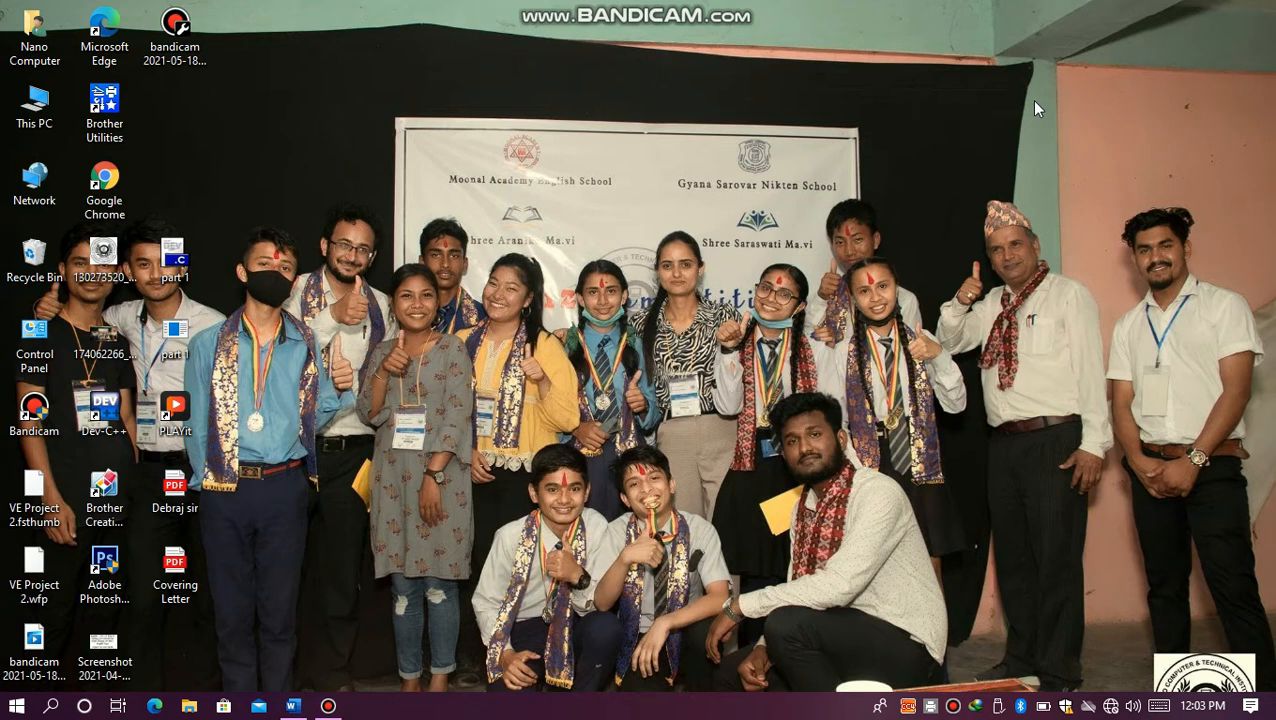
Step: Refresh the desktop twice
right_click(540, 257)
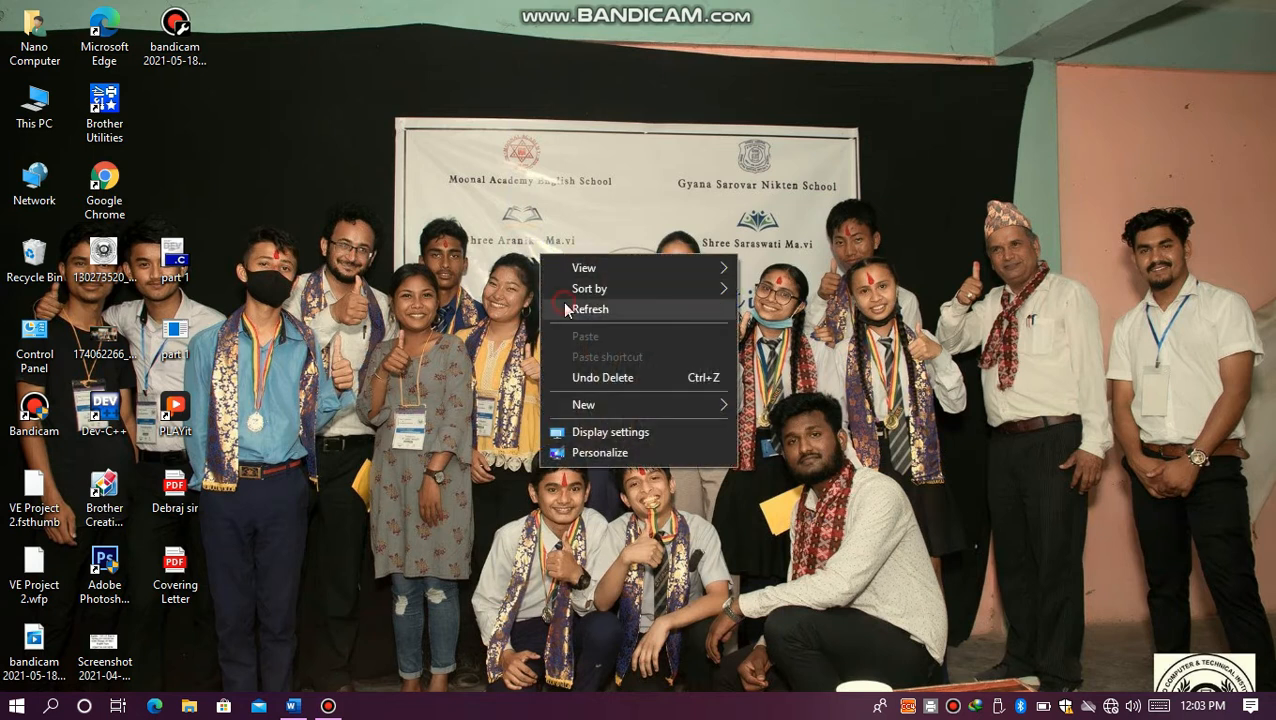
left_click(572, 309)
right_click(506, 234)
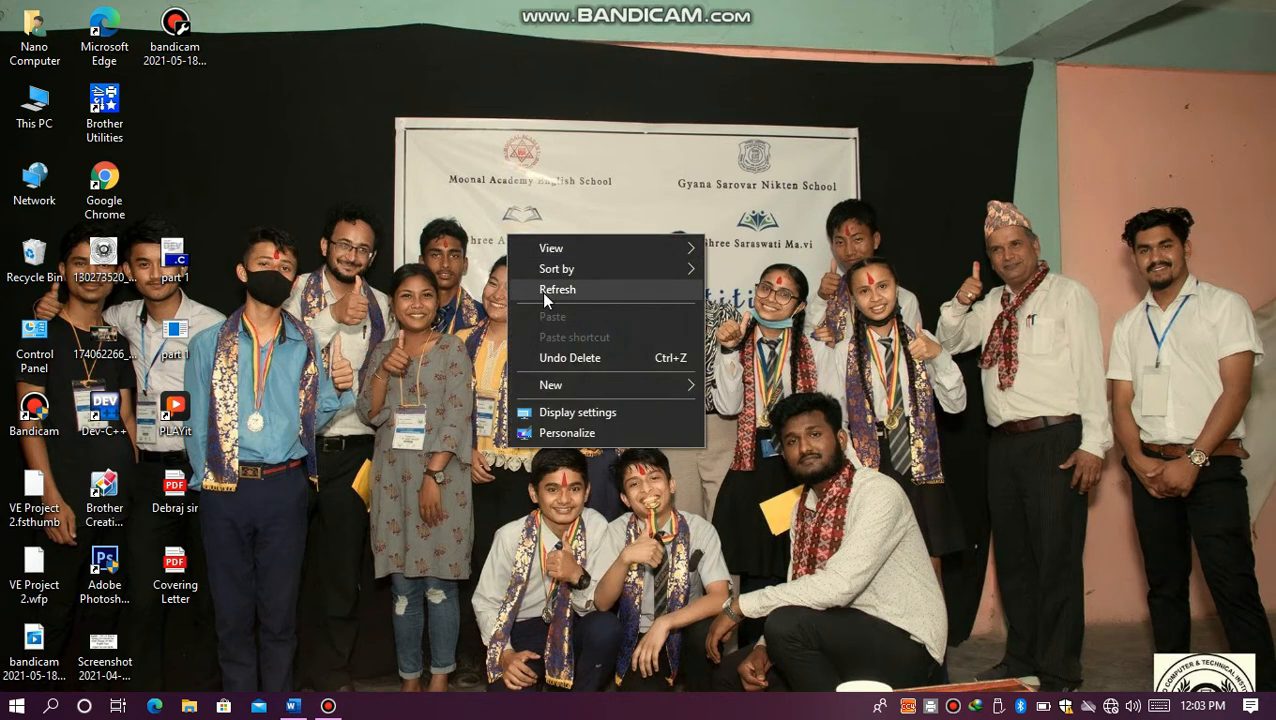
left_click(541, 291)
Step: Switch to the open Word document and review its title, introduction heading and list of MS-Word versions
left_click(293, 706)
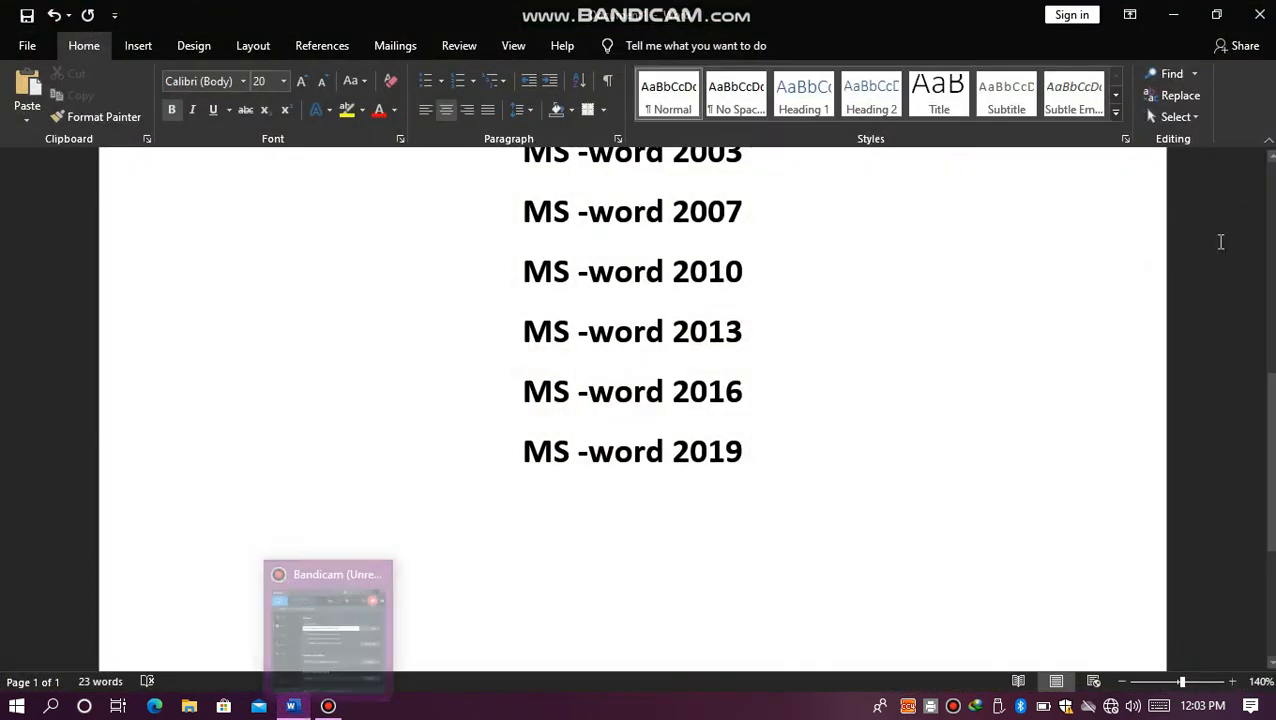
left_click_drag(1270, 390, 1262, 190)
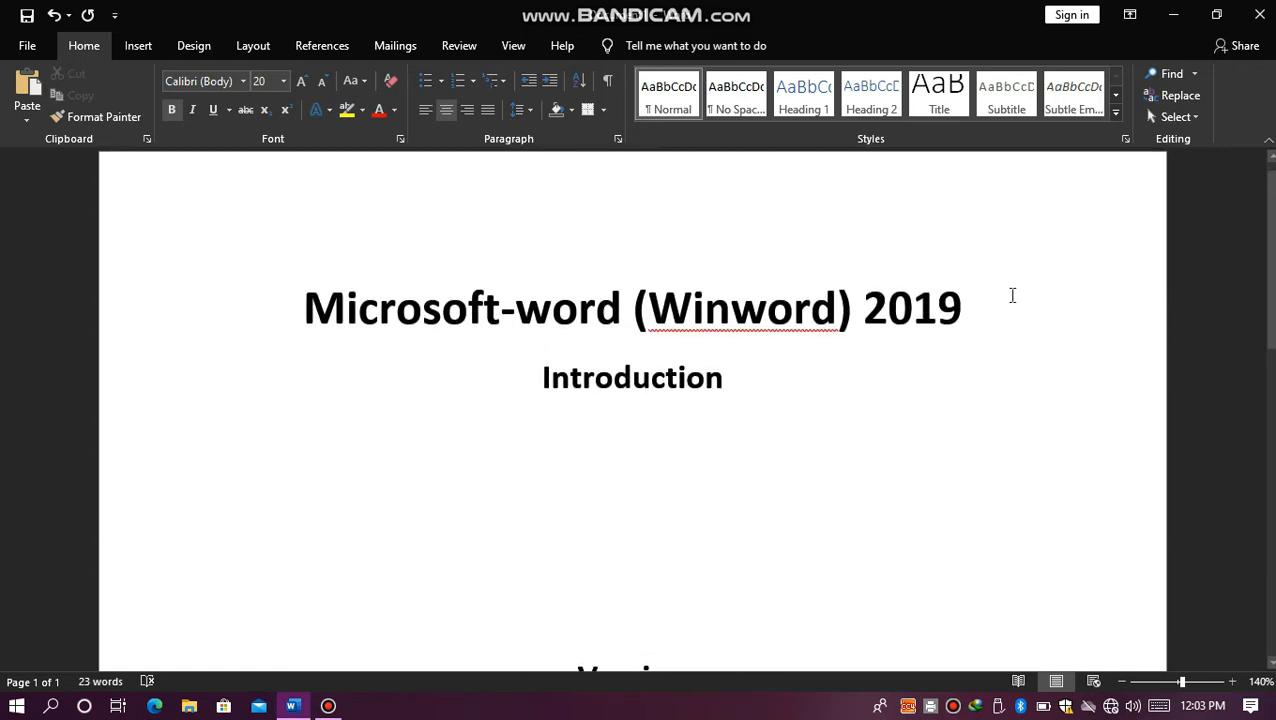
left_click(498, 315)
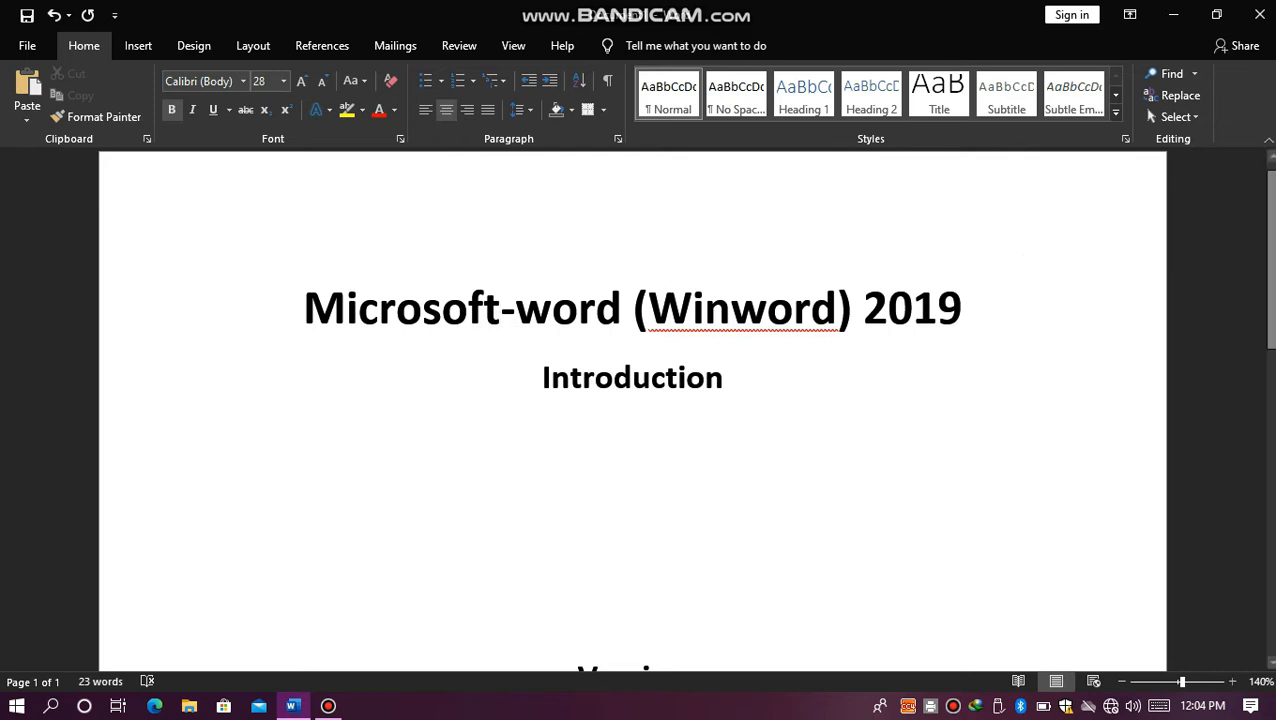
scroll(632, 400, "down", 5)
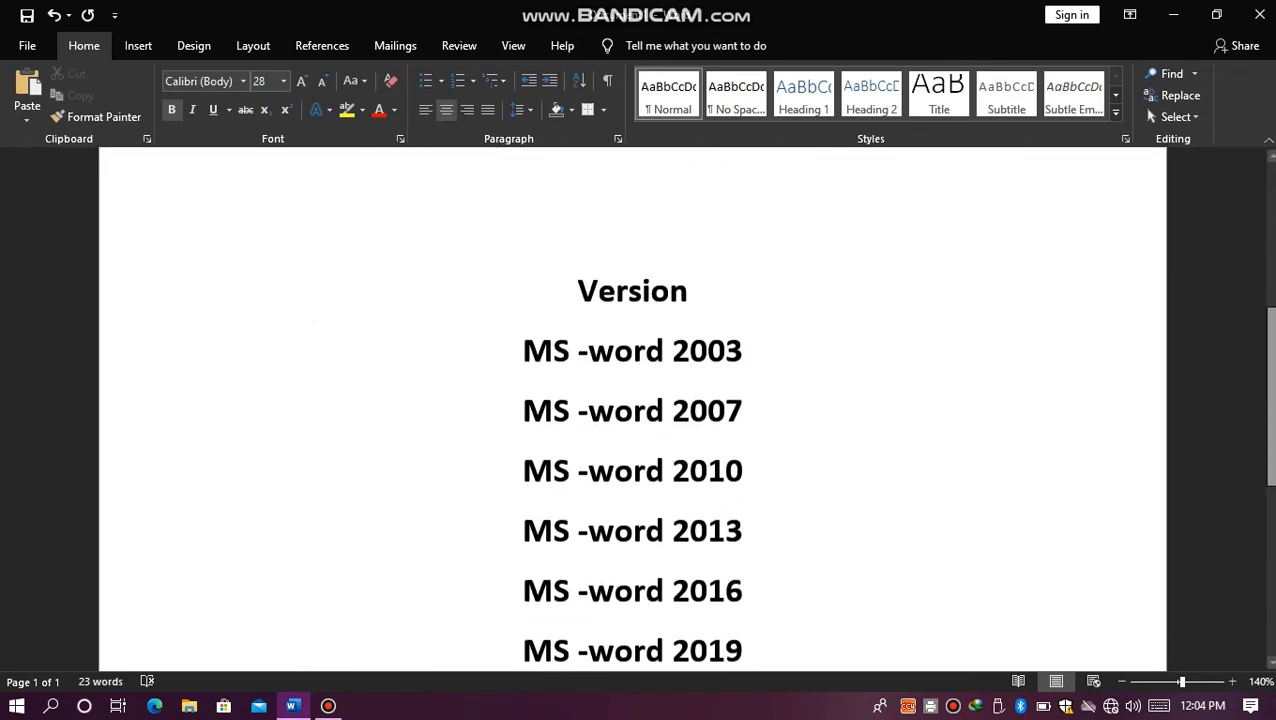
left_click(757, 320)
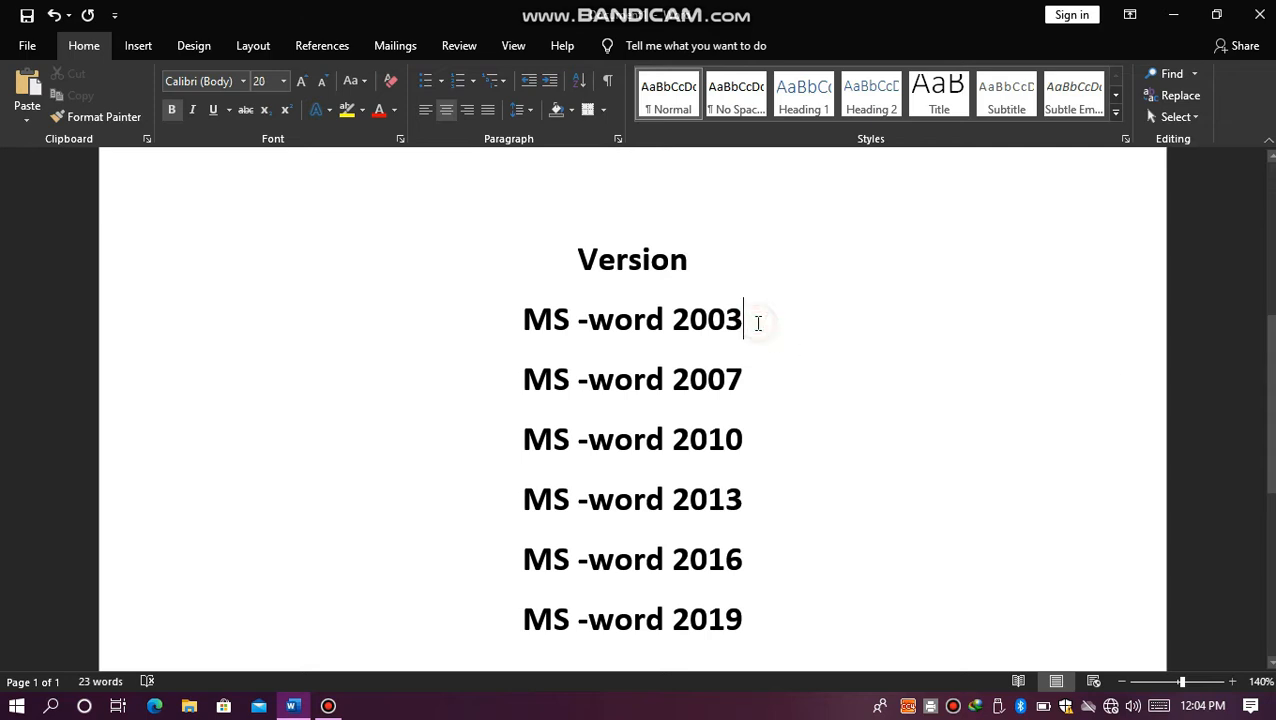
left_click(768, 394)
Step: Append "now" to the "MS -word 2019" line at the end of the version list
left_click(752, 622)
type("now")
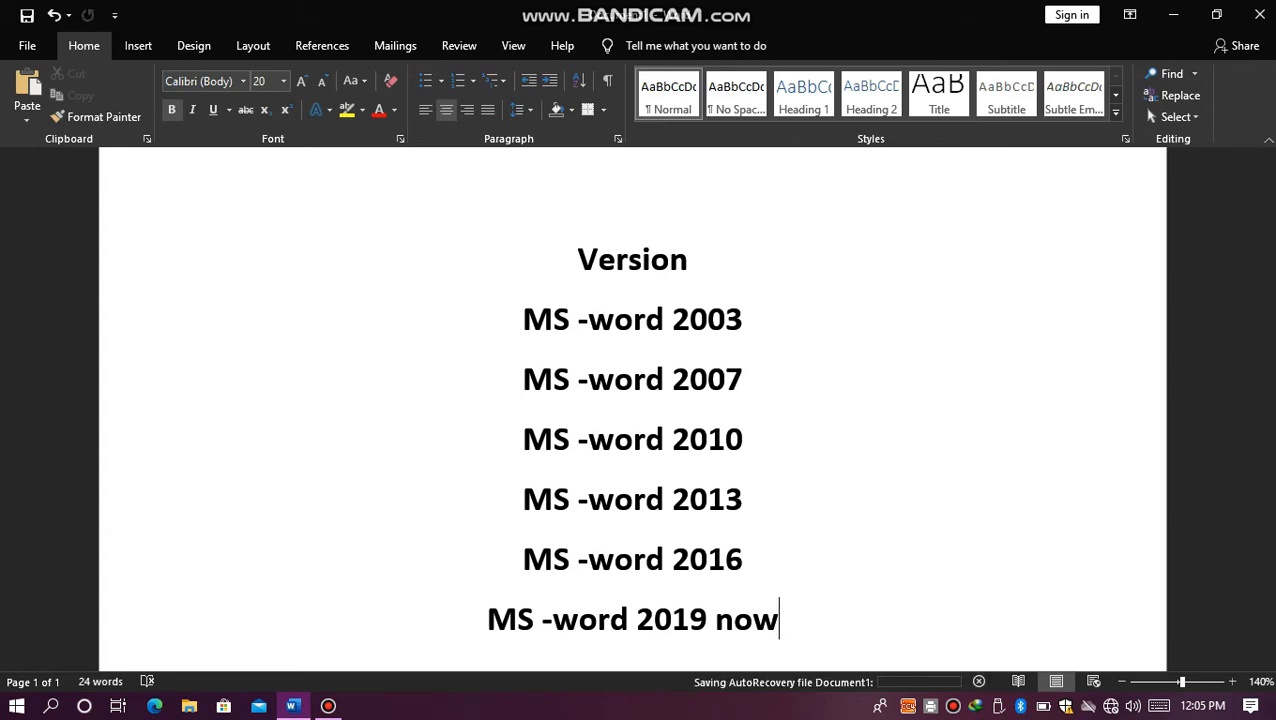
left_click(1056, 501)
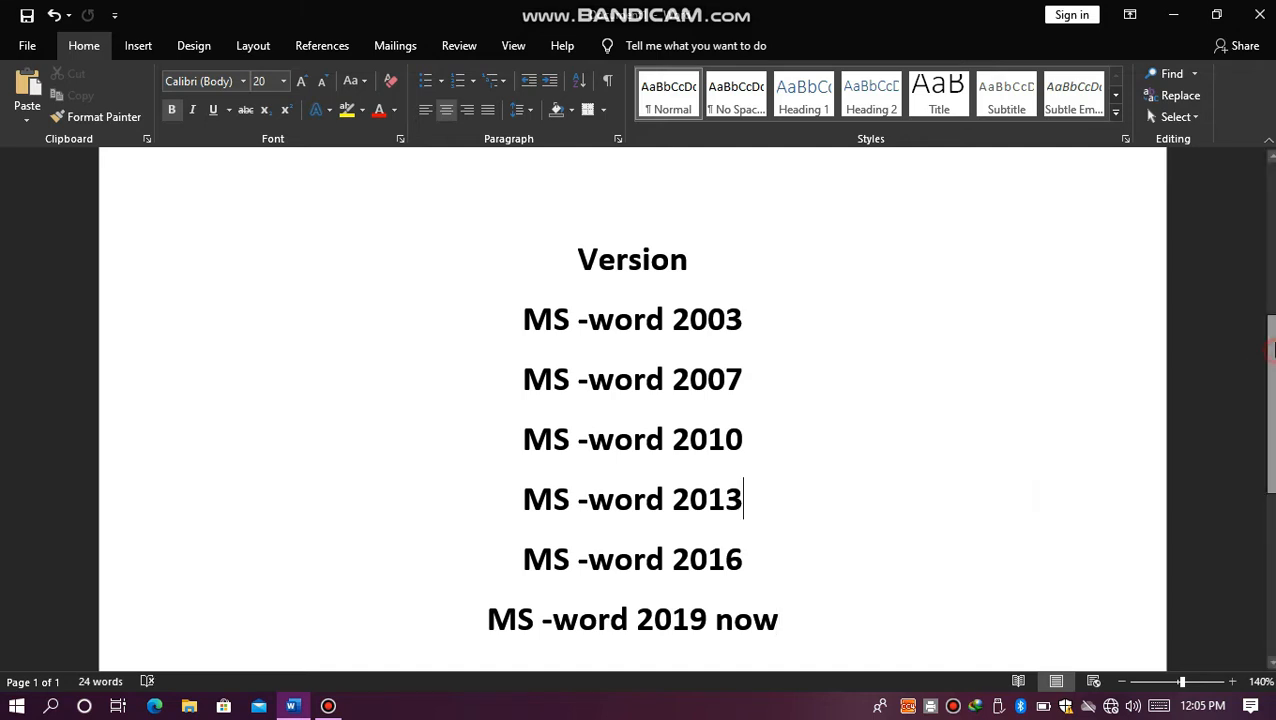
scroll(1268, 350, "up", 6)
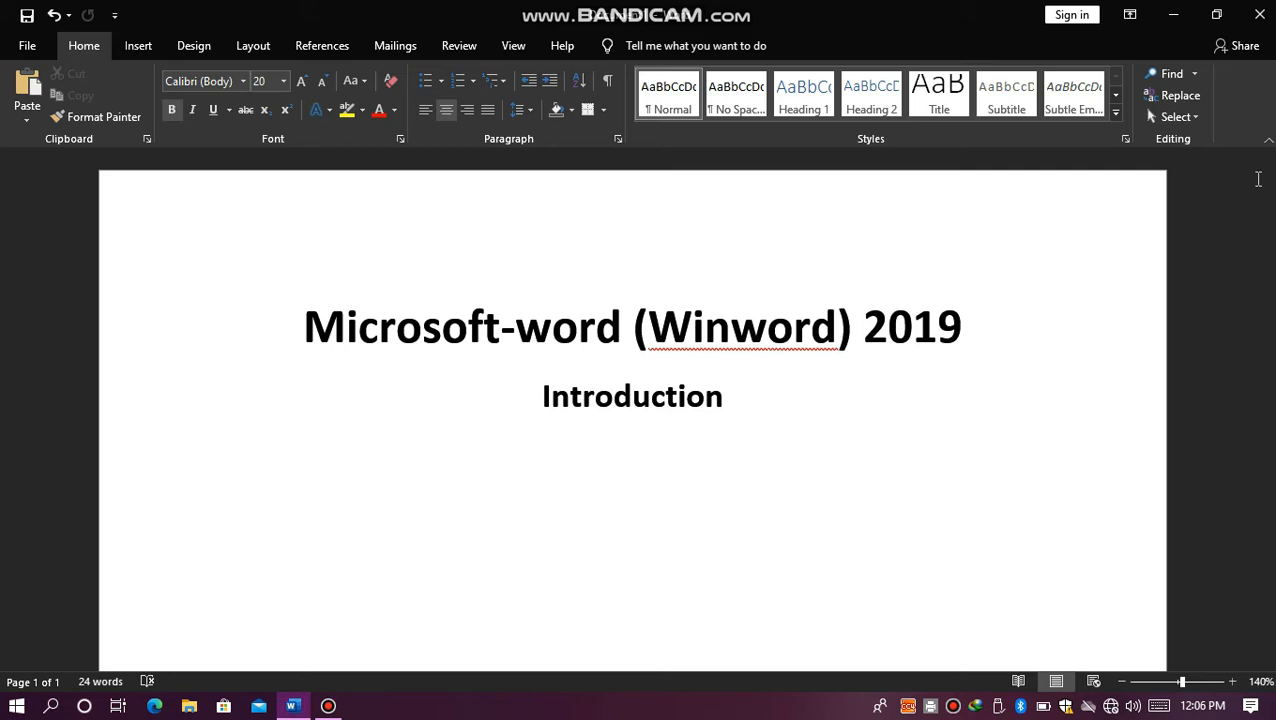
Step: Minimise the document and enter the command winword in the Windows Run dialog
left_click(1173, 14)
key("super+r")
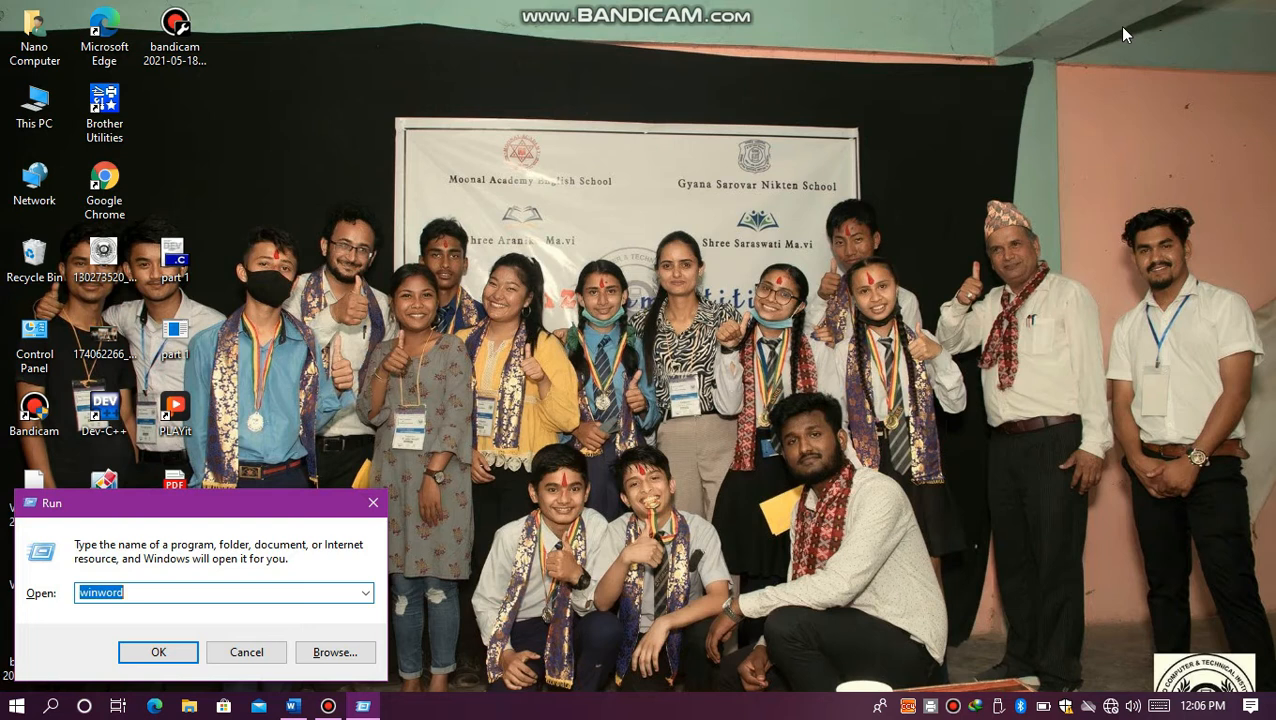
left_click(133, 595)
key("BackSpace")
key("BackSpace")
key("BackSpace")
key("BackSpace")
key("BackSpace")
key("BackSpace")
key("BackSpace")
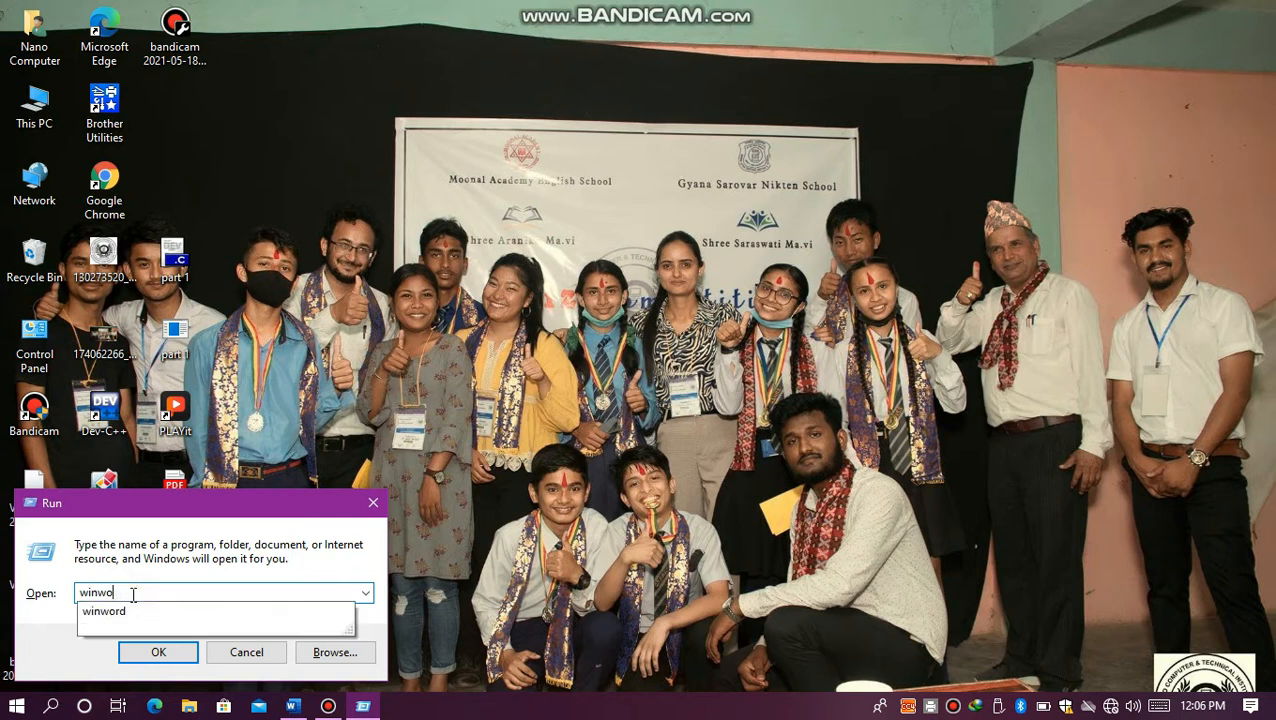
type("win")
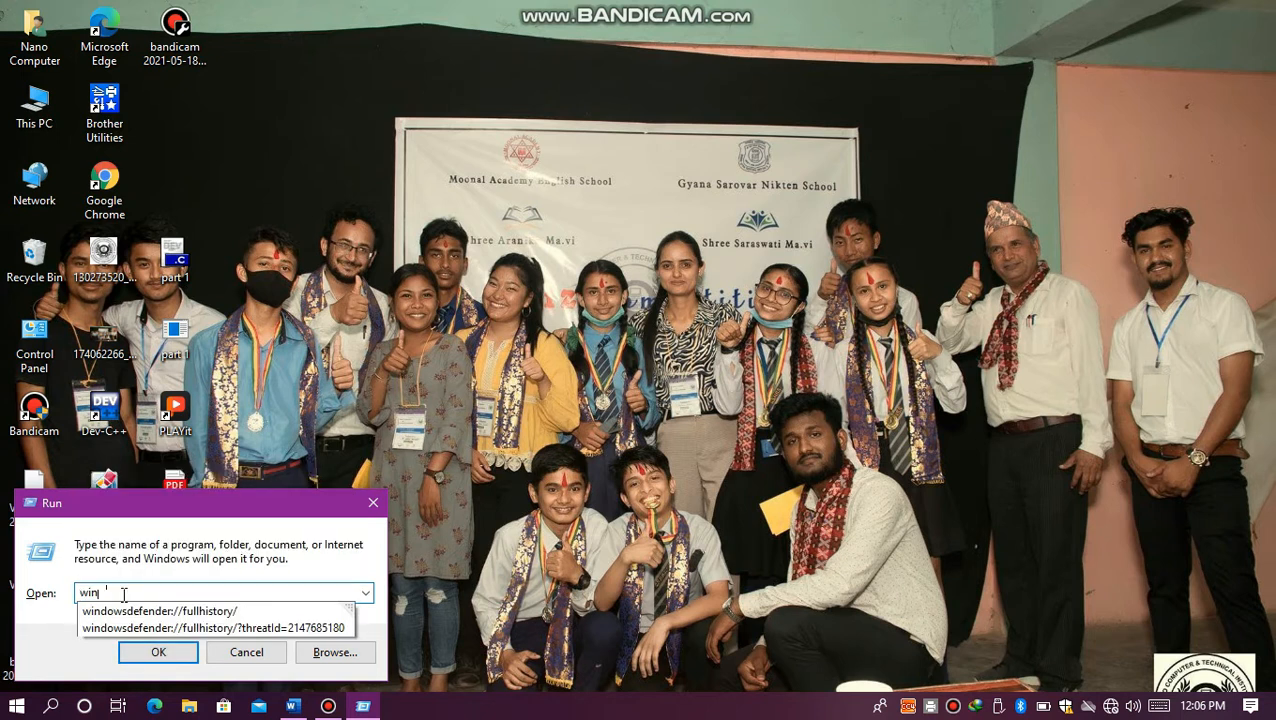
type("wor")
type("d")
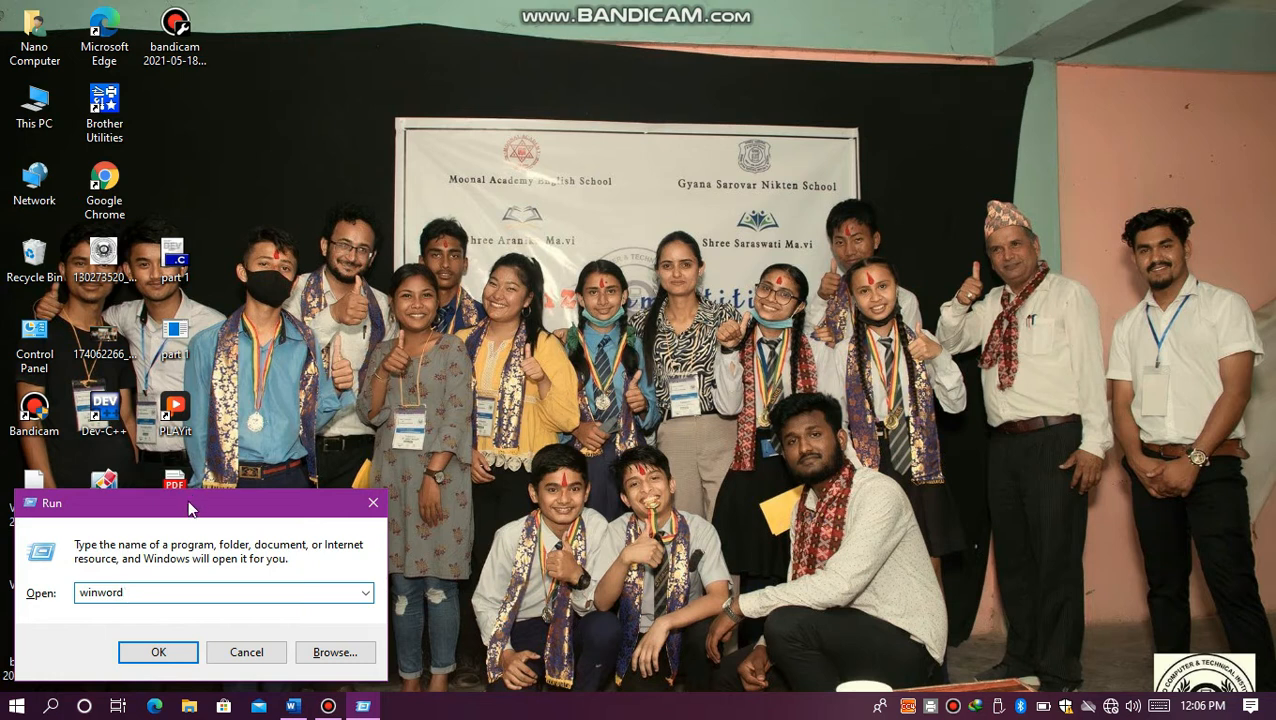
Step: Execute the winword command and start a blank document in a maximised Word window
left_click_drag(190, 509, 576, 152)
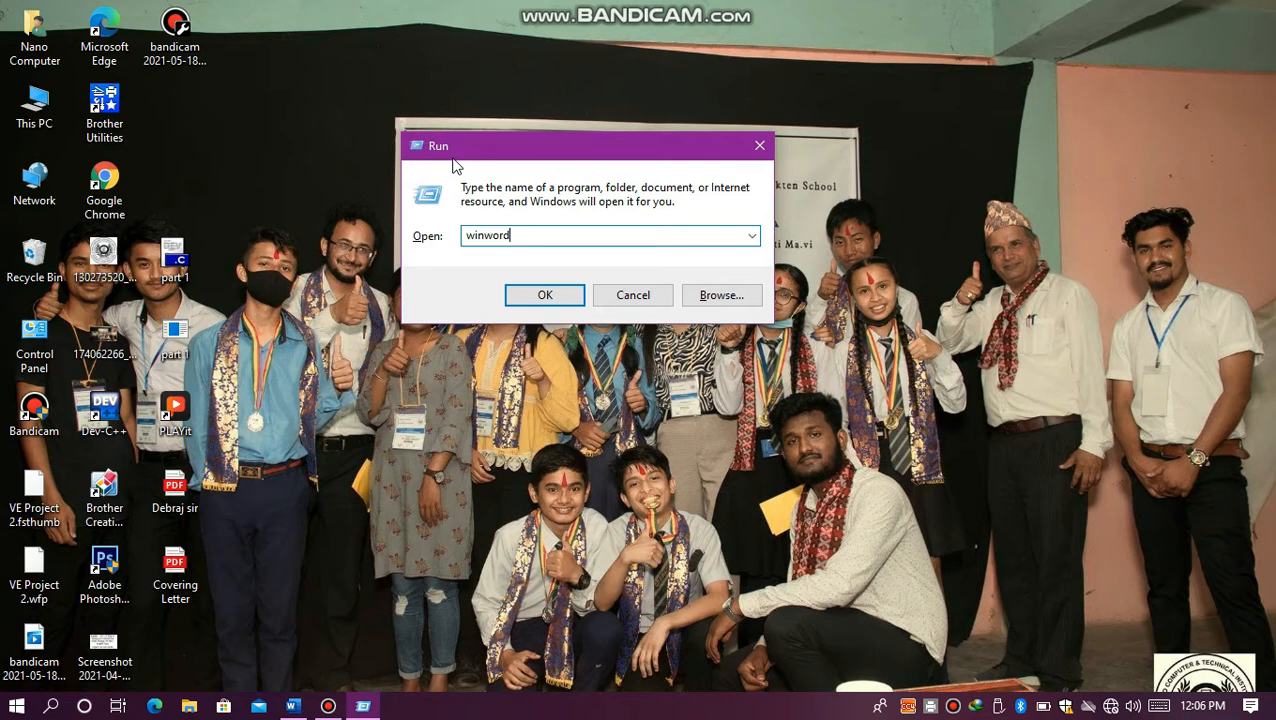
key("Return")
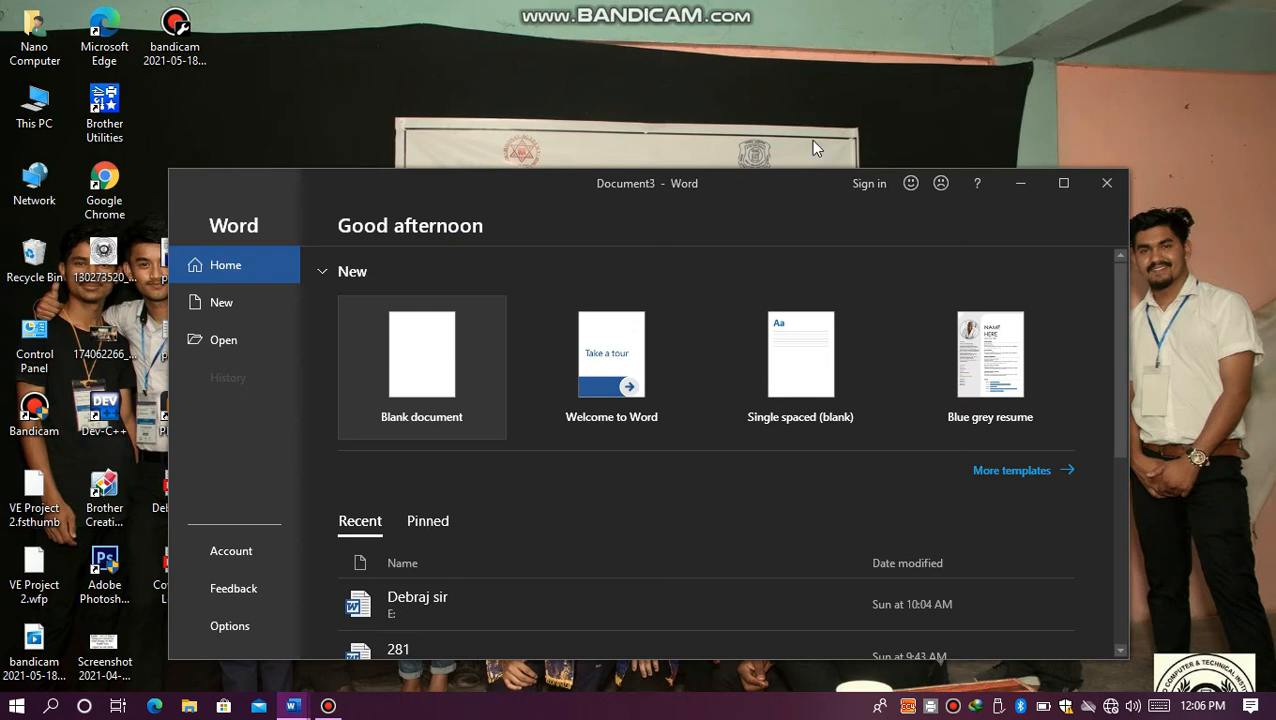
left_click(1068, 183)
left_click(228, 200)
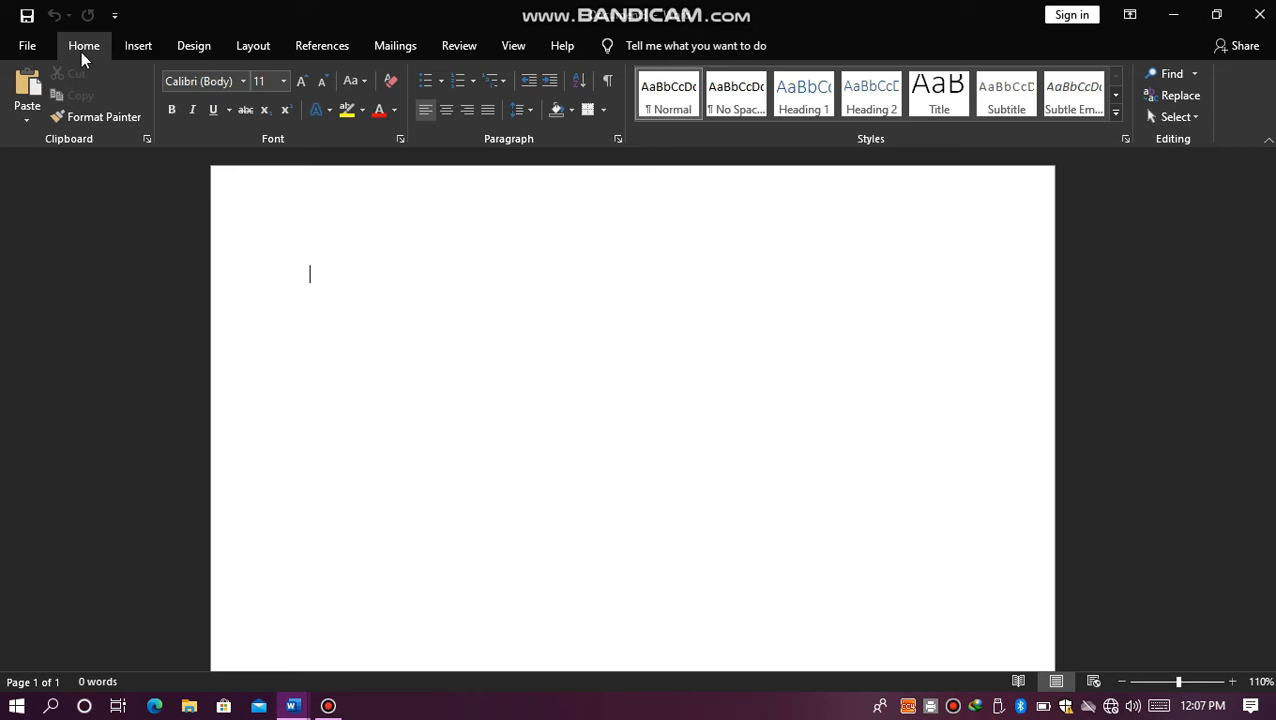
left_click(141, 48)
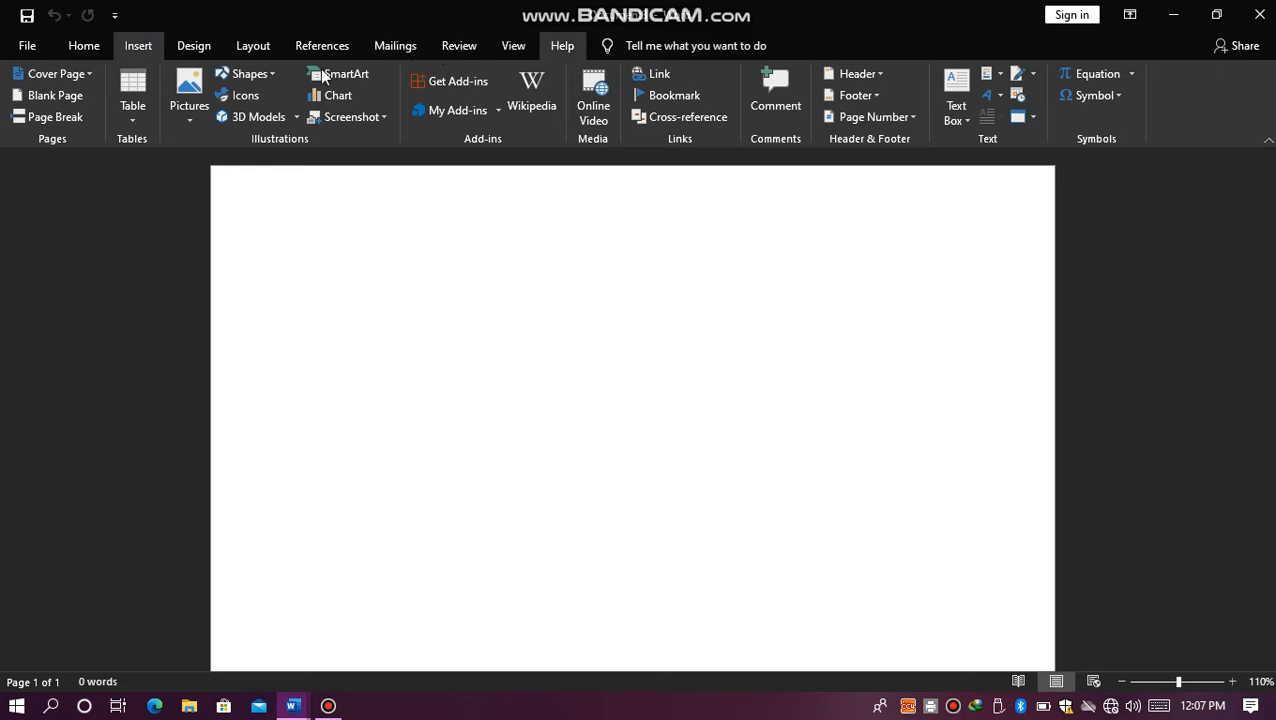
left_click(94, 50)
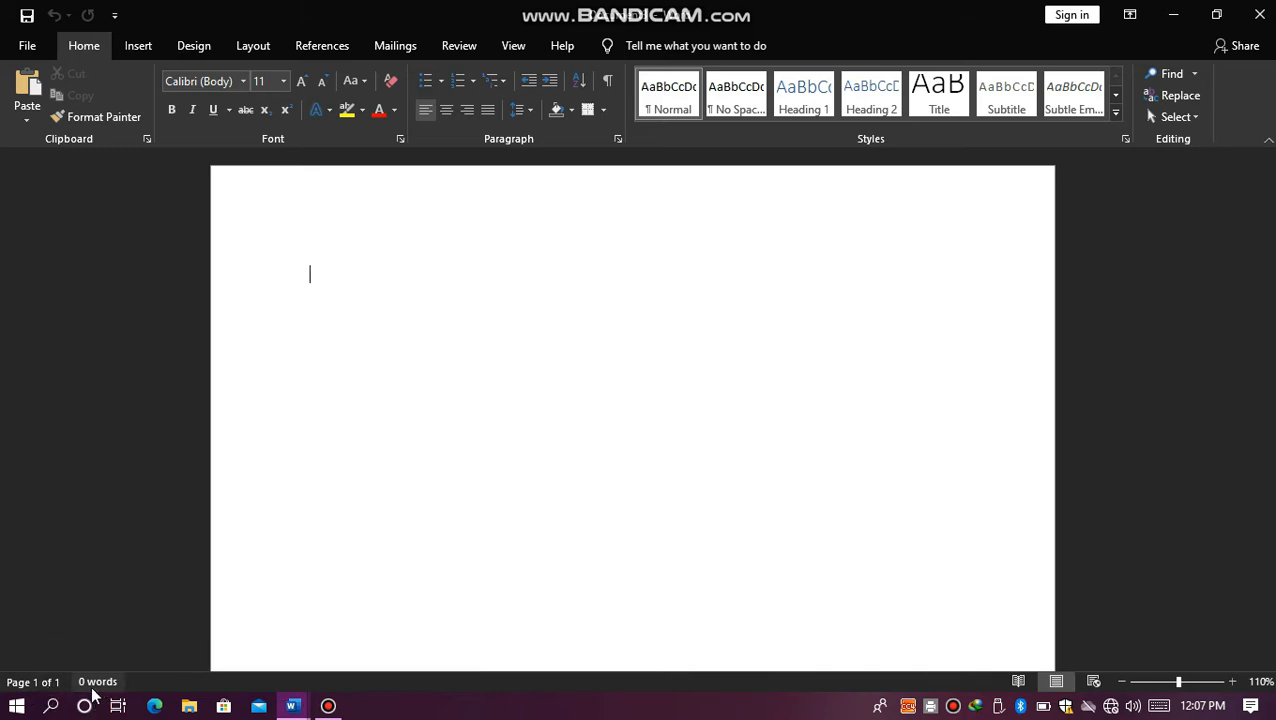
Step: Enter two lines of random sample text, "ibijbb" and "][=l[=];", in the blank document
type("ibijbb")
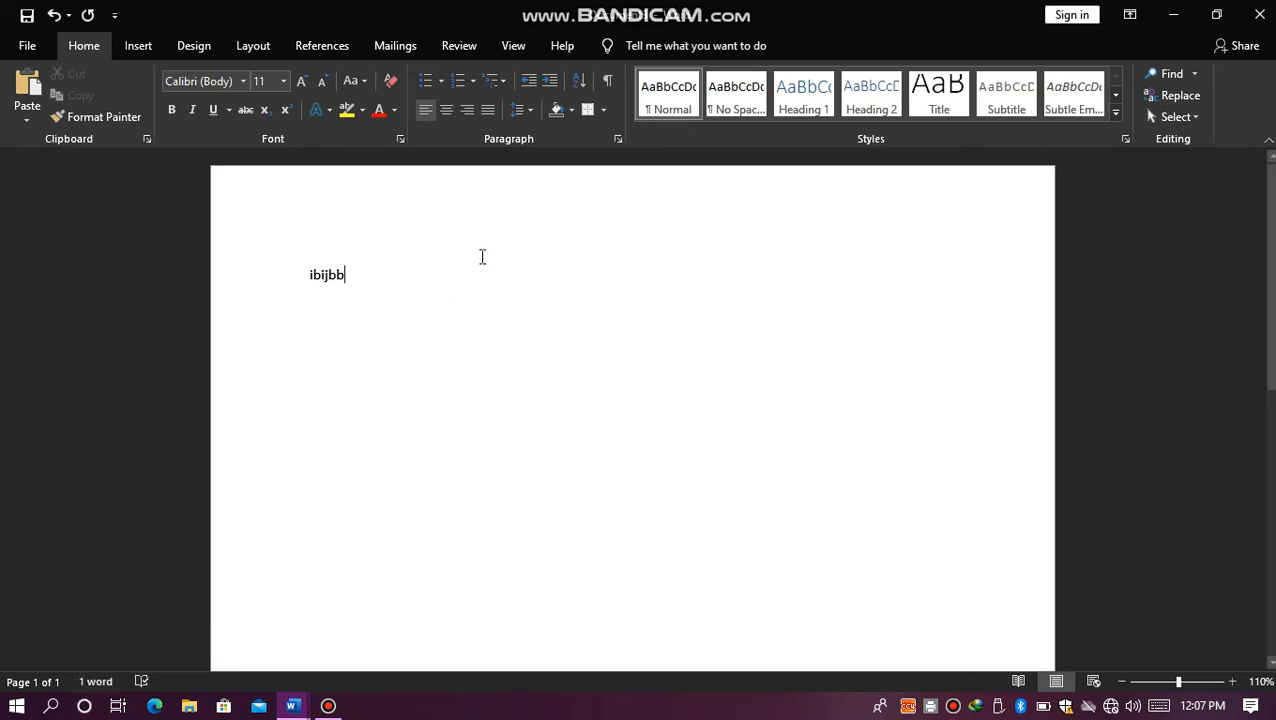
key("Return")
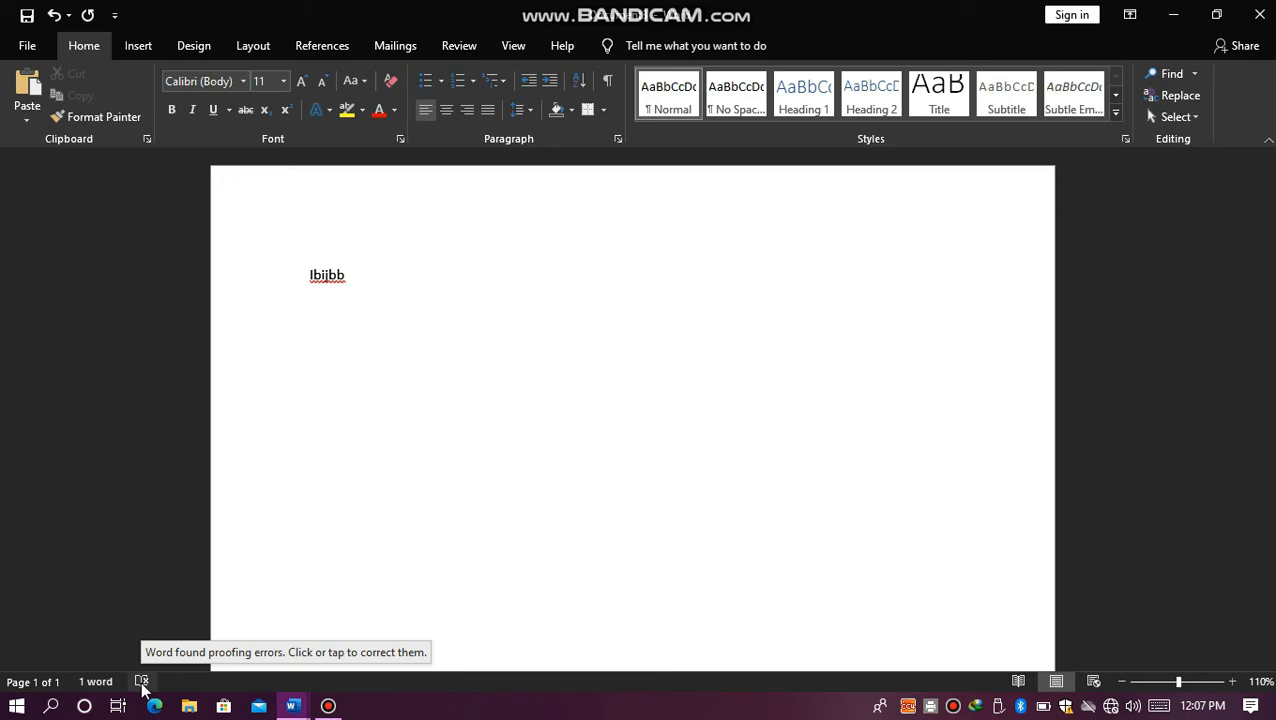
type("][=l[=];")
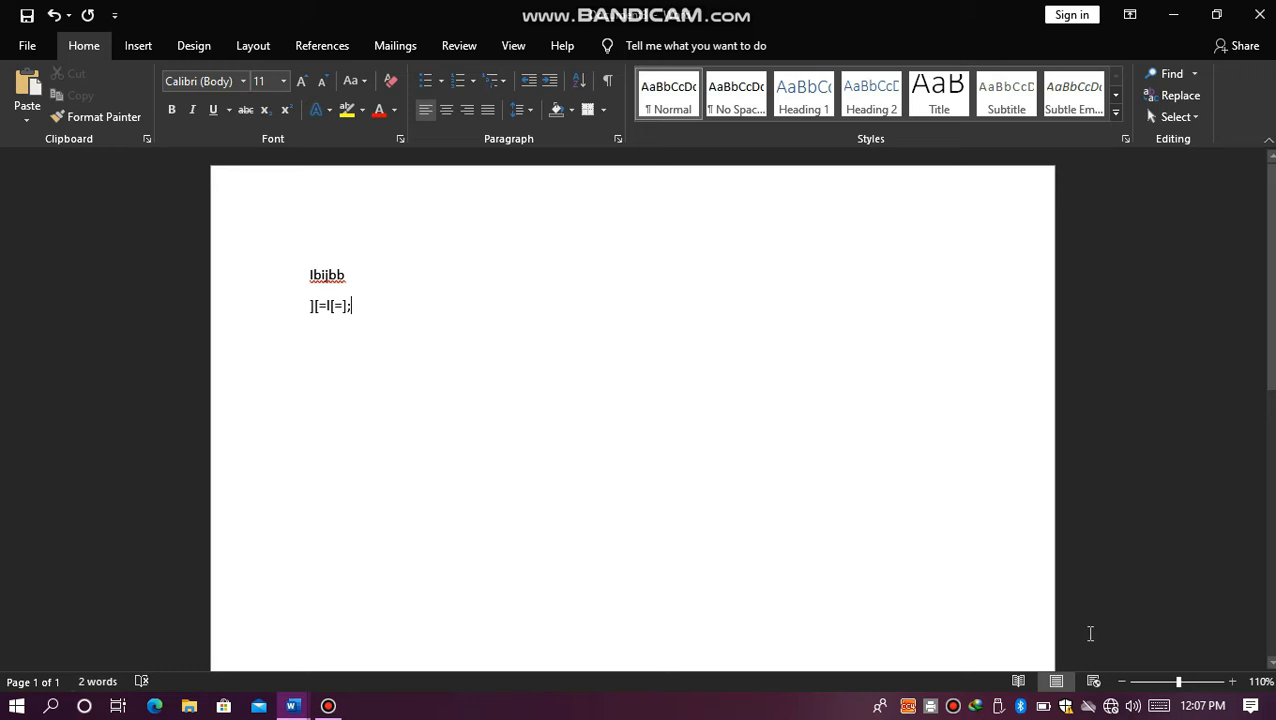
Step: Zoom the page out and back in, ending at 90%
left_click(1122, 682)
left_click(1122, 682)
left_click(1122, 682)
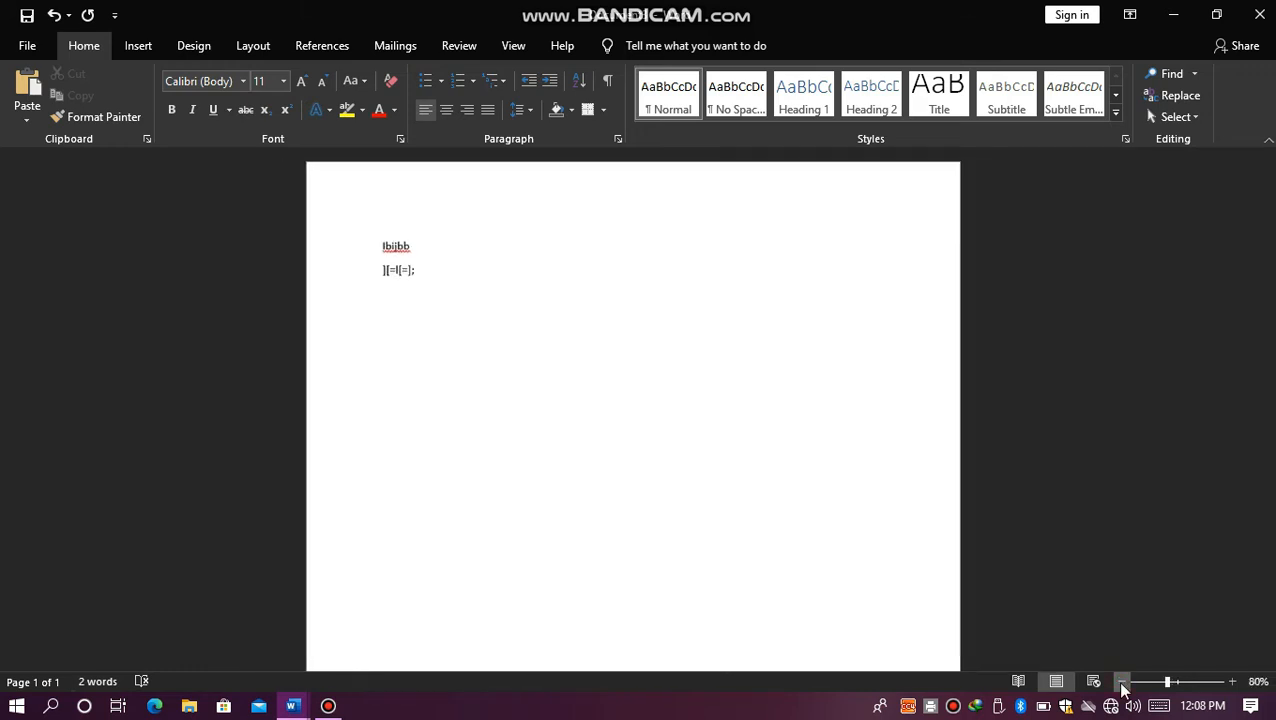
left_click(1121, 684)
left_click(1121, 684)
left_click(1232, 683)
left_click(1232, 683)
left_click(1232, 683)
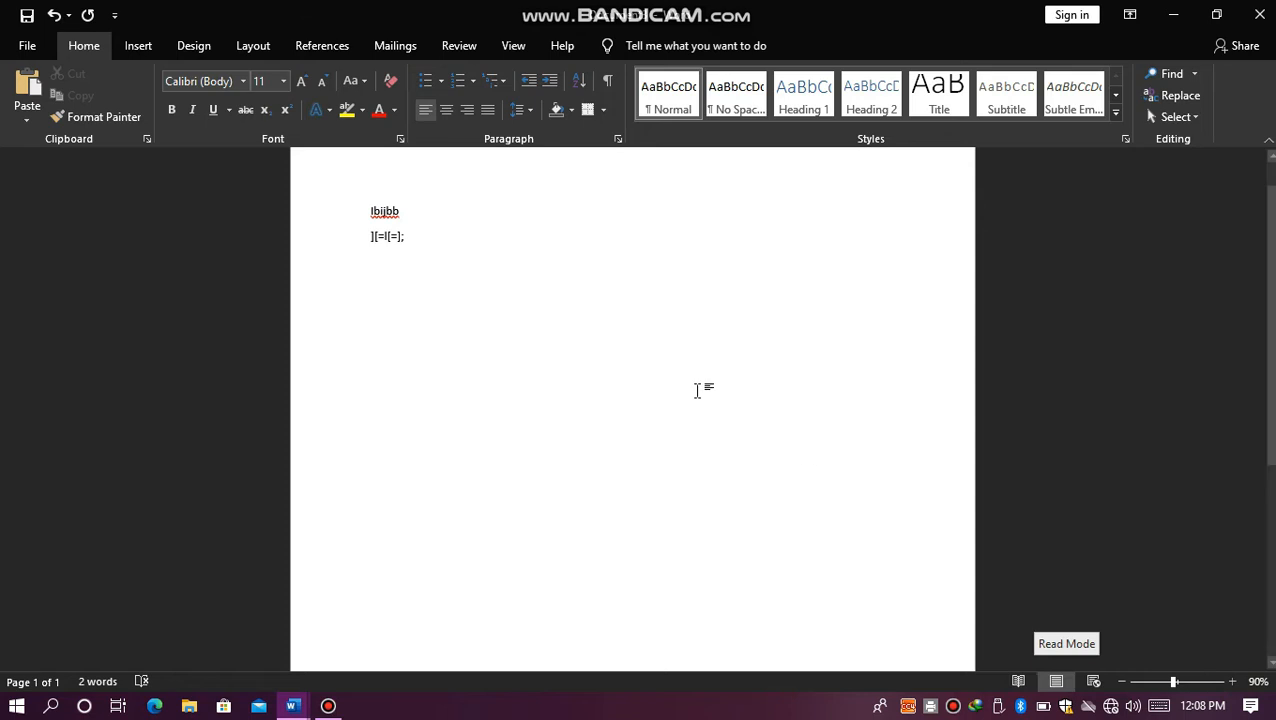
Step: Delete both lines of random sample text from the document
left_click(367, 211)
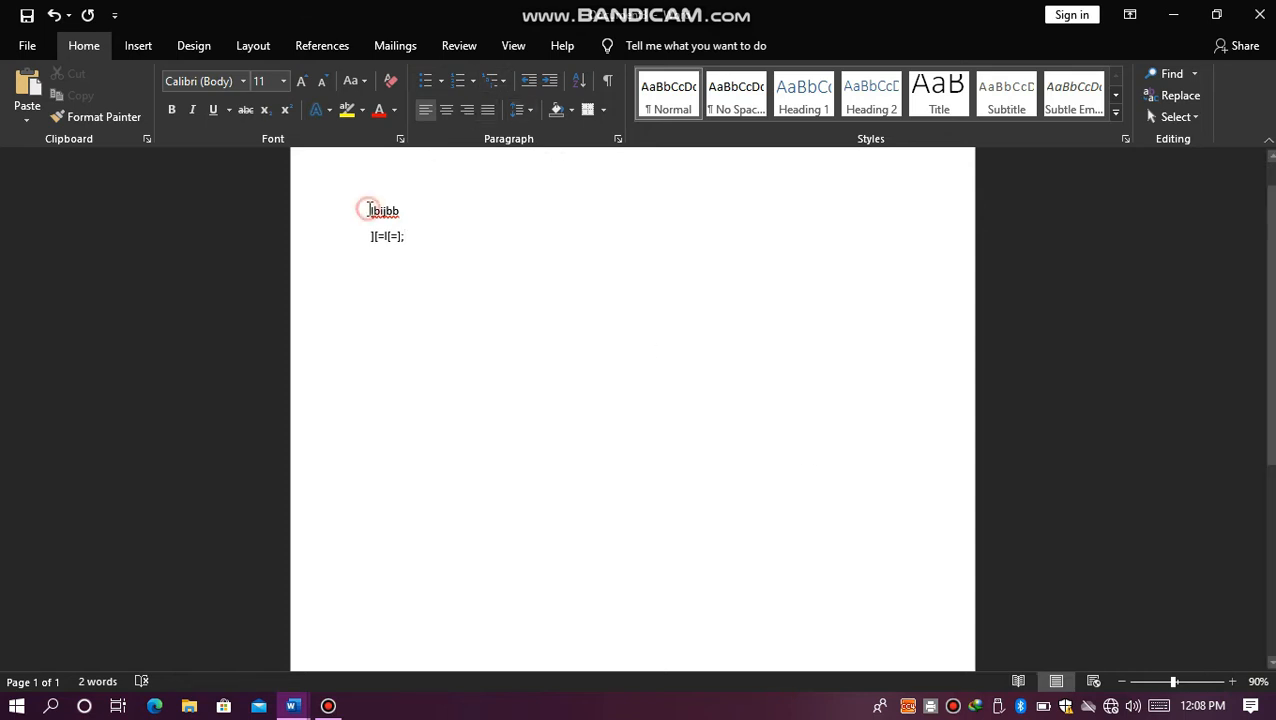
left_click(418, 240)
key("BackSpace")
key("BackSpace")
key("BackSpace")
key("BackSpace")
key("BackSpace")
key("BackSpace")
key("BackSpace")
key("BackSpace")
key("BackSpace")
key("BackSpace")
key("BackSpace")
key("BackSpace")
key("BackSpace")
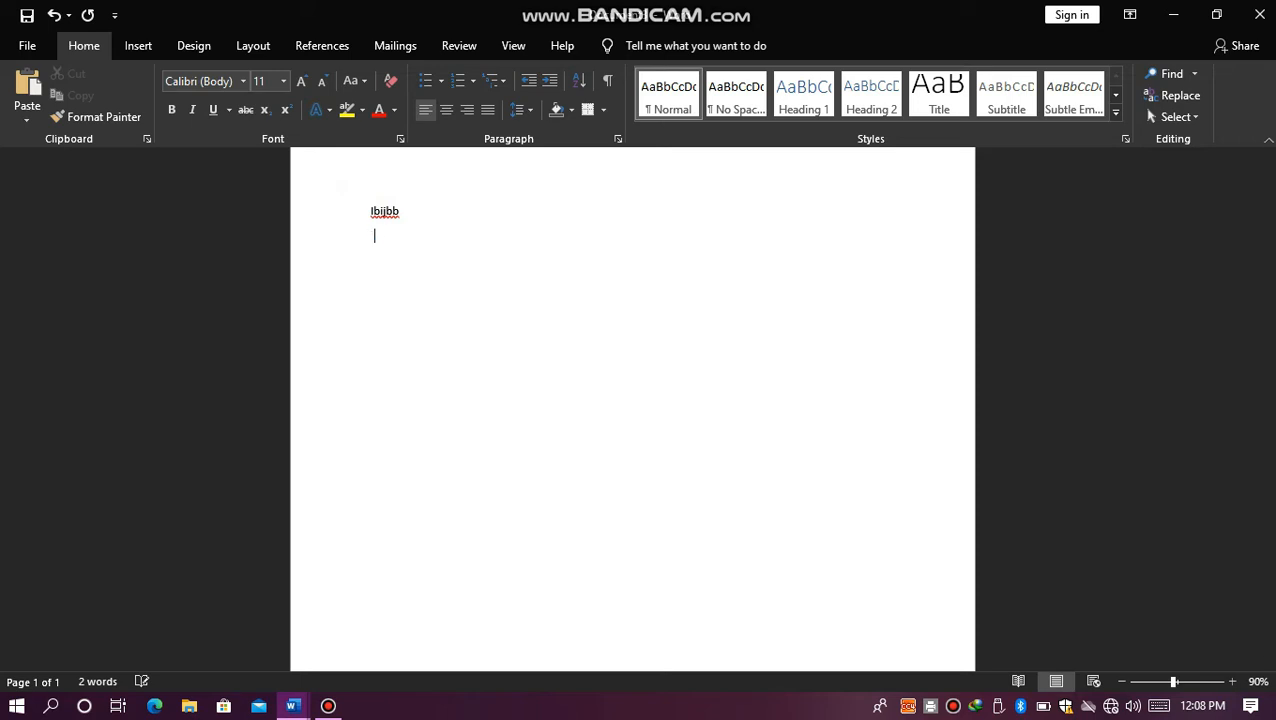
key("BackSpace")
key("BackSpace")
Step: Write "Nano Computer" as the first line of the document
type("Nano")
key("Return")
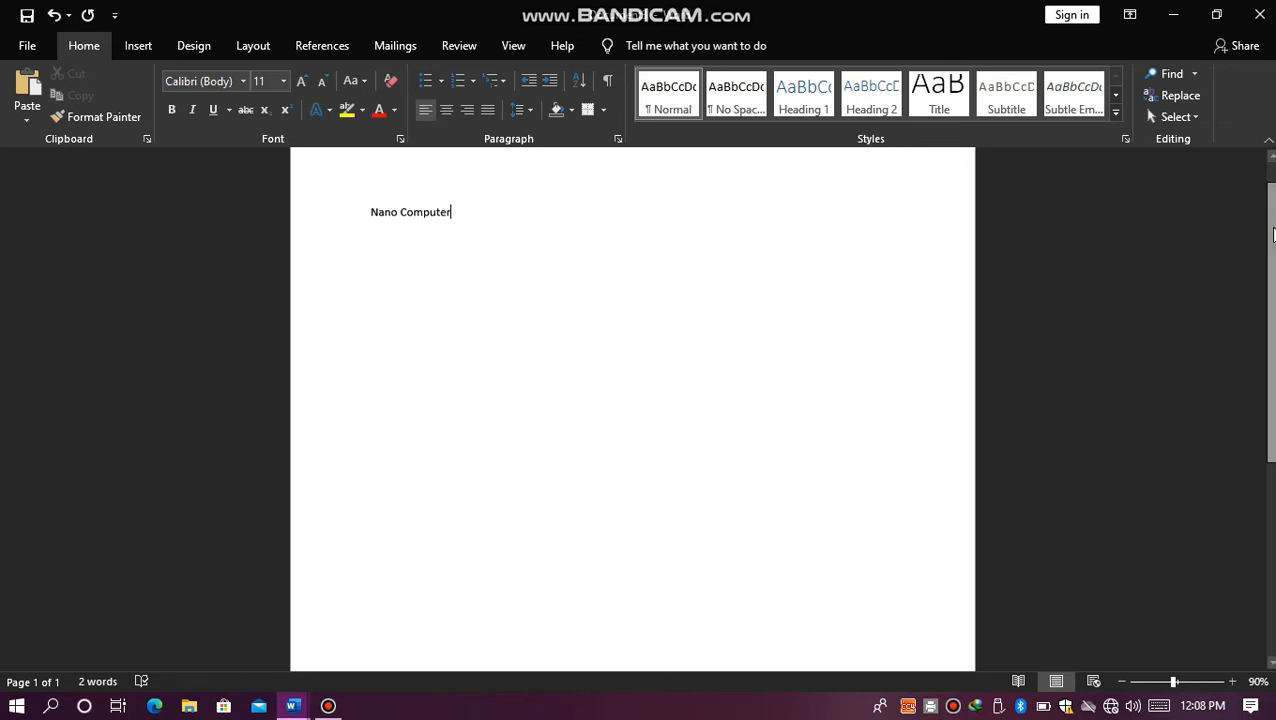
Step: Practise selecting the "Nano Computer" text, first by itself and again with Select All, clearing the selection each time
left_click_drag(1272, 240, 1272, 205)
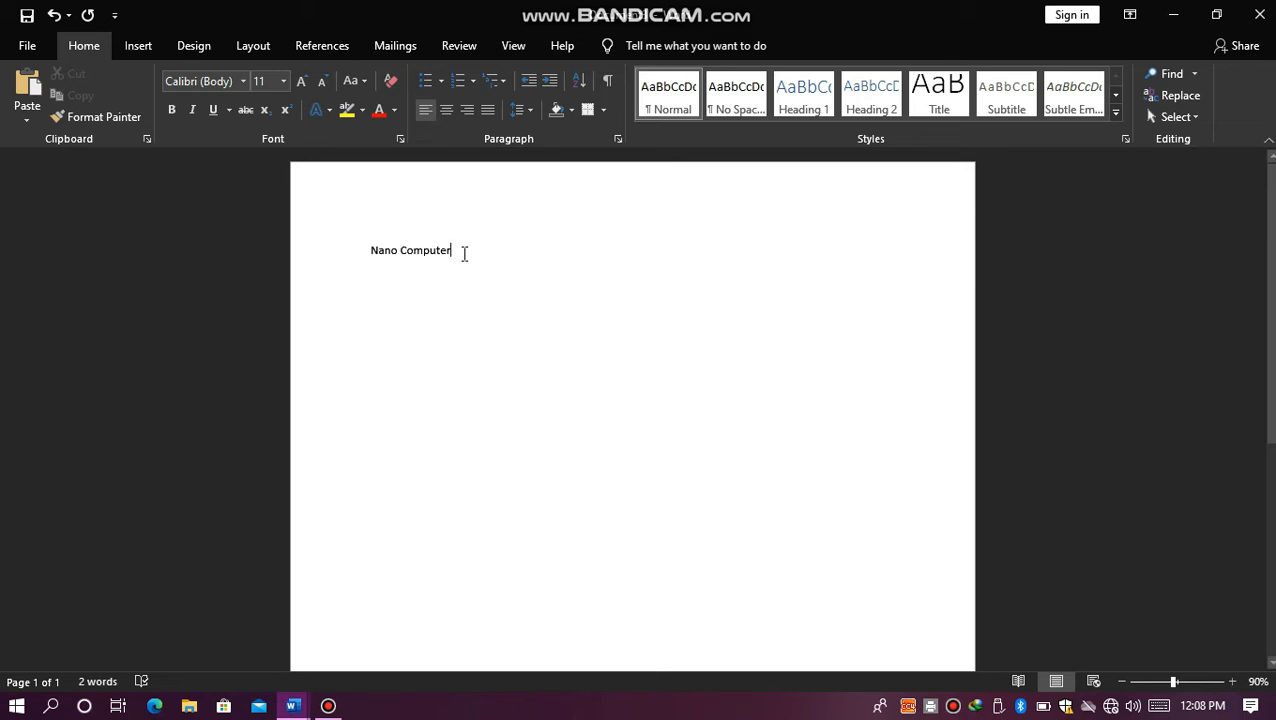
left_click(404, 251)
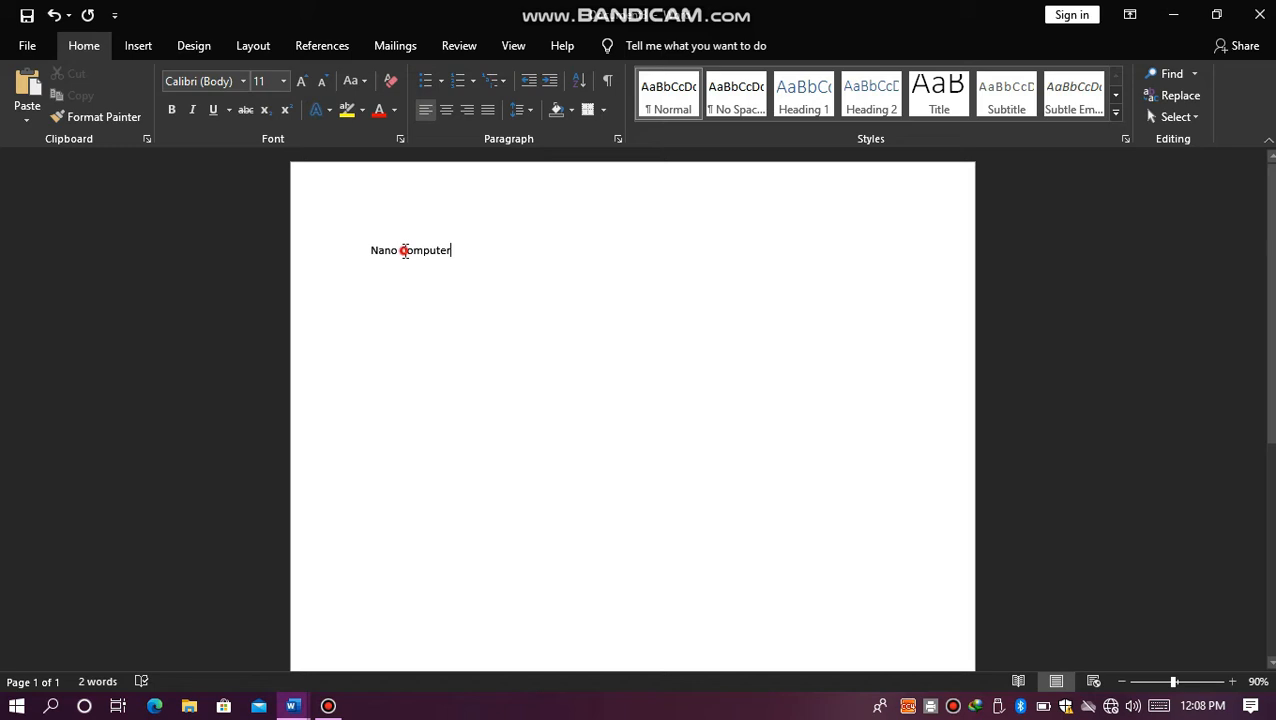
double_click(469, 251)
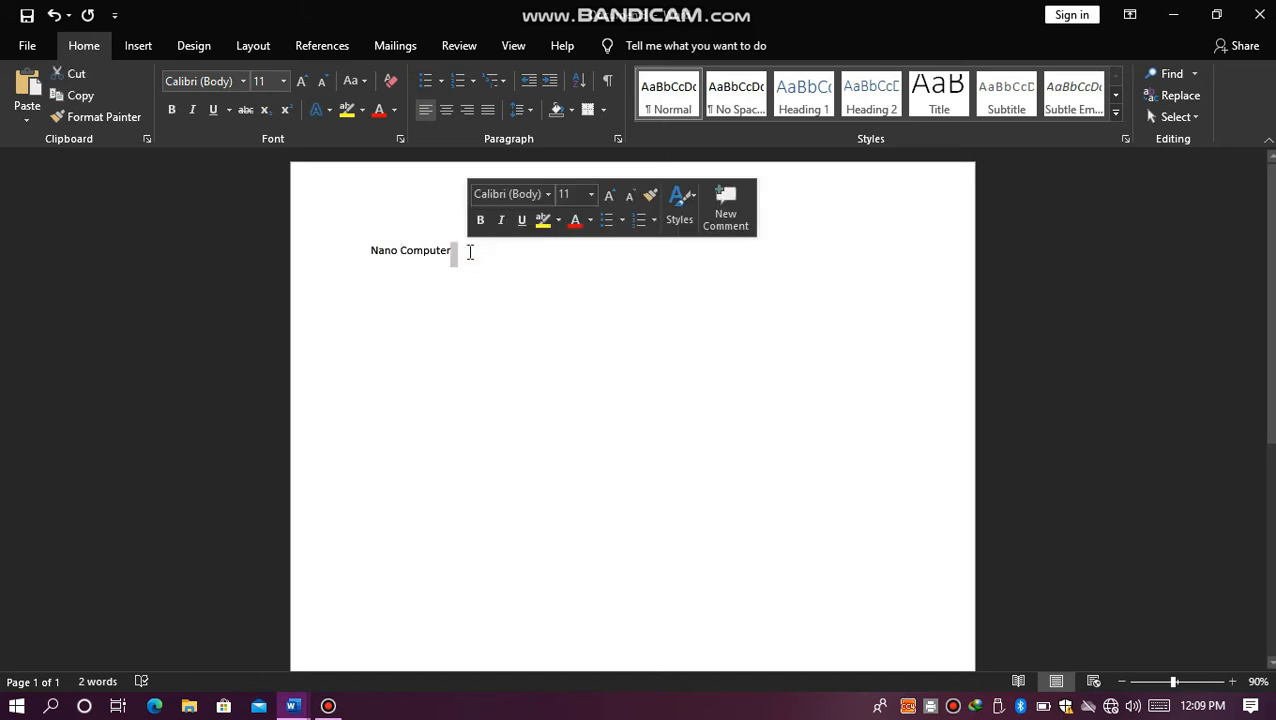
double_click(470, 252)
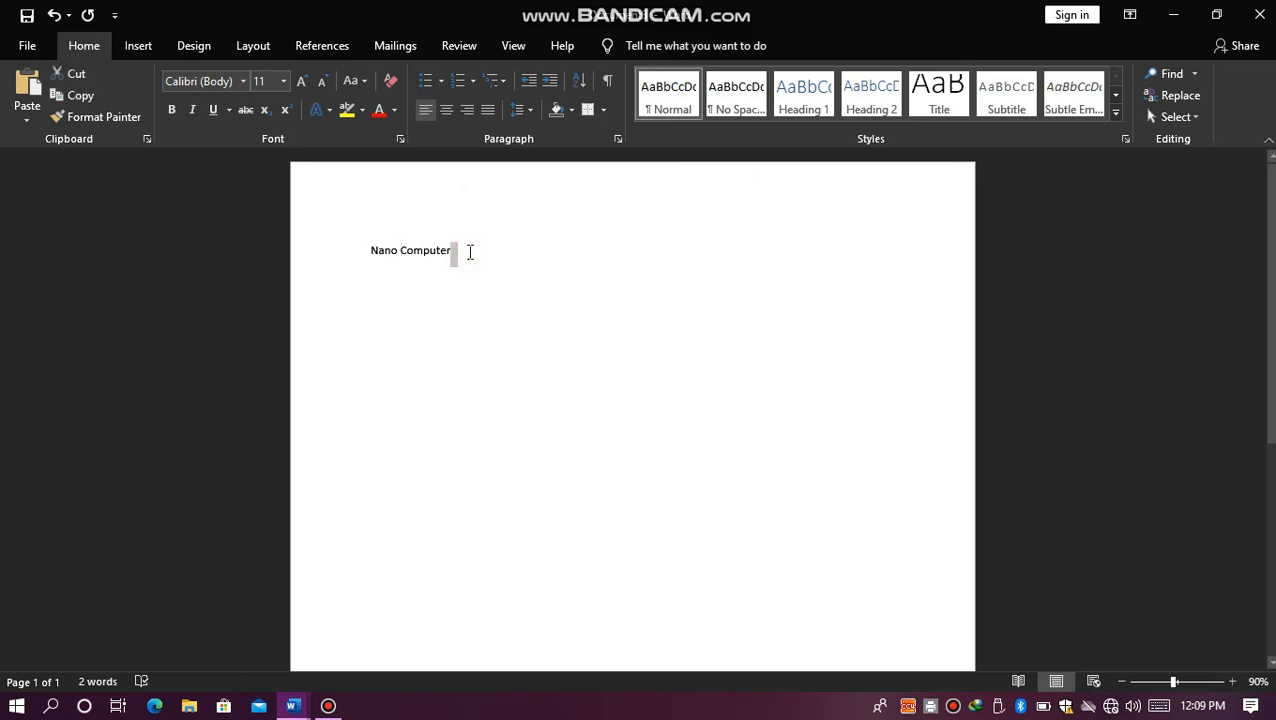
left_click_drag(469, 252, 366, 252)
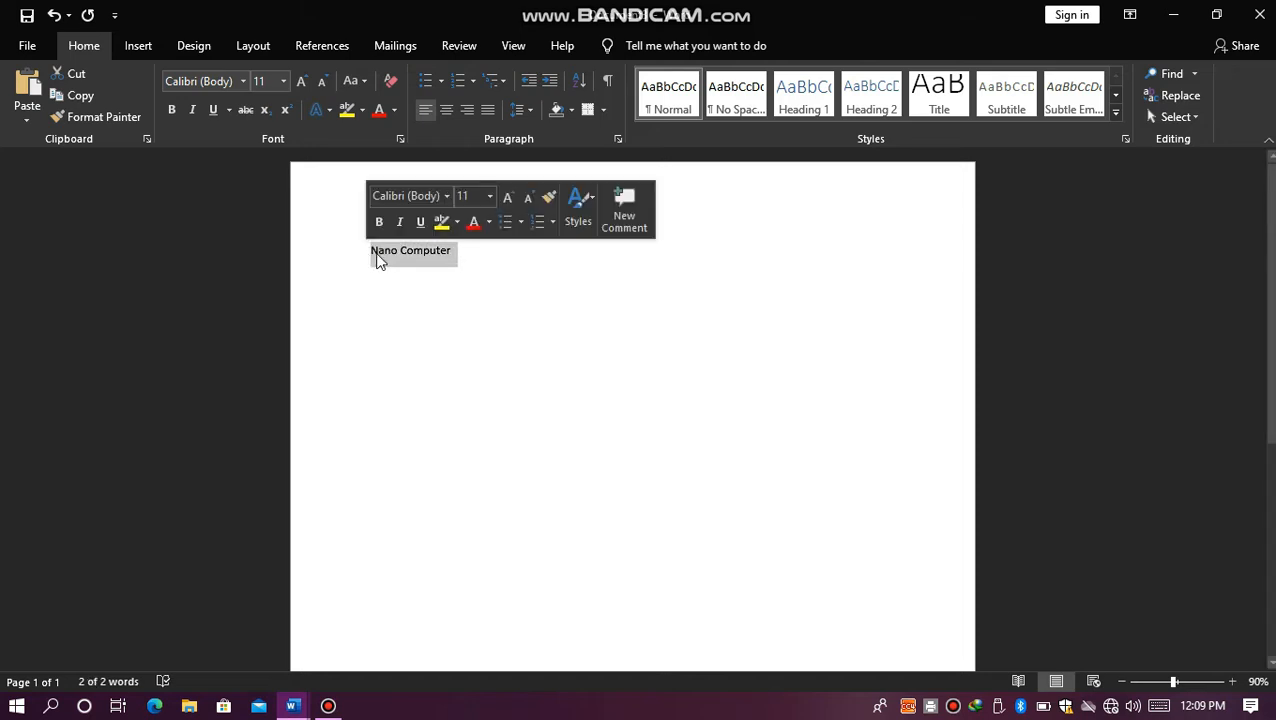
left_click(466, 251)
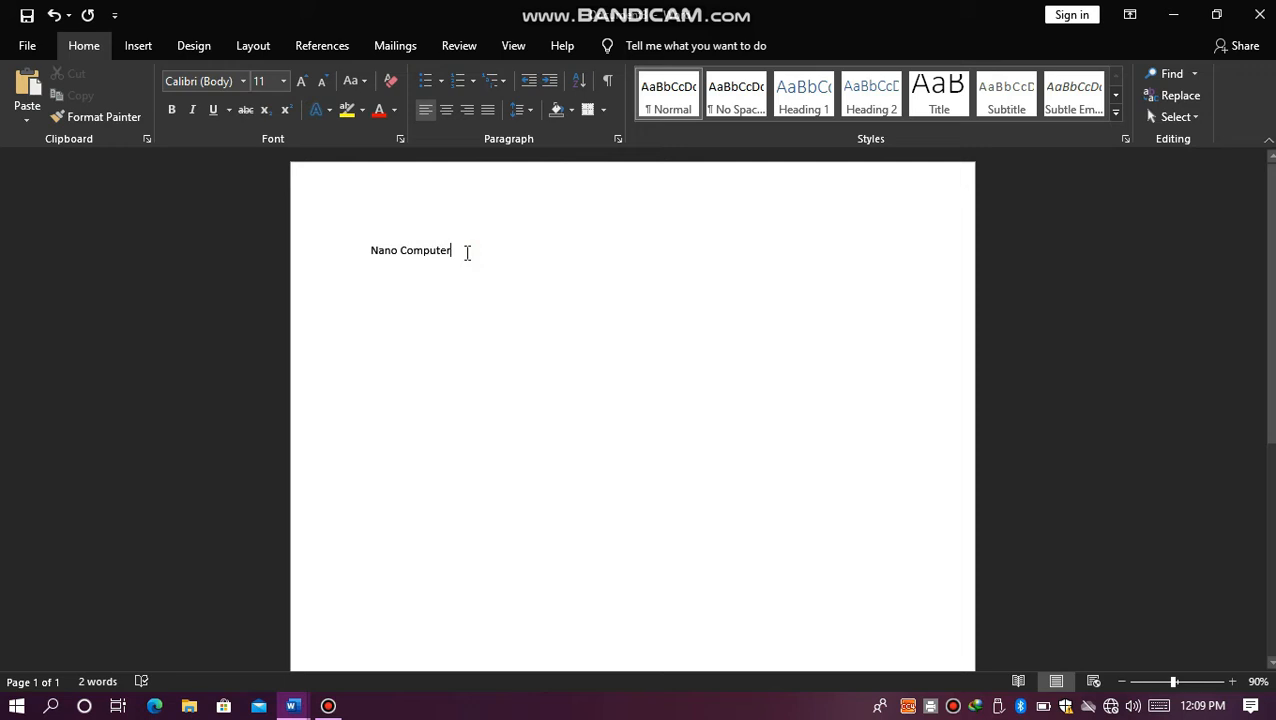
key("ctrl+a")
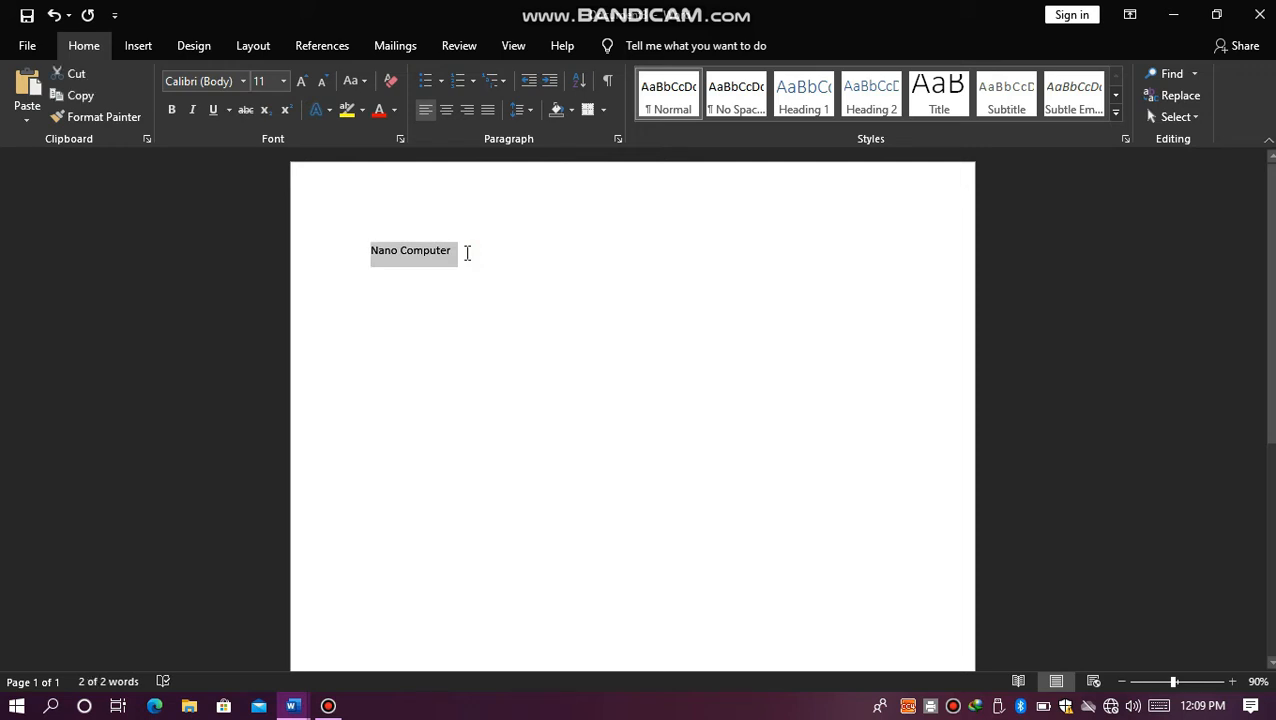
left_click(466, 253)
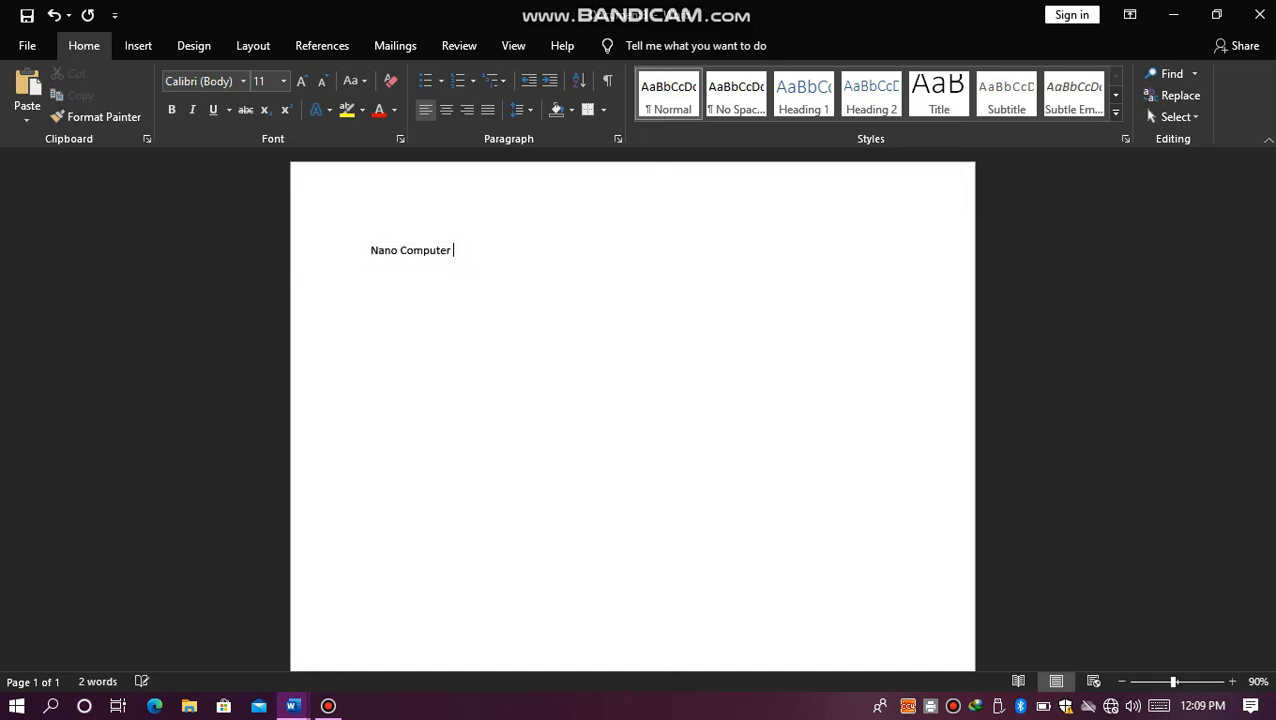
Step: Add the note "ctrl + a =select all" after "Nano Computer" on the same line
type("ct")
key("BackSpace")
type("ctrl + a =select all")
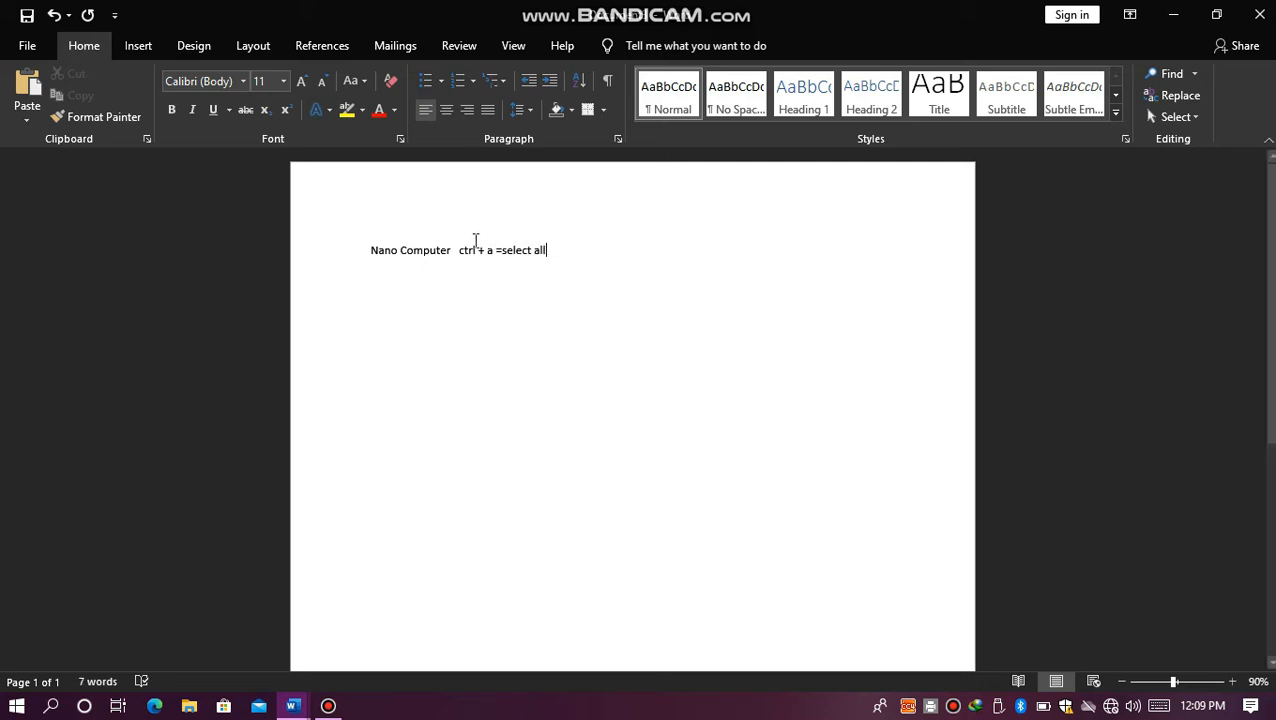
Step: Demonstrate Select All on the line, and remove the note "ctrl + a =select all" after "Nano Computer"
key("ctrl+a")
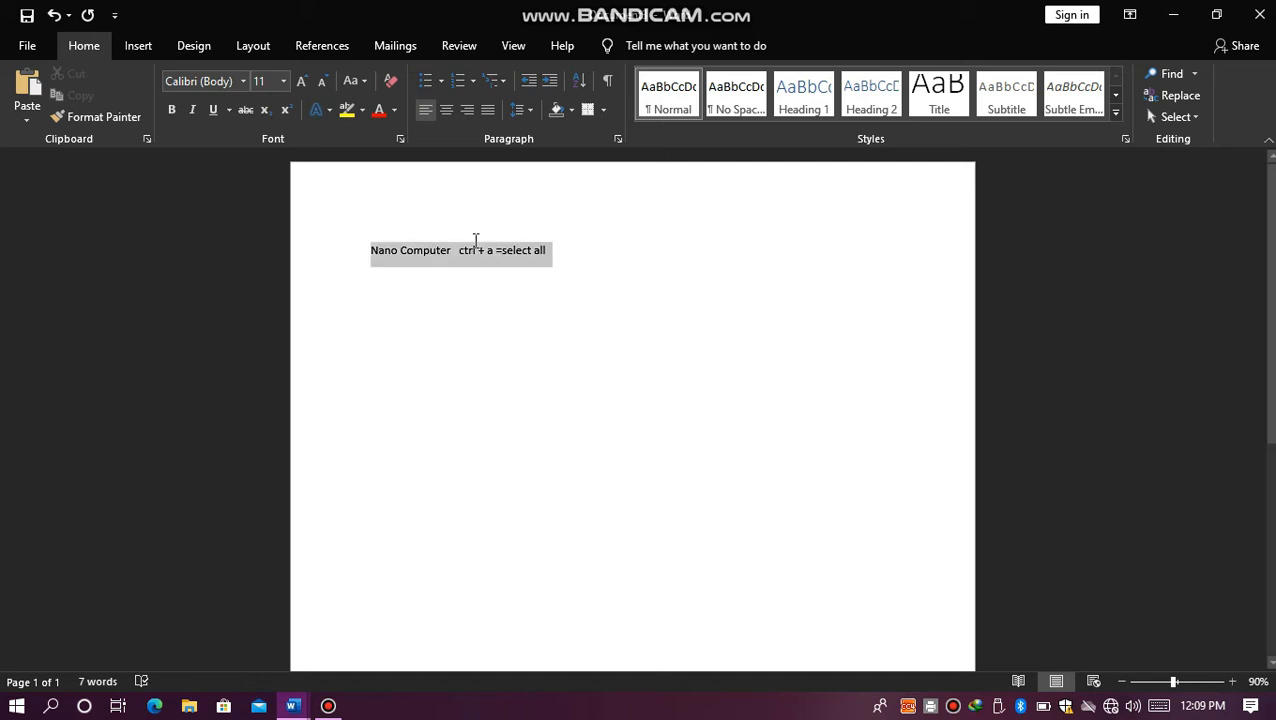
left_click(604, 273)
key("BackSpace")
key("BackSpace")
key("BackSpace")
key("BackSpace")
key("BackSpace")
key("BackSpace")
key("BackSpace")
key("BackSpace")
key("BackSpace")
key("BackSpace")
key("BackSpace")
key("BackSpace")
key("BackSpace")
key("BackSpace")
key("BackSpace")
key("BackSpace")
key("BackSpace")
key("BackSpace")
key("BackSpace")
key("BackSpace")
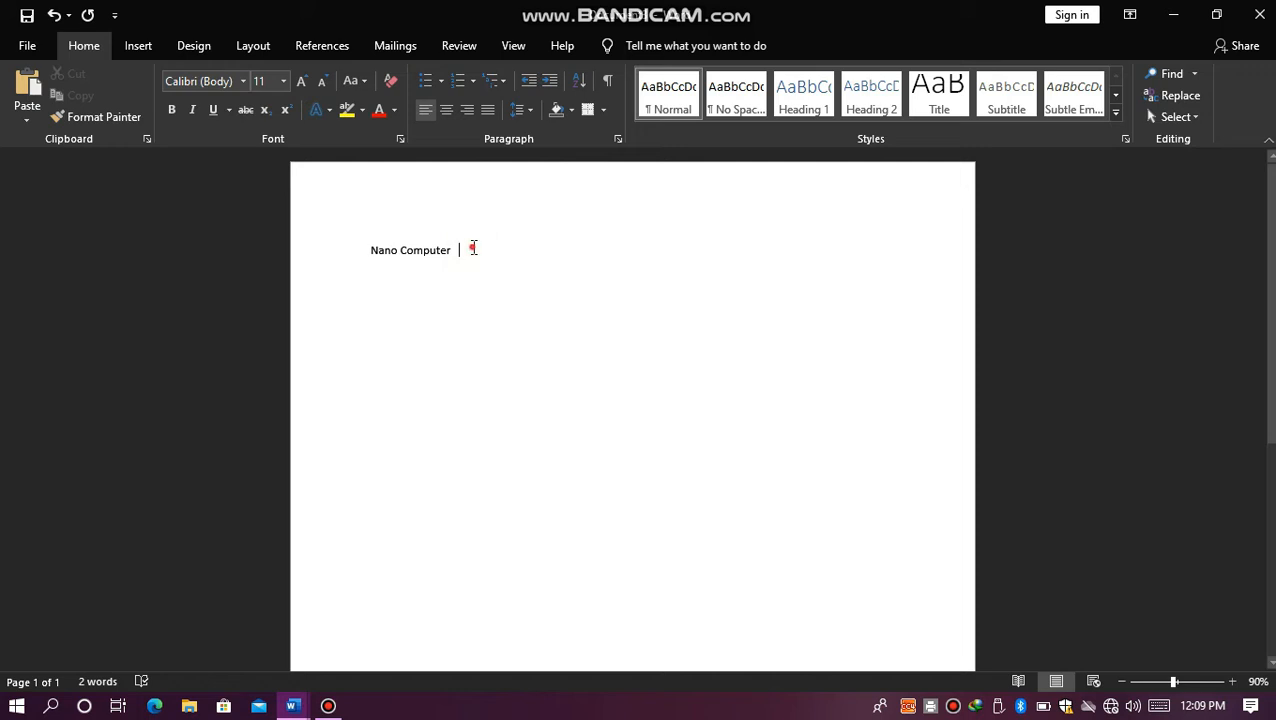
Step: Copy the "Nano Computer" line and paste it below the original, leaving a blank line between them
left_click_drag(474, 248, 382, 252)
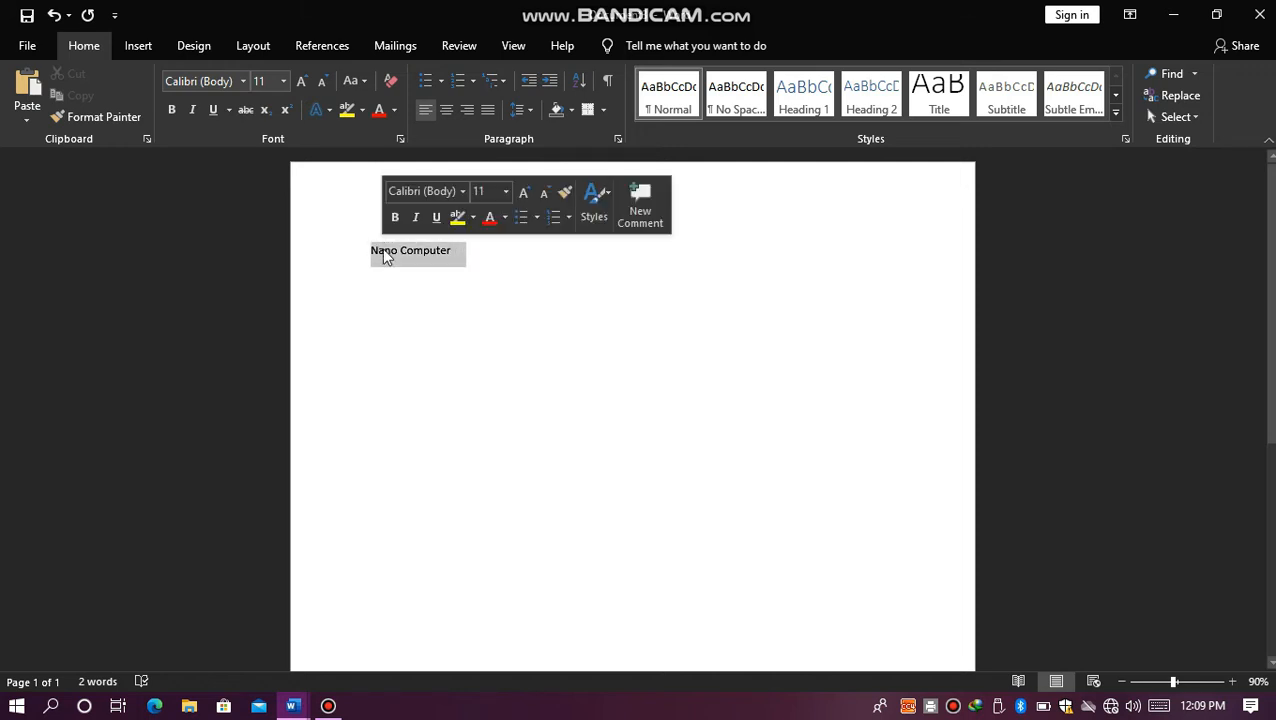
left_click(448, 253)
left_click(460, 252)
triple_click(460, 252)
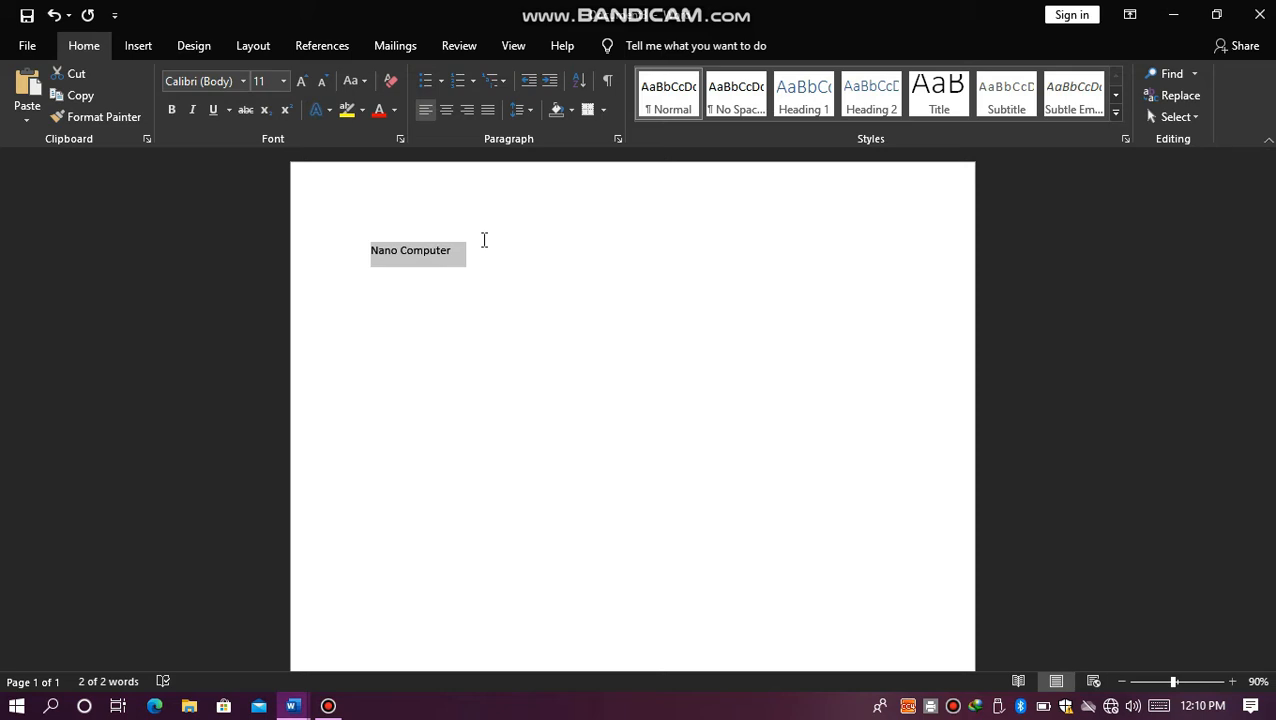
left_click(78, 99)
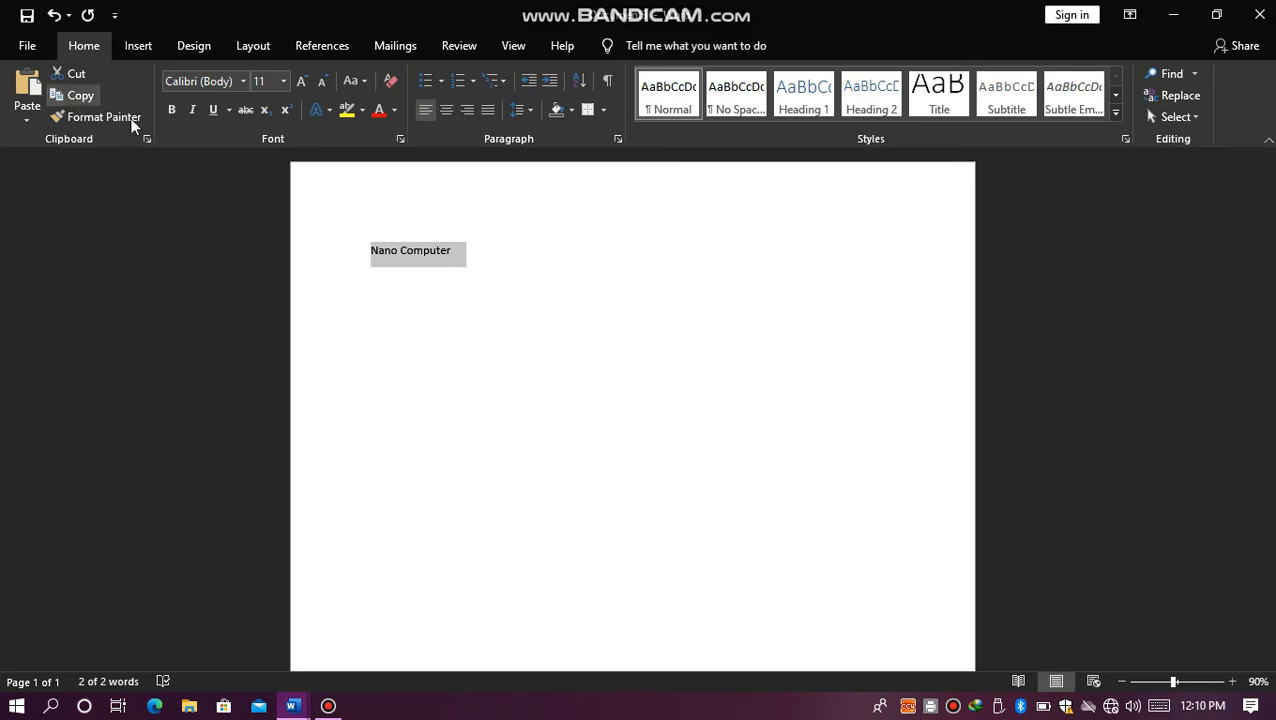
left_click(530, 270)
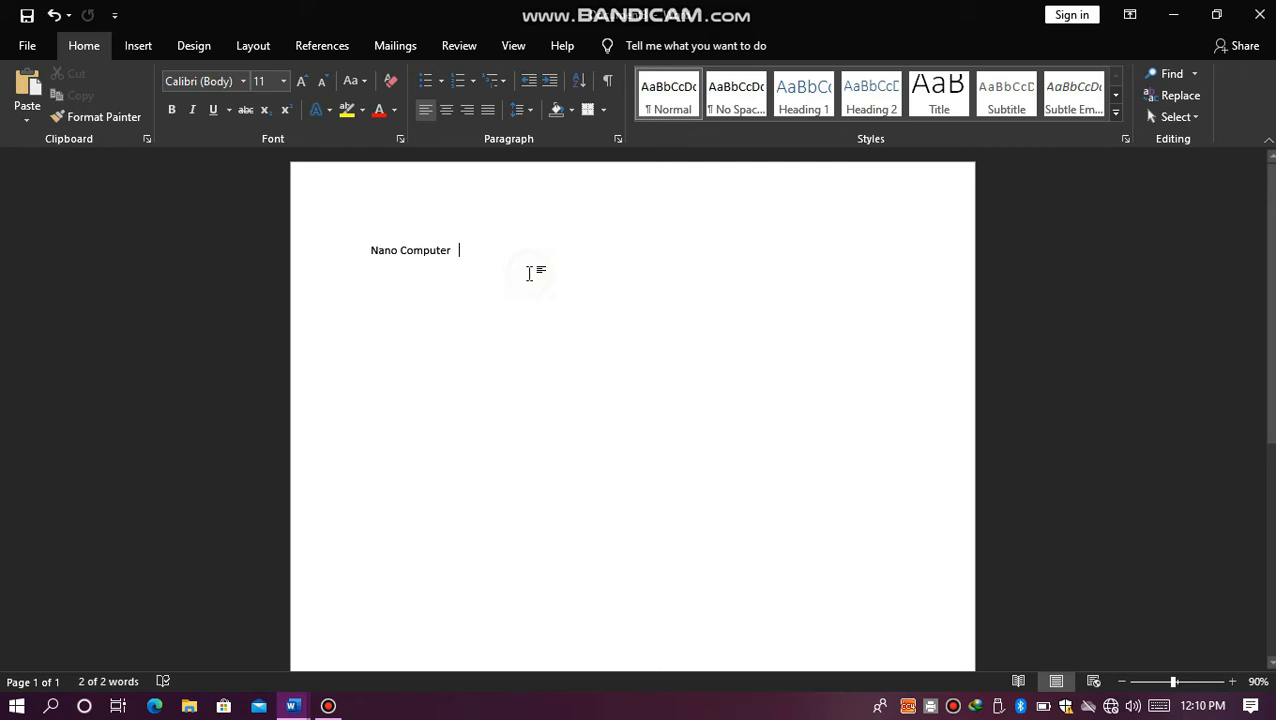
key("Return")
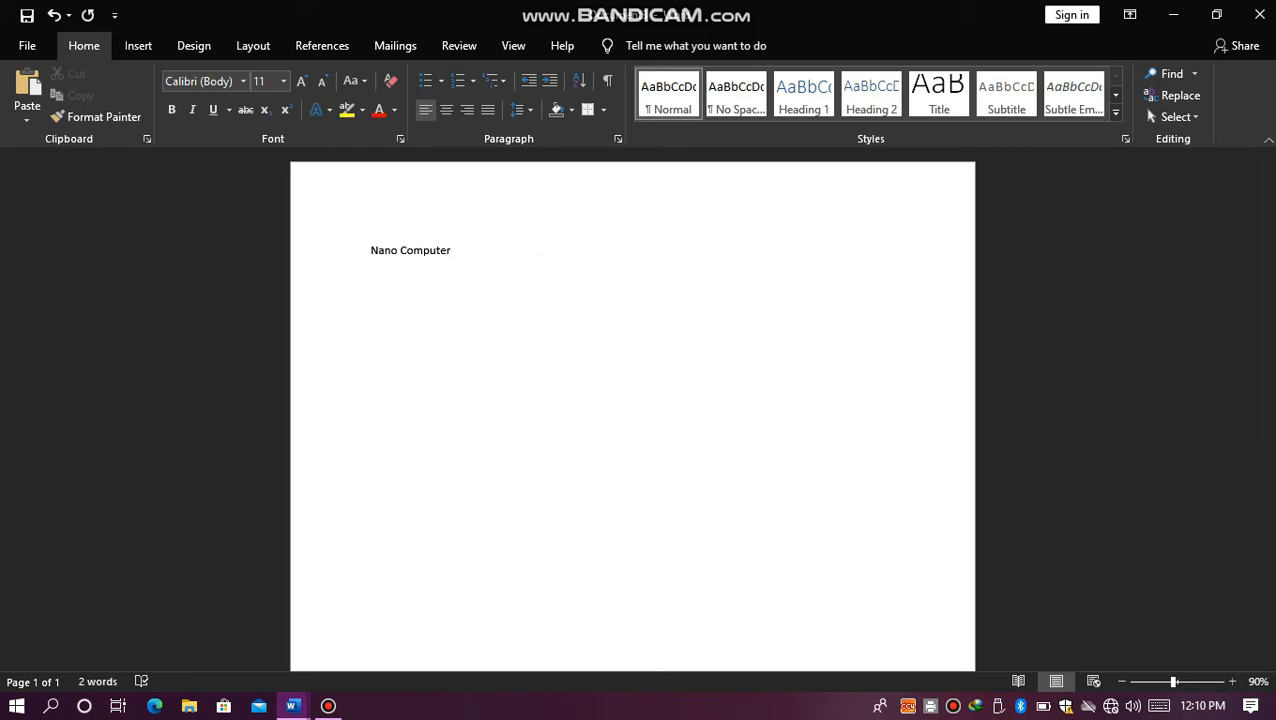
left_click(27, 100)
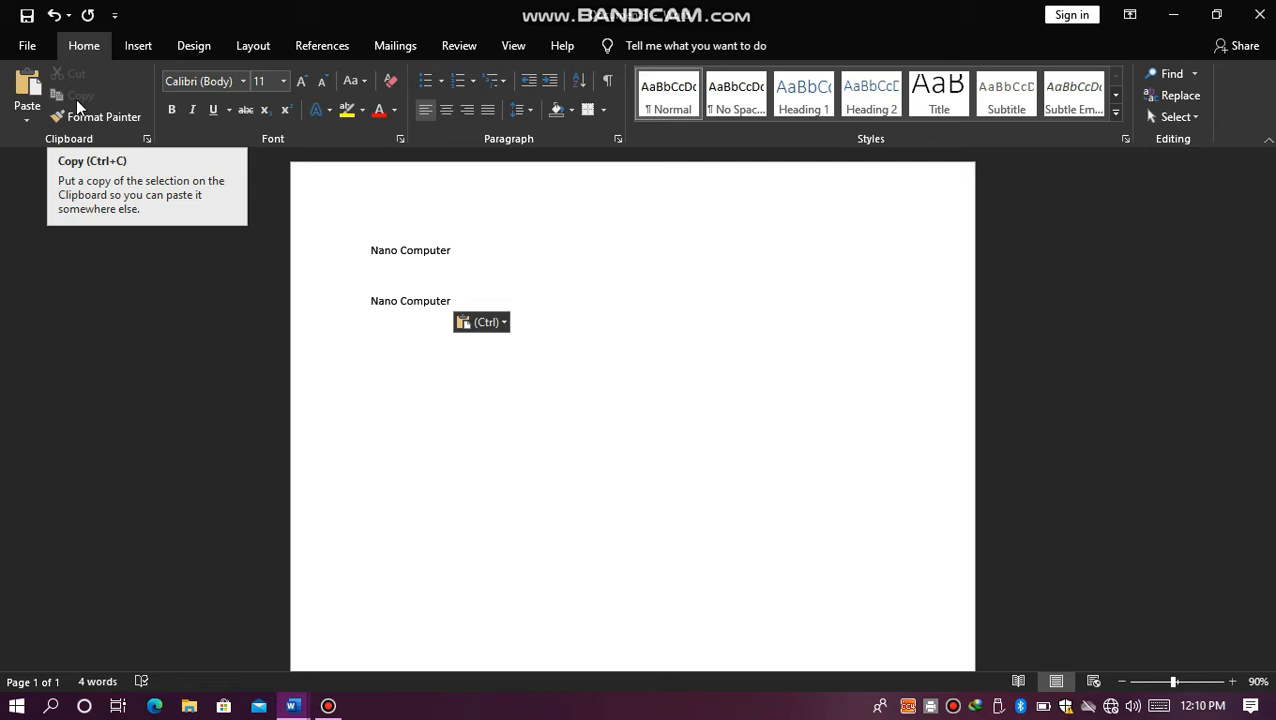
Step: Copy the whole document text and paste it at the end, below the second "Nano Computer" line
left_click(527, 249)
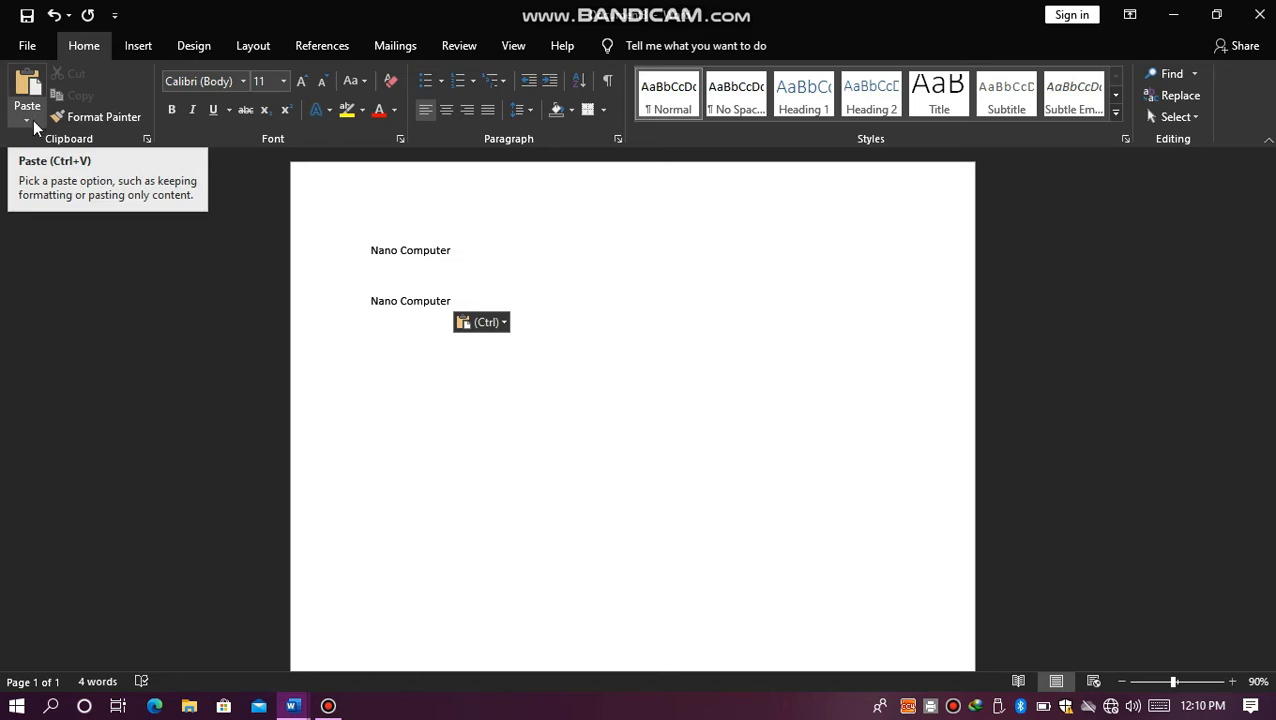
left_click(455, 245)
key("ctrl+a")
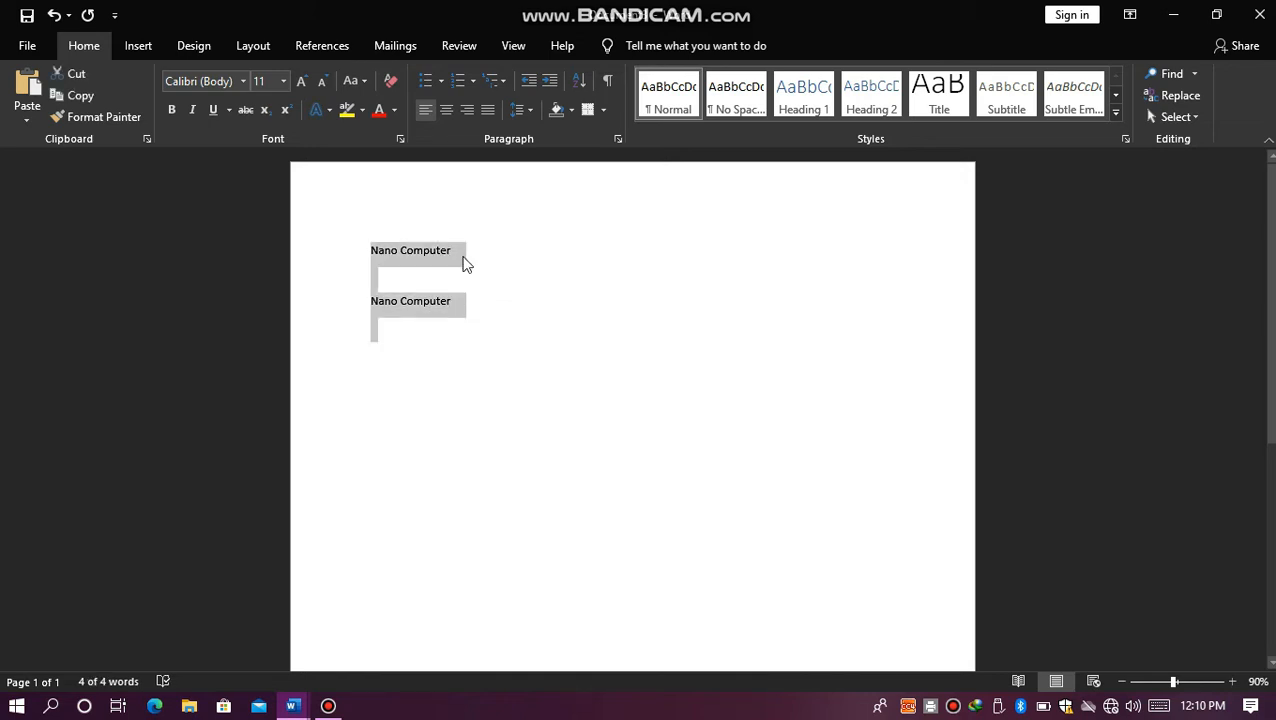
left_click(543, 349)
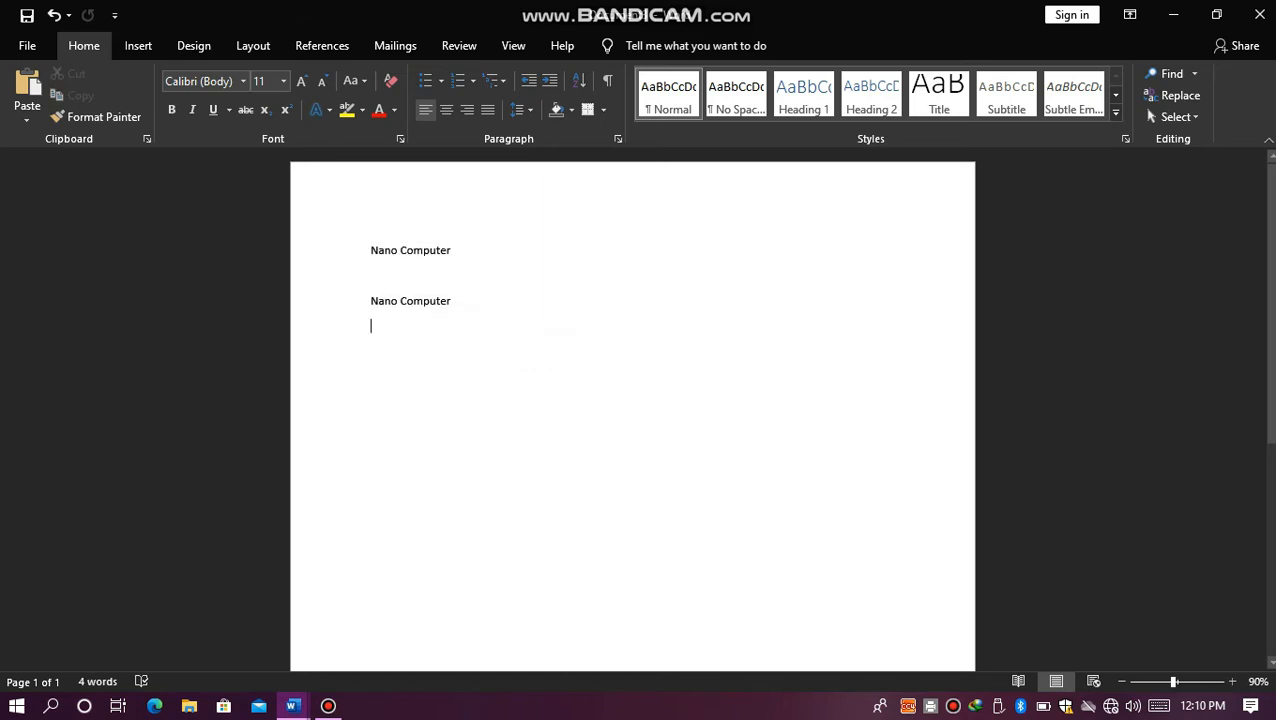
key("ctrl+v")
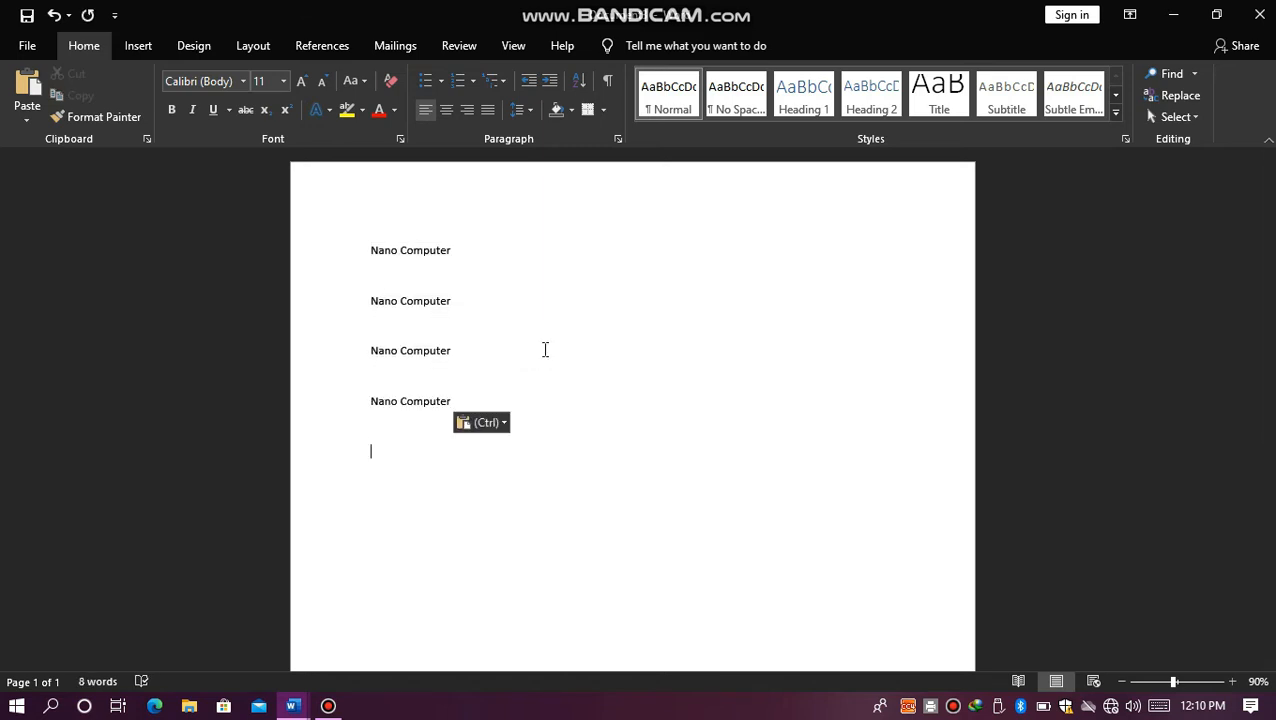
left_click(447, 350)
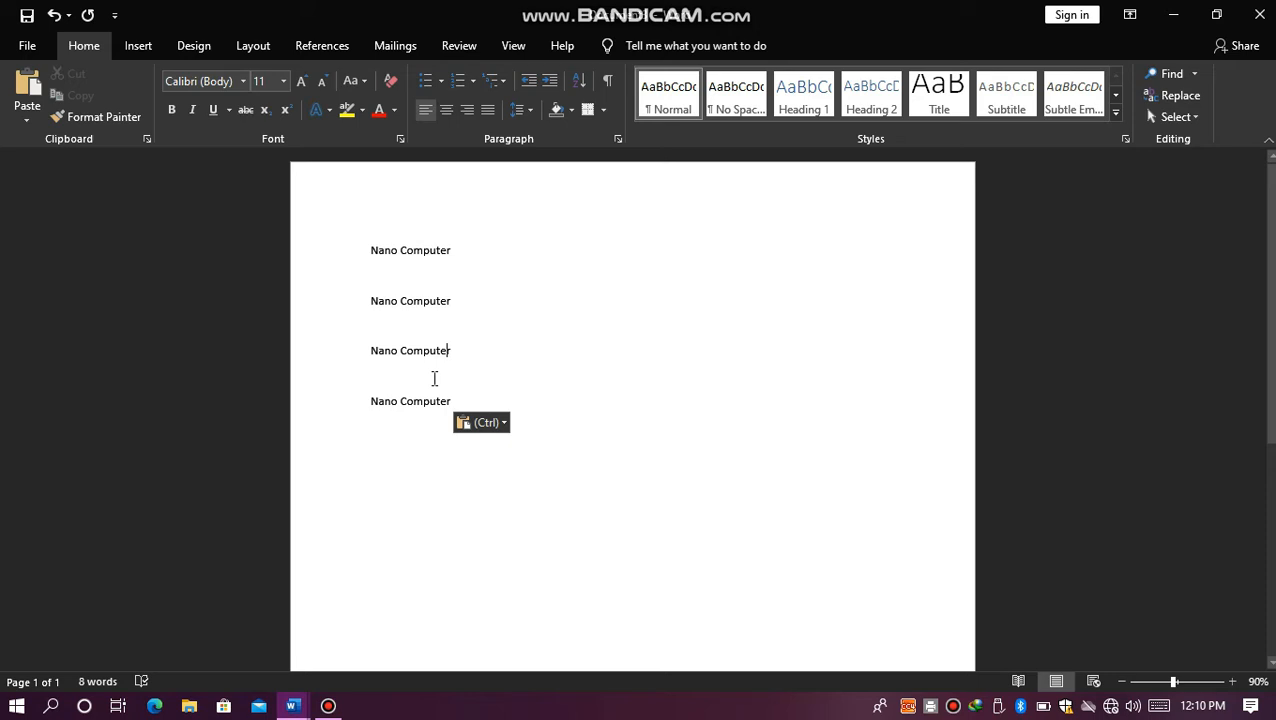
left_click(416, 406)
left_click(410, 345)
left_click(383, 402)
left_click(374, 368)
left_click(401, 326)
left_click(398, 287)
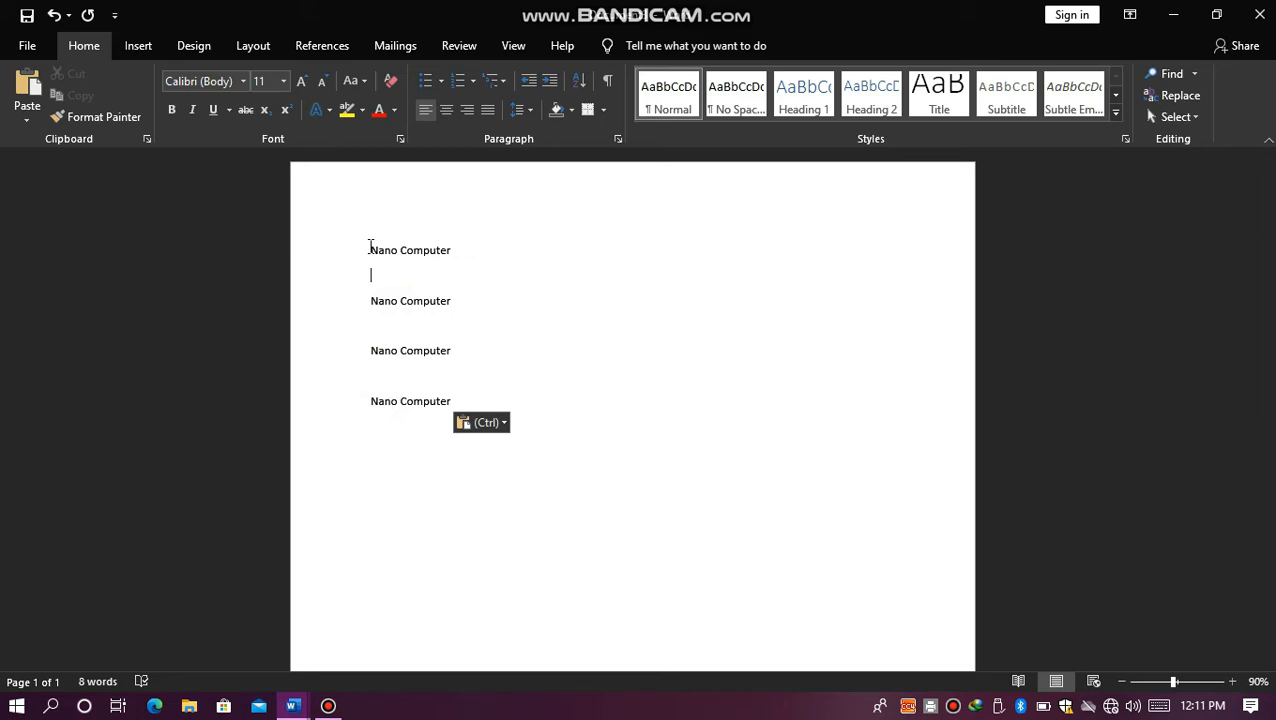
Step: Append "2222" to the second "Nano Computer" line, and move that line below the last one with cut and paste
left_click(472, 305)
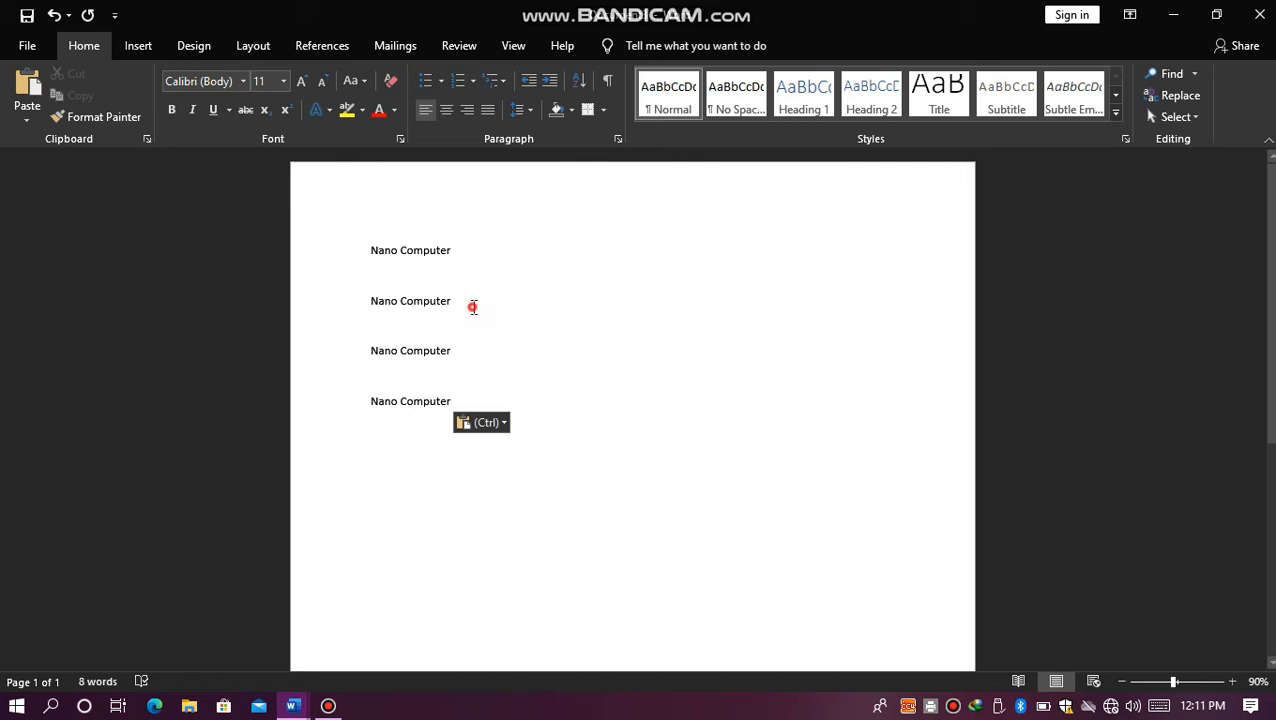
type("2222")
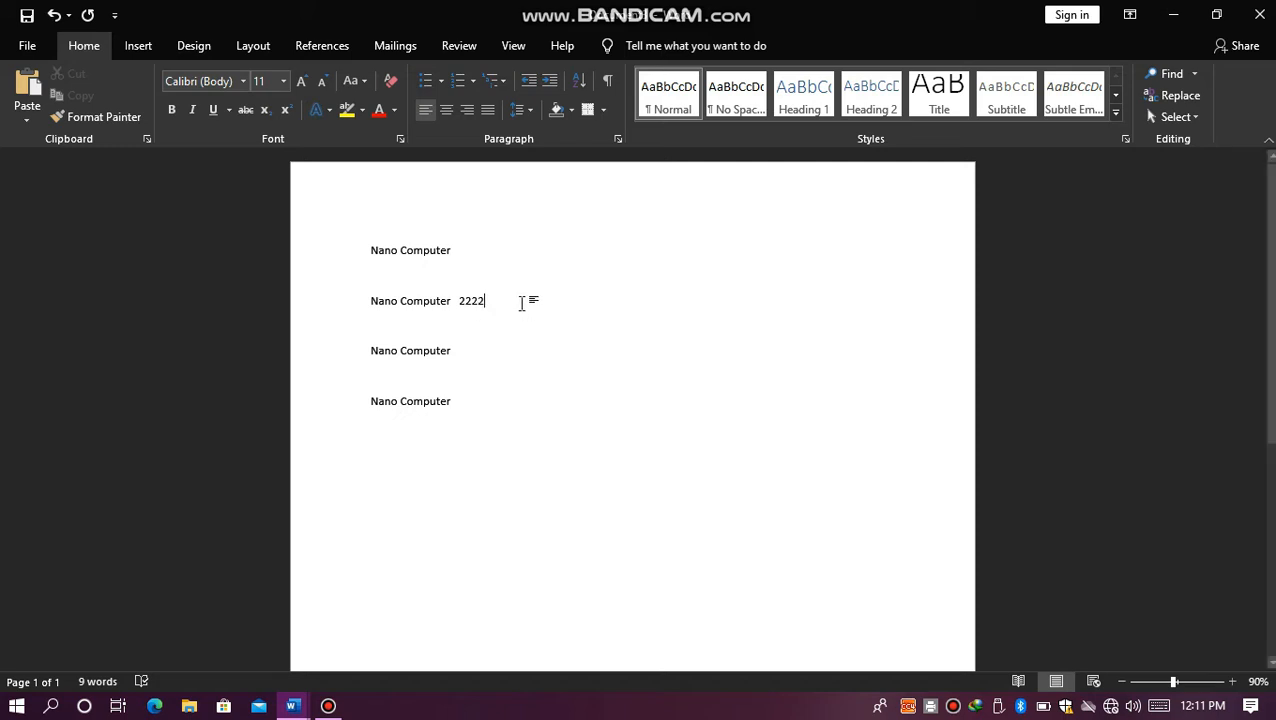
left_click_drag(521, 300, 376, 305)
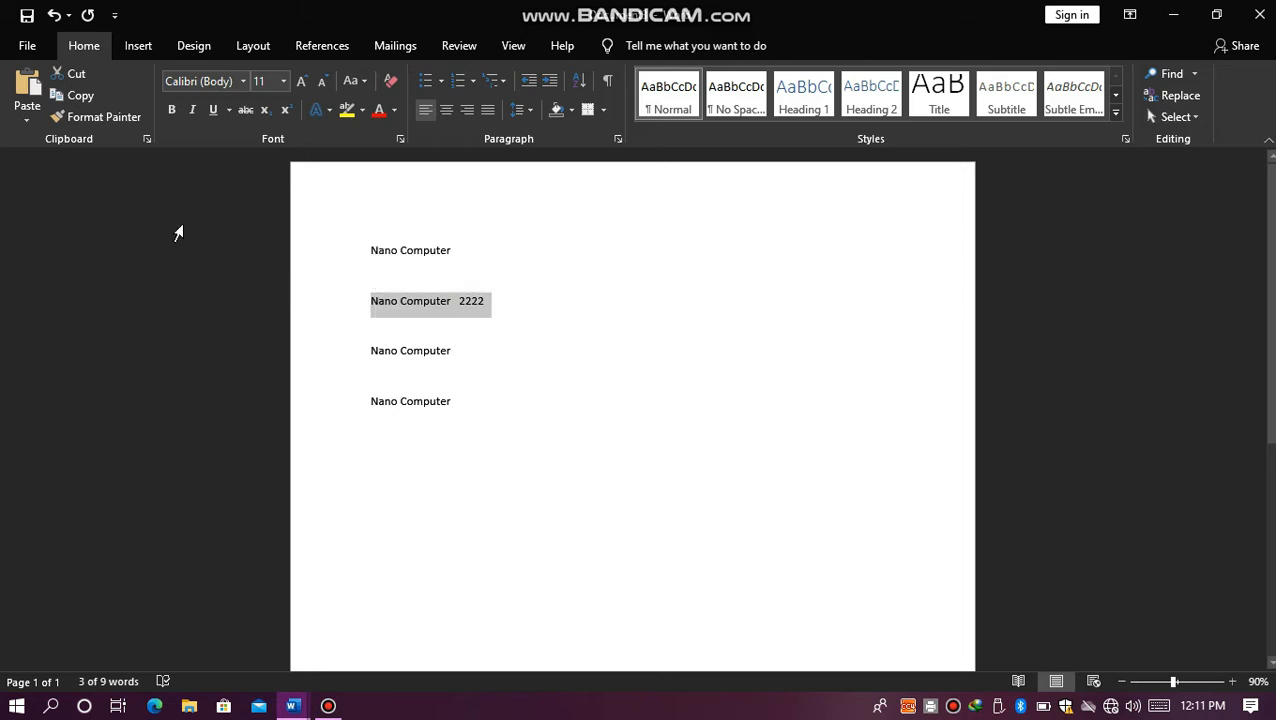
left_click(57, 80)
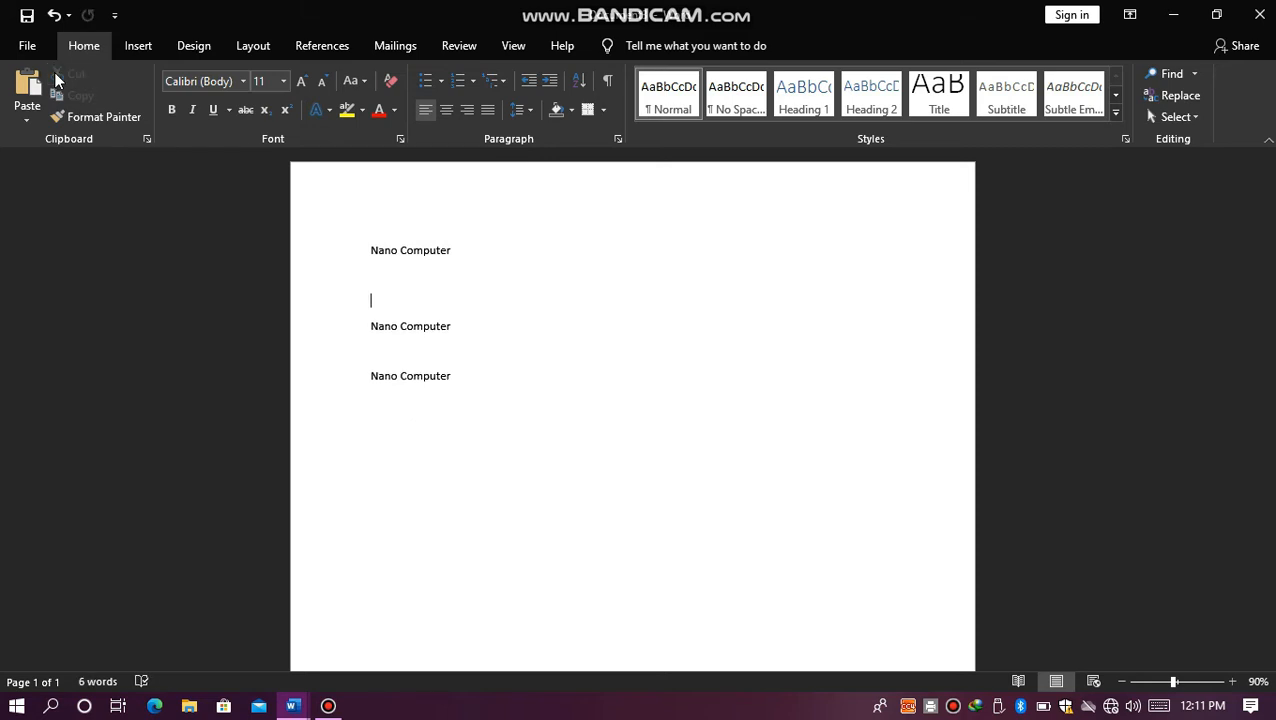
left_click(484, 374)
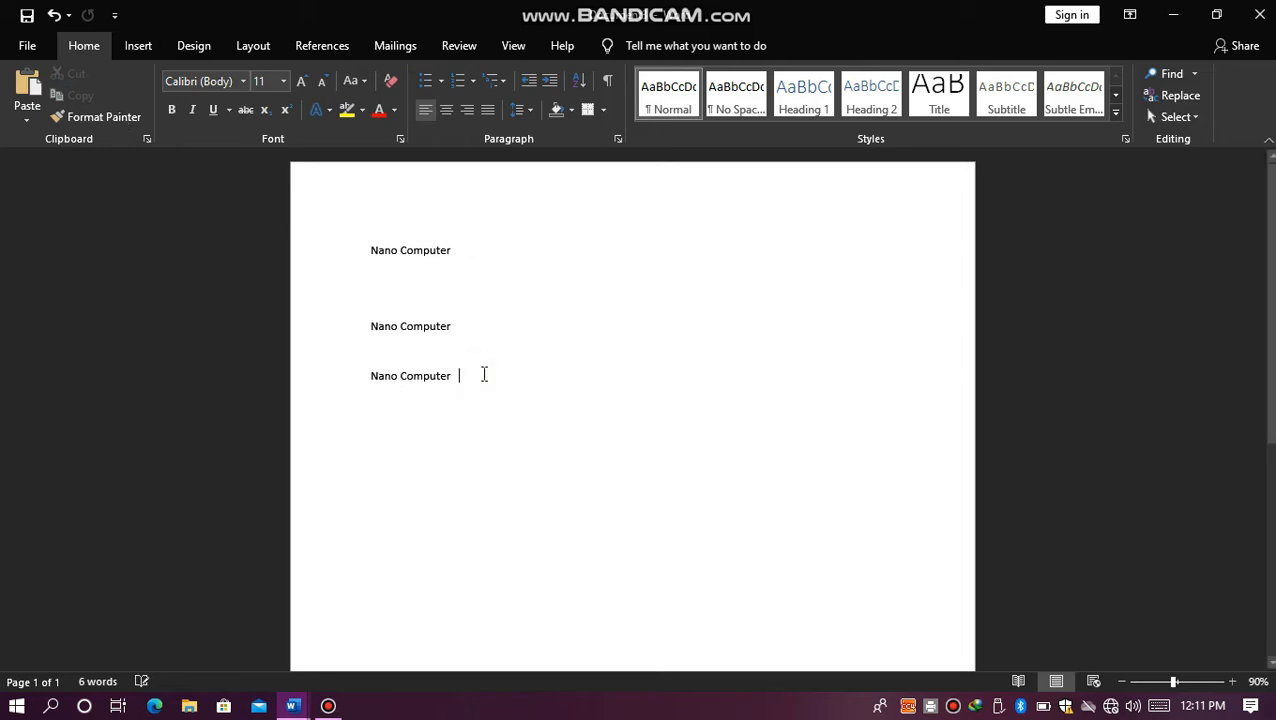
key("Return")
key("Return")
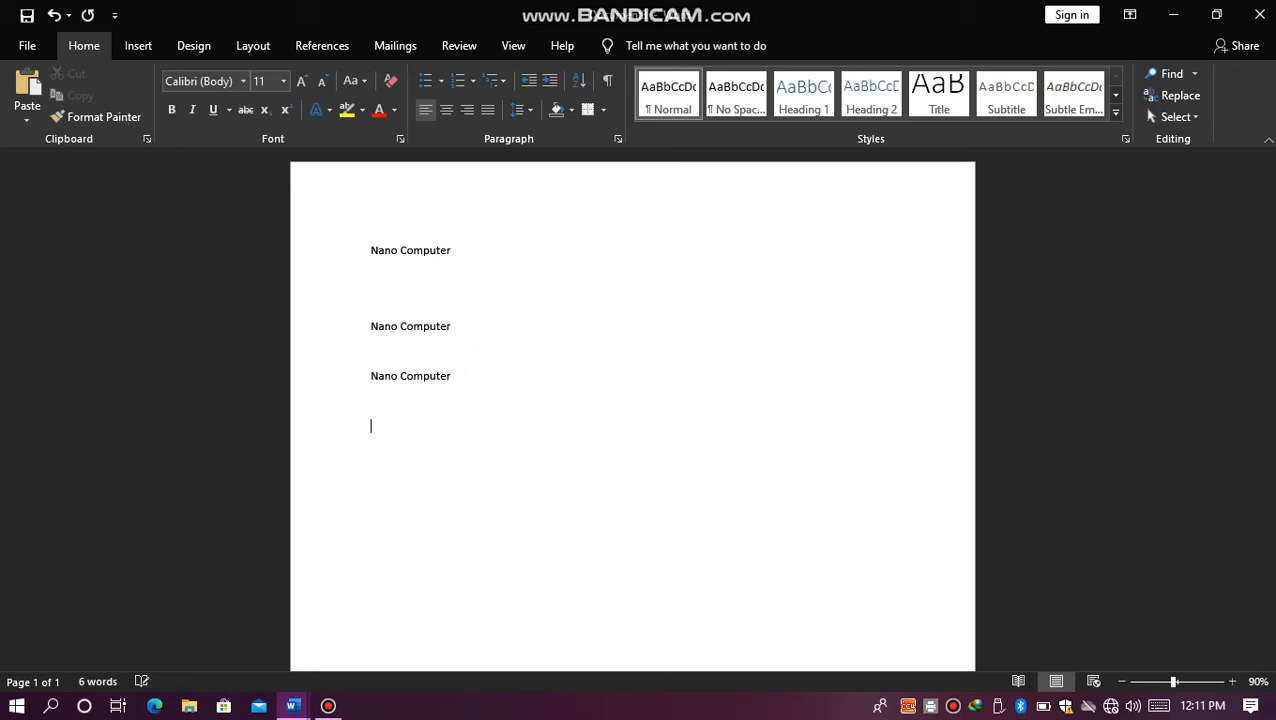
key("ctrl+v")
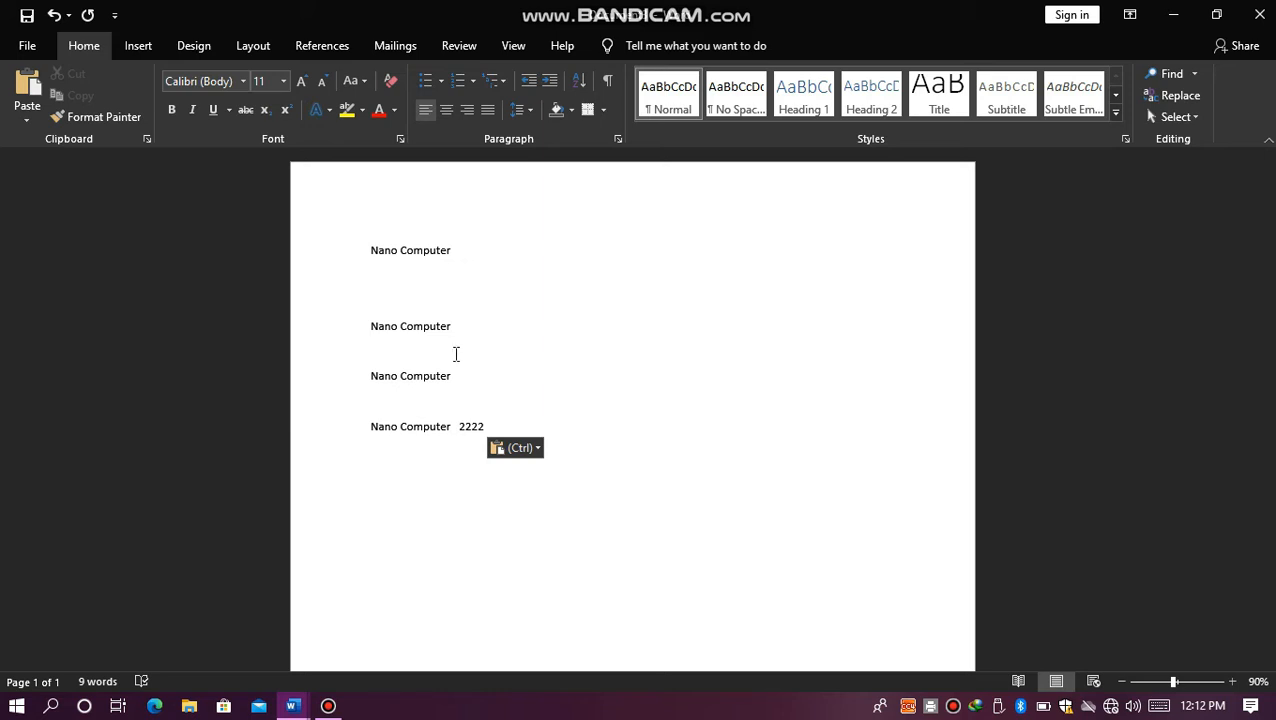
left_click(418, 287)
left_click(385, 440)
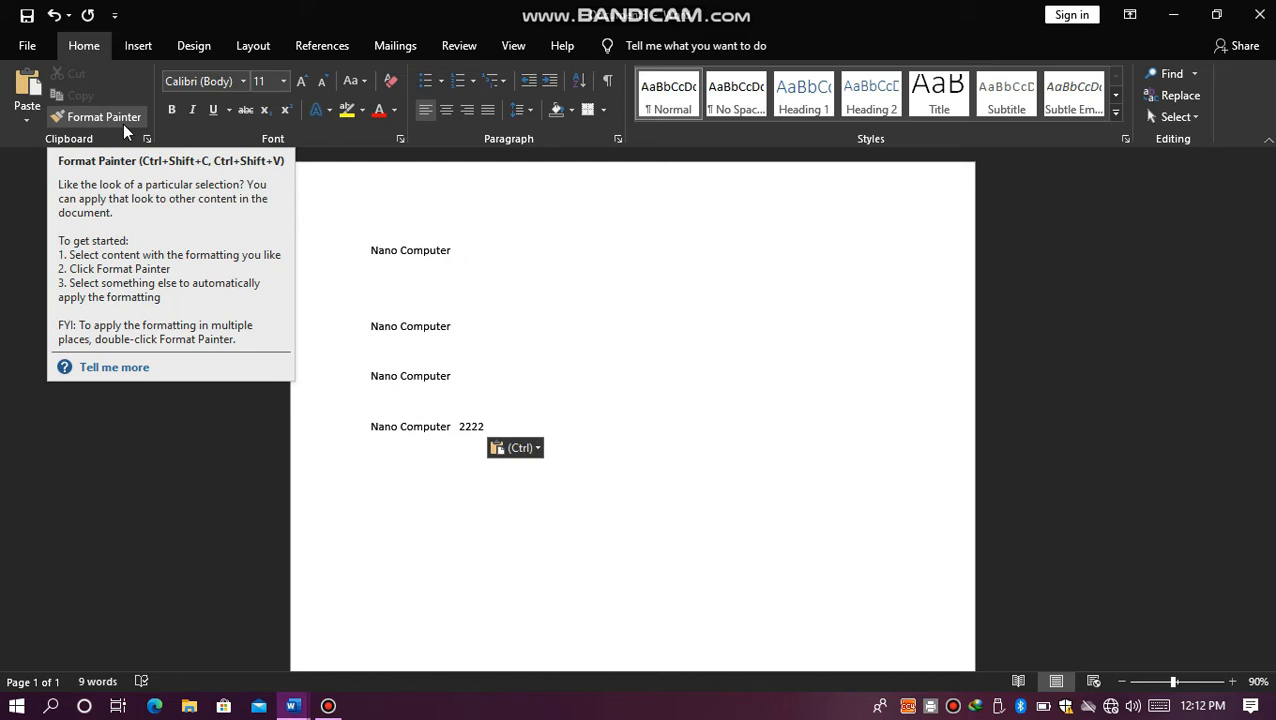
left_click(475, 286)
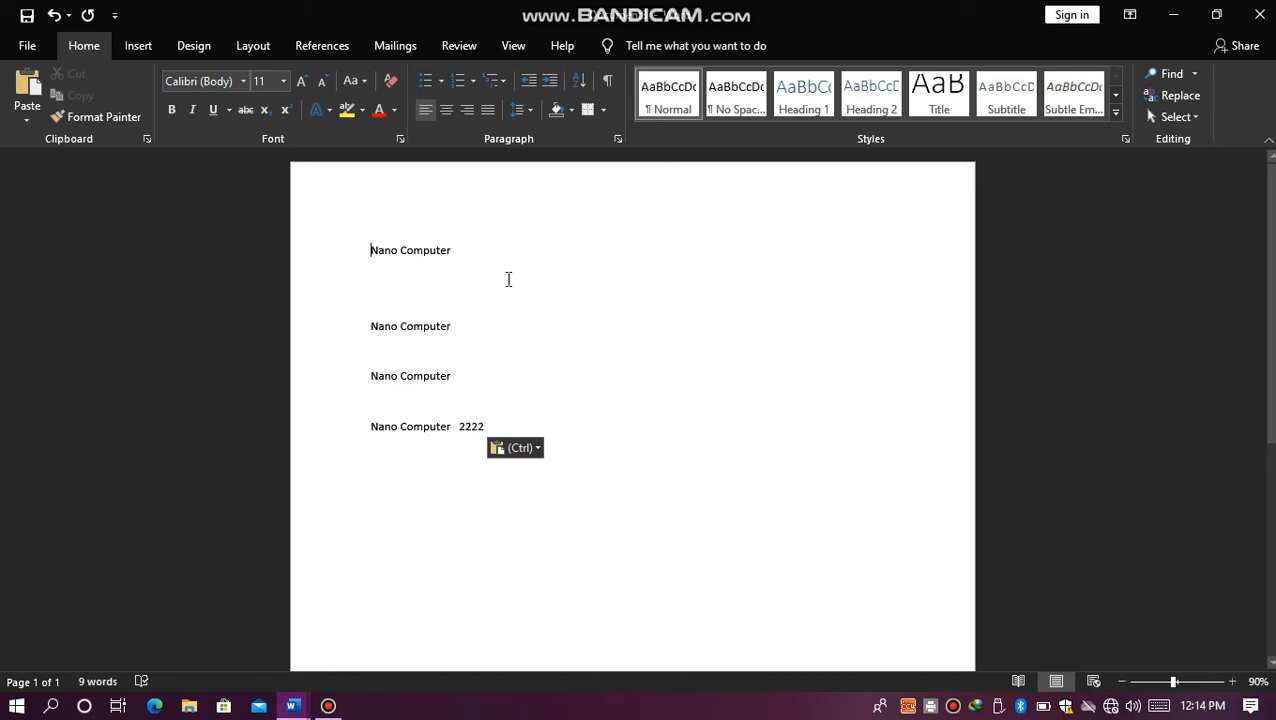
Step: Change the font of the first "Nano Computer" line to Agency FB
left_click(473, 254)
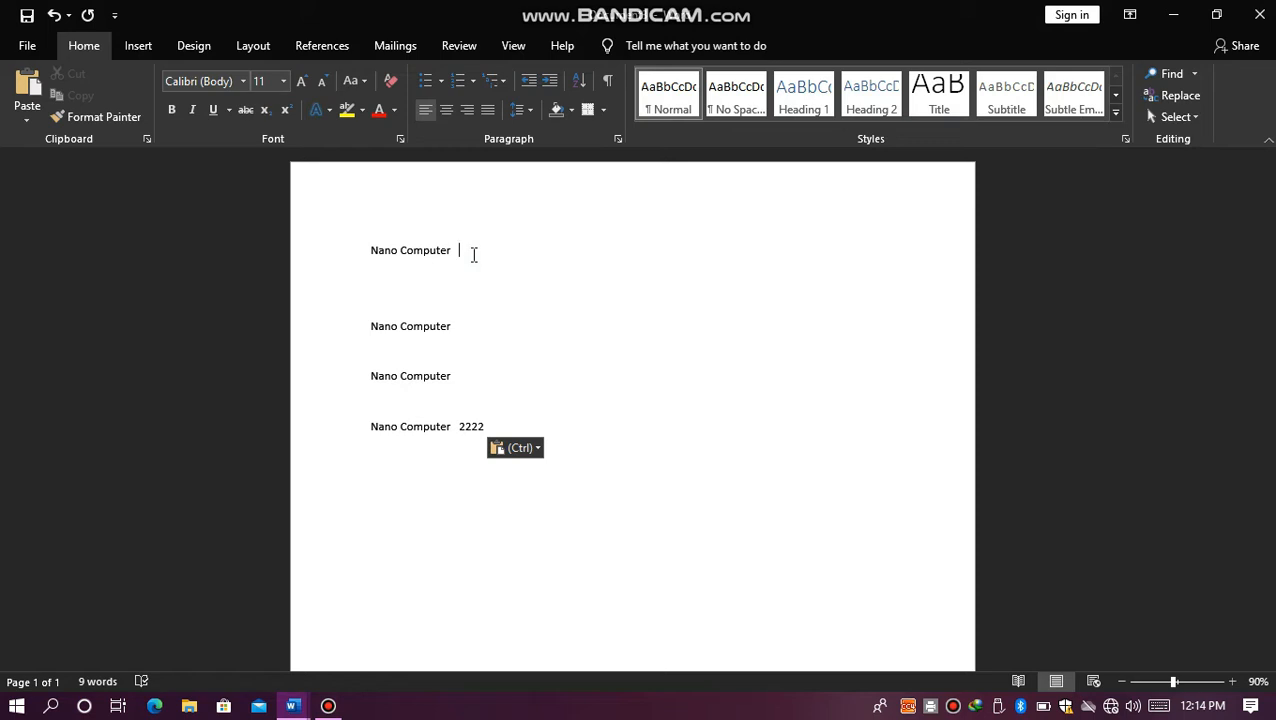
left_click_drag(474, 255, 379, 250)
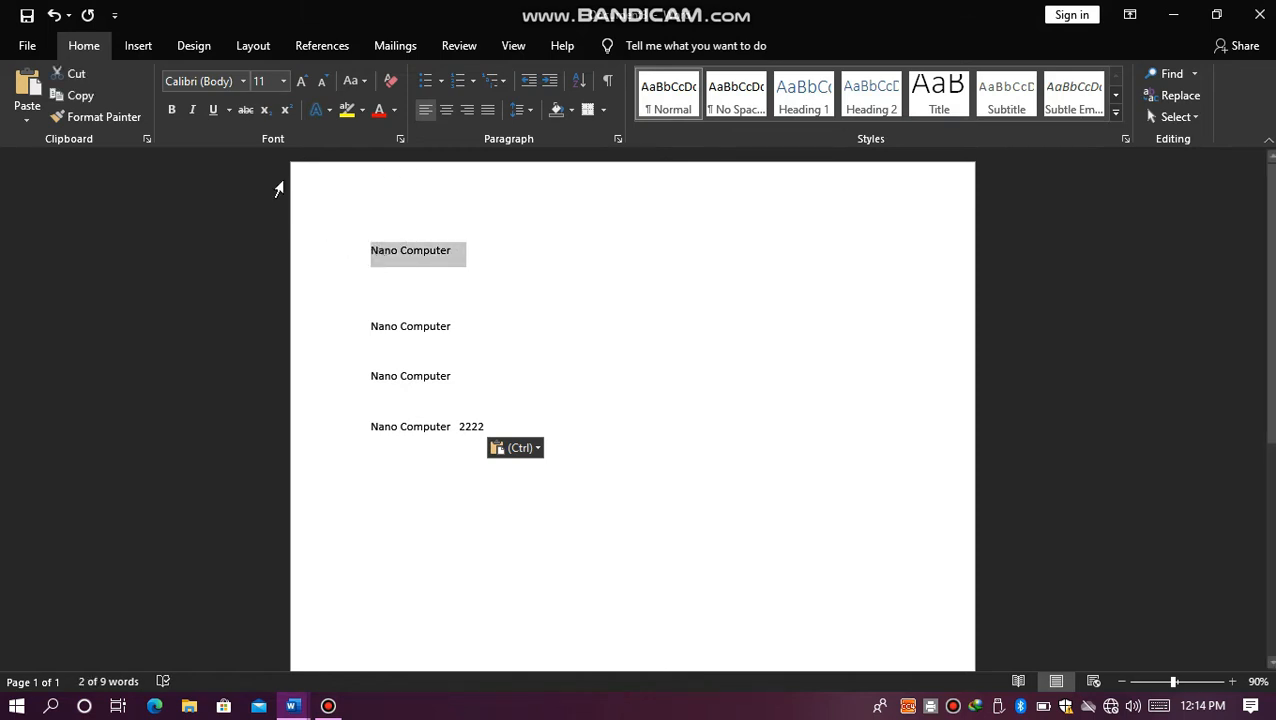
left_click(241, 82)
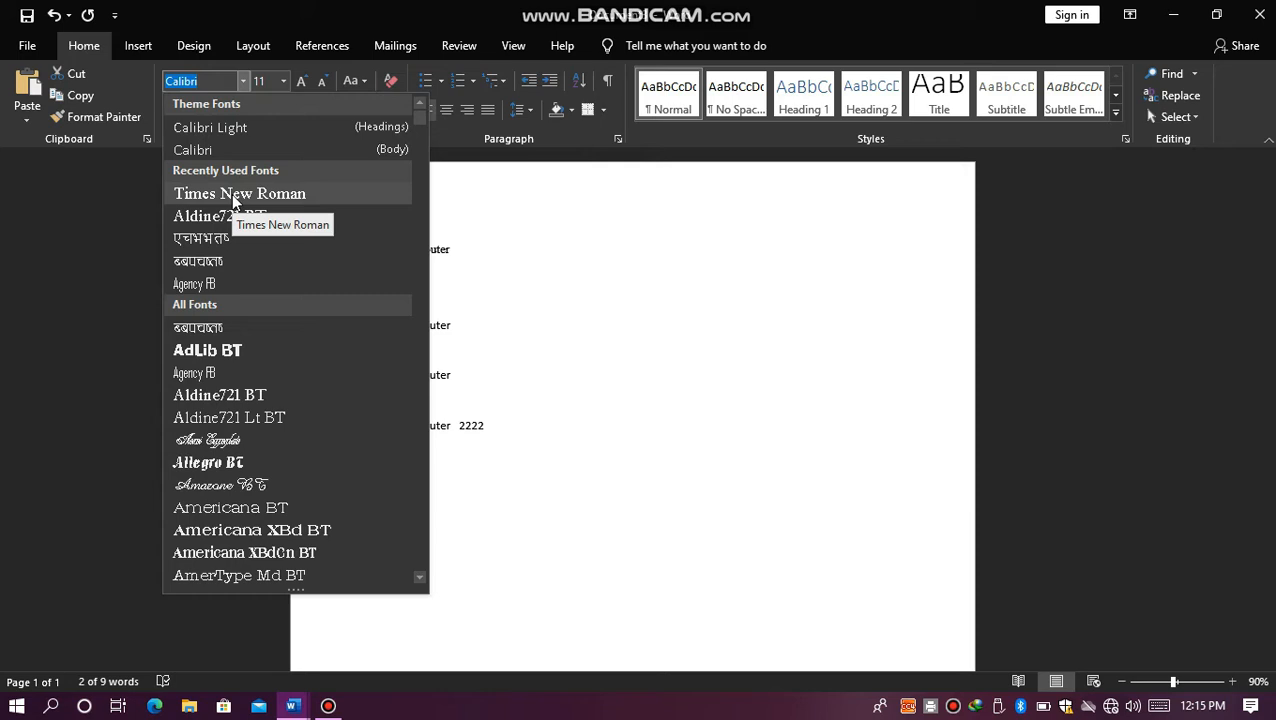
left_click(209, 285)
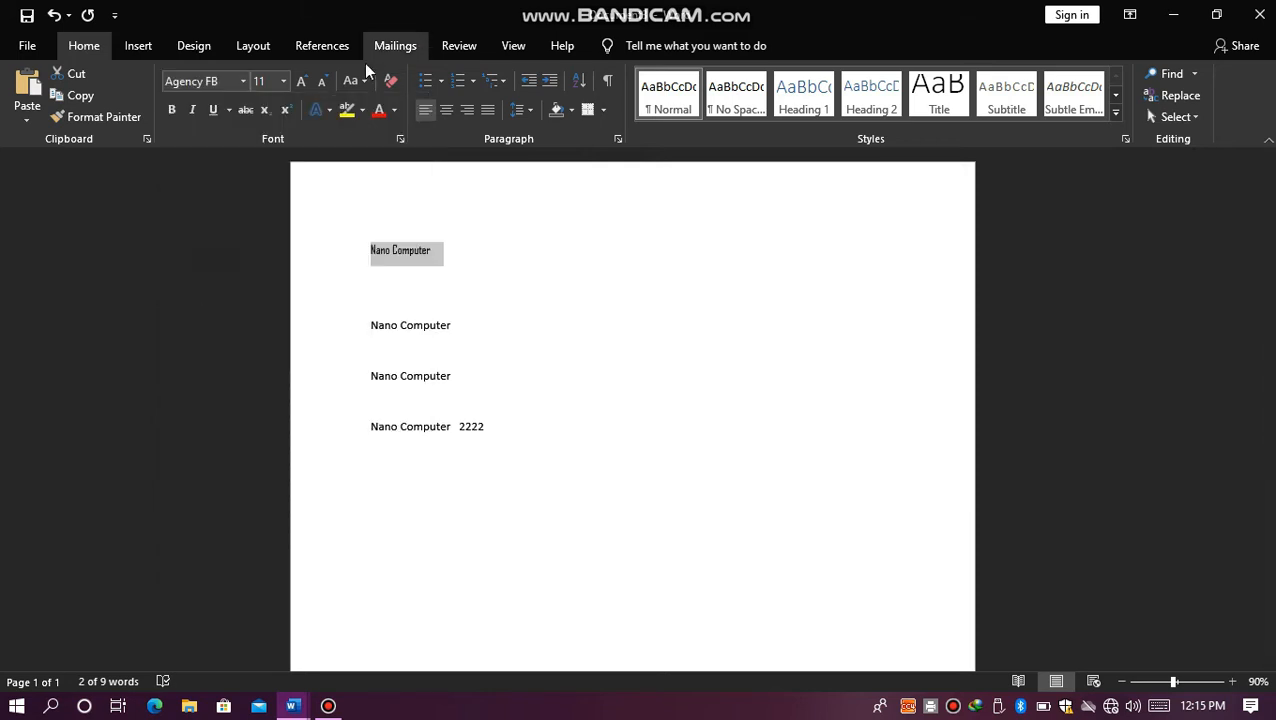
Step: Enlarge the first line's font to 36 in increments, reduce it to 26, and increase it to 48
left_click(301, 81)
left_click(301, 81)
left_click(301, 81)
left_click(301, 81)
left_click(301, 81)
left_click(301, 81)
left_click(301, 81)
left_click(301, 81)
left_click(301, 81)
left_click(301, 81)
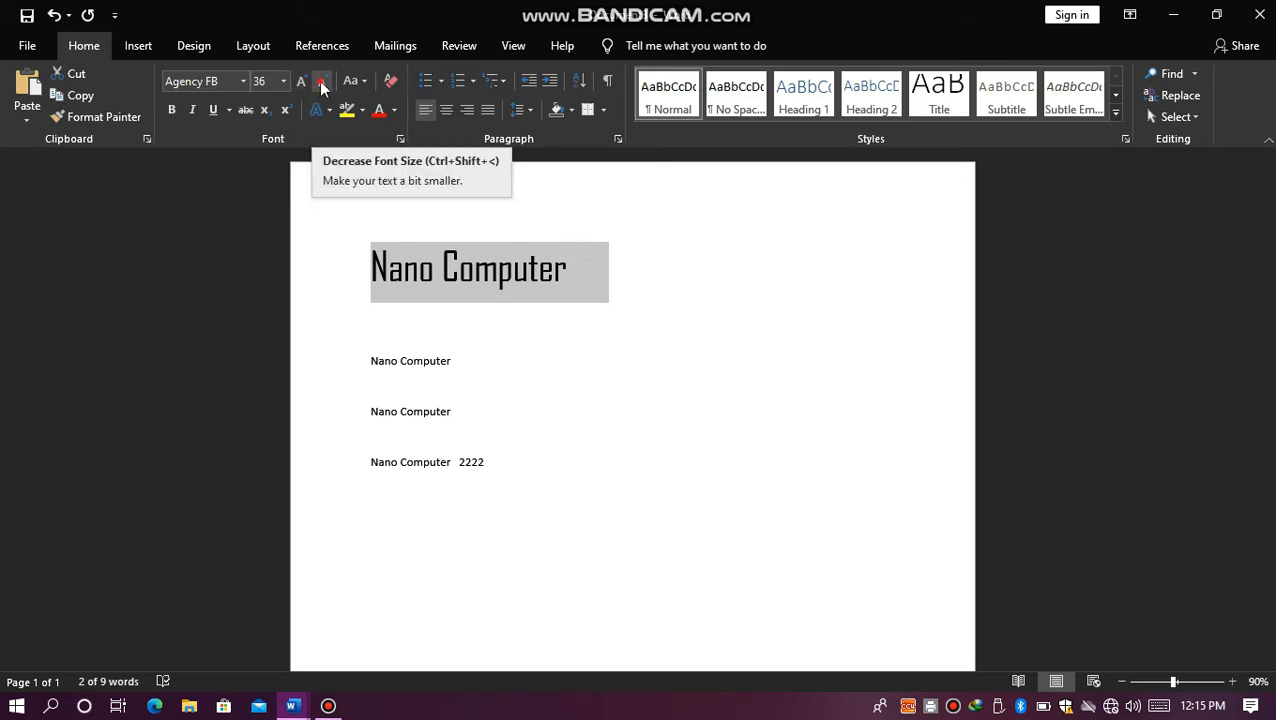
left_click(320, 81)
left_click(320, 81)
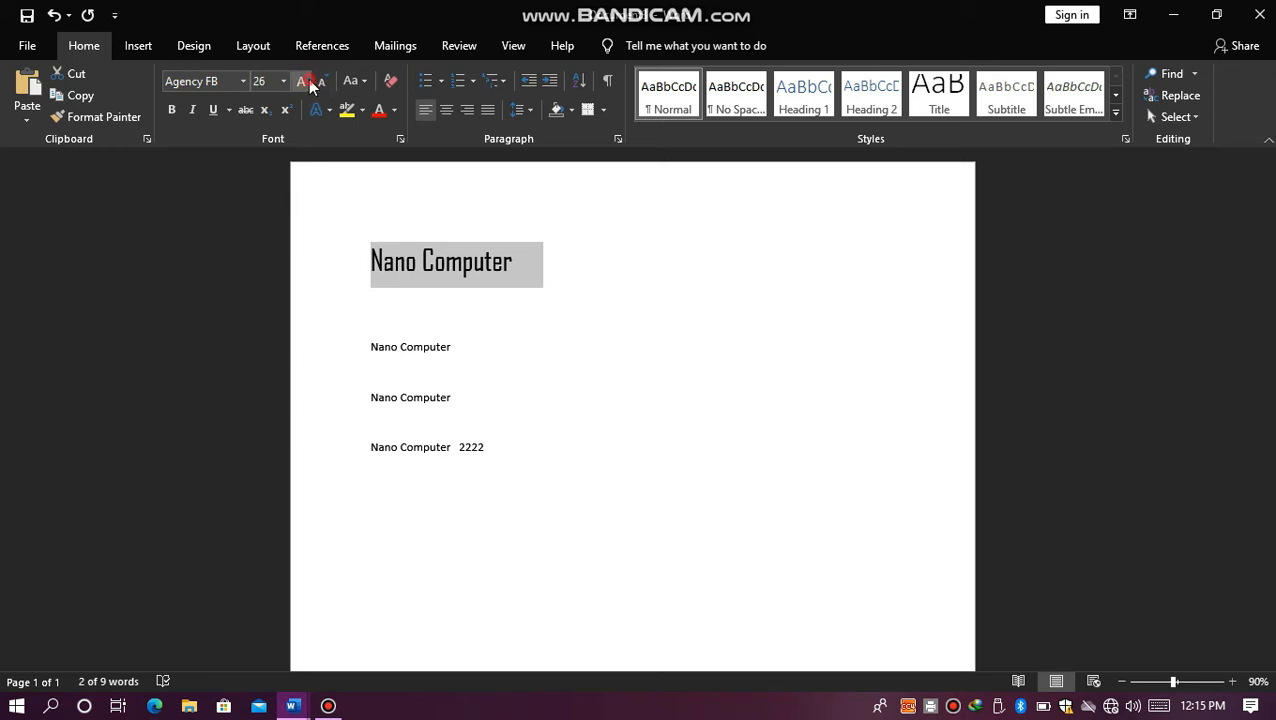
left_click(308, 80)
left_click(308, 80)
left_click(308, 80)
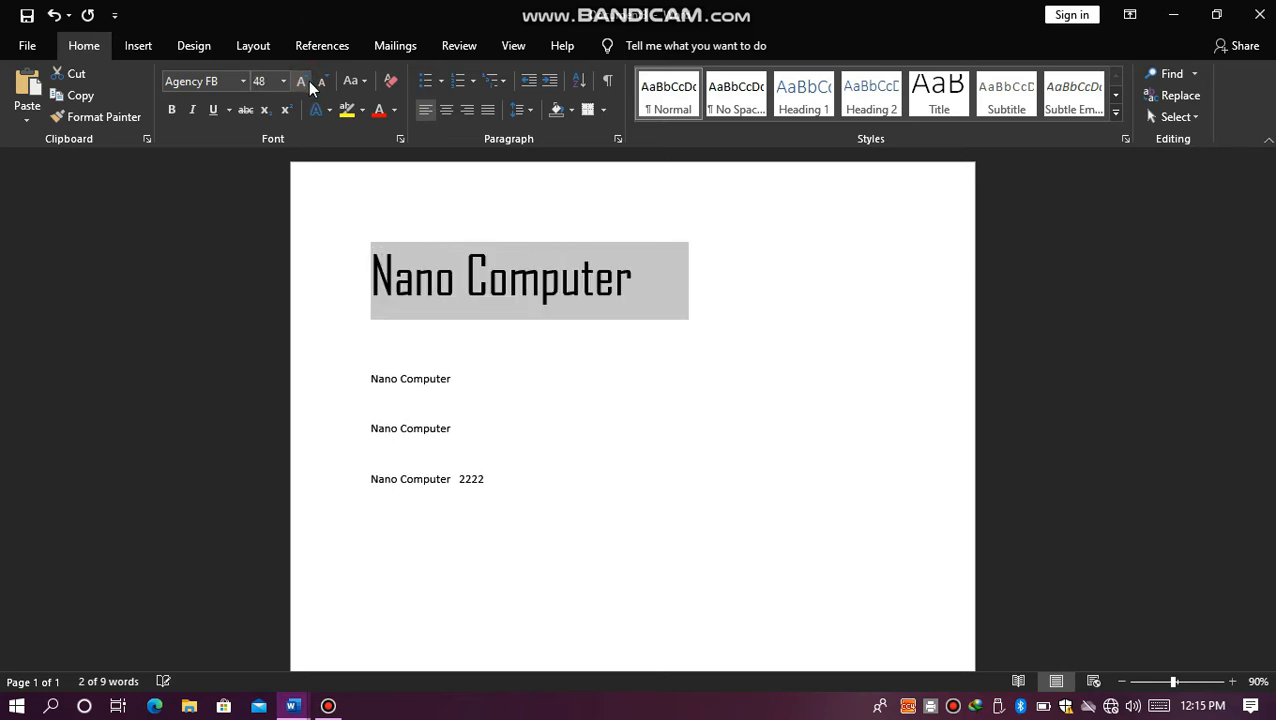
Step: Increase the font size of the second "Nano Computer" line to 20
left_click(371, 378)
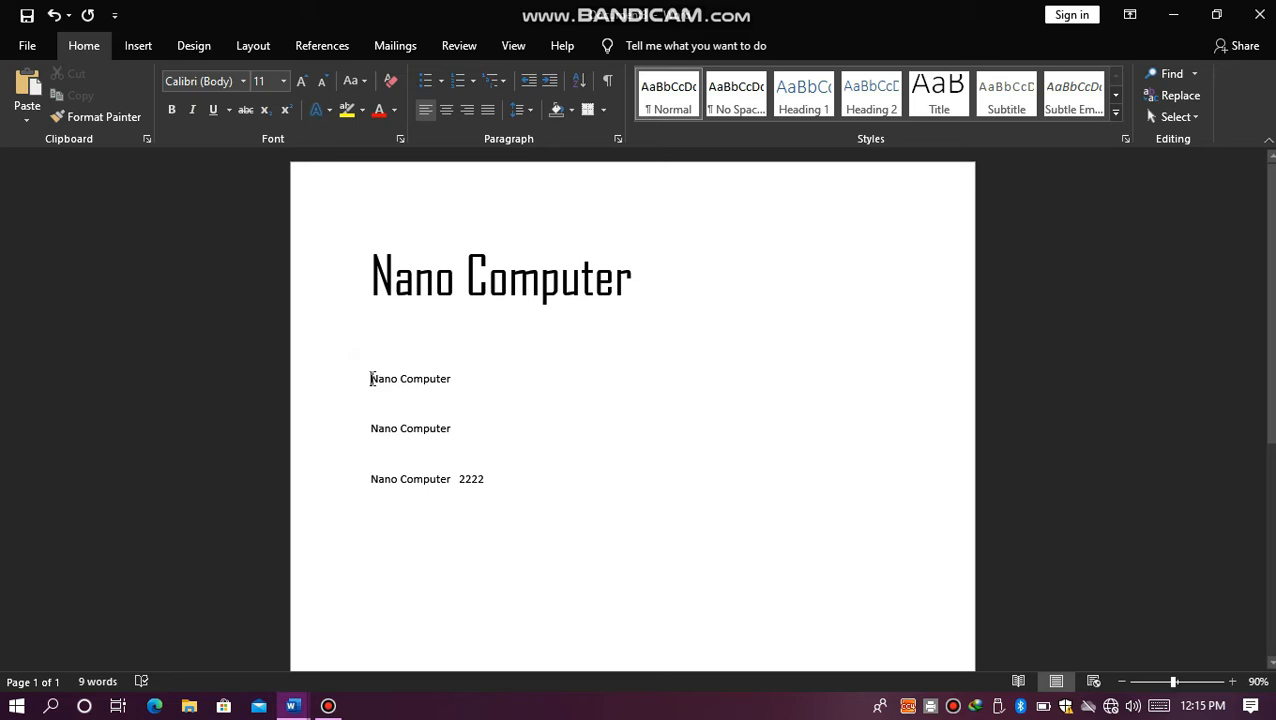
left_click_drag(371, 378, 460, 380)
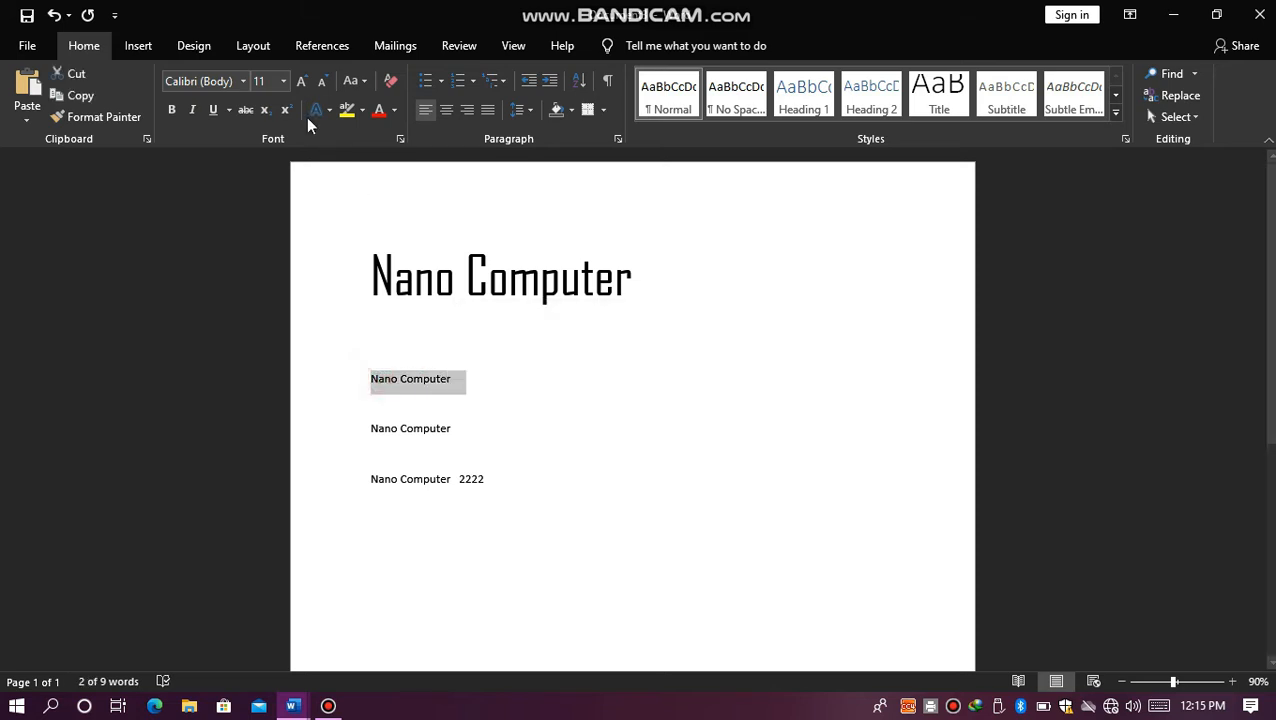
left_click(302, 86)
left_click(302, 86)
left_click(302, 86)
left_click(302, 86)
left_click(302, 86)
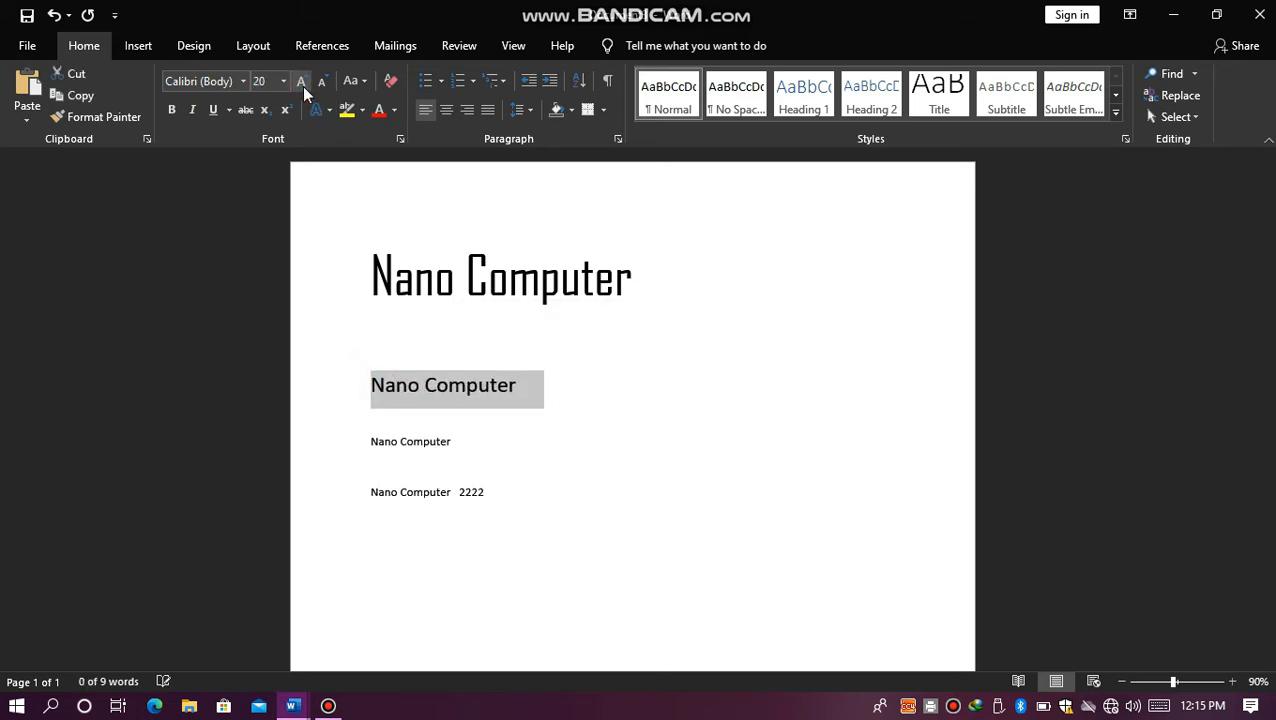
Step: Increase the font size of the third "Nano Computer" line to 26
left_click(364, 433)
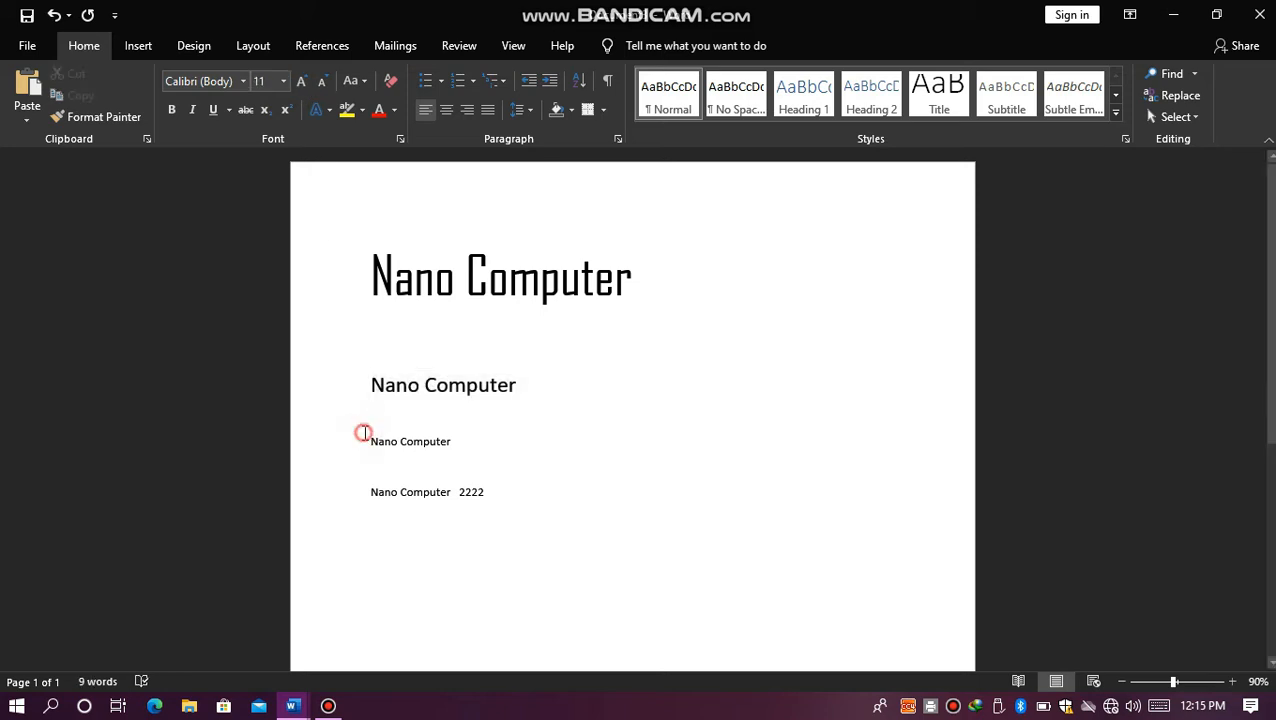
left_click_drag(367, 436, 498, 441)
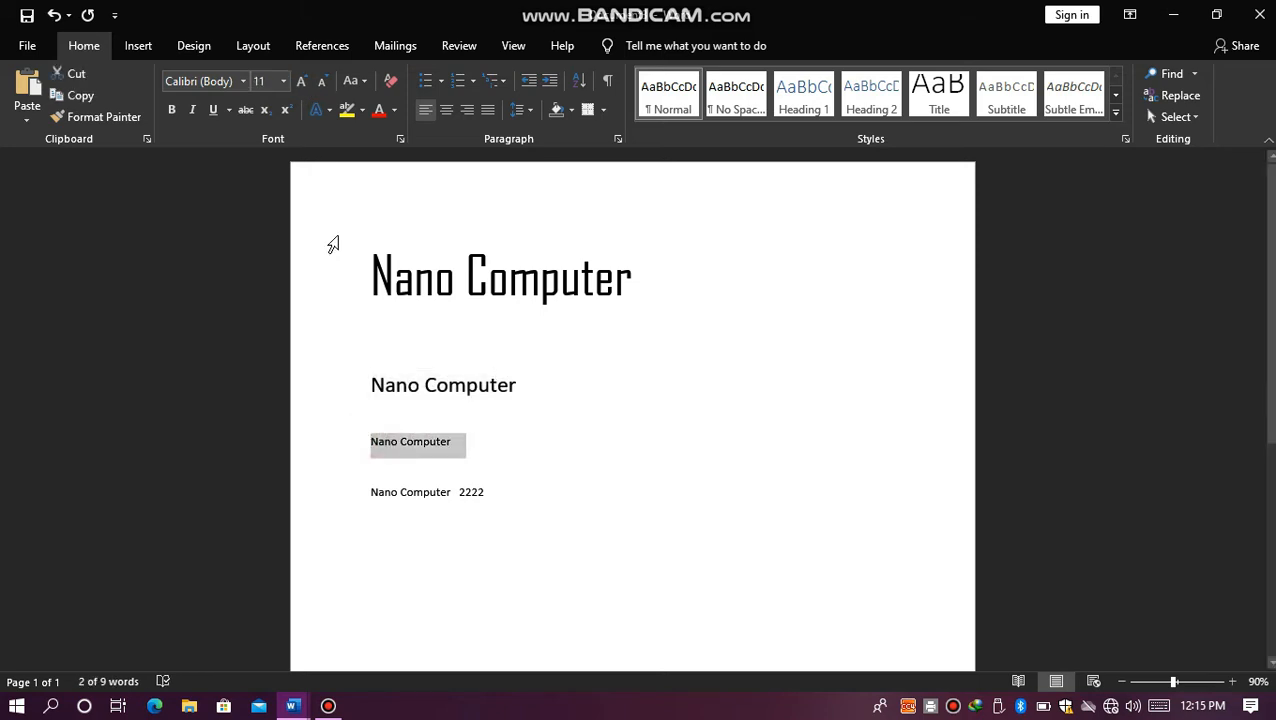
left_click(302, 82)
left_click(302, 82)
left_click(302, 82)
left_click(302, 82)
left_click(302, 82)
left_click(302, 82)
left_click(302, 82)
left_click(302, 82)
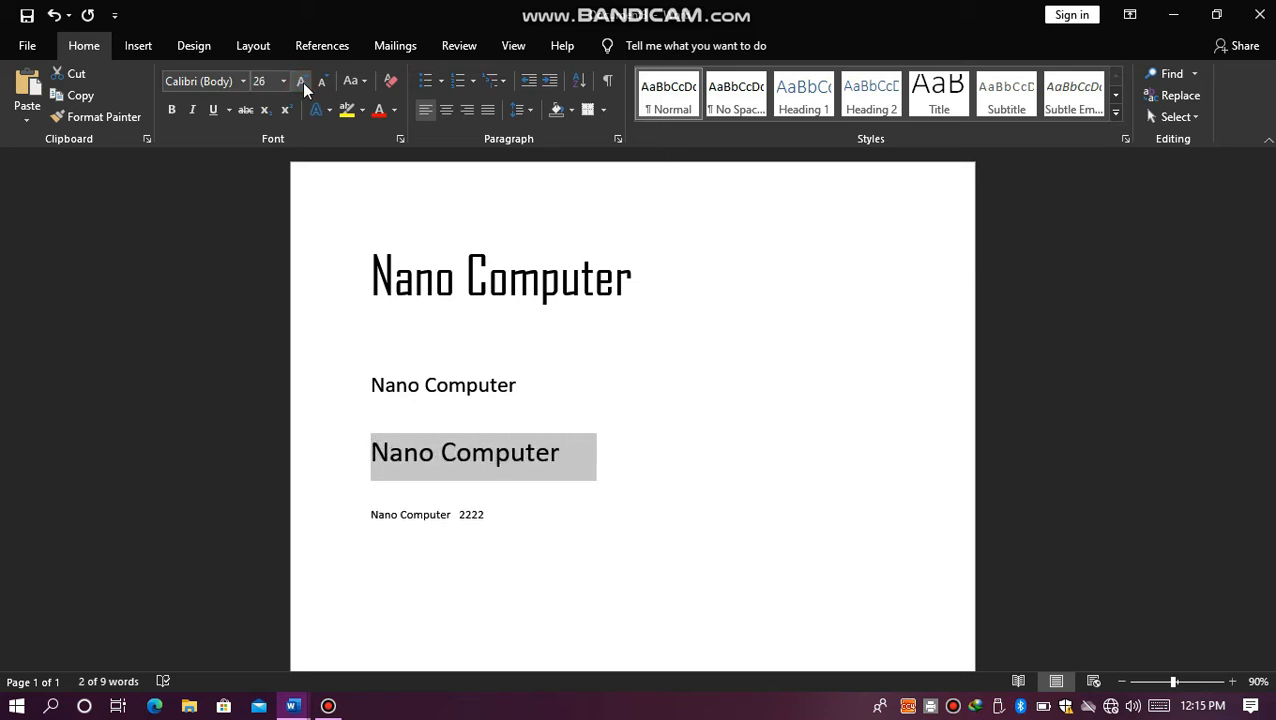
Step: Change the font of the second "Nano Computer" line to Times New Roman
left_click(405, 262)
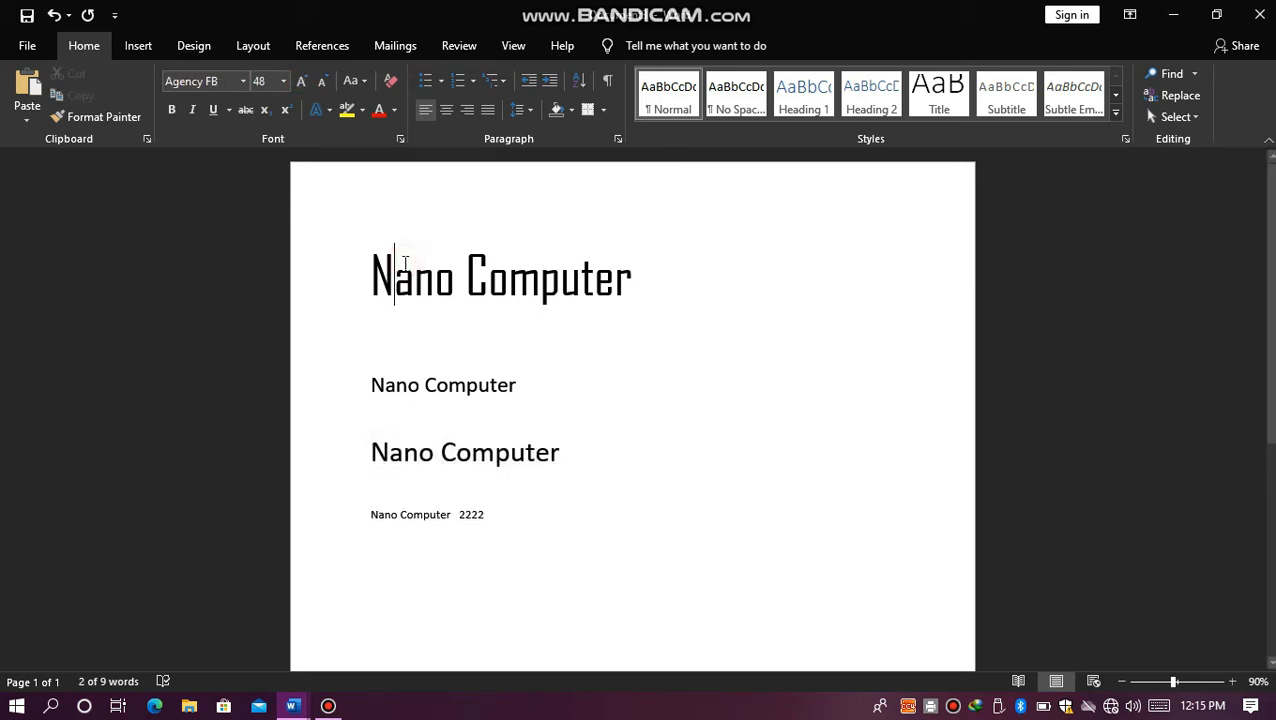
left_click(396, 384)
left_click_drag(540, 388, 366, 388)
left_click(243, 88)
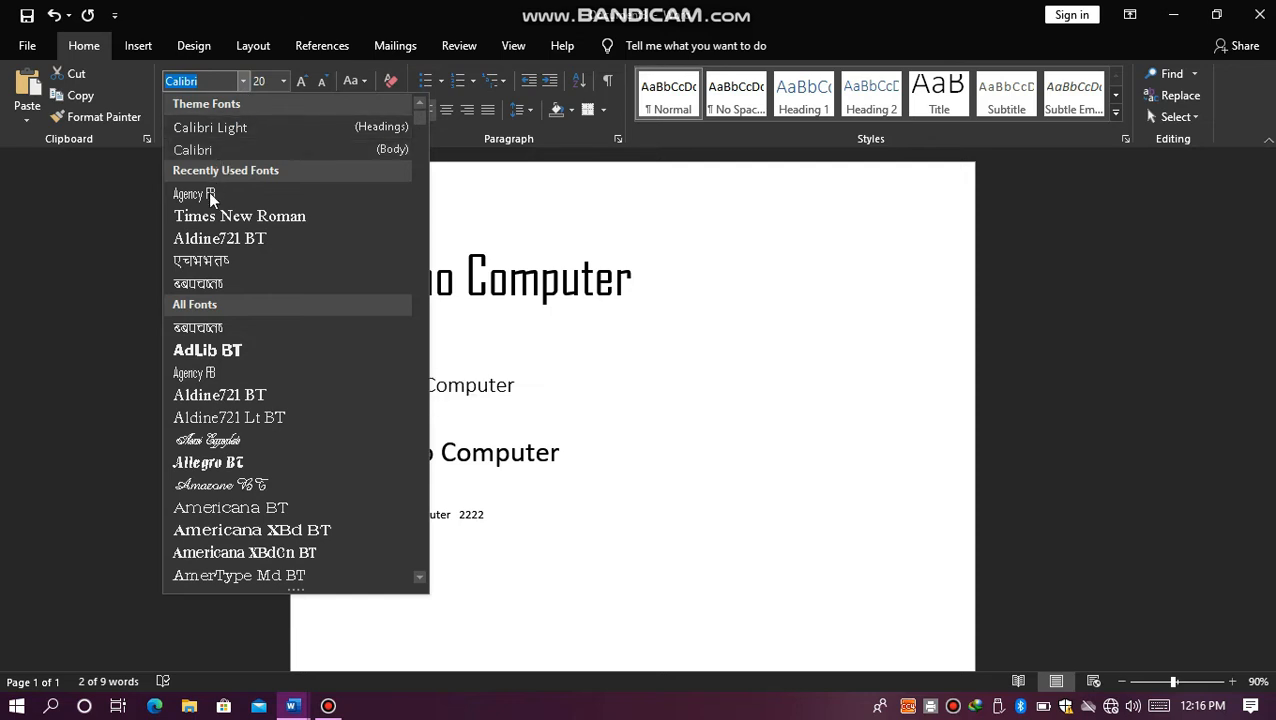
left_click(207, 217)
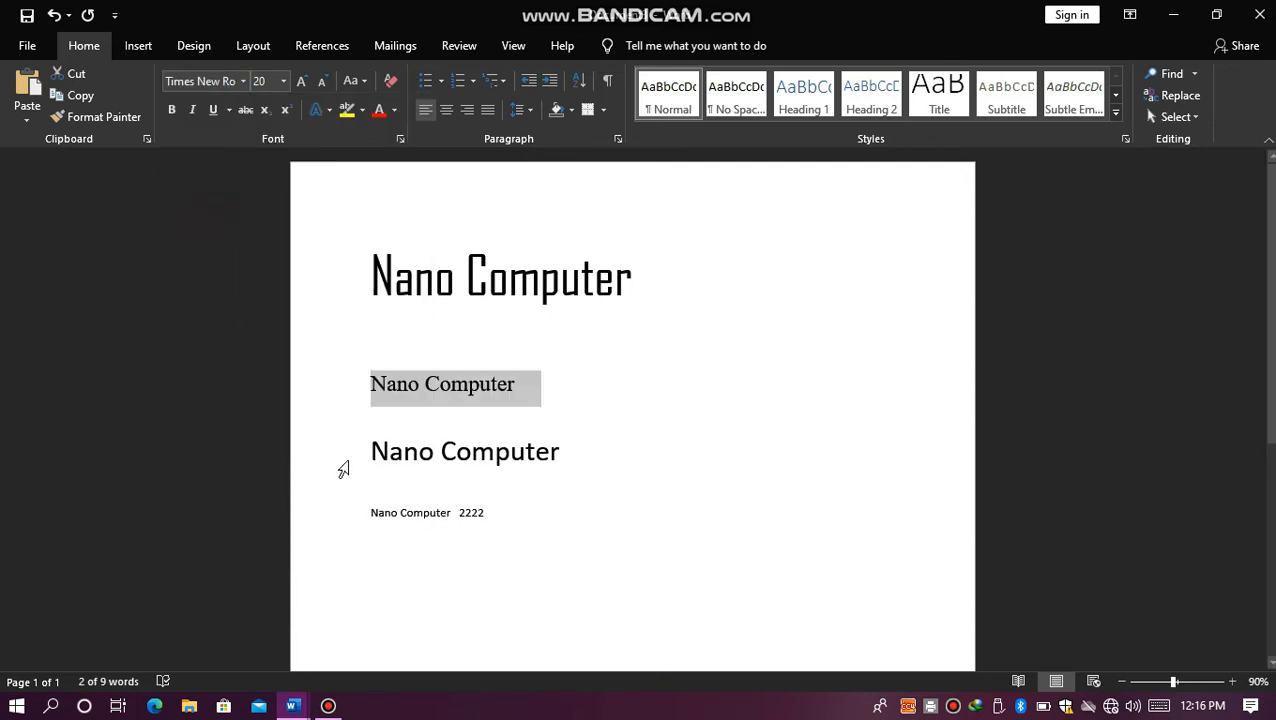
Step: Change the font of the third "Nano Computer" line to AdLib BT
double_click(371, 456)
left_click(371, 456)
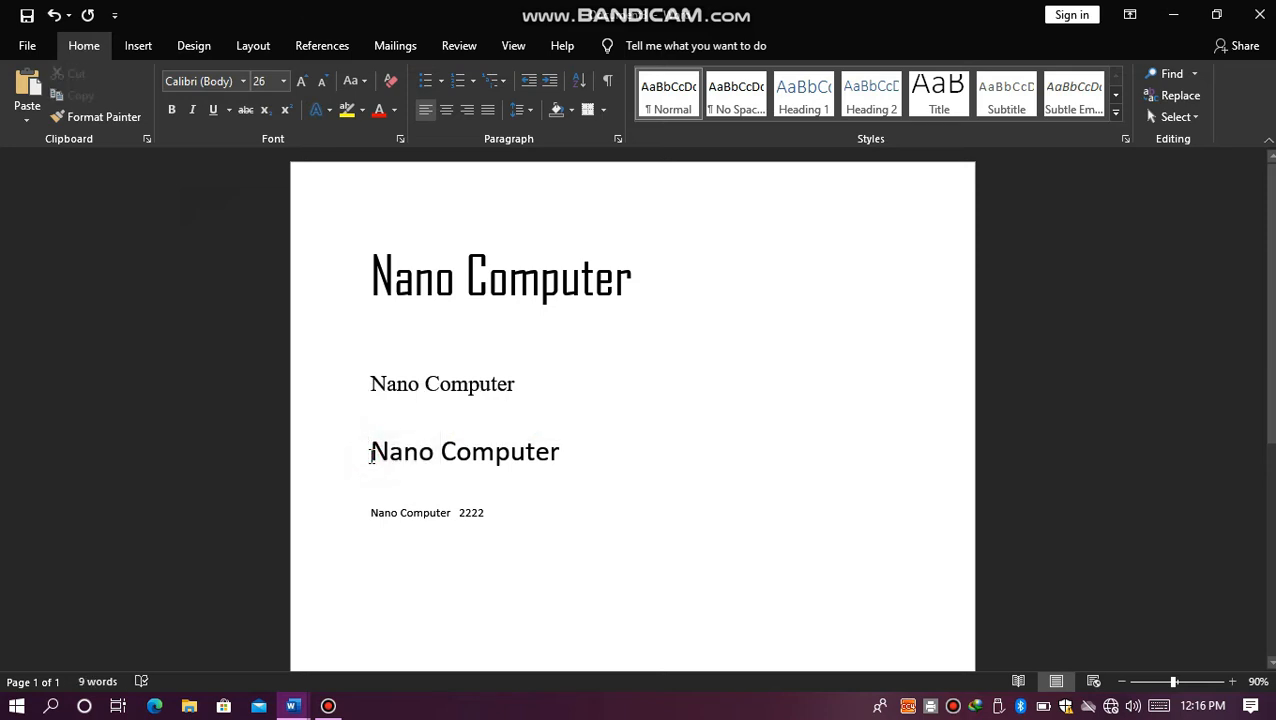
left_click(388, 452)
left_click_drag(385, 454, 434, 453)
left_click(394, 455)
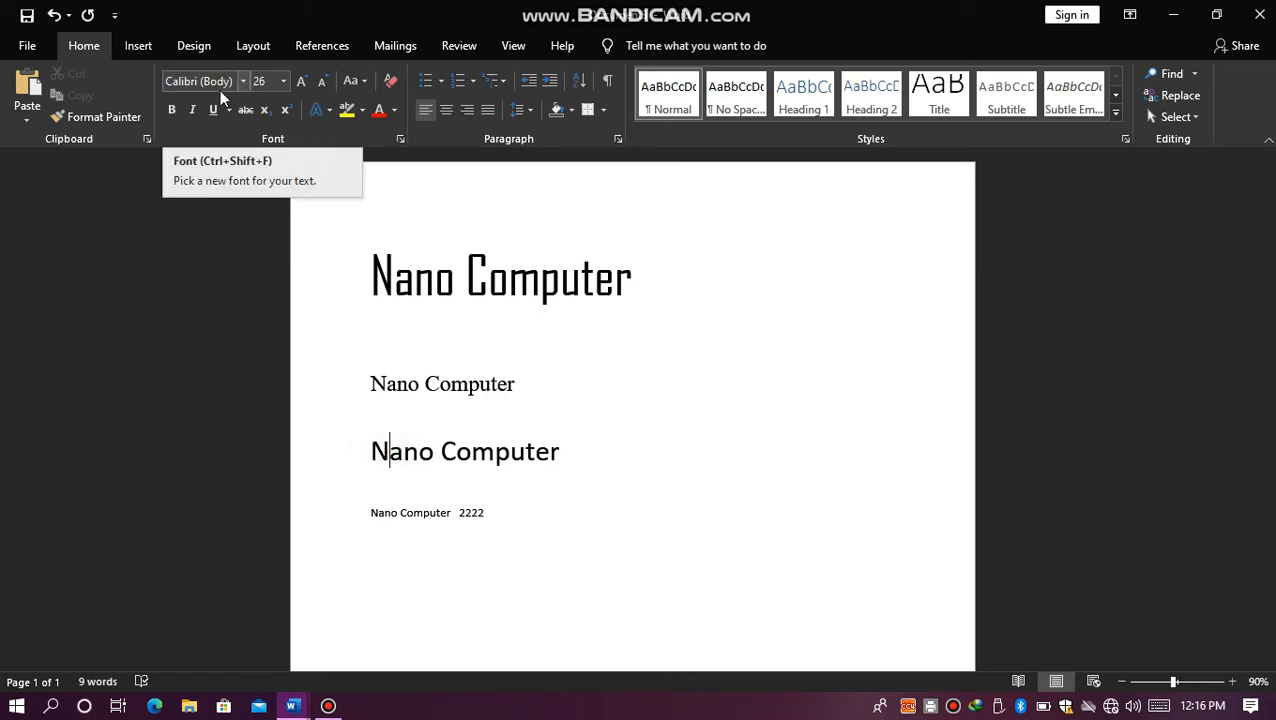
left_click(372, 451)
left_click_drag(372, 451, 580, 438)
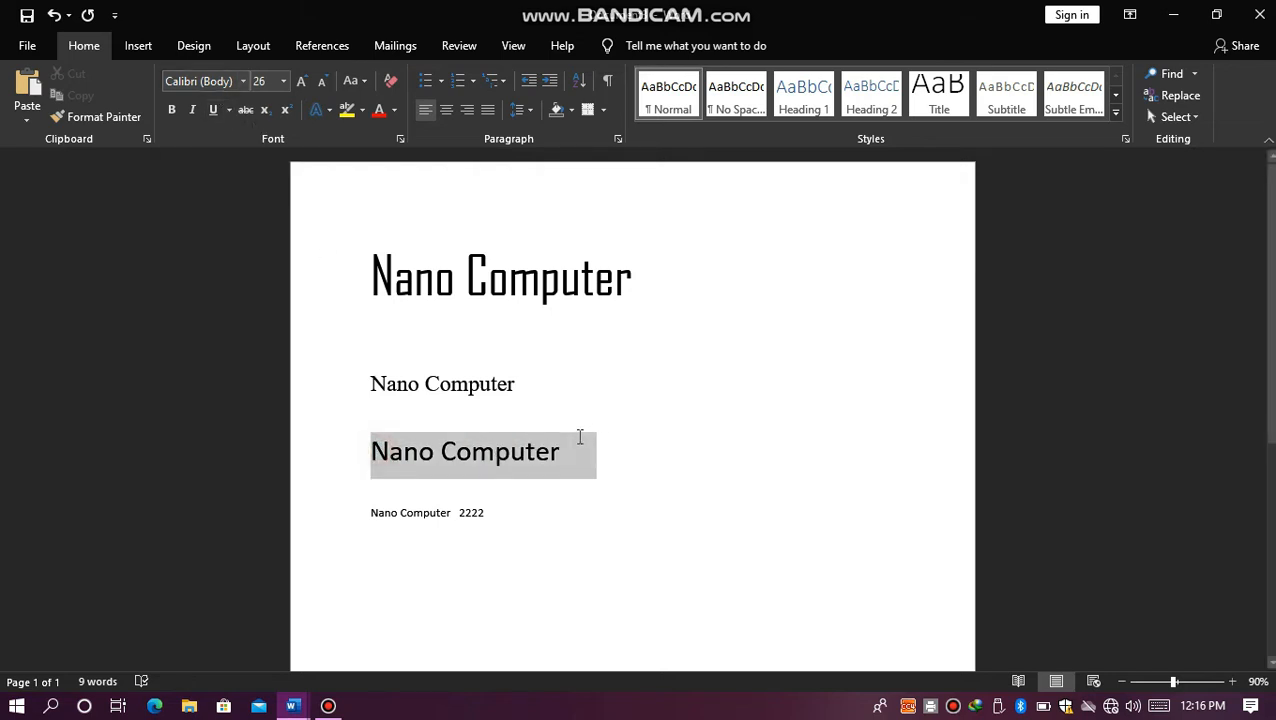
left_click(241, 81)
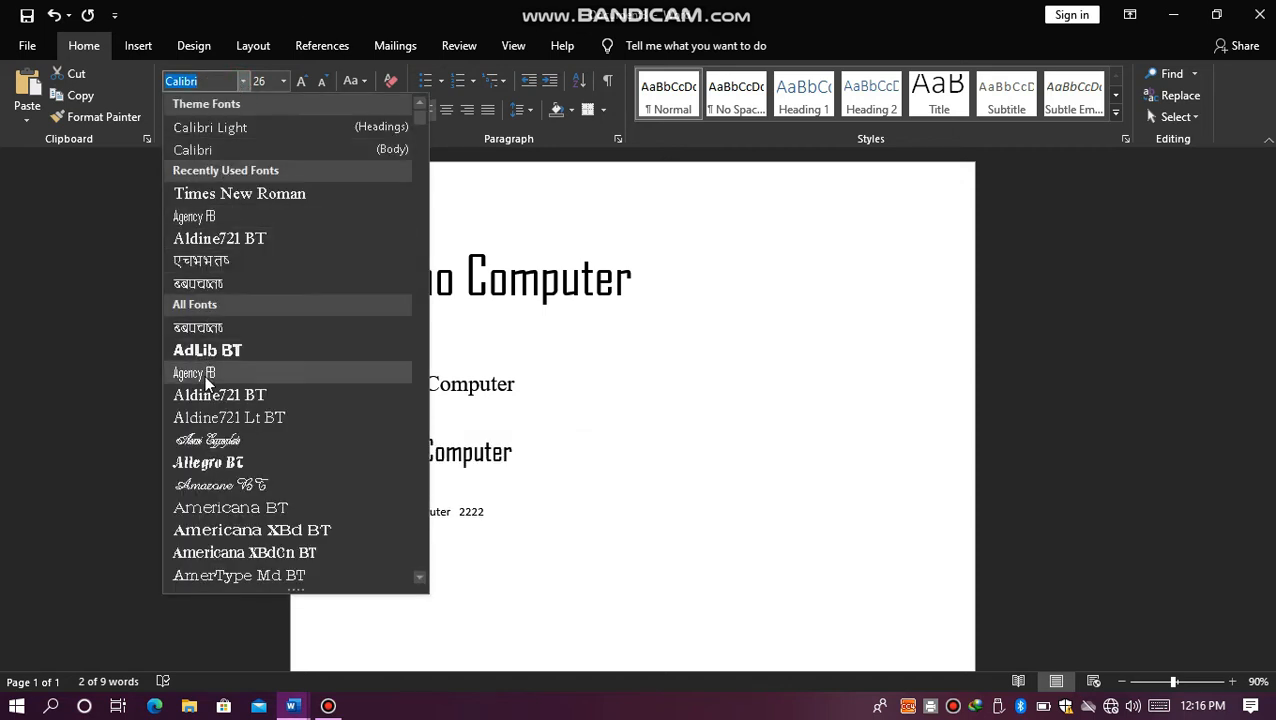
left_click(229, 349)
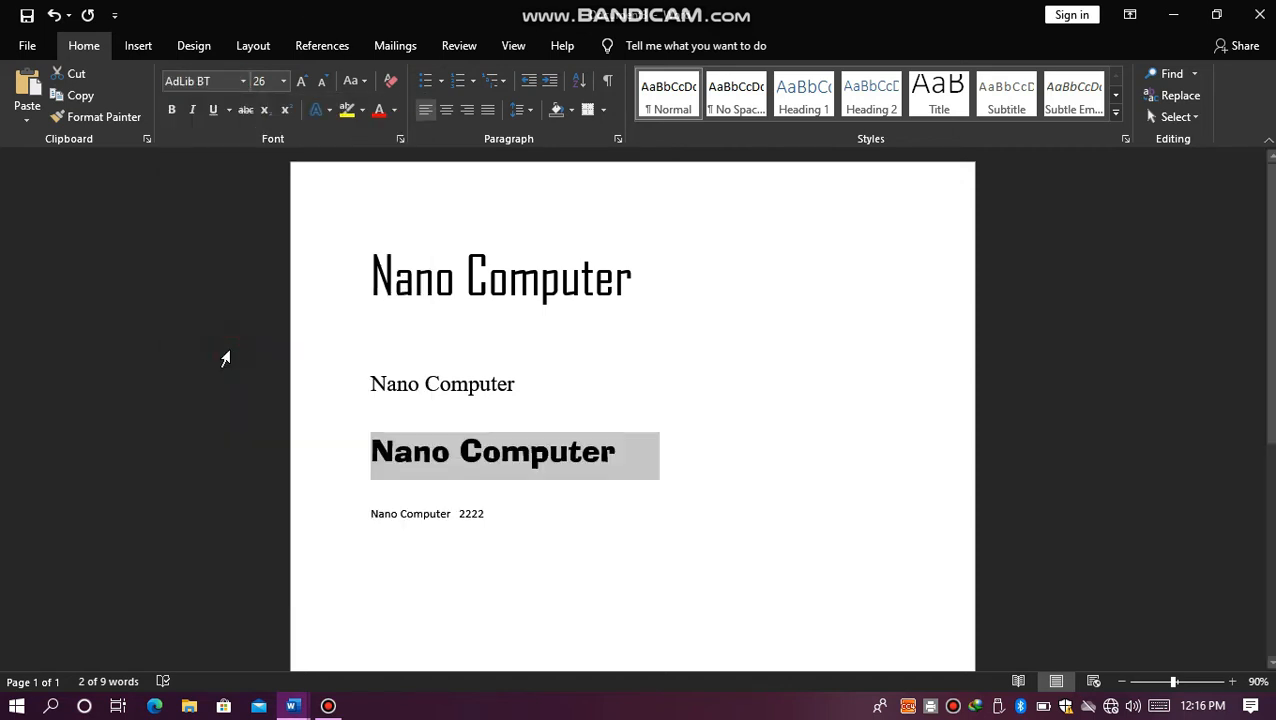
Step: Compare the font and size of the four lines by placing the cursor in each, and view the Font dialog's settings
left_click(428, 316)
left_click(414, 290)
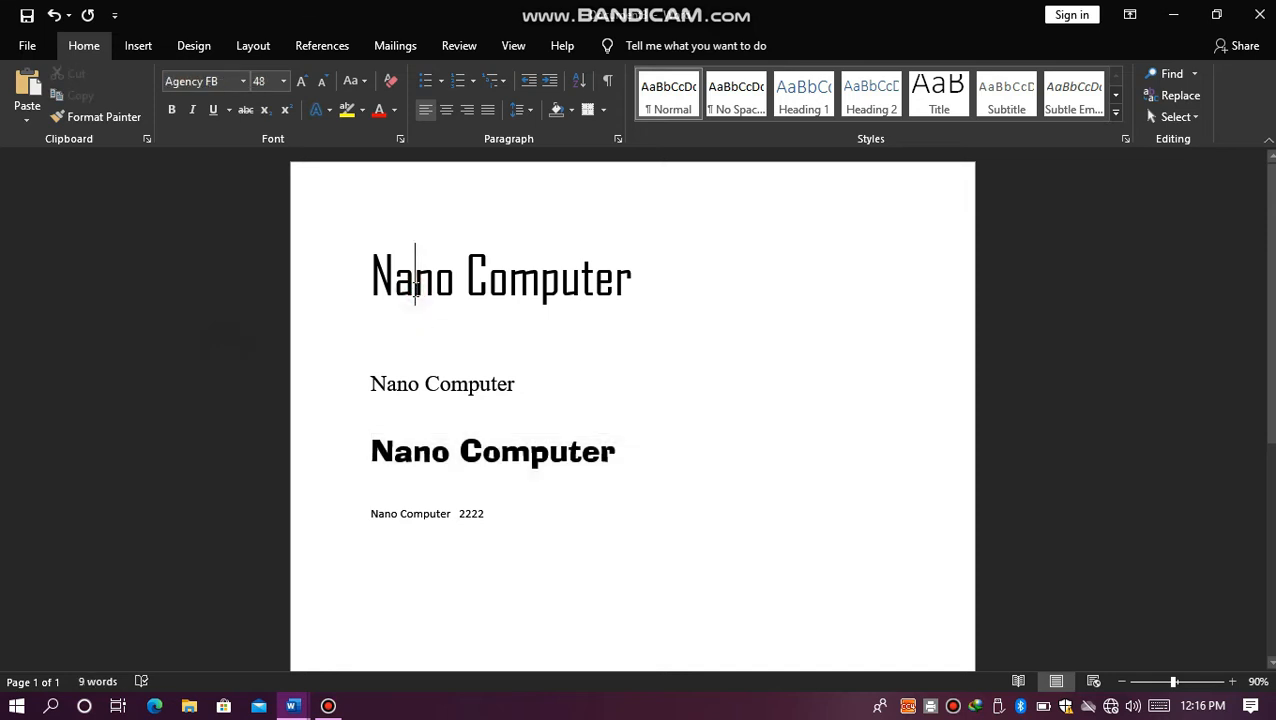
left_click(388, 390)
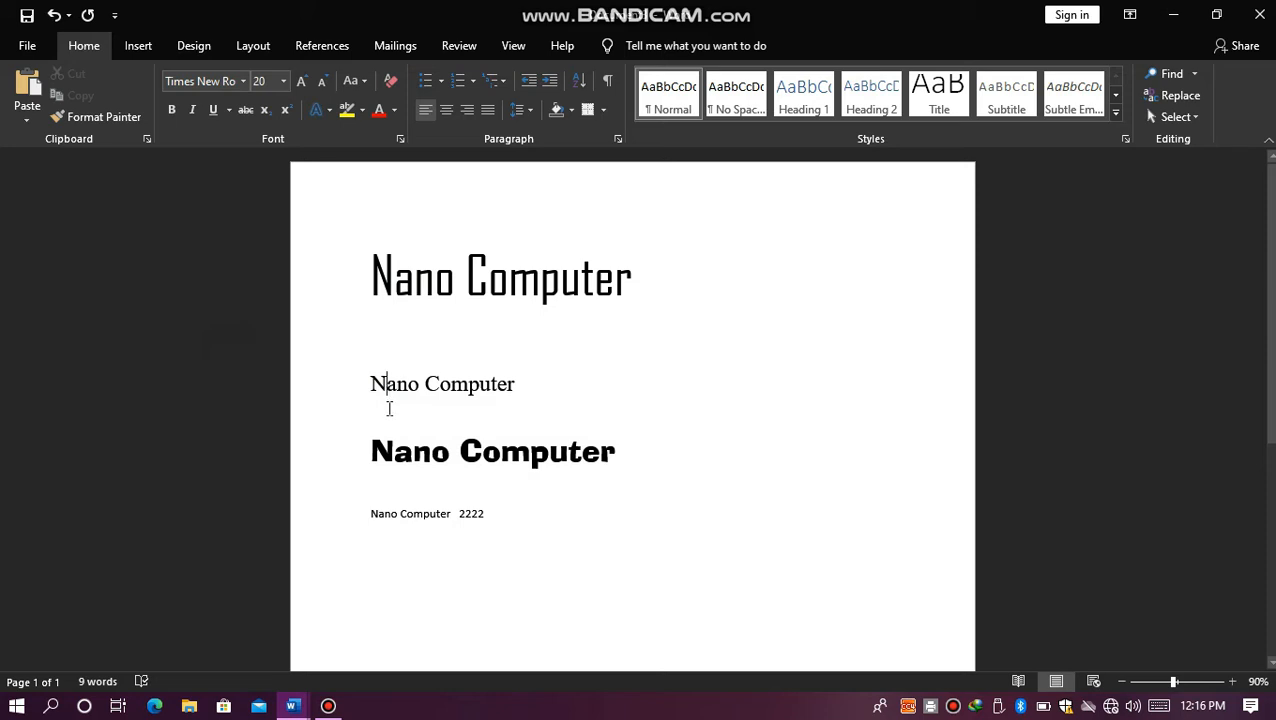
left_click(395, 452)
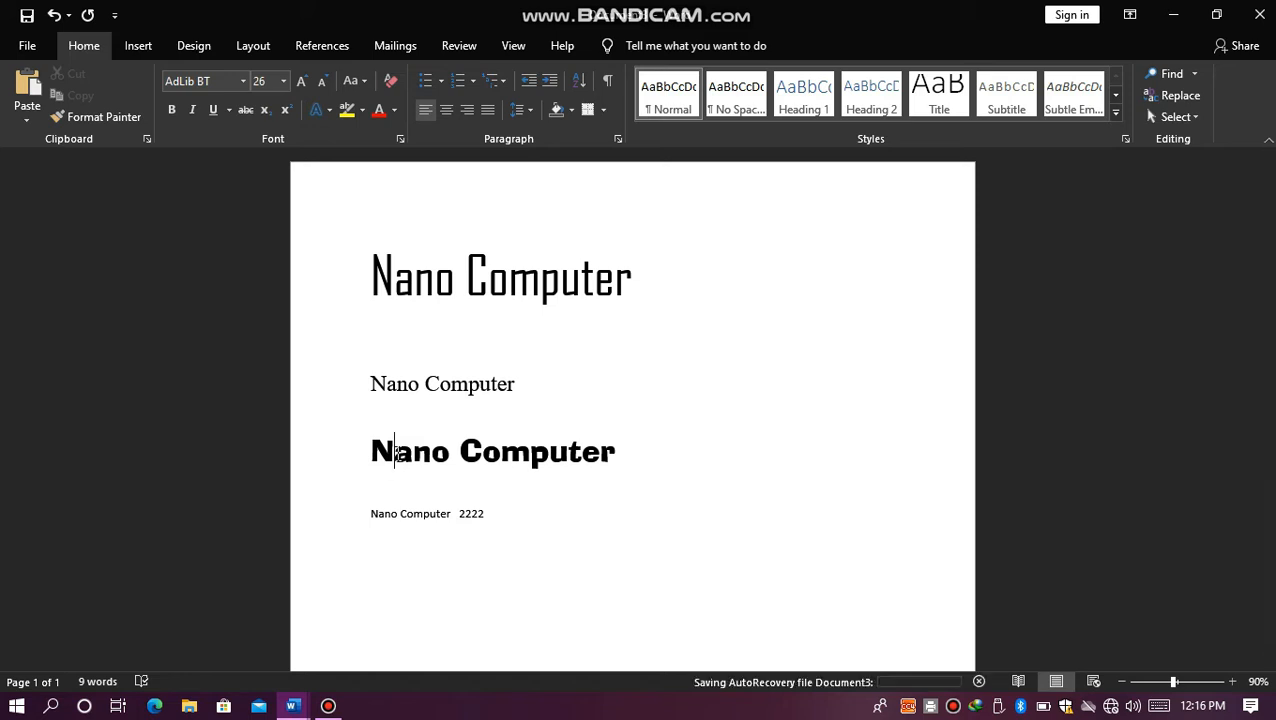
left_click(415, 280)
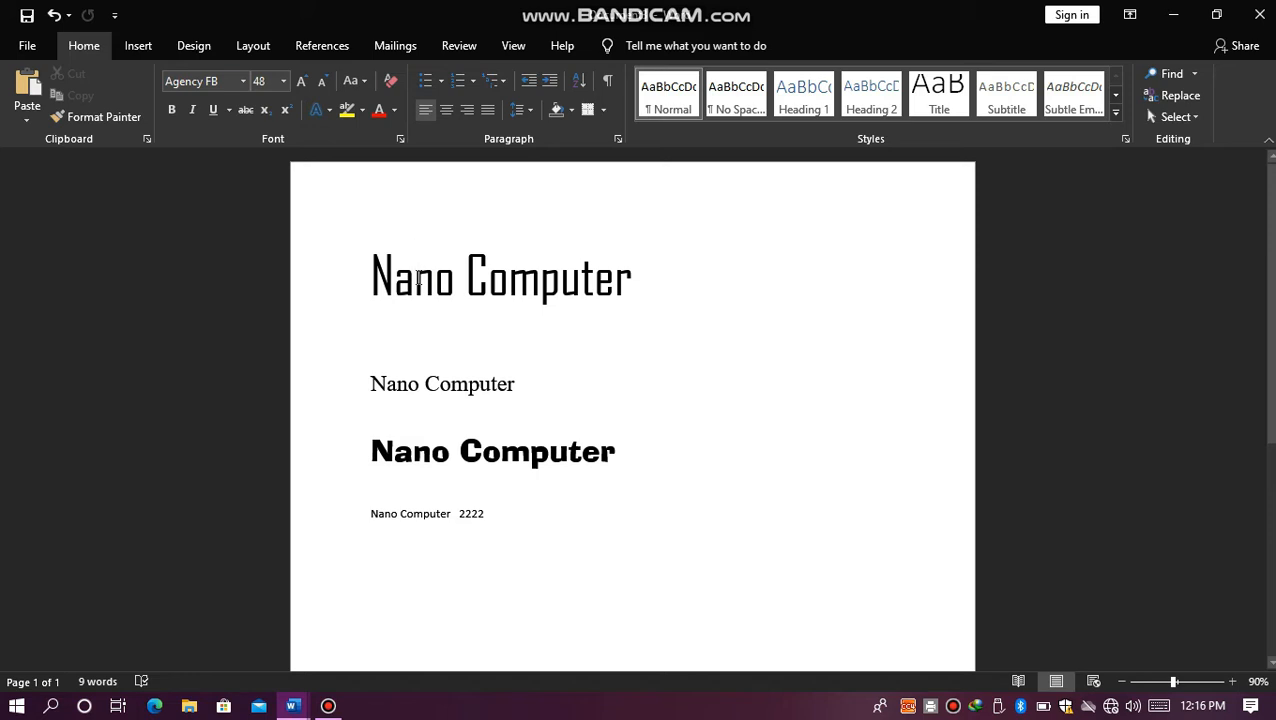
left_click(386, 388)
left_click(417, 447)
left_click(395, 514)
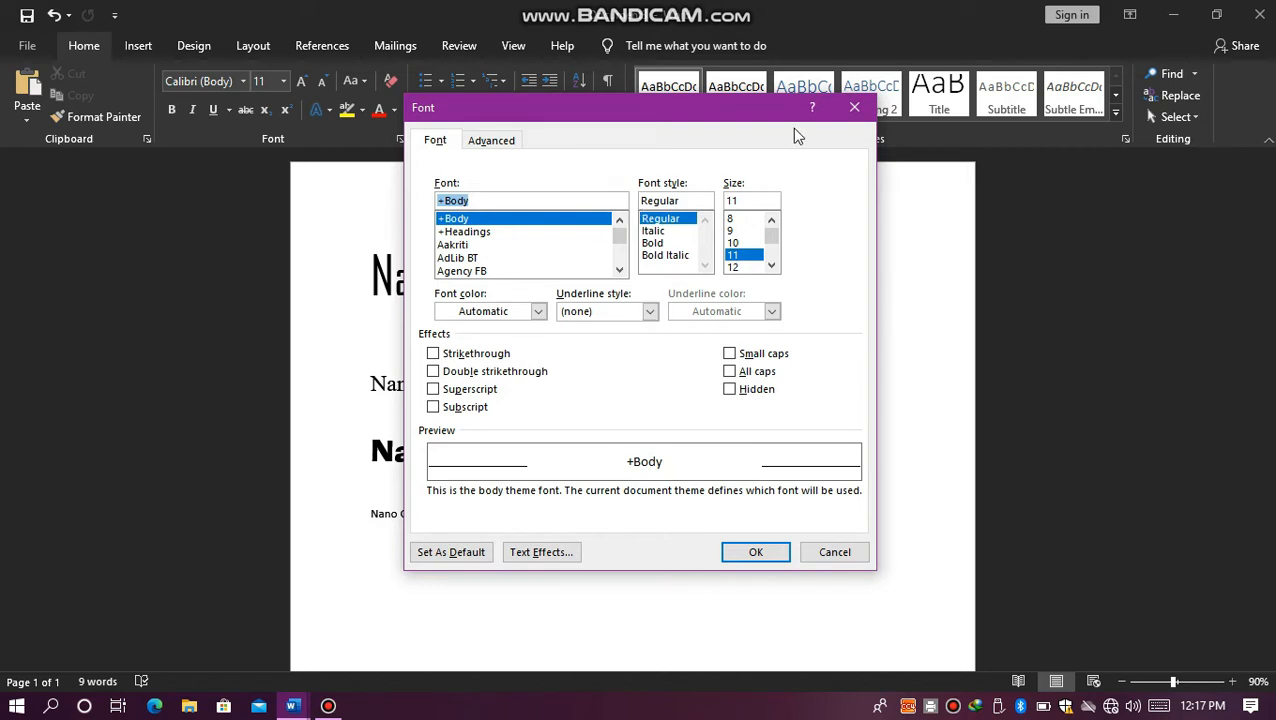
left_click(856, 108)
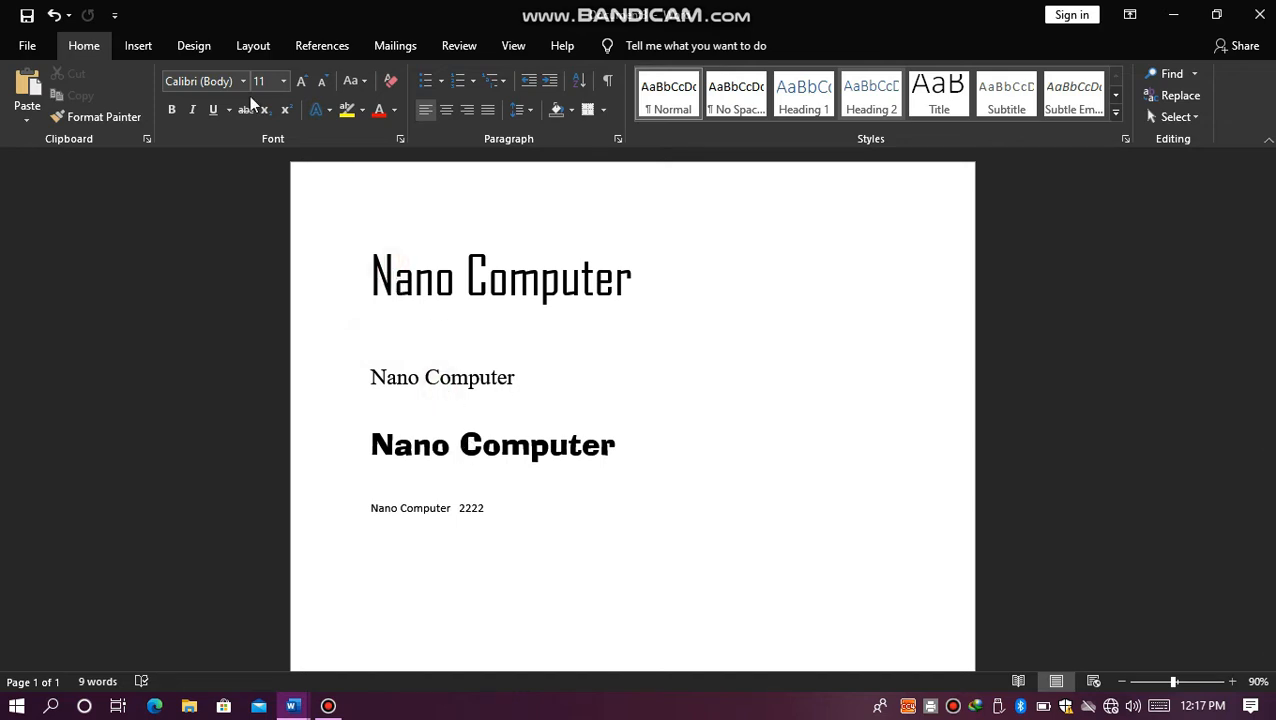
key("Return")
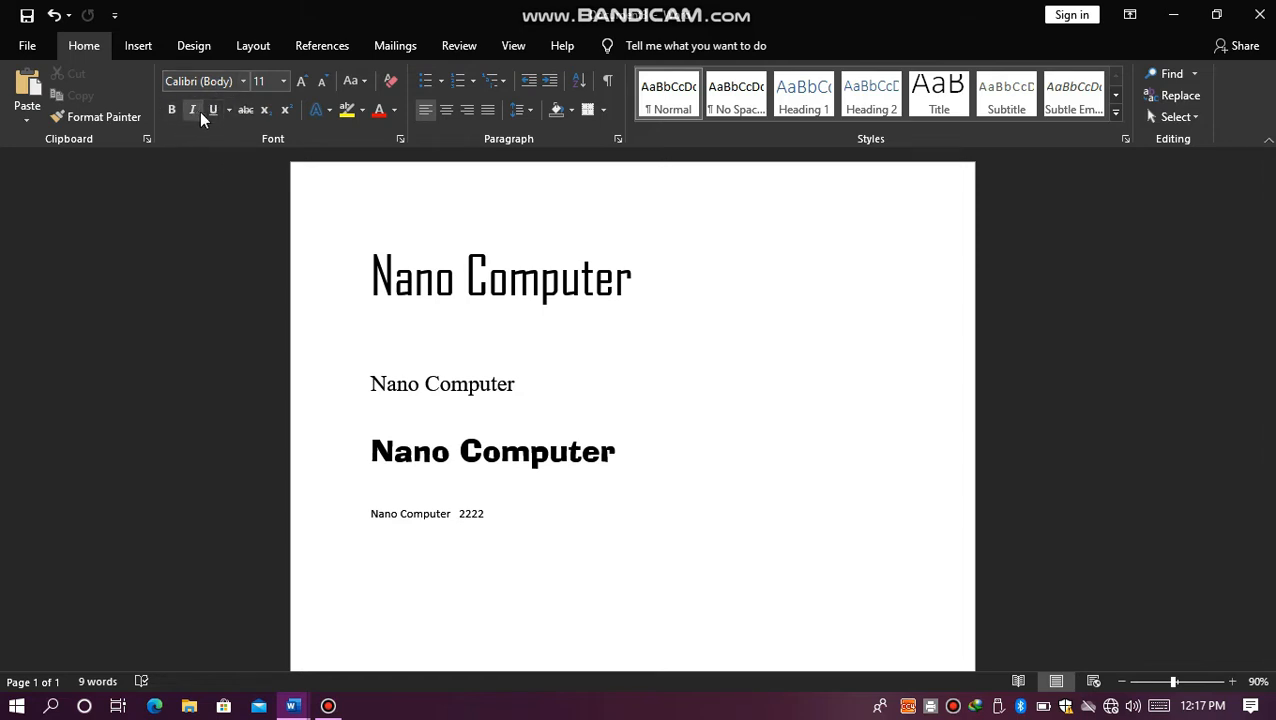
left_click(371, 263)
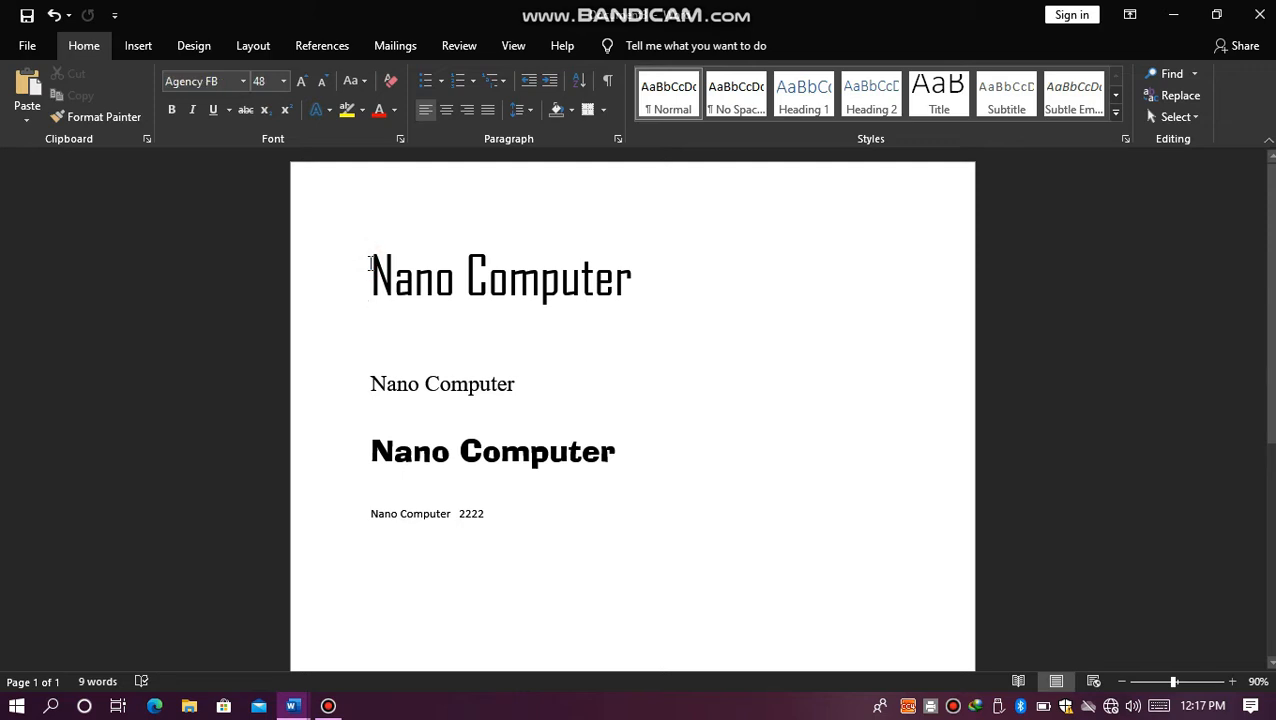
left_click_drag(402, 309, 624, 282)
left_click(628, 288)
double_click(634, 289)
left_click(639, 283)
left_click_drag(510, 296, 379, 299)
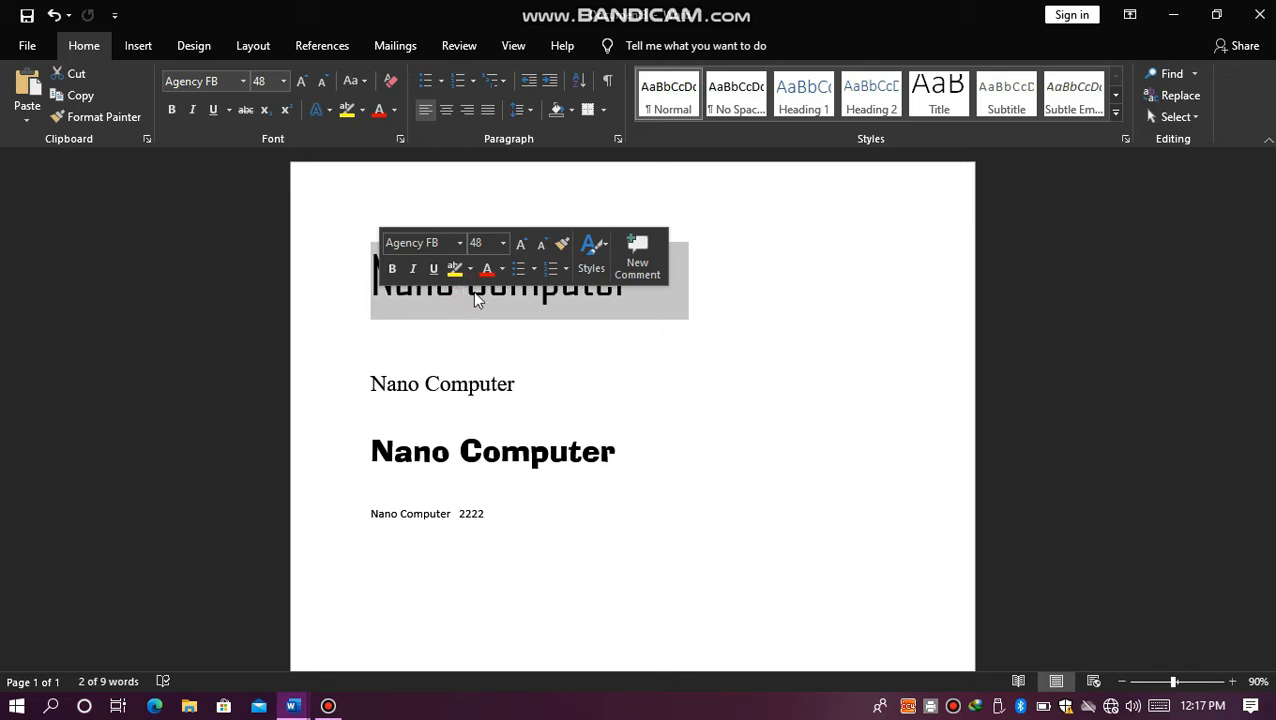
left_click(511, 294)
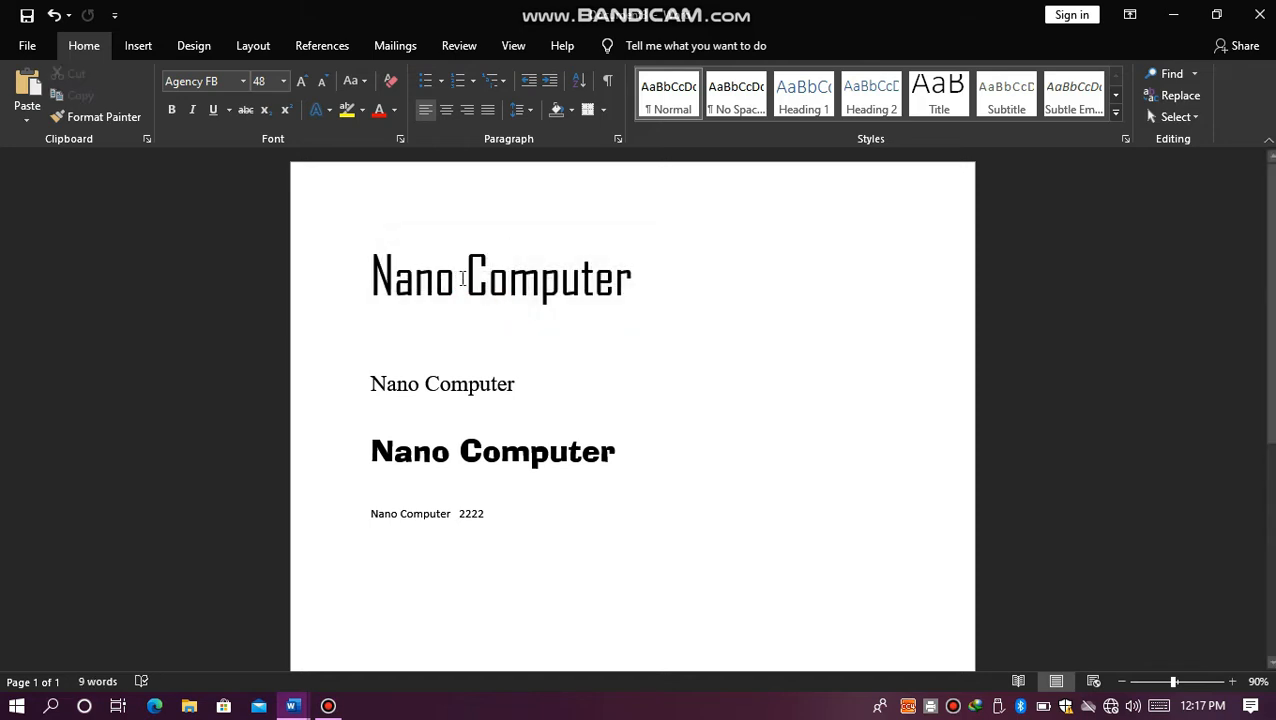
Step: Make the word "Computer" in the first line bold
left_click_drag(466, 278, 636, 270)
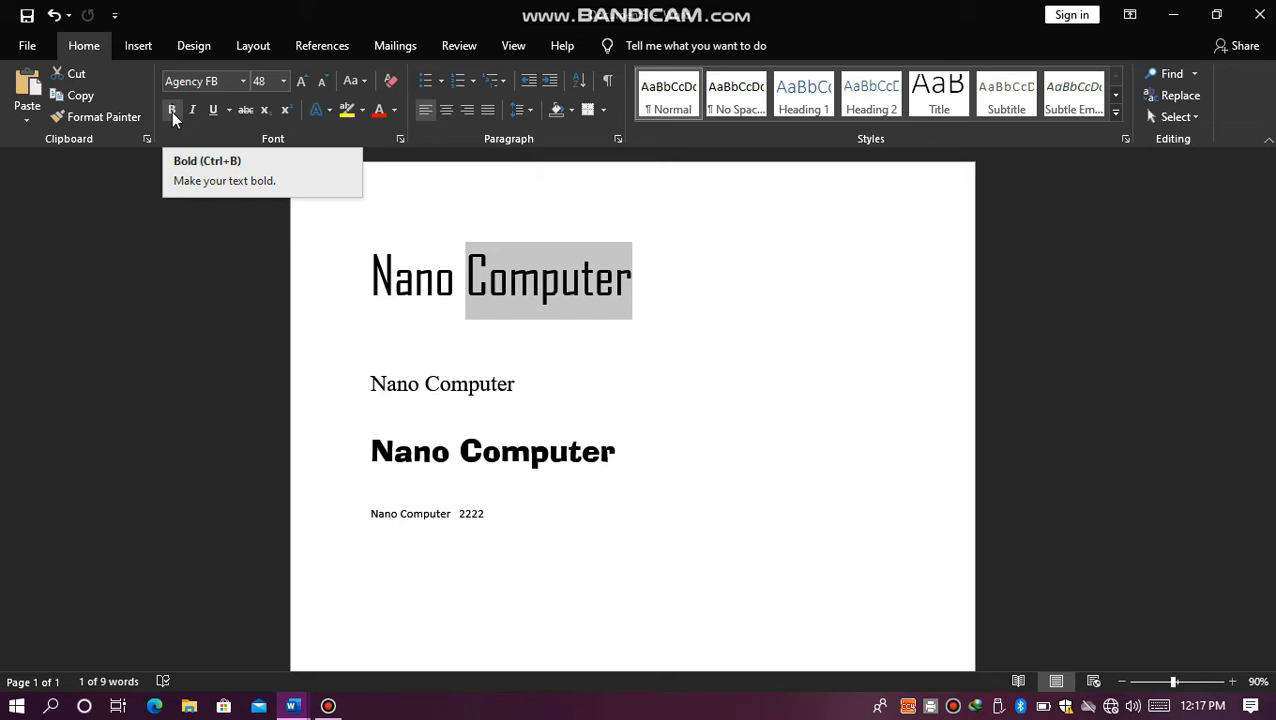
left_click(171, 112)
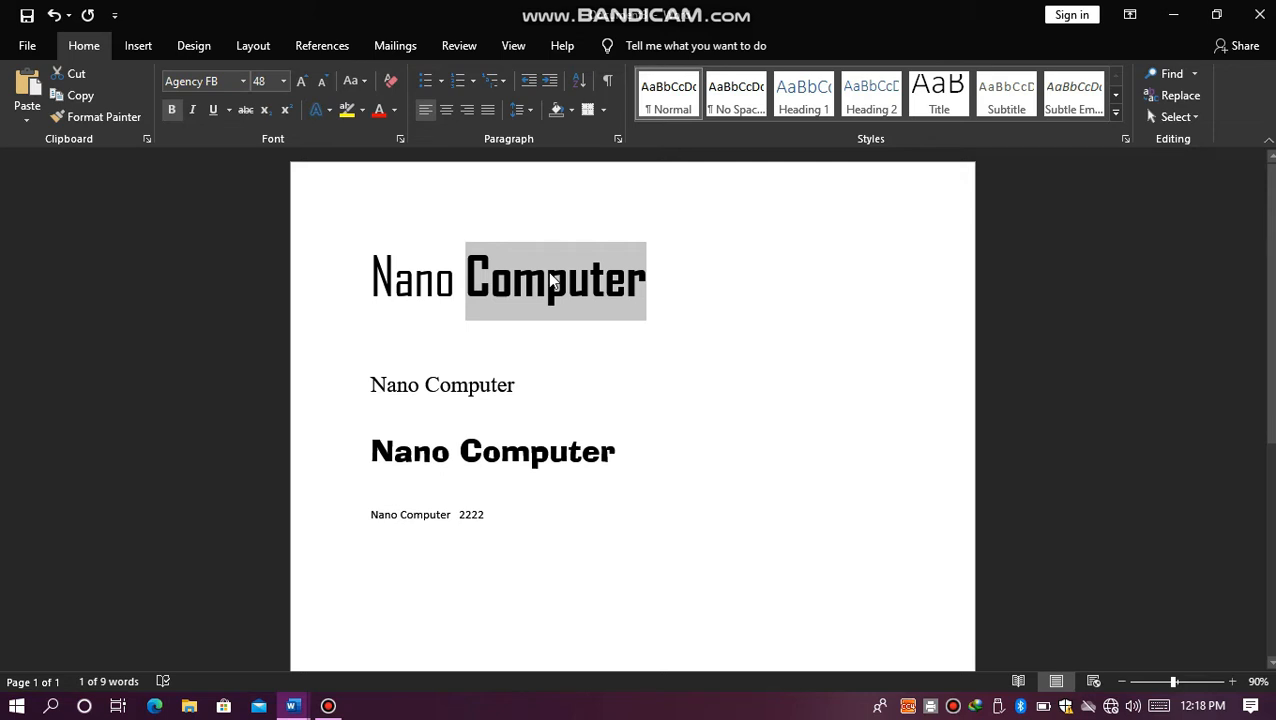
Step: Toggle italic on and off repeatedly for the word "Nano" in the first line, leaving it off
left_click(458, 284)
left_click_drag(458, 284, 353, 258)
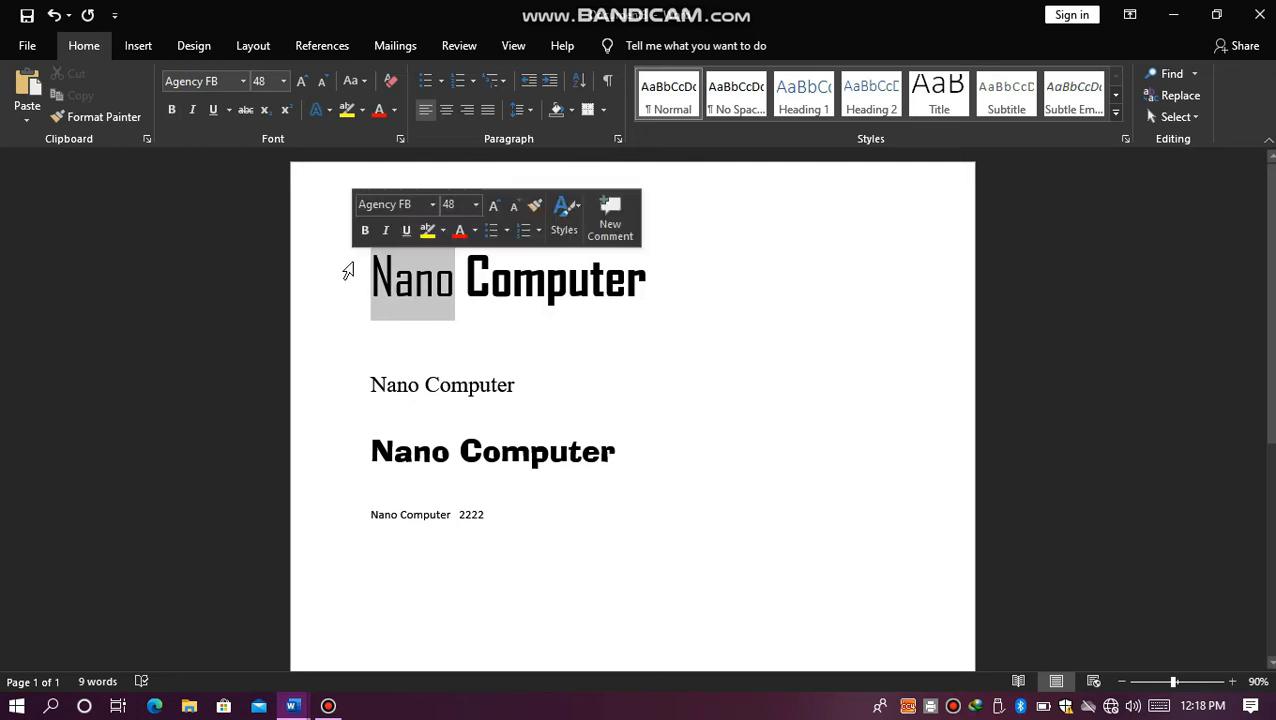
left_click(192, 110)
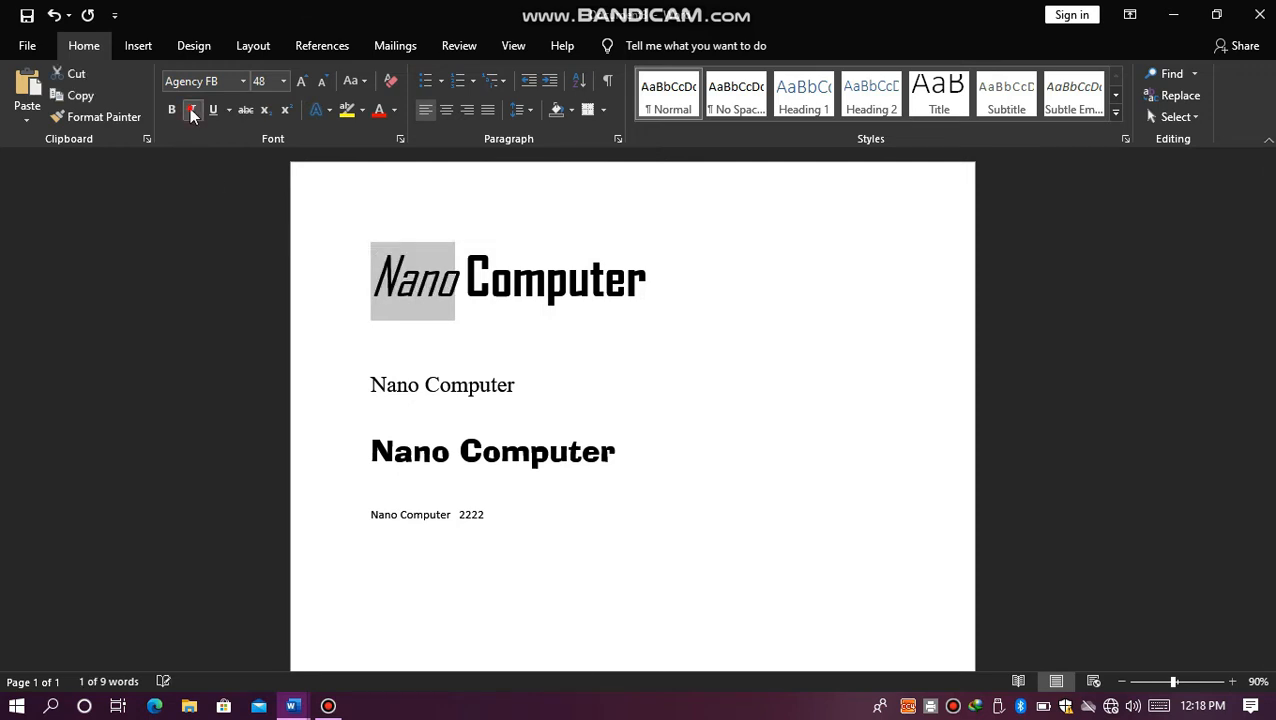
left_click(191, 111)
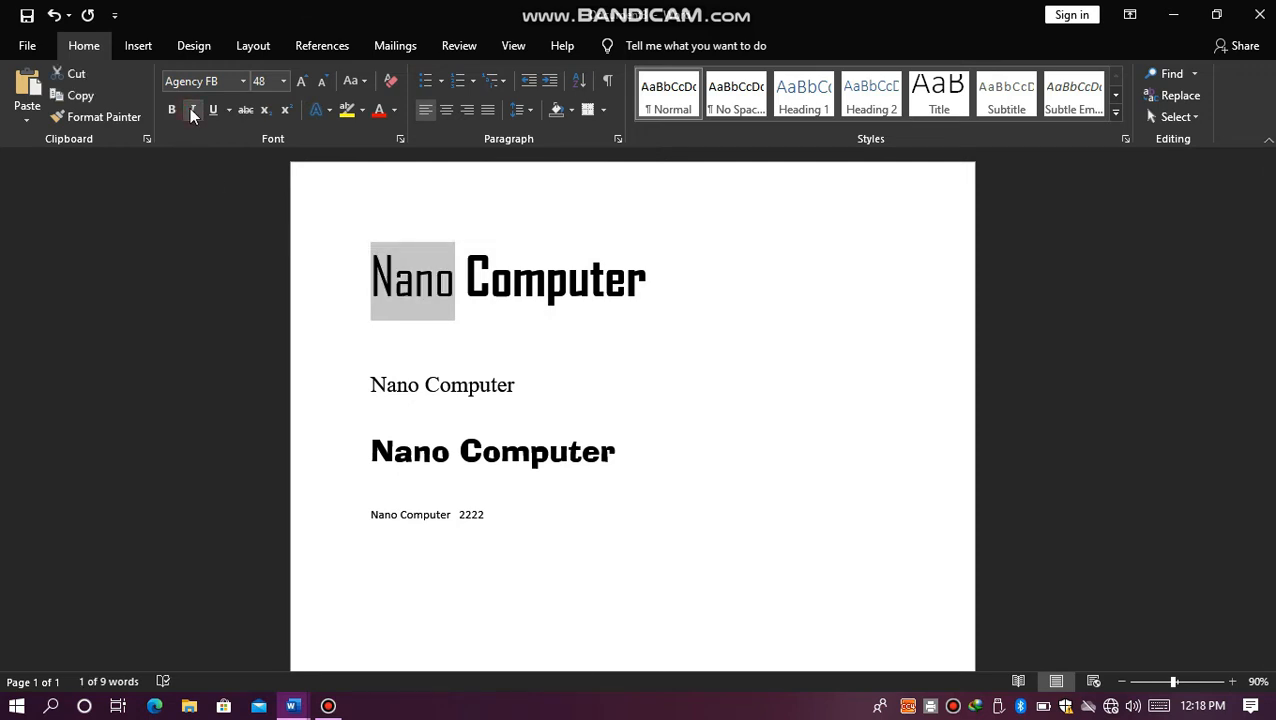
left_click(191, 111)
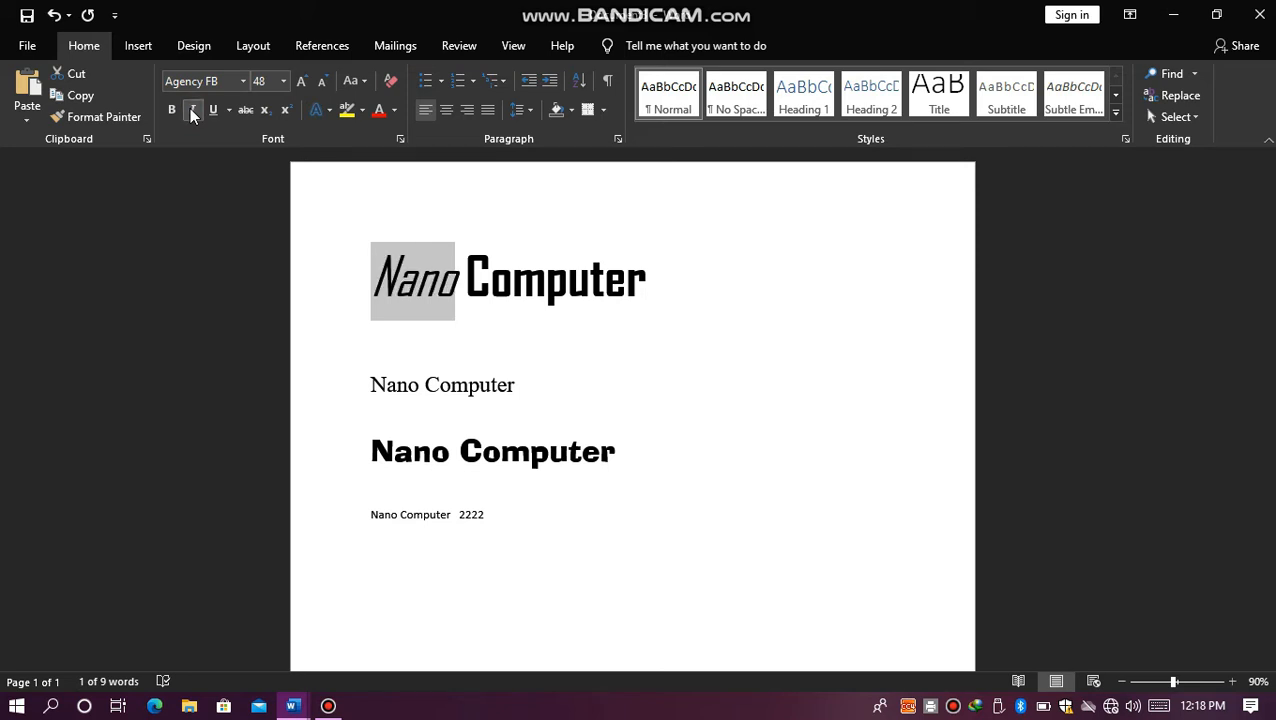
left_click(190, 110)
left_click(190, 110)
left_click(191, 111)
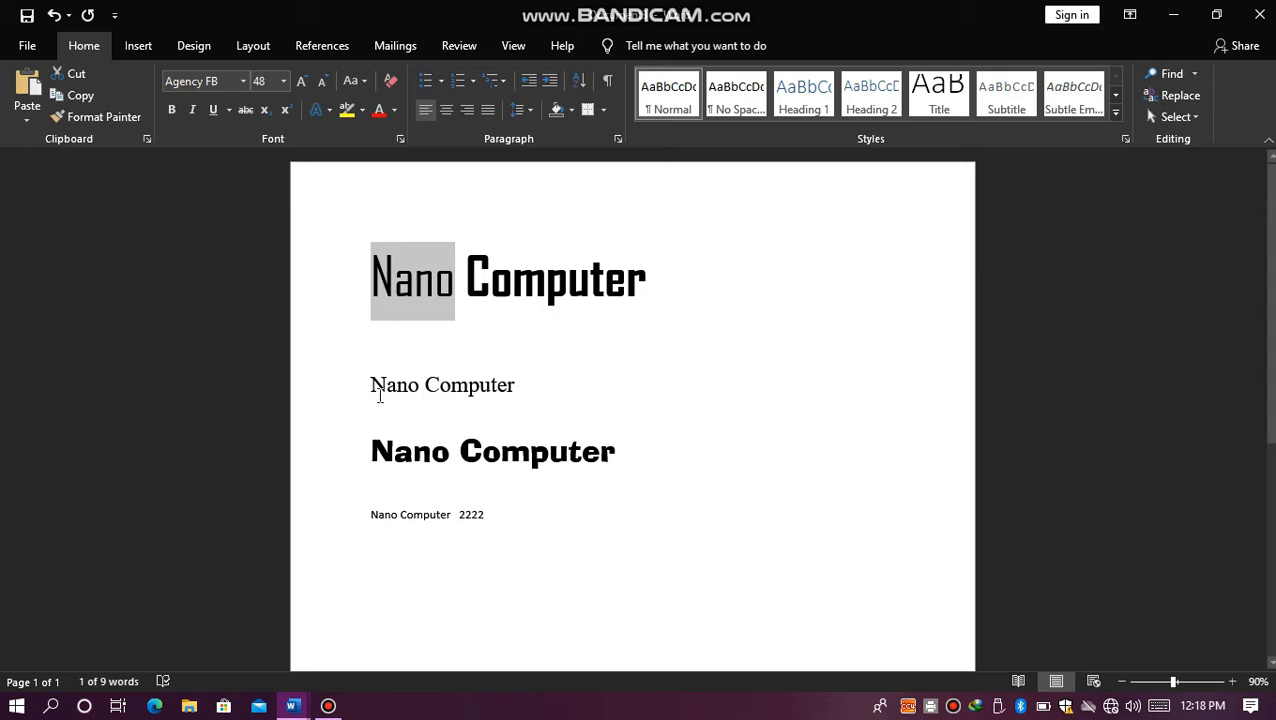
Step: Demonstrate toggling italic on the second "Nano Computer" line, and leave the line italicized
left_click_drag(370, 388, 511, 397)
left_click(192, 110)
left_click(192, 110)
left_click(192, 111)
left_click(192, 111)
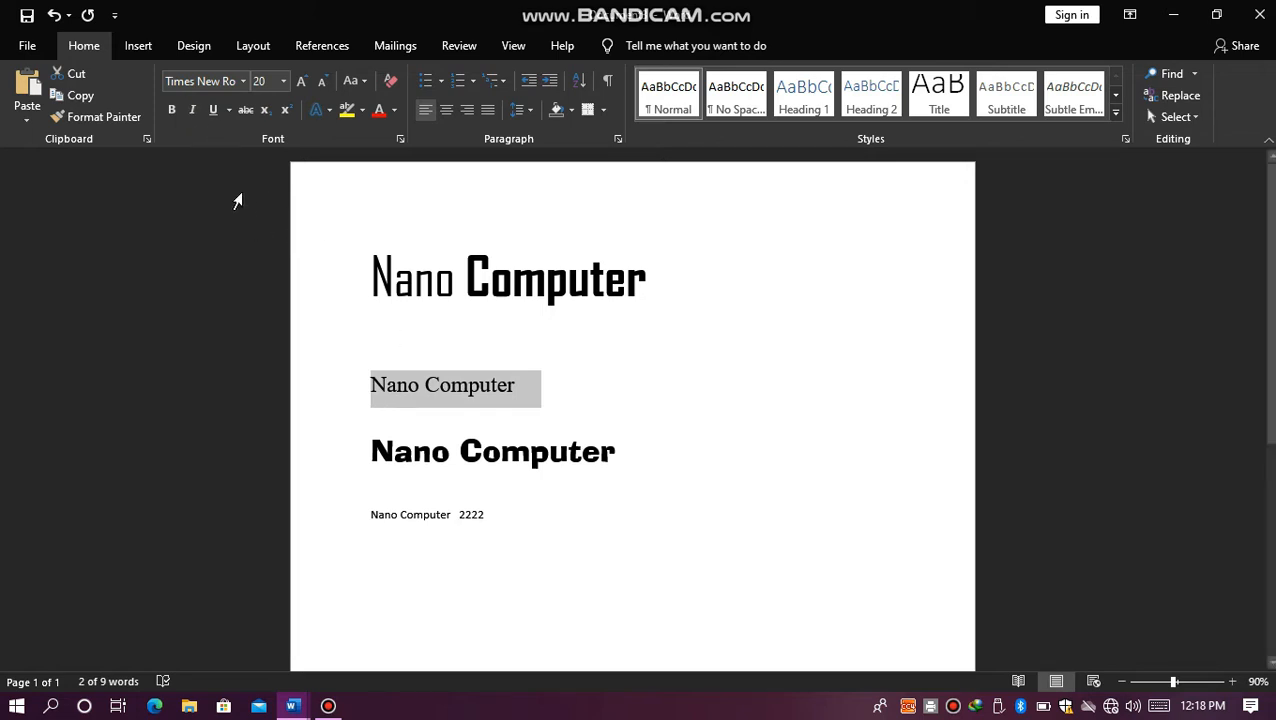
left_click(191, 110)
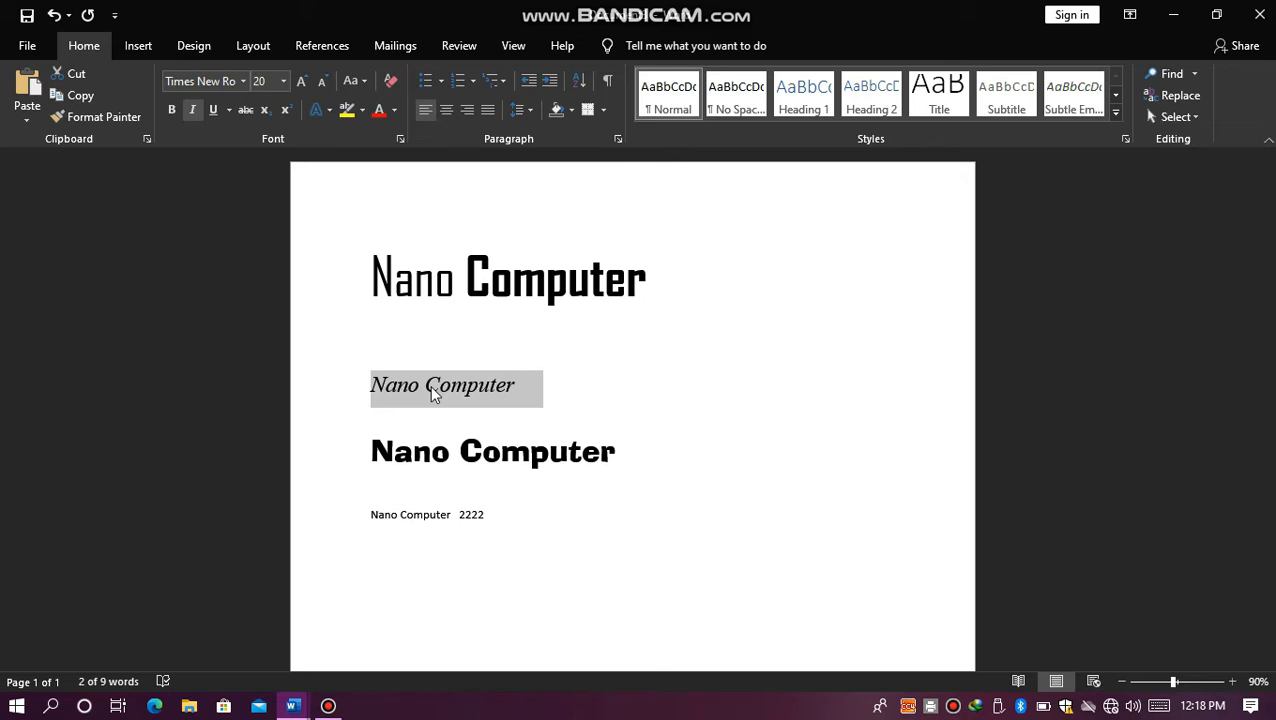
Step: Underline the whole first line with a plain underline, toggling it off and back on
left_click(369, 289)
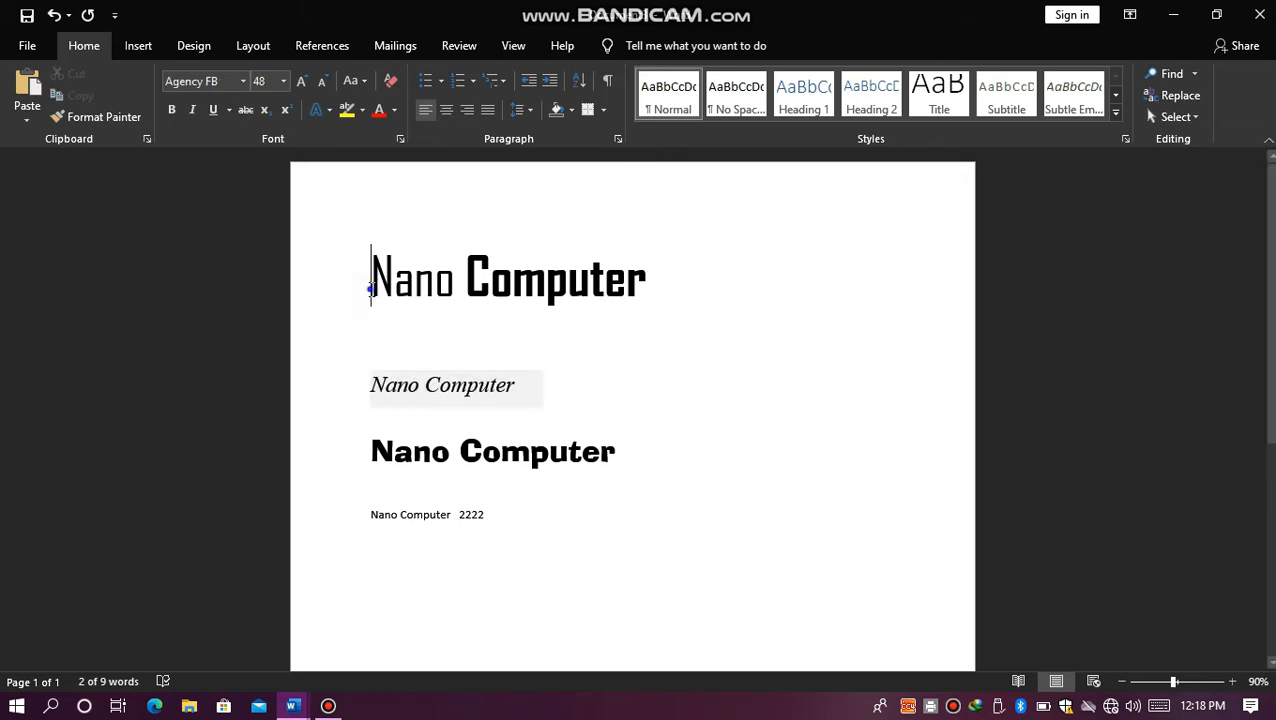
right_click(369, 288)
left_click(369, 288)
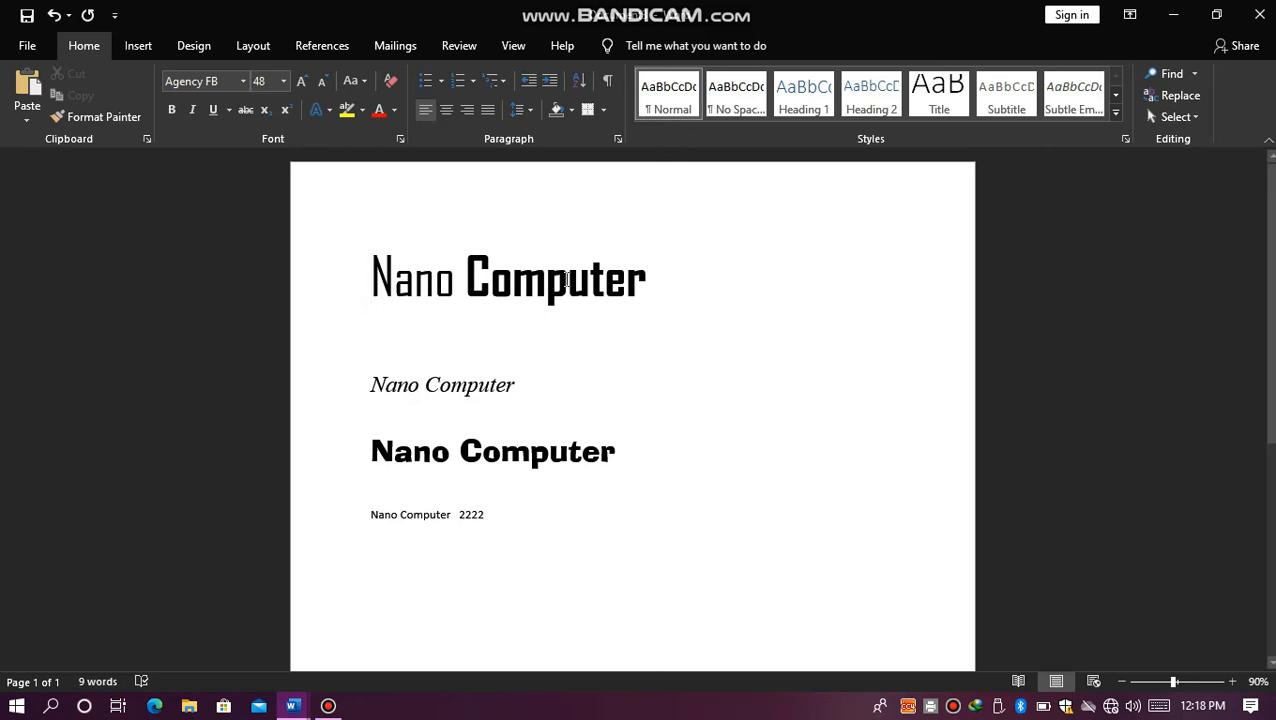
left_click_drag(647, 273, 378, 312)
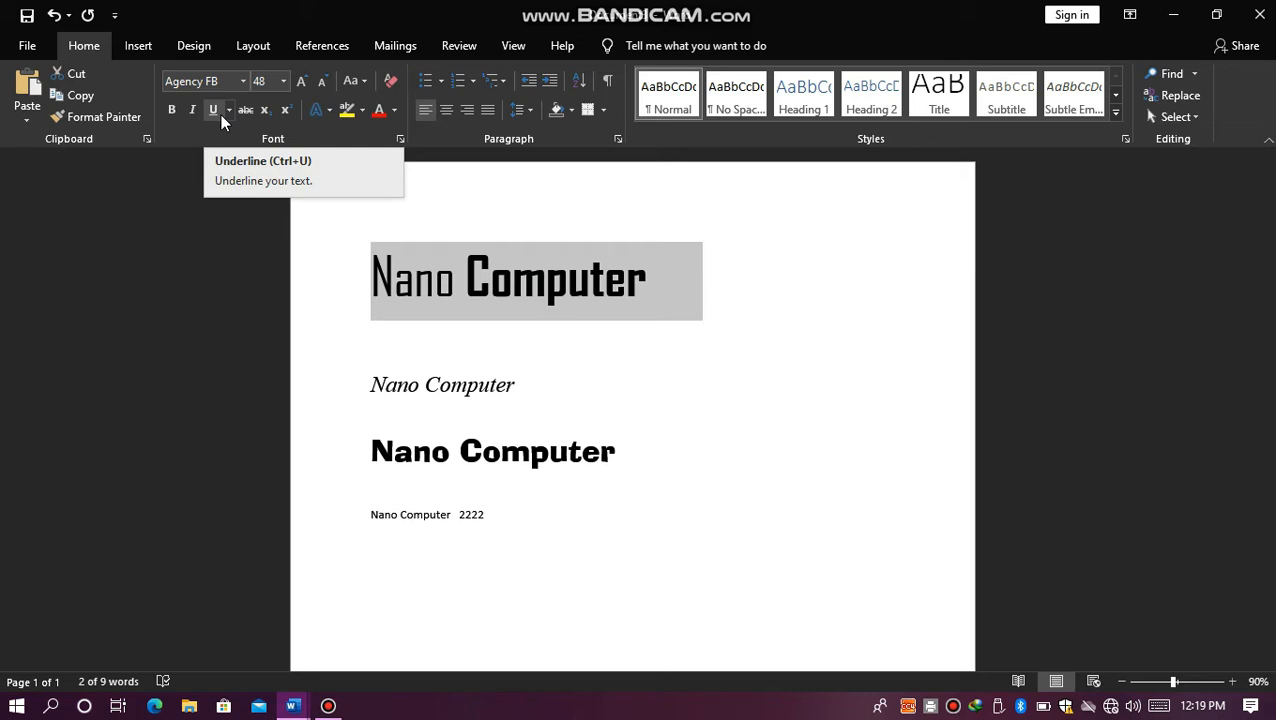
left_click(213, 110)
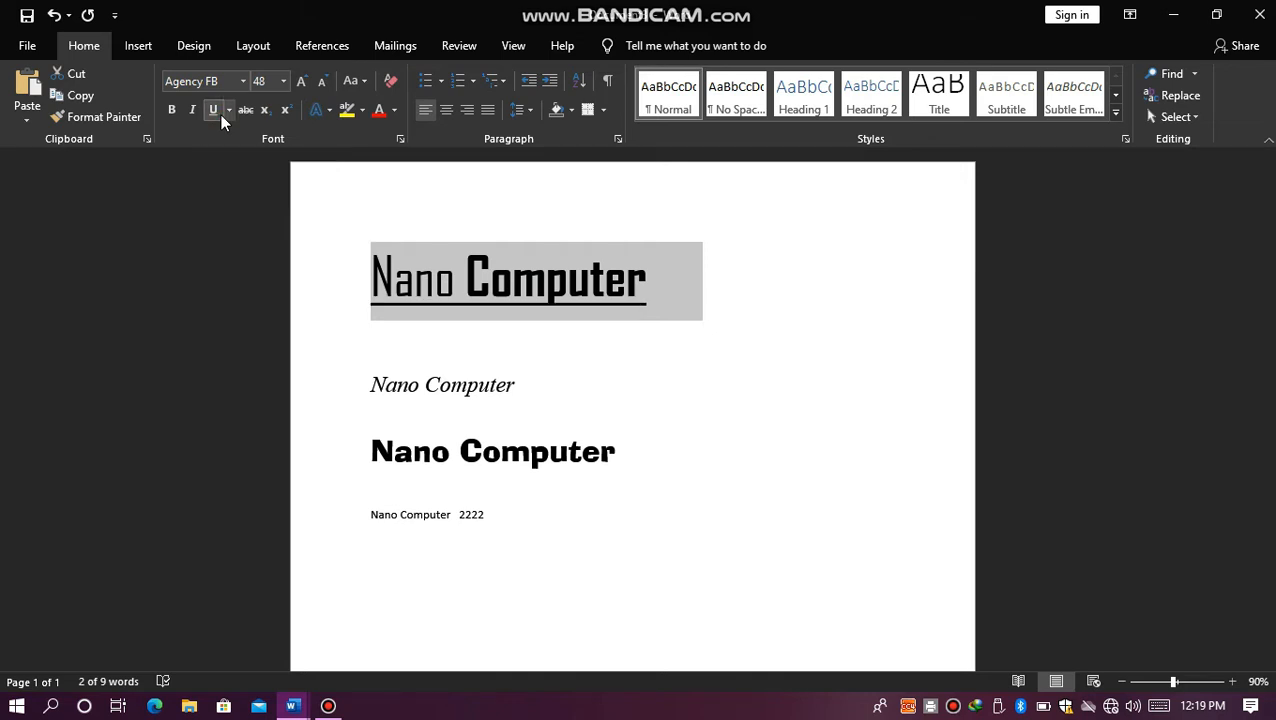
left_click(220, 115)
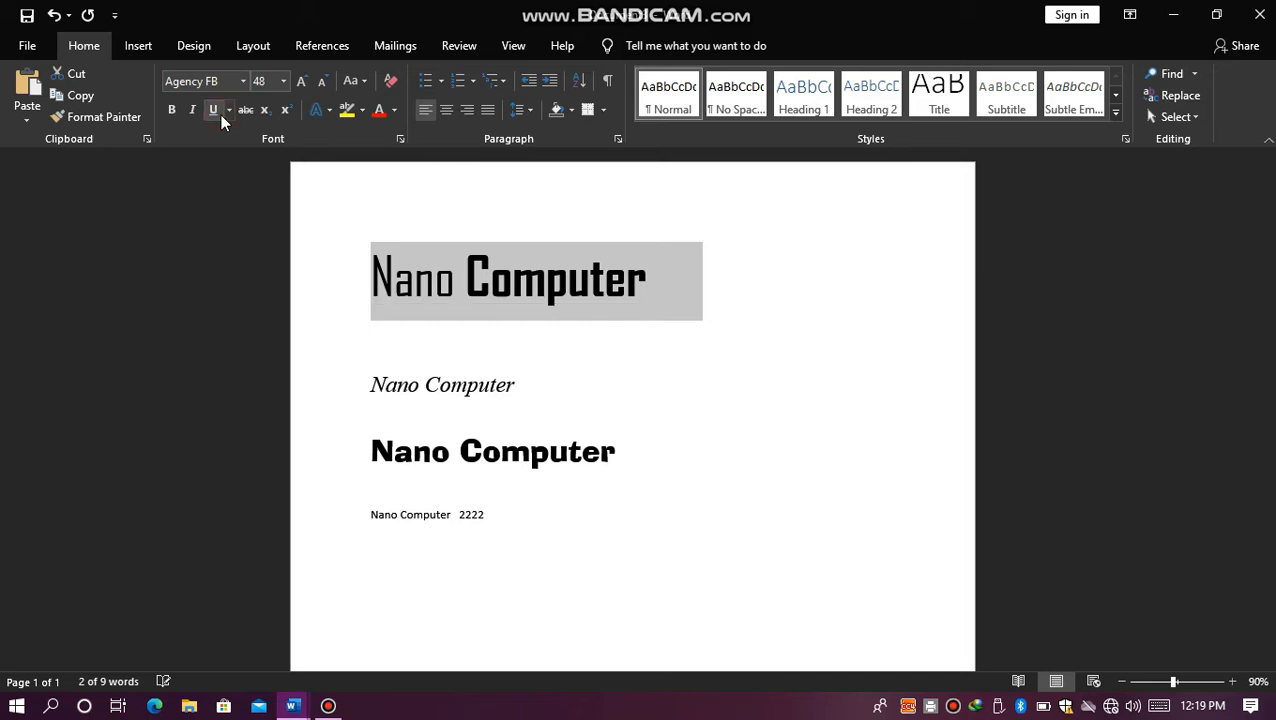
left_click(213, 110)
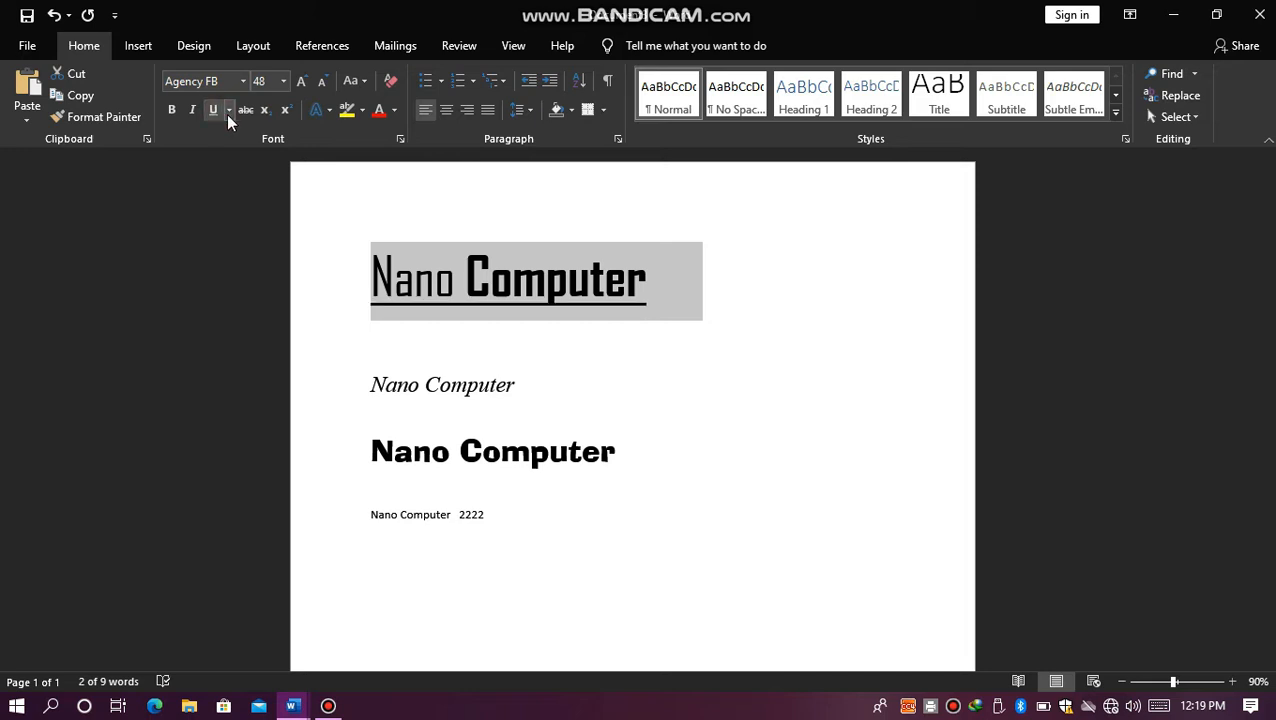
Step: Change the first line's underline to the wavy style and deselect the line
left_click(229, 112)
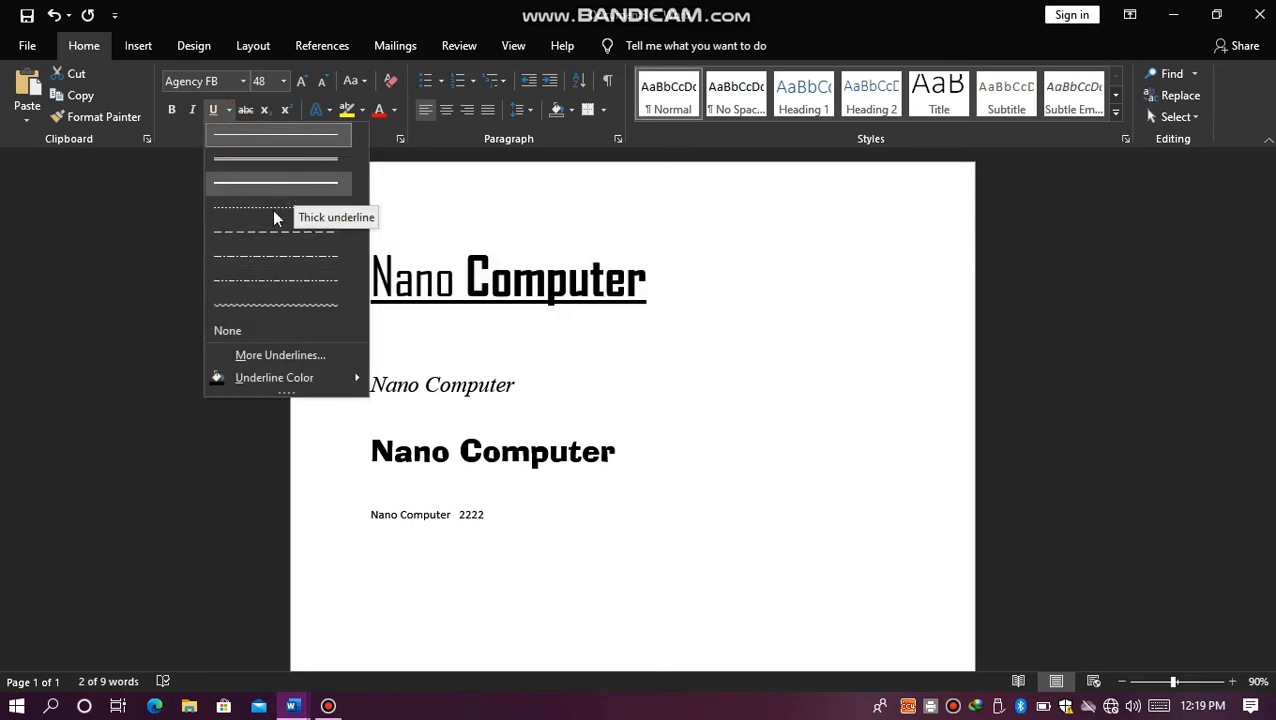
left_click(226, 305)
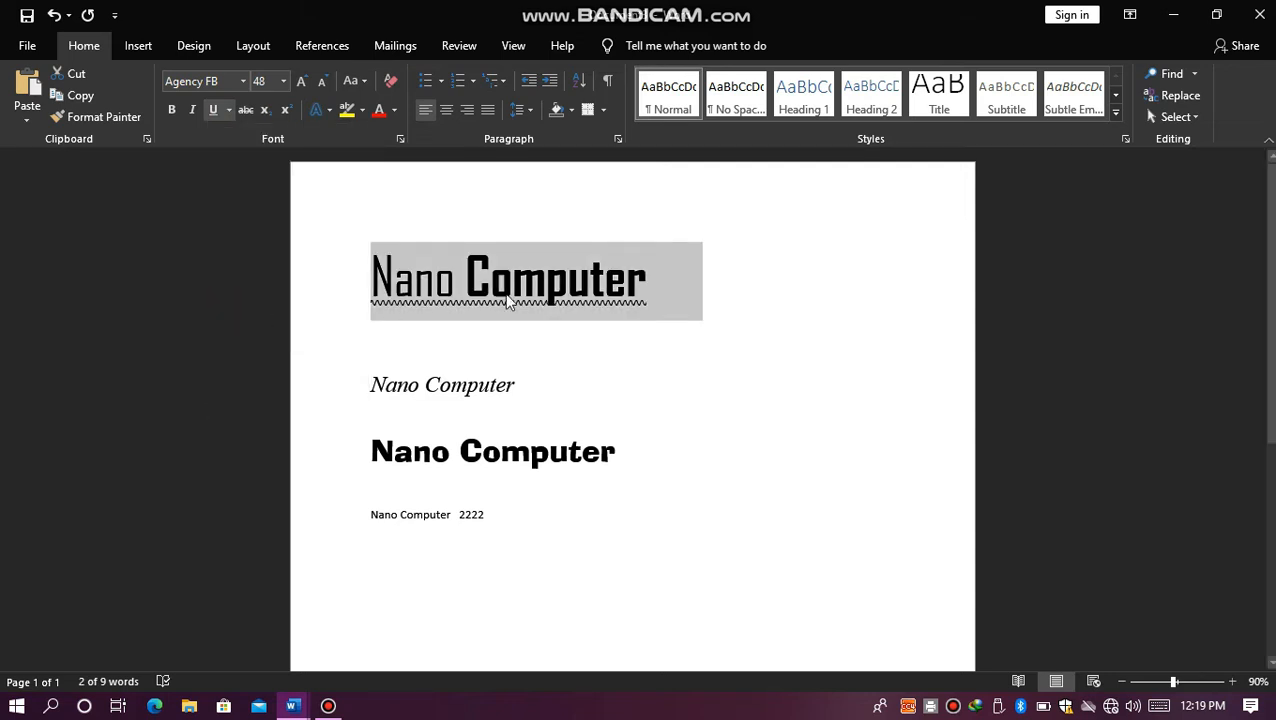
left_click(552, 358)
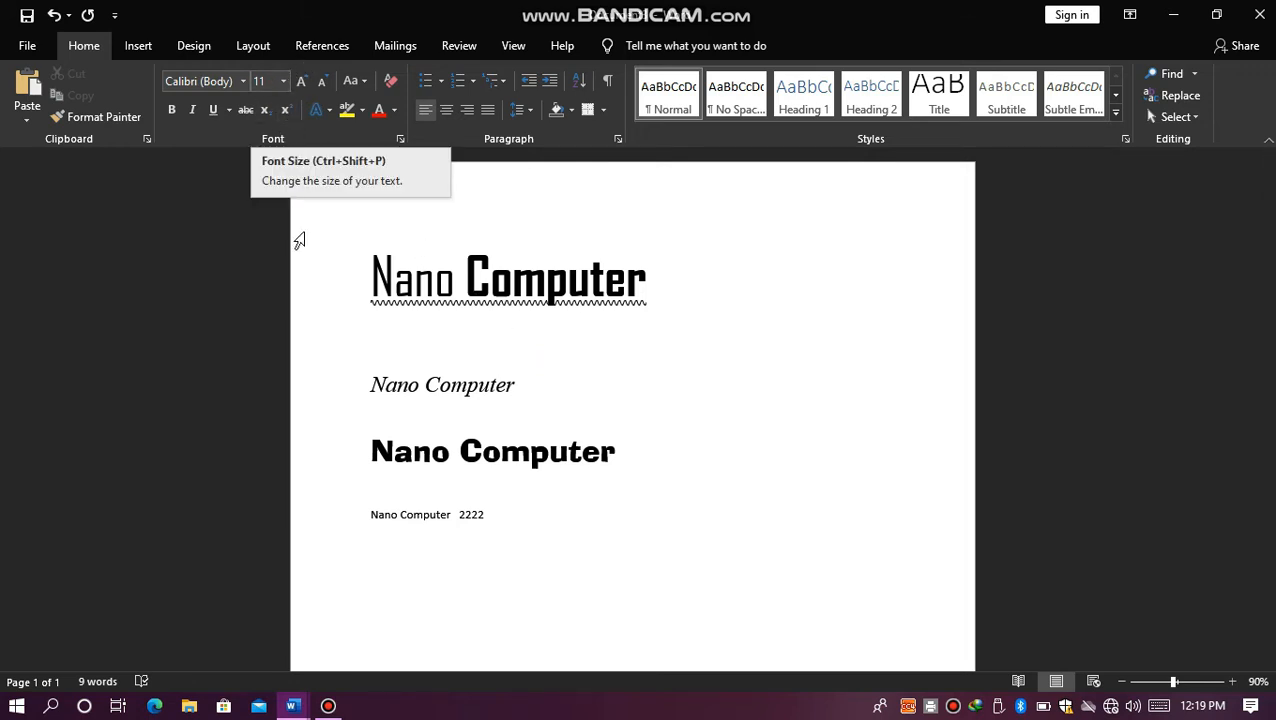
Step: Set the font size of the whole first "Nano Computer" line to 35
left_click(371, 284)
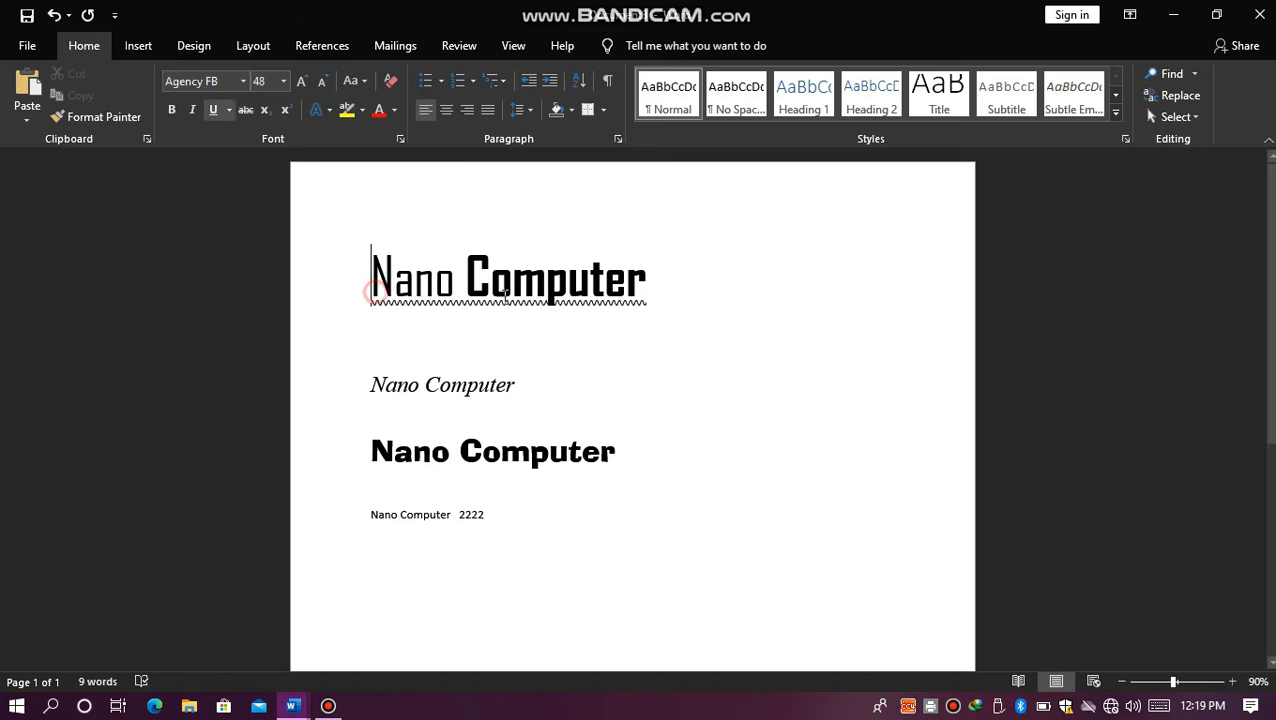
left_click_drag(372, 284, 632, 280)
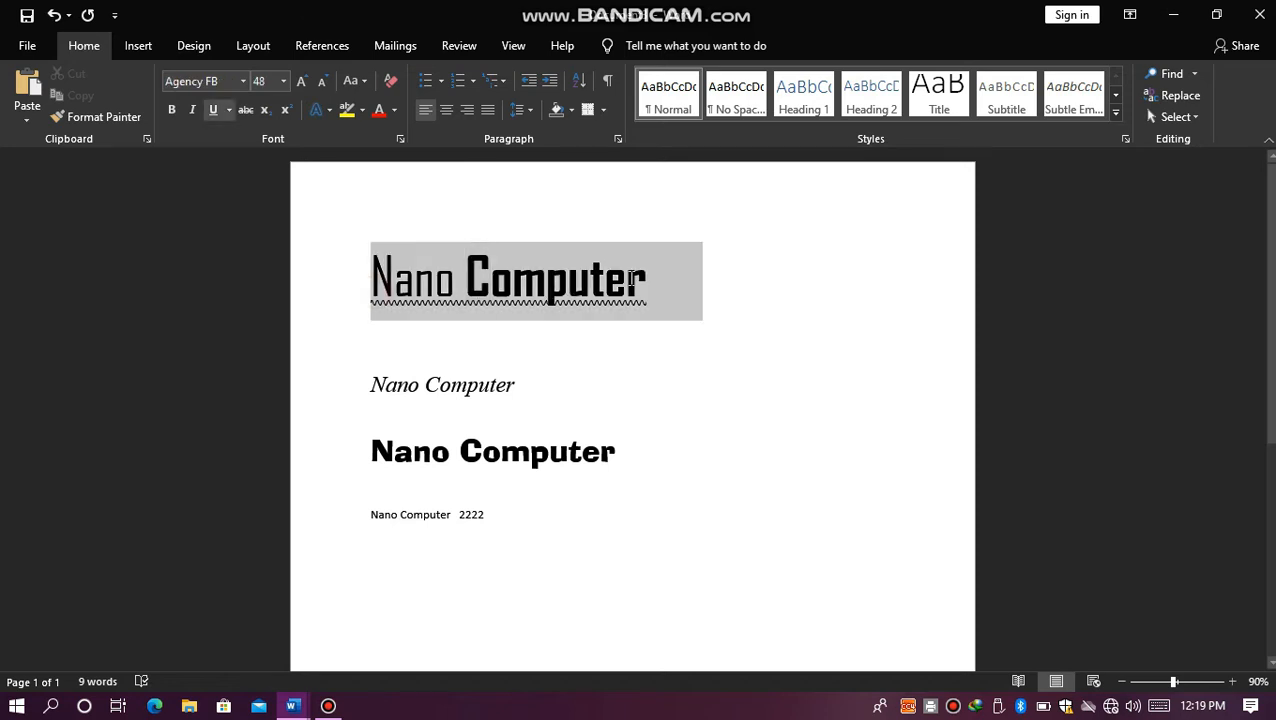
left_click(302, 81)
left_click(321, 81)
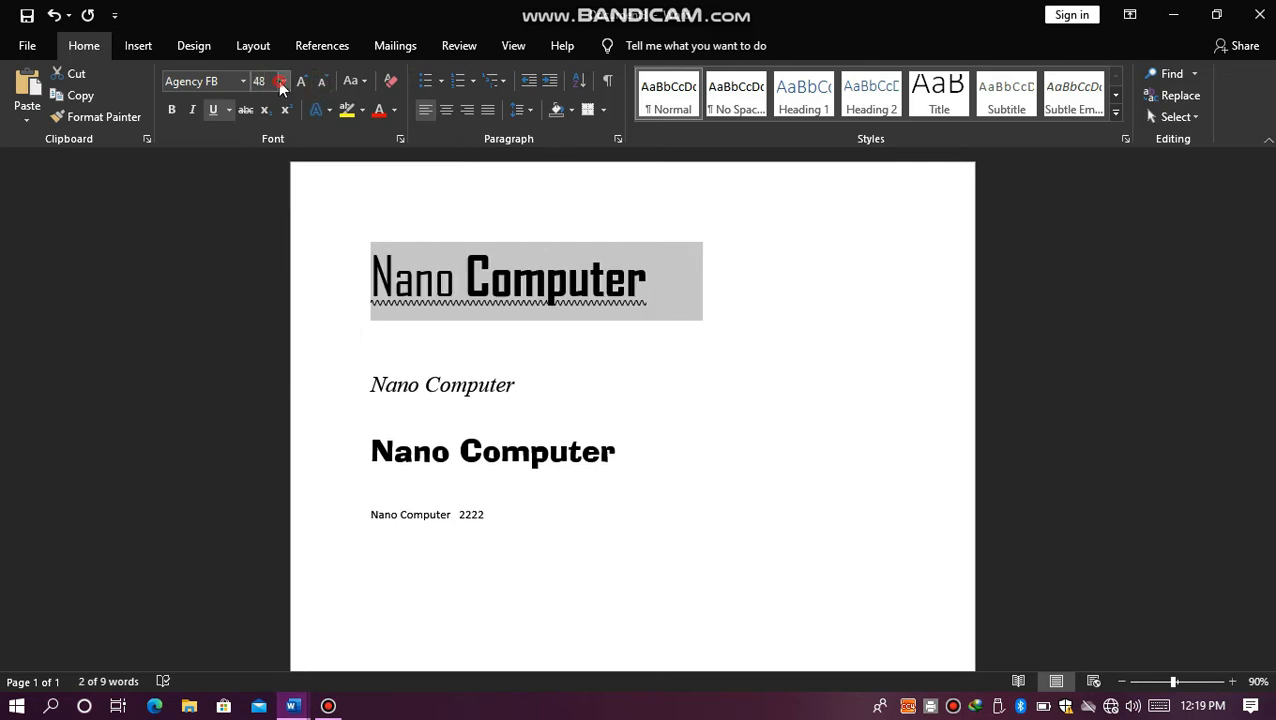
left_click(282, 82)
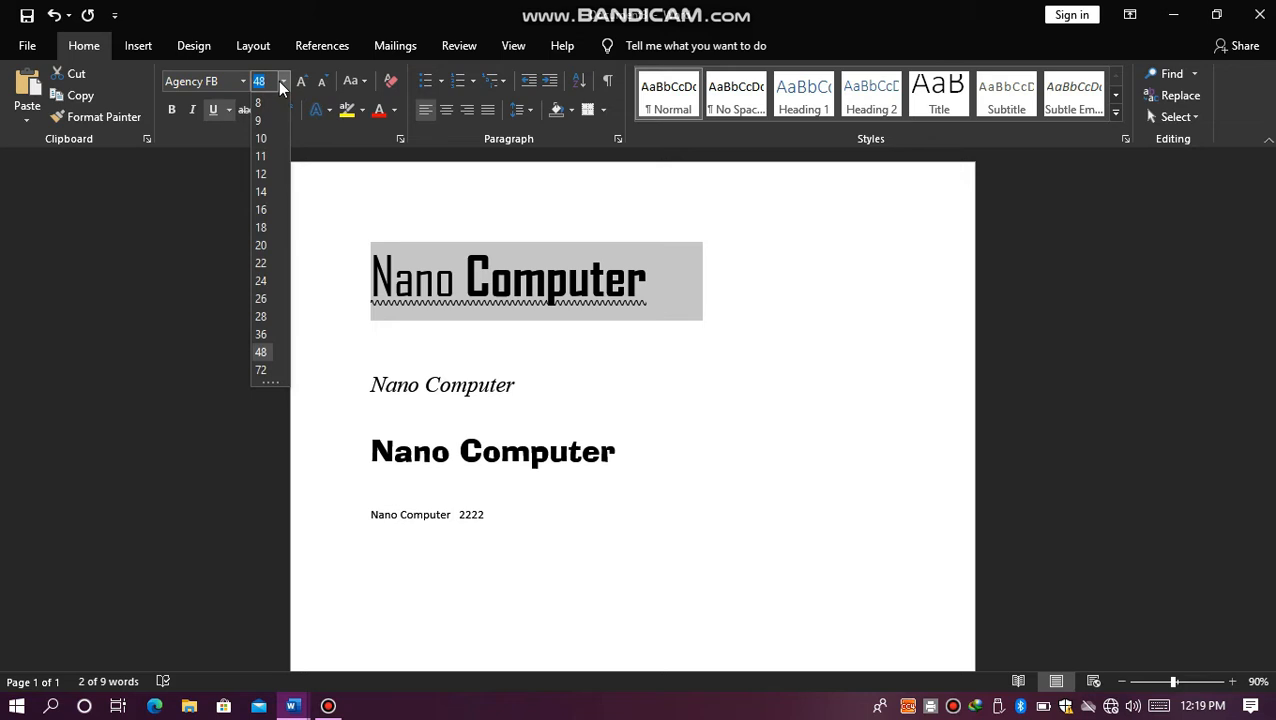
type("35")
key("Return")
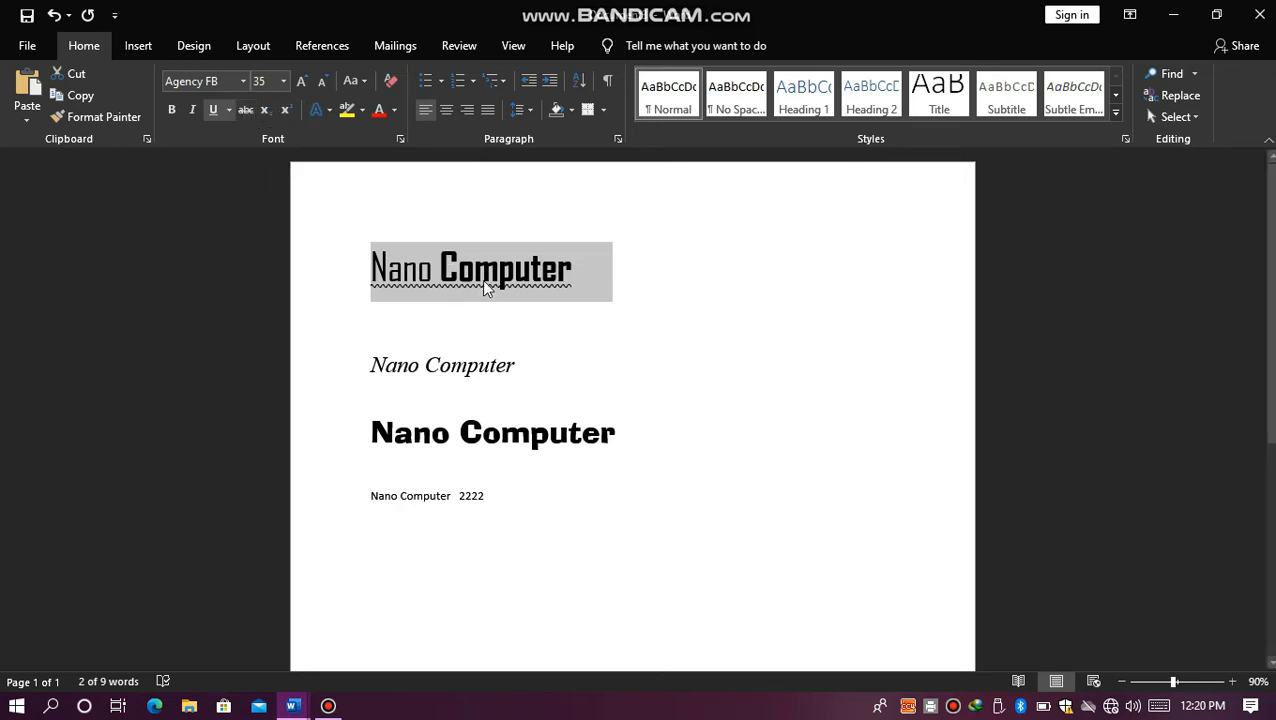
Step: Add three blank lines below the first "Nano Computer" line and grow the font size on the last one to 48
left_click(510, 322)
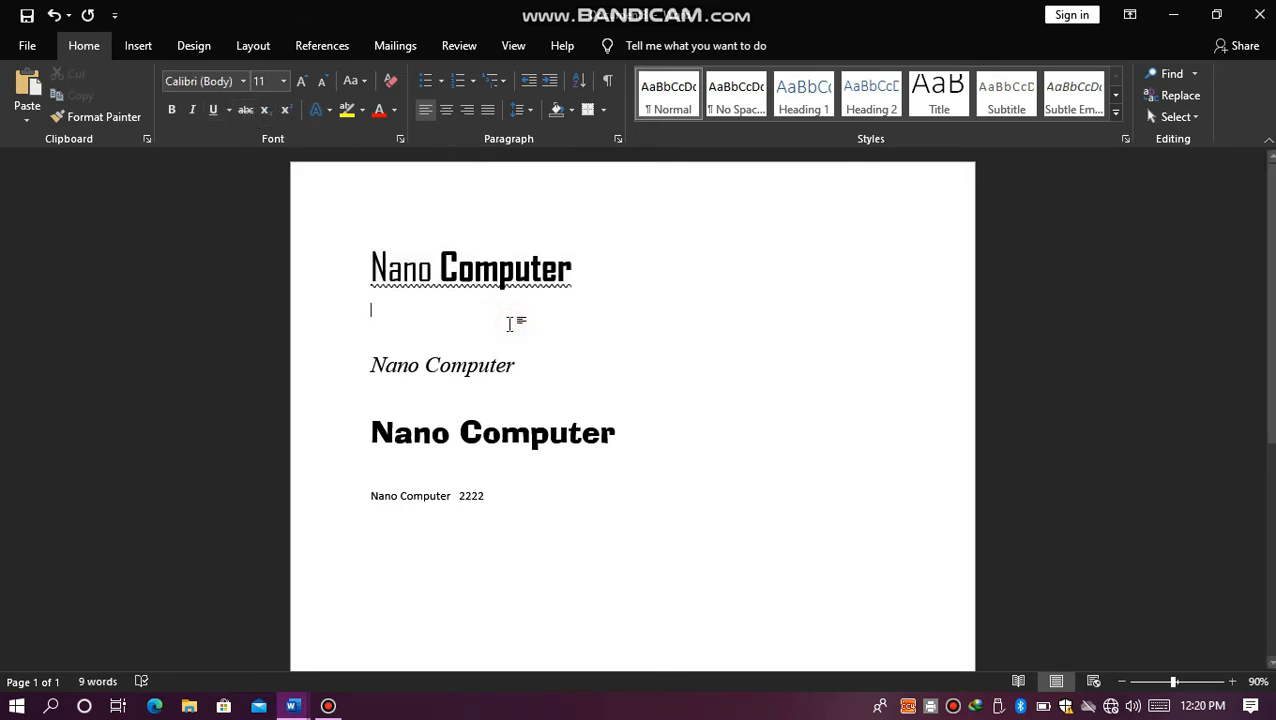
key("Return")
key("Return")
key("Return")
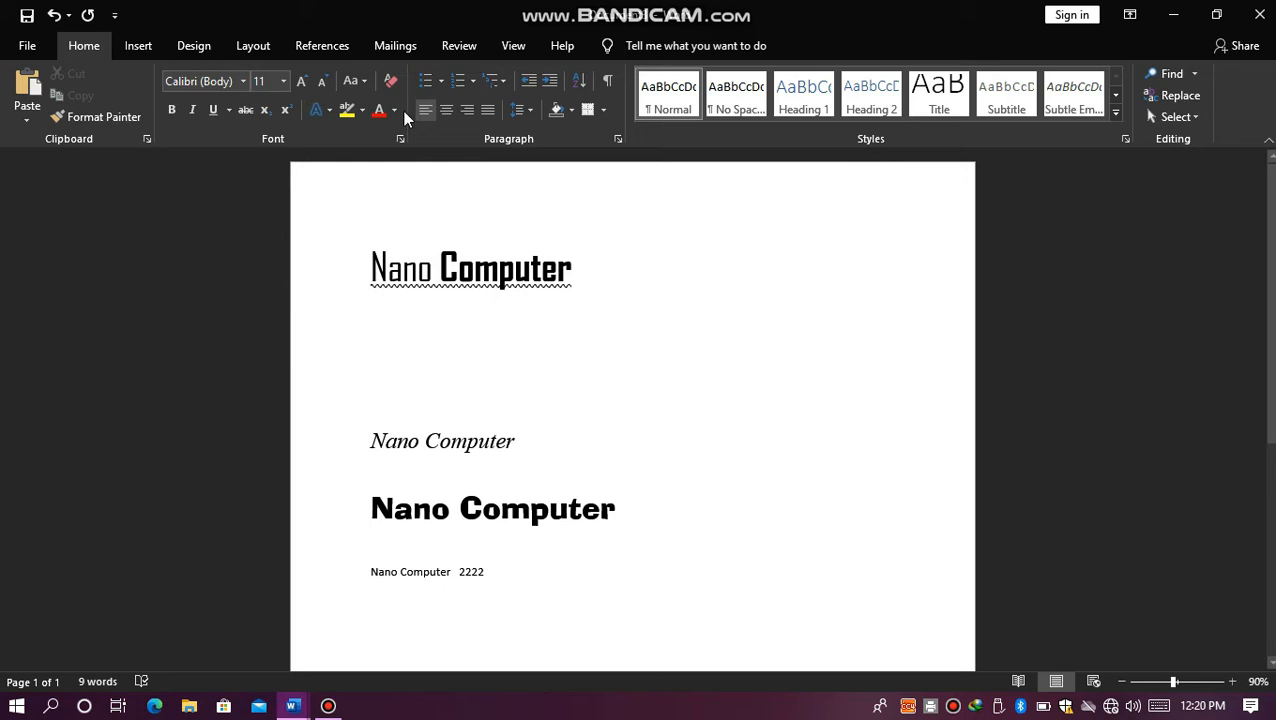
left_click(304, 74)
left_click(304, 74)
left_click(304, 74)
left_click(304, 74)
left_click(304, 74)
left_click(304, 74)
left_click(304, 74)
left_click(304, 74)
left_click(304, 74)
left_click(304, 74)
left_click(304, 74)
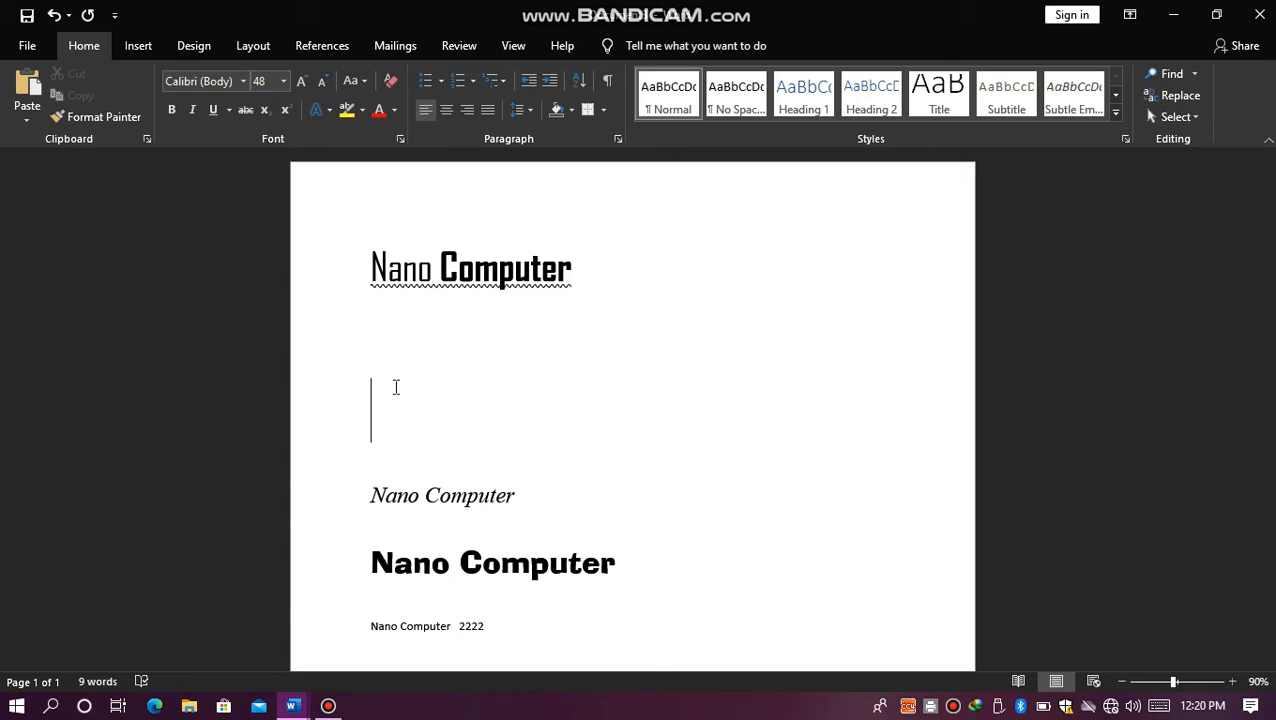
Step: Try writing "H2o" on the enlarged blank line, first plain and then with a subscript 2, and erase it
type("h")
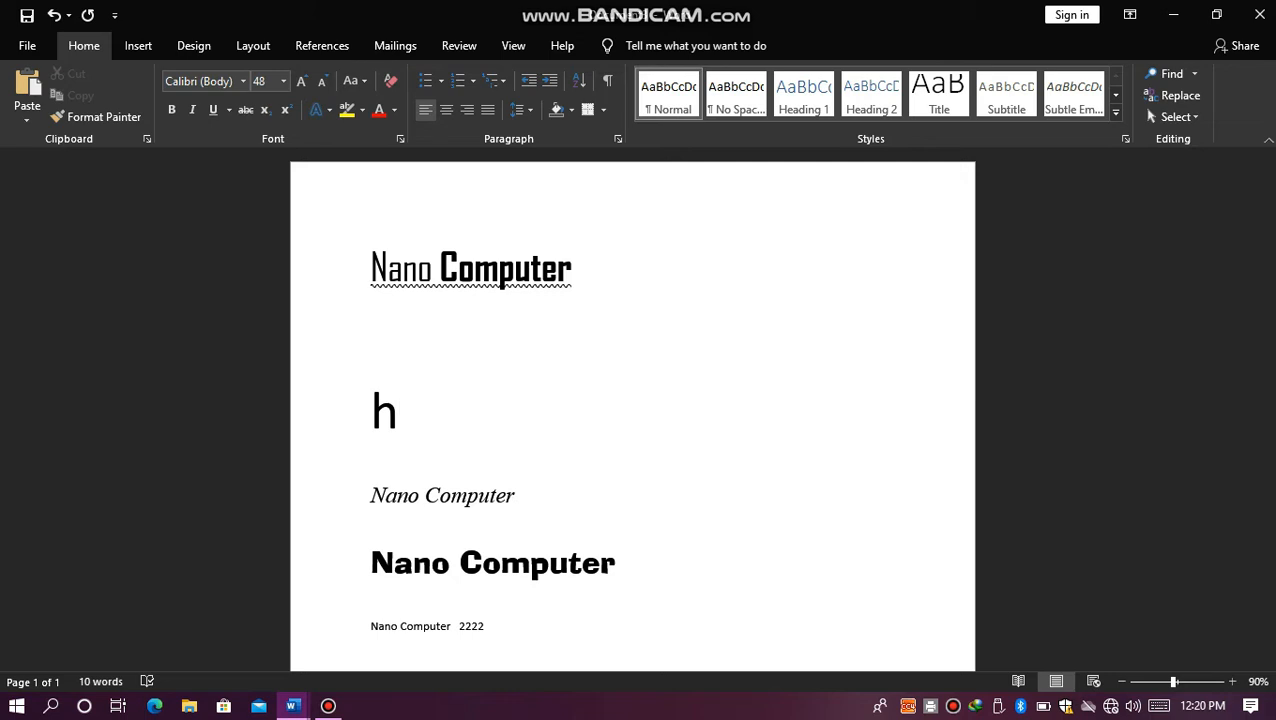
type("2o")
key("BackSpace")
key("BackSpace")
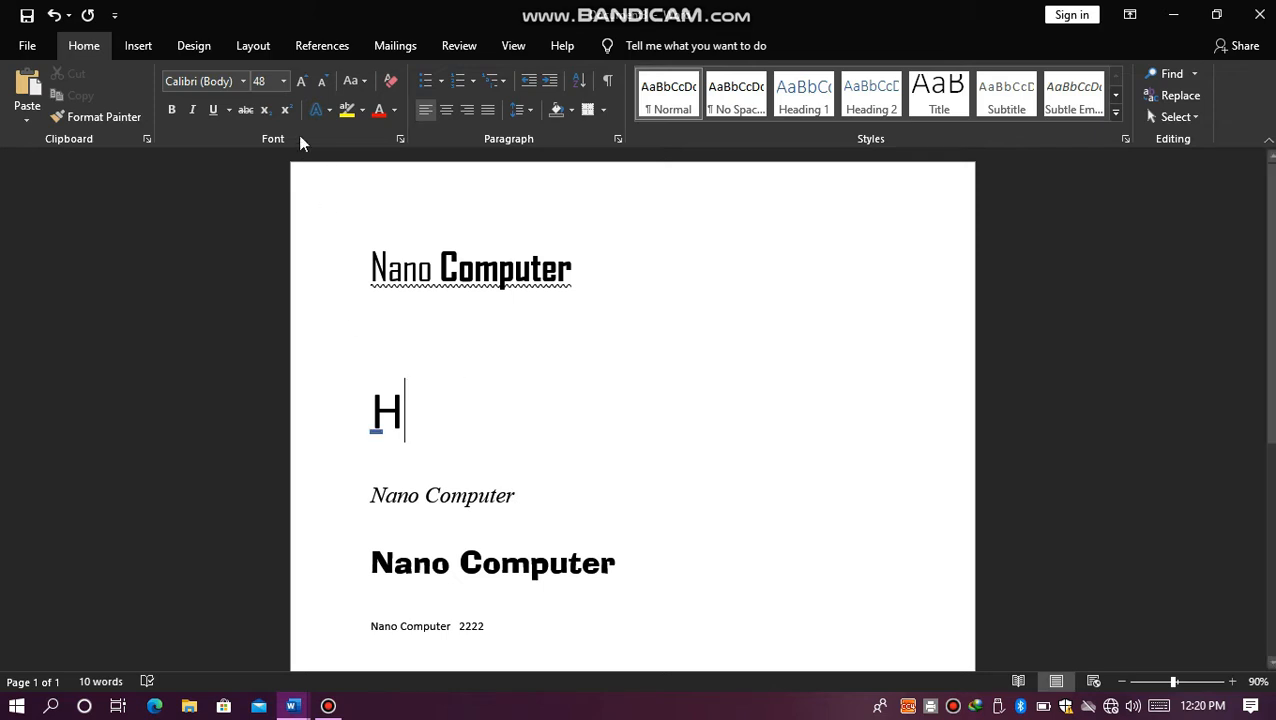
left_click(274, 116)
type("2")
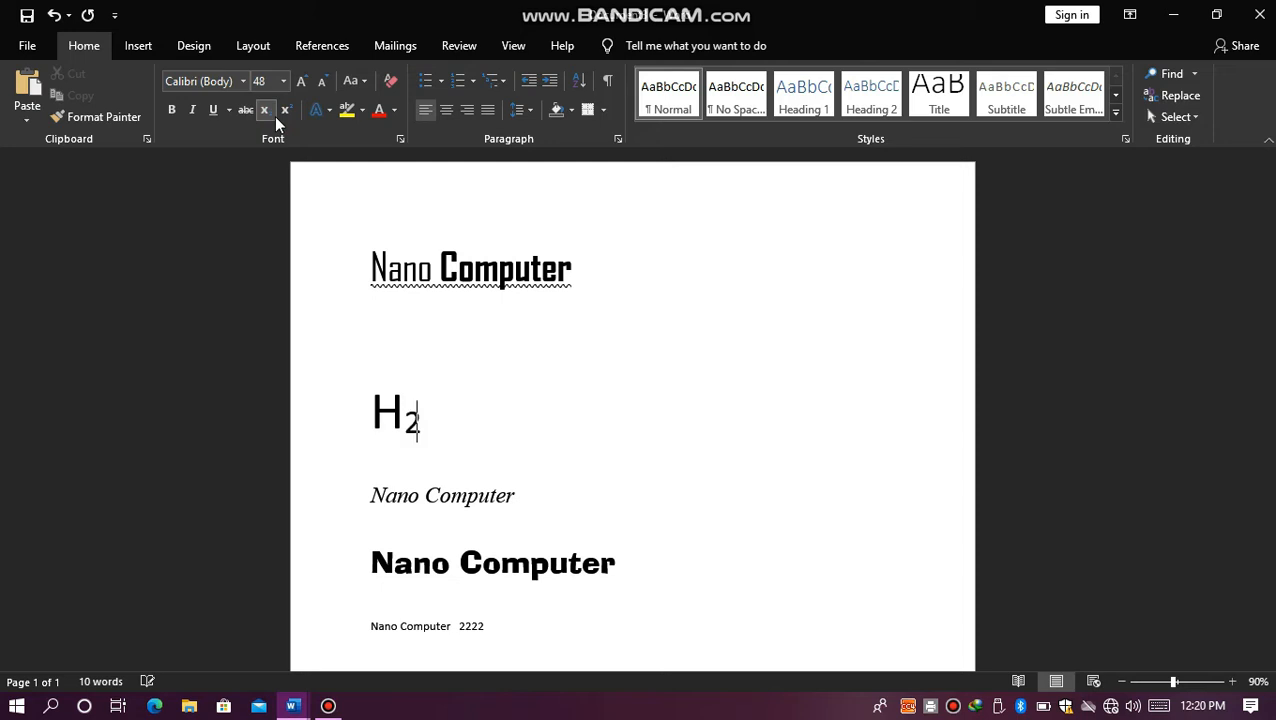
left_click(274, 116)
type("o")
key("BackSpace")
key("BackSpace")
key("BackSpace")
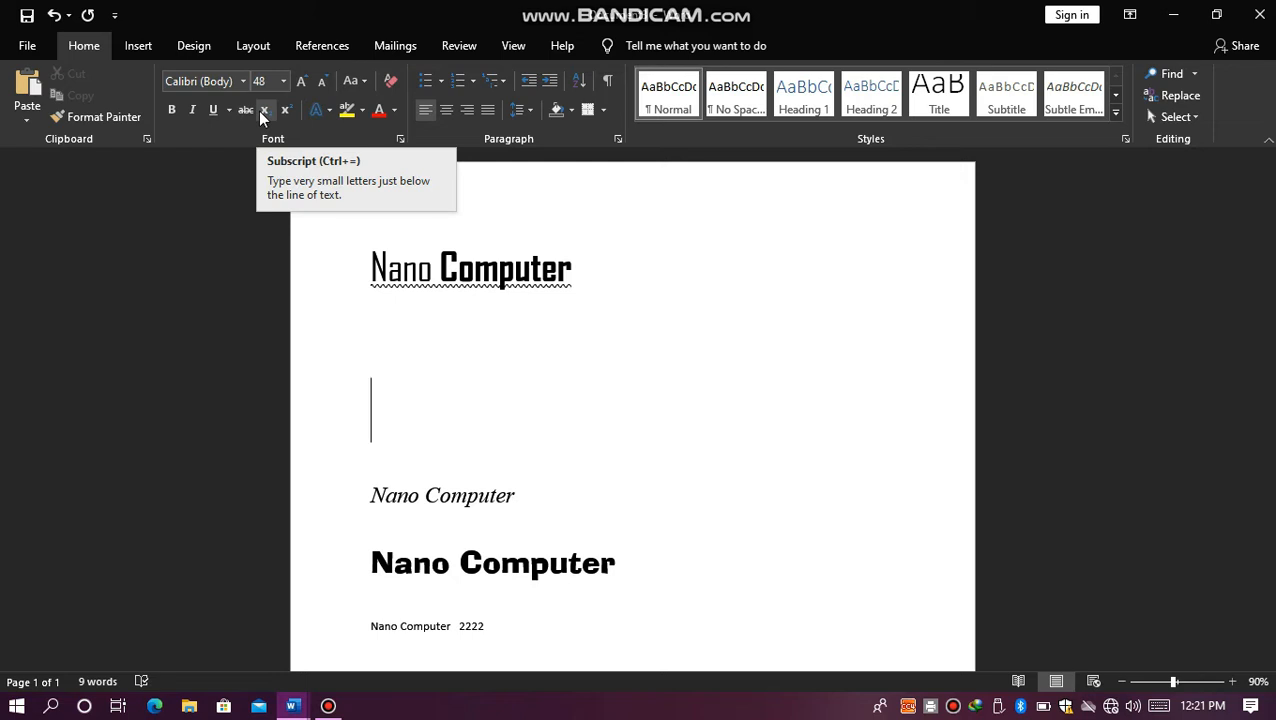
Step: Write "H2o = ?" with the 2 as subscript on the enlarged blank line, and start a new line
type("h")
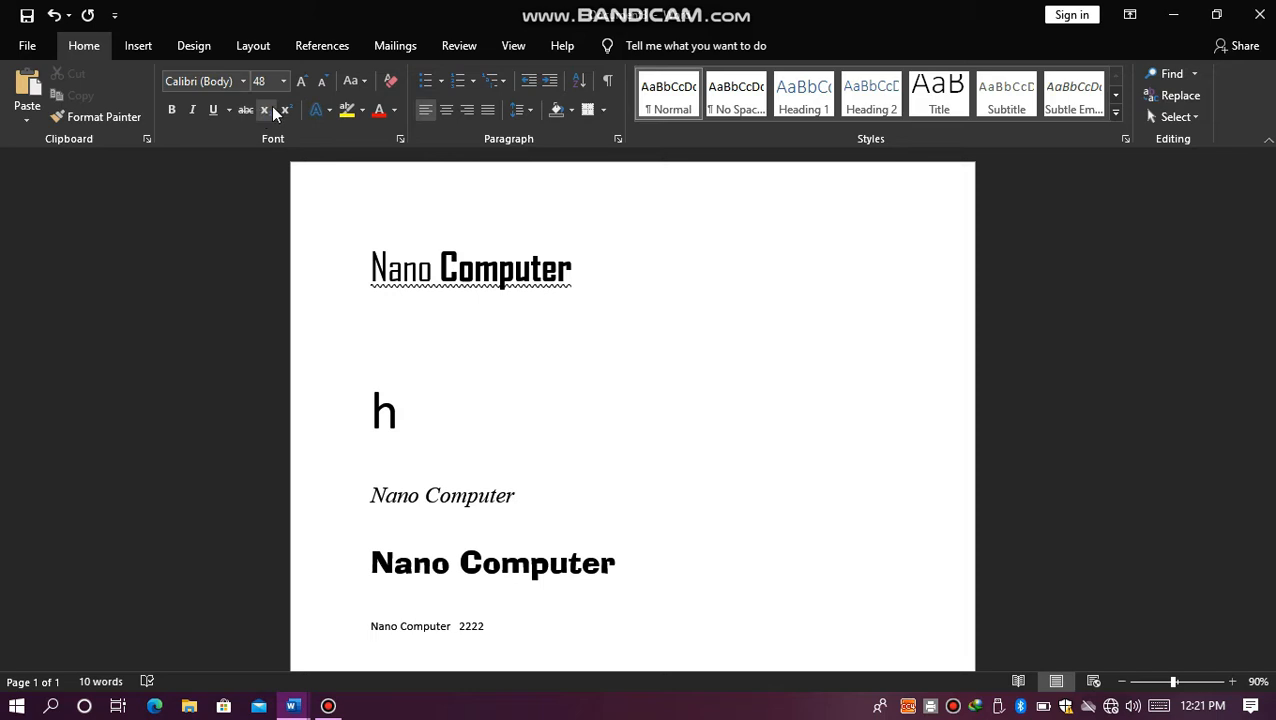
left_click(271, 110)
left_click(266, 113)
type("2")
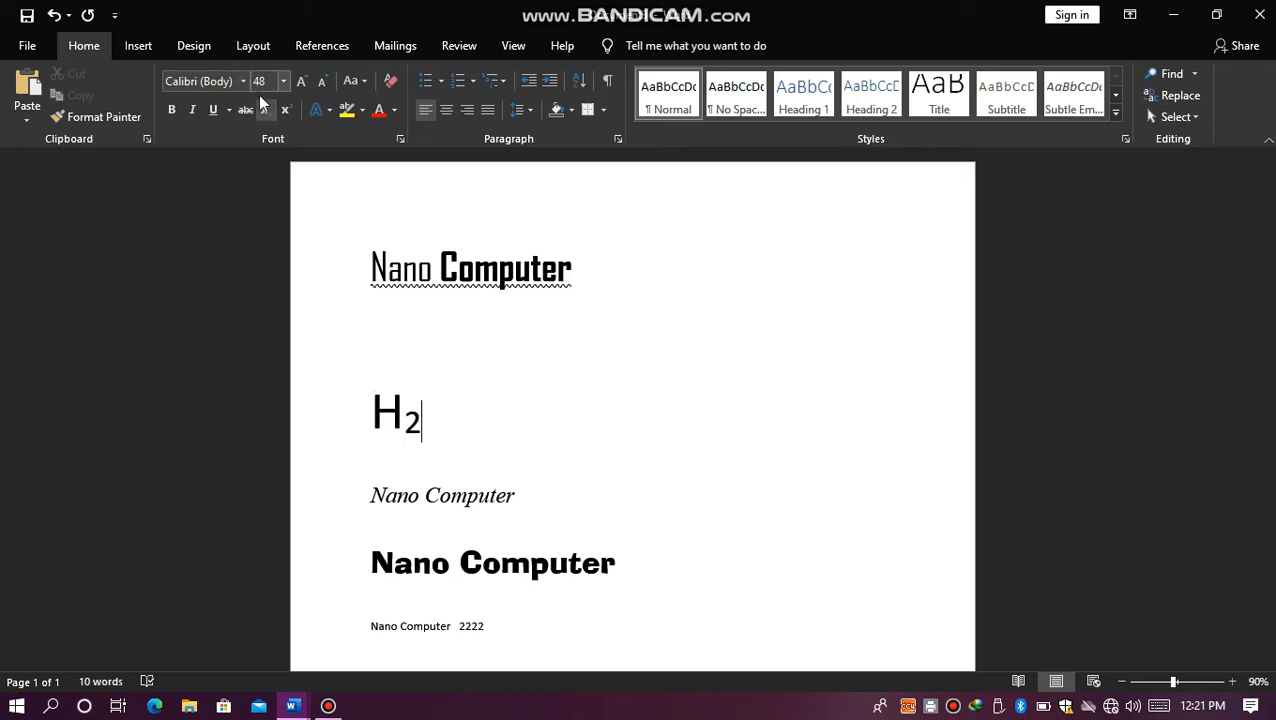
left_click(264, 109)
type("O")
type("+")
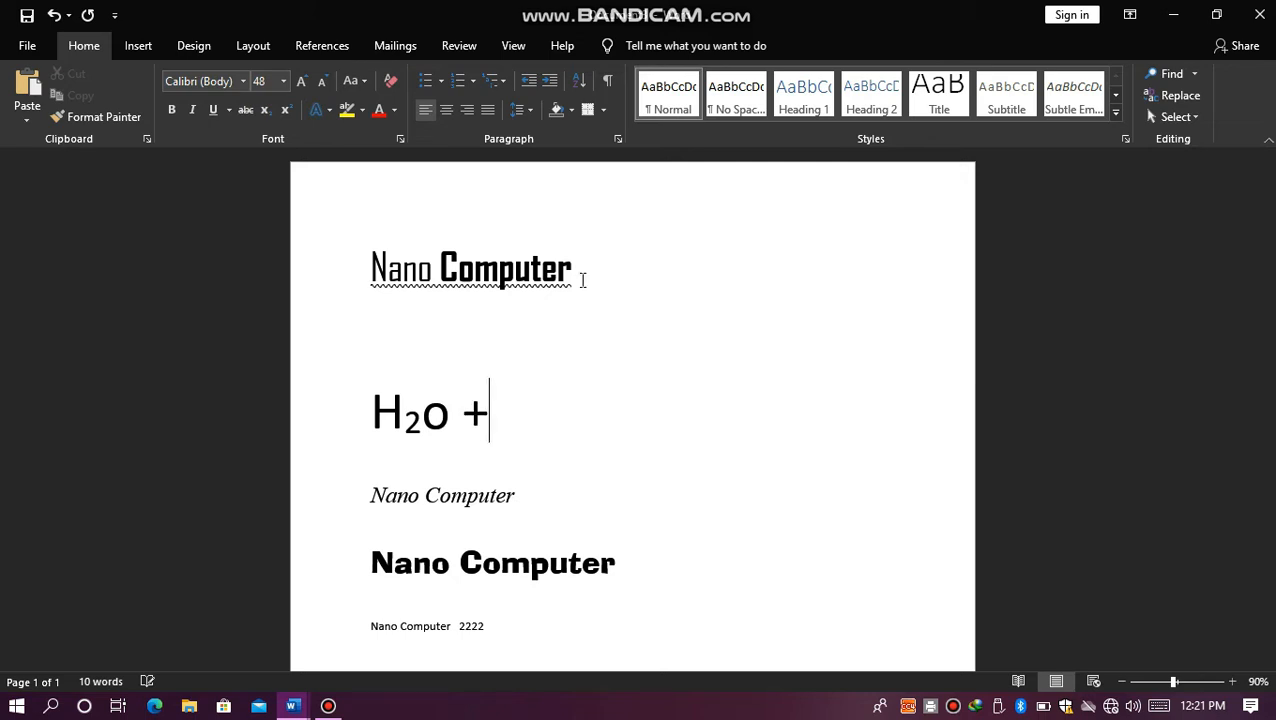
key("BackSpace")
type("= ?")
key("Return")
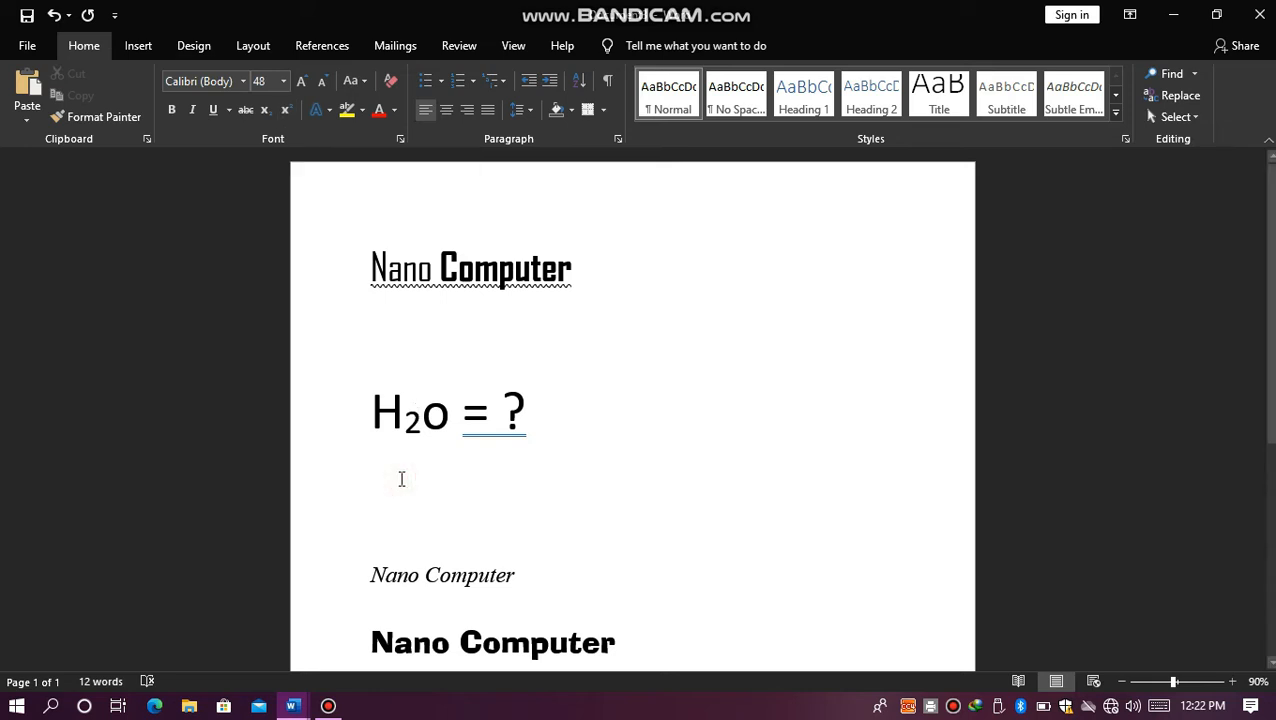
Step: Write "A2b2" below the H2o line with both 2s as superscript, and start a new line
type("a")
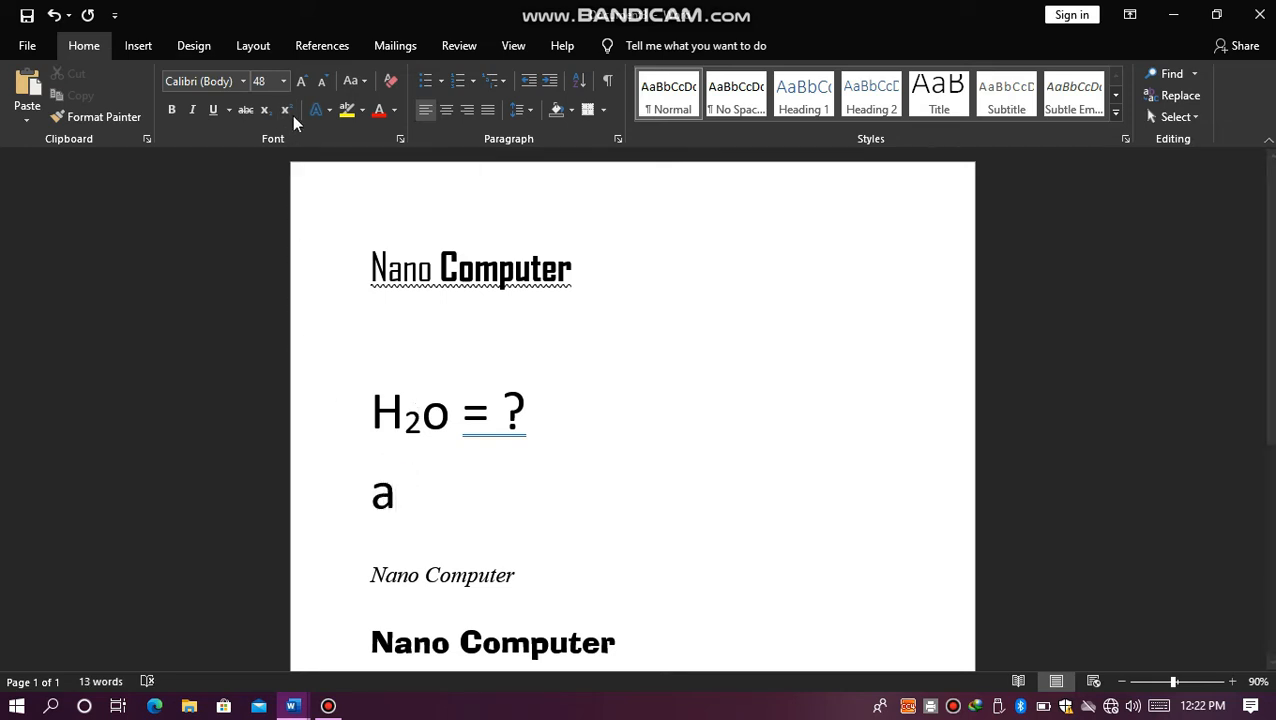
left_click(286, 111)
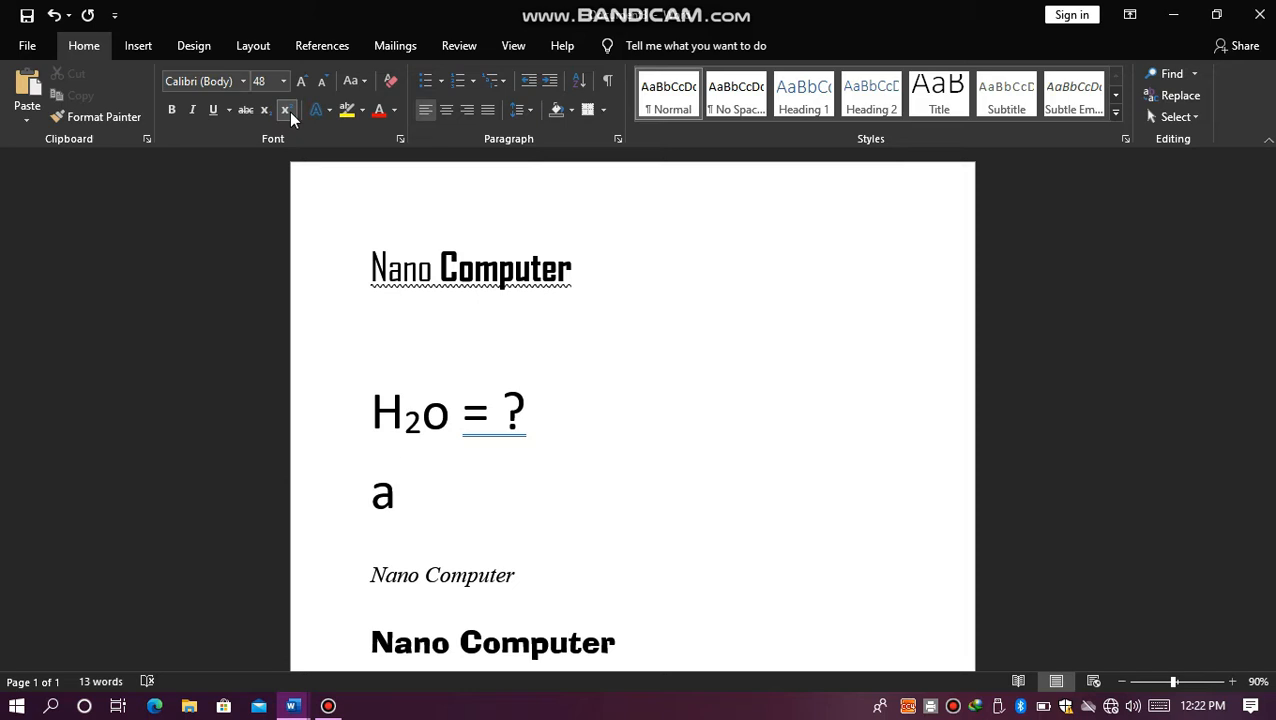
type("2")
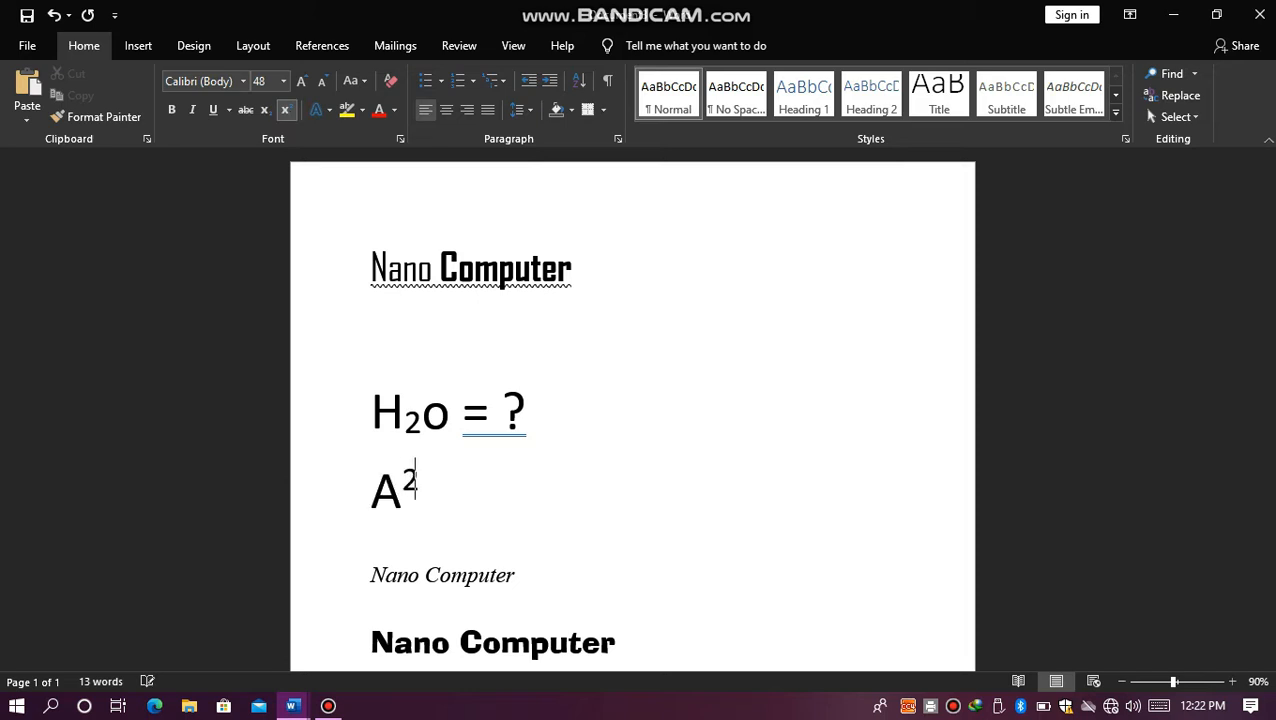
left_click(285, 110)
type("b")
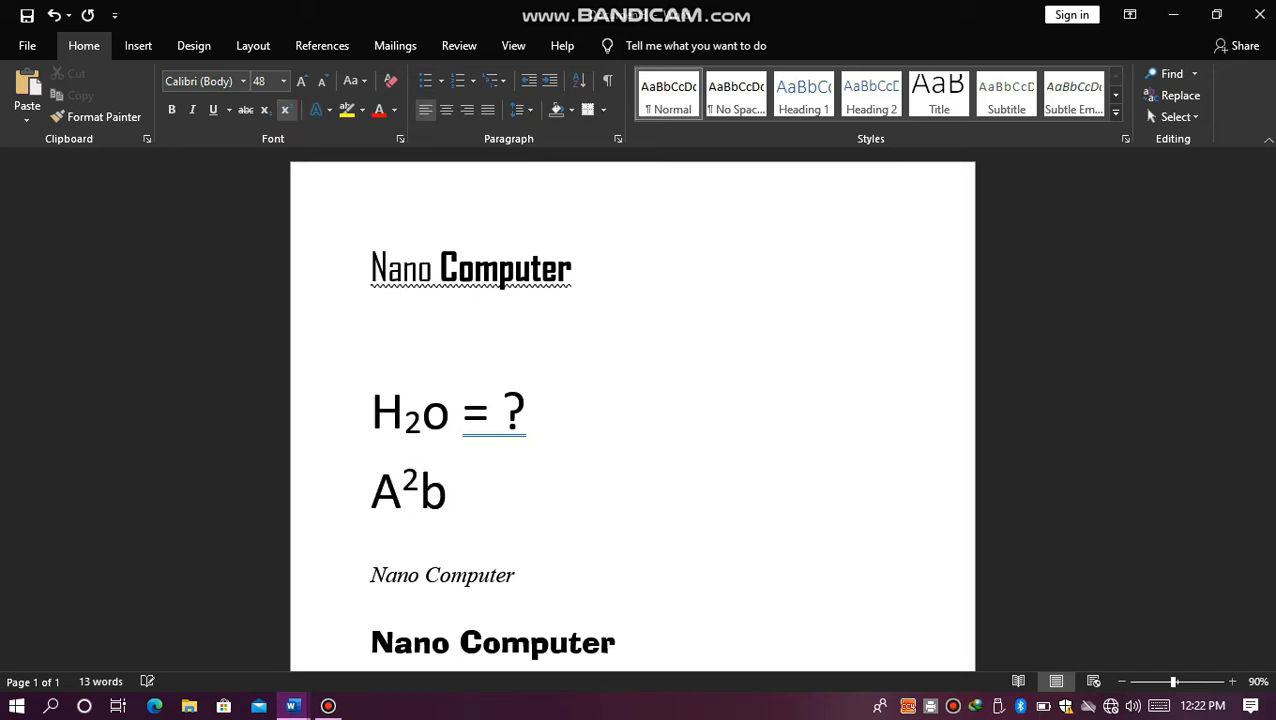
left_click(285, 110)
type("2")
left_click(284, 109)
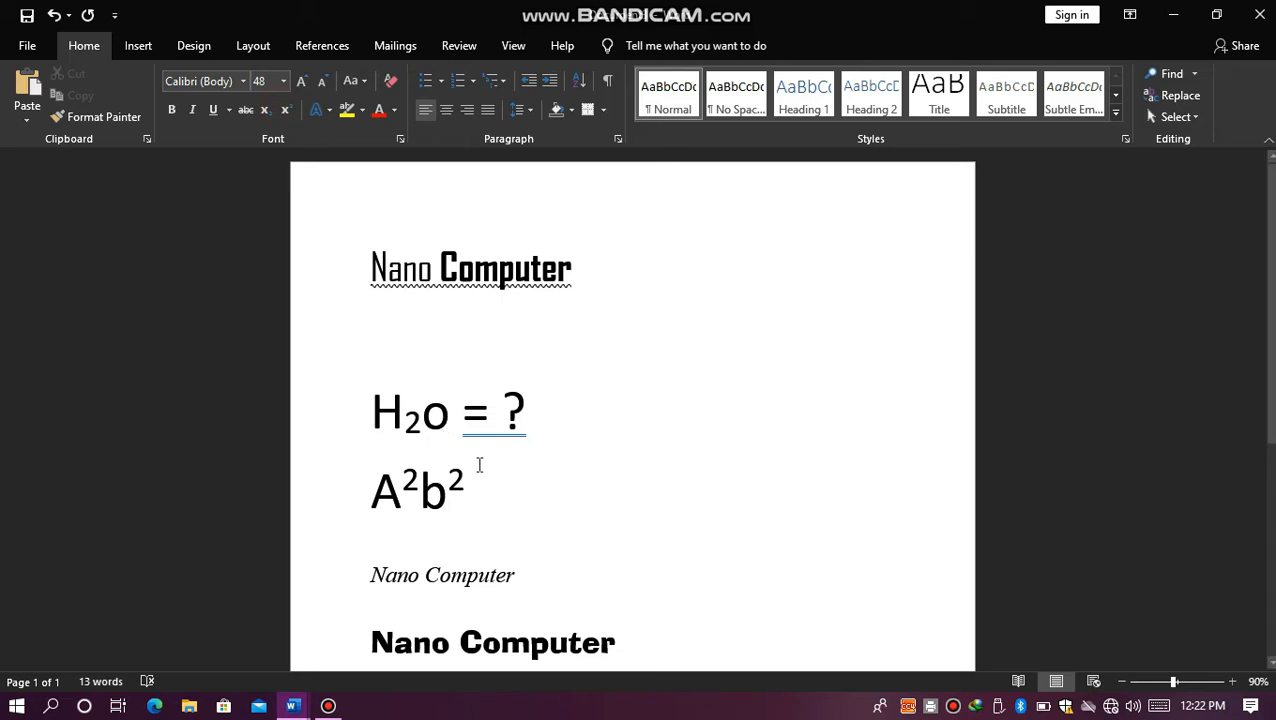
key("Return")
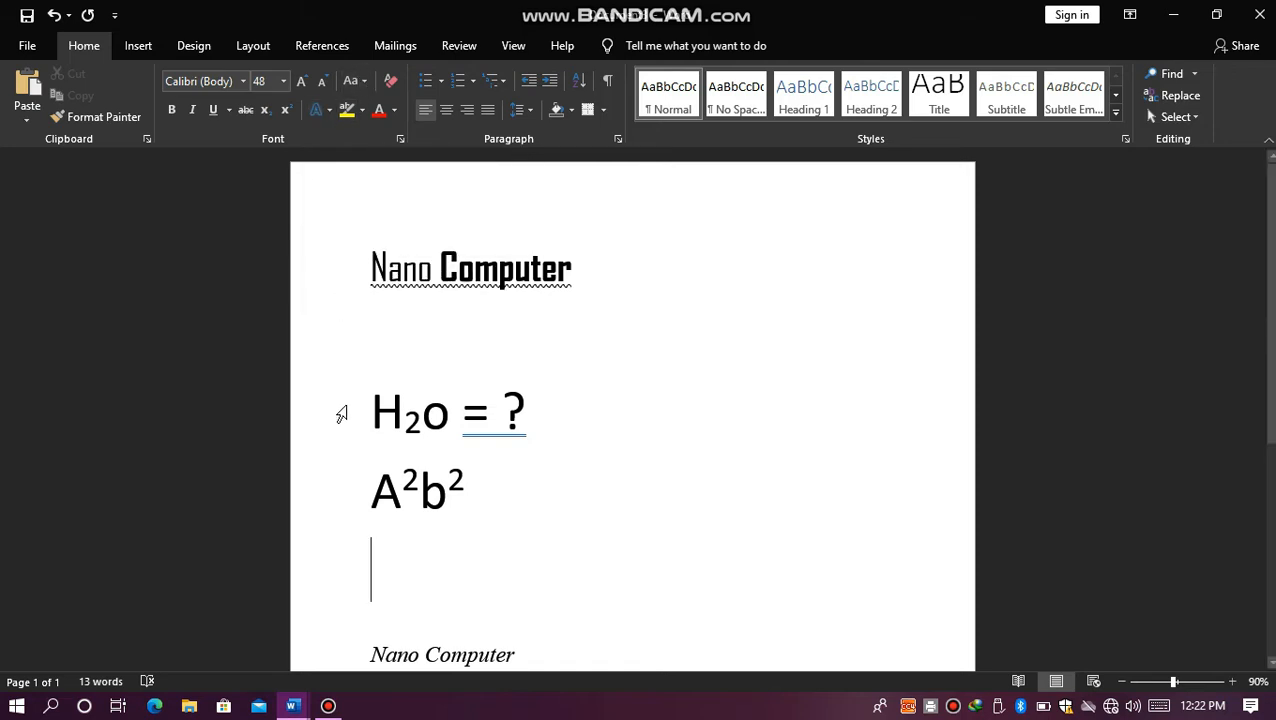
Step: Change the case of the first "Nano Computer" line to UPPERCASE, lowercase and Sentence case in turn
left_click(371, 267)
left_click_drag(367, 265, 566, 276)
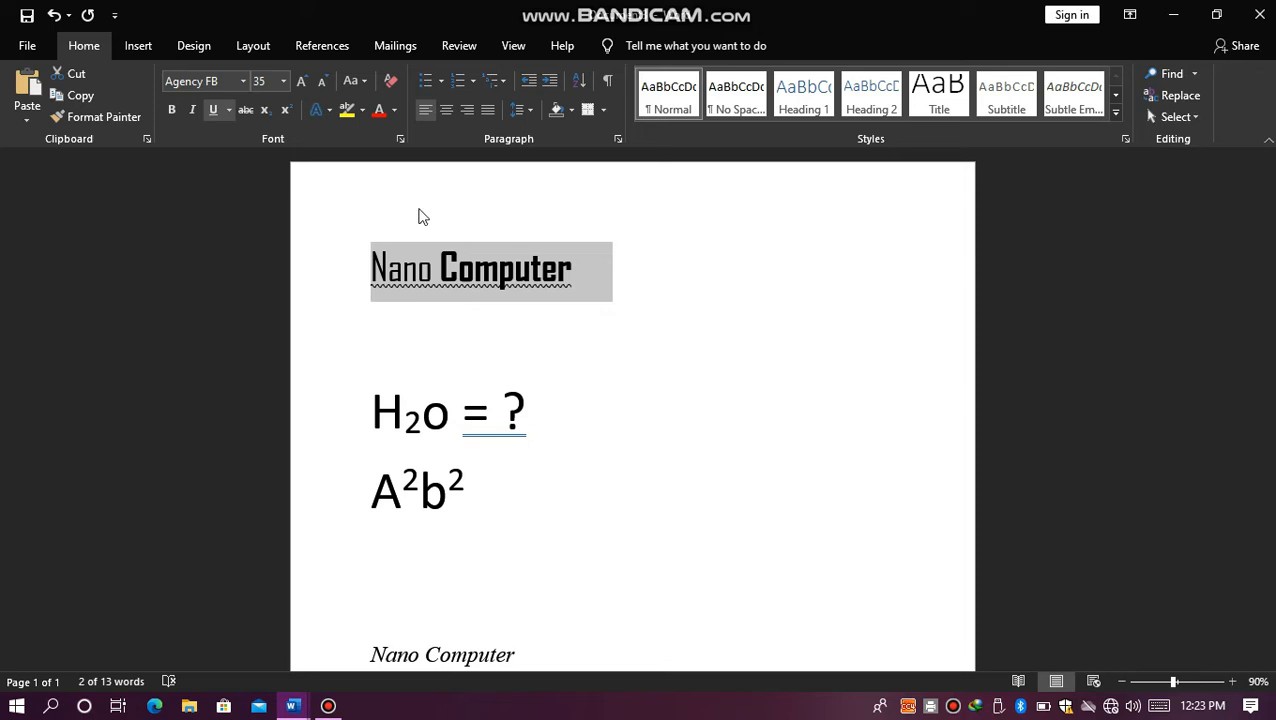
left_click(362, 85)
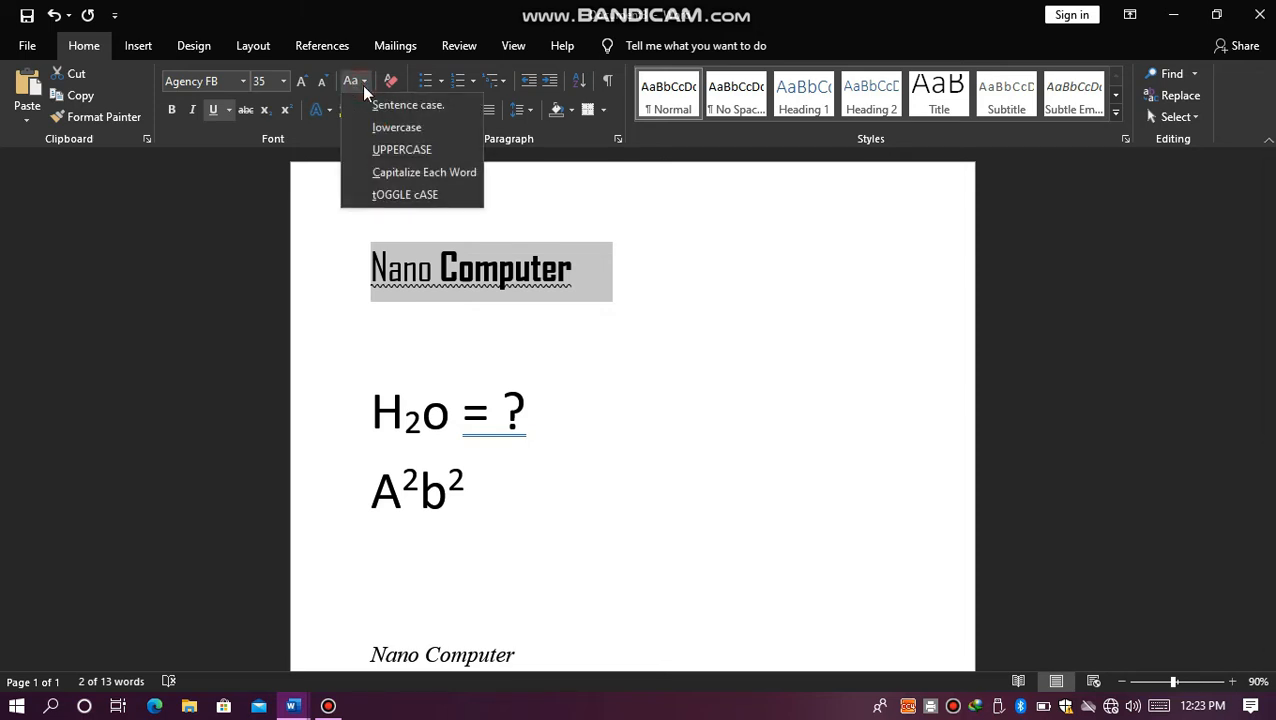
left_click(390, 152)
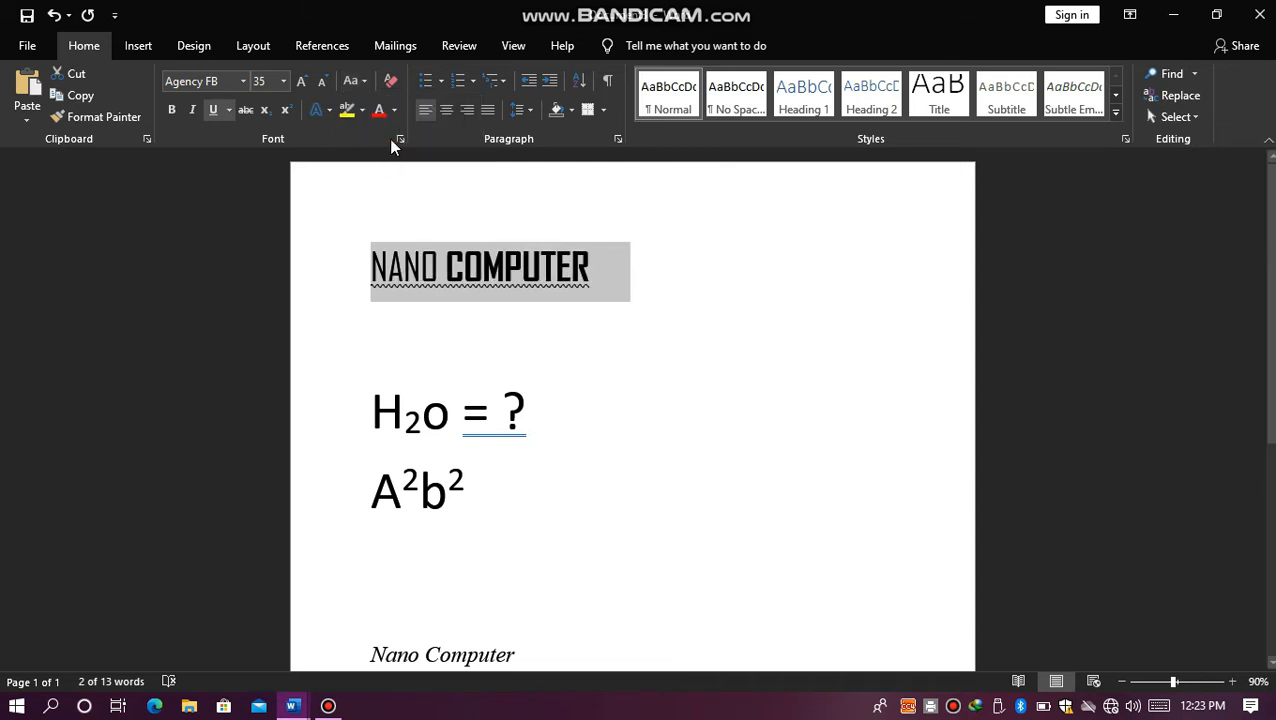
left_click(359, 82)
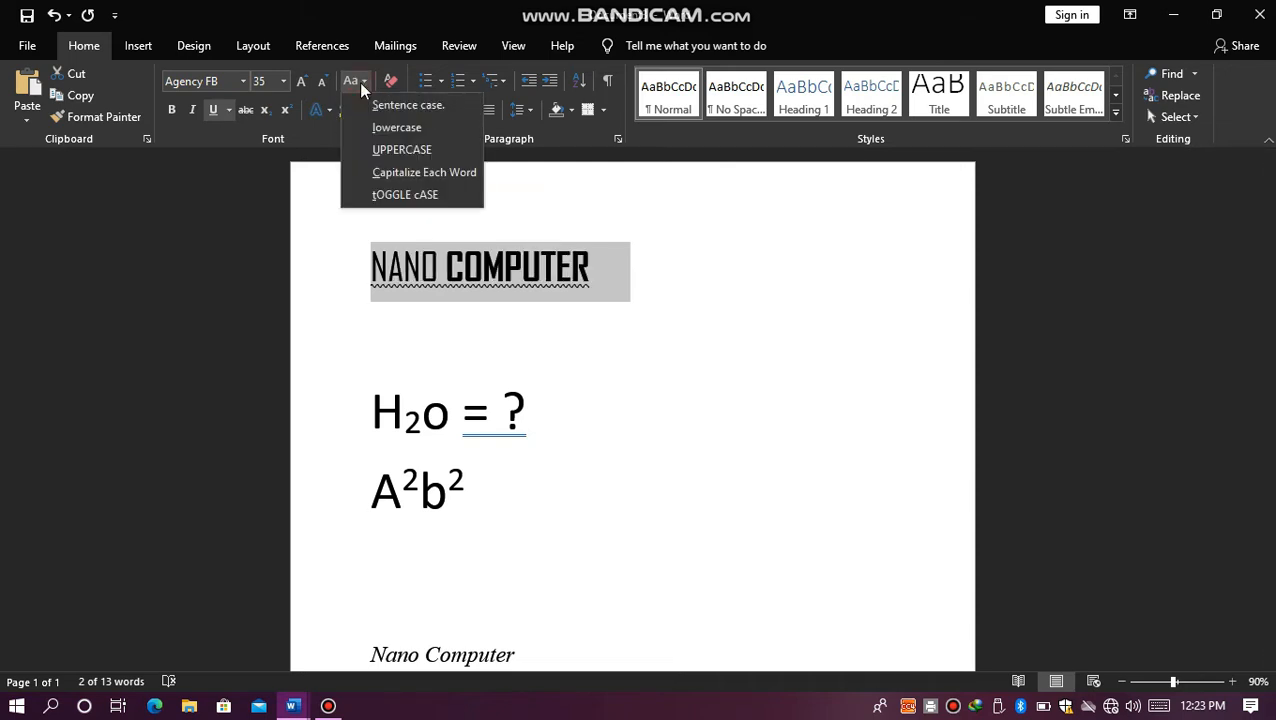
left_click(381, 130)
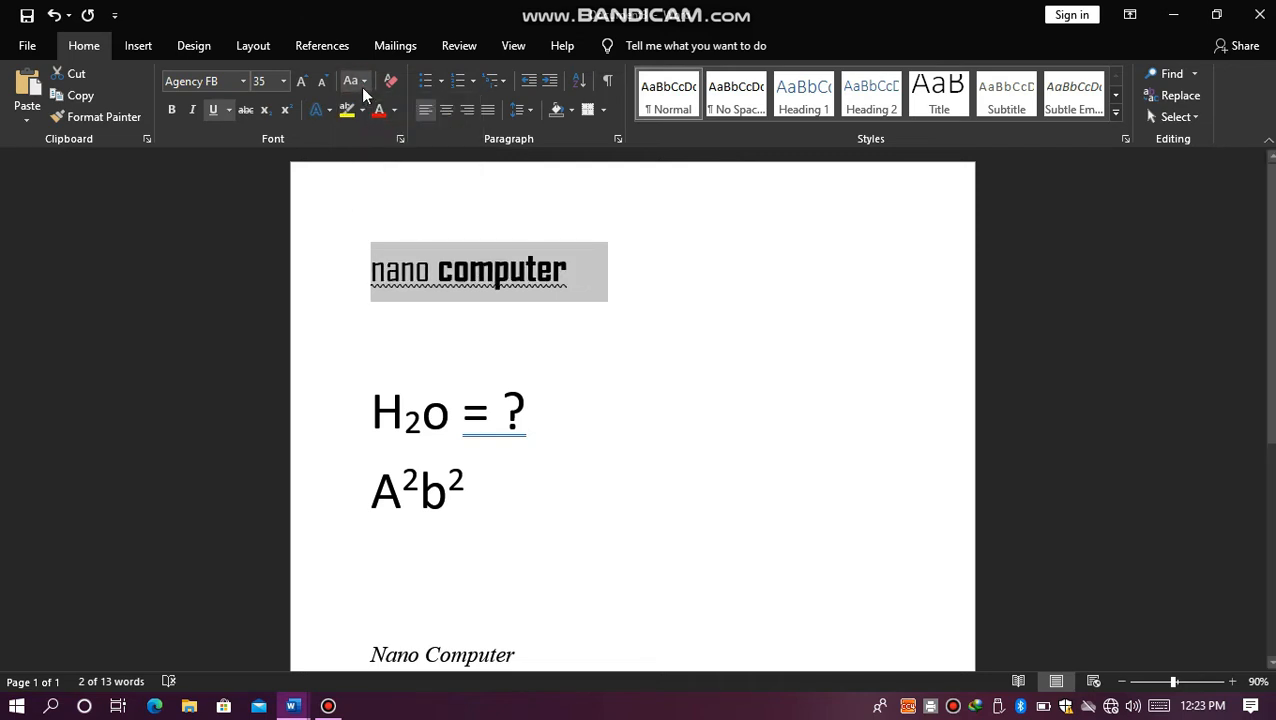
left_click(355, 81)
left_click(376, 106)
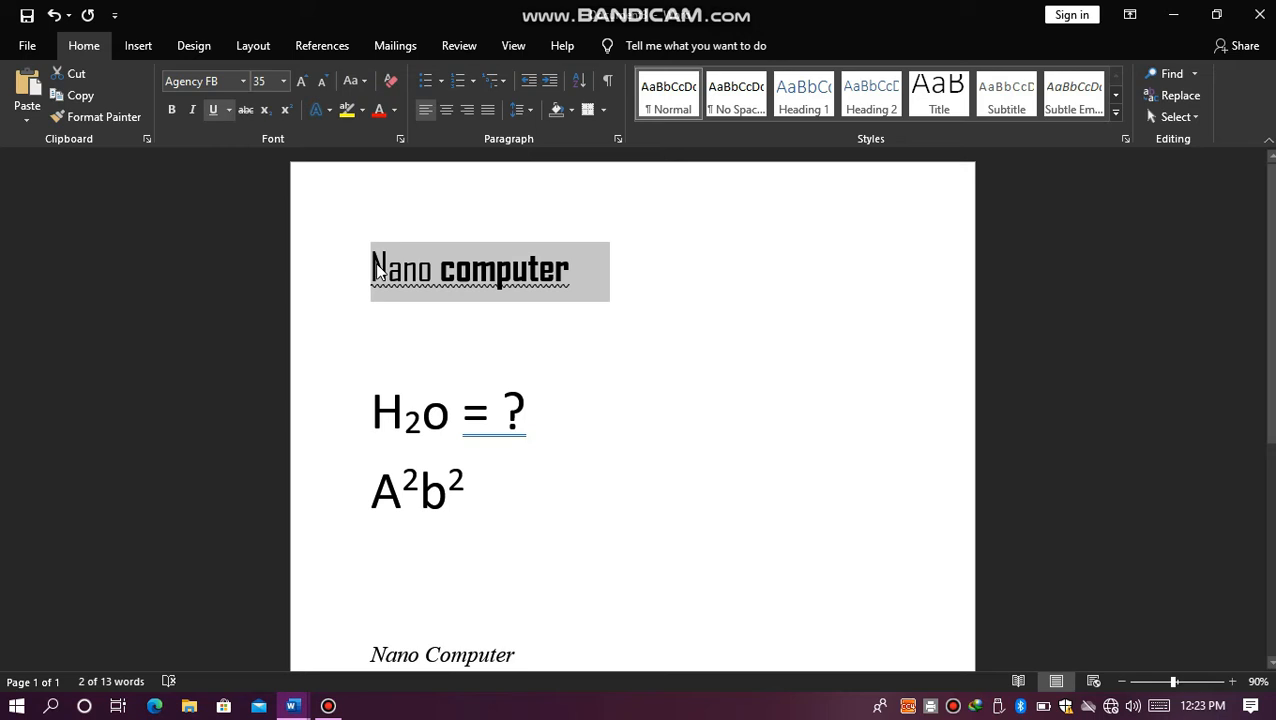
Step: Apply Capitalize Each Word and then tOGGLE cASE to the selected first line
left_click(355, 81)
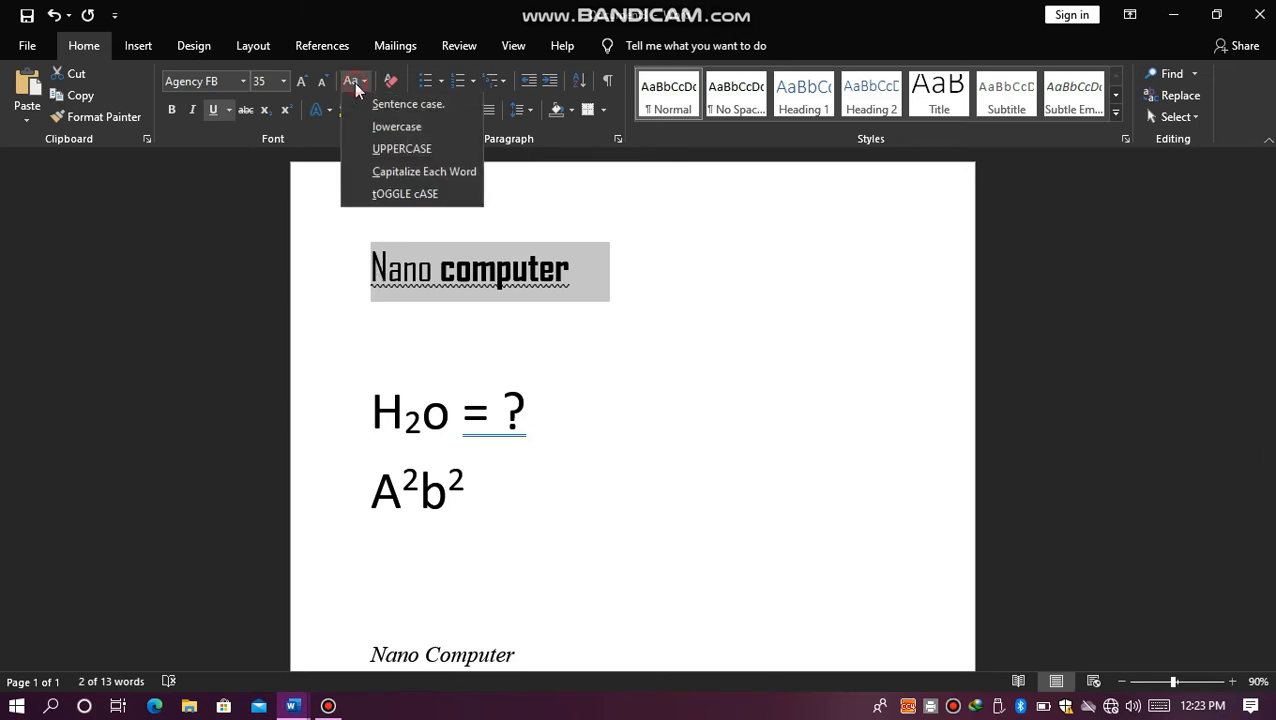
left_click(380, 173)
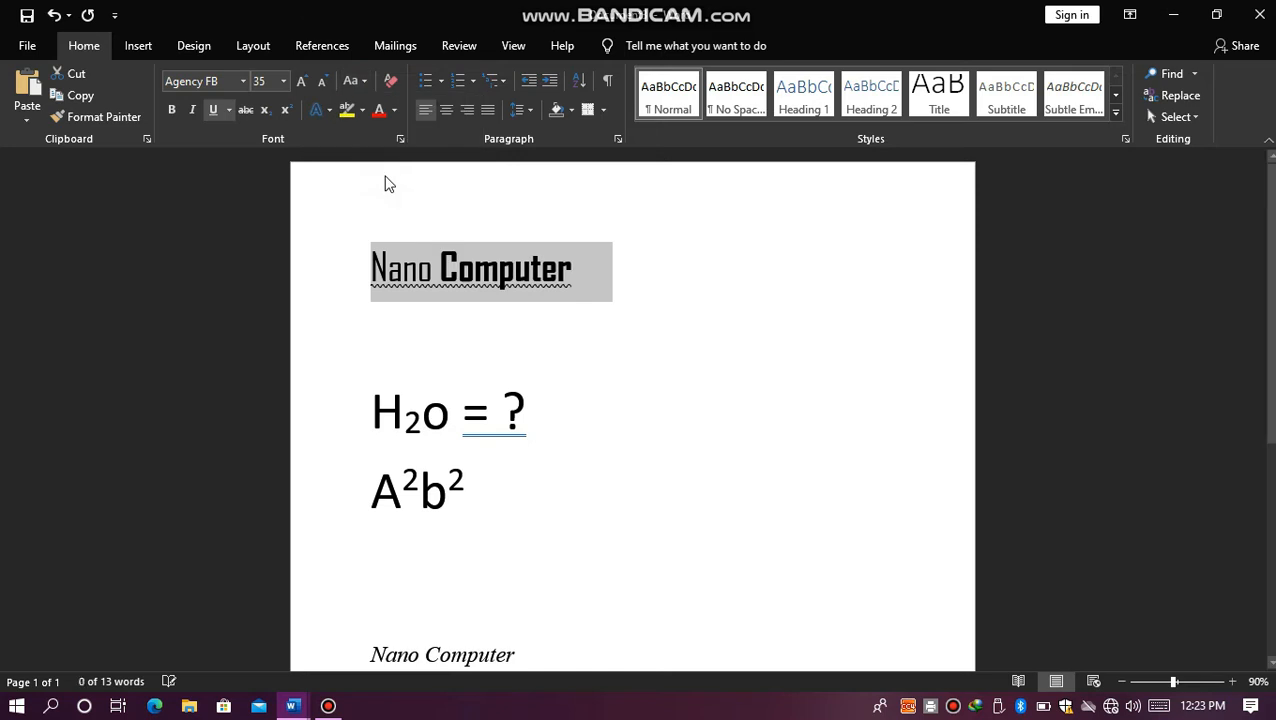
left_click(361, 82)
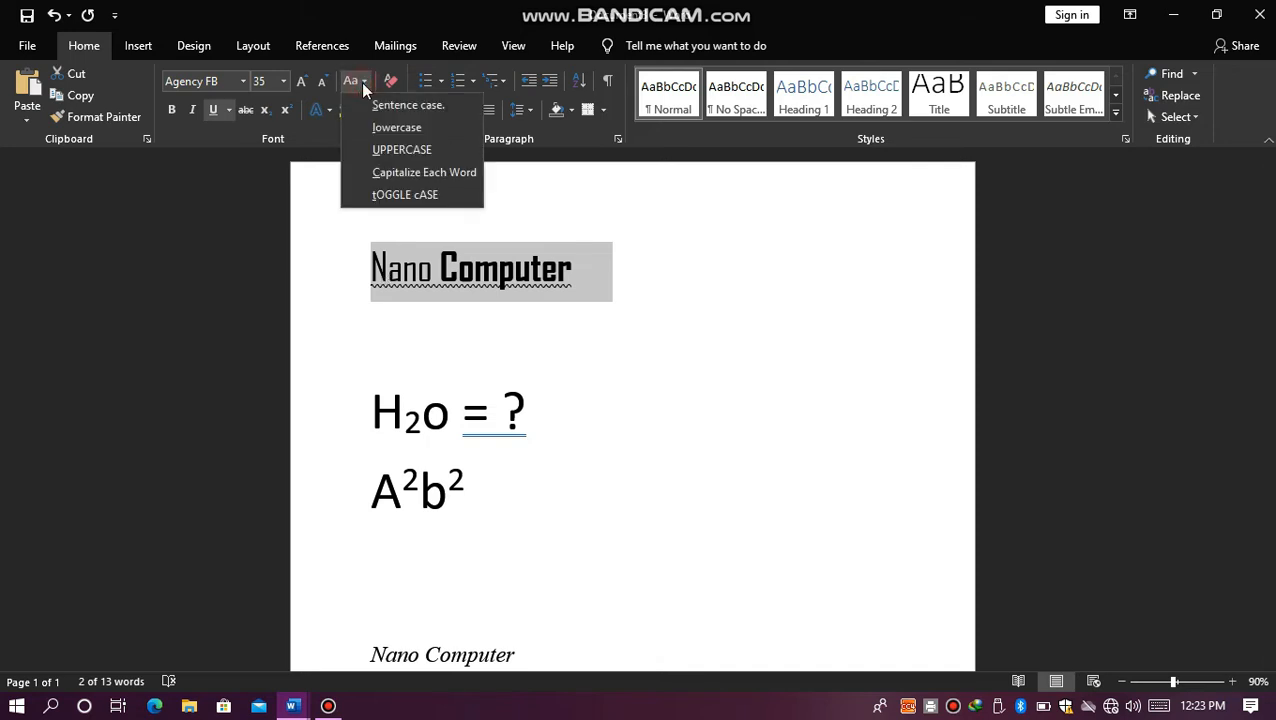
left_click(377, 194)
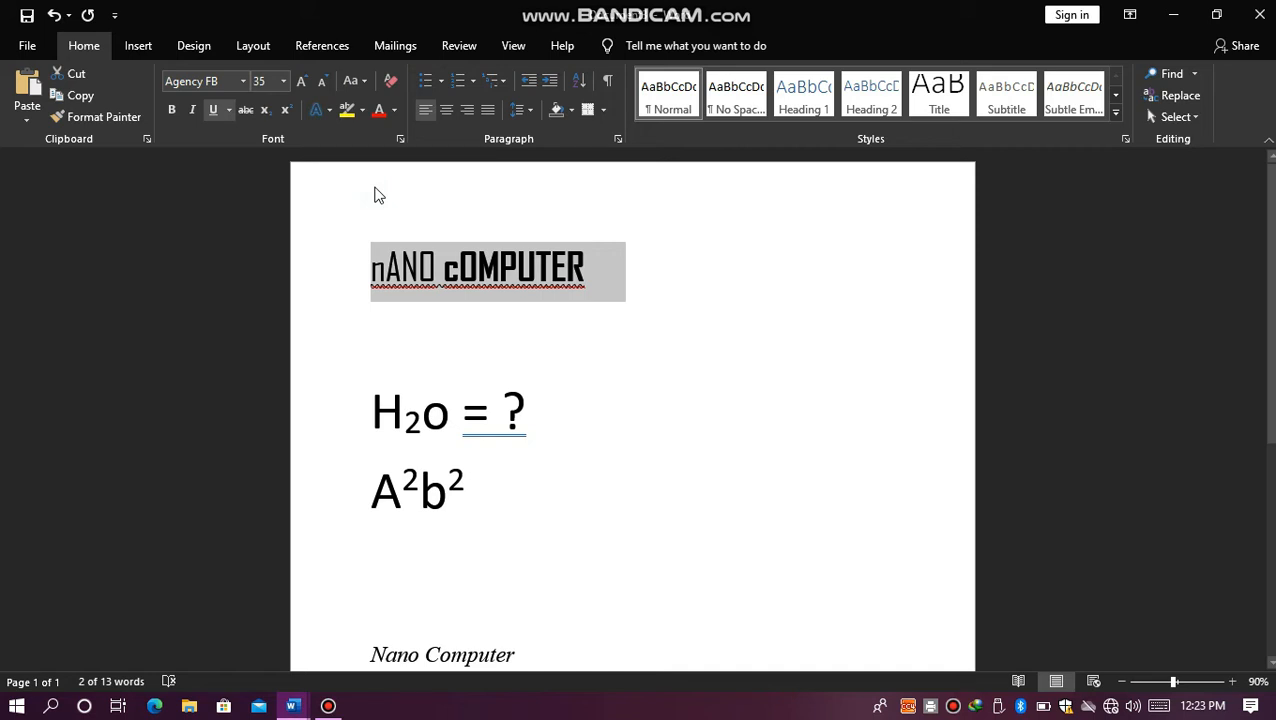
left_click(356, 80)
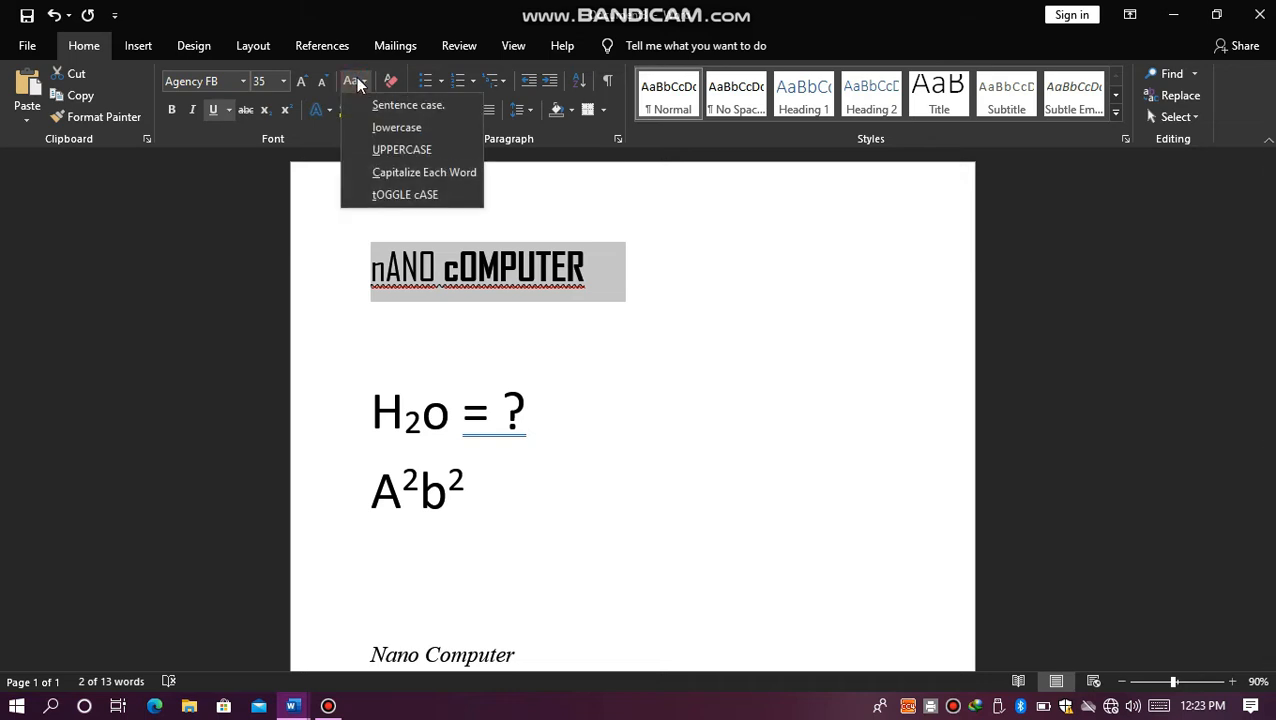
left_click(195, 252)
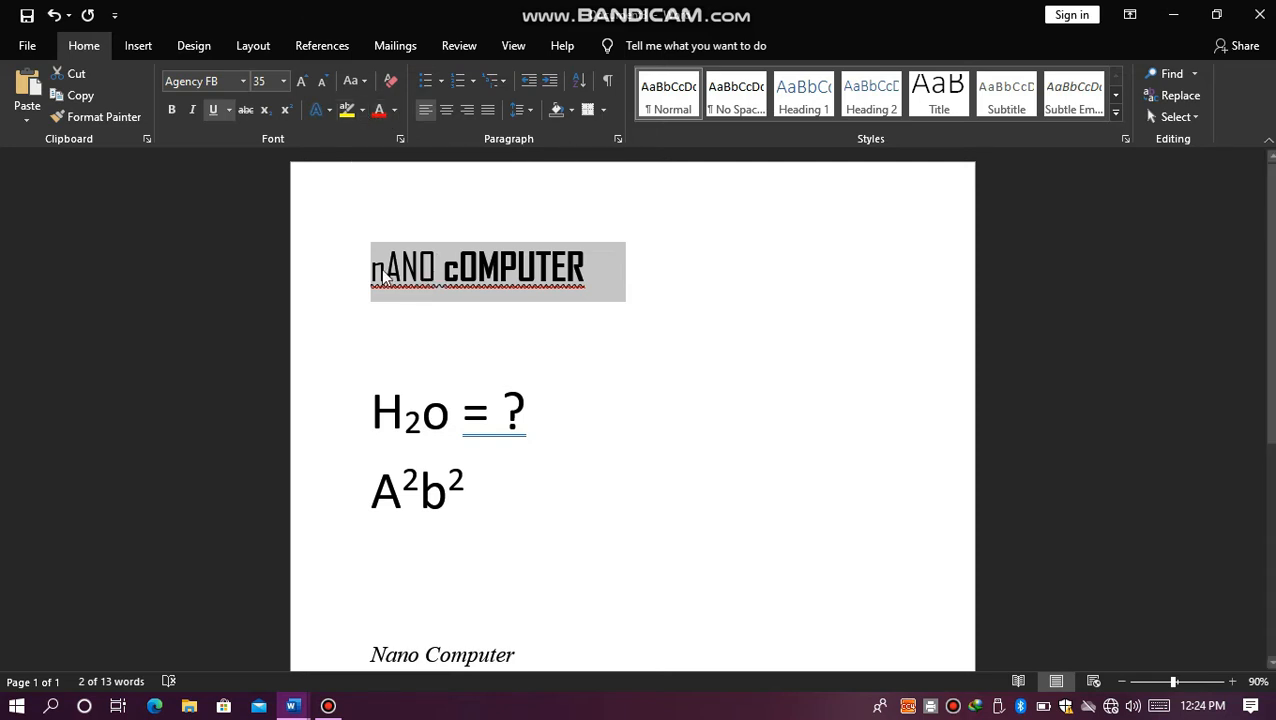
Step: Color the selected first line's text red and deselect it, leaving the cursor after its last word
left_click(379, 112)
left_click(634, 288)
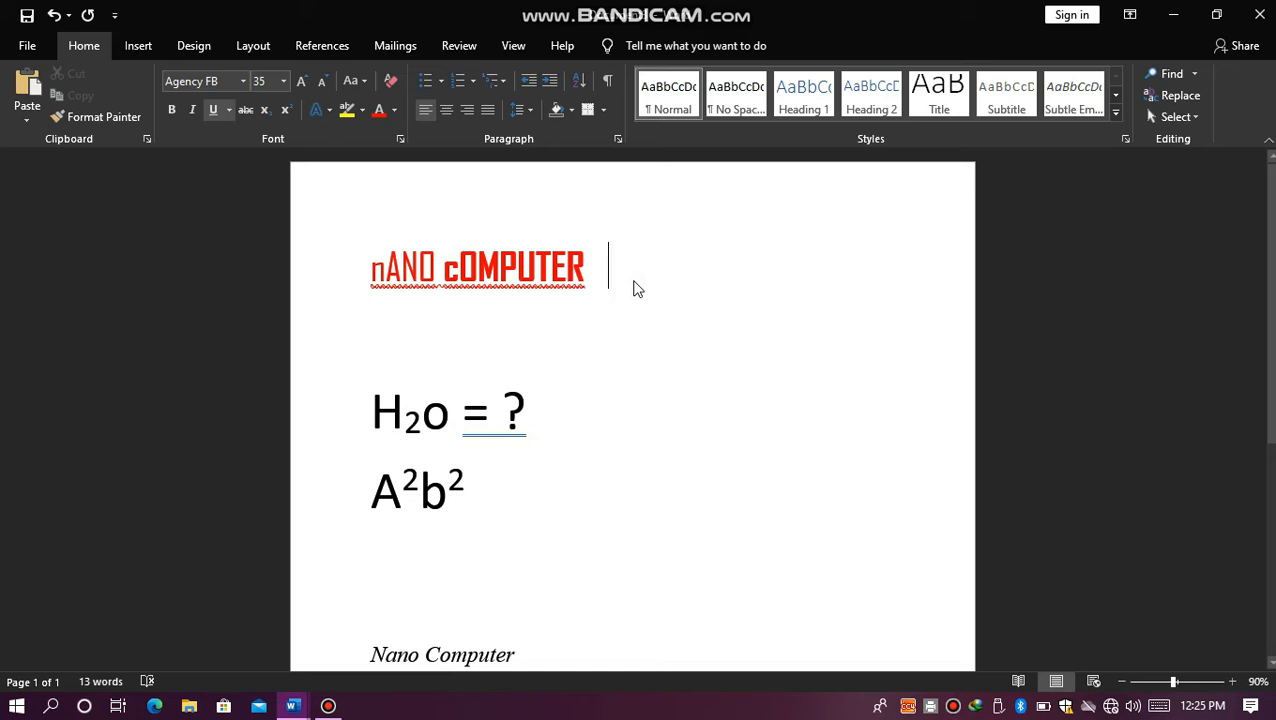
left_click(593, 268)
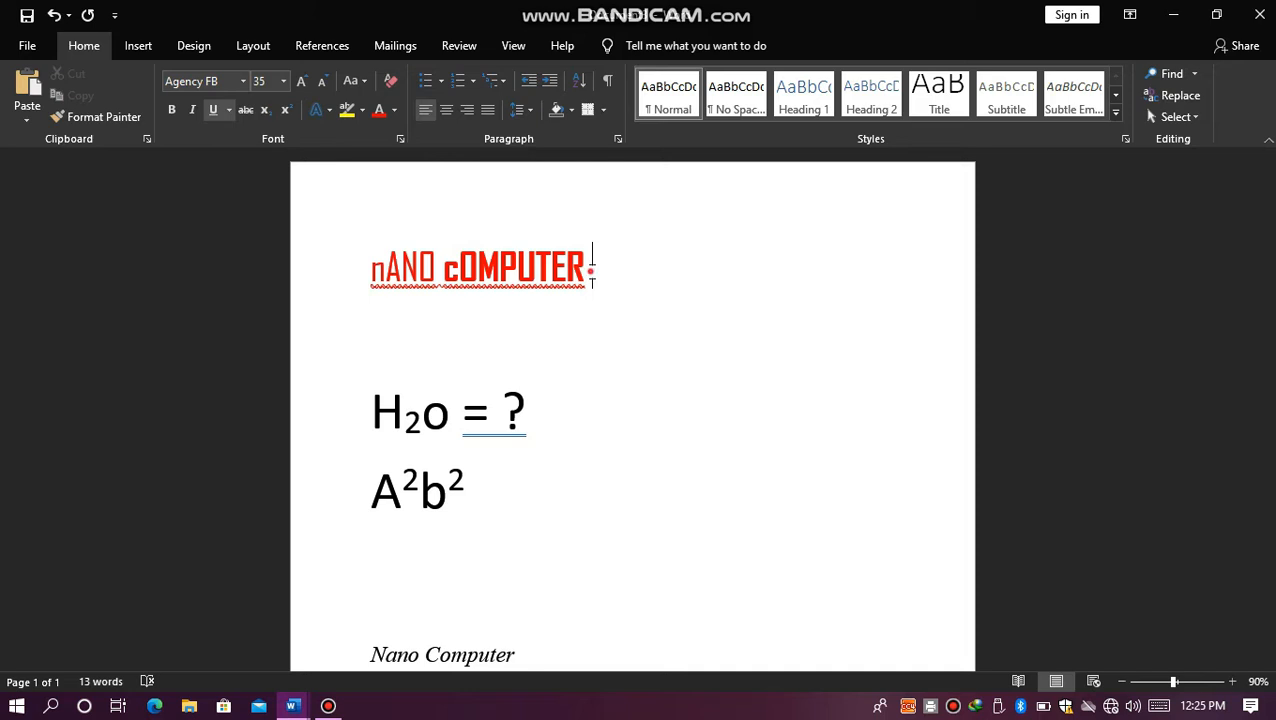
Step: Change the font color of the first line, "nANO cOMPUTER", to the standard dark blue
left_click_drag(590, 265, 375, 258)
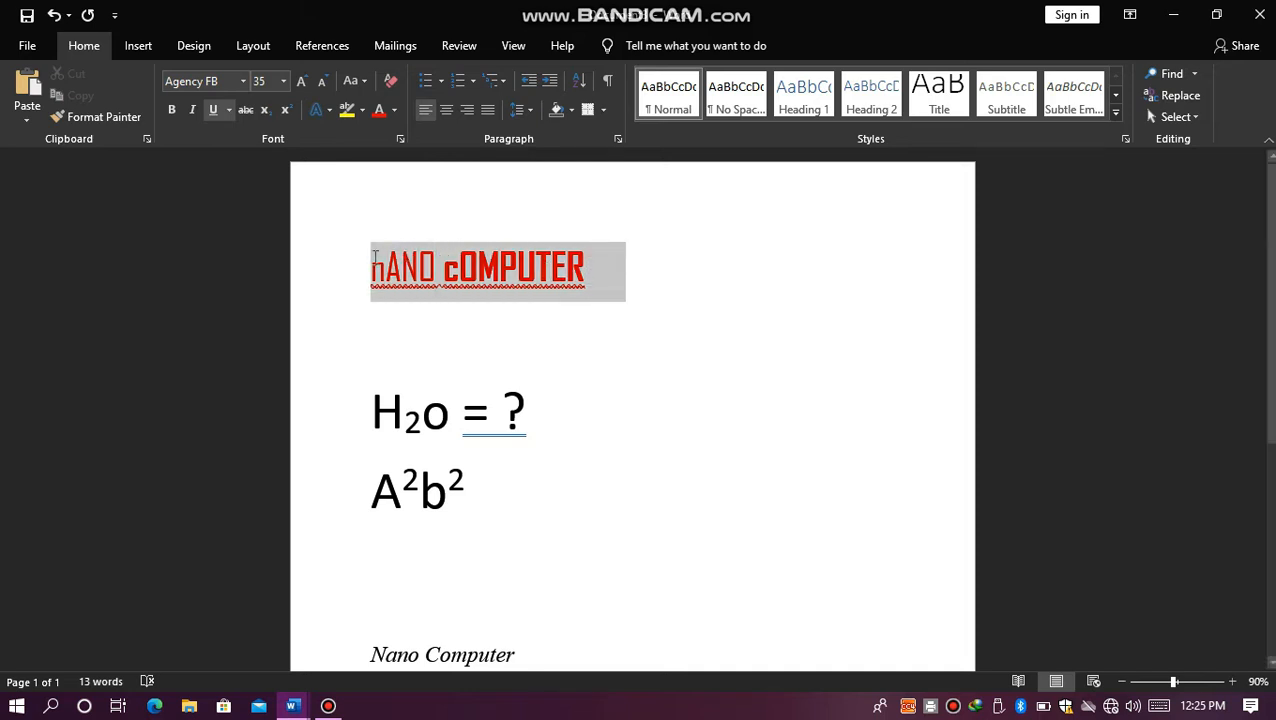
left_click(396, 110)
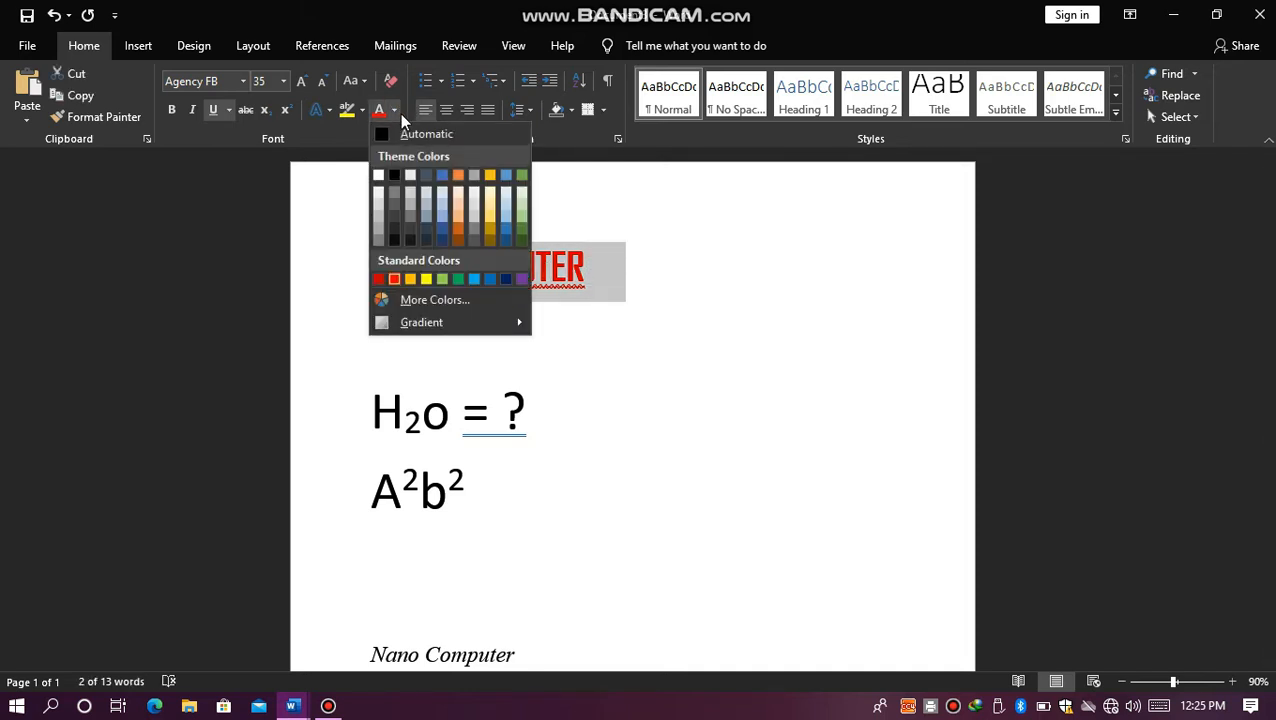
left_click(500, 277)
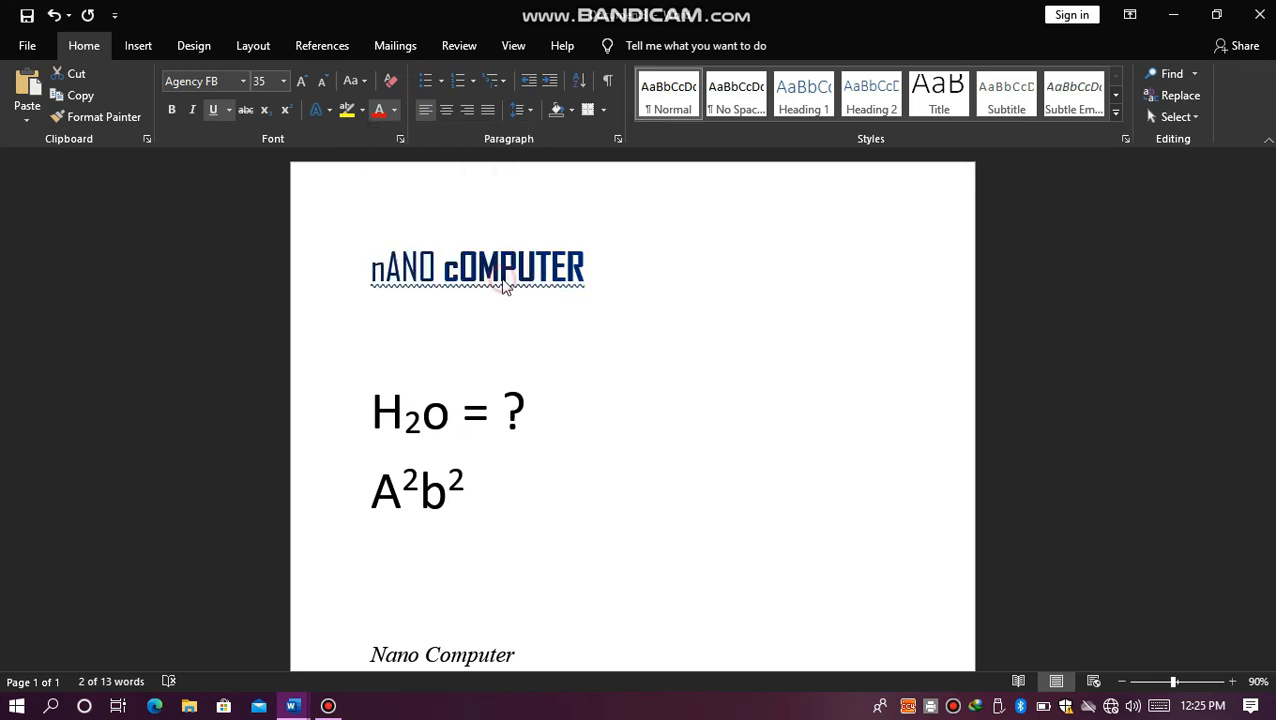
Step: Highlight the dark blue first line in red, leaving out the green highlight
left_click(364, 110)
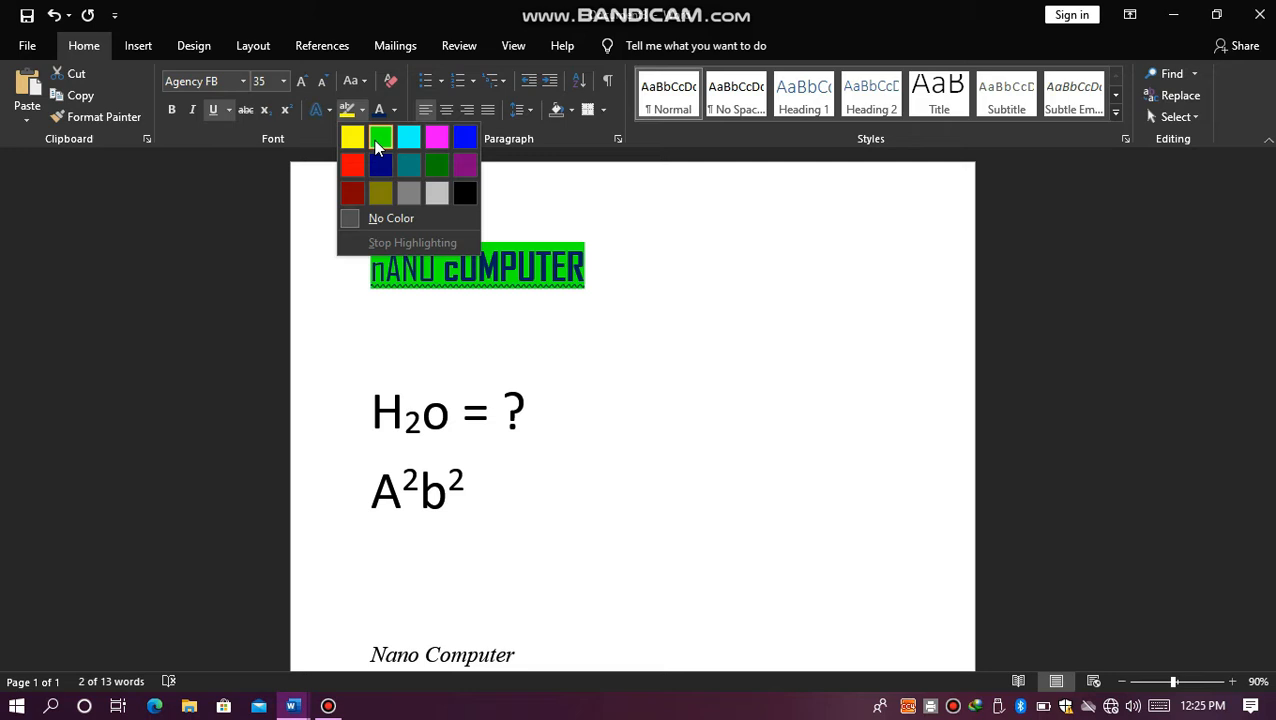
left_click(627, 302)
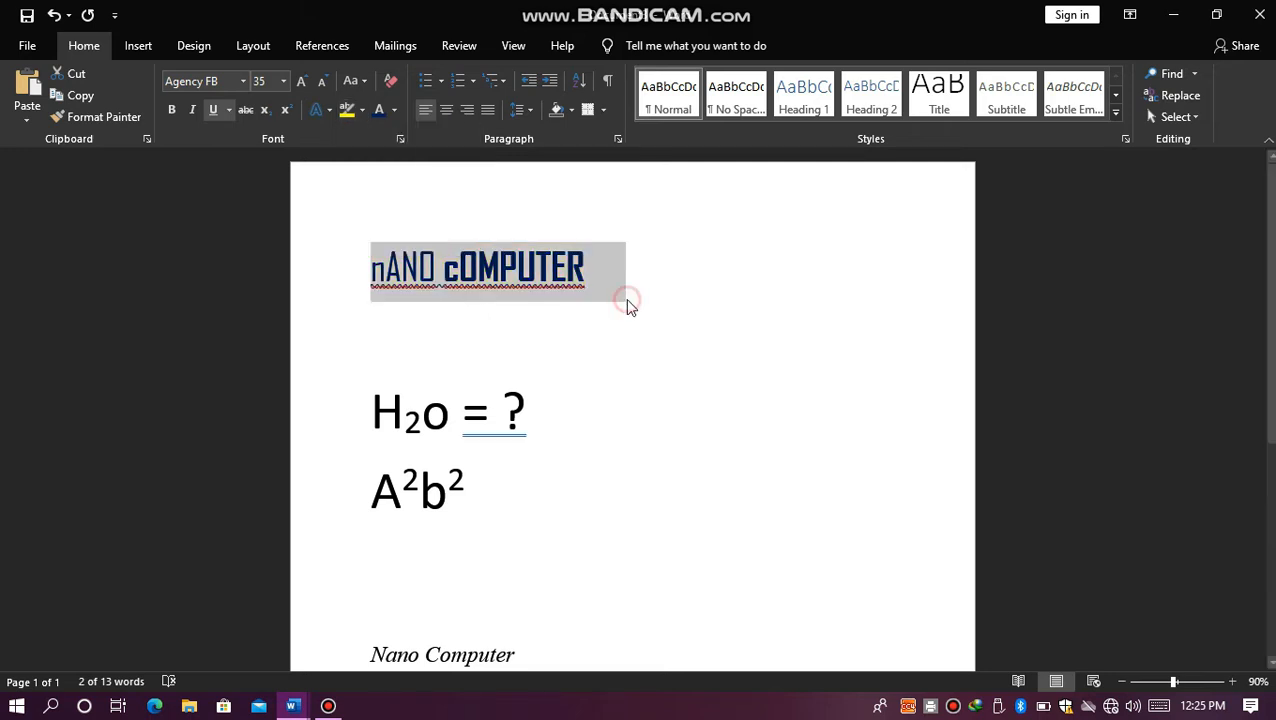
left_click(362, 110)
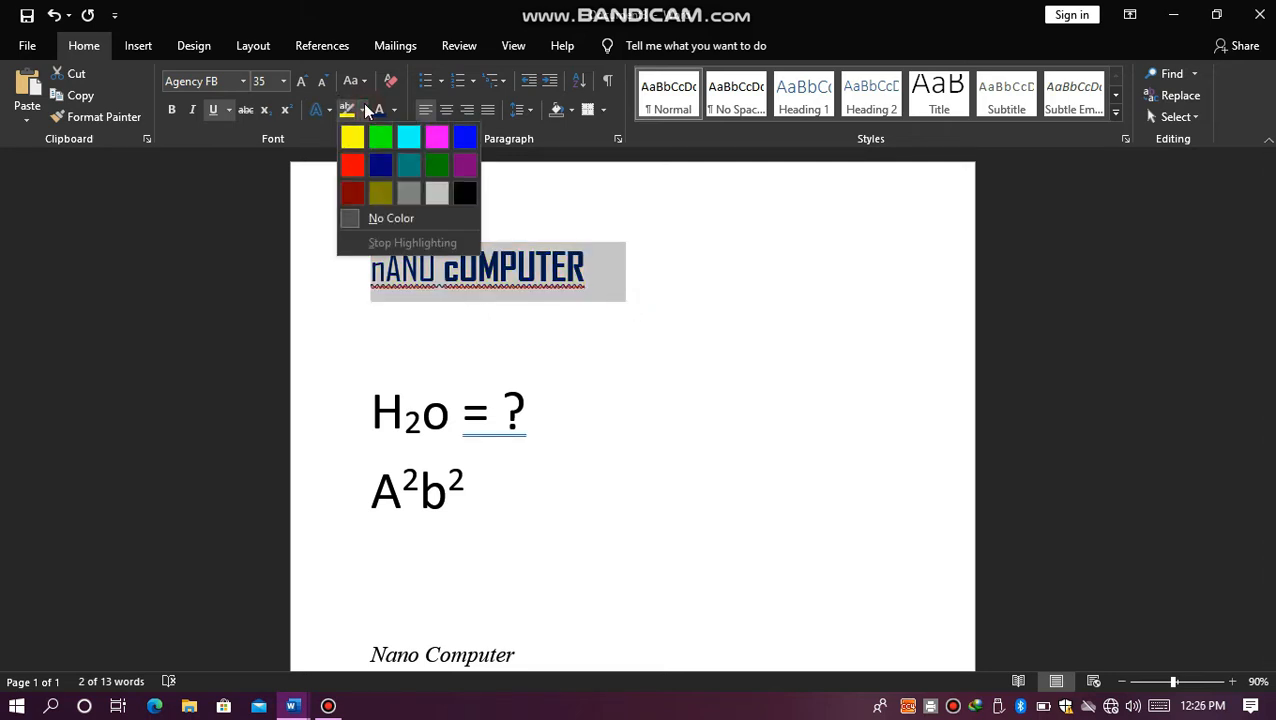
left_click(352, 165)
left_click(359, 157)
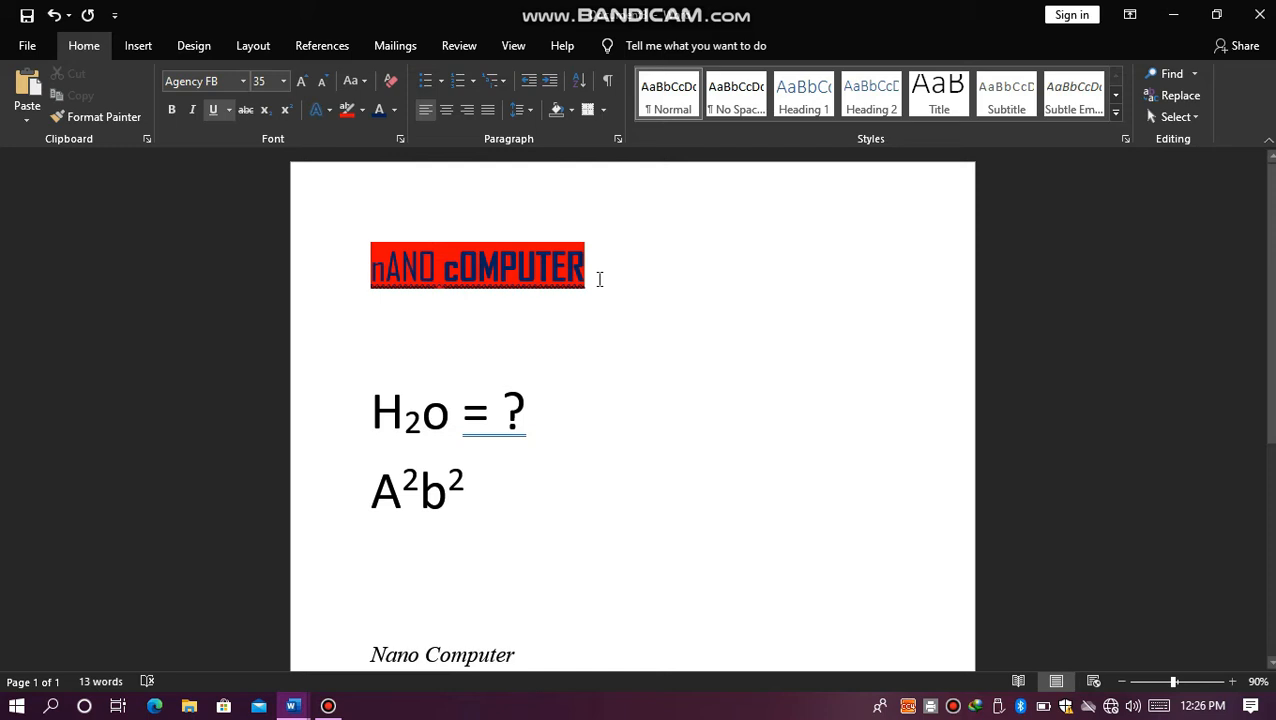
Step: Copy the first line's formatting onto the "H2o = ?" line with Format Painter
left_click_drag(598, 279, 320, 280)
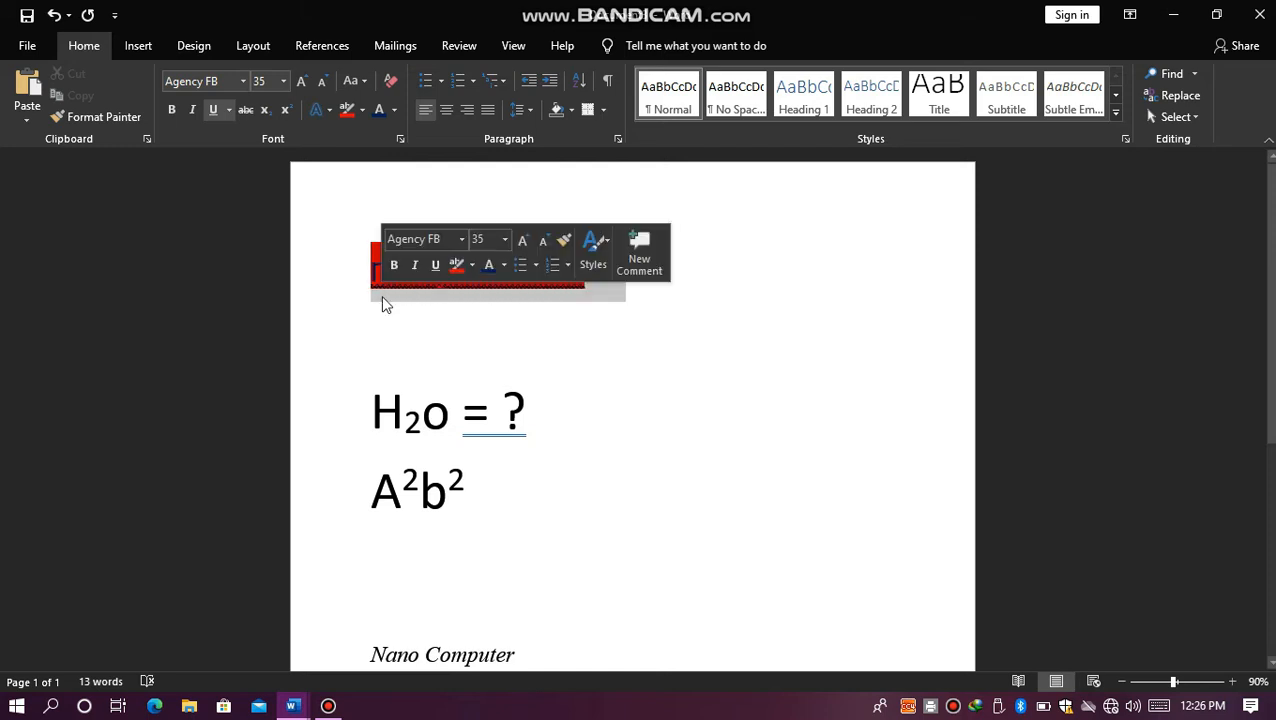
left_click(104, 125)
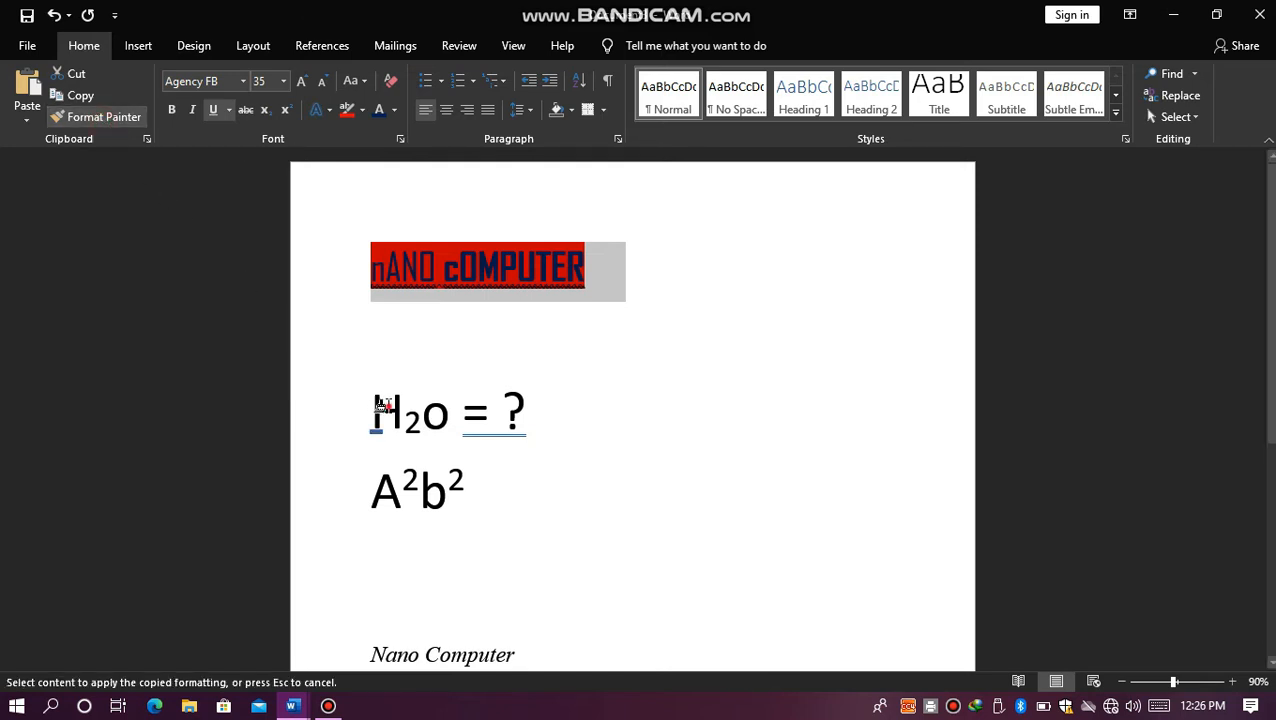
mouse_move(377, 410)
left_mouse_down()
mouse_move(464, 415)
mouse_move(540, 400)
left_mouse_up()
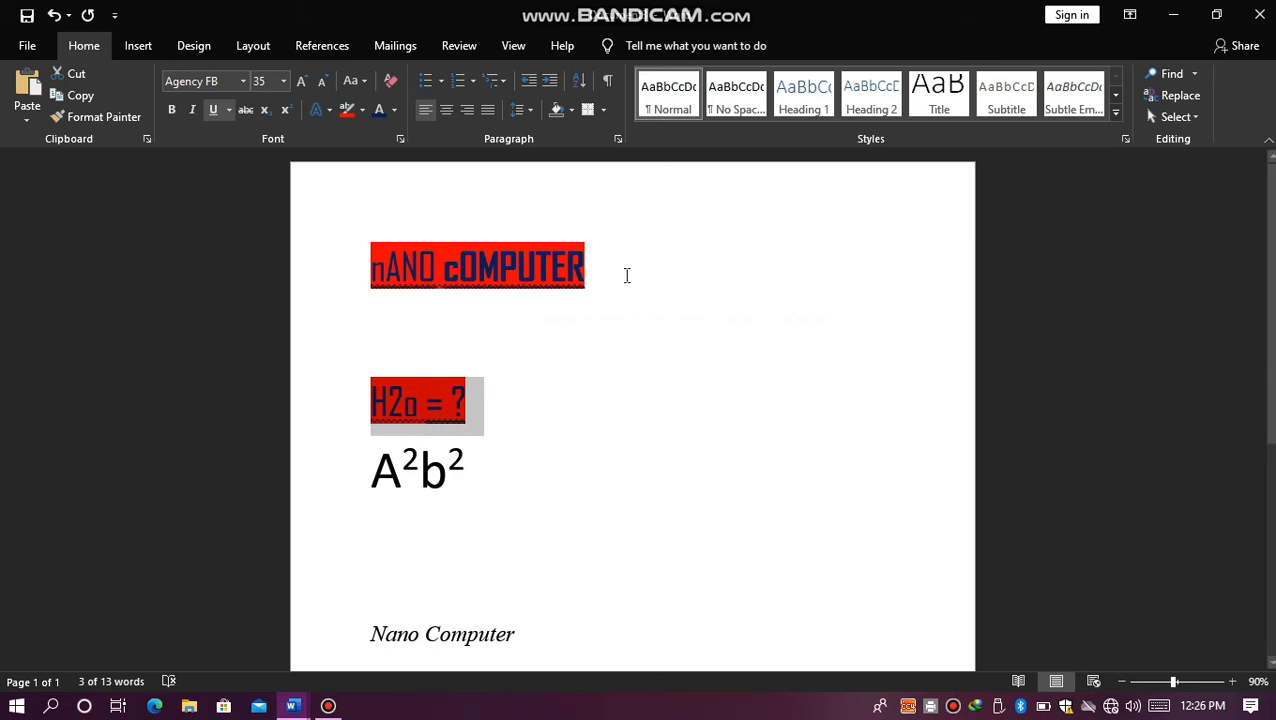
Step: Undo the copied formatting and the first line's highlight, color and toggled case changes, and clear the selection
key("ctrl+z")
left_click_drag(618, 255, 611, 354)
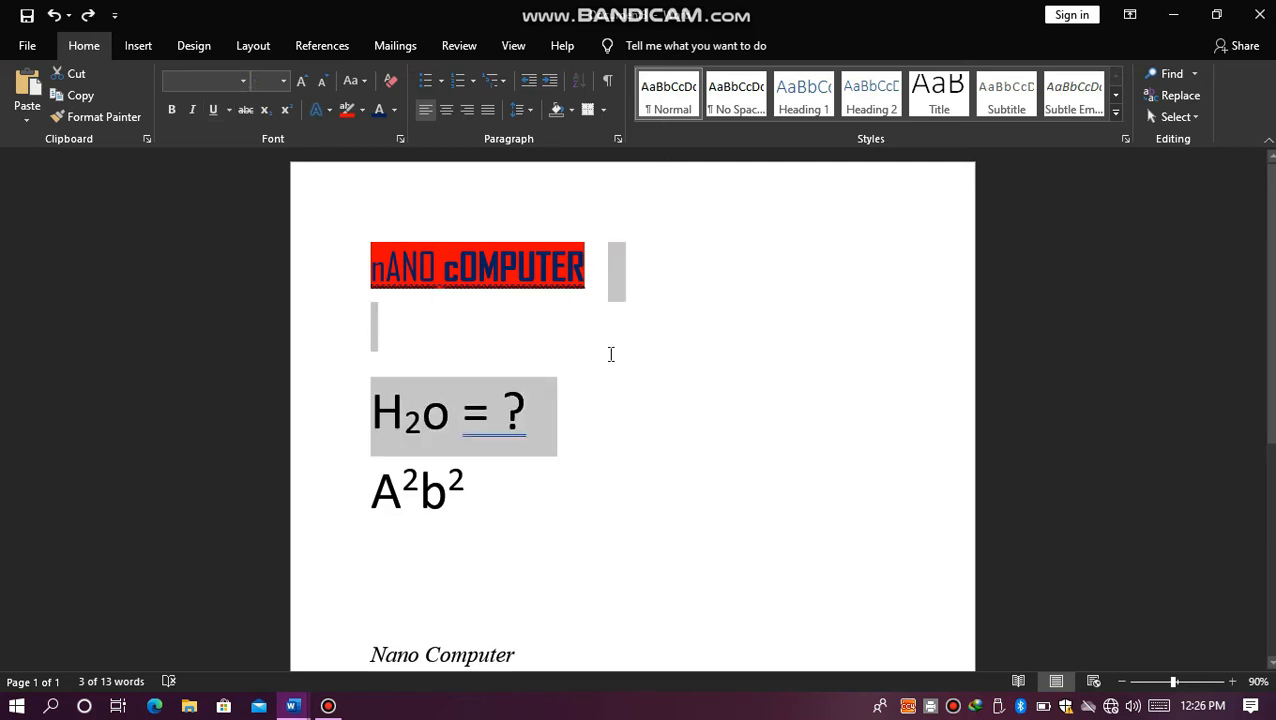
key("ctrl+z")
key("ctrl+z")
key("ctrl+z")
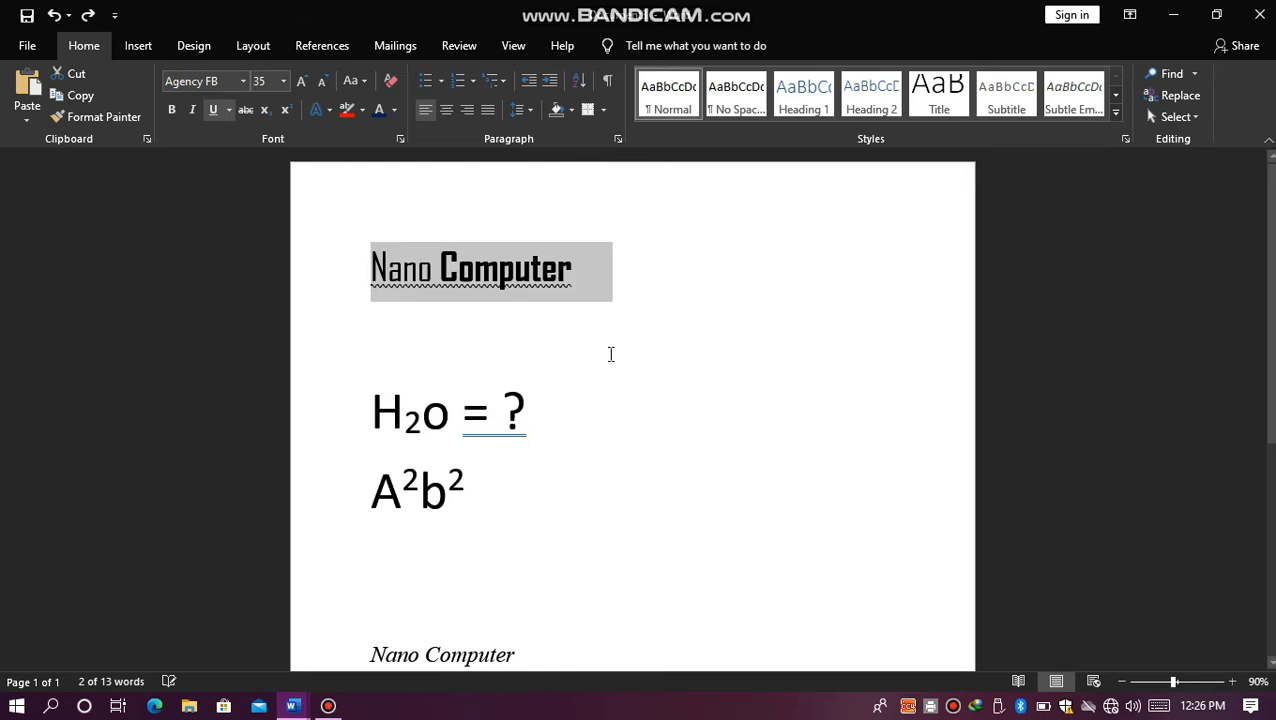
left_click(611, 354)
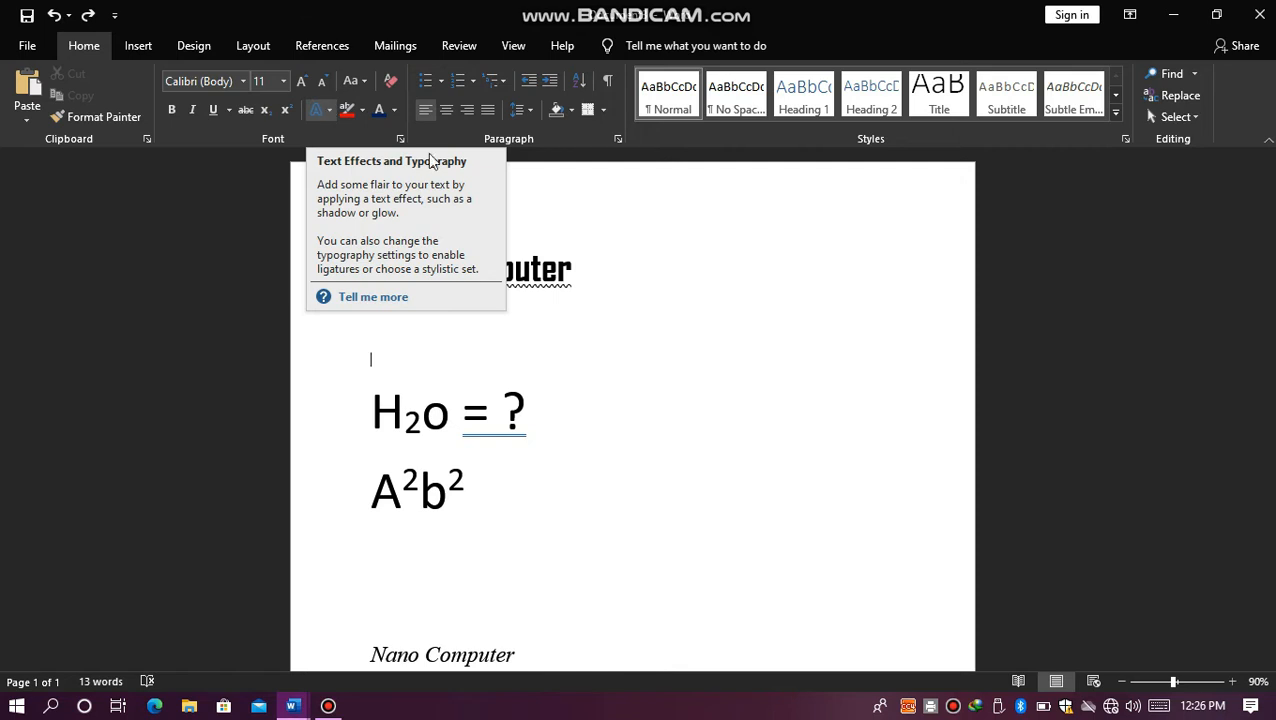
Step: Apply the black shadowed text effect to the first "Nano Computer" line and enlarge it to font size 80
left_click(648, 271)
left_click_drag(648, 271, 366, 272)
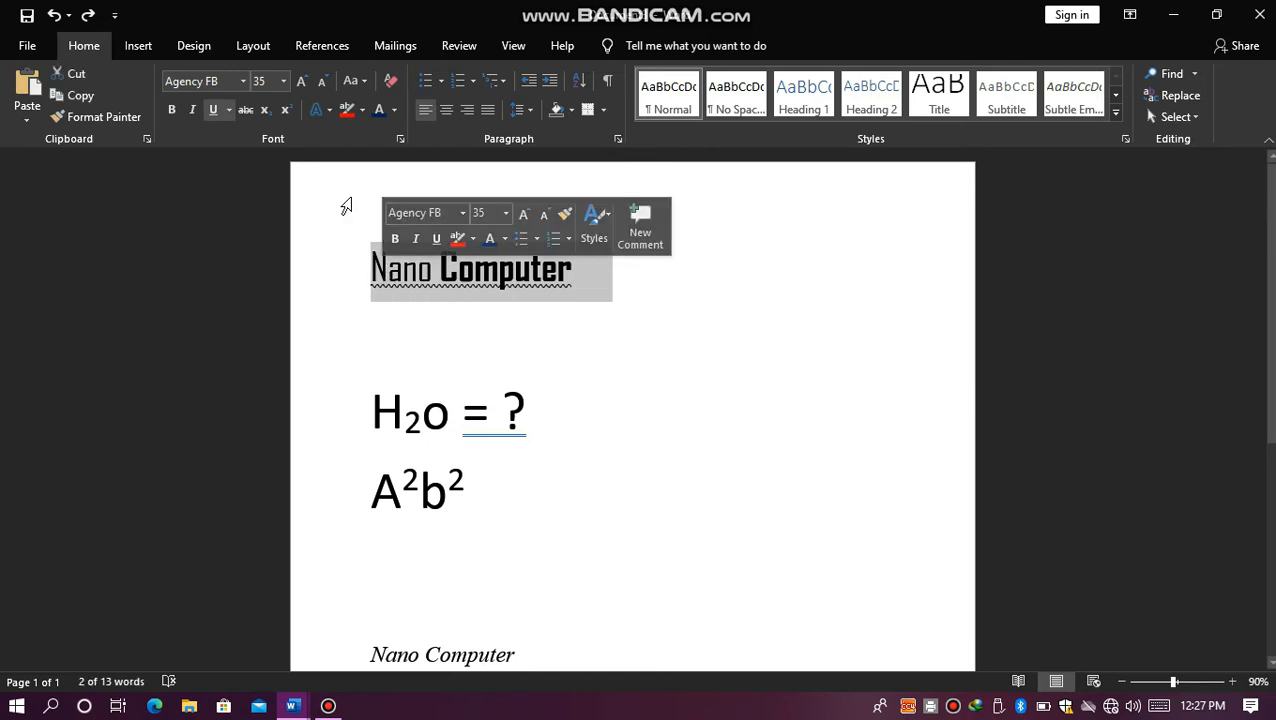
left_click(328, 110)
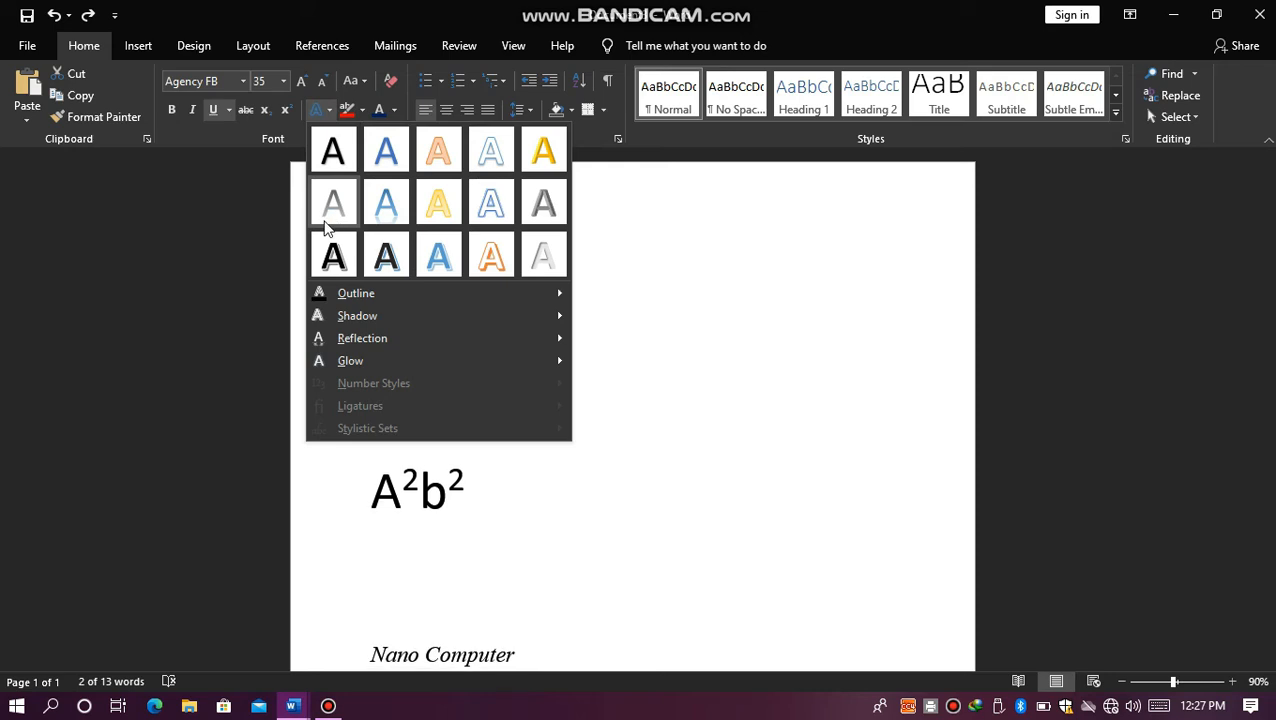
left_click(330, 260)
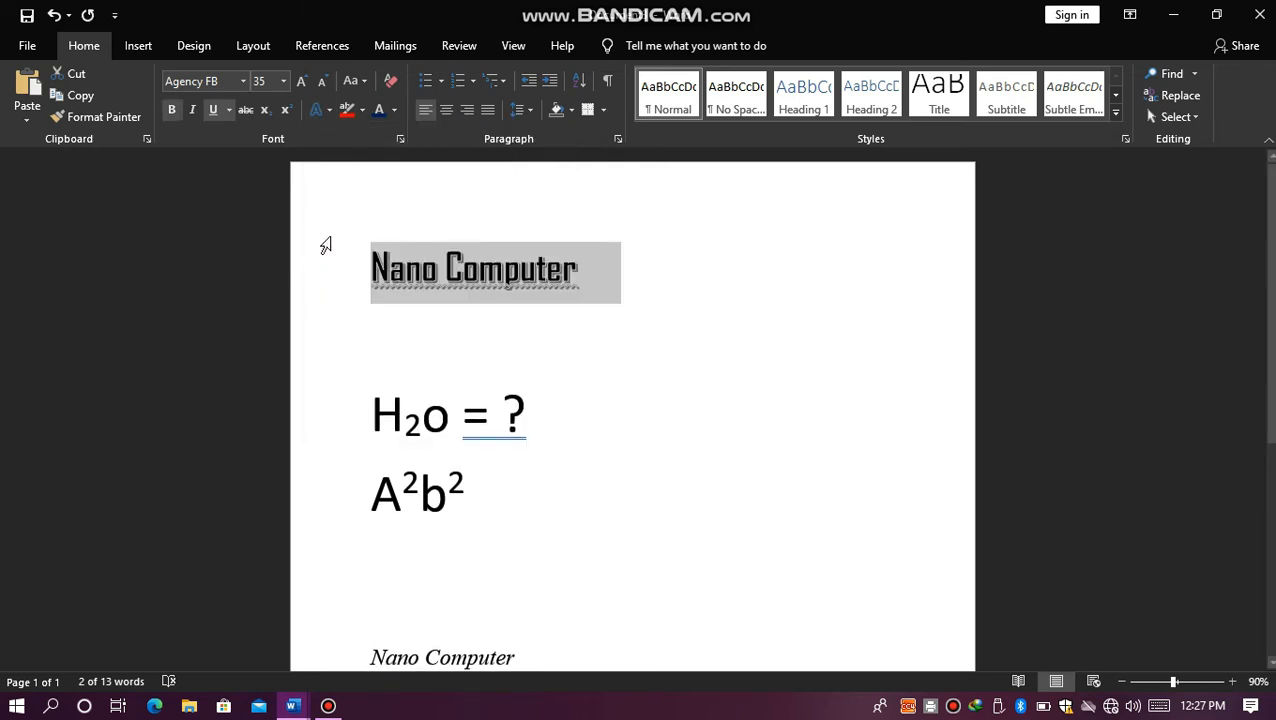
left_click(305, 82)
left_click(306, 82)
left_click(306, 82)
left_click(306, 82)
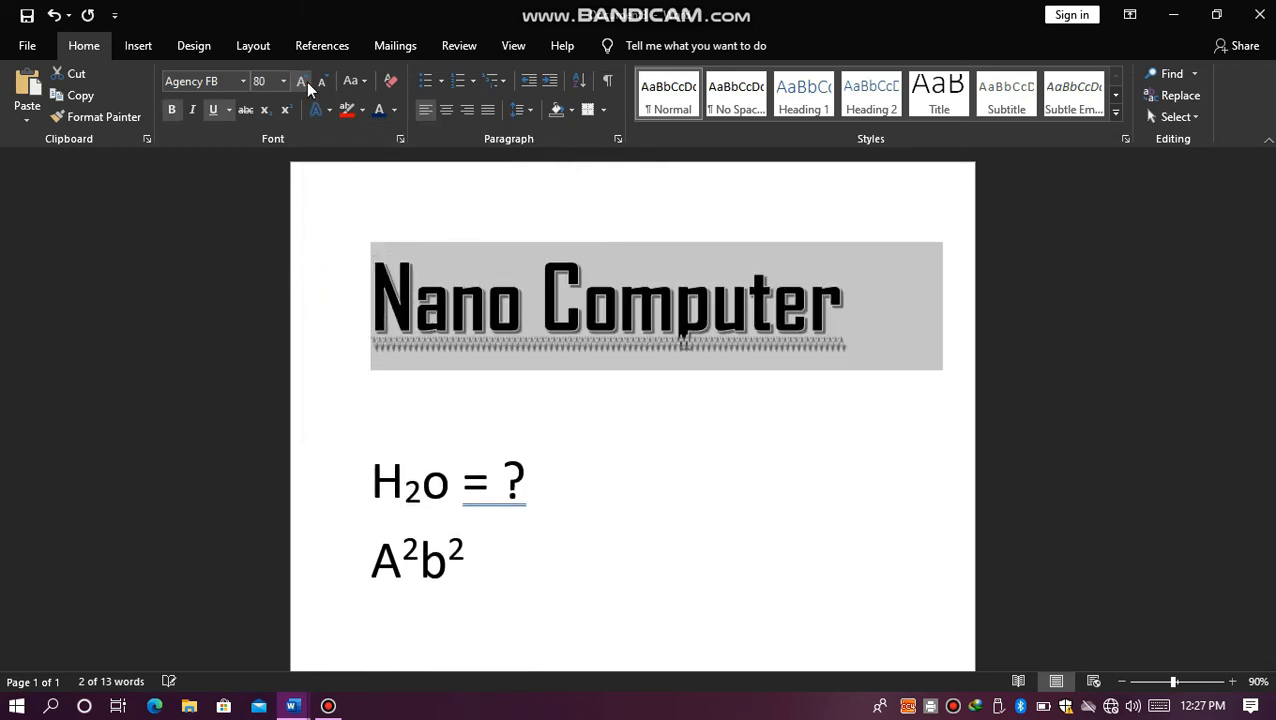
left_click(306, 82)
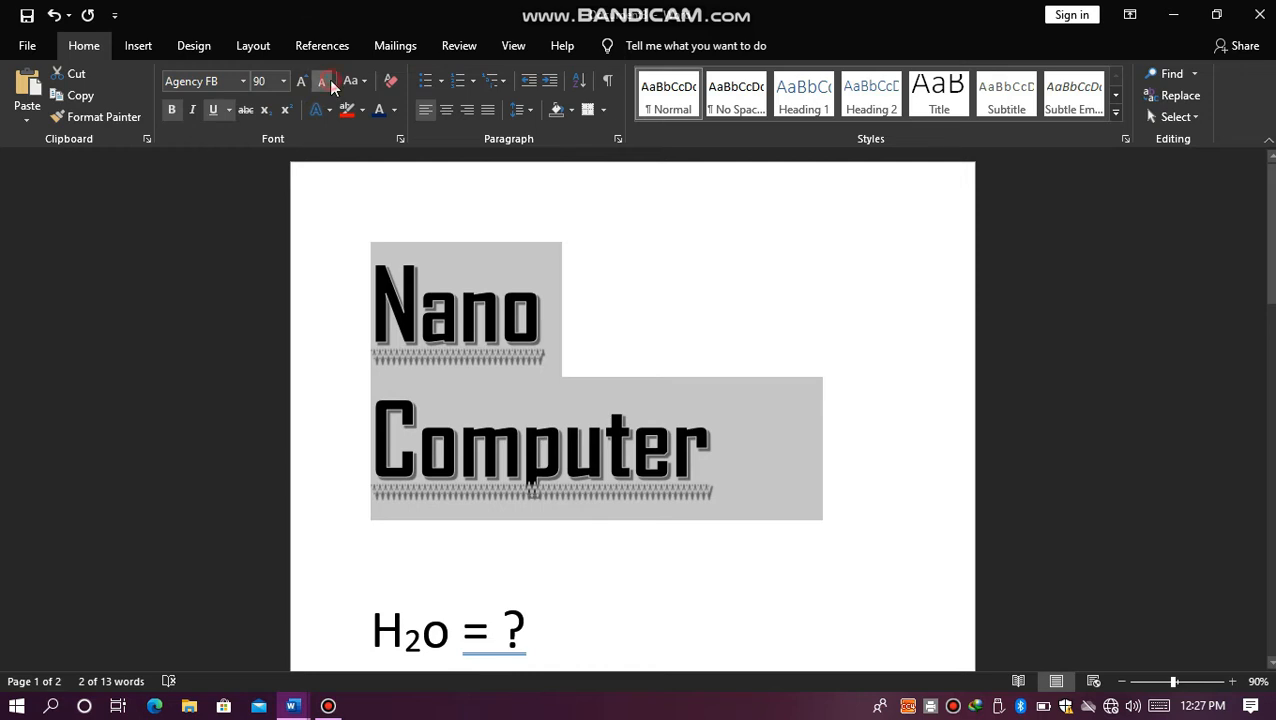
left_click(329, 81)
Step: Switch the first line to the orange outlined text effect and reduce its font size to 48
left_click(322, 112)
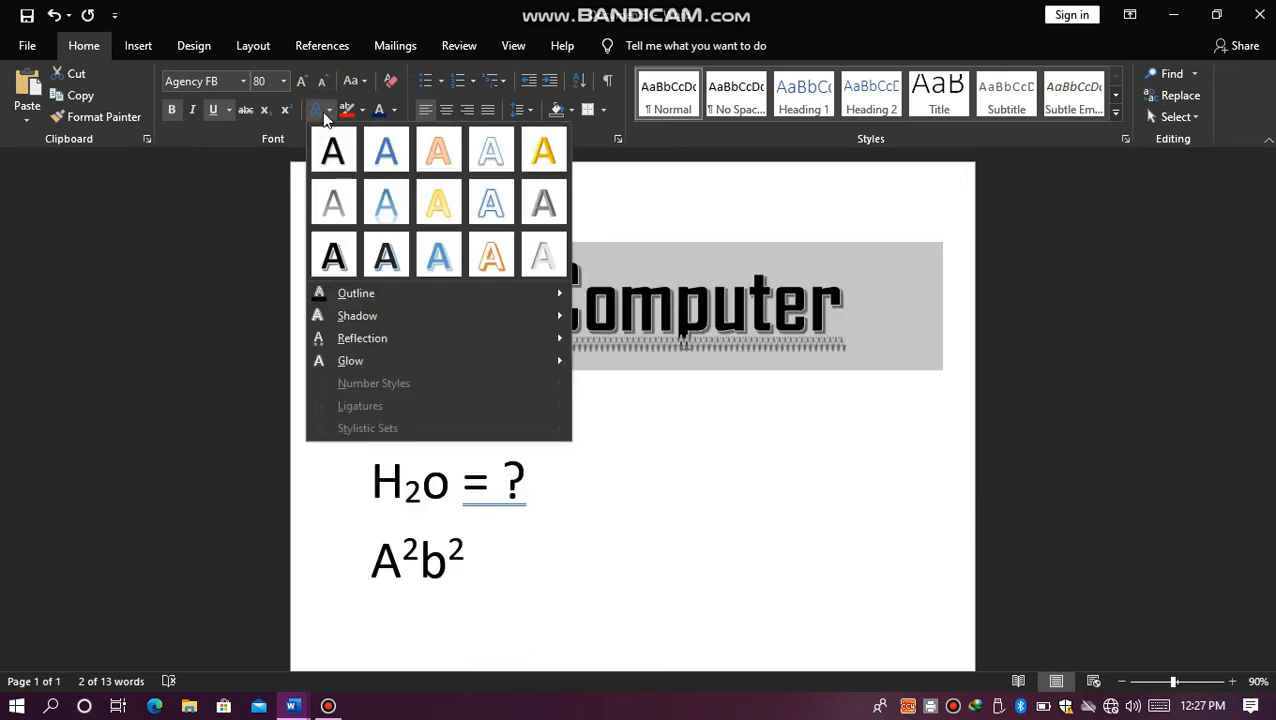
left_click(492, 255)
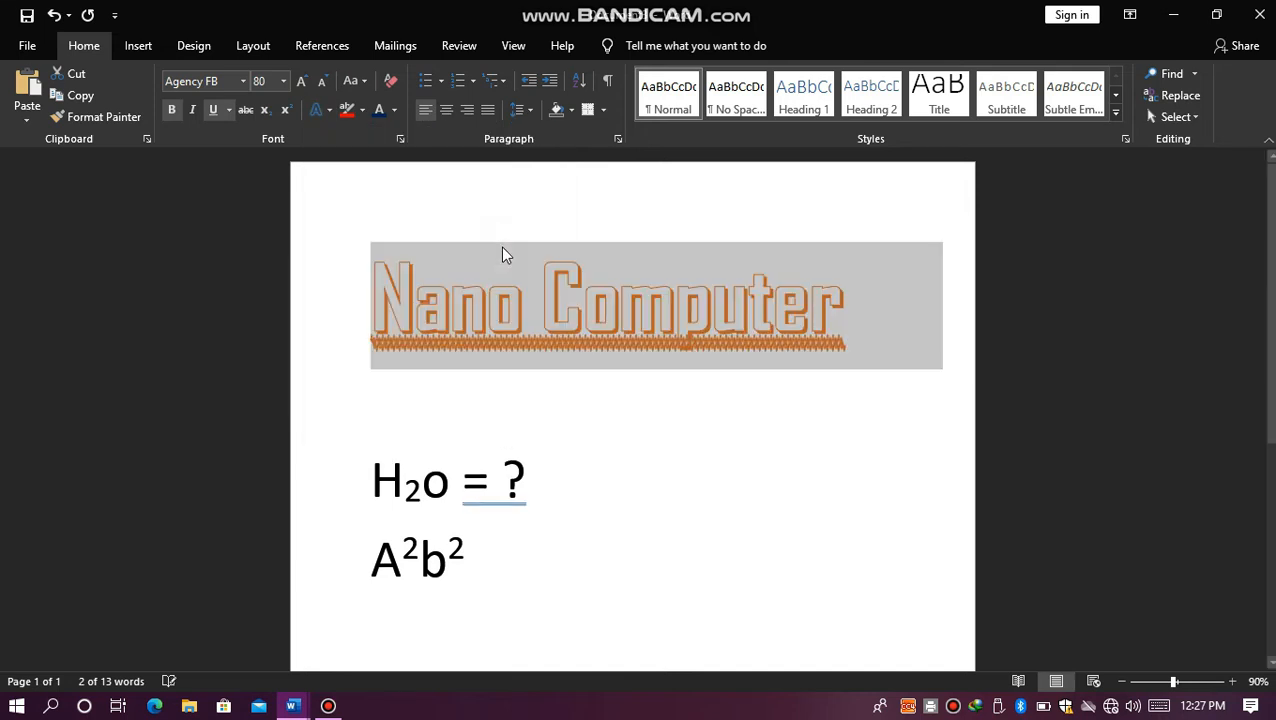
left_click(323, 80)
left_click(323, 80)
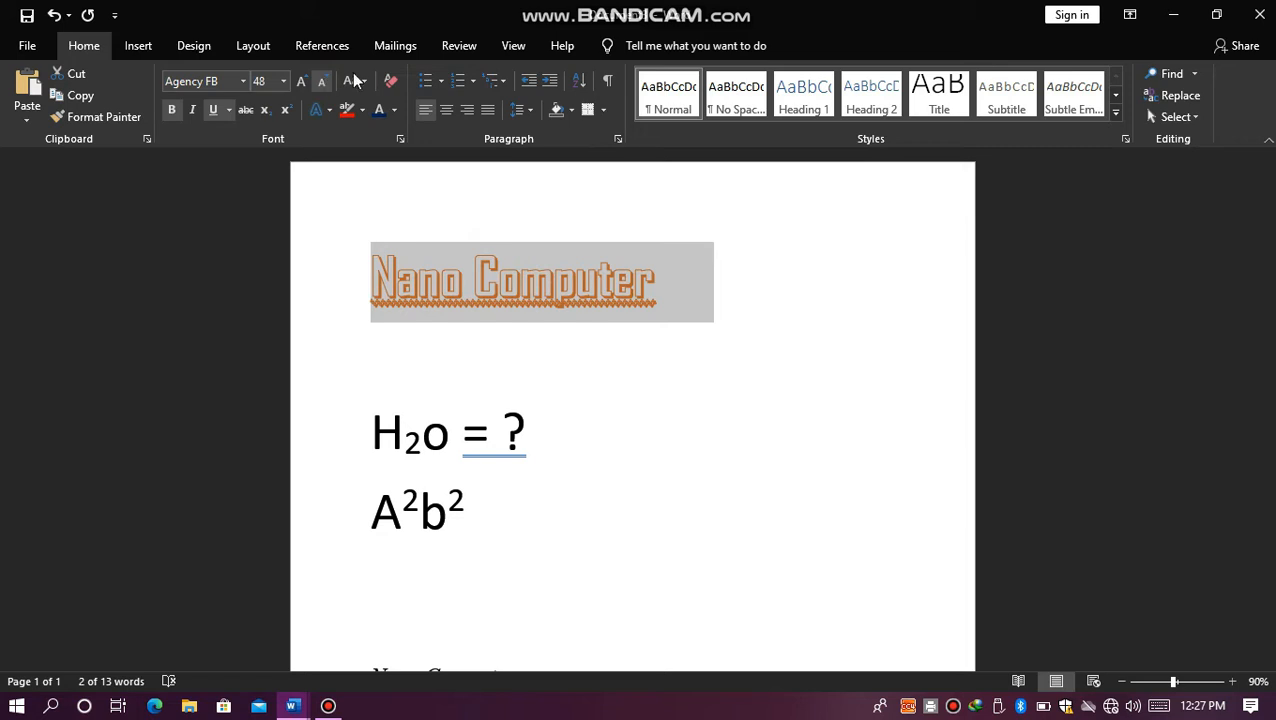
Step: Align the "Nano Computer" heading to the center, the right margin and the left margin in turn
left_click(446, 111)
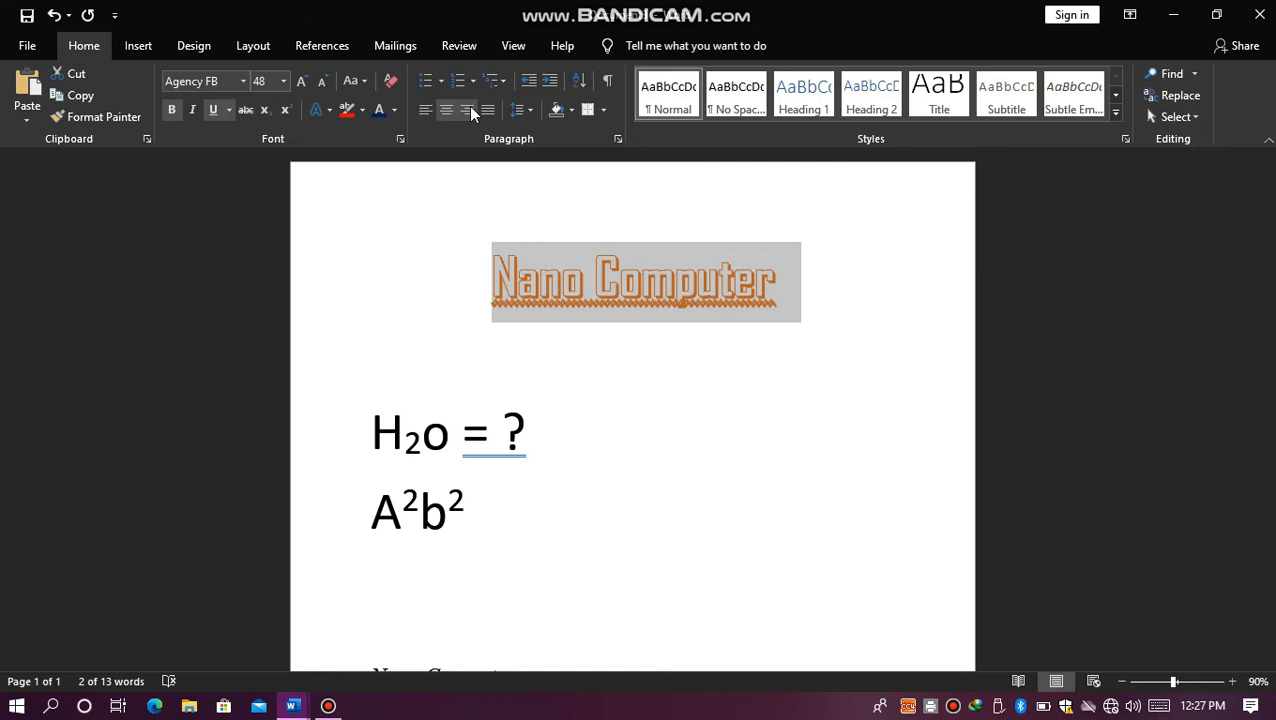
left_click(472, 113)
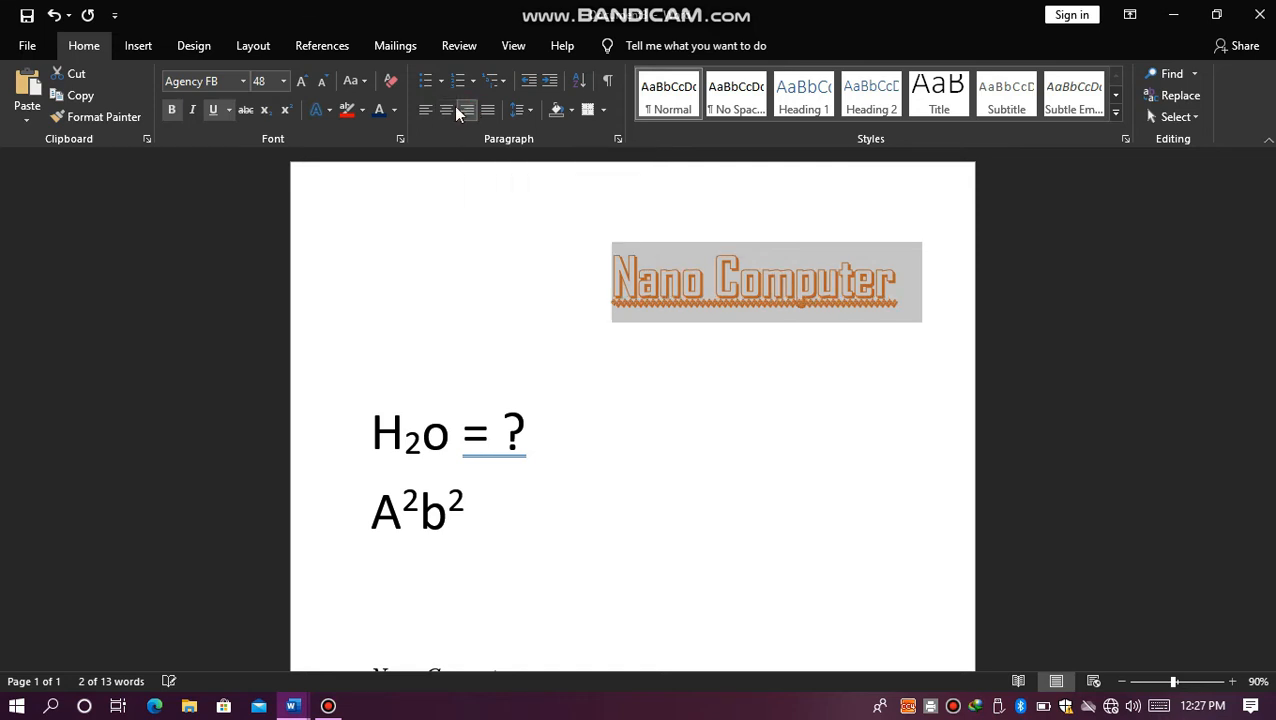
left_click(424, 112)
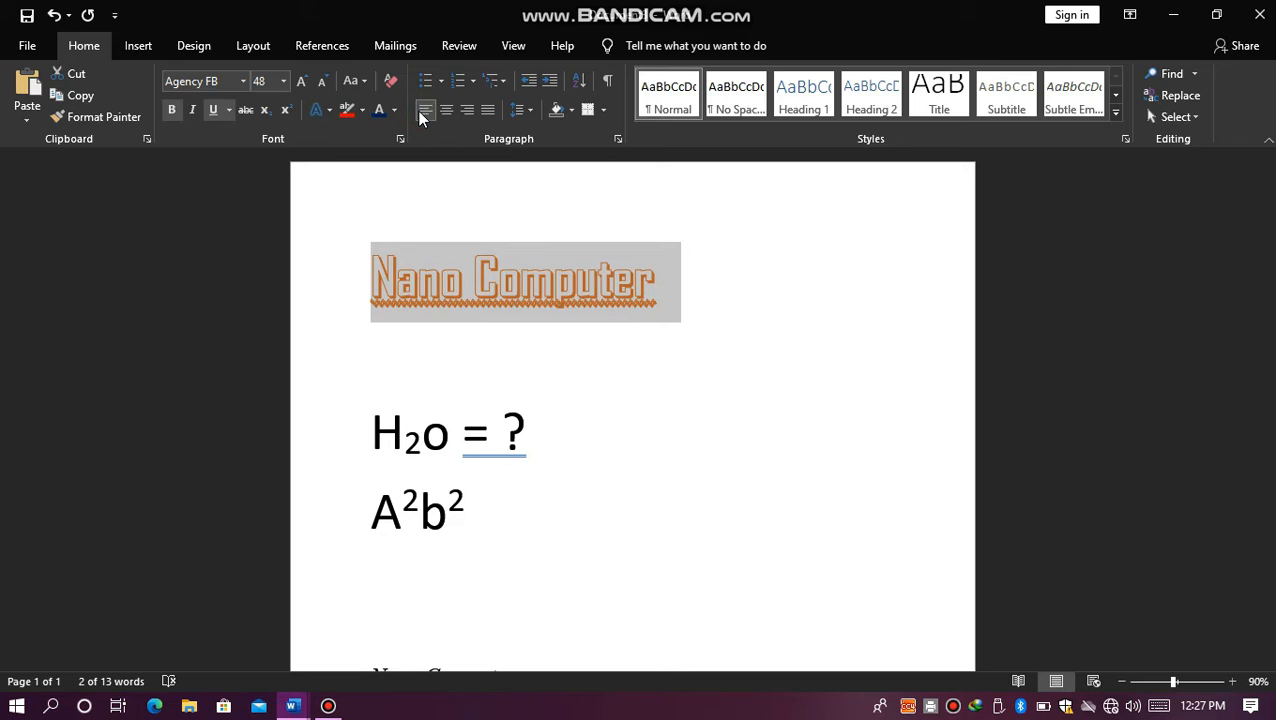
Step: Repeat the center, left and right alignments on the selected heading, finishing with it right-aligned
key("ctrl+e")
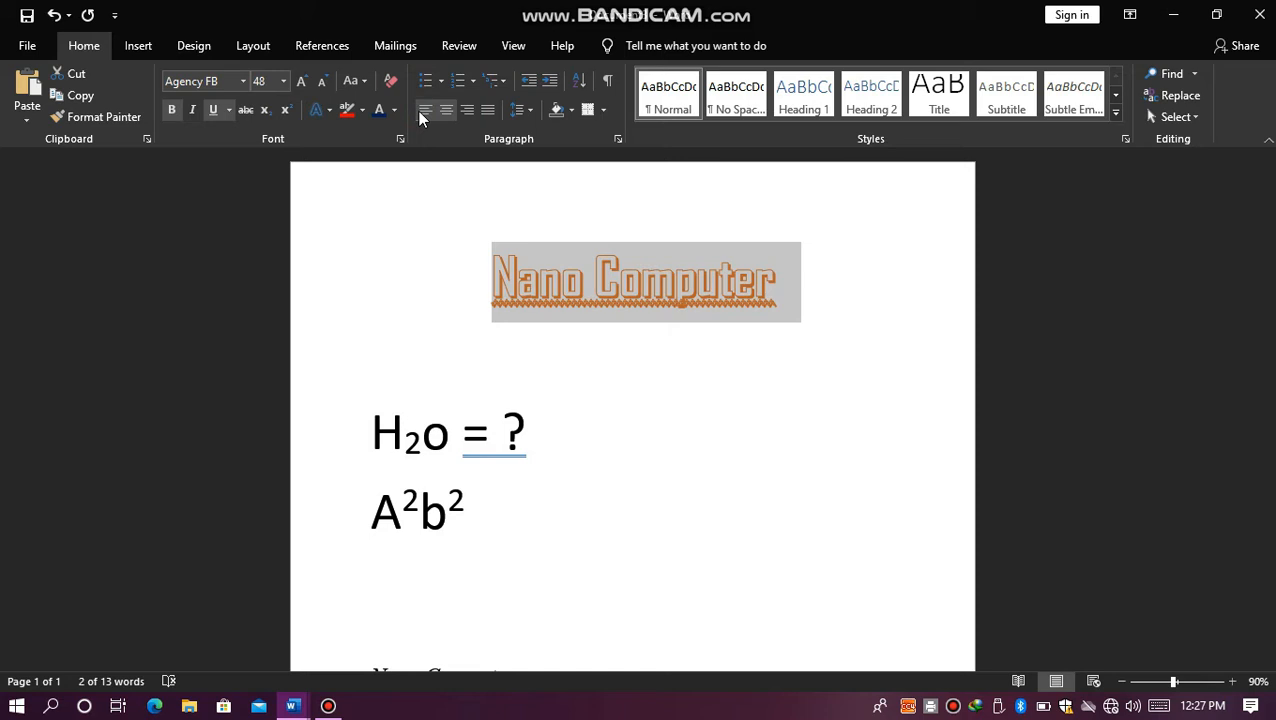
left_click(418, 111)
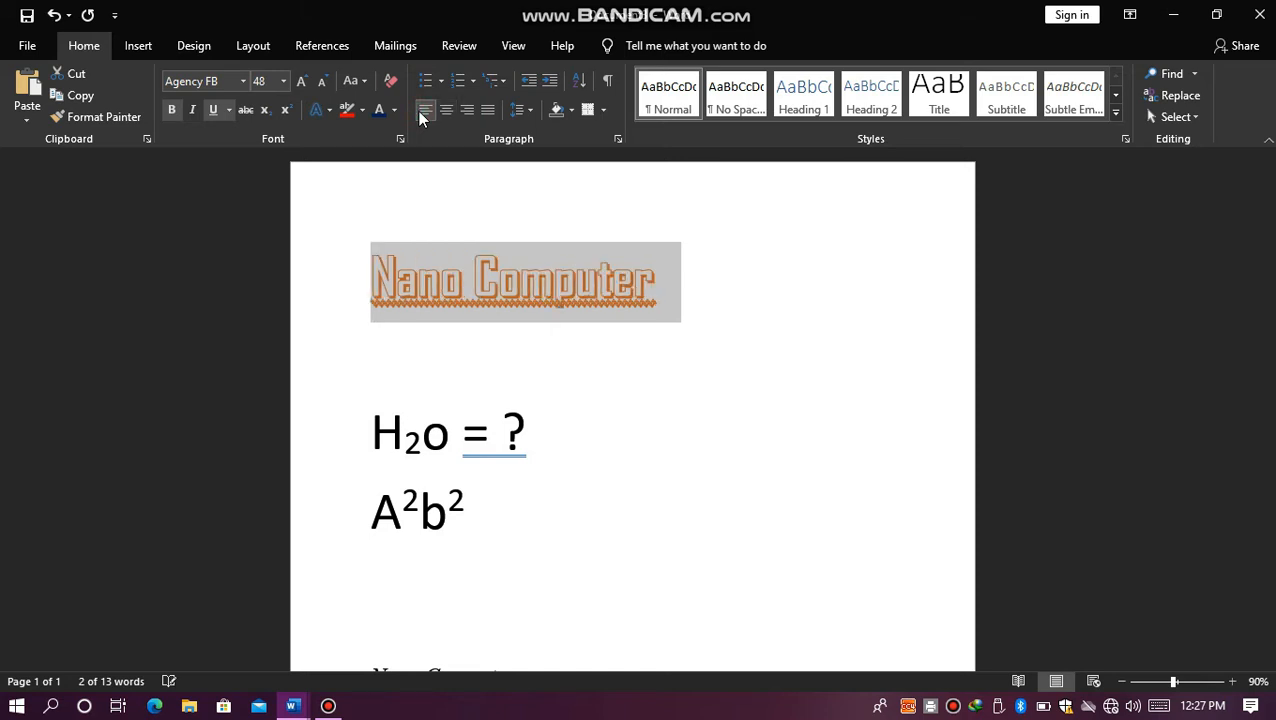
key("ctrl+r")
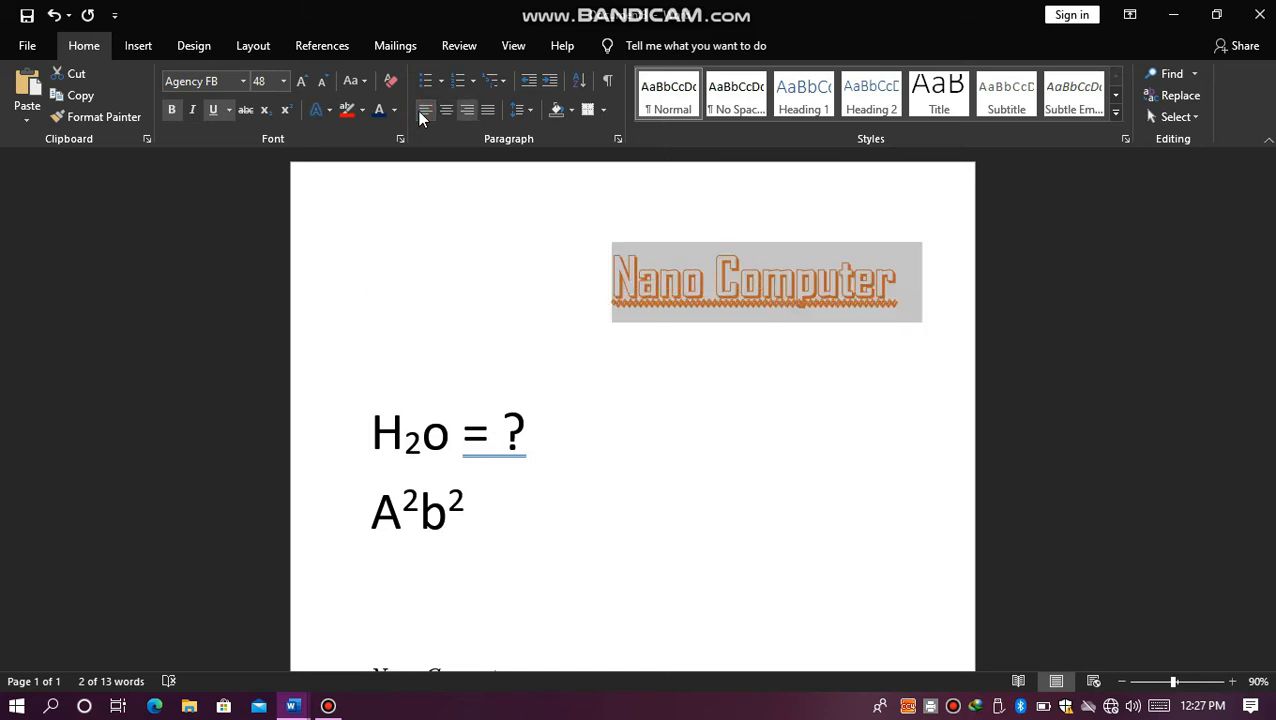
left_click(420, 112)
left_click(450, 114)
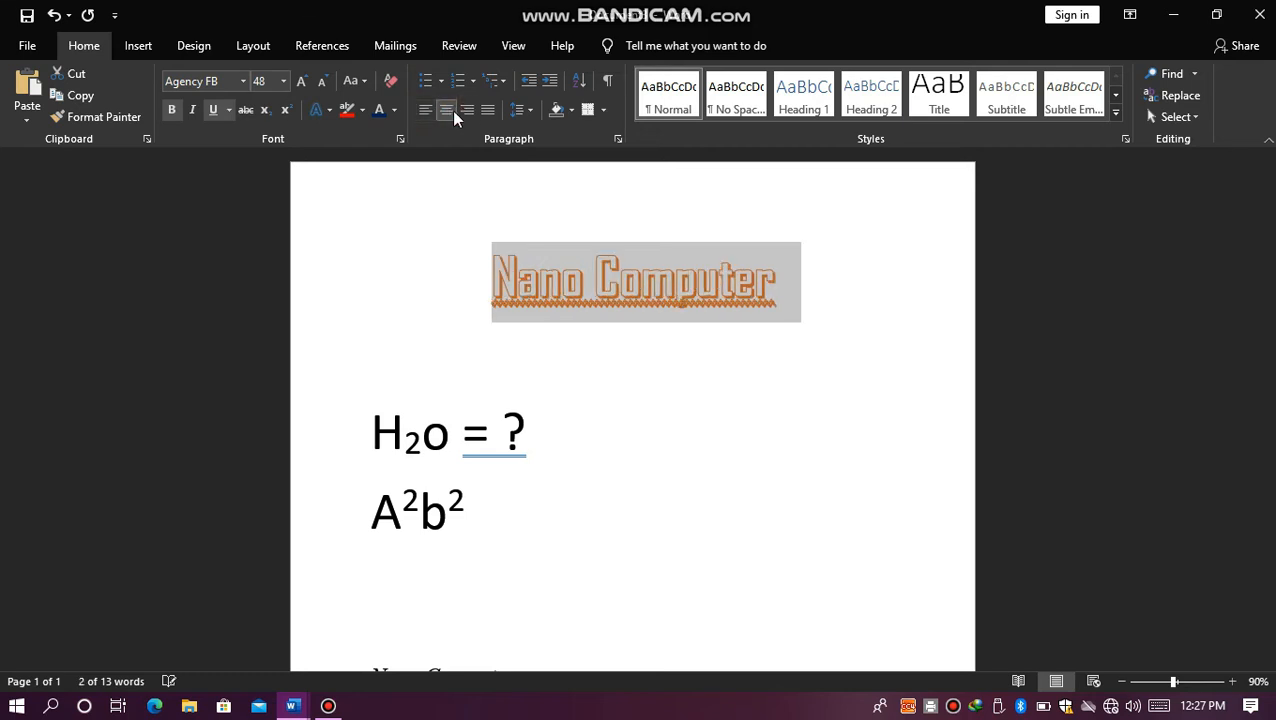
left_click(463, 111)
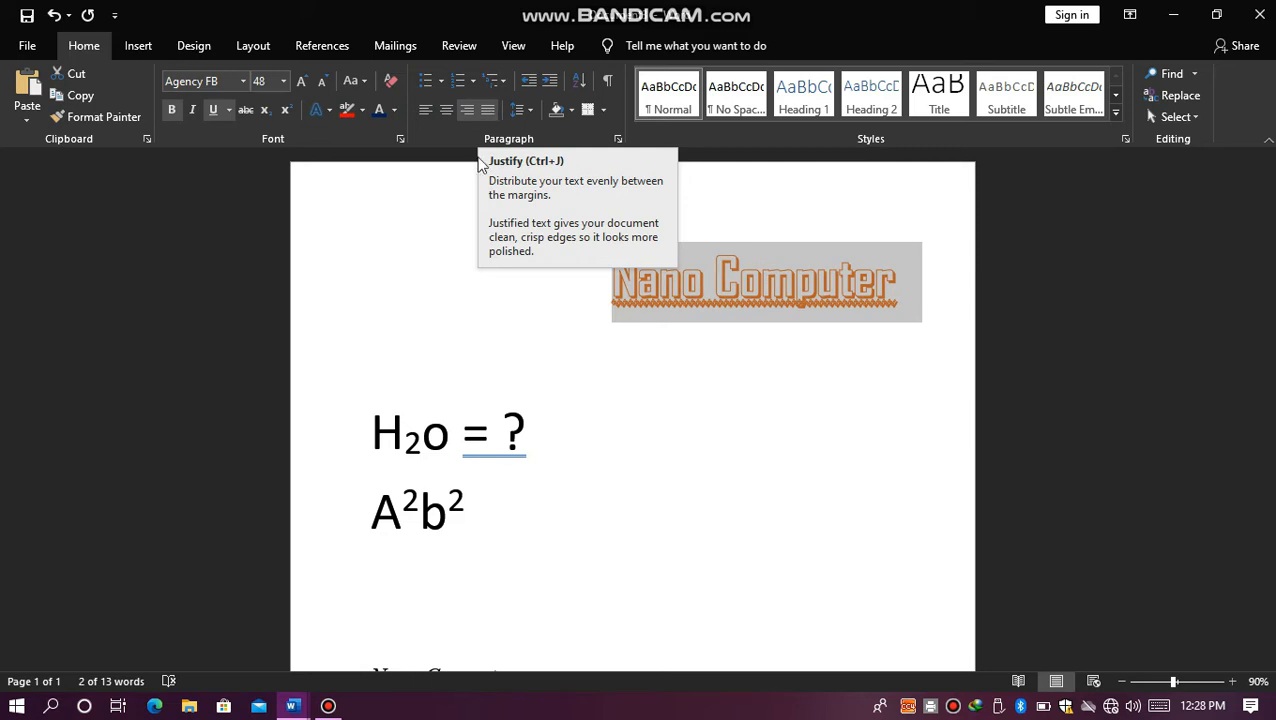
Step: Deselect the heading, select the document's entire content and delete it to leave a blank page
left_click(458, 240)
left_click(458, 240)
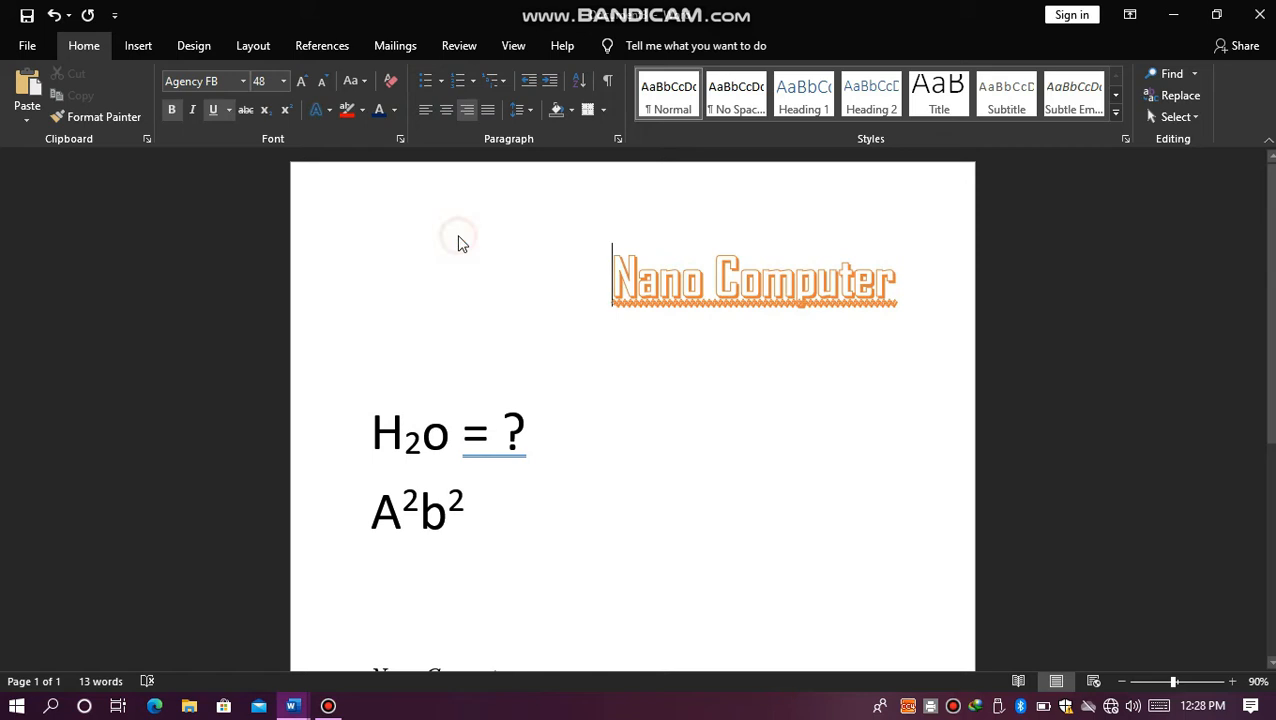
left_click(458, 240)
key("ctrl+a")
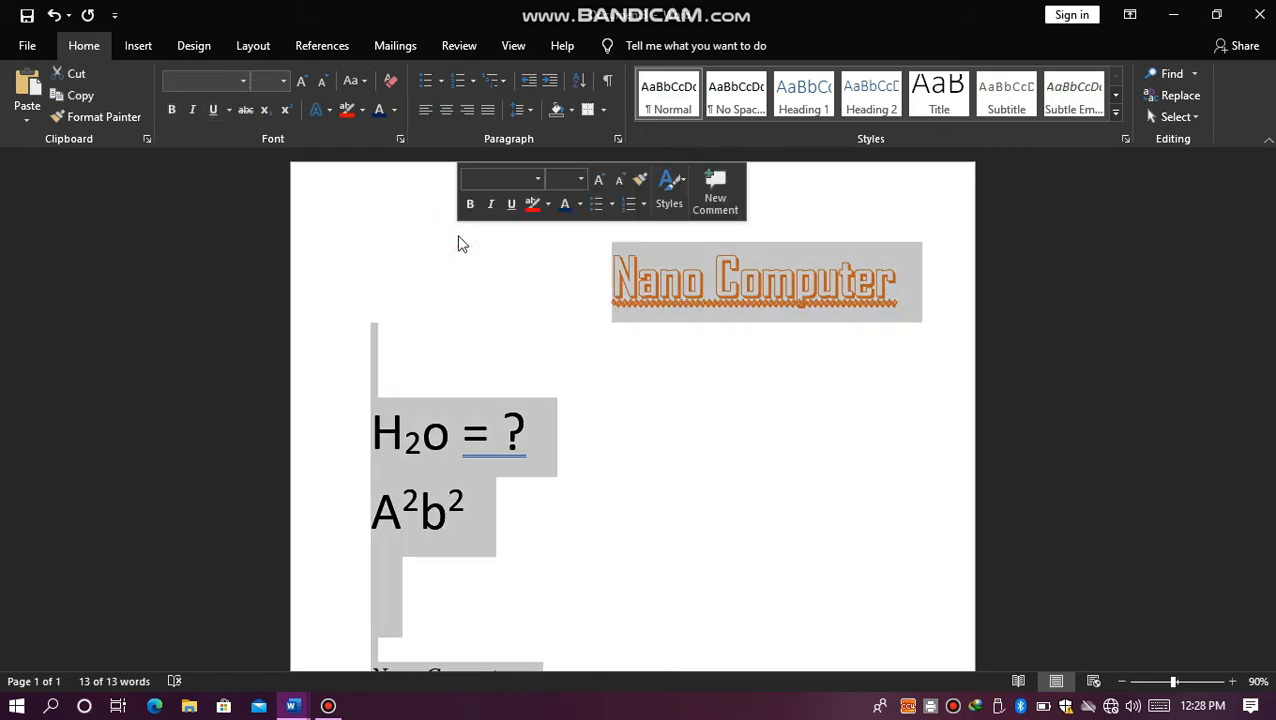
key("Delete")
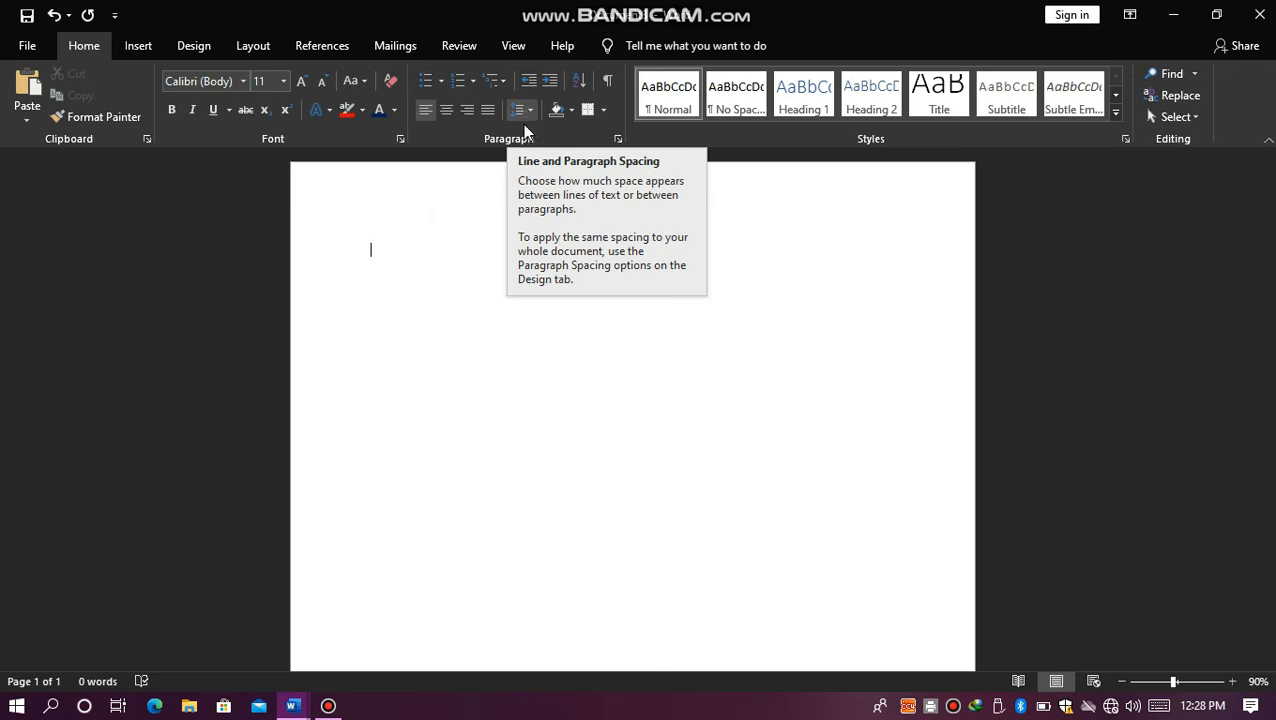
Step: Generate sample paragraphs on the blank page with the formula =rand()
left_click(459, 265)
type("=")
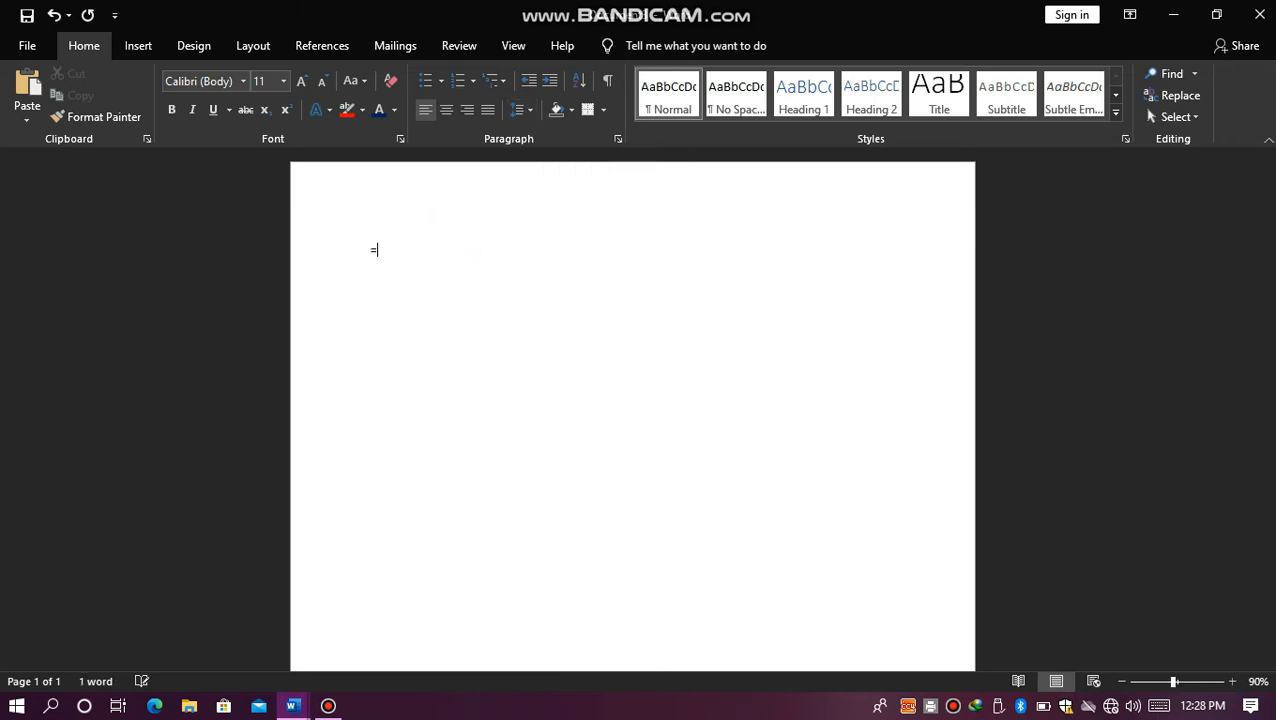
type("rand()")
key("Return")
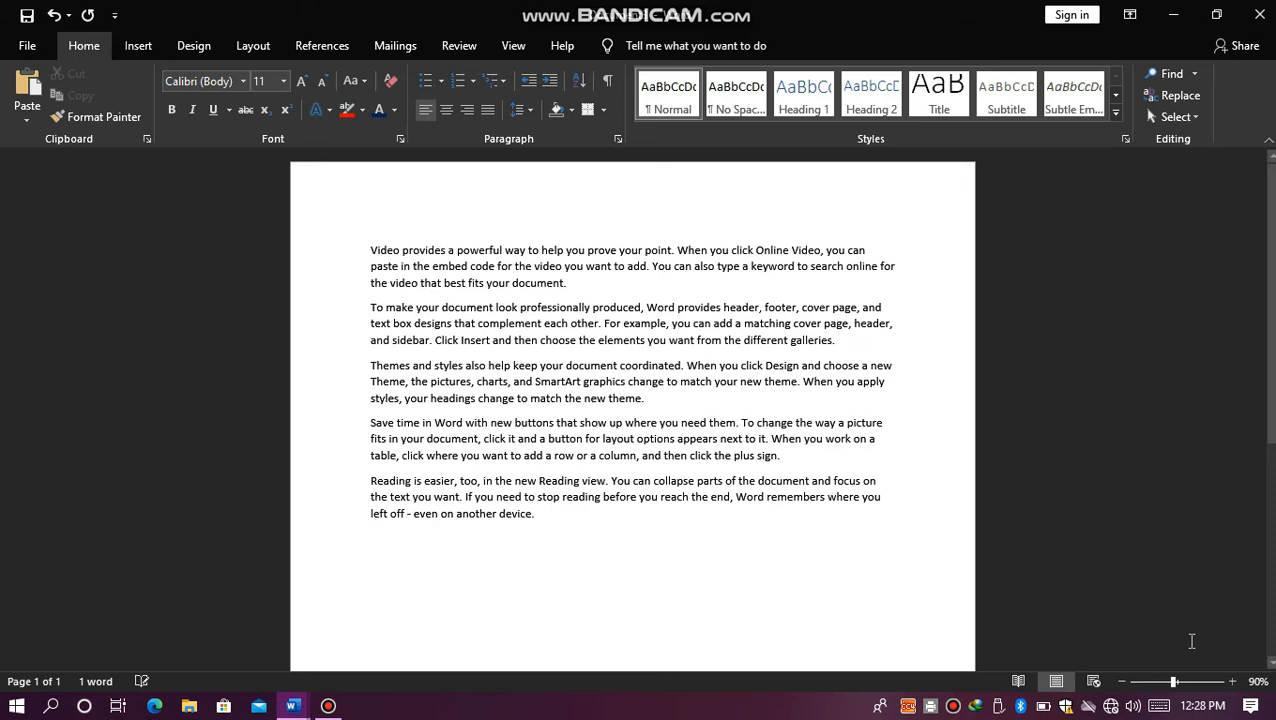
left_click(1232, 681)
left_click(1232, 681)
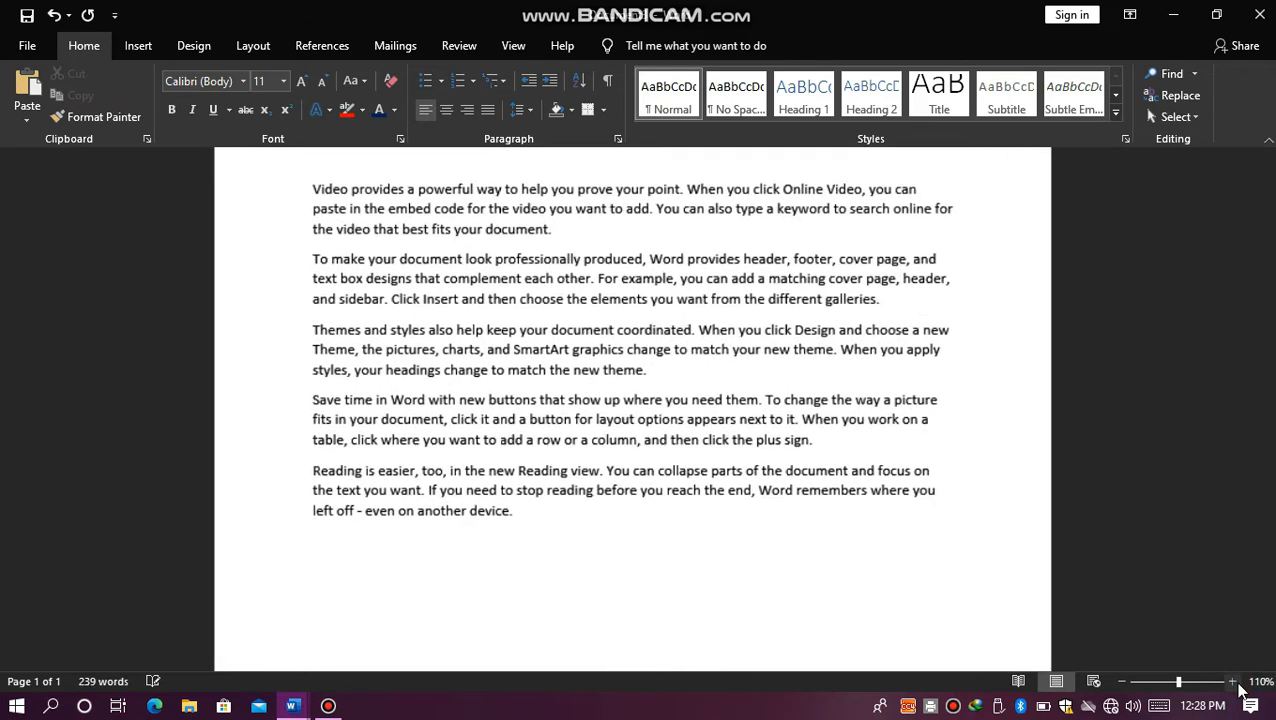
Step: Add space before every paragraph in the document and remove the space after each one
key("ctrl+a")
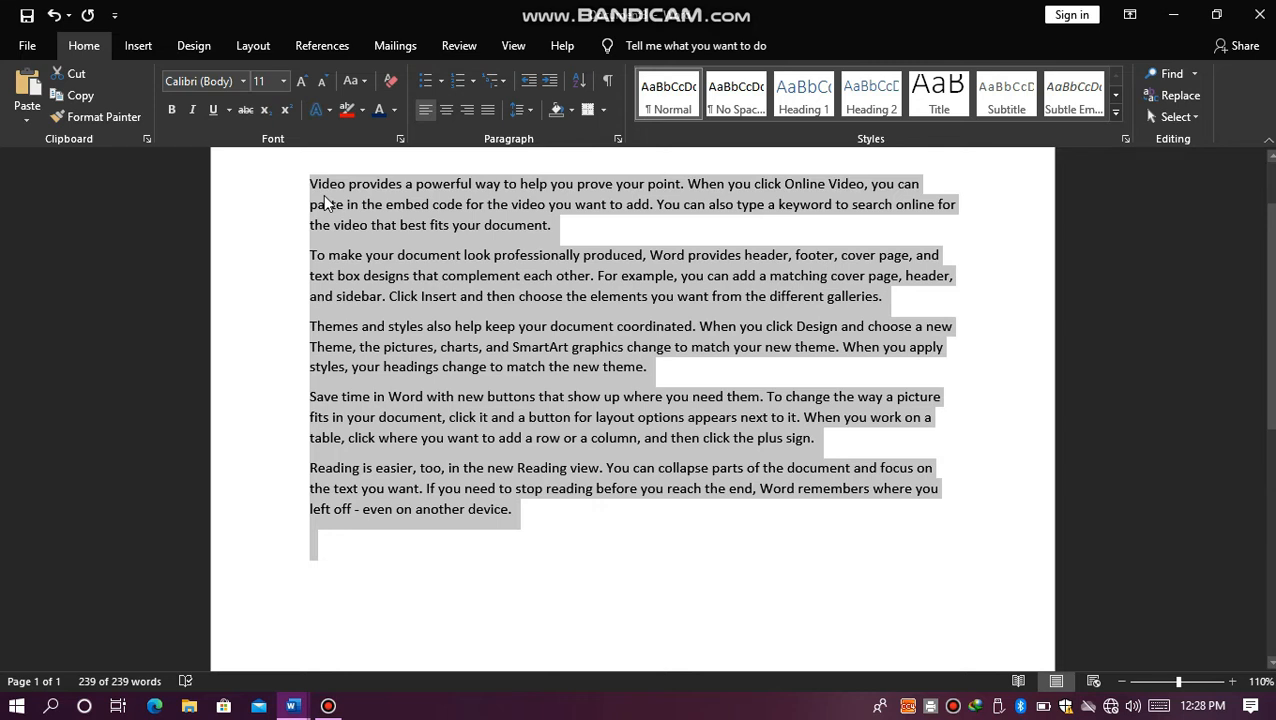
left_click(529, 110)
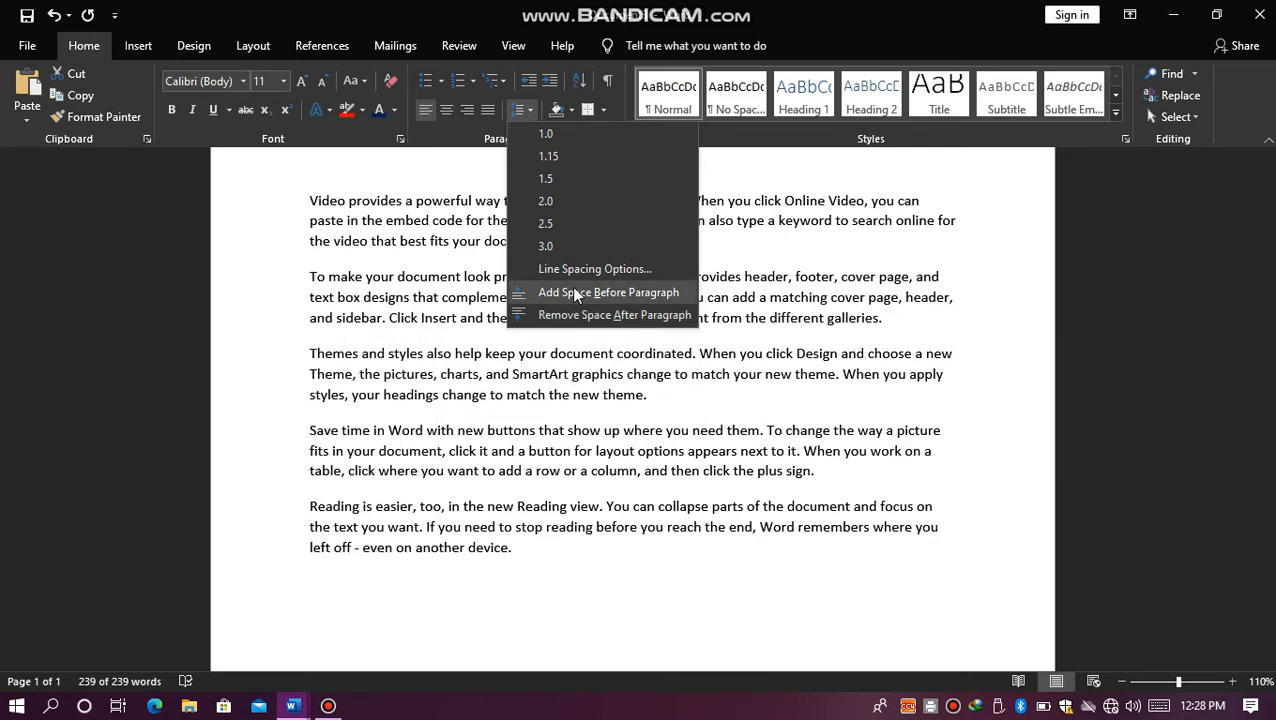
left_click(575, 293)
key("ctrl+a")
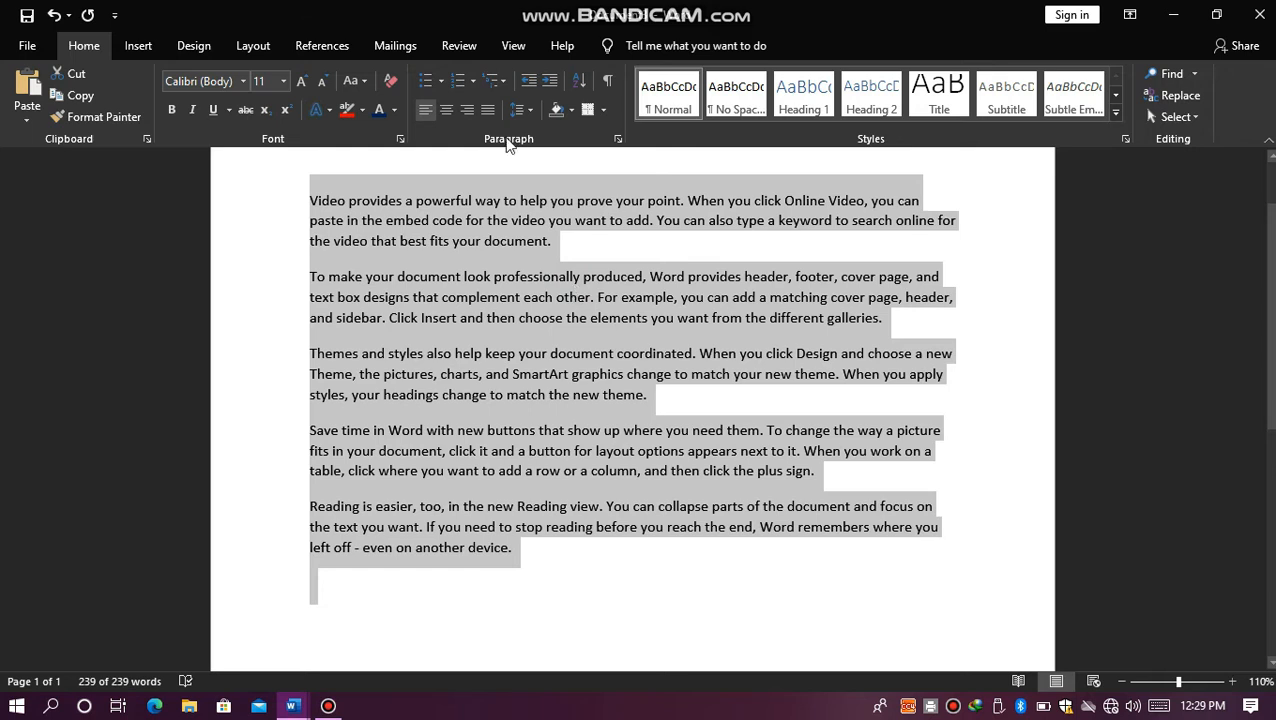
left_click(517, 109)
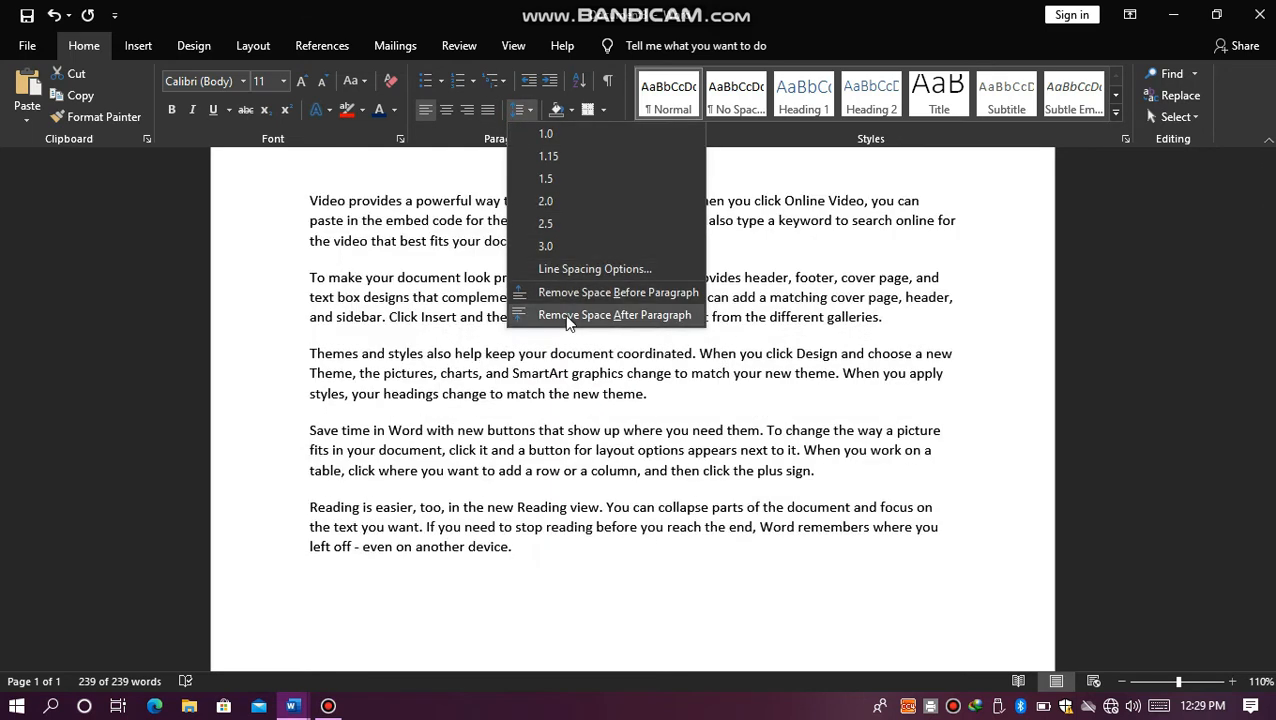
left_click(566, 316)
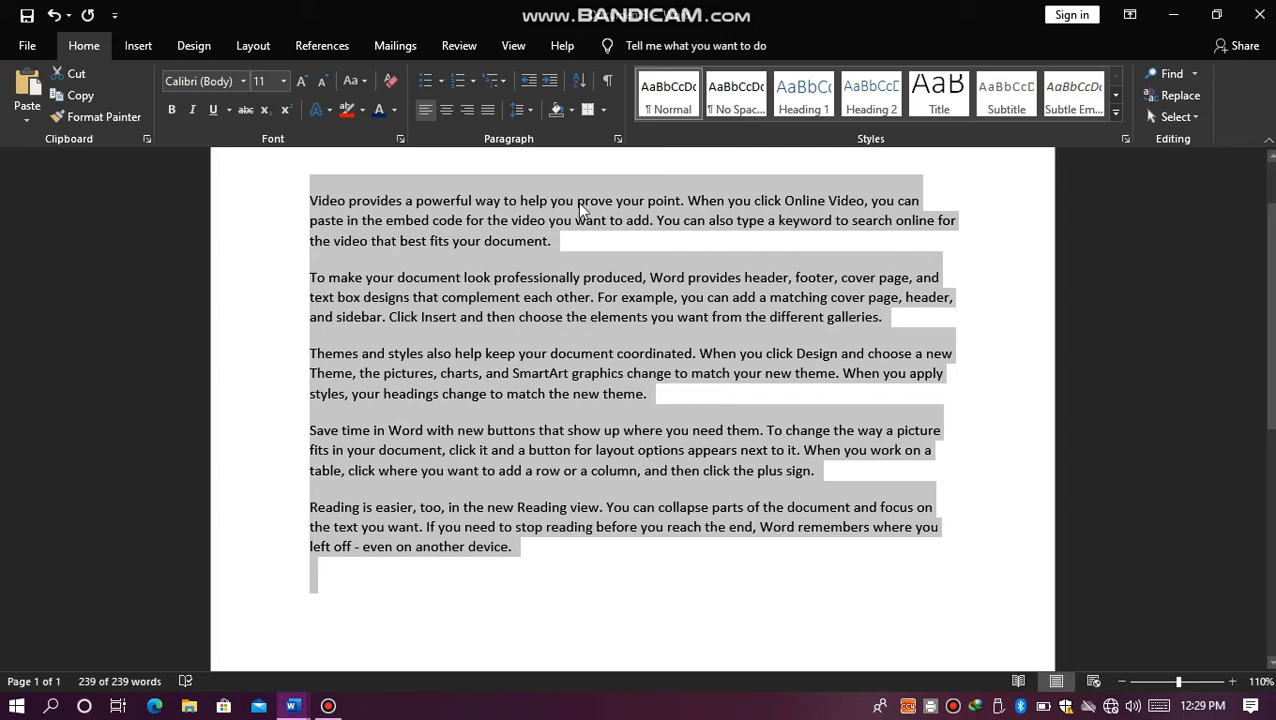
Step: Try 72 pt spacing before and a -0.6" right indent in the line spacing options, and close them without applying
left_click(522, 109)
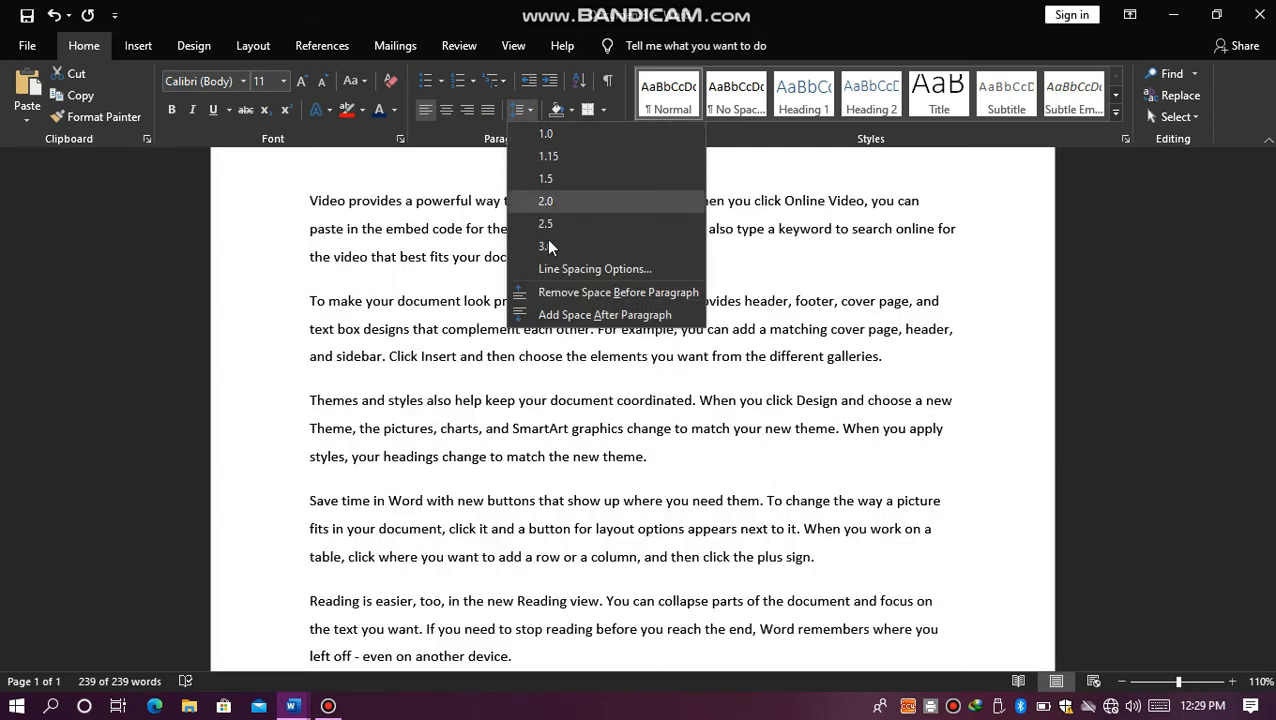
left_click(552, 270)
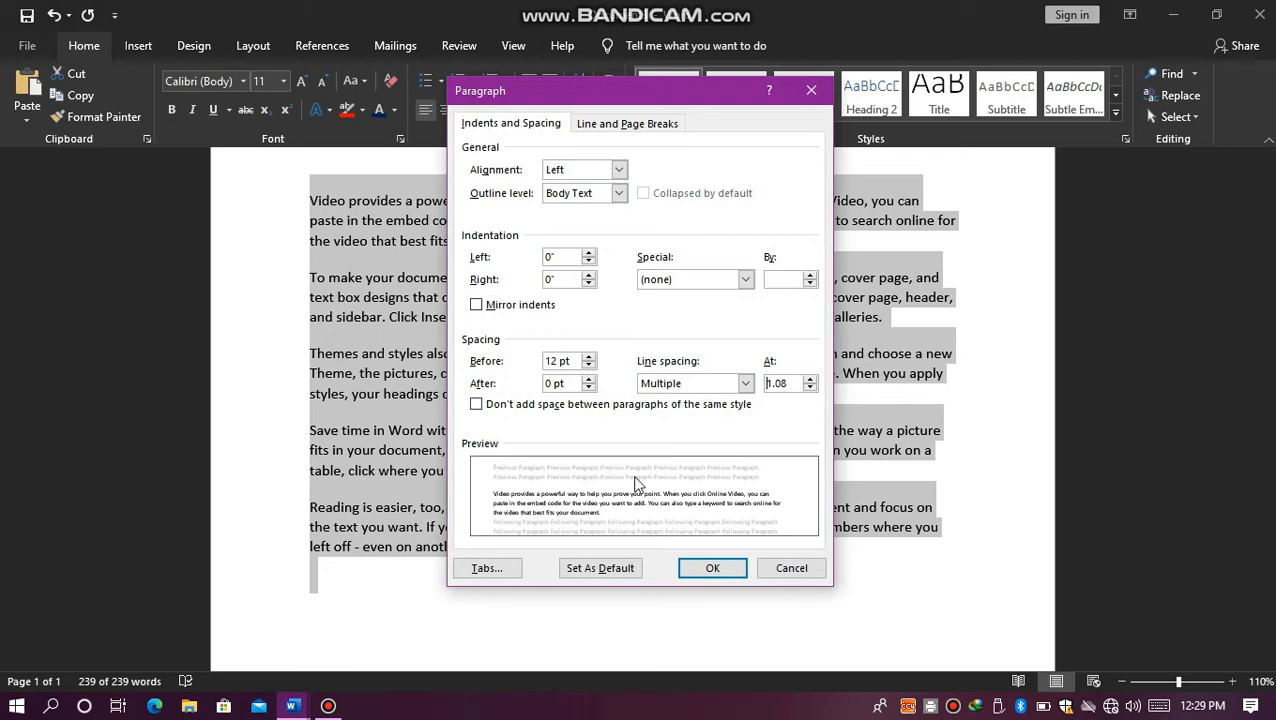
left_click(589, 356)
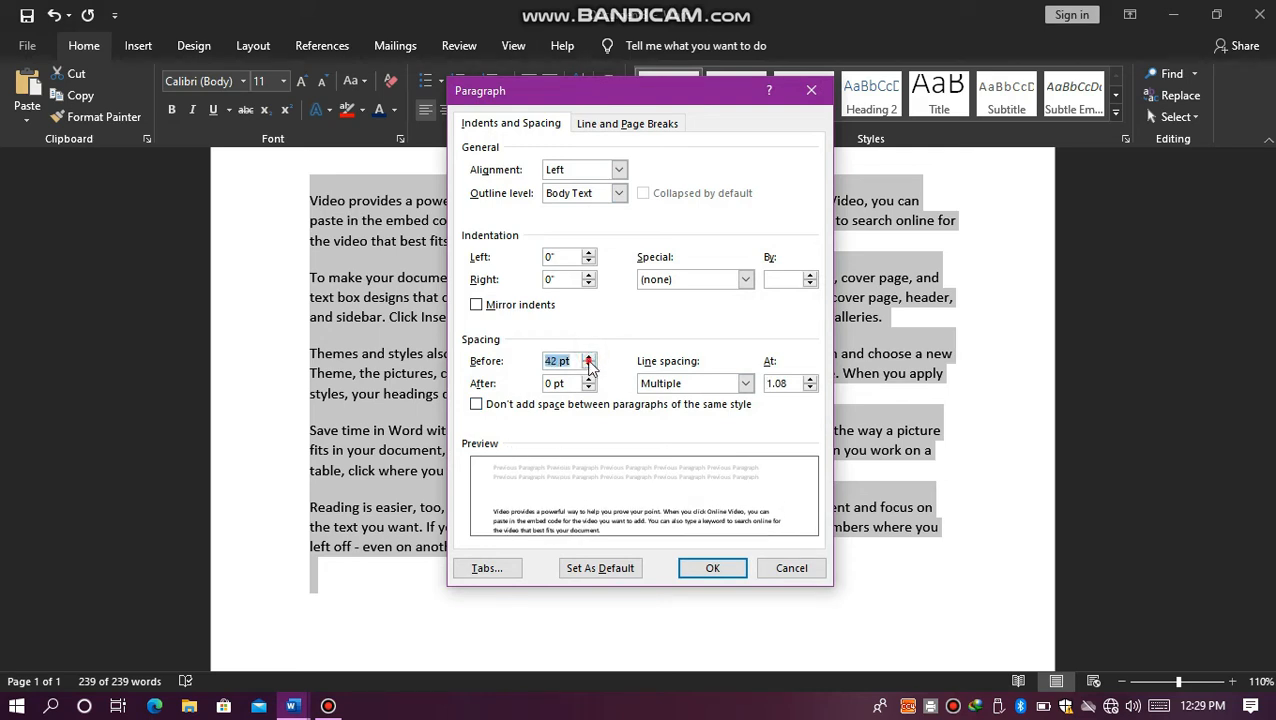
left_click(589, 357)
left_click(589, 285)
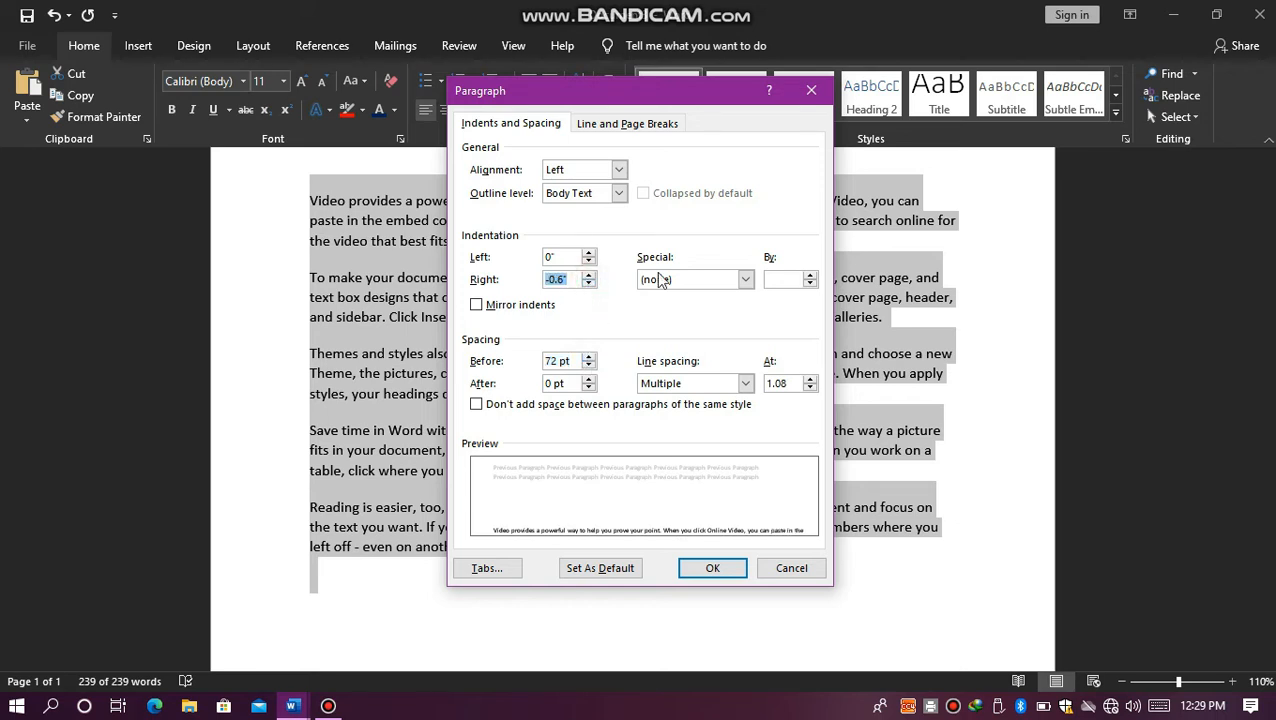
left_click(816, 90)
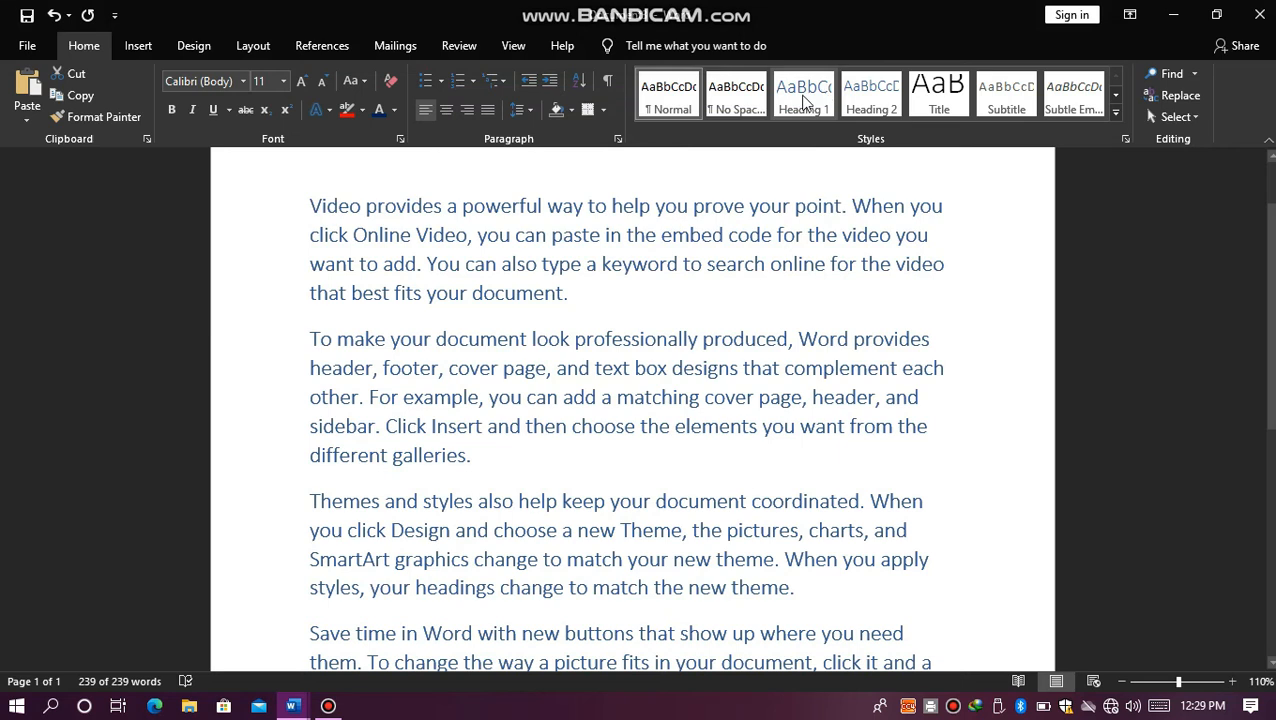
left_click(520, 116)
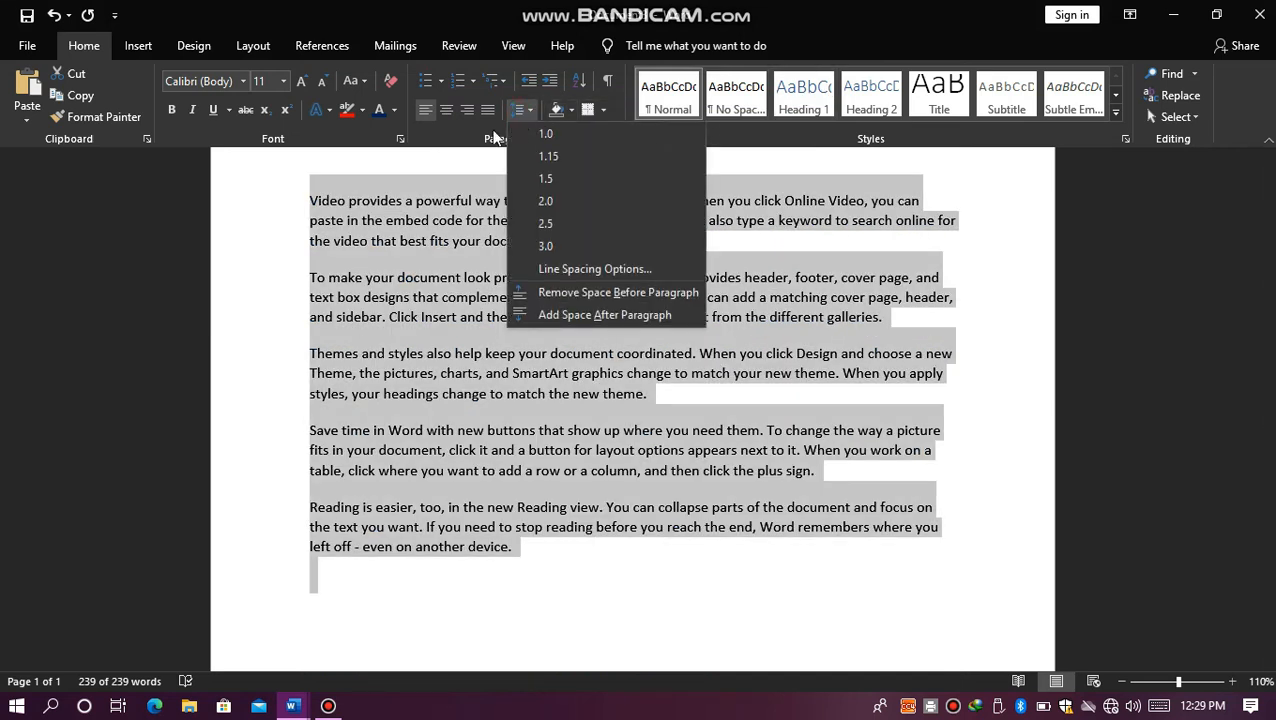
left_click(294, 230)
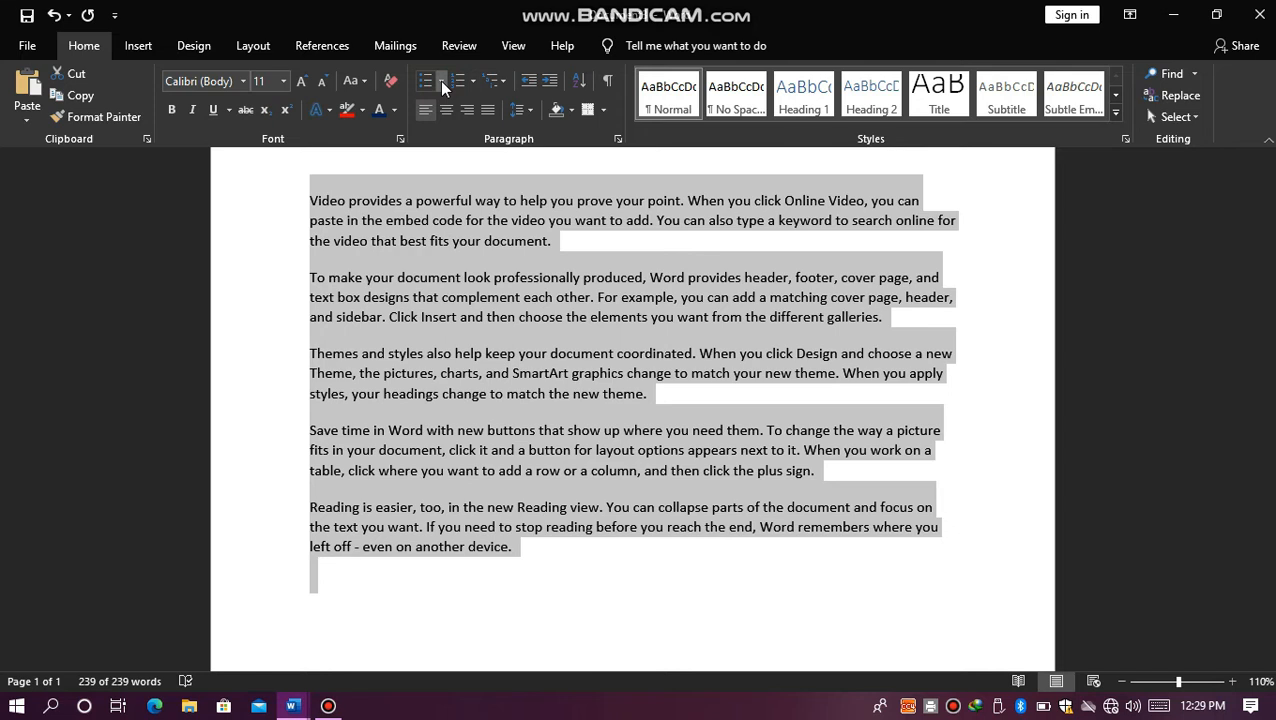
Step: Format the selected paragraphs as a round-bullet list and replace the bullets with a newly defined © symbol from the Symbol font
left_click(441, 82)
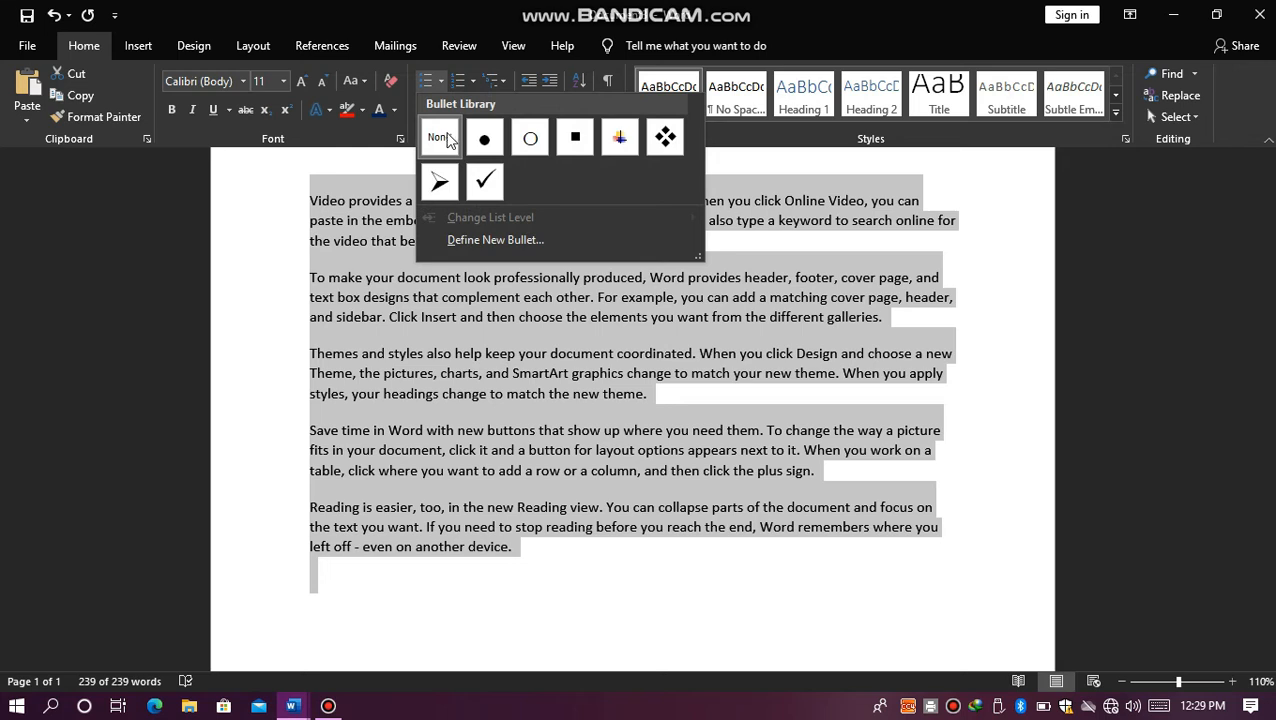
left_click(486, 146)
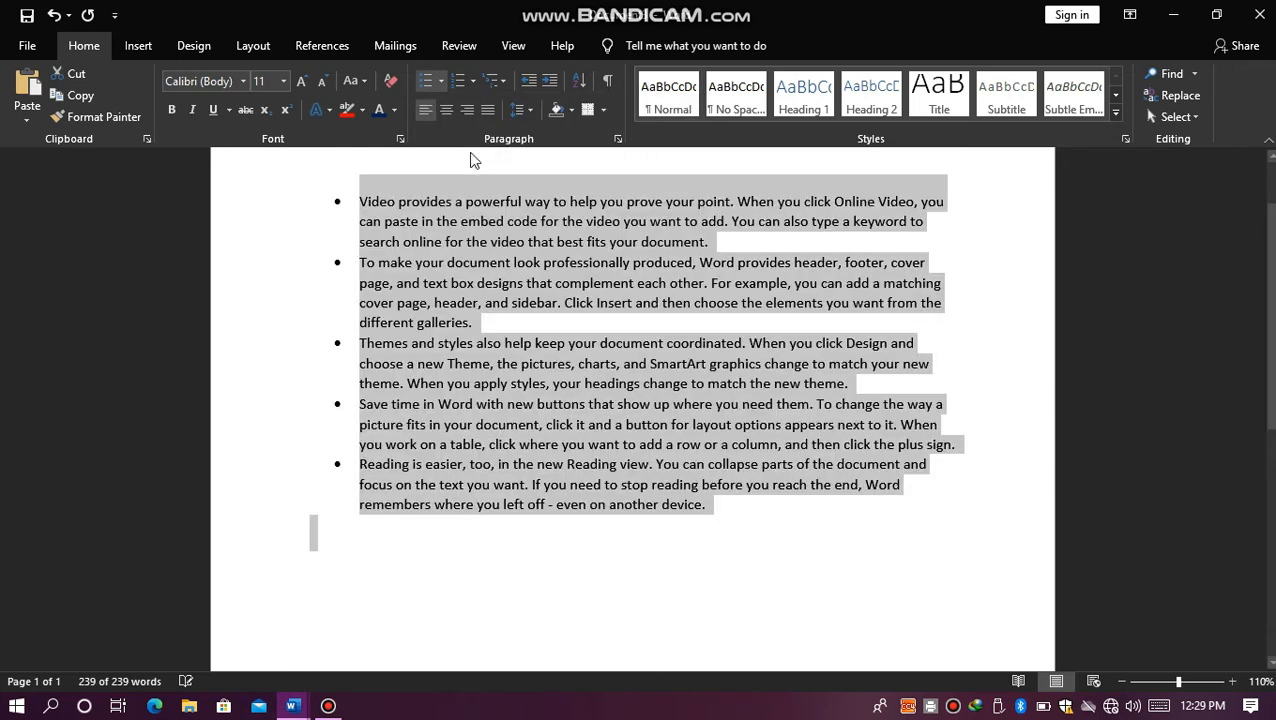
left_click(442, 82)
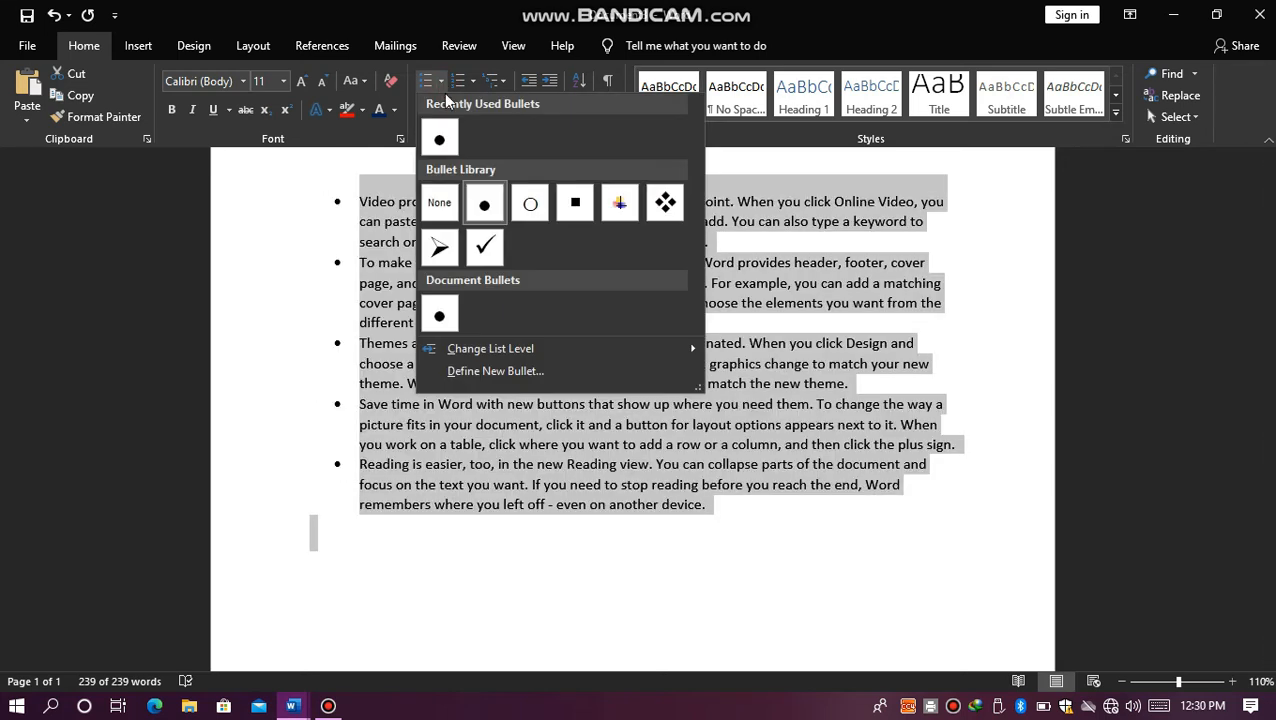
left_click(482, 371)
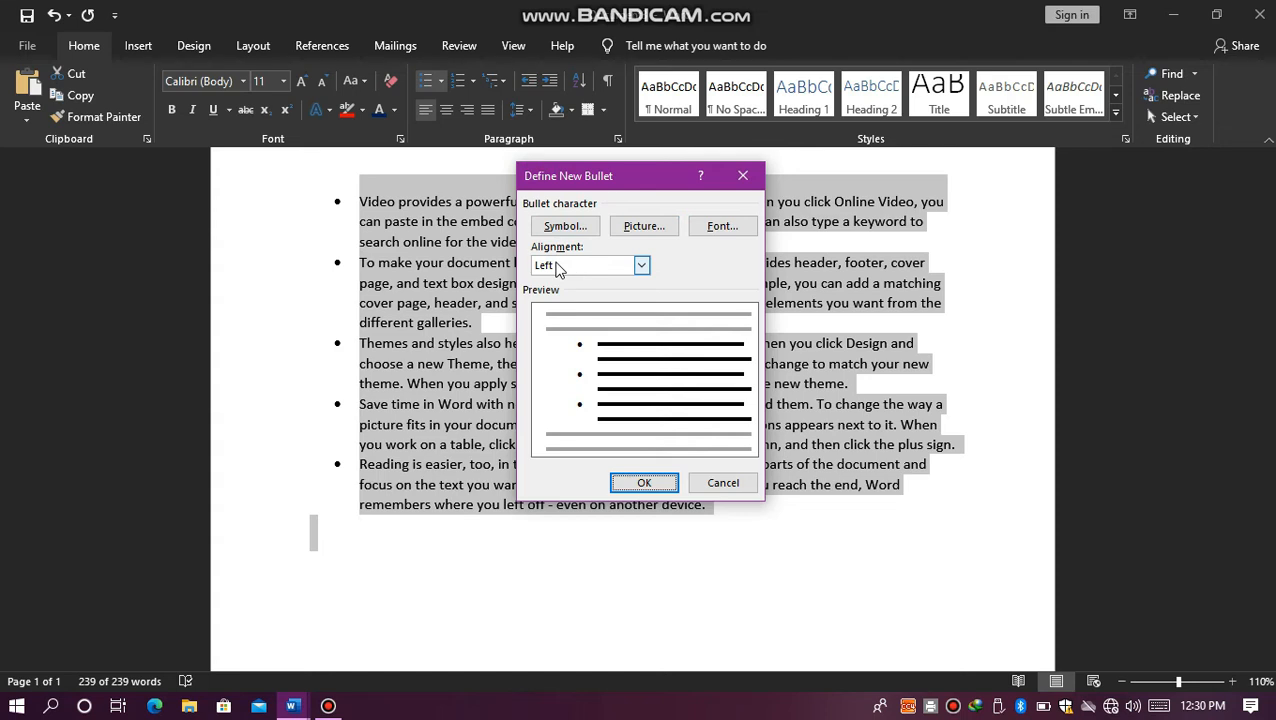
left_click(562, 228)
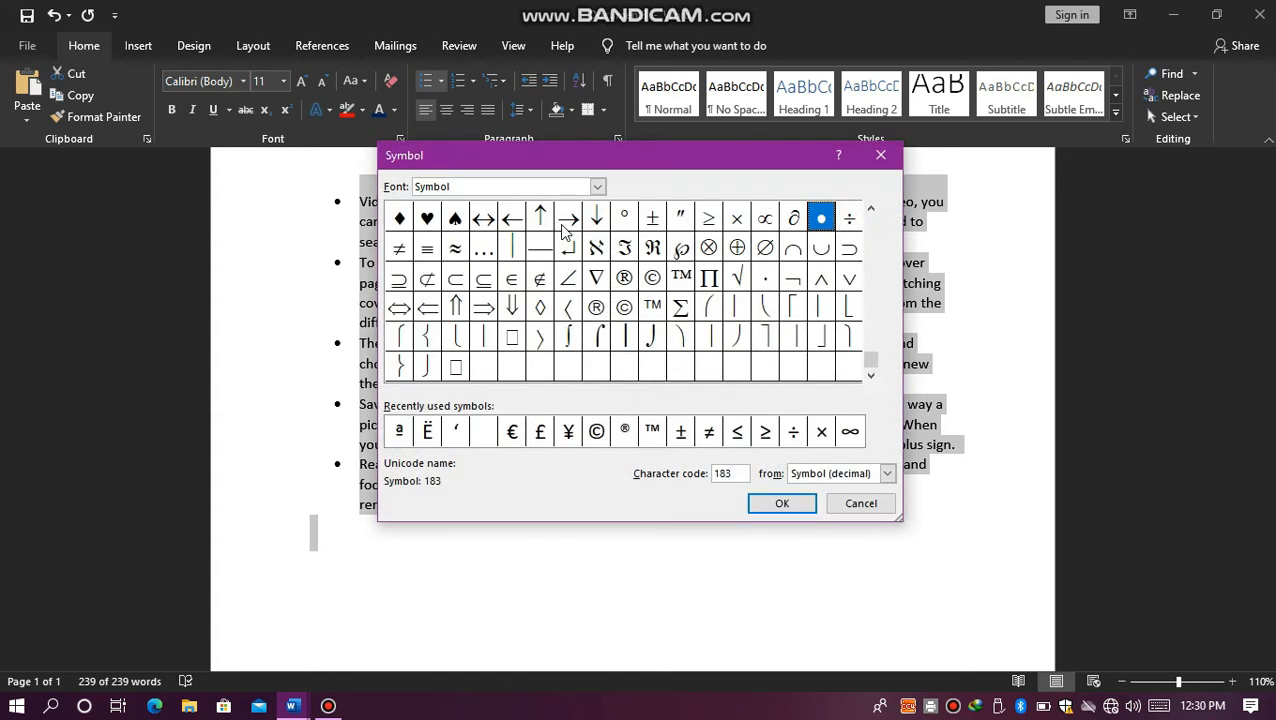
left_click(421, 220)
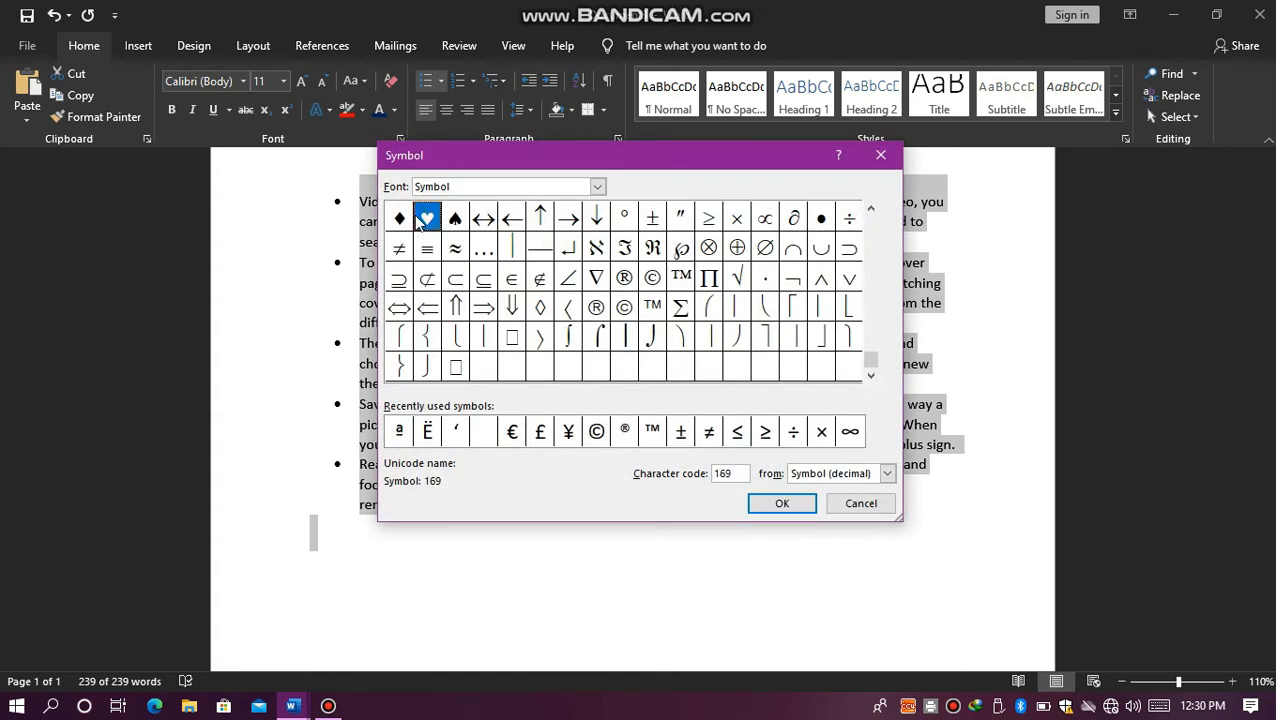
double_click(870, 209)
left_click(870, 210)
left_click_drag(870, 210, 870, 210)
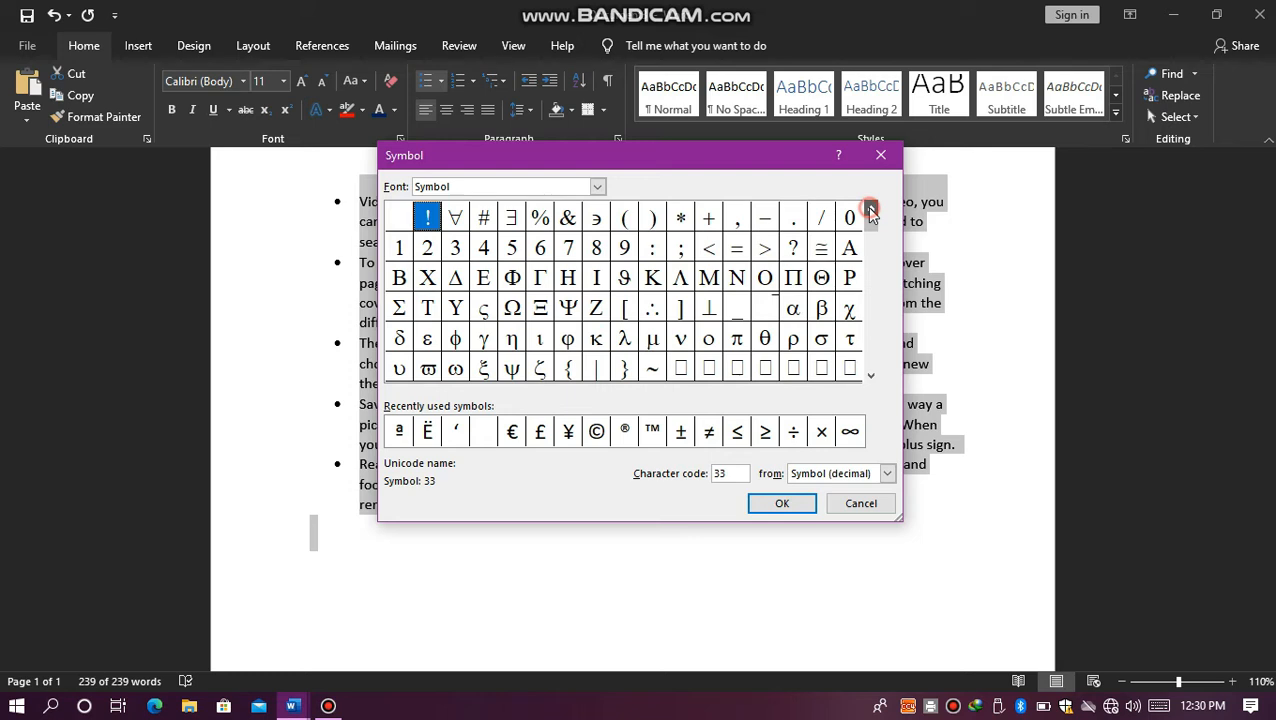
left_click_drag(871, 373, 874, 378)
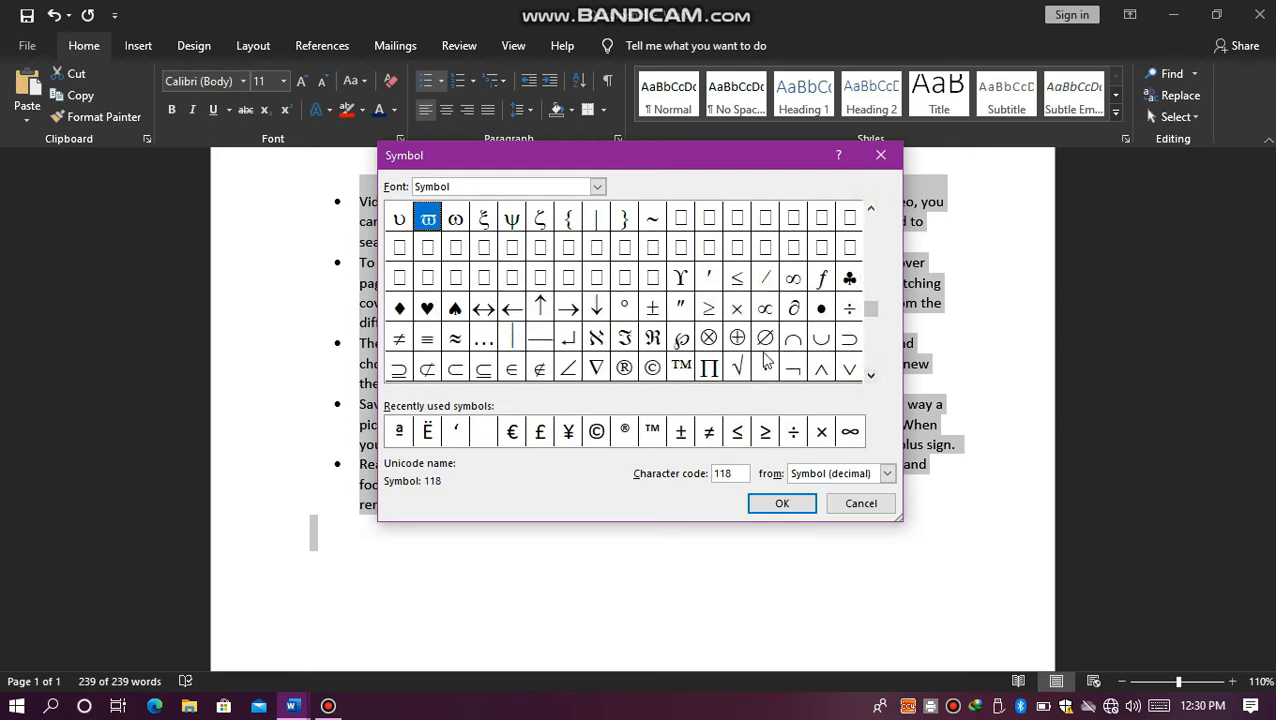
left_click(653, 369)
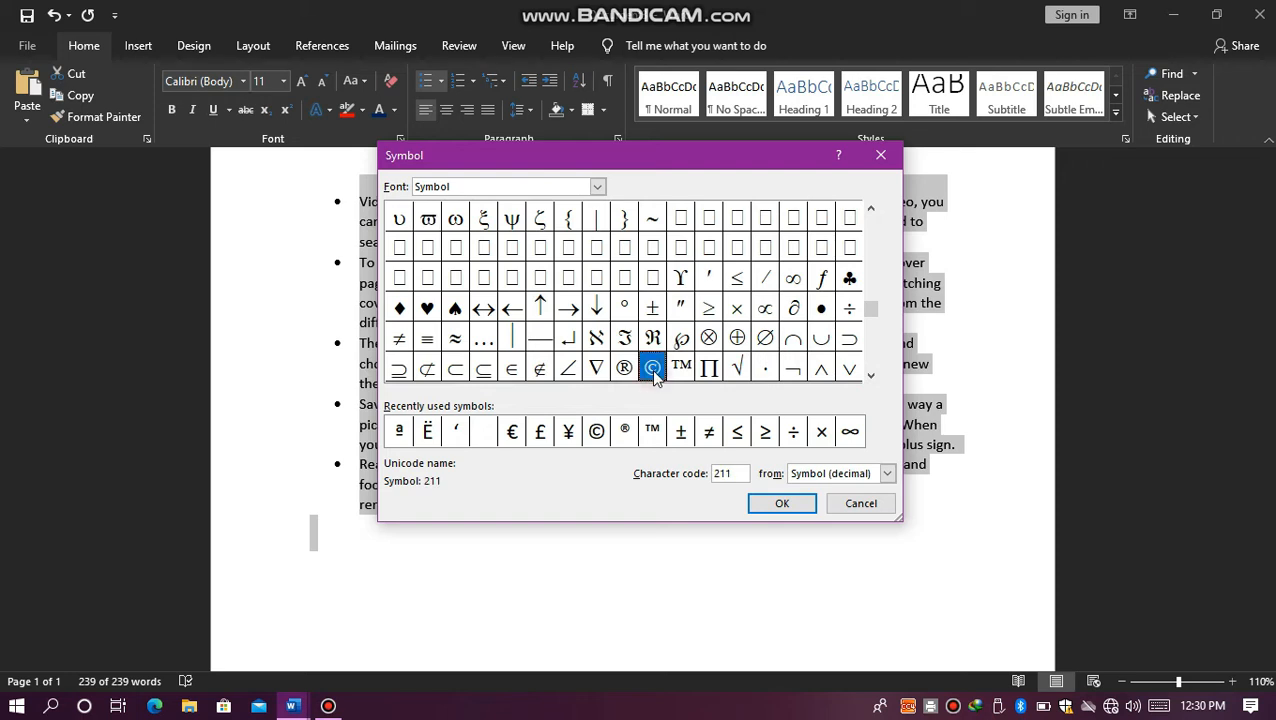
left_click(800, 512)
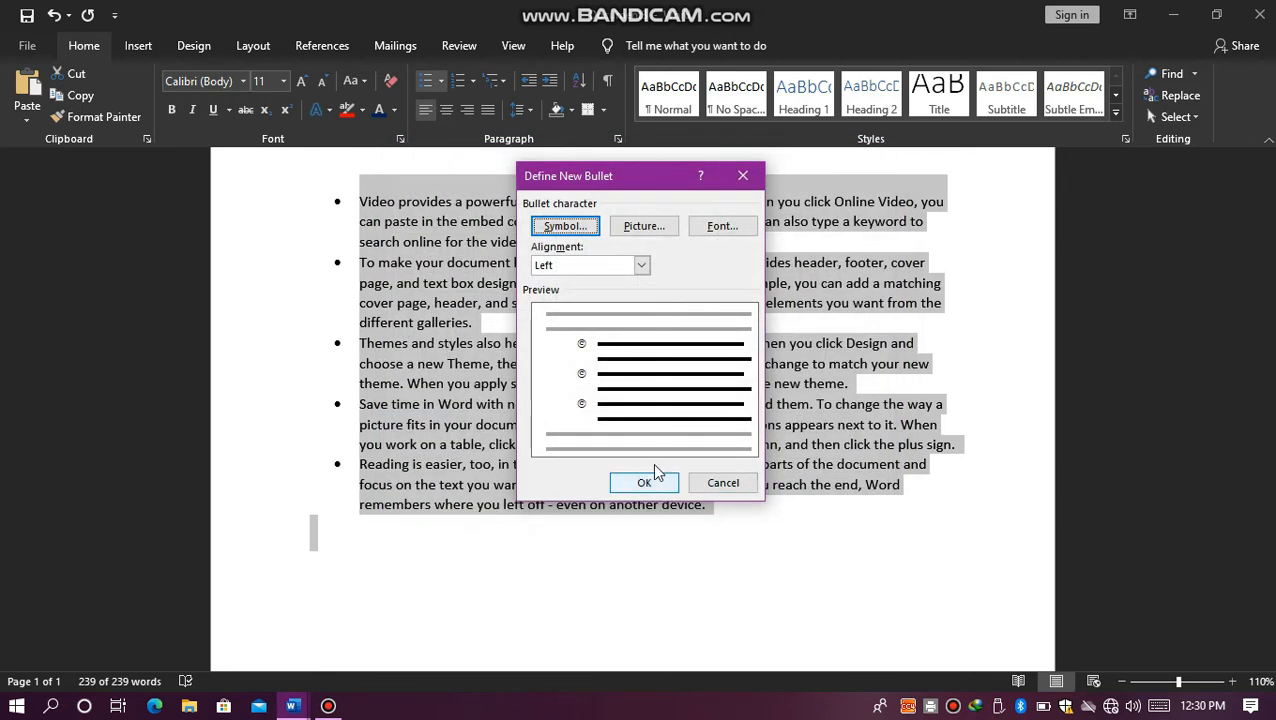
left_click(644, 485)
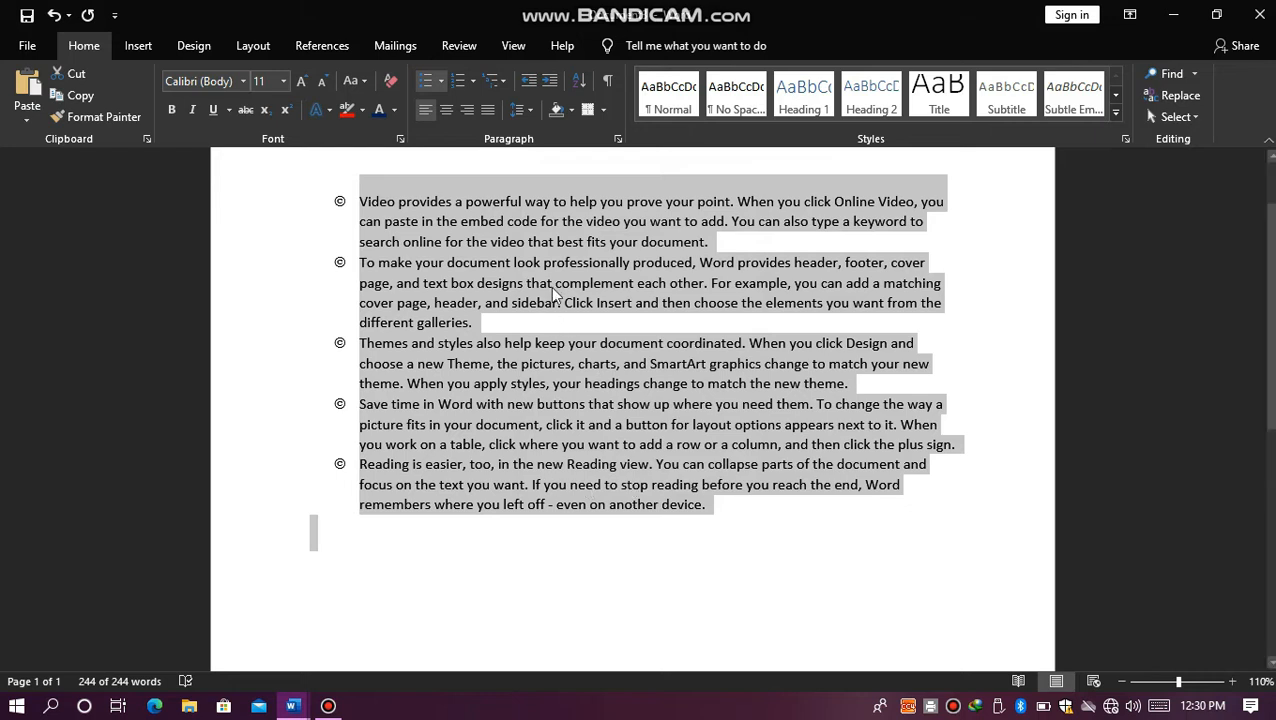
Step: Apply the 1) a) i) multilevel list style to the selected paragraphs and undo all the list formatting
left_click(473, 81)
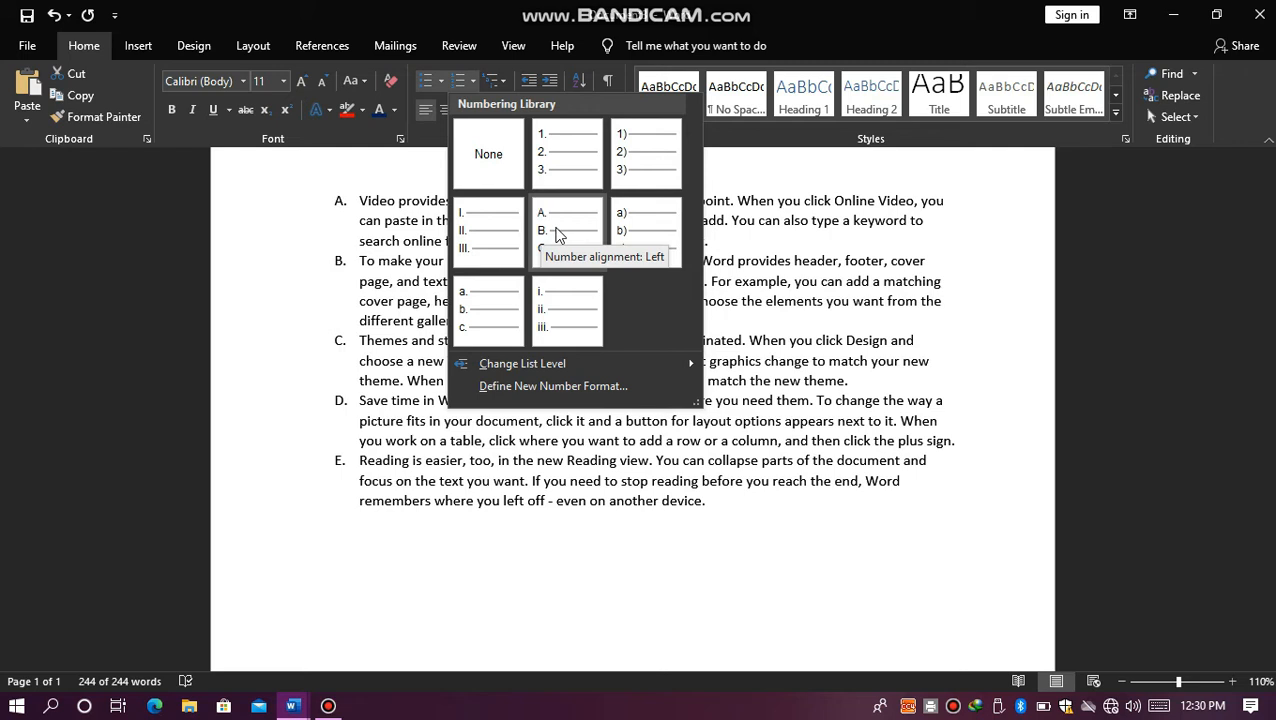
left_click(311, 194)
left_click(491, 85)
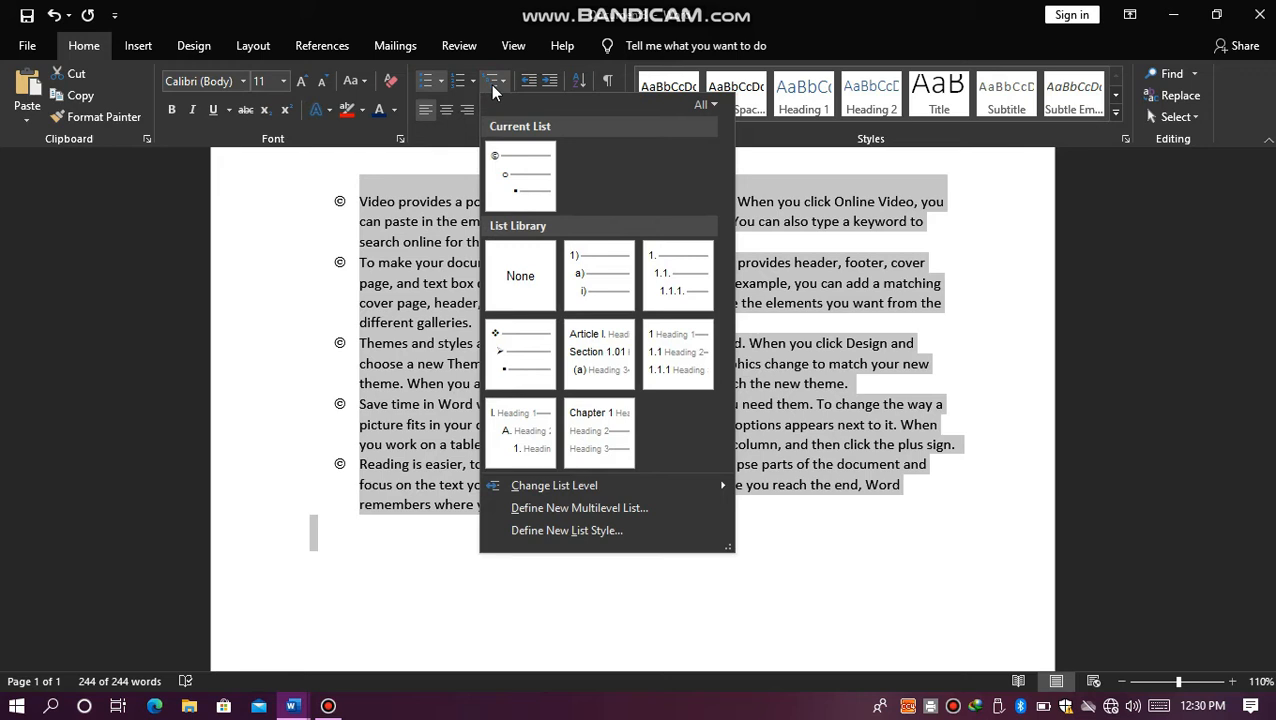
mouse_move(588, 250)
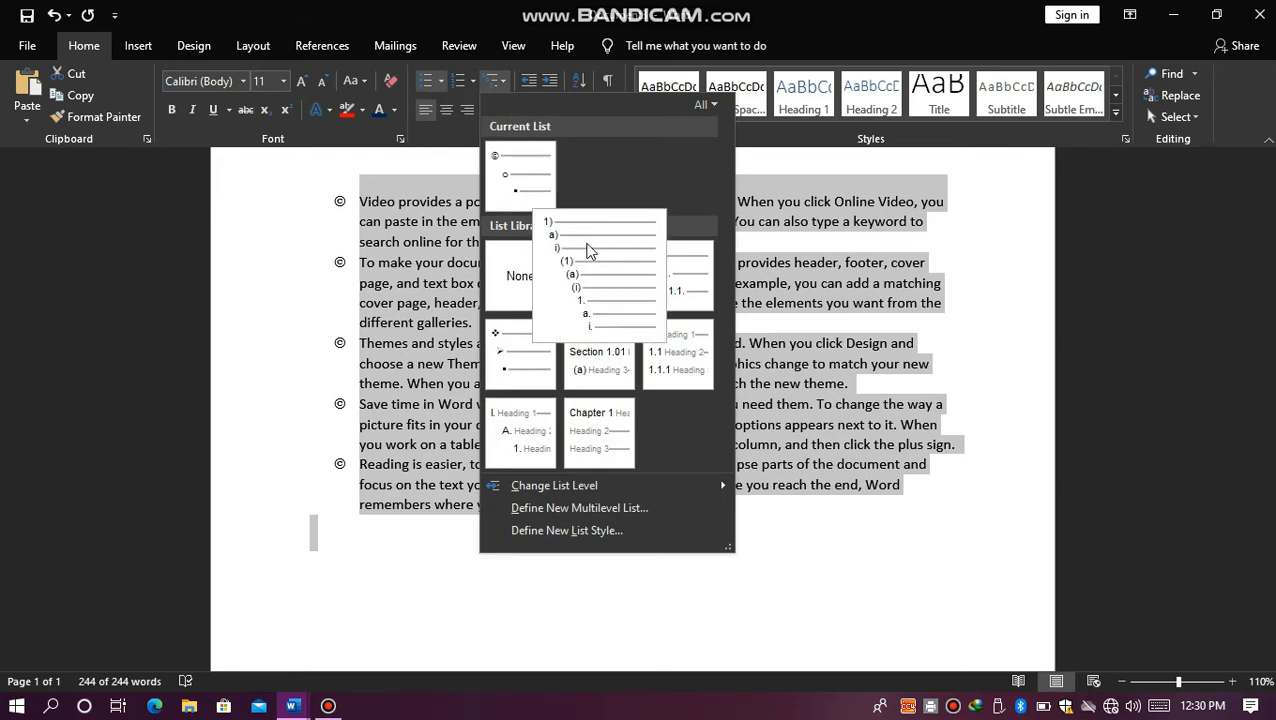
left_click(588, 250)
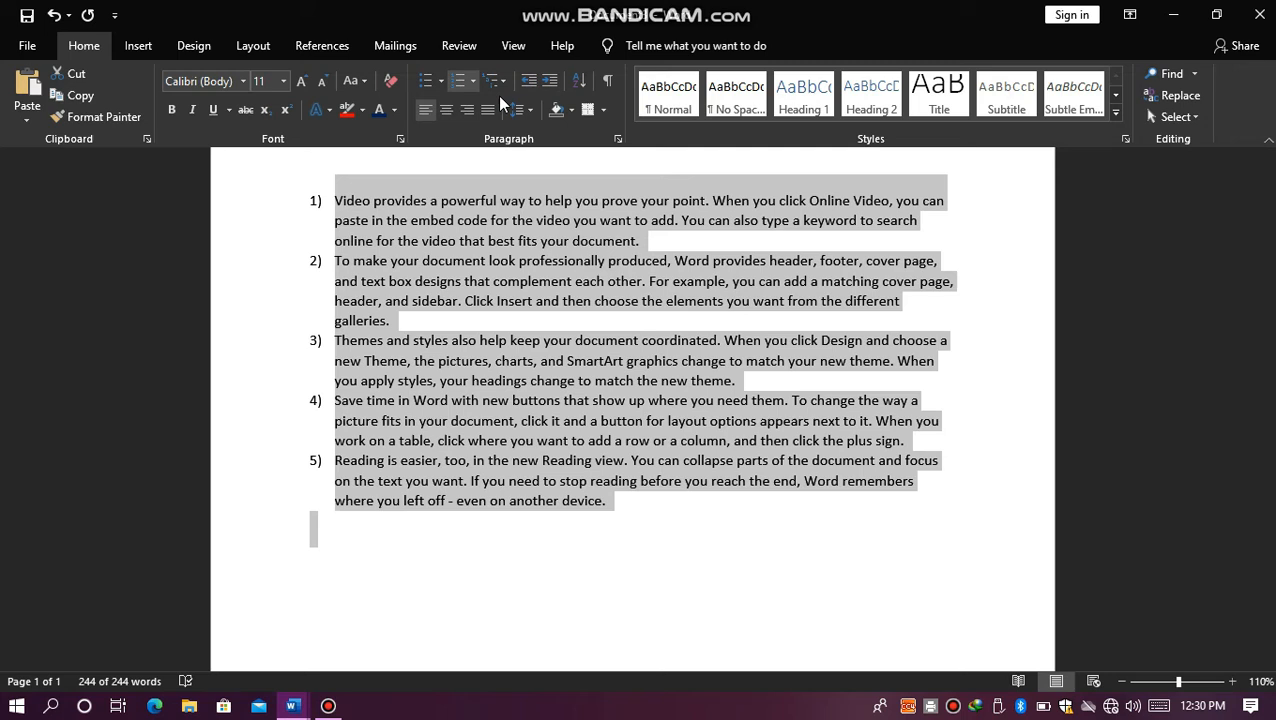
key("ctrl+z")
key("ctrl+z")
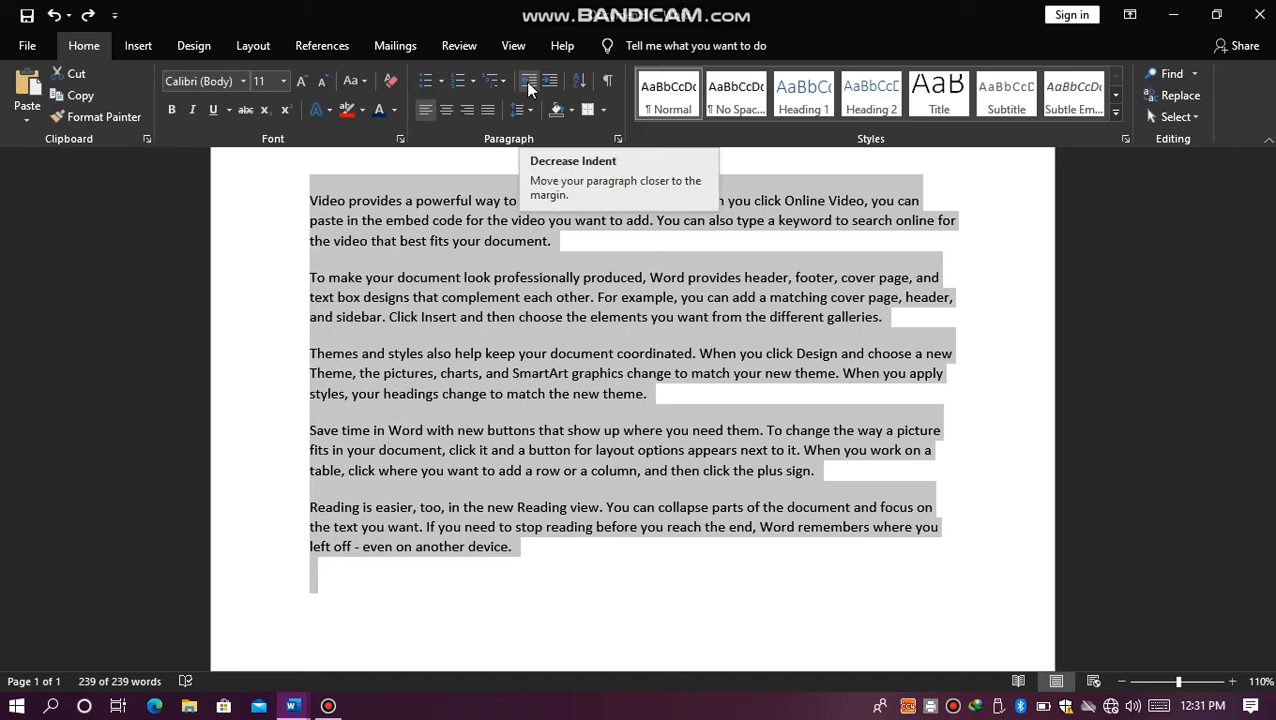
Step: Try decreasing and increasing the indent of all selected paragraphs, and undo the indent changes
left_click(529, 82)
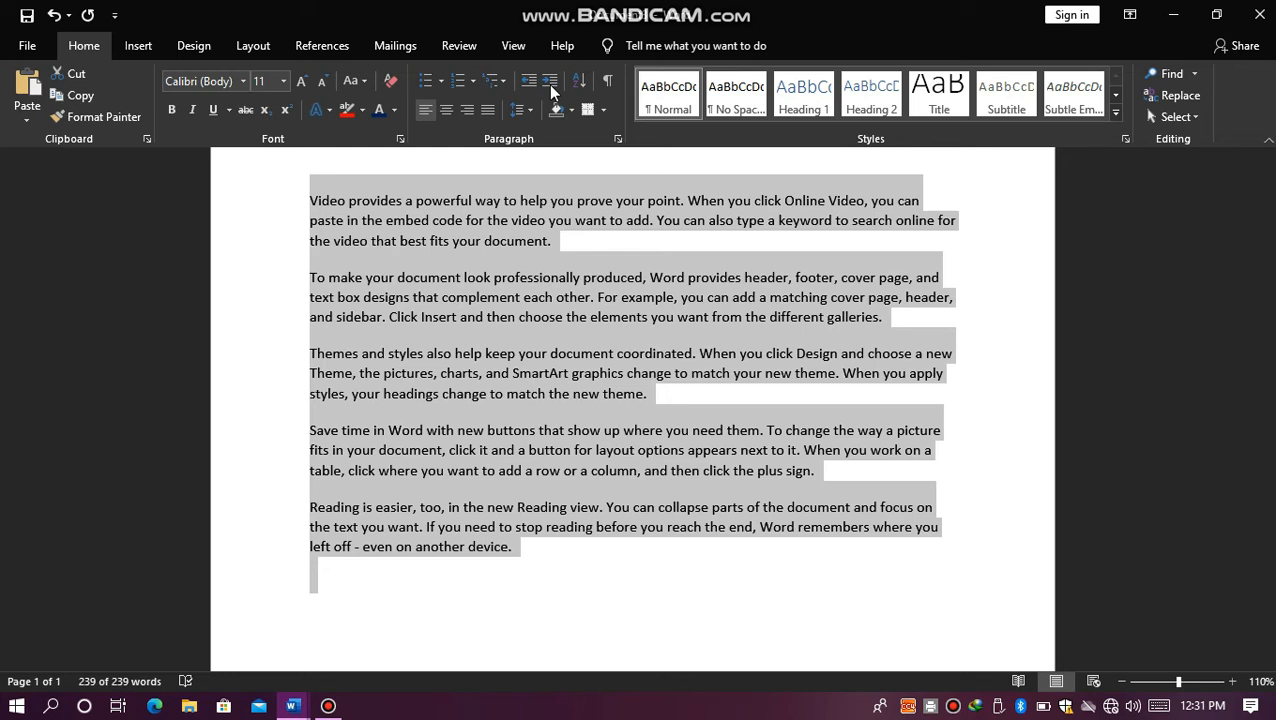
left_click(549, 82)
left_click(549, 83)
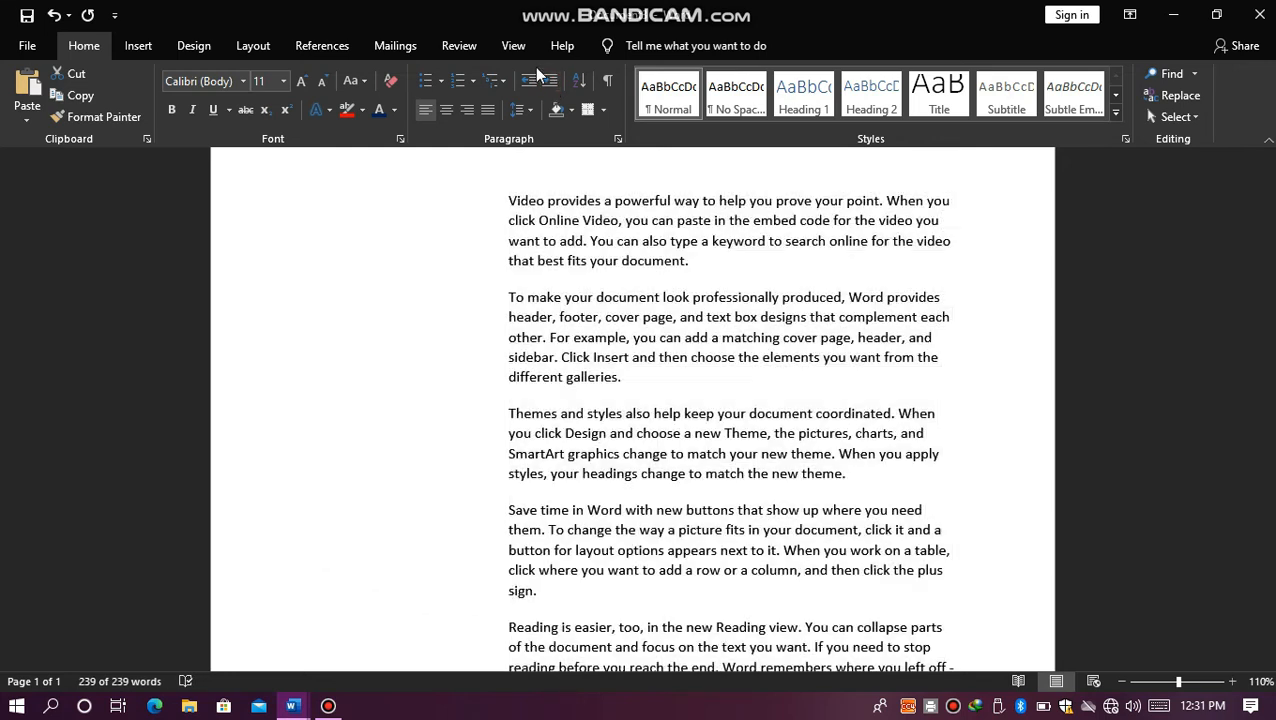
key("ctrl+z")
key("ctrl+z")
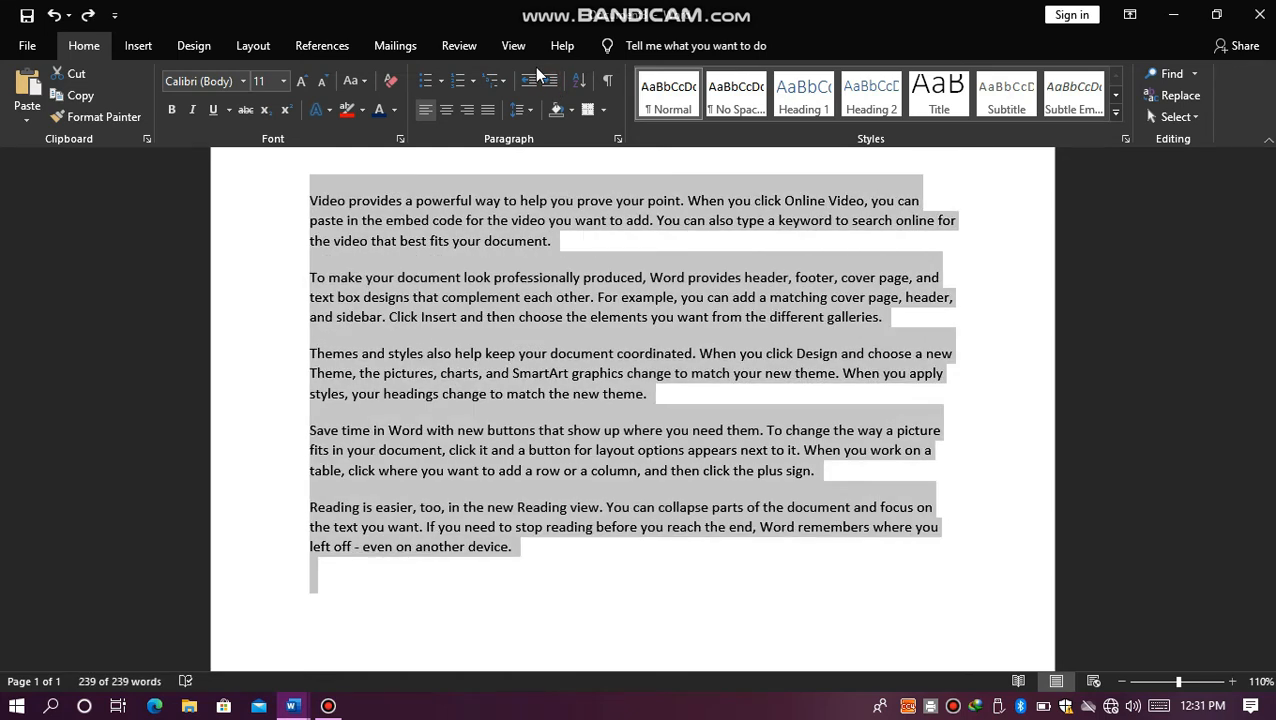
Step: Increase the indent of only the first paragraph repeatedly, moving it far toward the right margin
left_click(309, 203)
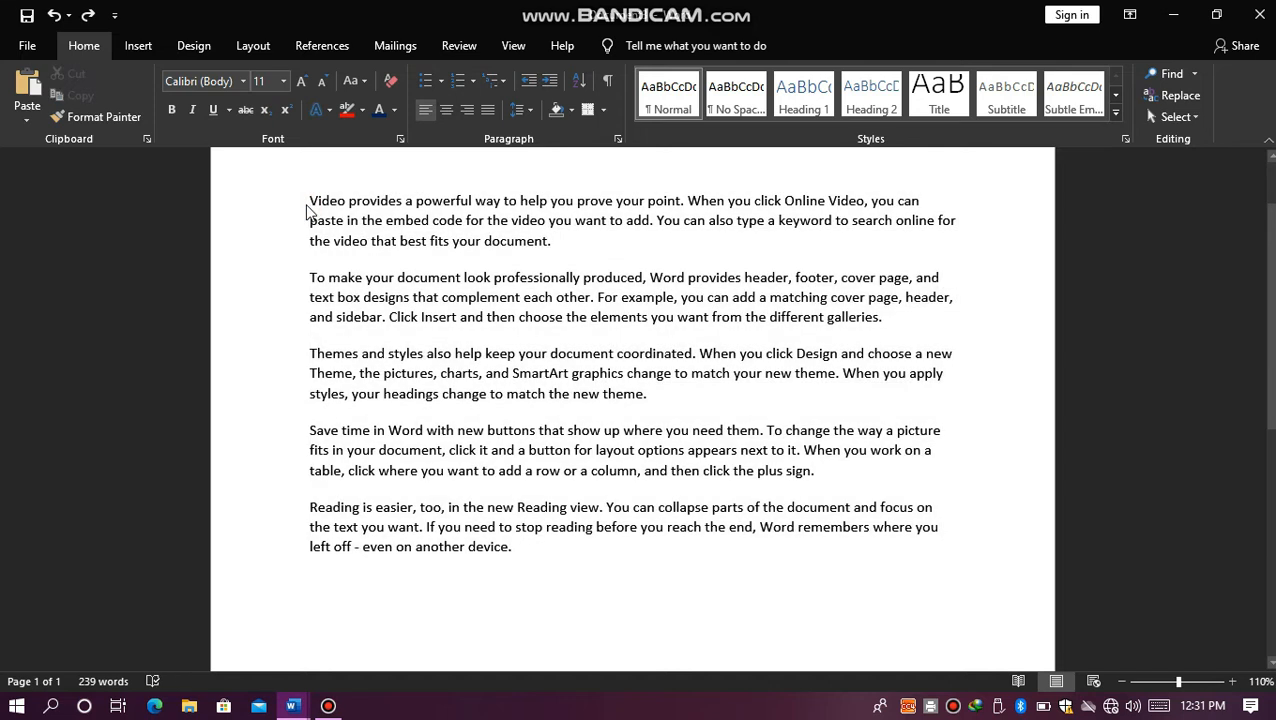
left_click(552, 82)
left_click(552, 82)
left_click(552, 82)
left_click(552, 82)
left_click(552, 82)
left_click(552, 82)
left_click(552, 82)
left_click(552, 82)
left_click(552, 82)
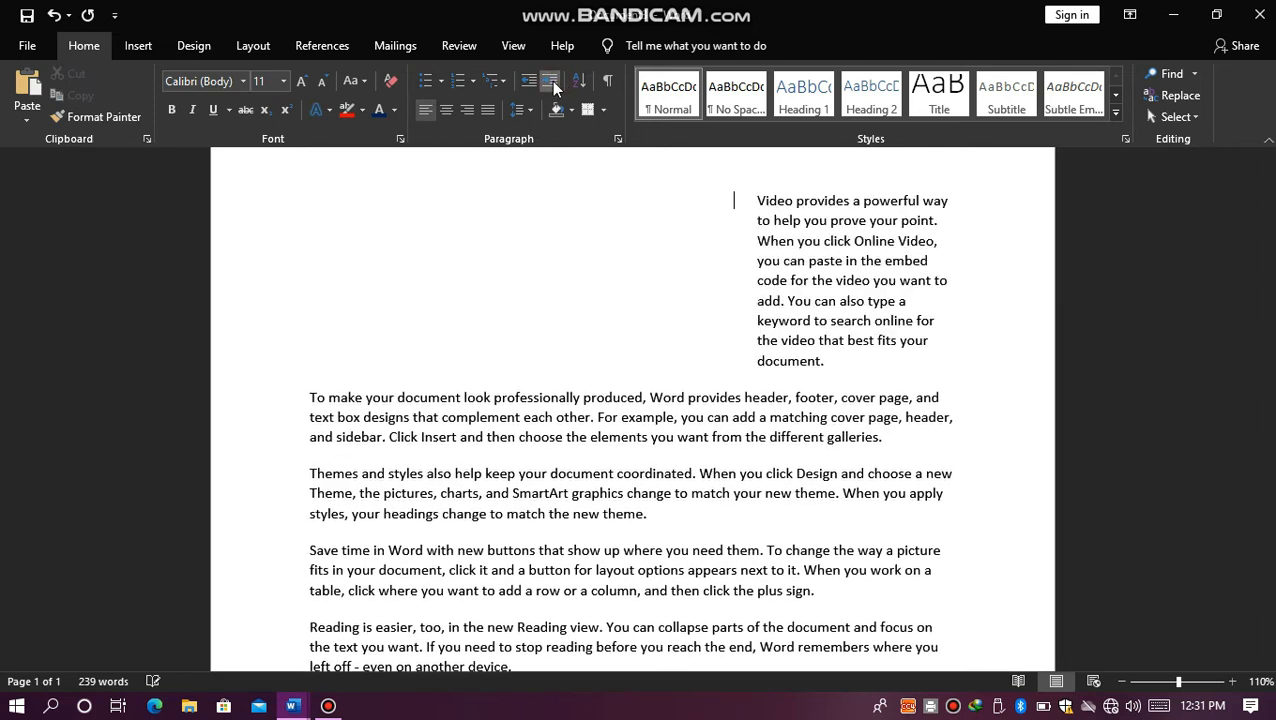
left_click(552, 82)
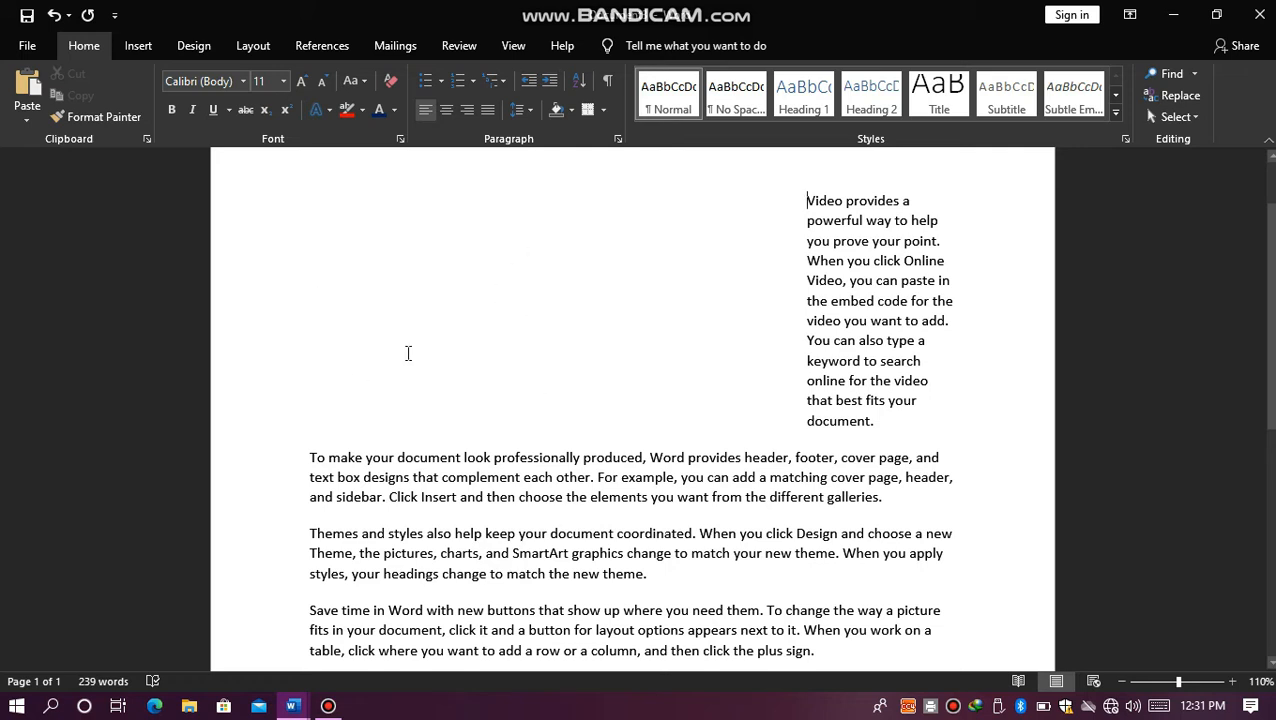
Step: Decrease the first paragraph's indent repeatedly until it is back at the left margin
left_click(529, 81)
left_click(529, 81)
left_click(529, 81)
left_click(529, 81)
left_click(529, 81)
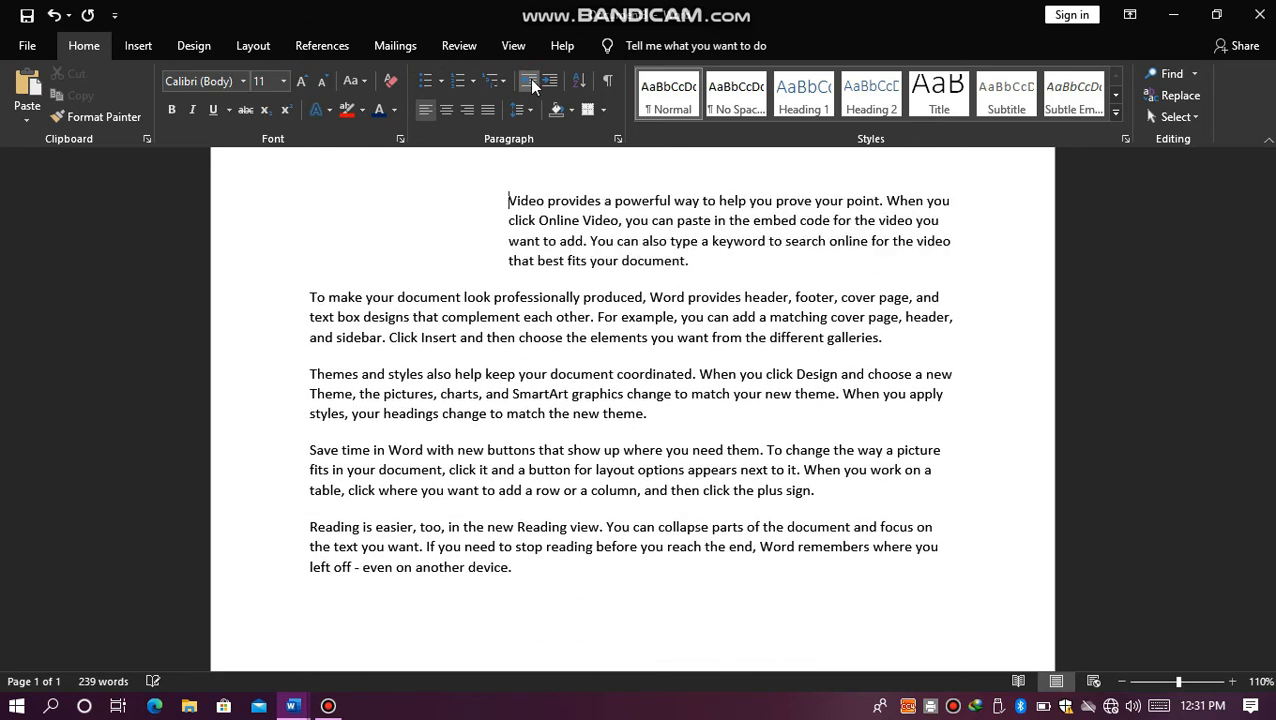
left_click(529, 81)
left_click(529, 81)
left_click(529, 81)
left_click(529, 81)
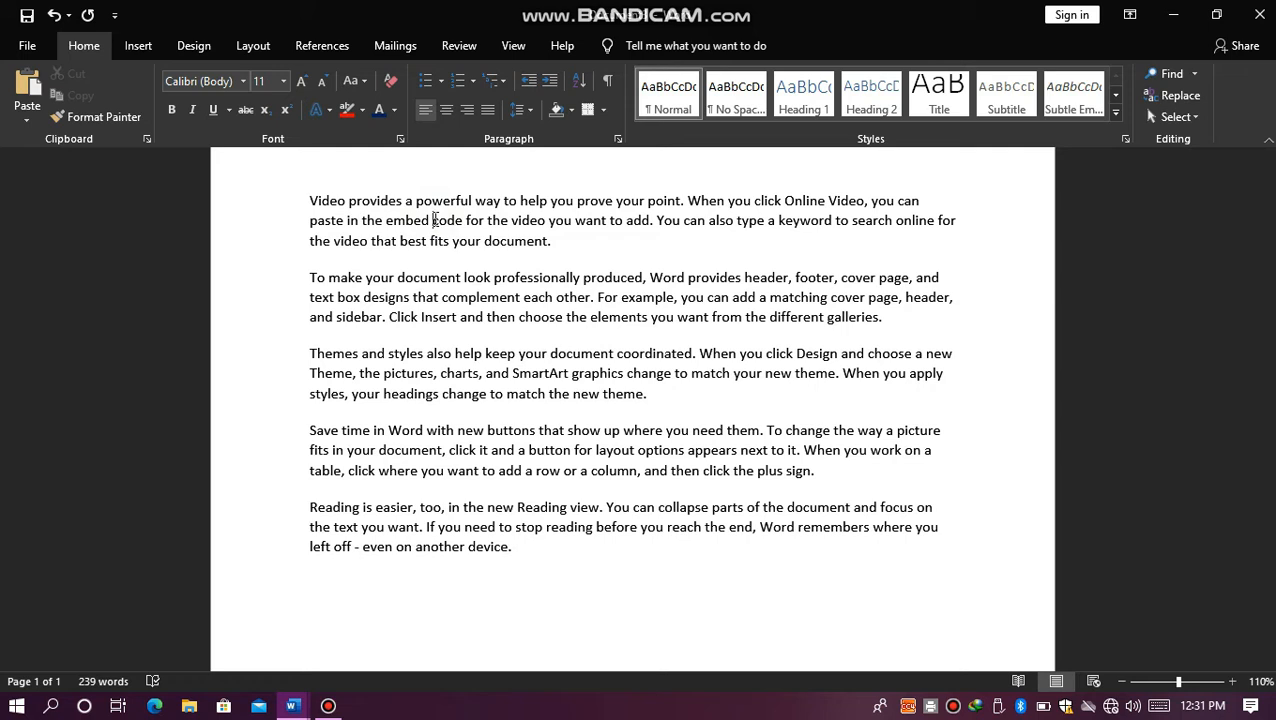
Step: Select the whole first paragraph and open the shading colour choices for it
left_click(601, 236)
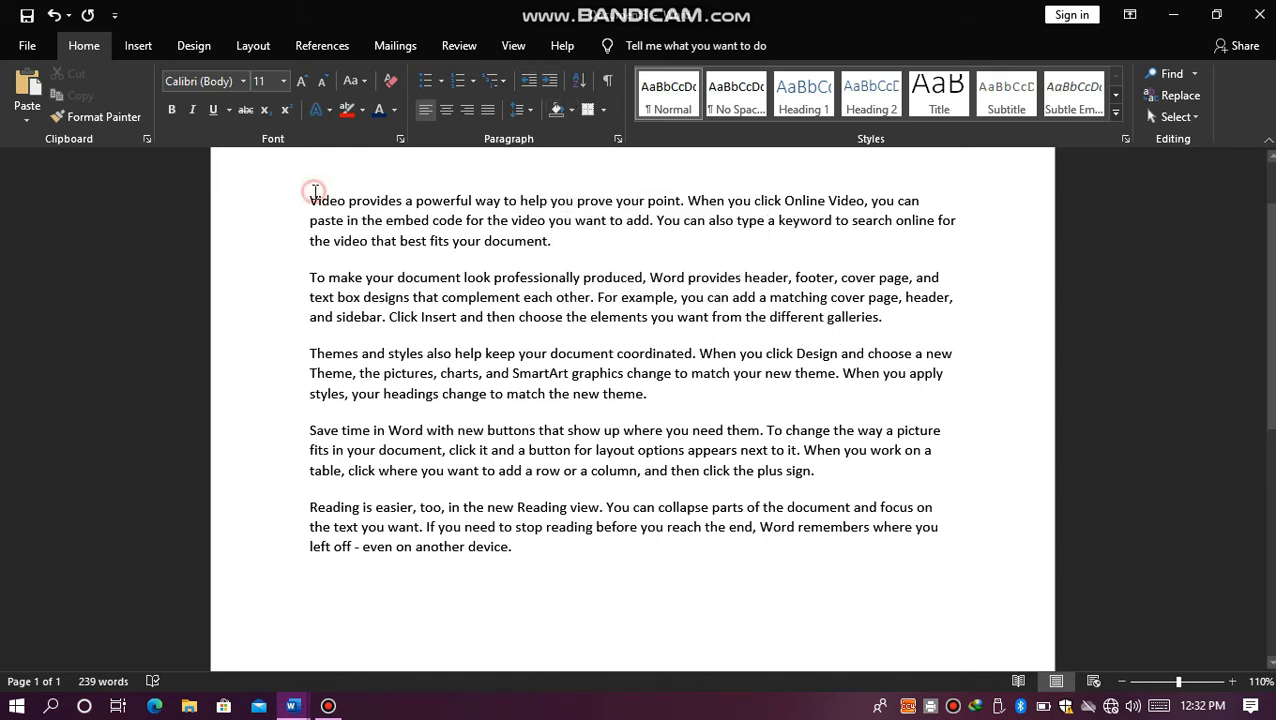
left_click_drag(311, 193, 568, 246)
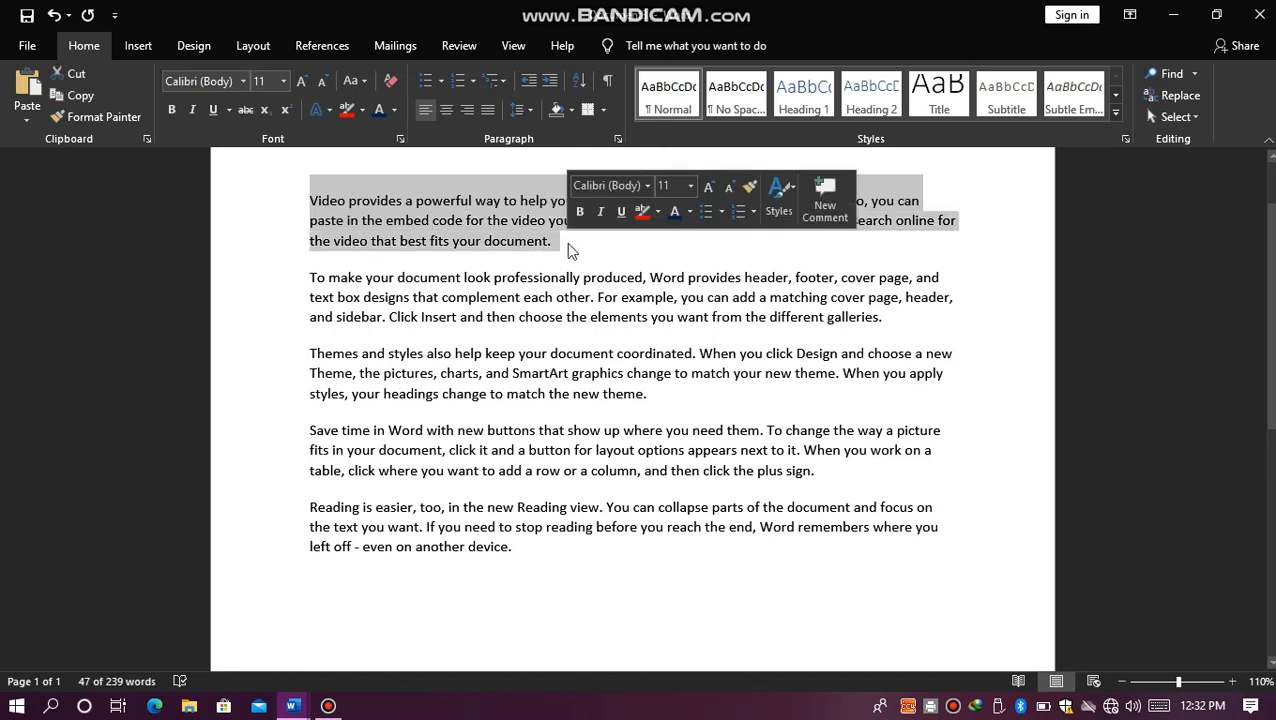
left_click(533, 113)
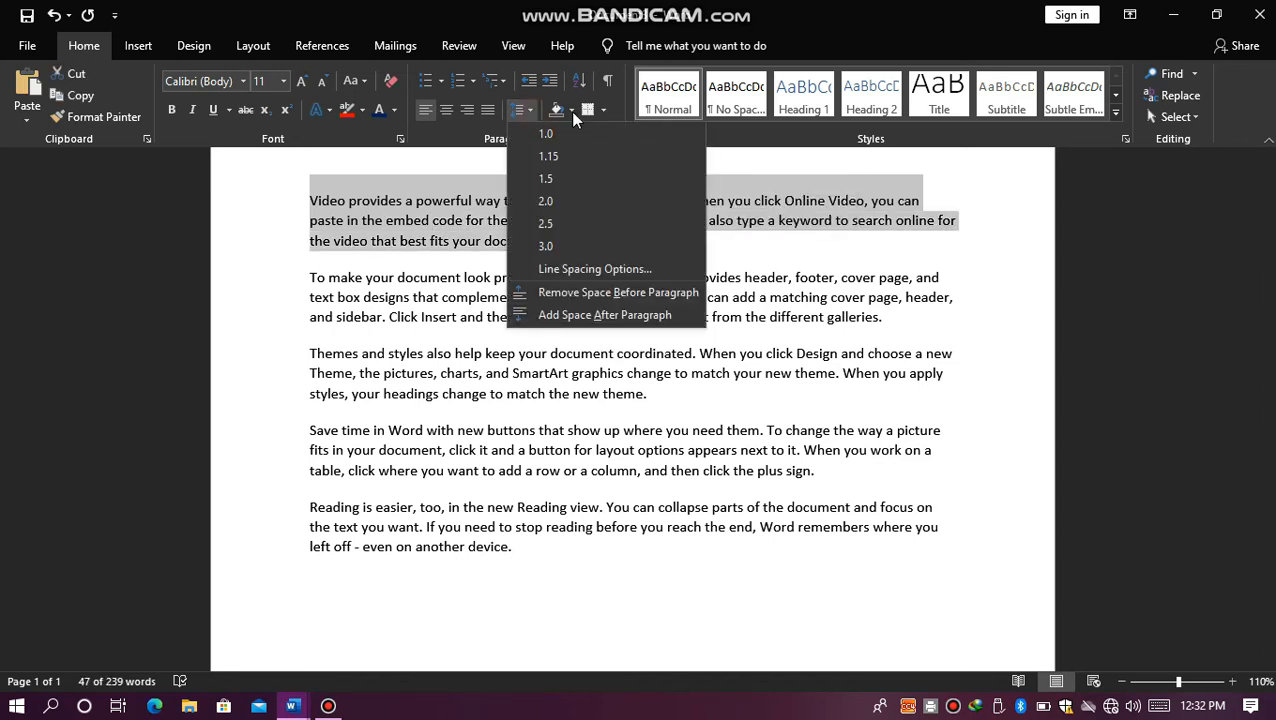
left_click(570, 111)
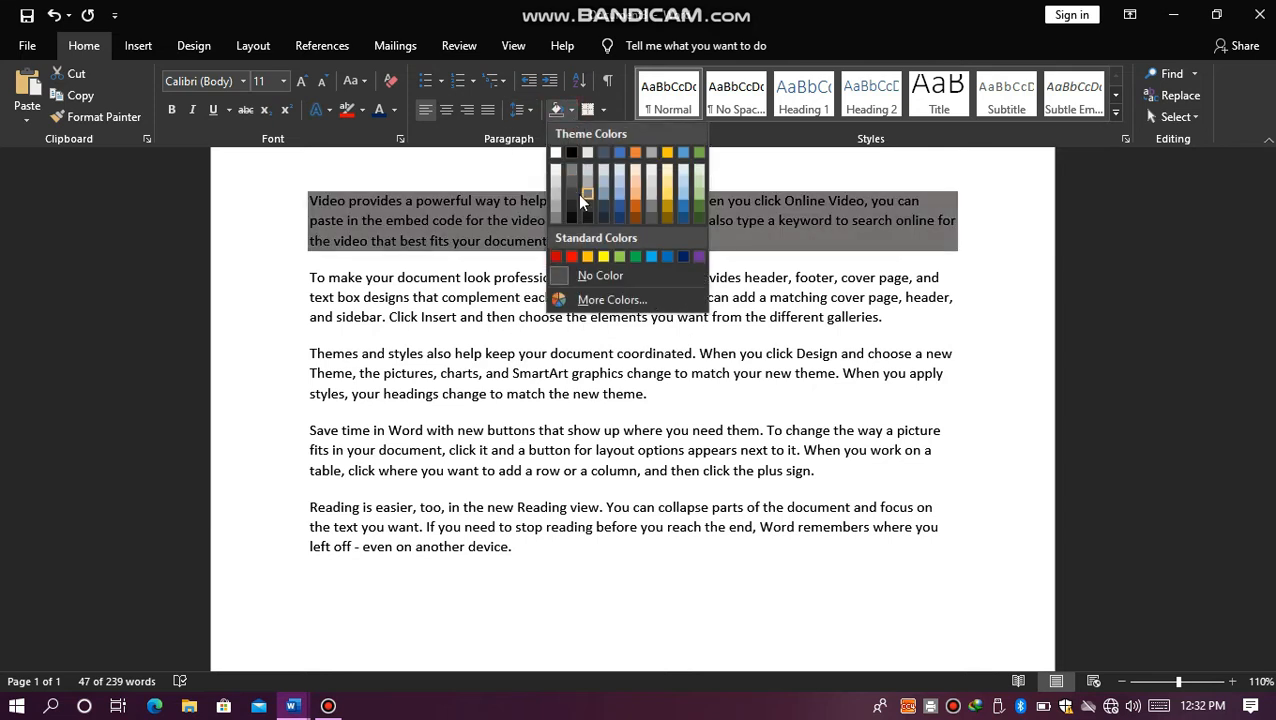
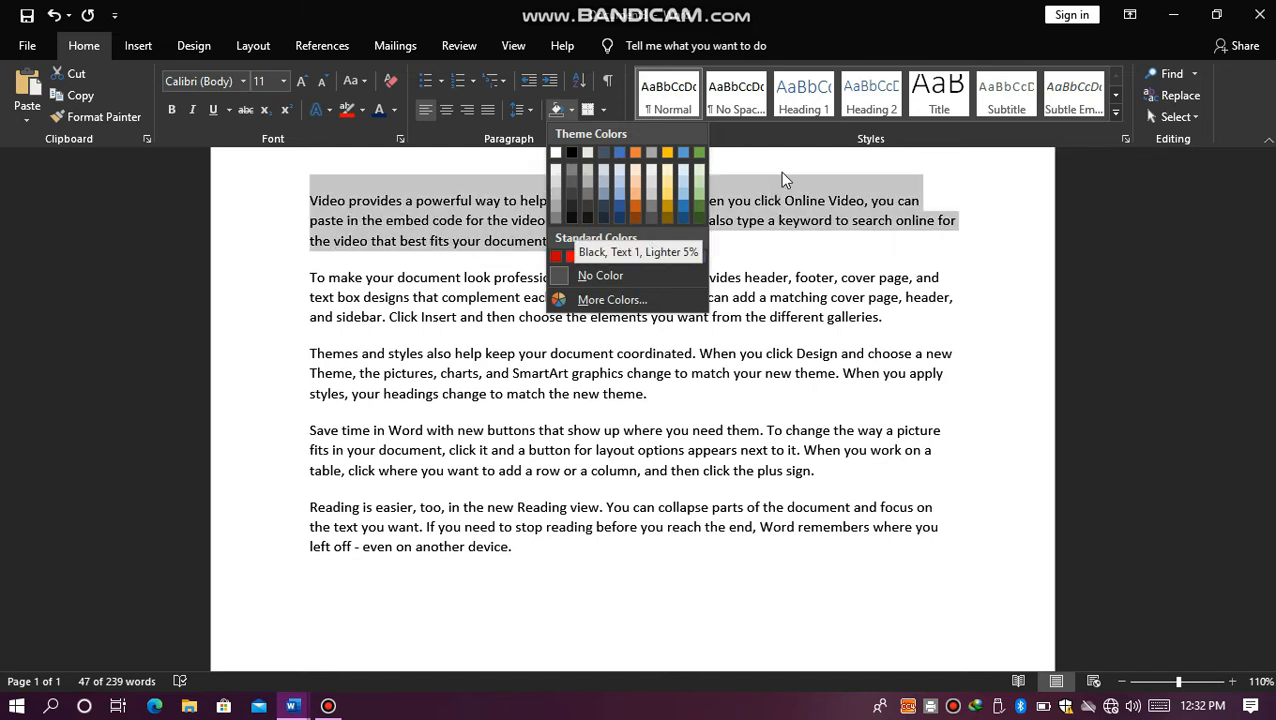
Step: Dismiss the shading colour choices, select the whole document text and apply All Borders to its paragraphs
key("Escape")
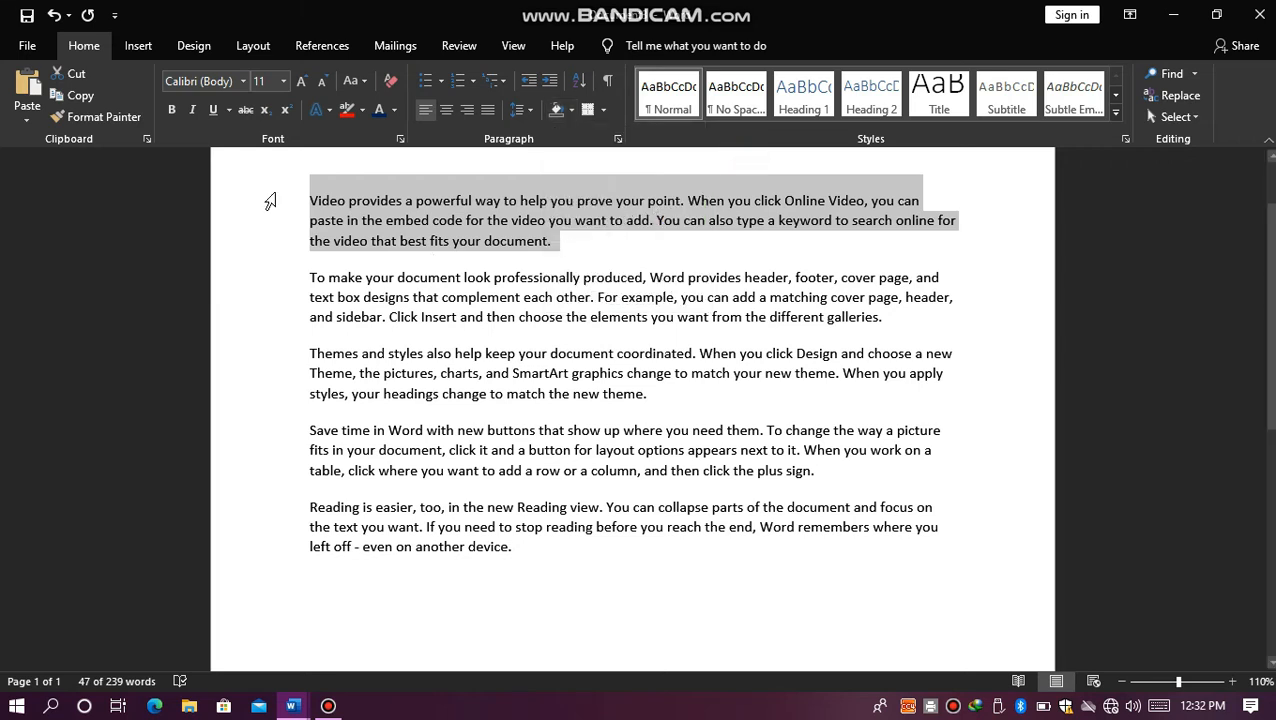
left_click(308, 201)
key("ctrl+a")
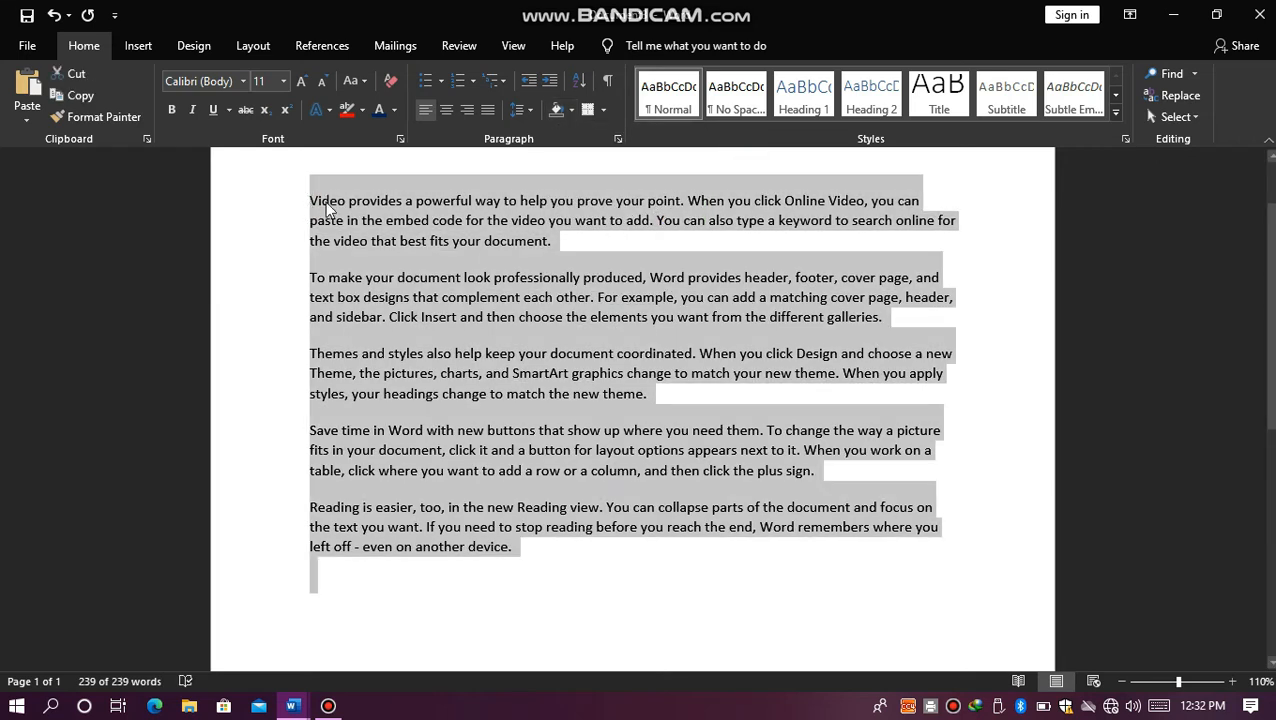
left_click(604, 110)
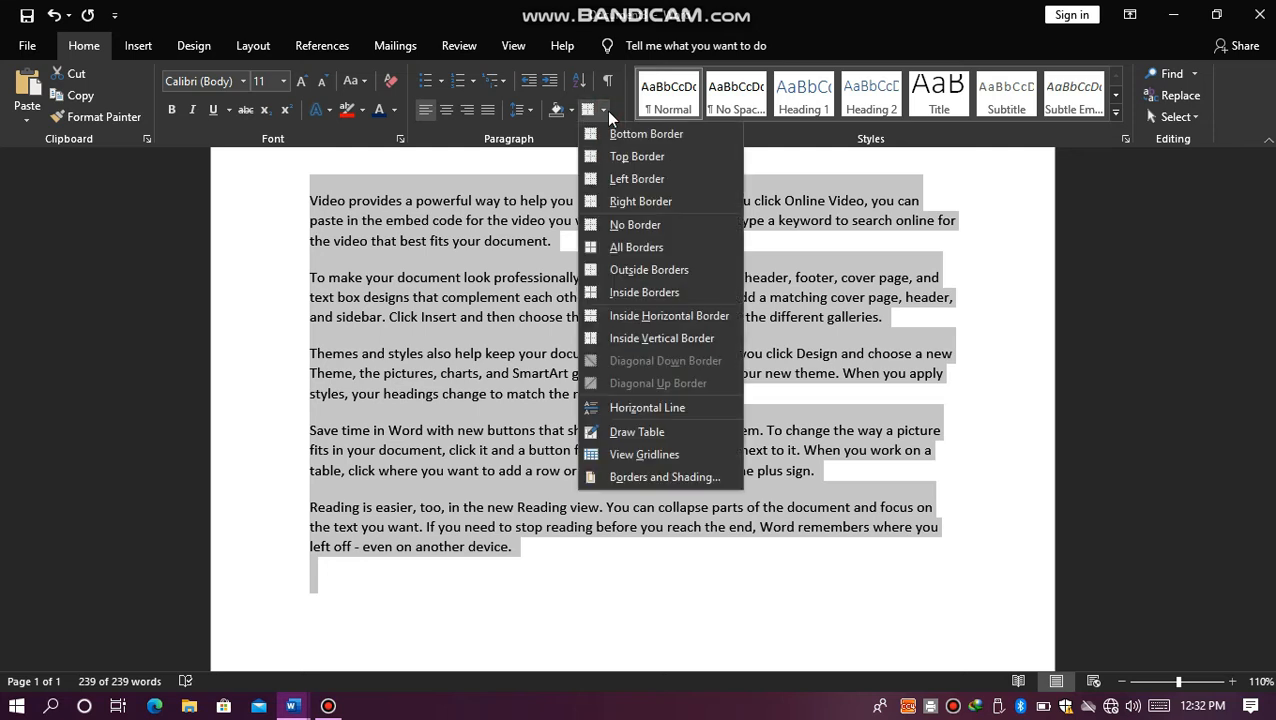
left_click(621, 248)
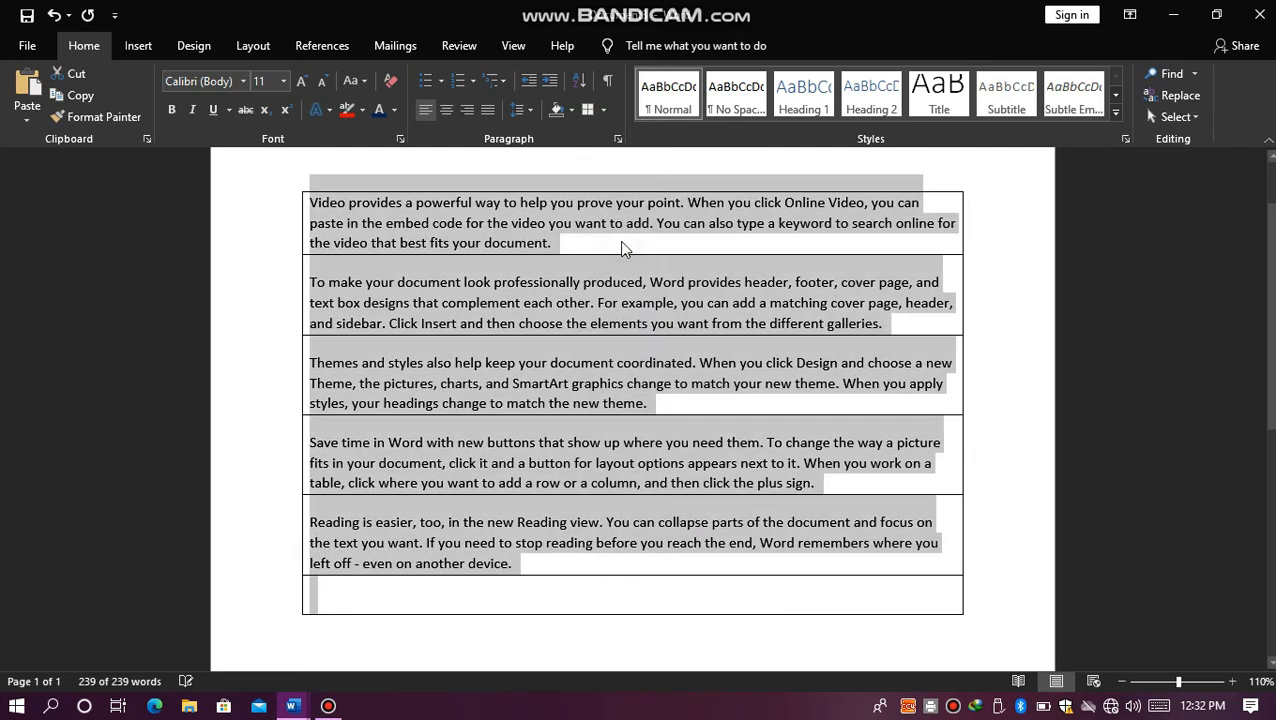
Step: Remove the bottom and left borders from all the paragraphs, and undo all the border changes
left_click(604, 110)
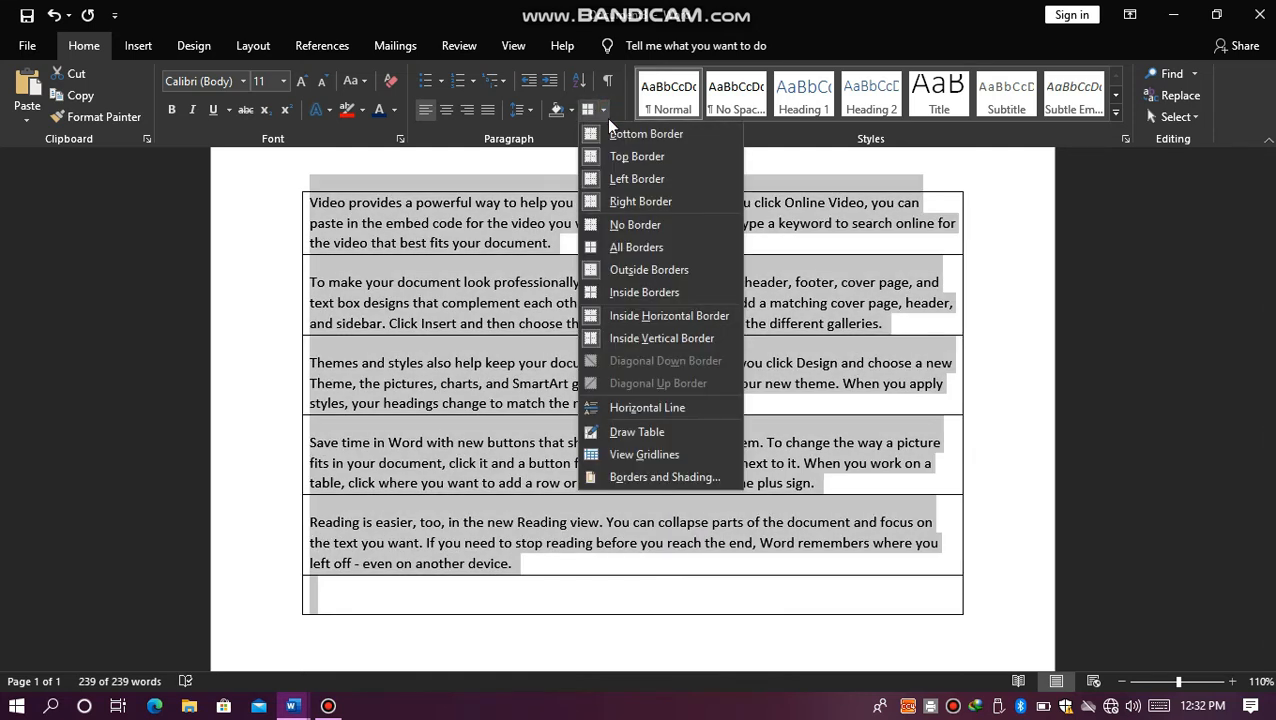
left_click(612, 135)
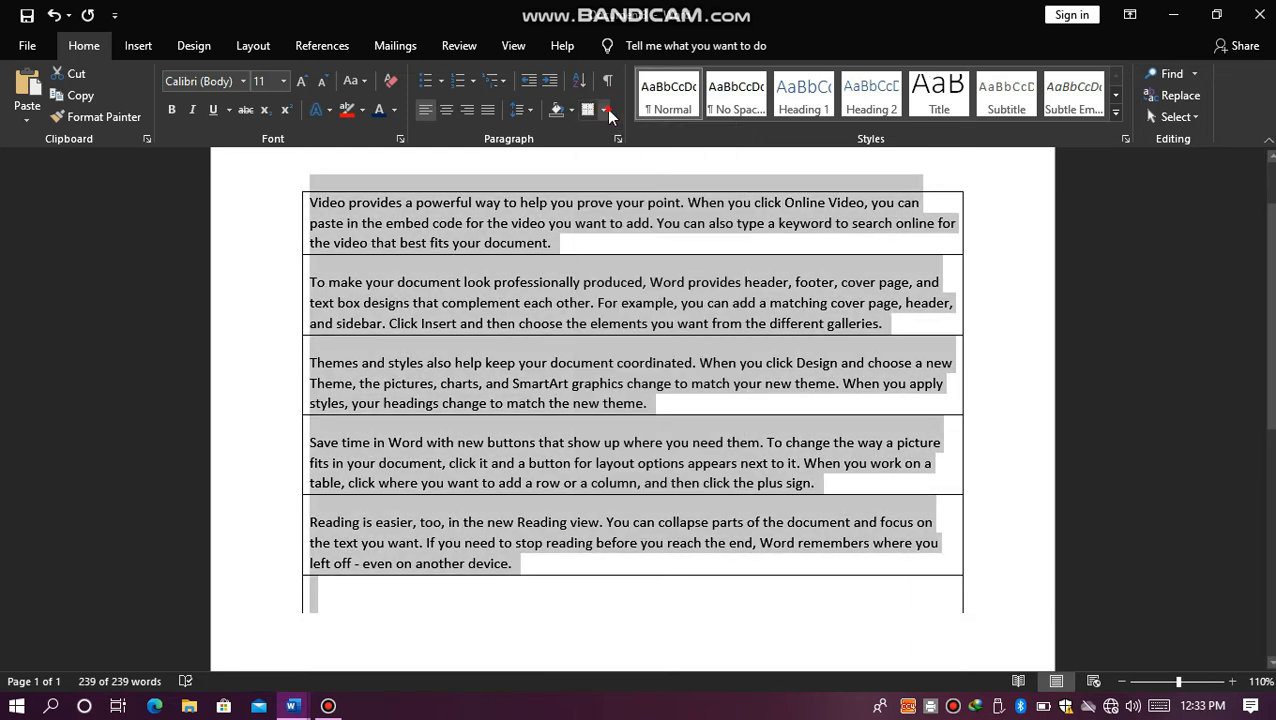
left_click(605, 110)
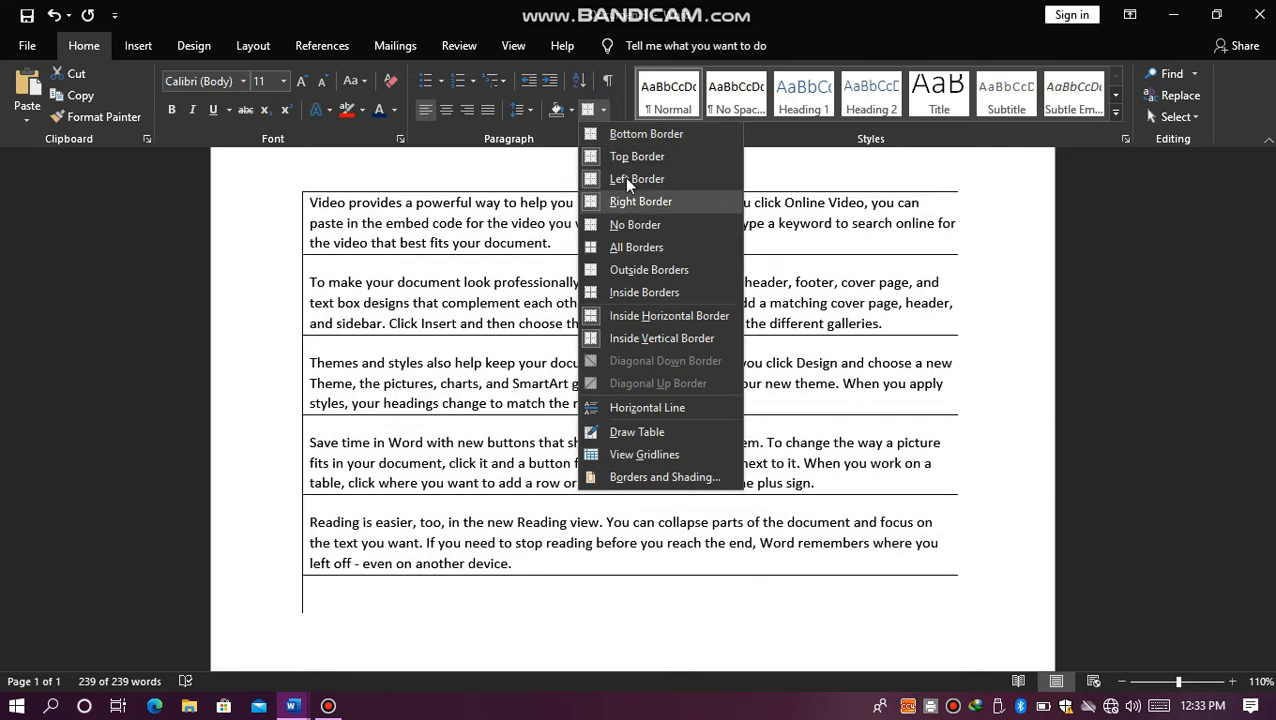
left_click(624, 176)
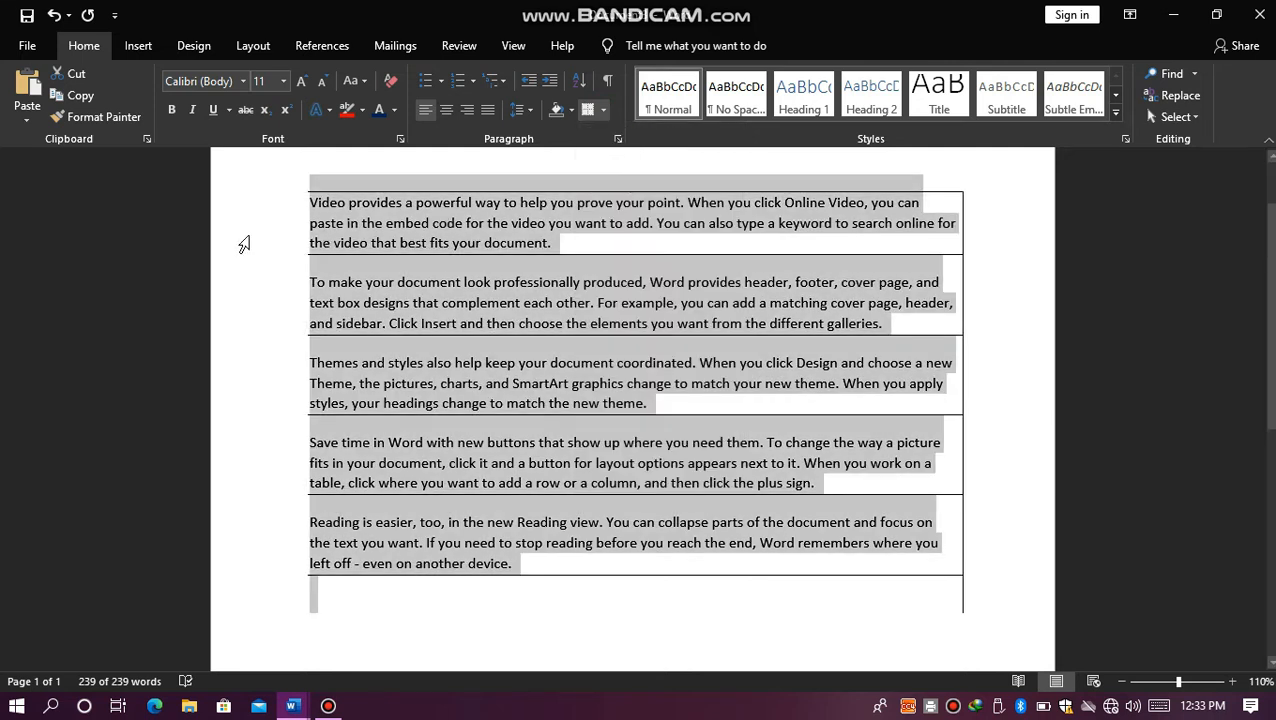
left_click(572, 252)
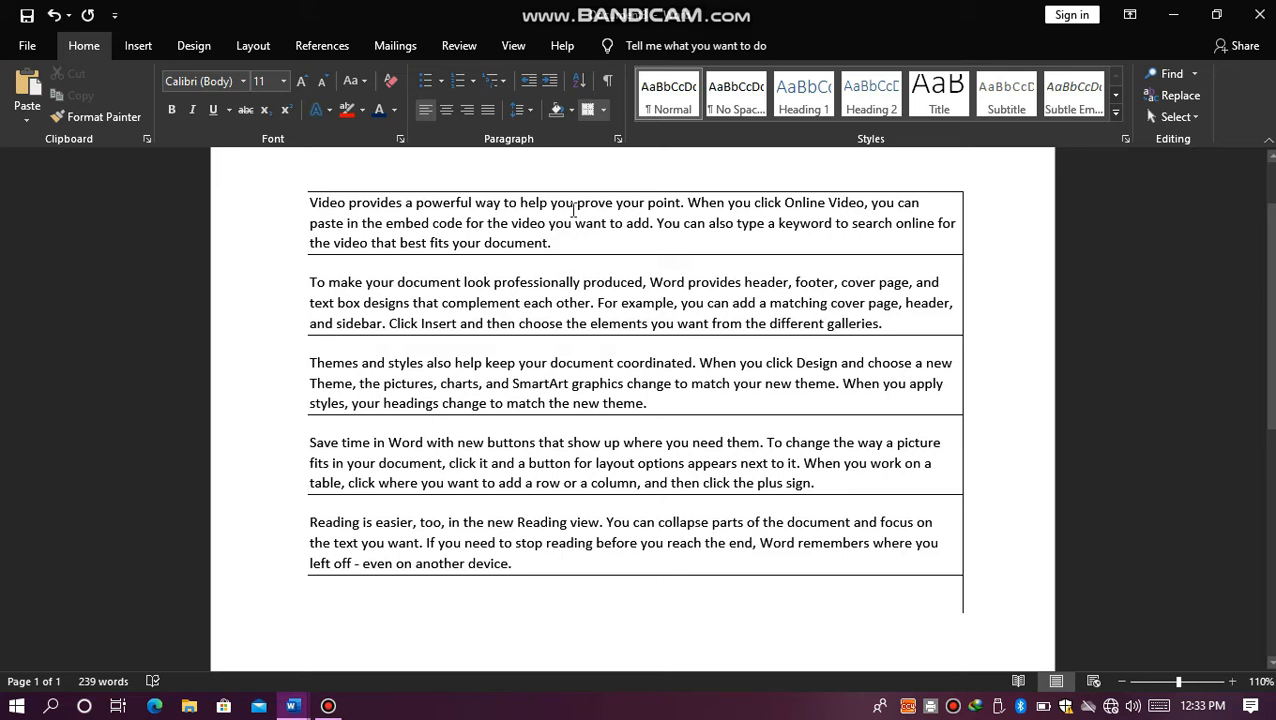
key("ctrl+a")
key("ctrl+z")
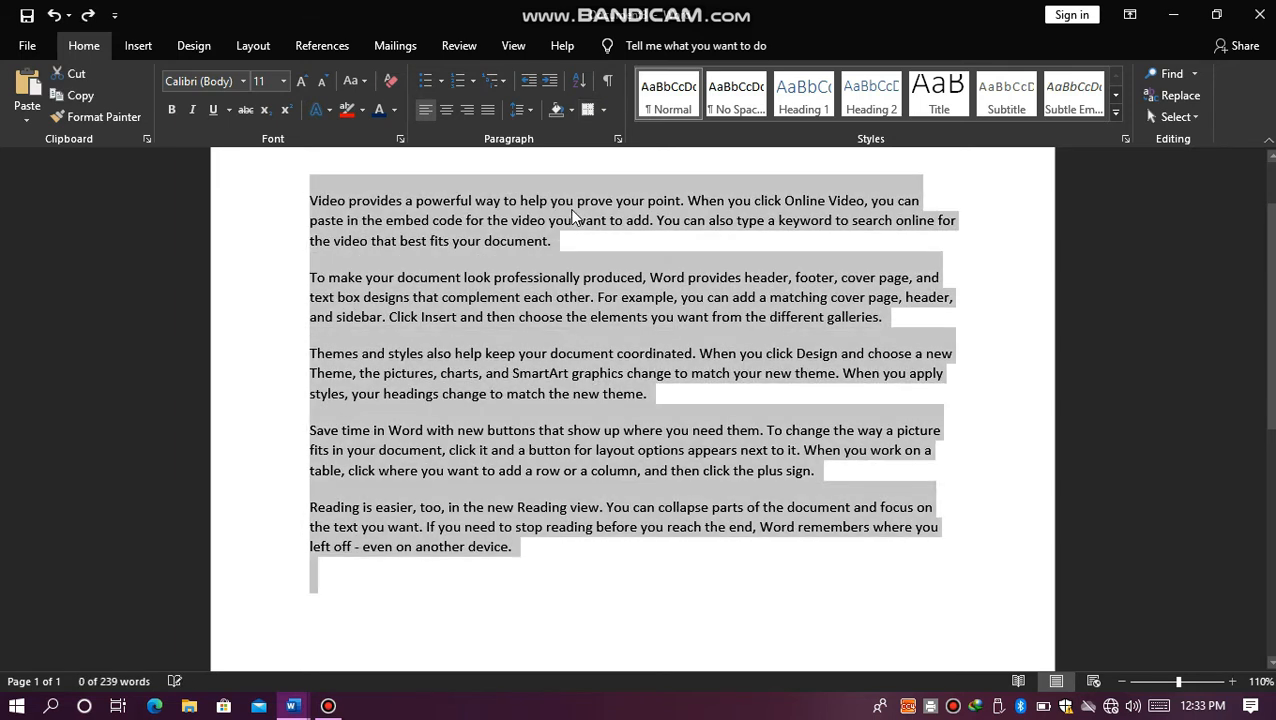
Step: Split the first paragraph after "help you" with a single paragraph break
left_click(574, 206)
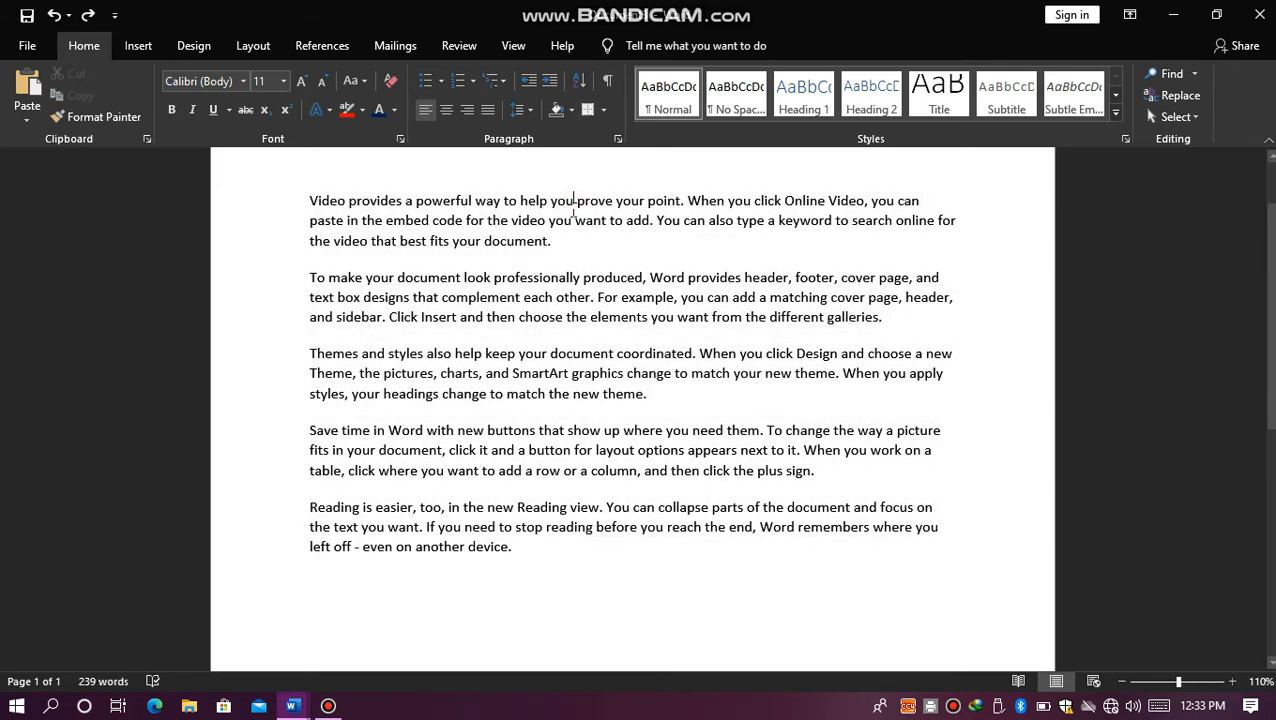
key("Return")
key("Return")
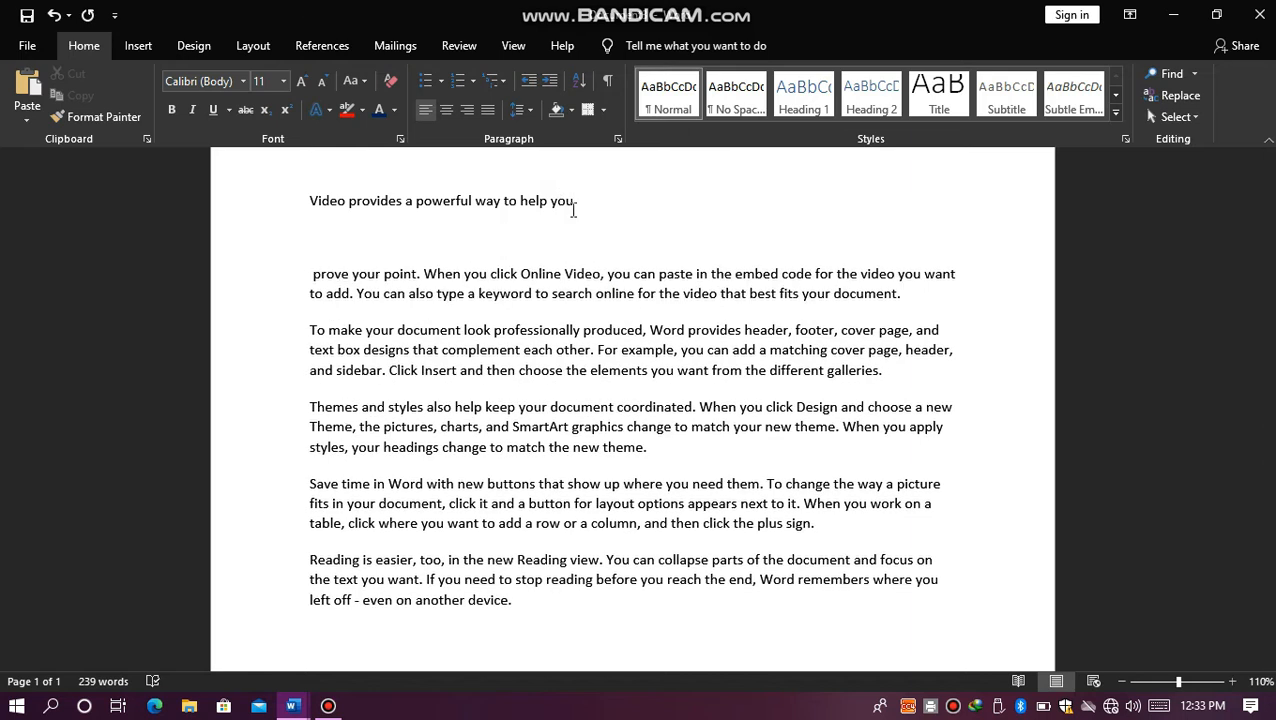
key("ctrl+z")
key("ctrl+y")
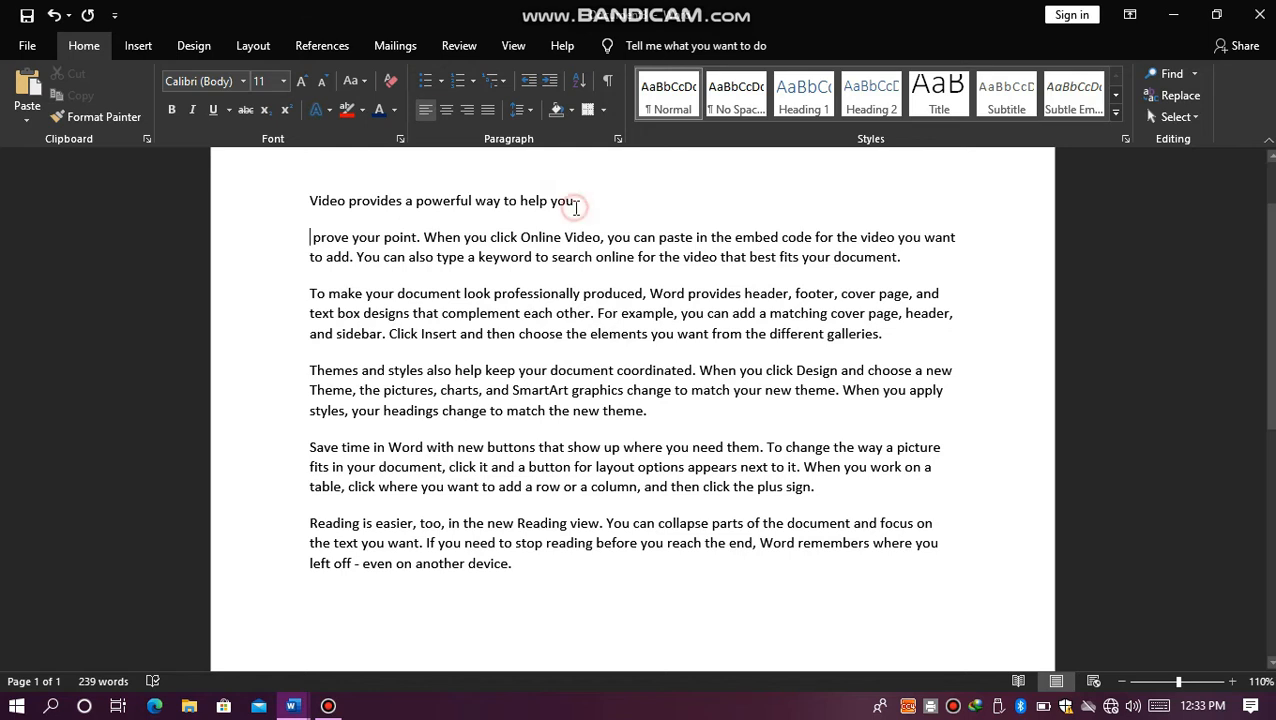
Step: Apply the Heading 1 style to the line "Video provides a powerful way to help you"
left_click_drag(575, 207, 342, 219)
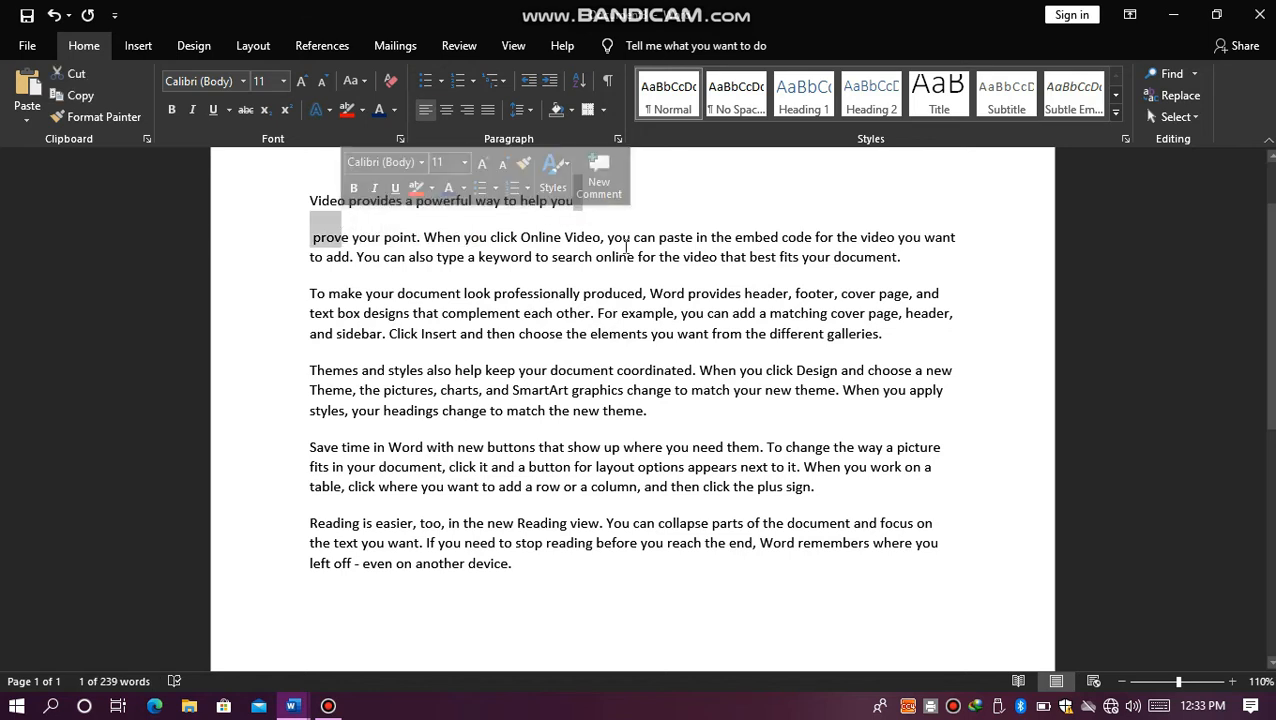
left_click(696, 215)
left_click(607, 191)
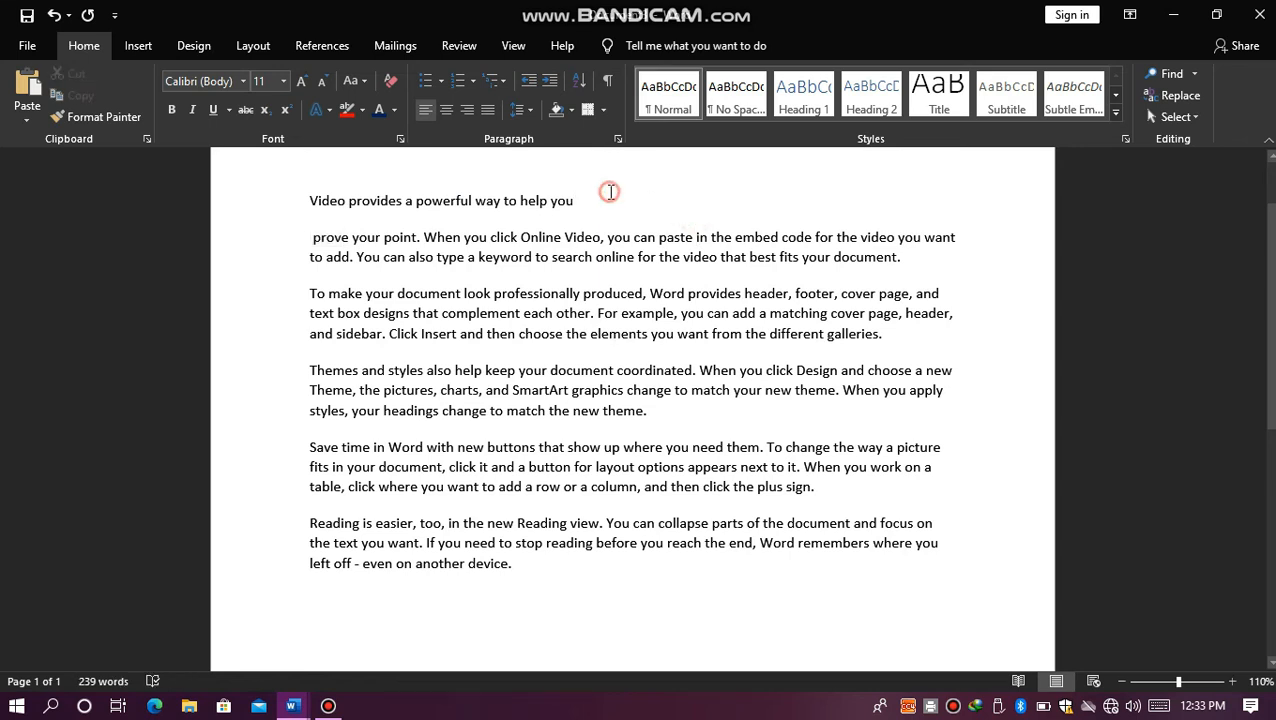
left_click_drag(565, 196, 308, 195)
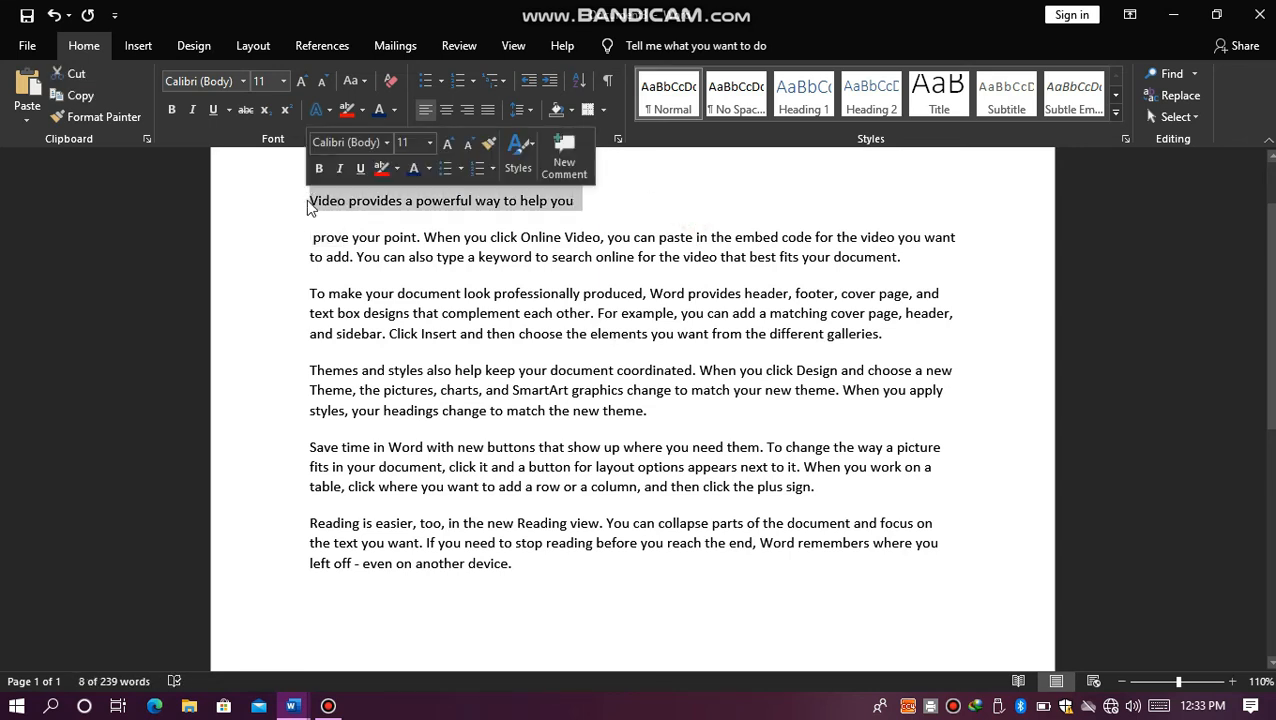
left_click(805, 97)
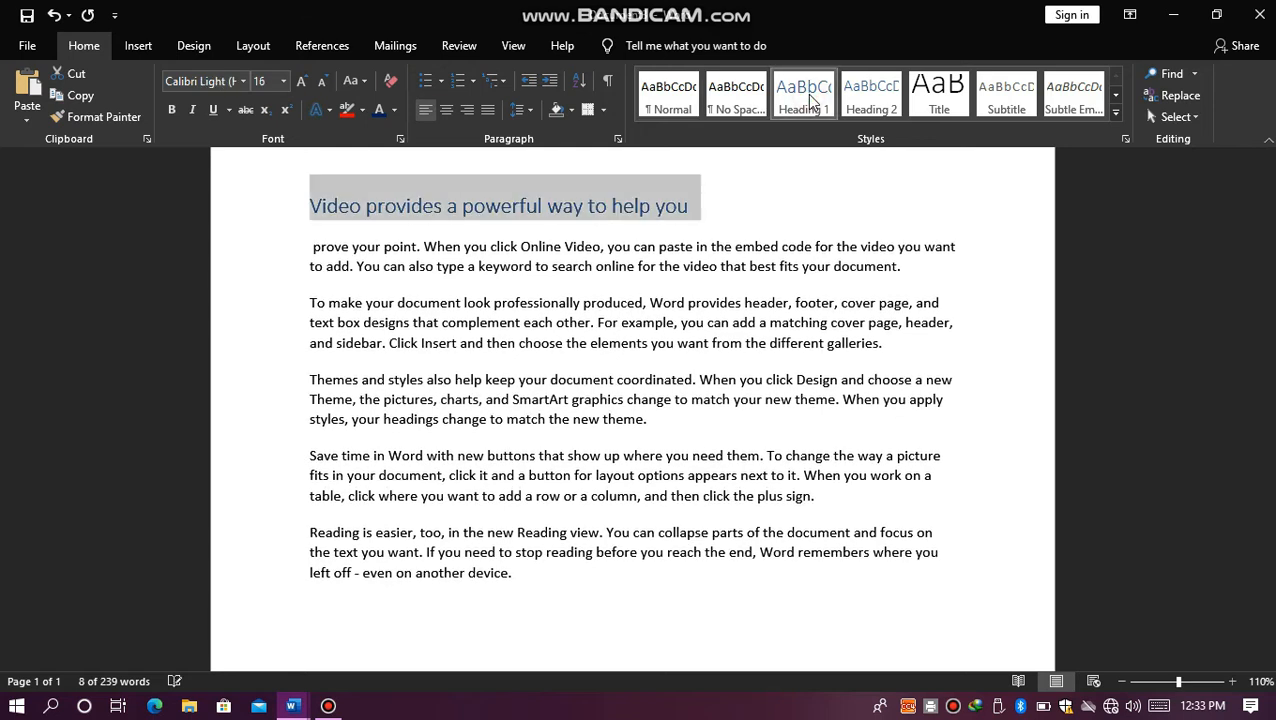
Step: Show the document's headings in the Navigation pane, and close the pane
key("ctrl+f")
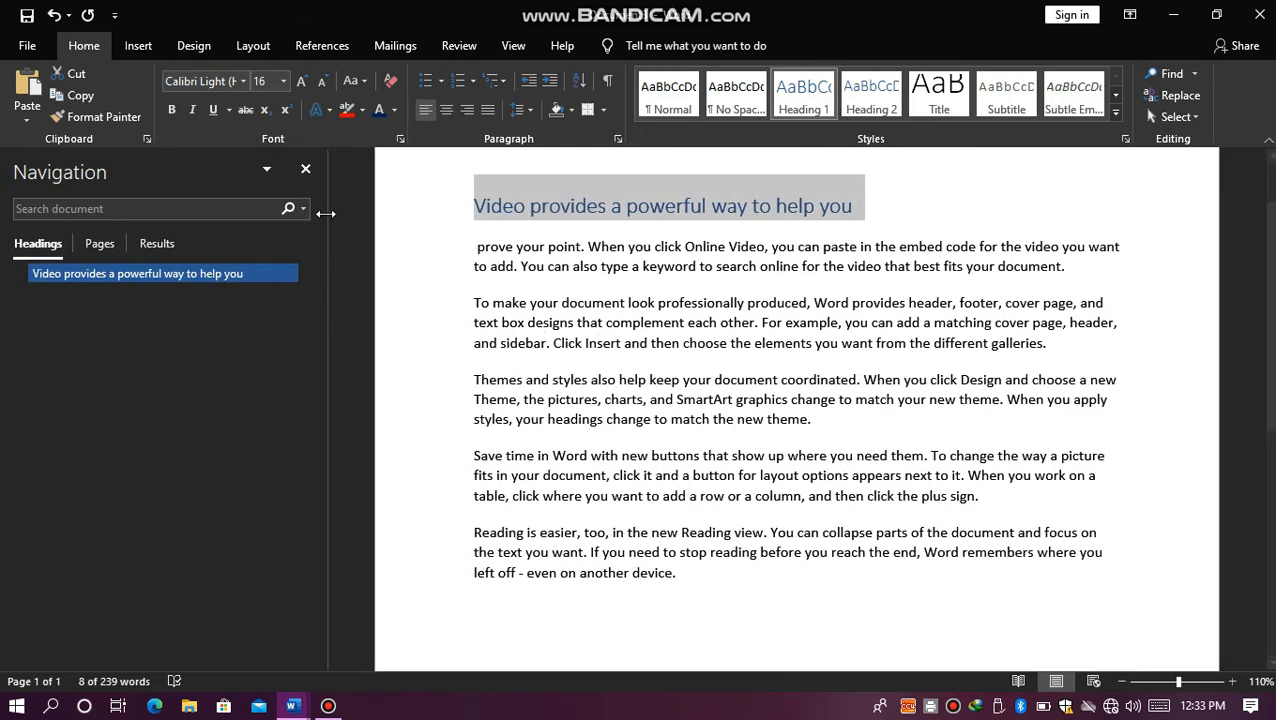
left_click(306, 170)
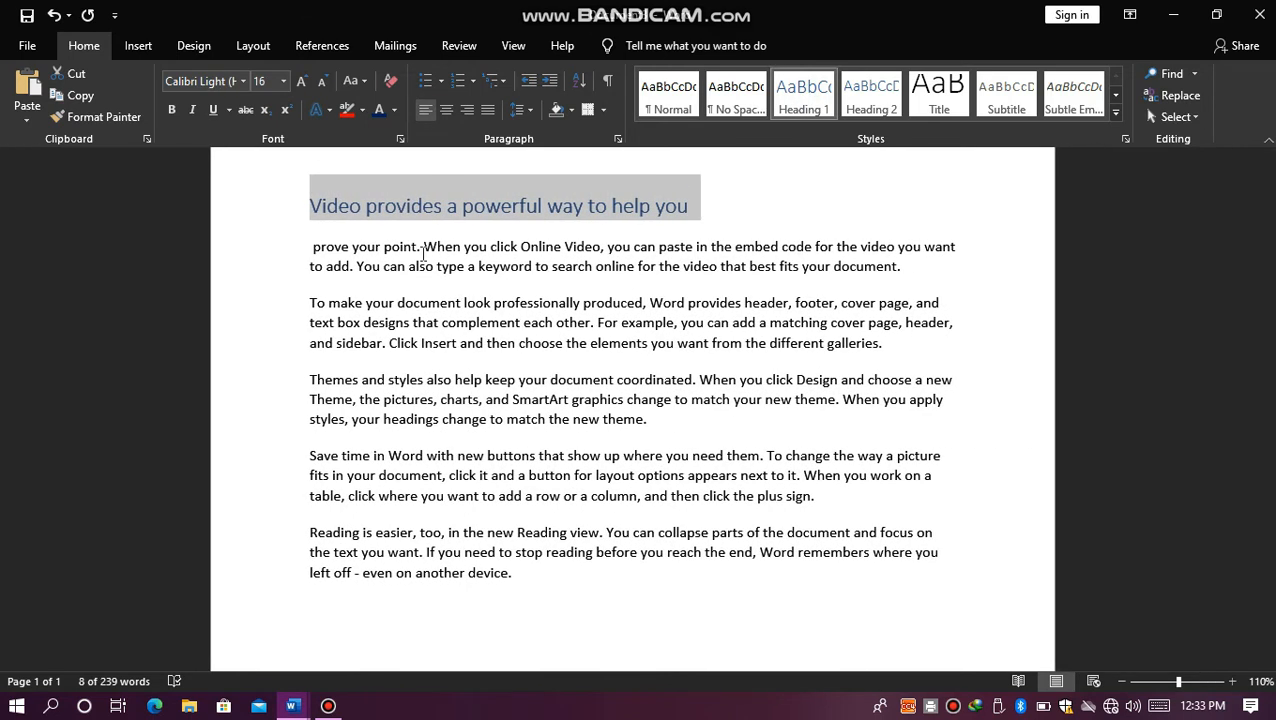
left_click(476, 301)
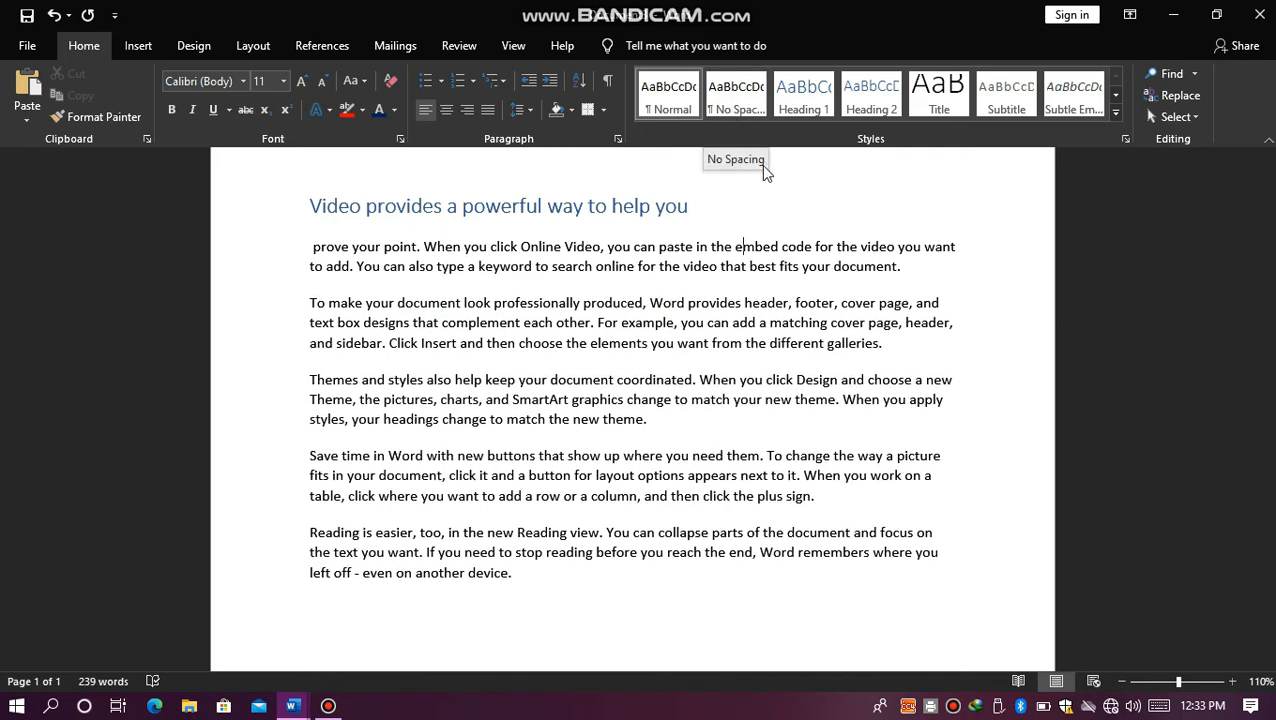
left_click(638, 246)
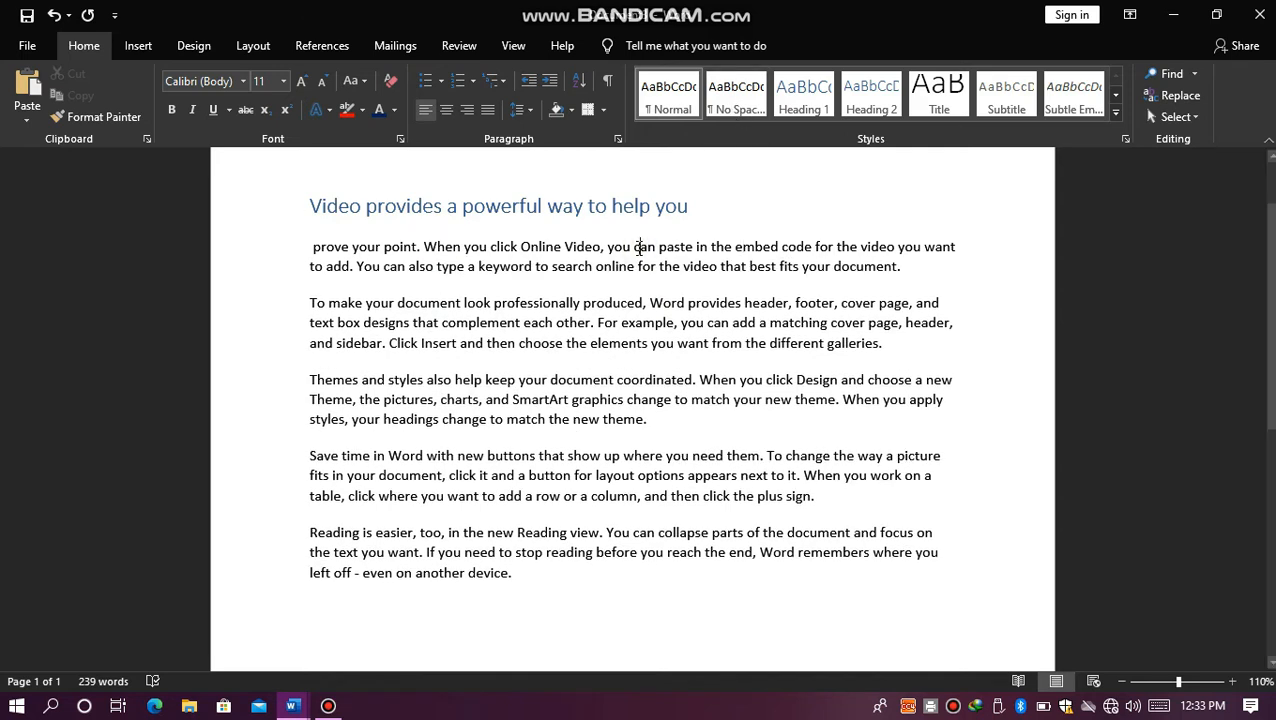
left_click(856, 302)
left_click(1172, 117)
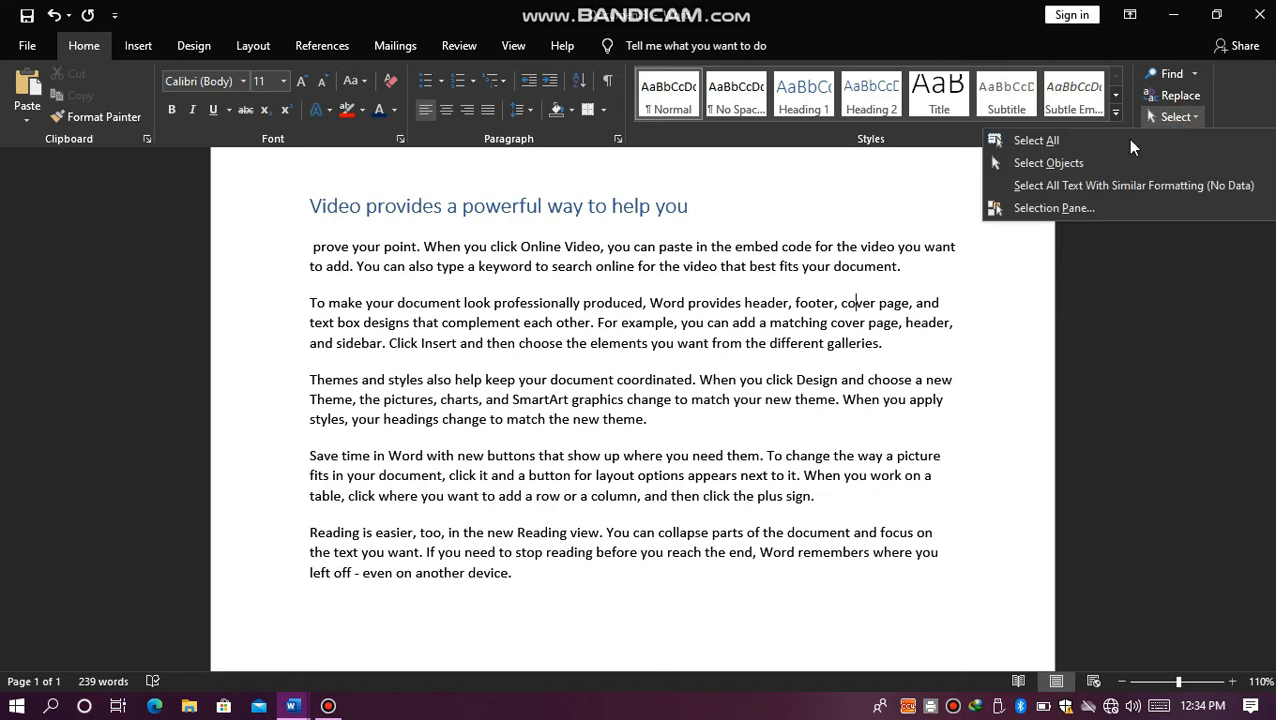
left_click(707, 214)
left_click(911, 281)
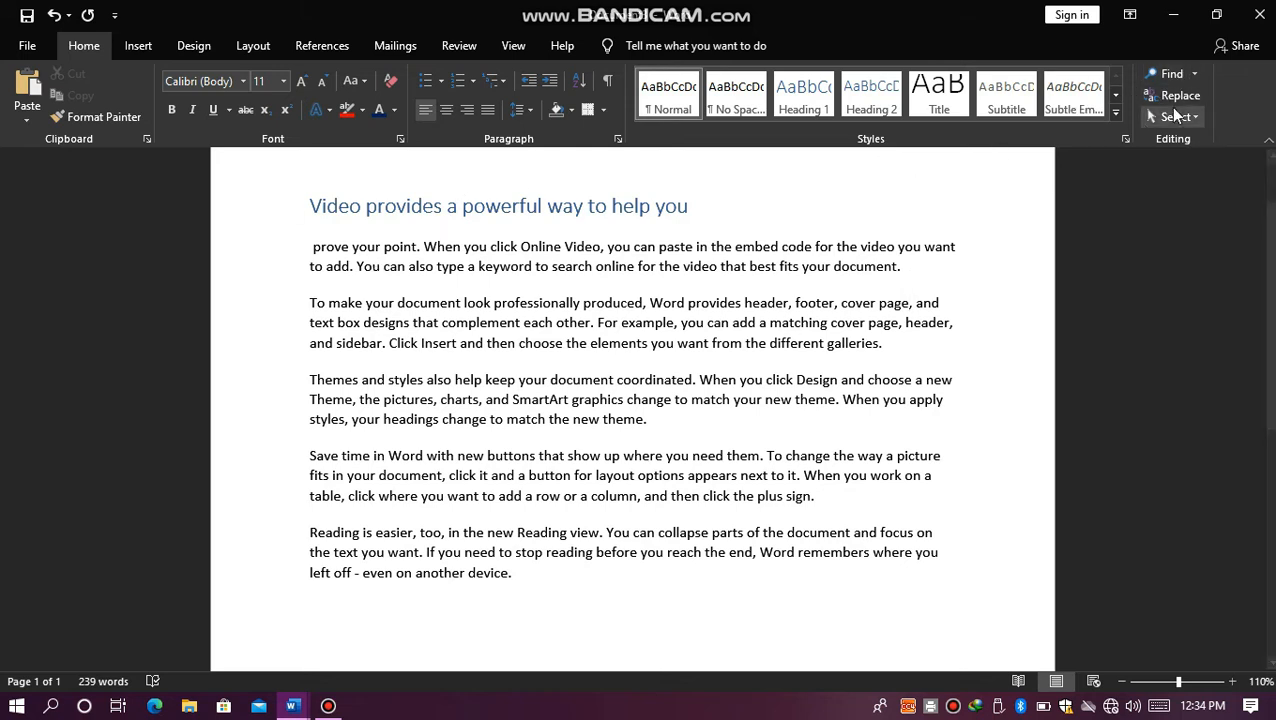
Step: Insert the word "cash" before "document" in the paragraph starting "To make your" and before "change to match the new theme" in the following paragraph
left_click(400, 302)
type("cash")
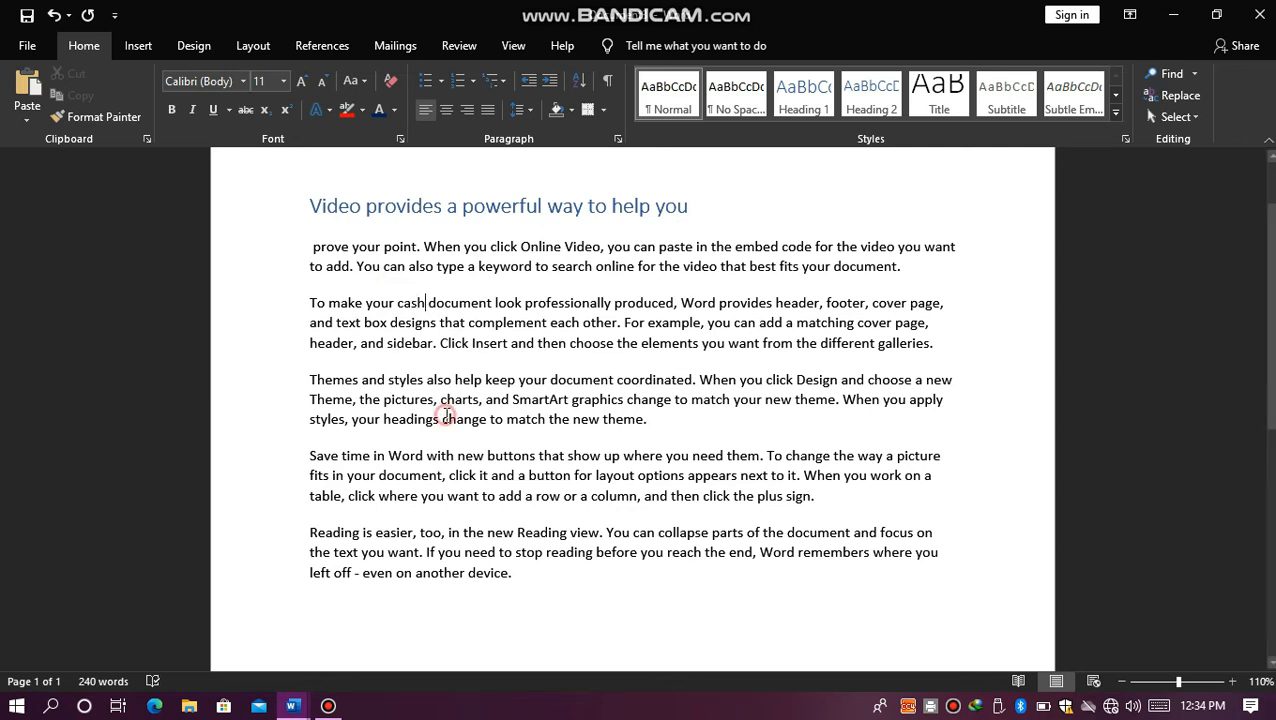
left_click(442, 419)
type("cash")
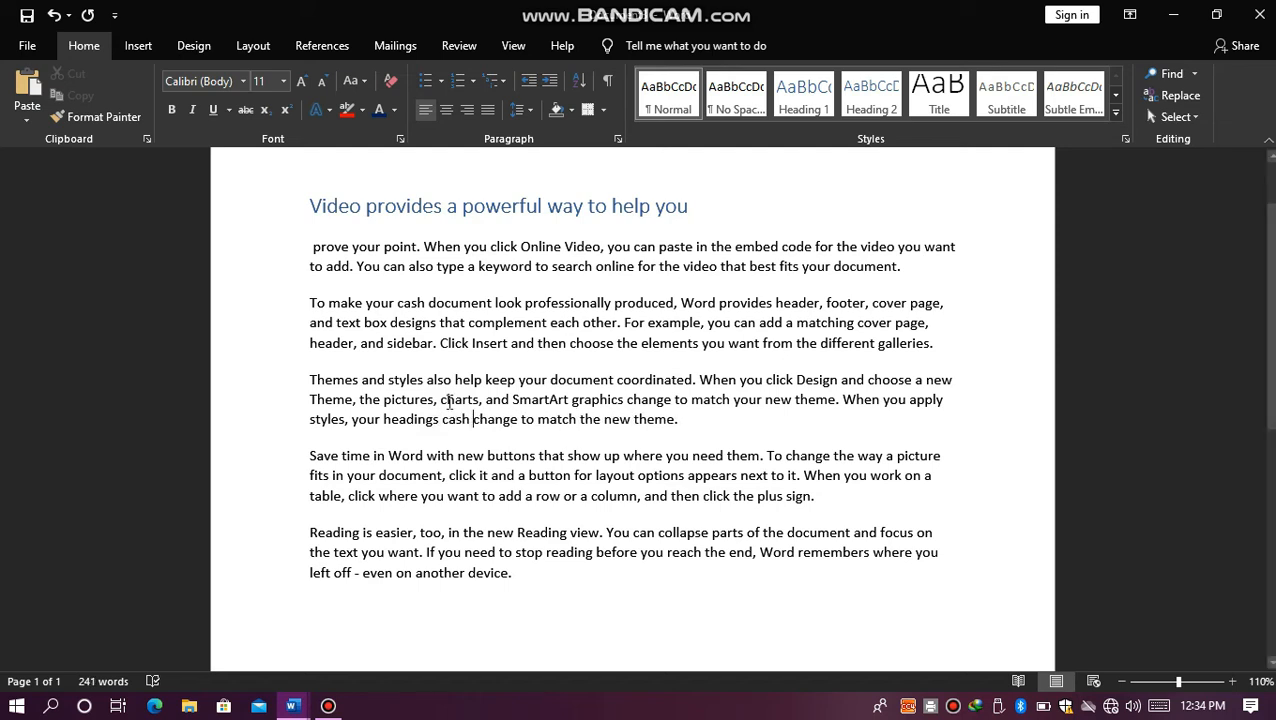
left_click(741, 298)
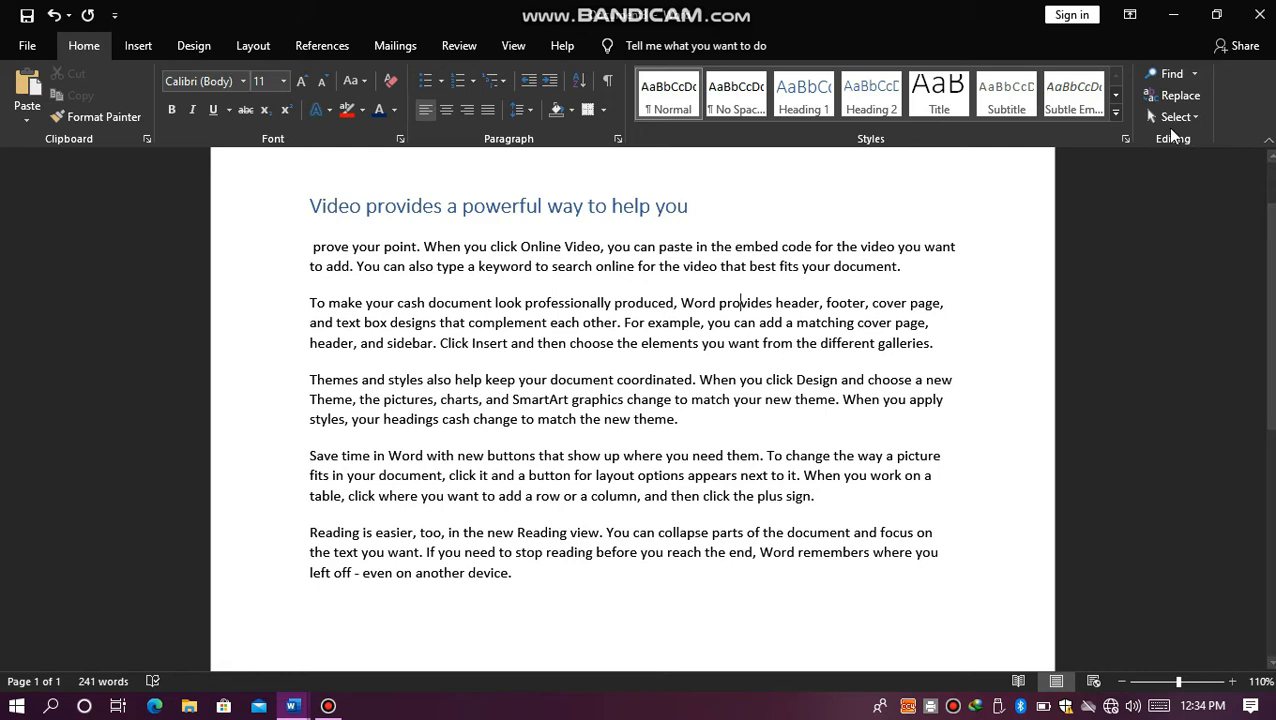
Step: Search the document for the word "cash", and close the search results pane
left_click(1180, 76)
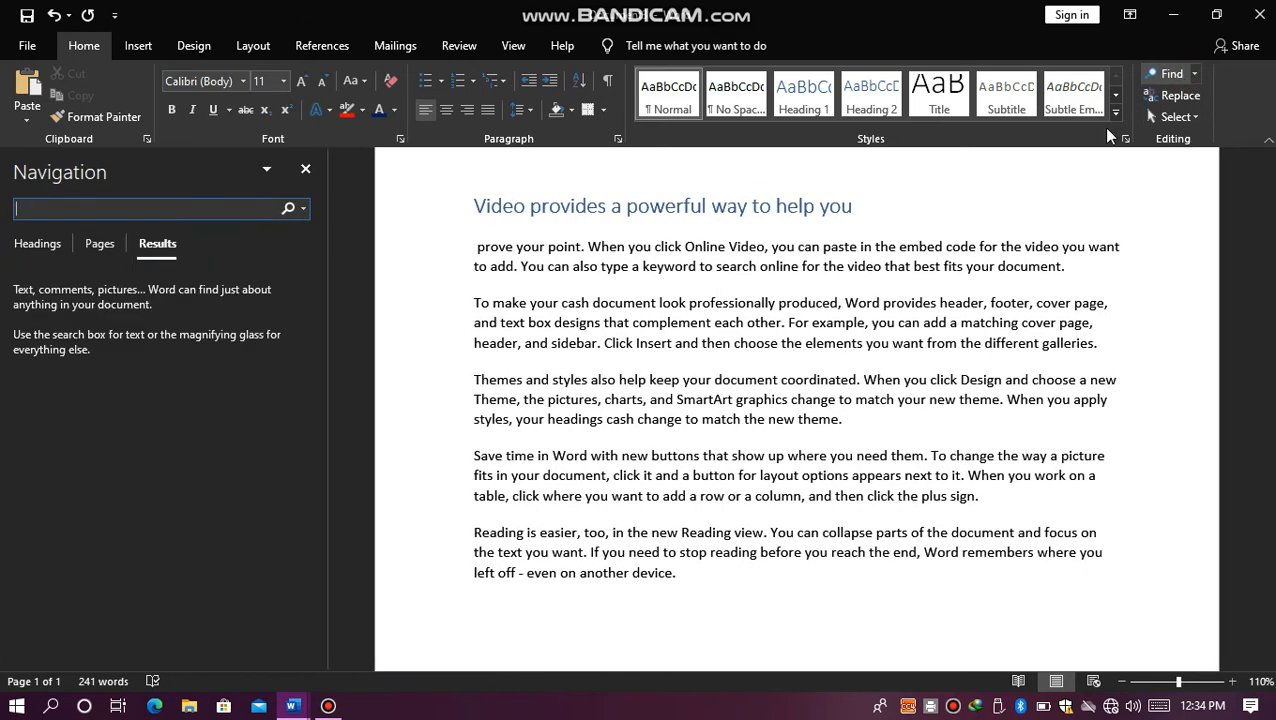
type("cs")
key("BackSpace")
key("BackSpace")
type("c")
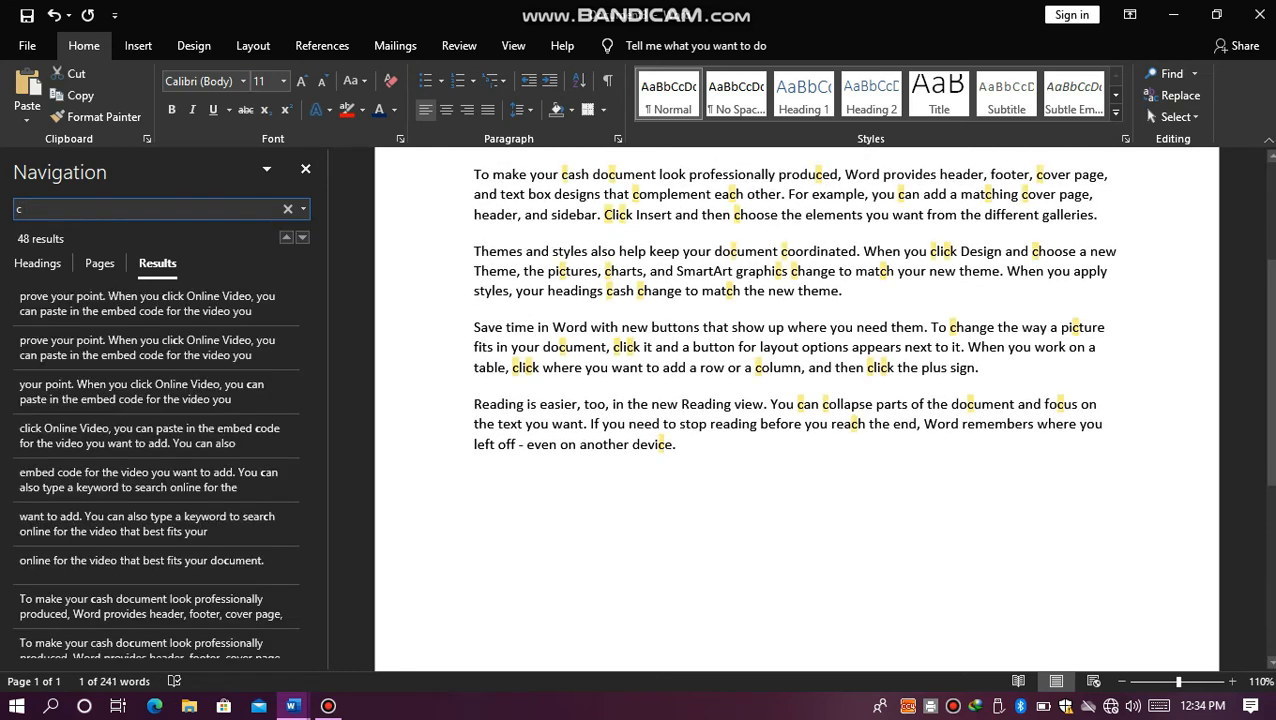
type("ash")
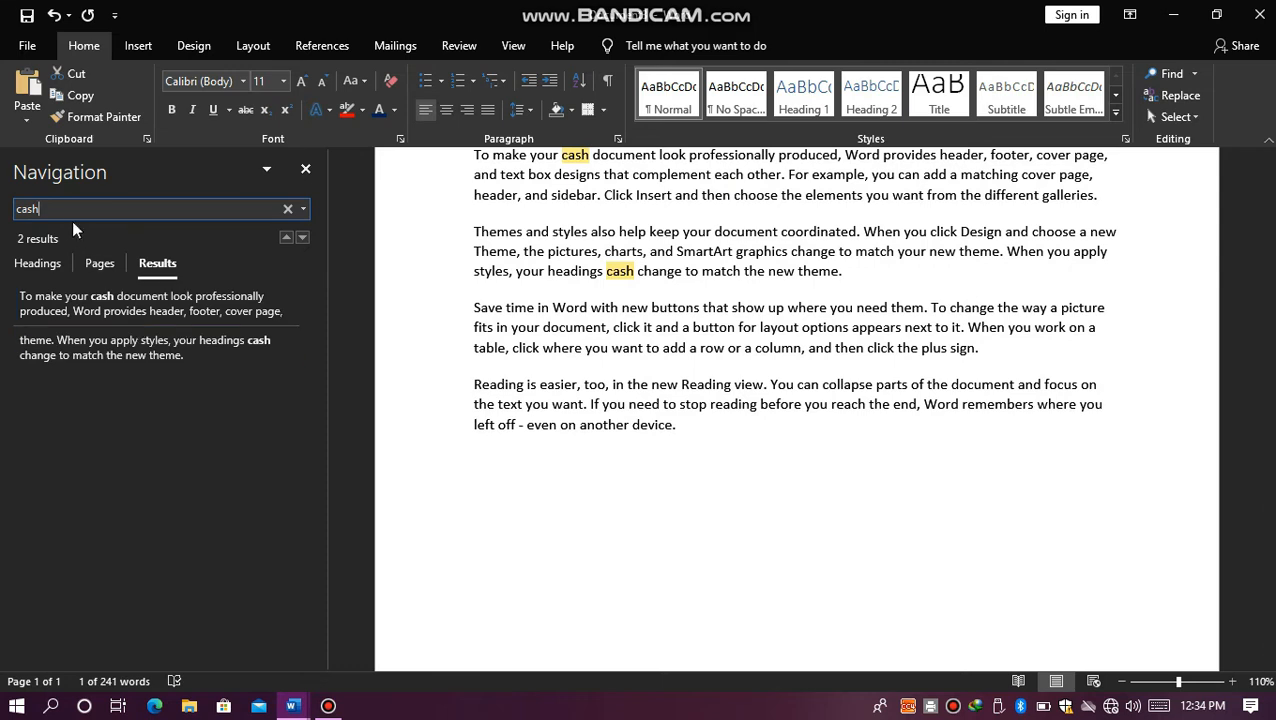
left_click(304, 170)
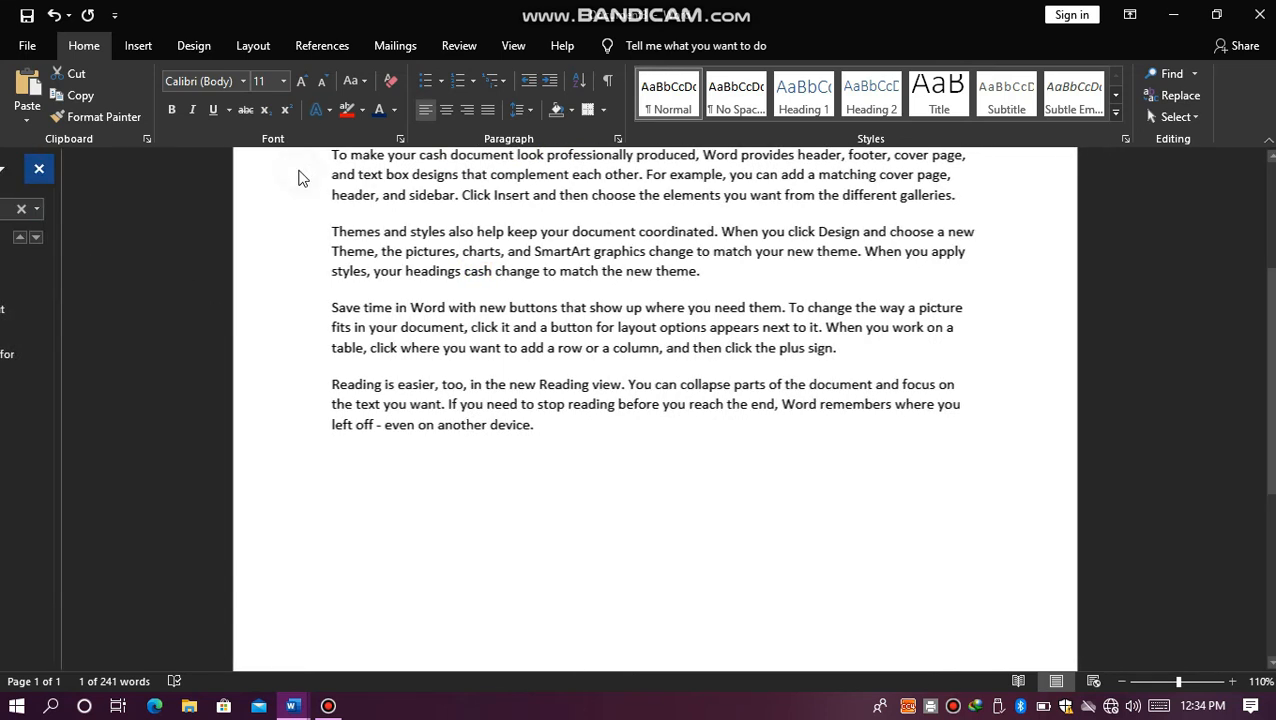
key("ctrl+f")
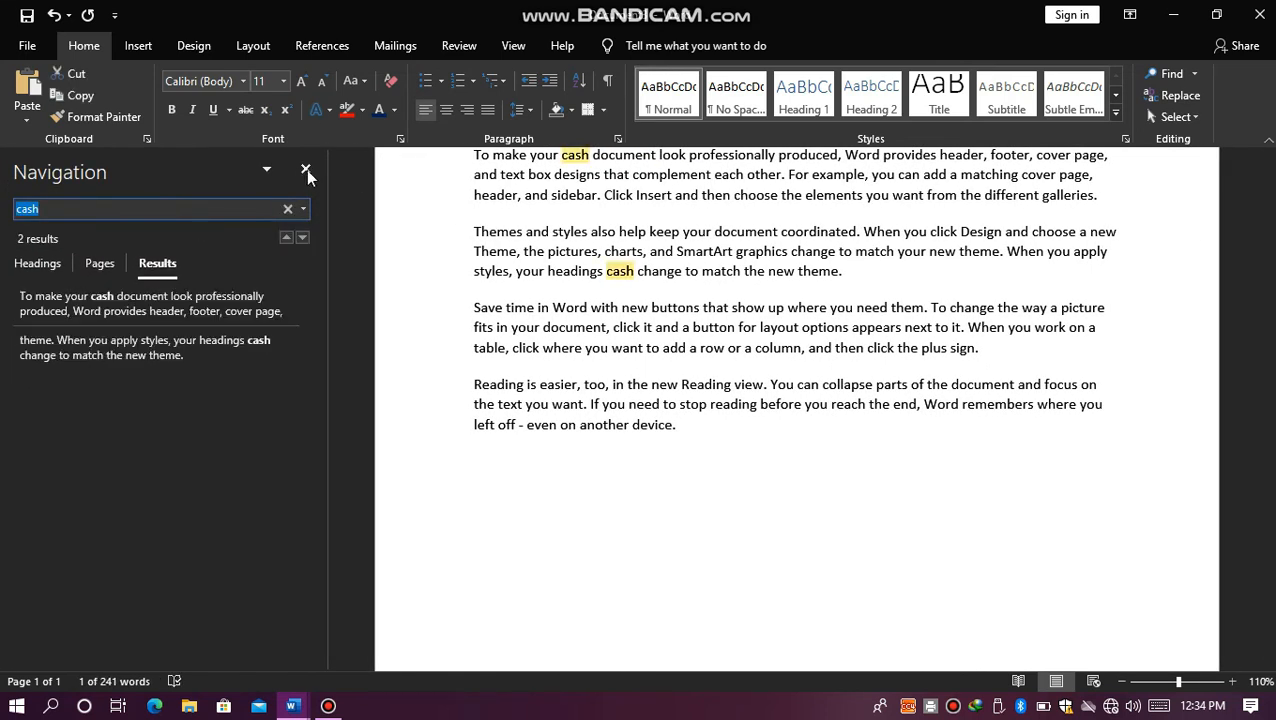
left_click(306, 170)
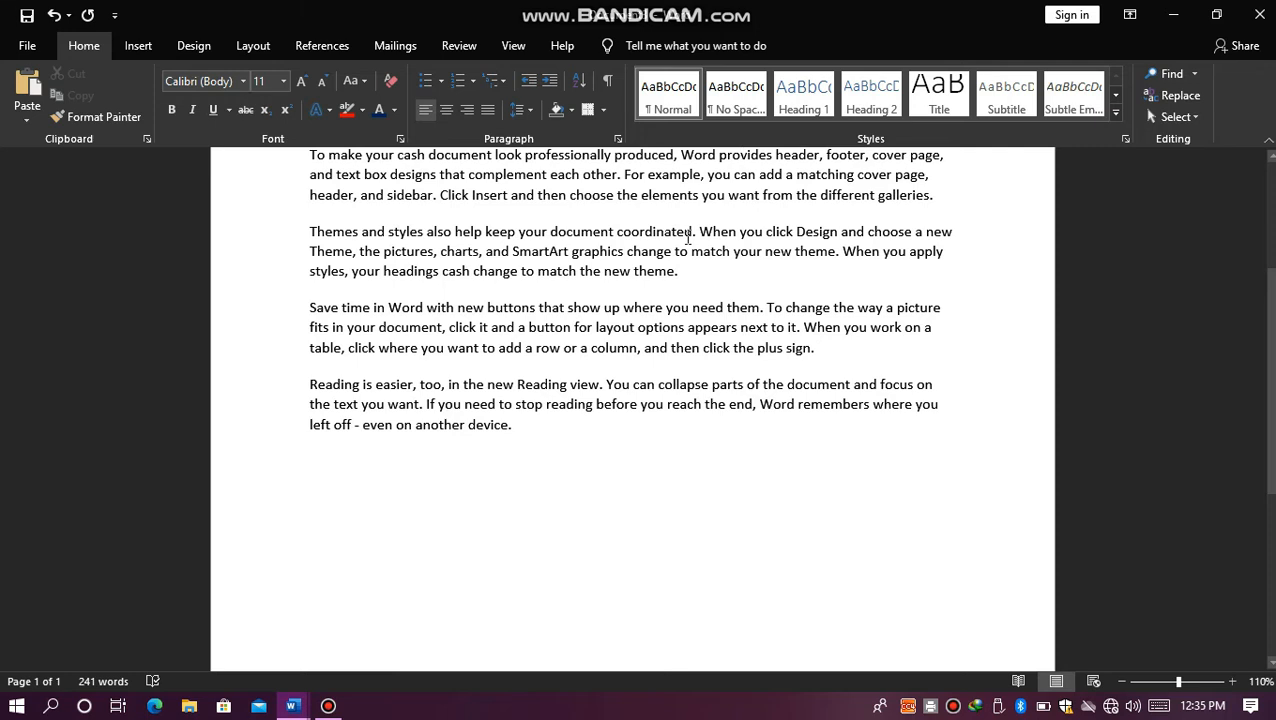
Step: Replace every occurrence of "cash" in the document with "online payment", and close the Find and Replace dialog
left_click(686, 235)
key("ctrl+g")
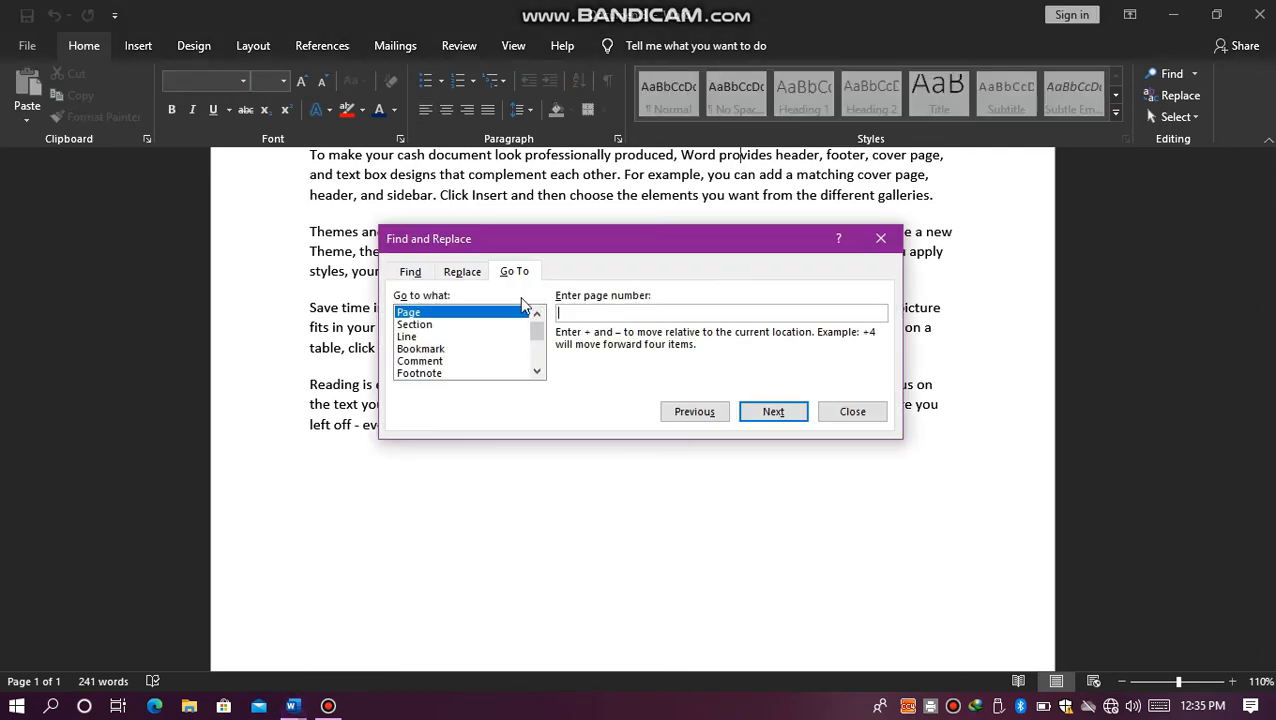
left_click(462, 273)
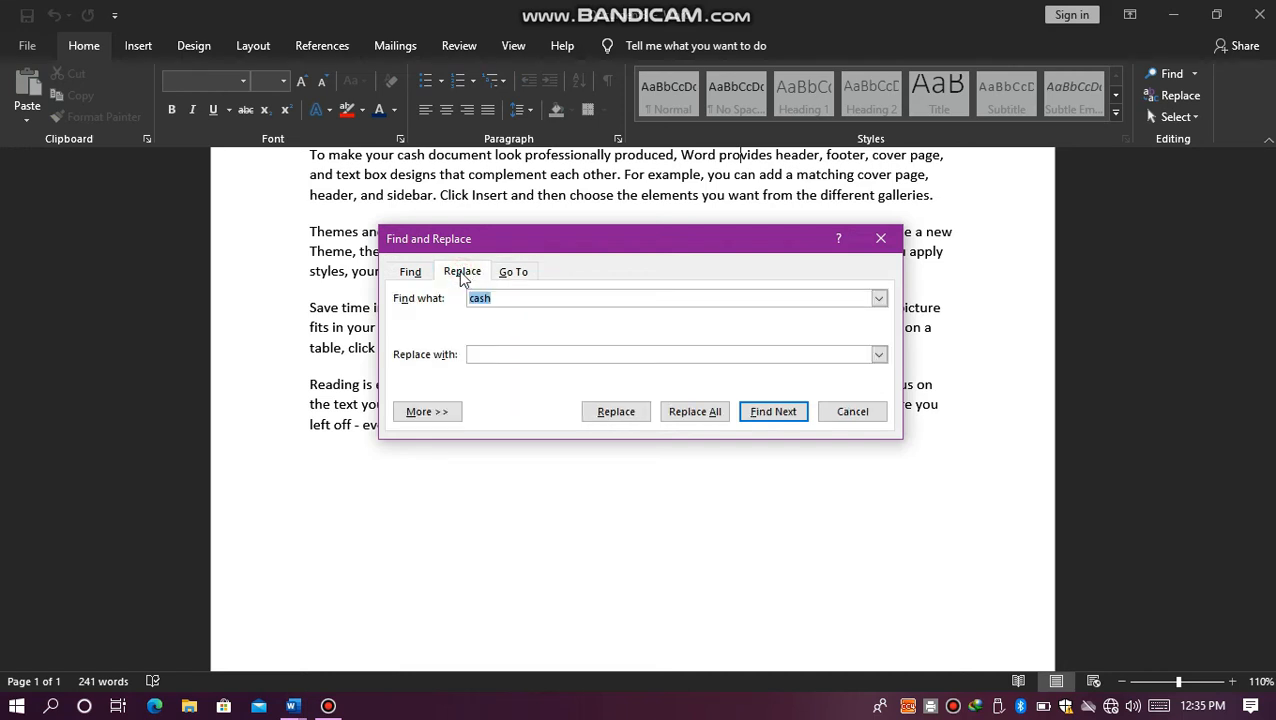
left_click(407, 278)
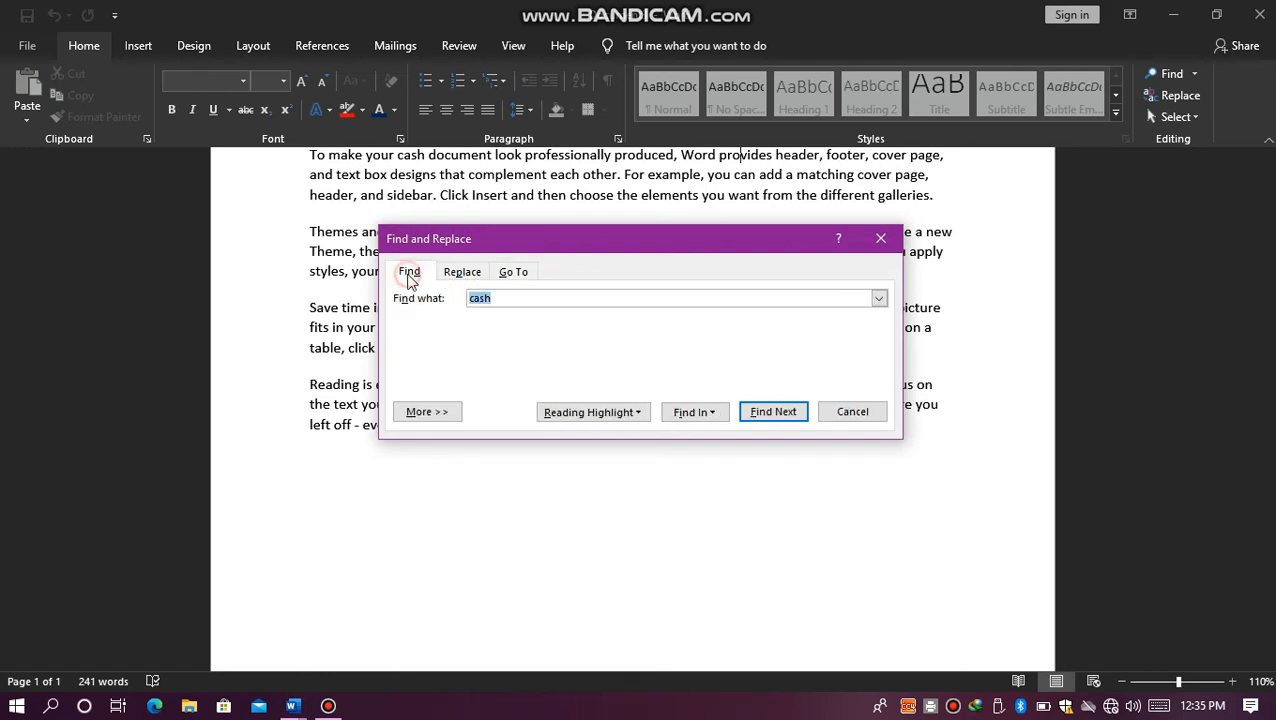
left_click(463, 271)
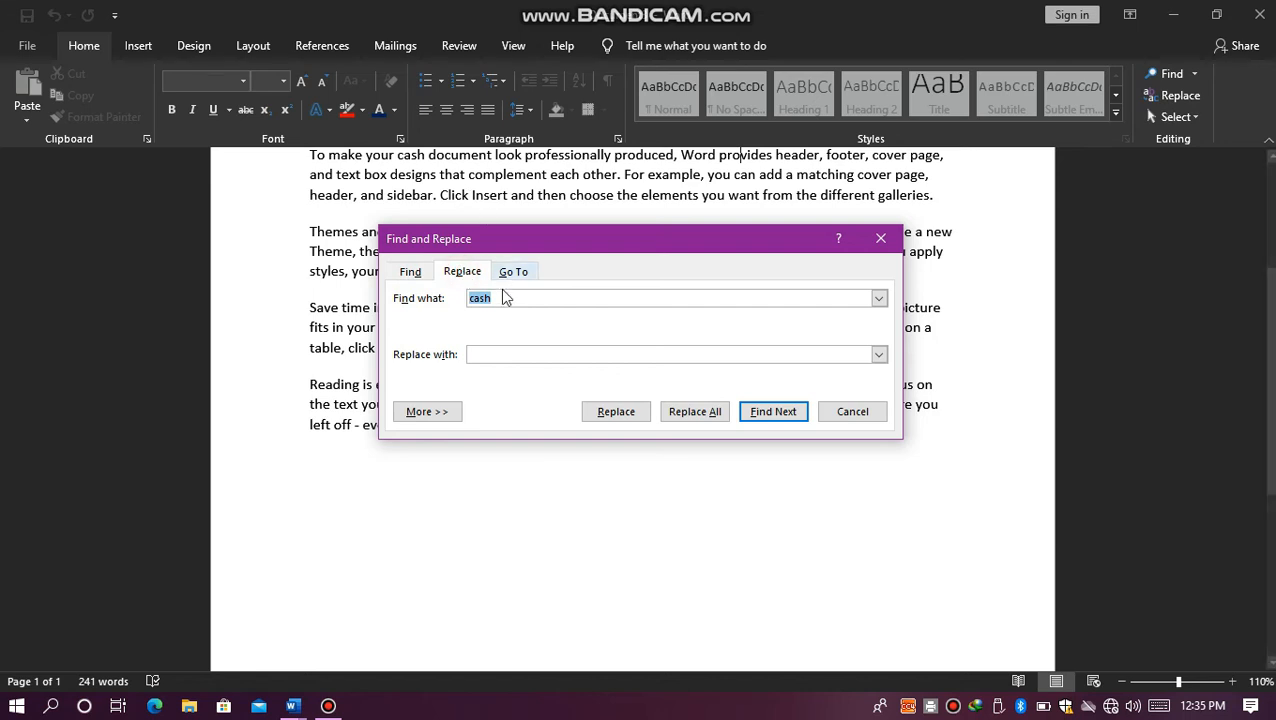
left_click(486, 353)
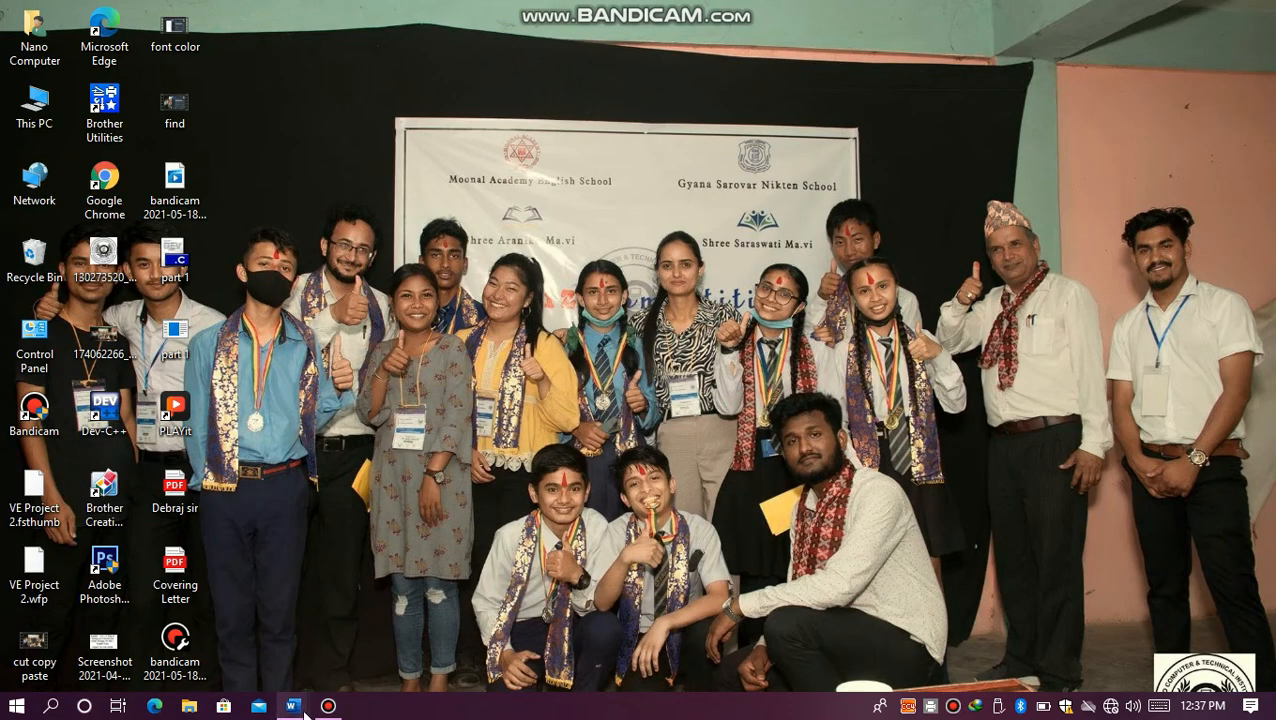
mouse_move(307, 712)
left_click(322, 627)
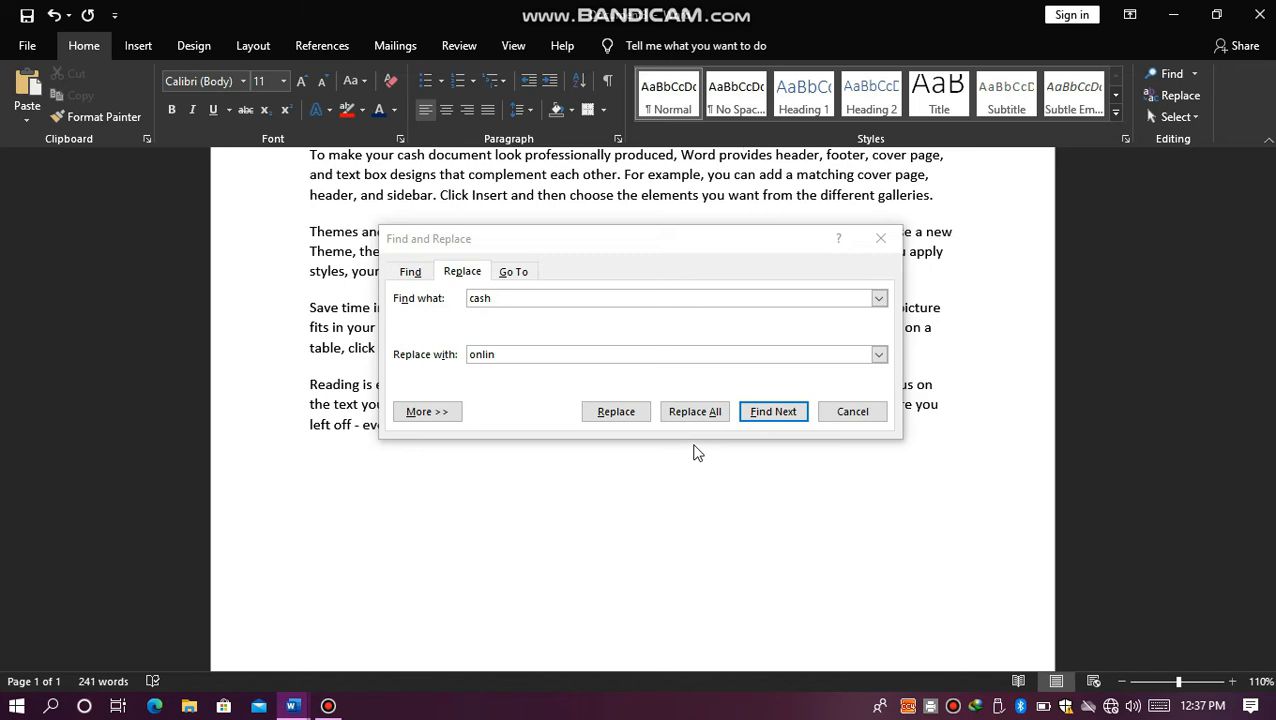
left_click(521, 352)
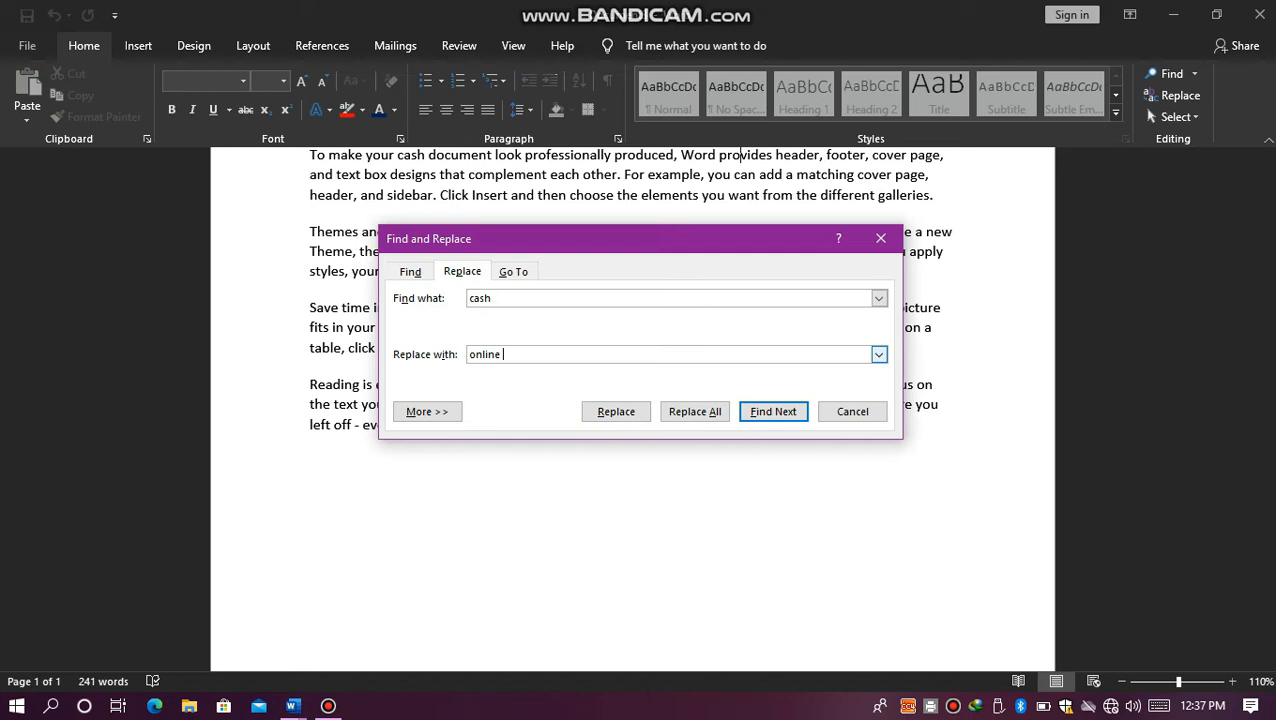
type("e payment")
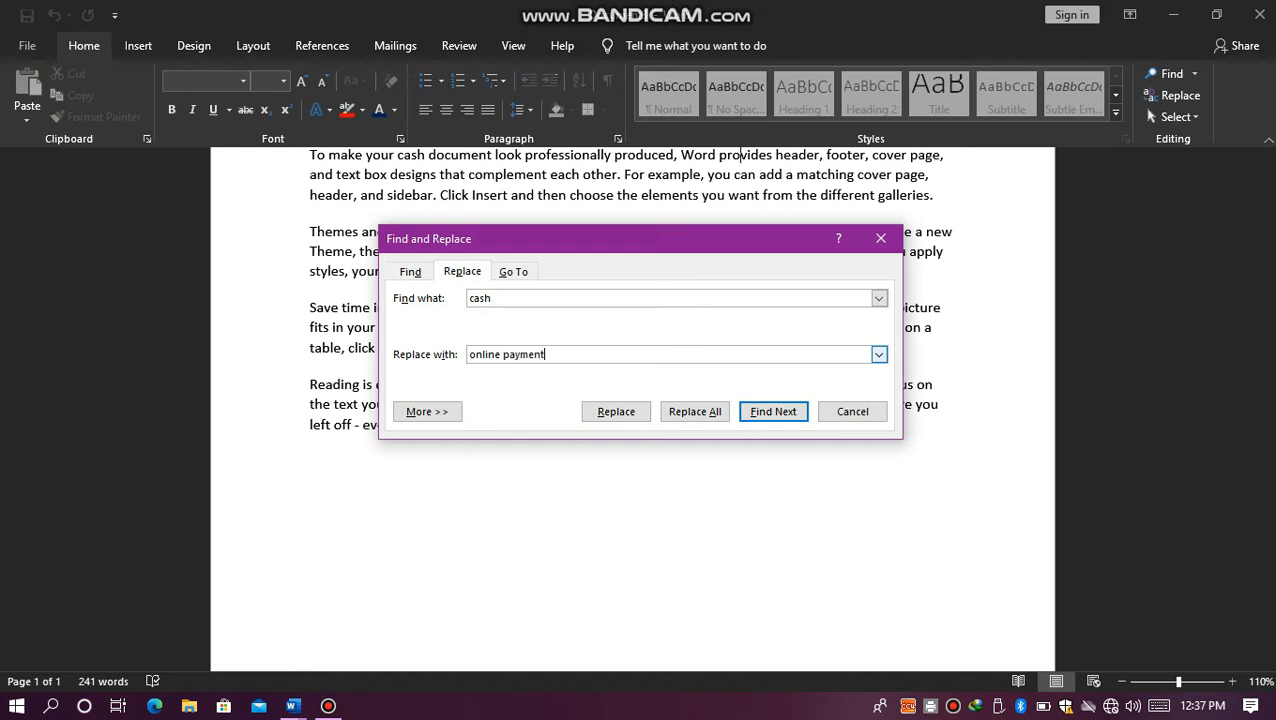
left_click(680, 423)
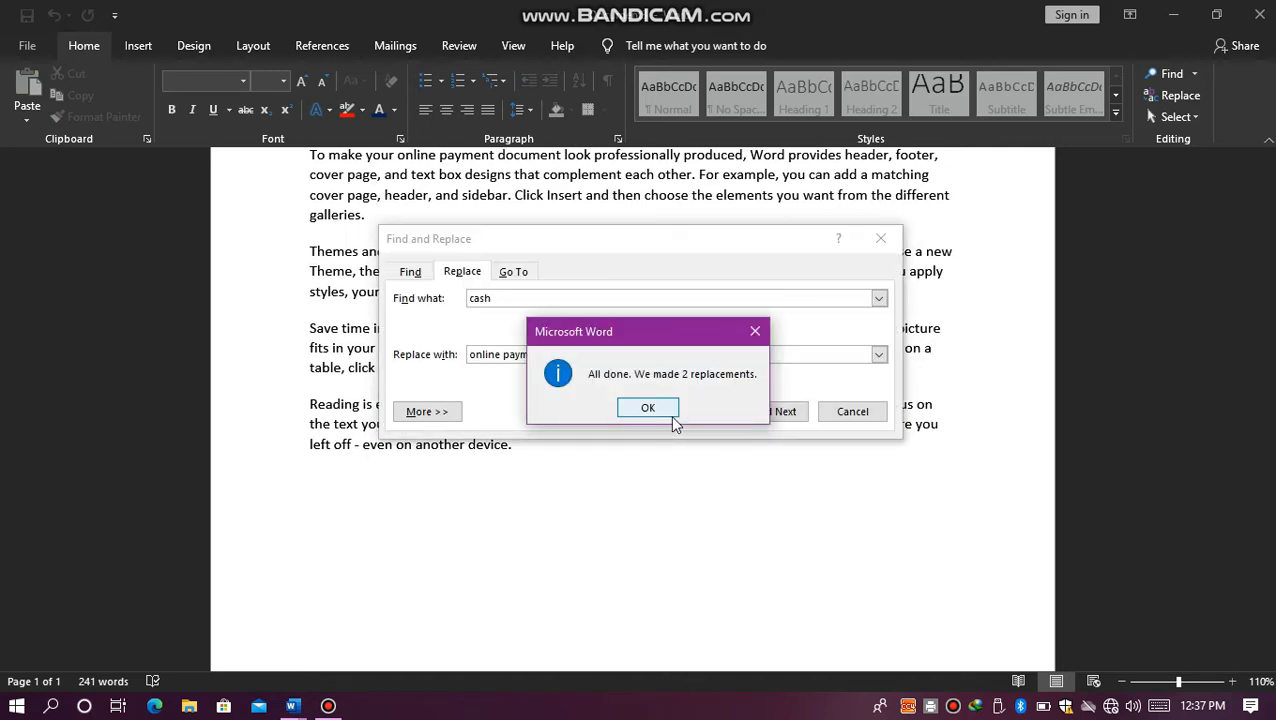
left_click(663, 412)
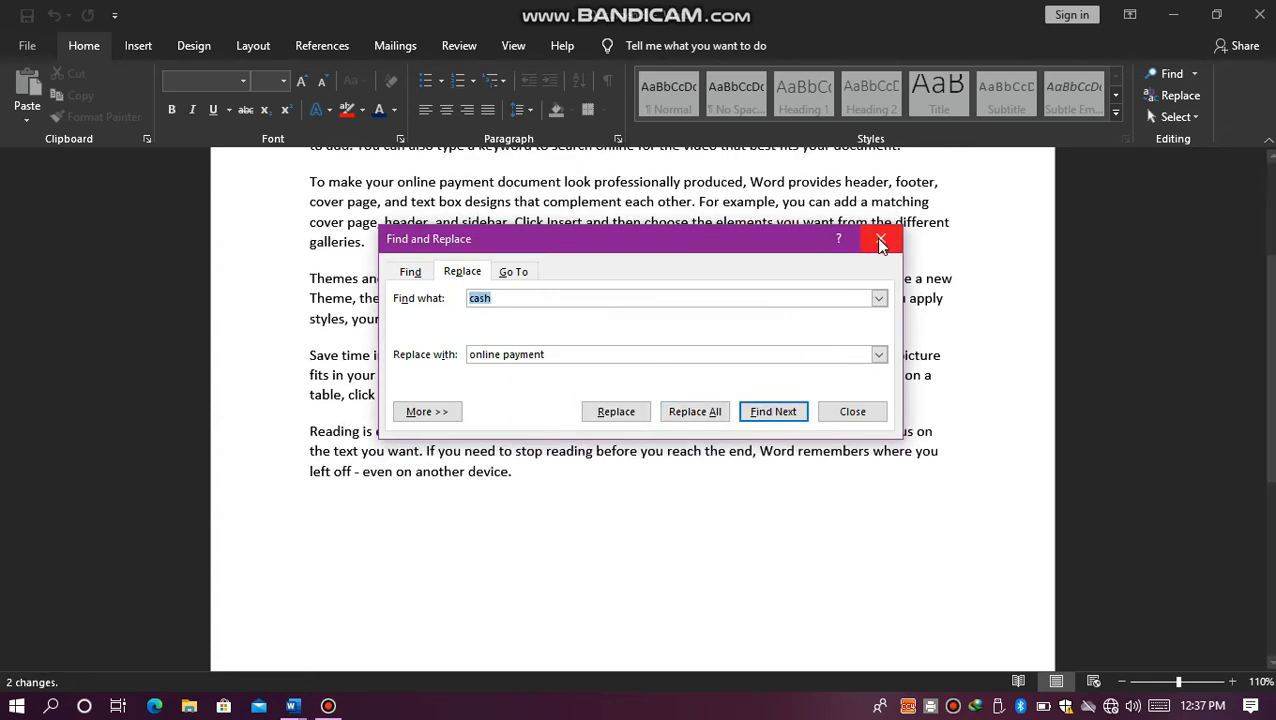
left_click(881, 239)
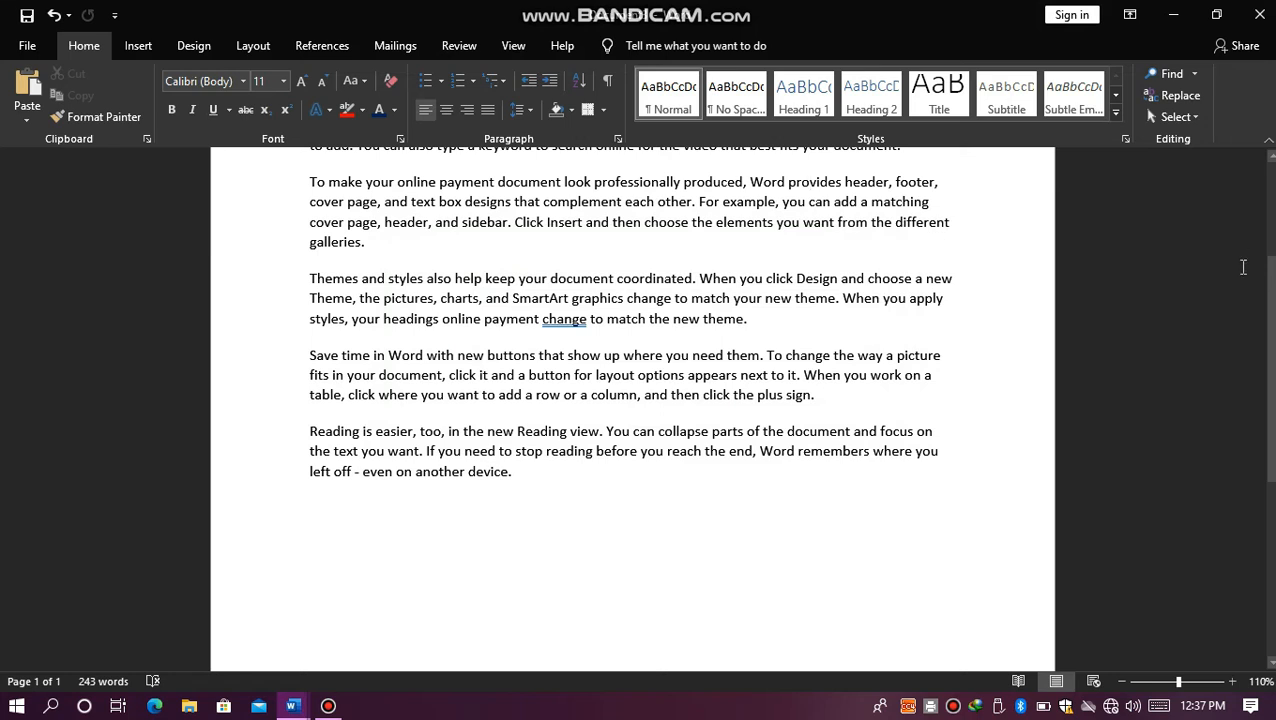
left_click_drag(1270, 303, 1270, 220)
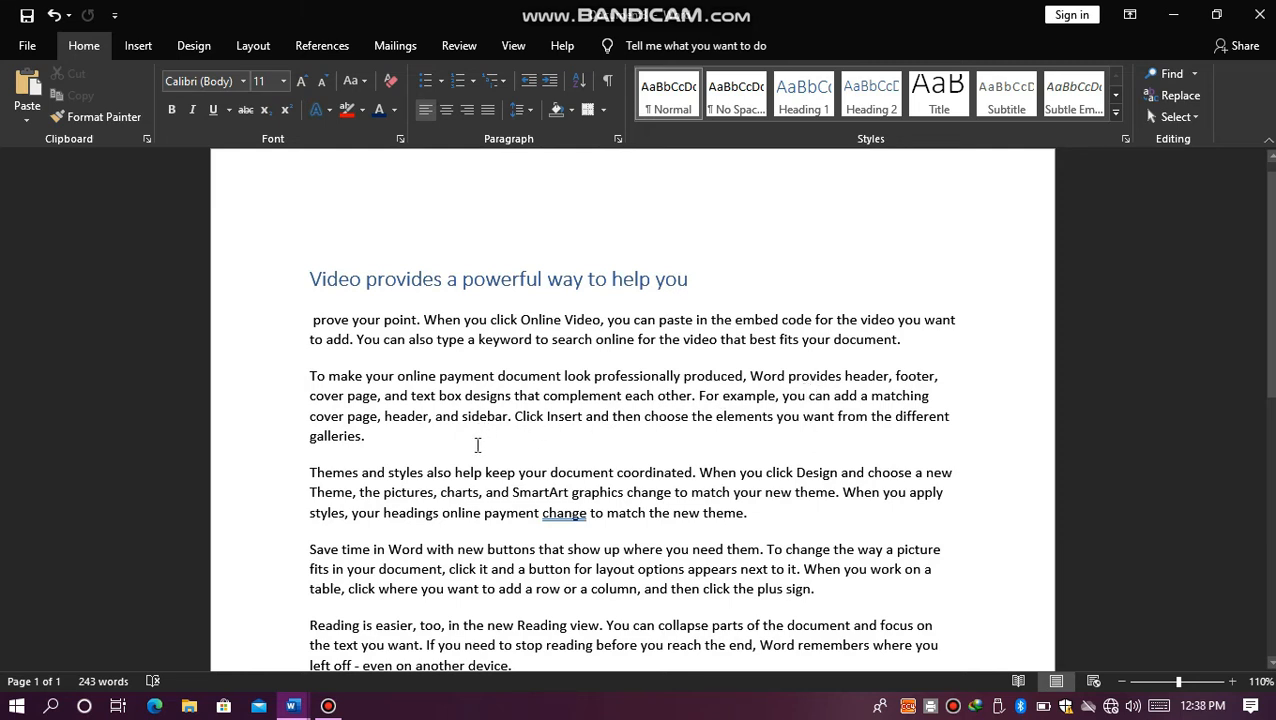
left_click(478, 518)
left_click(478, 520)
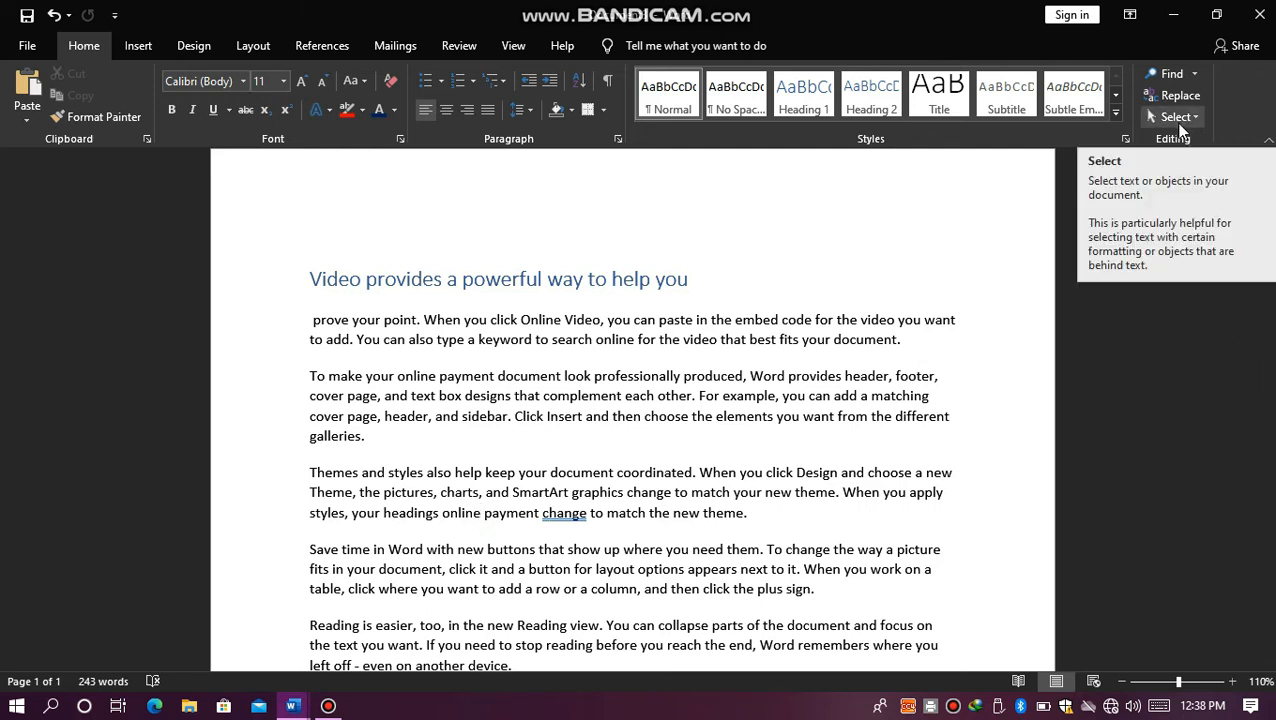
left_click(695, 283)
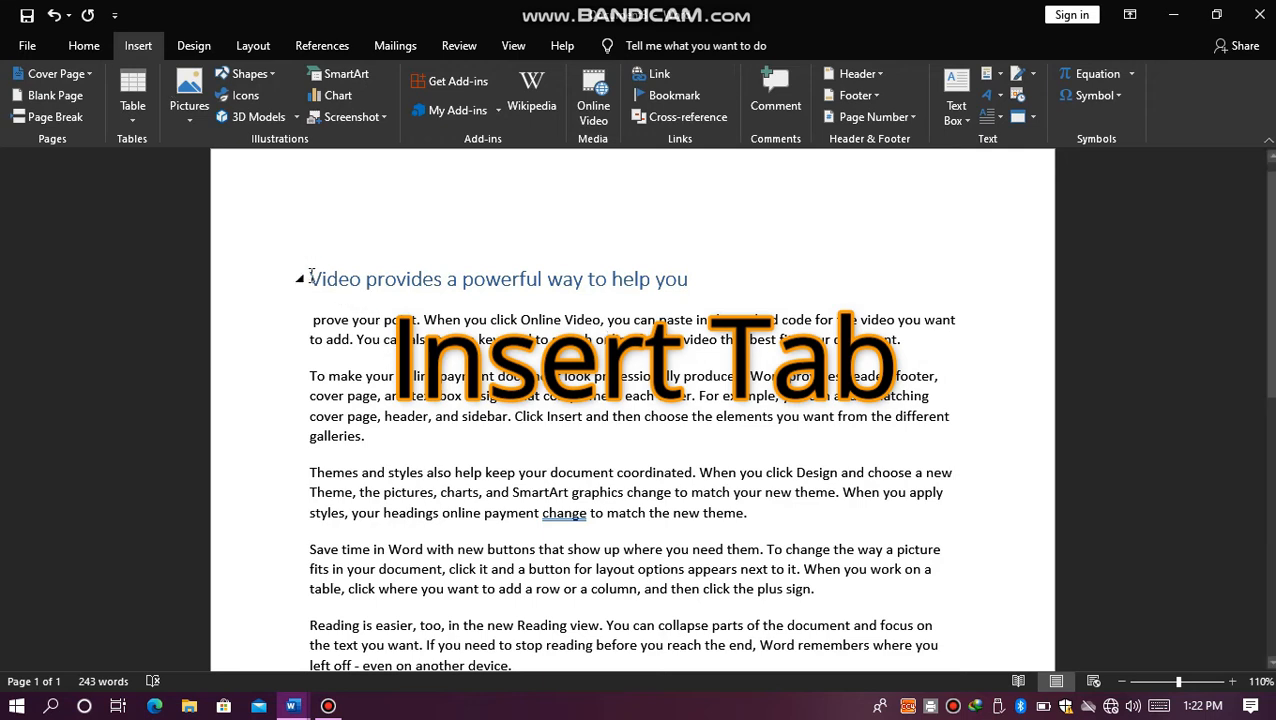
Step: Insert the built-in Facet cover page, look over its title, subtitle and abstract placeholders, and undo the insertion
left_click(91, 74)
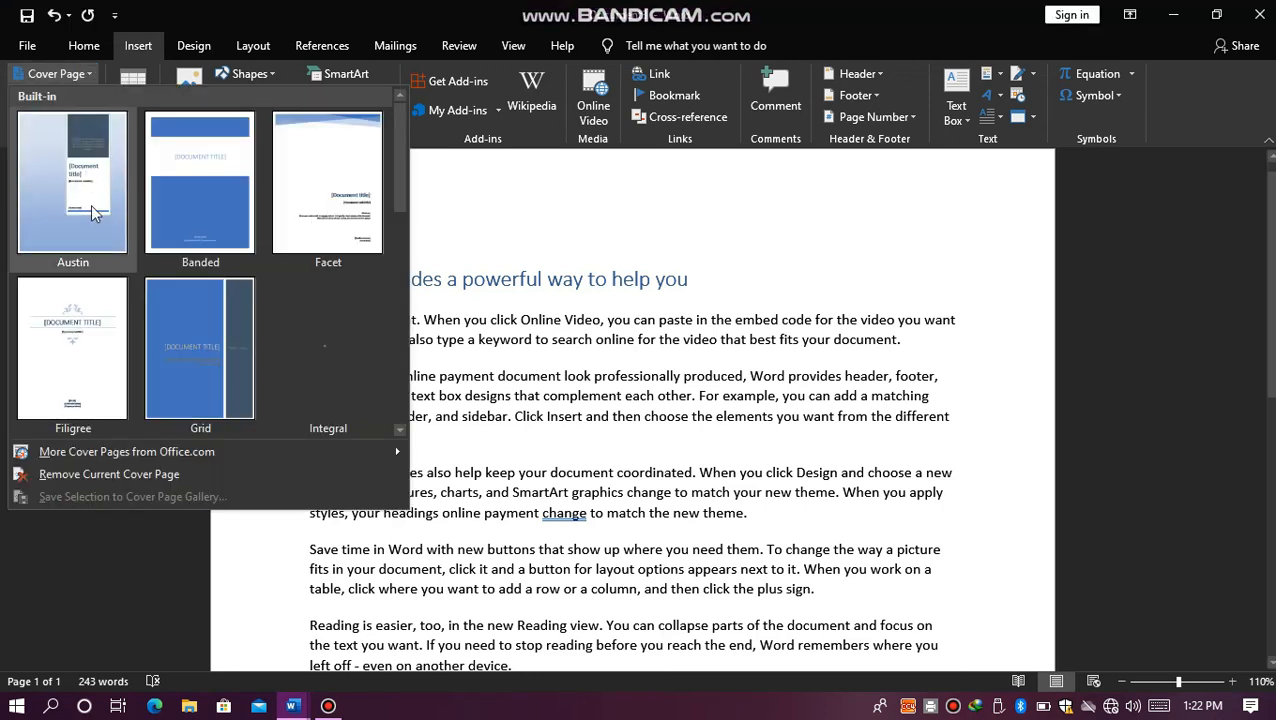
left_click(384, 144)
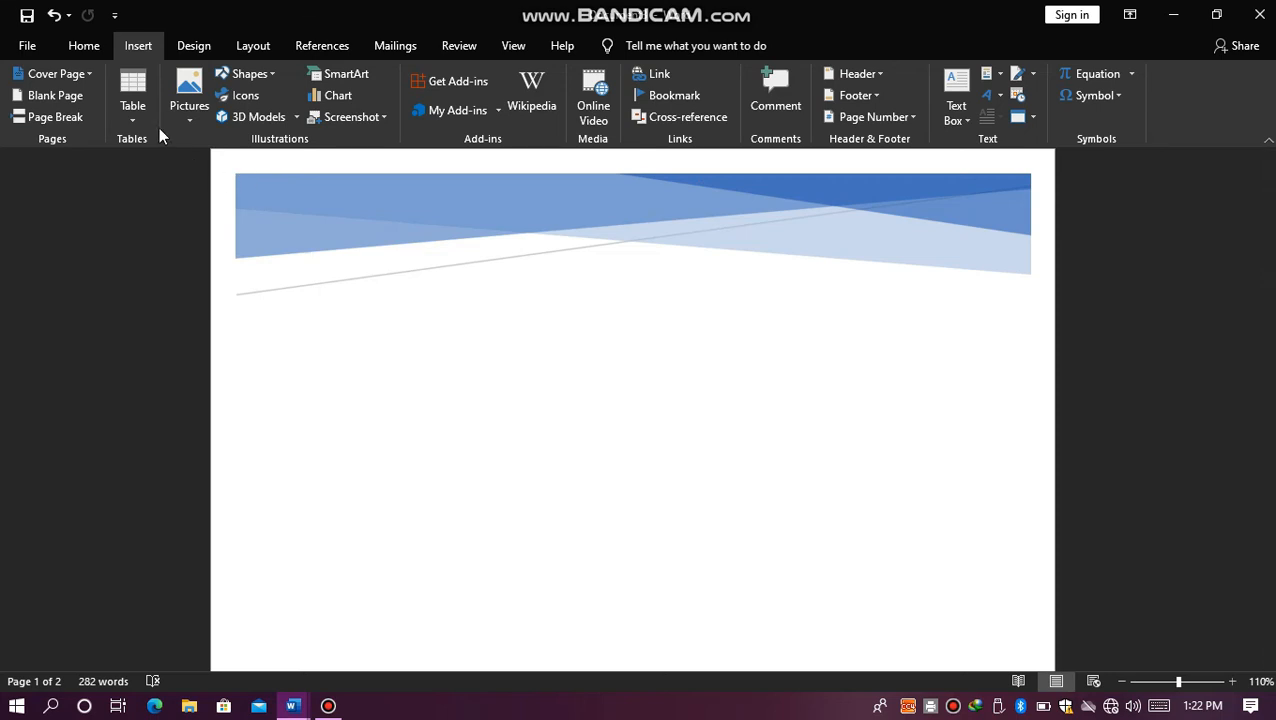
left_click(88, 75)
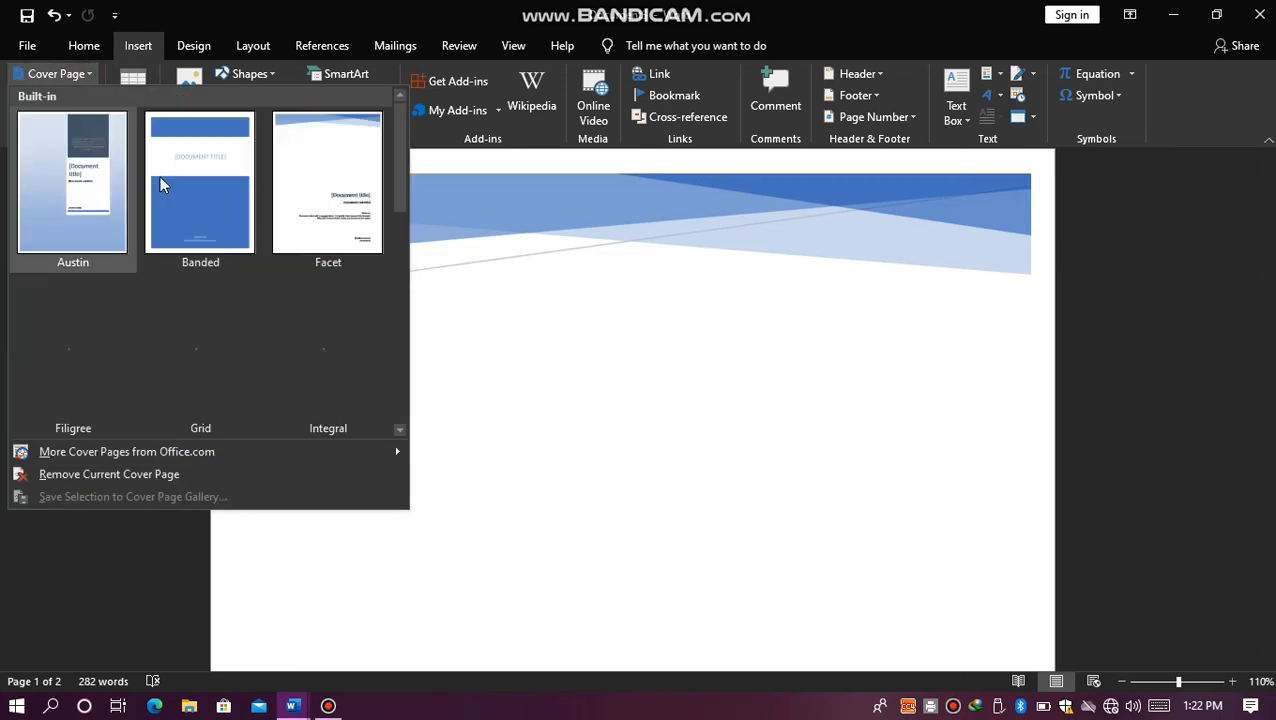
left_click(320, 185)
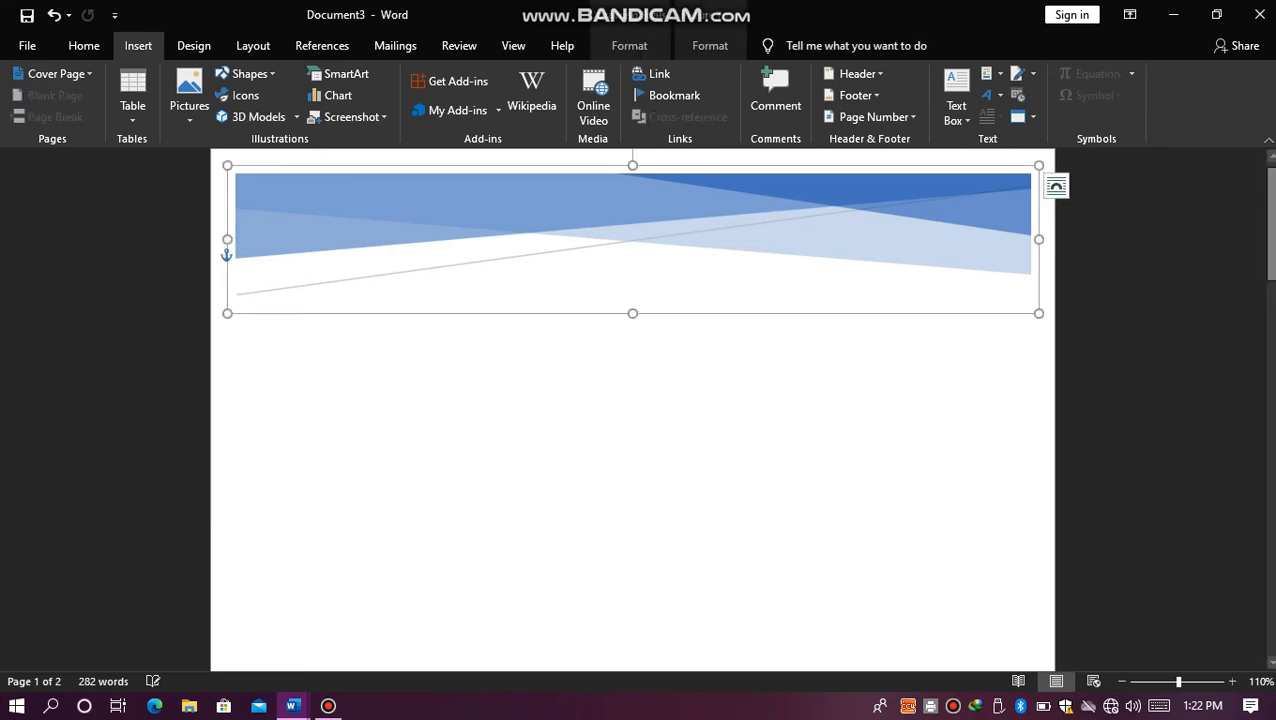
left_click_drag(1272, 198, 1272, 294)
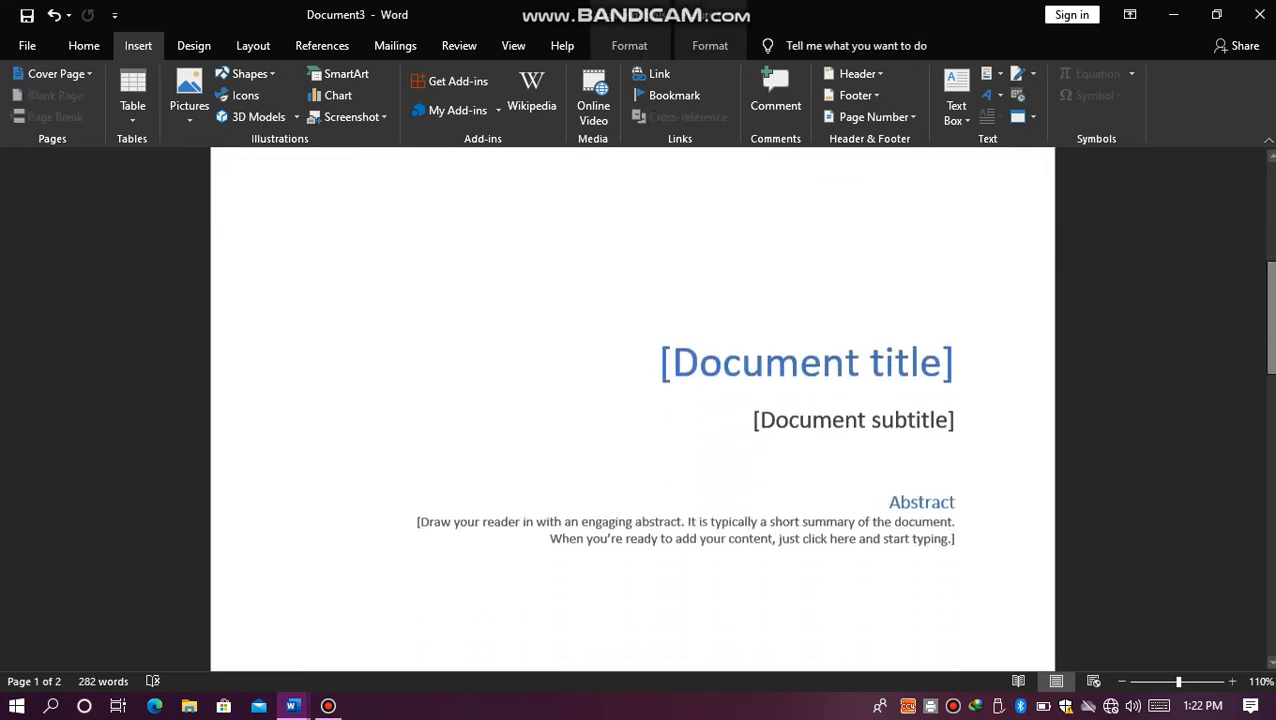
left_click(900, 432)
left_click(912, 495)
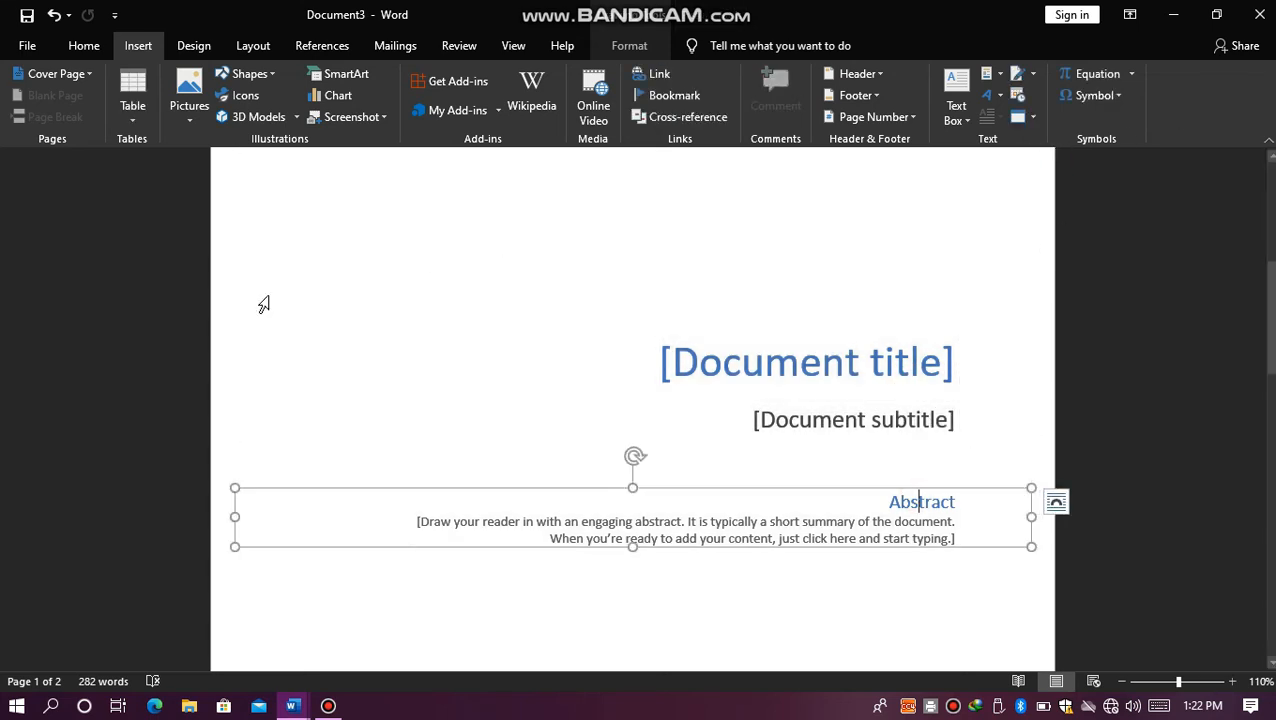
key("ctrl+z")
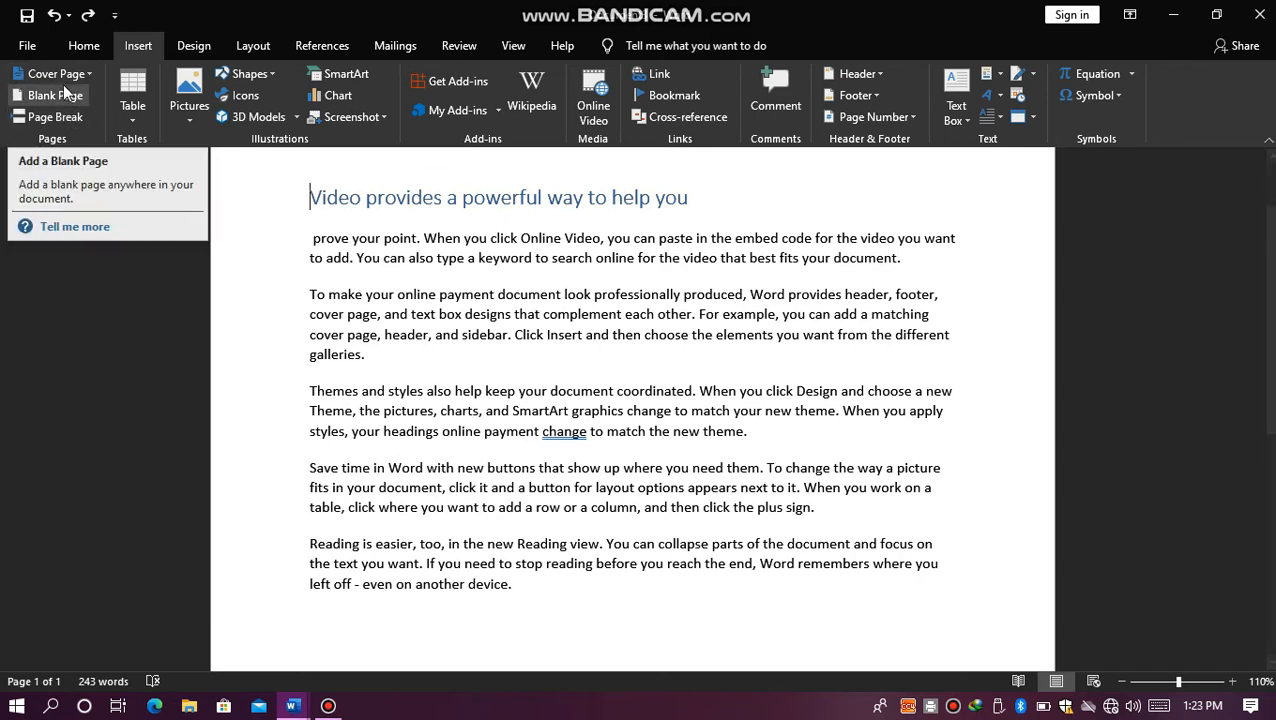
Step: Insert a blank page before the heading "Video provides a powerful way to help you"
left_click(63, 97)
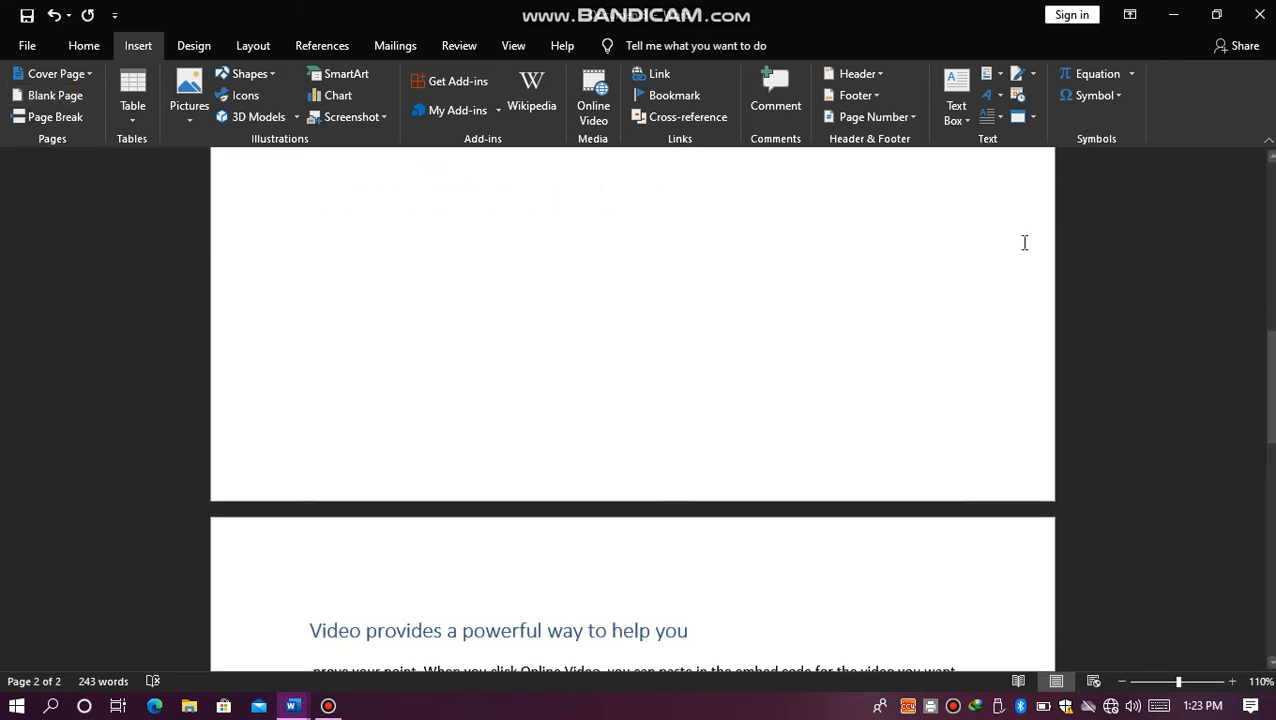
left_click_drag(1272, 372, 1262, 272)
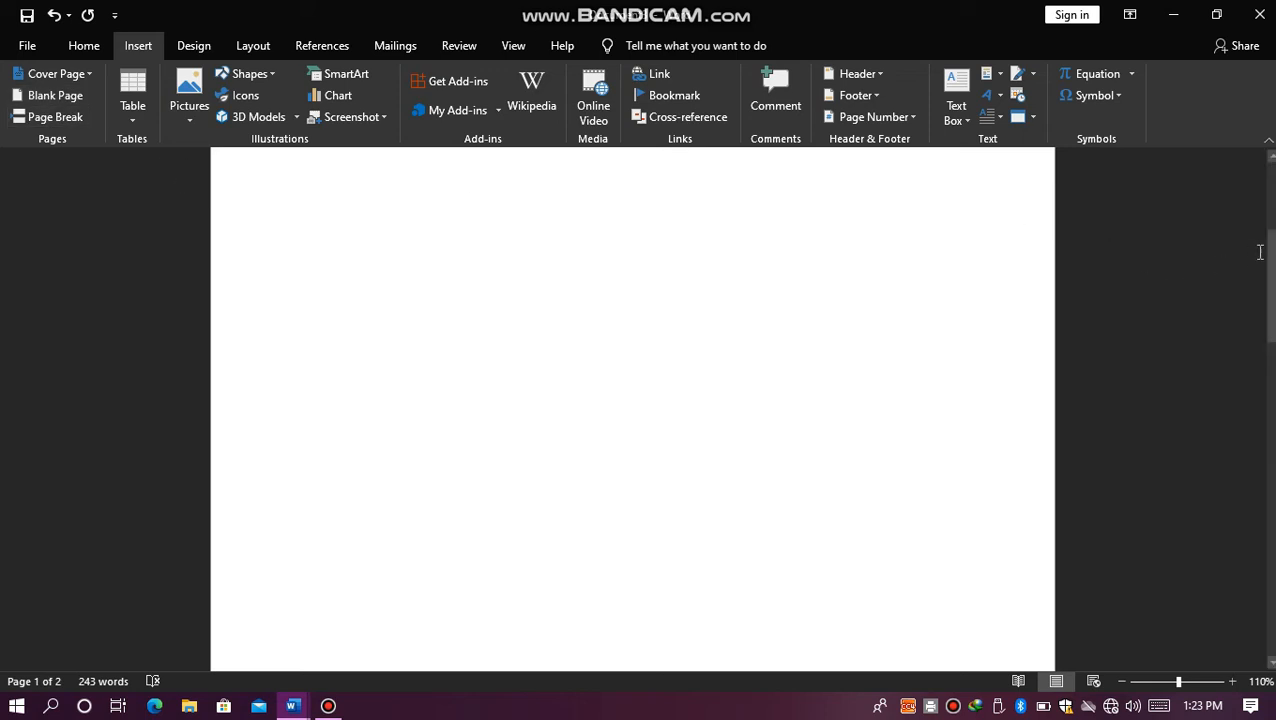
left_click_drag(1268, 250, 1268, 470)
Step: Insert a page break at the end of the paragraph starting "To make your online payment document"
left_click(398, 286)
left_click(385, 278)
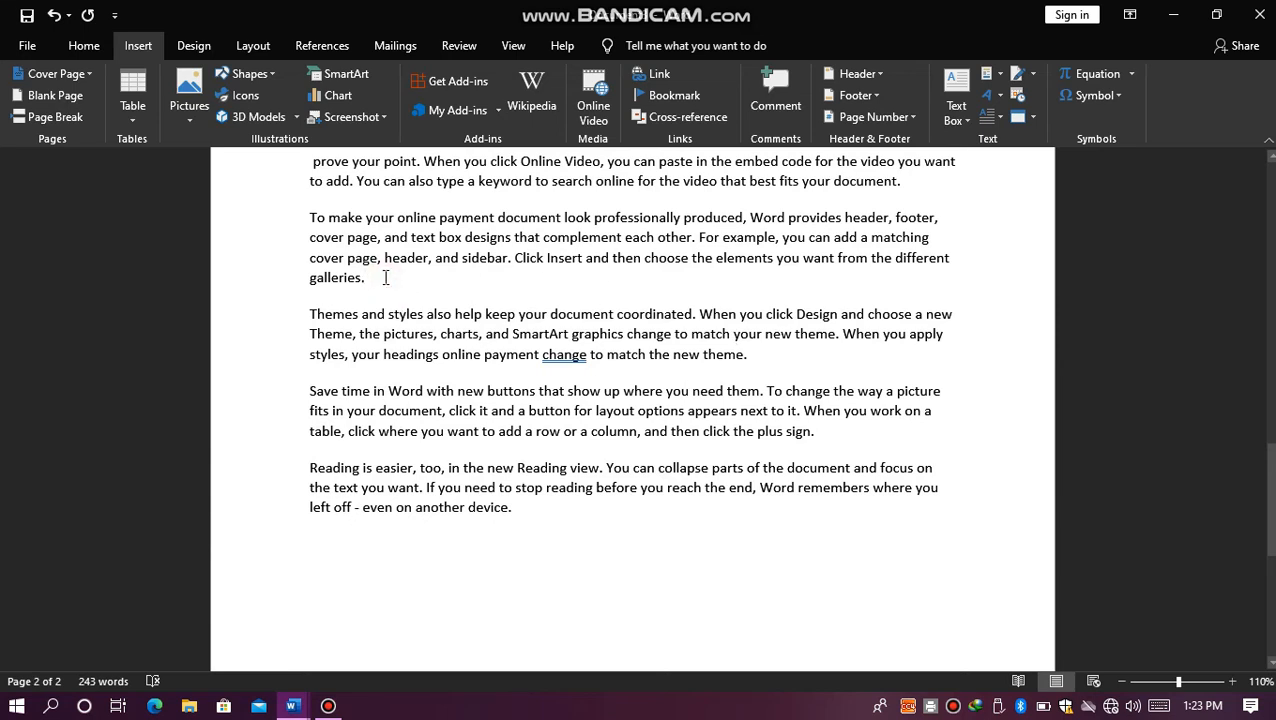
left_click(63, 122)
Step: Insert a table with 7 columns and 5 rows, set to AutoFit to contents, on the blank first page
left_click_drag(1270, 447, 1236, 120)
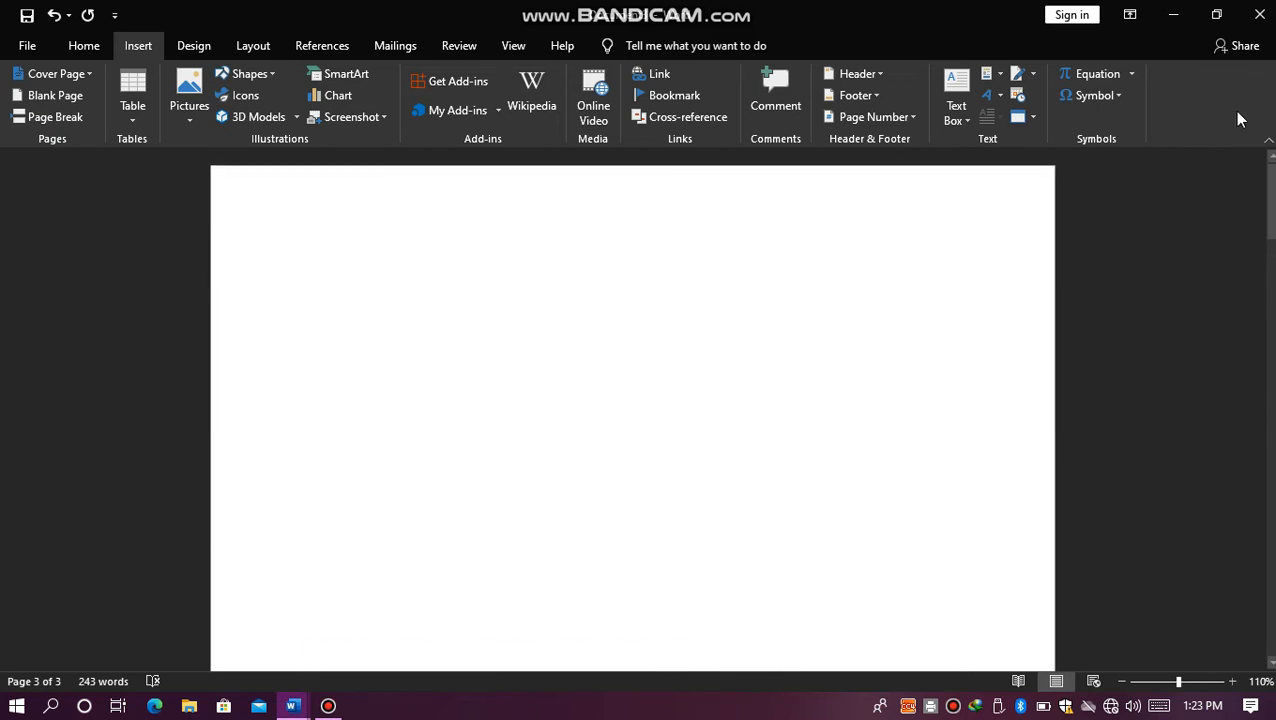
left_click(322, 262)
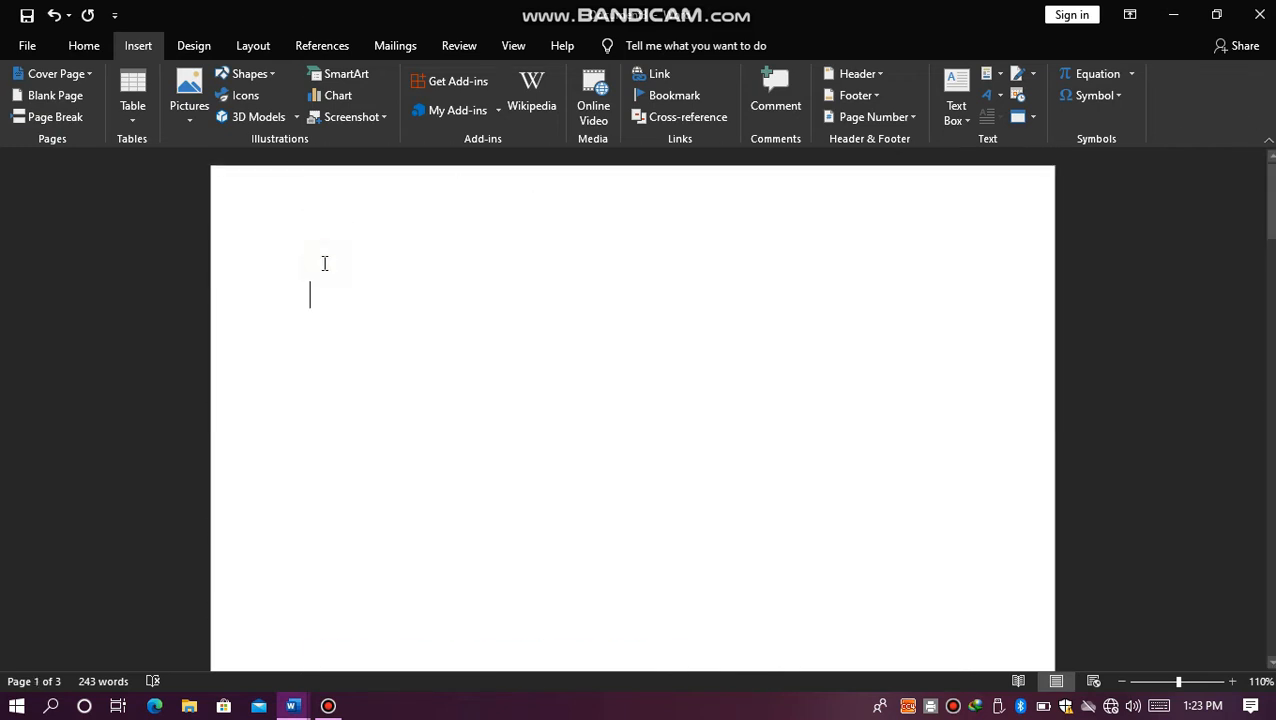
left_click(145, 104)
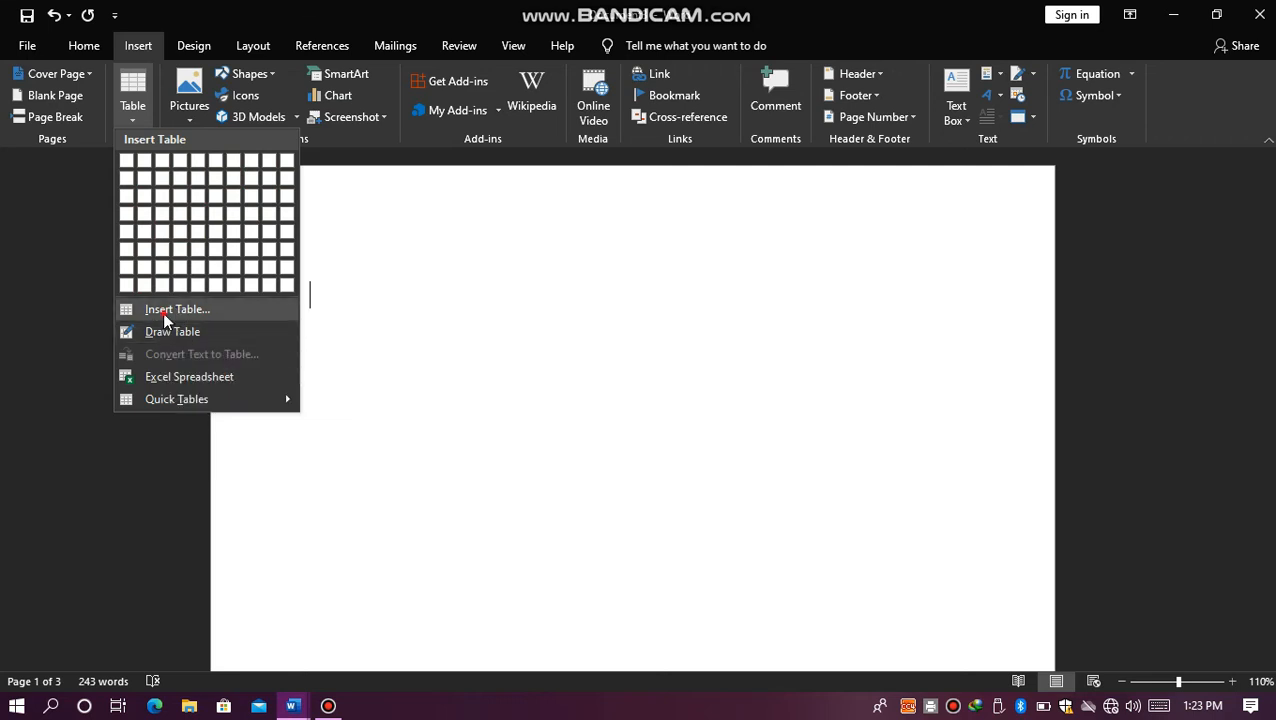
left_click(163, 310)
left_click(734, 266)
left_click(734, 266)
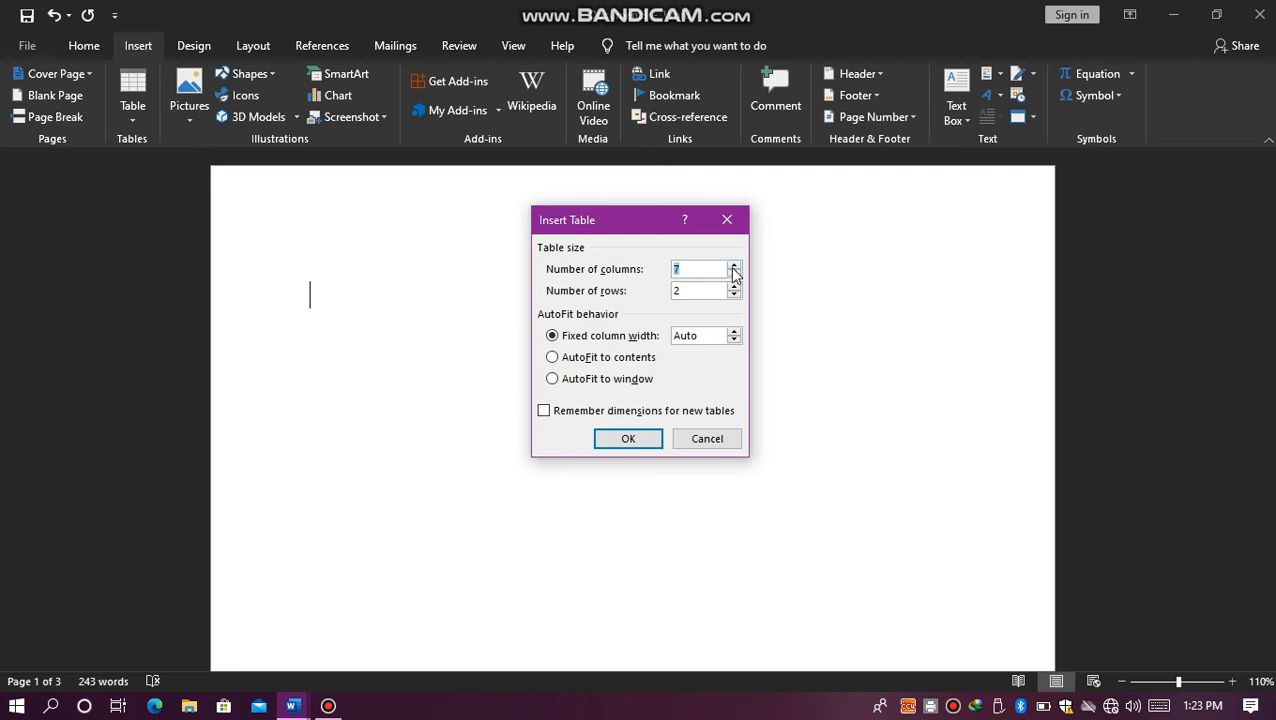
left_click(702, 290)
left_click(735, 286)
left_click(735, 286)
left_click(735, 286)
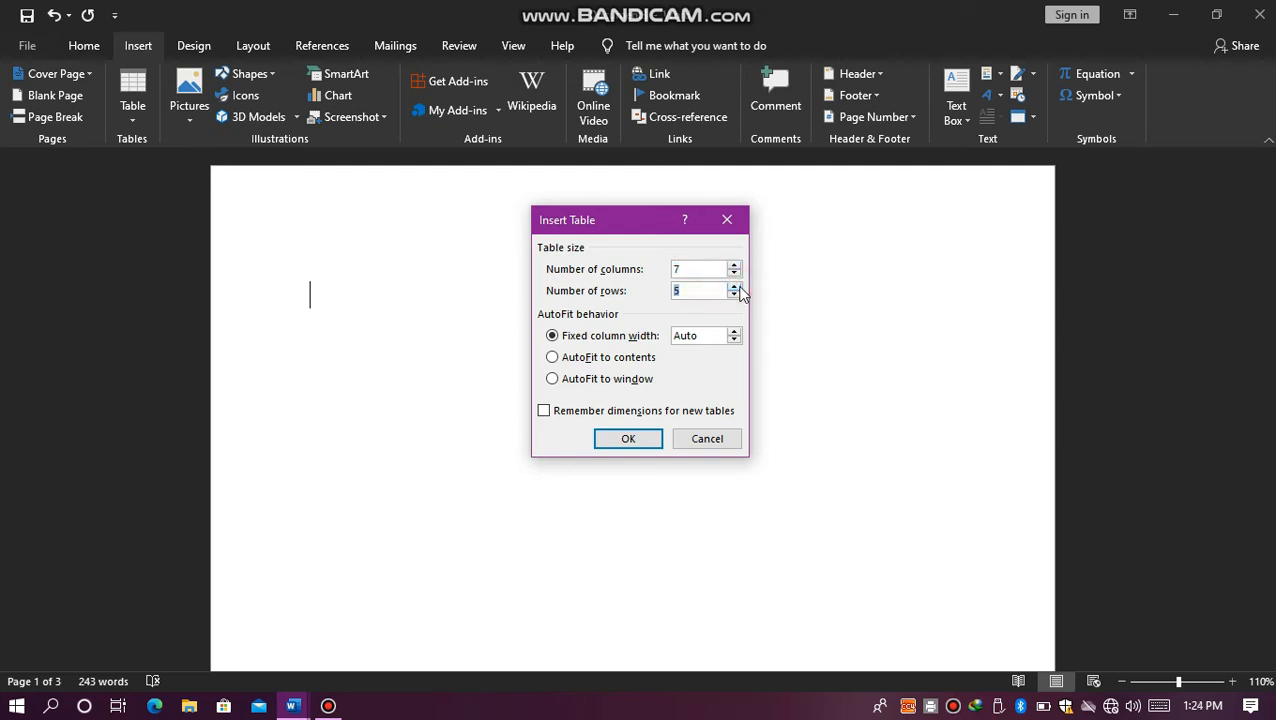
left_click(624, 360)
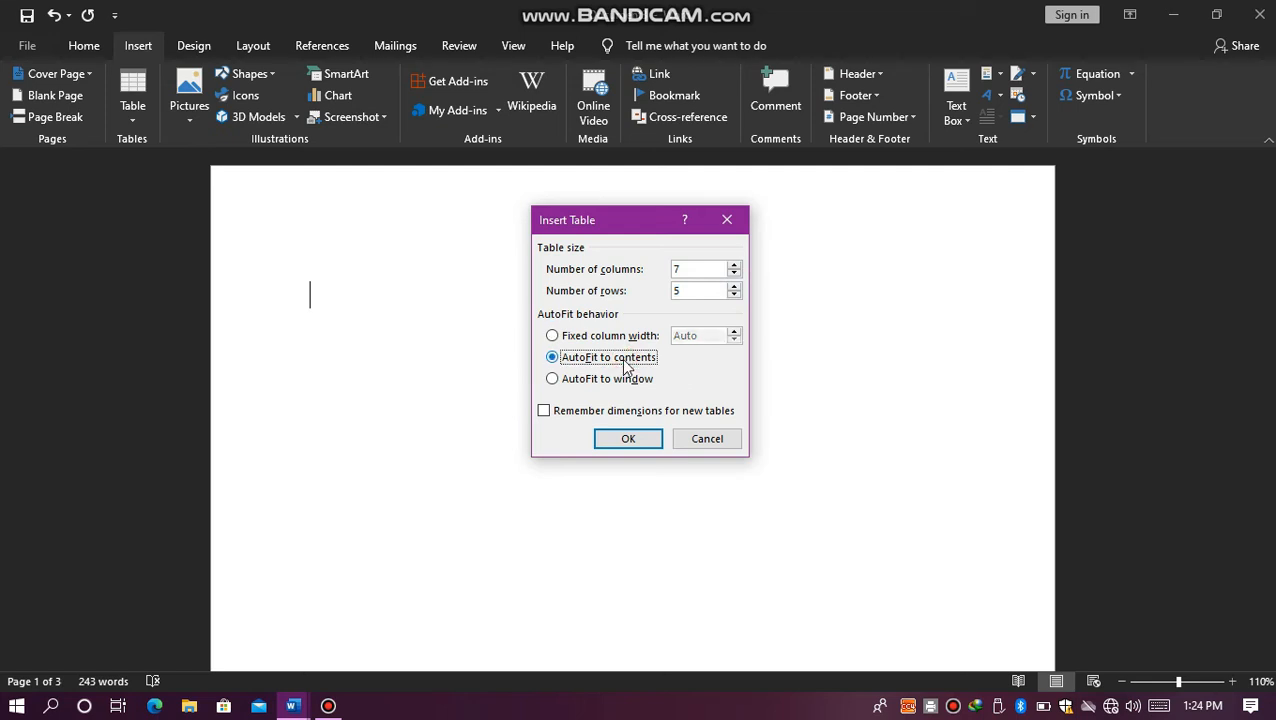
left_click(624, 438)
Step: Try out the column's automatic fit with sample text in the table's first cell, and delete the text
type("Bv gfyyf")
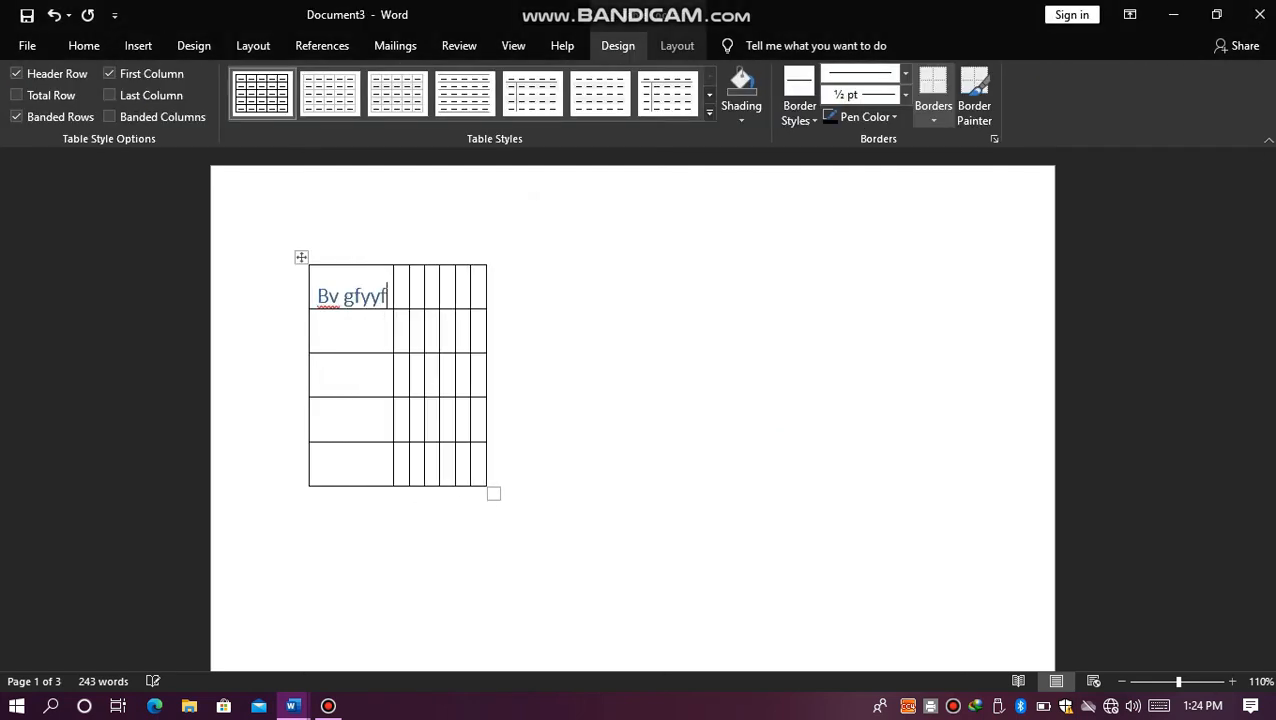
type("ytxyrxyryrx")
key("BackSpace")
key("BackSpace")
key("BackSpace")
key("BackSpace")
key("BackSpace")
key("BackSpace")
key("BackSpace")
key("BackSpace")
key("BackSpace")
key("BackSpace")
key("BackSpace")
key("BackSpace")
key("BackSpace")
key("BackSpace")
key("BackSpace")
key("BackSpace")
key("BackSpace")
key("BackSpace")
key("BackSpace")
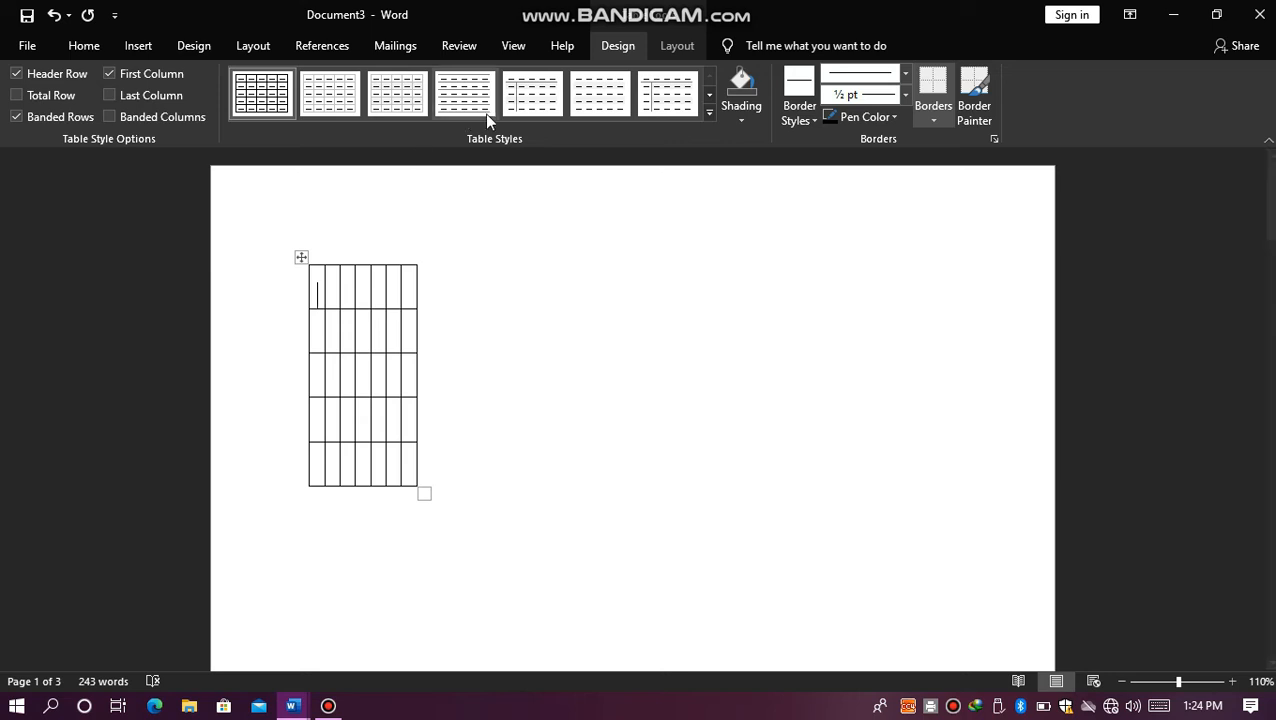
left_click(662, 47)
left_click(617, 50)
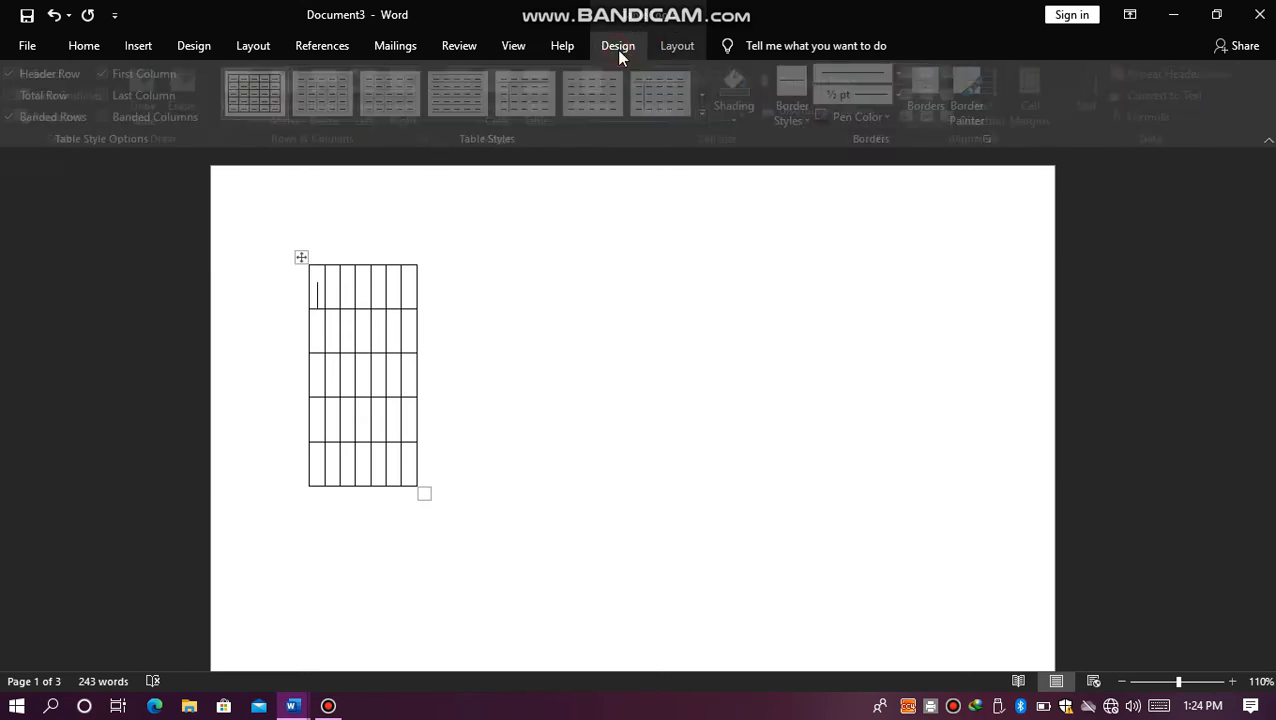
left_click(663, 48)
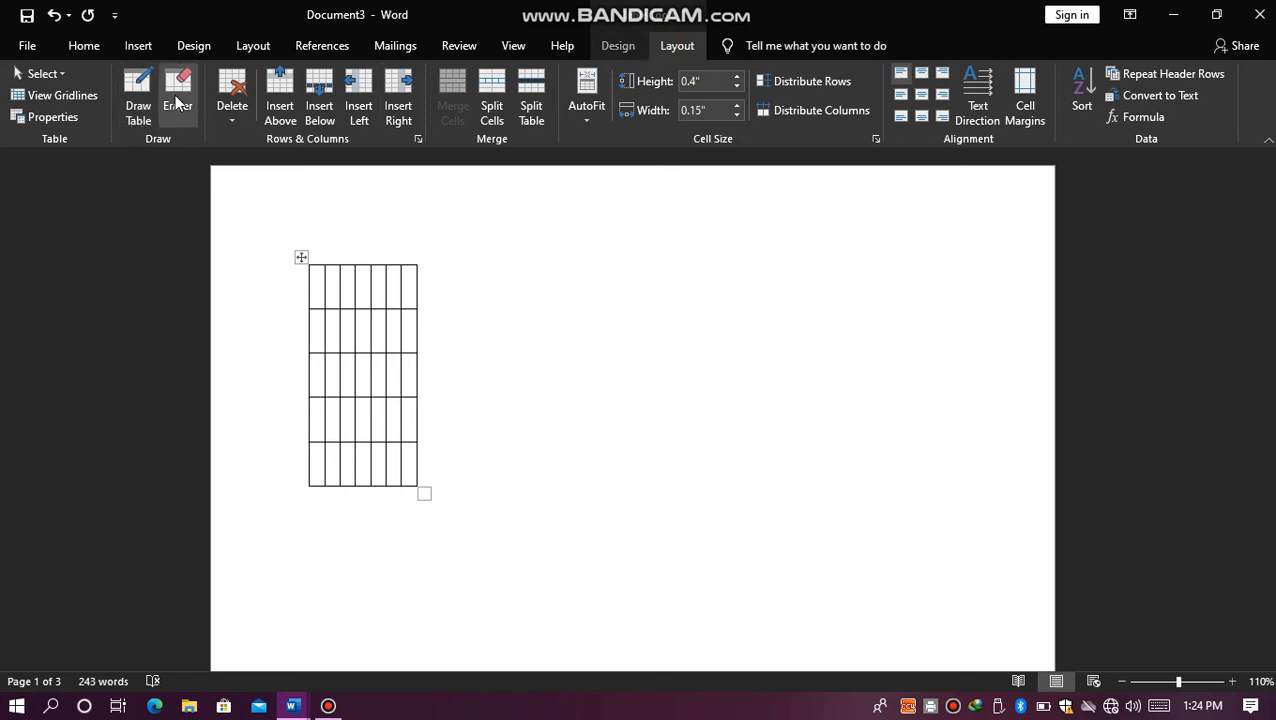
left_click(224, 117)
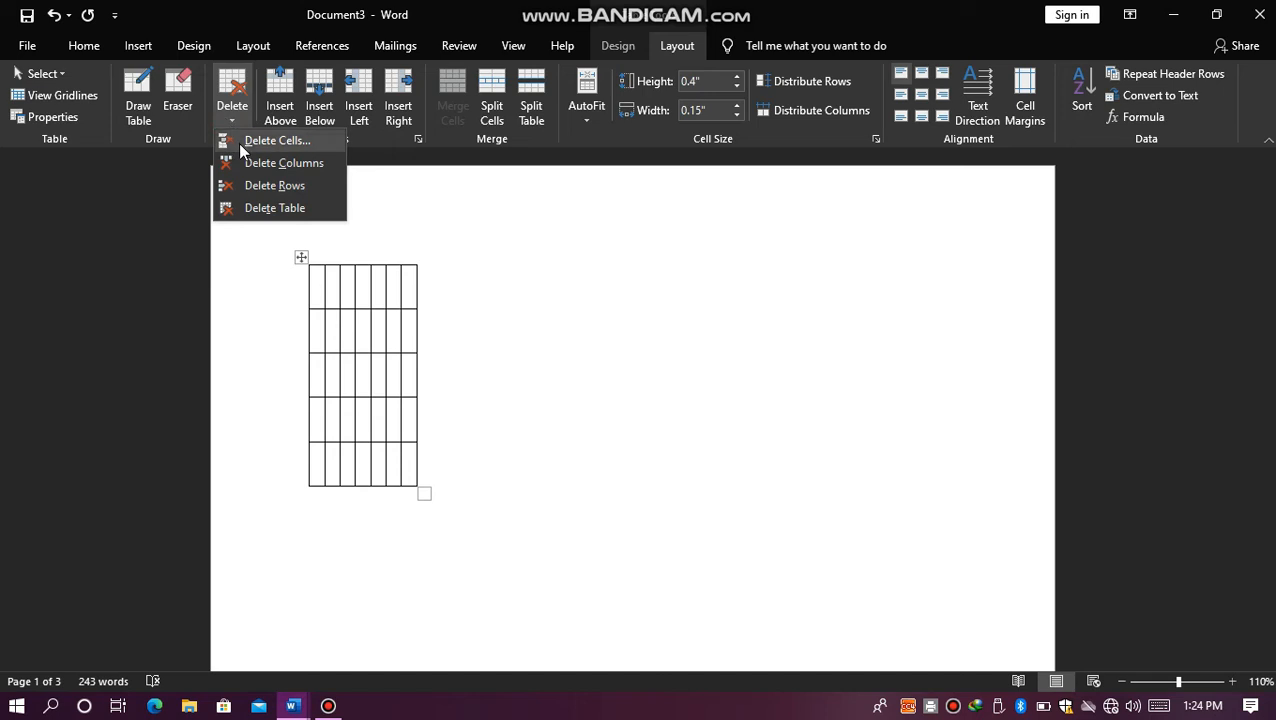
left_click(341, 298)
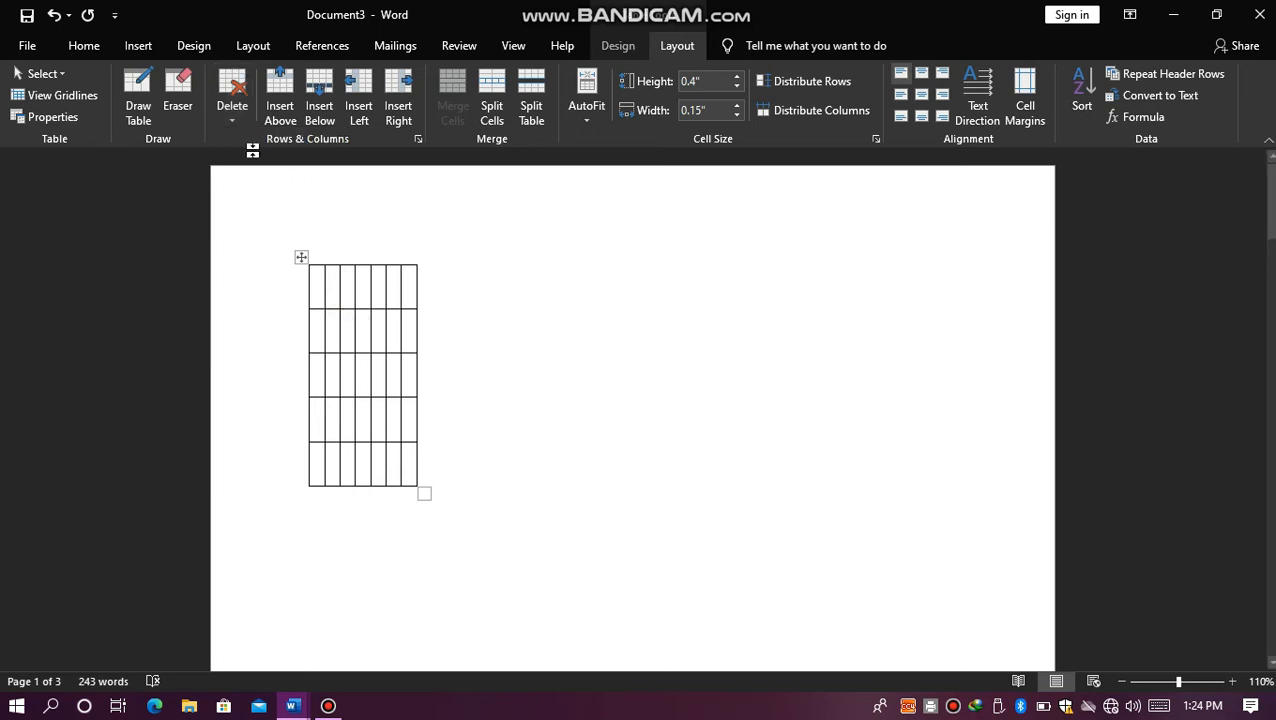
Step: Select the table's first column and show the available options for deleting cells, columns, rows or the table
left_click_drag(313, 286, 315, 460)
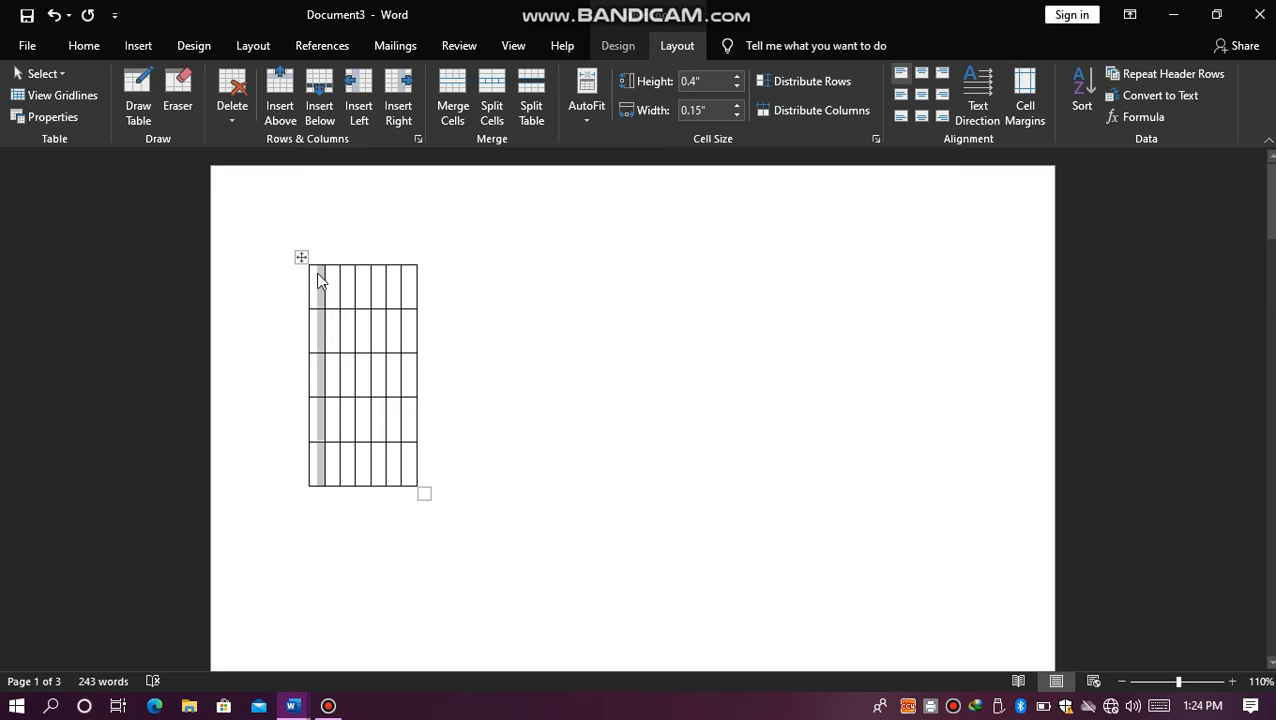
left_click(238, 125)
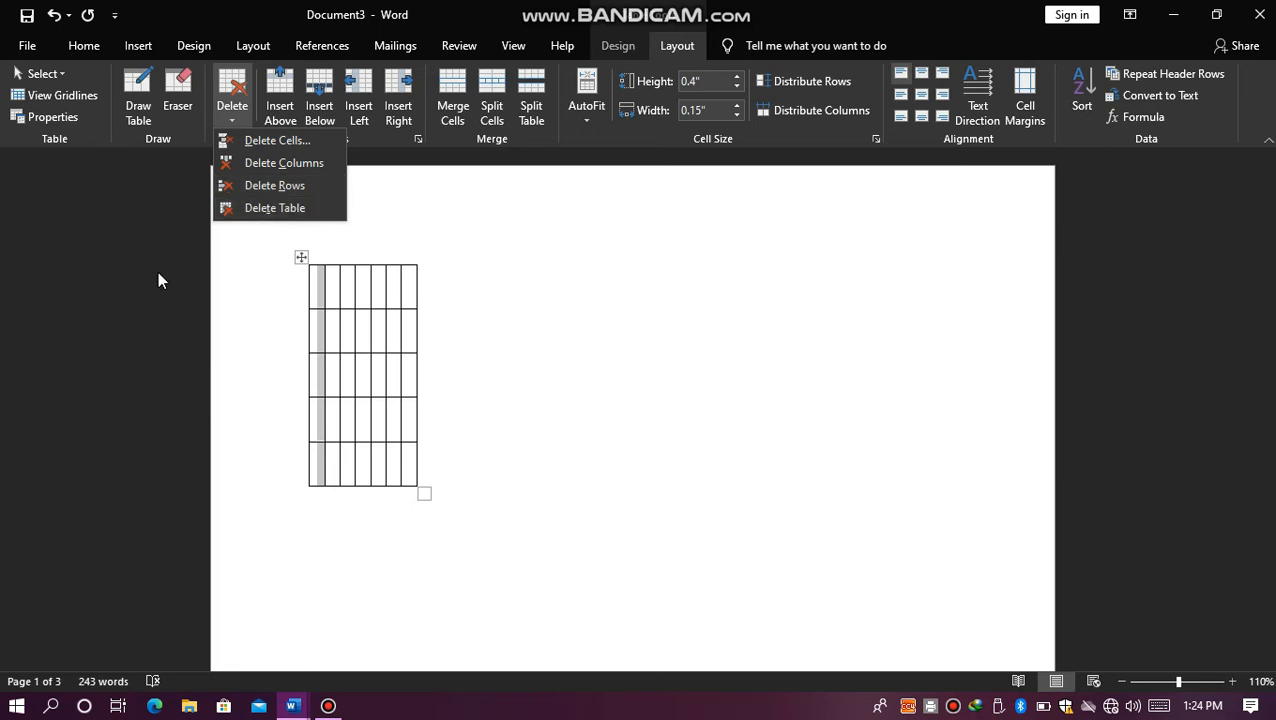
left_click(315, 286)
left_click(313, 285)
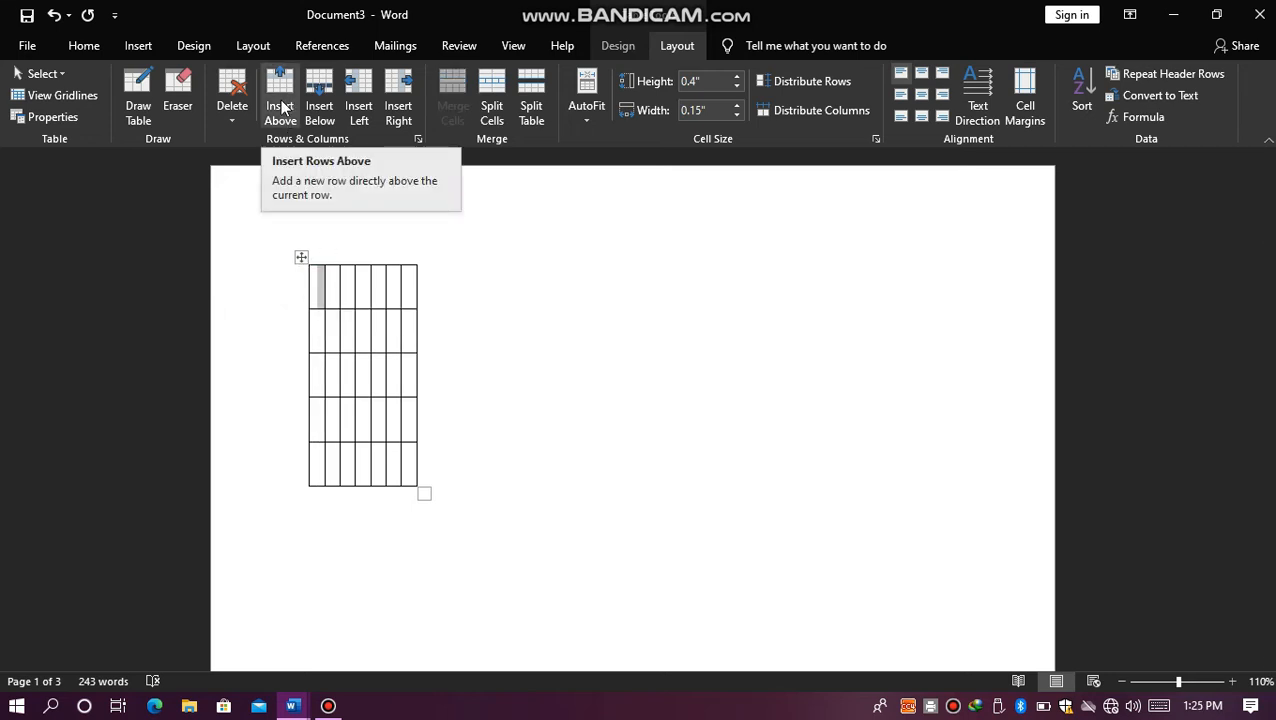
Step: Add two rows at the top of the table, and seven columns on each side of the selected columns
double_click(339, 290)
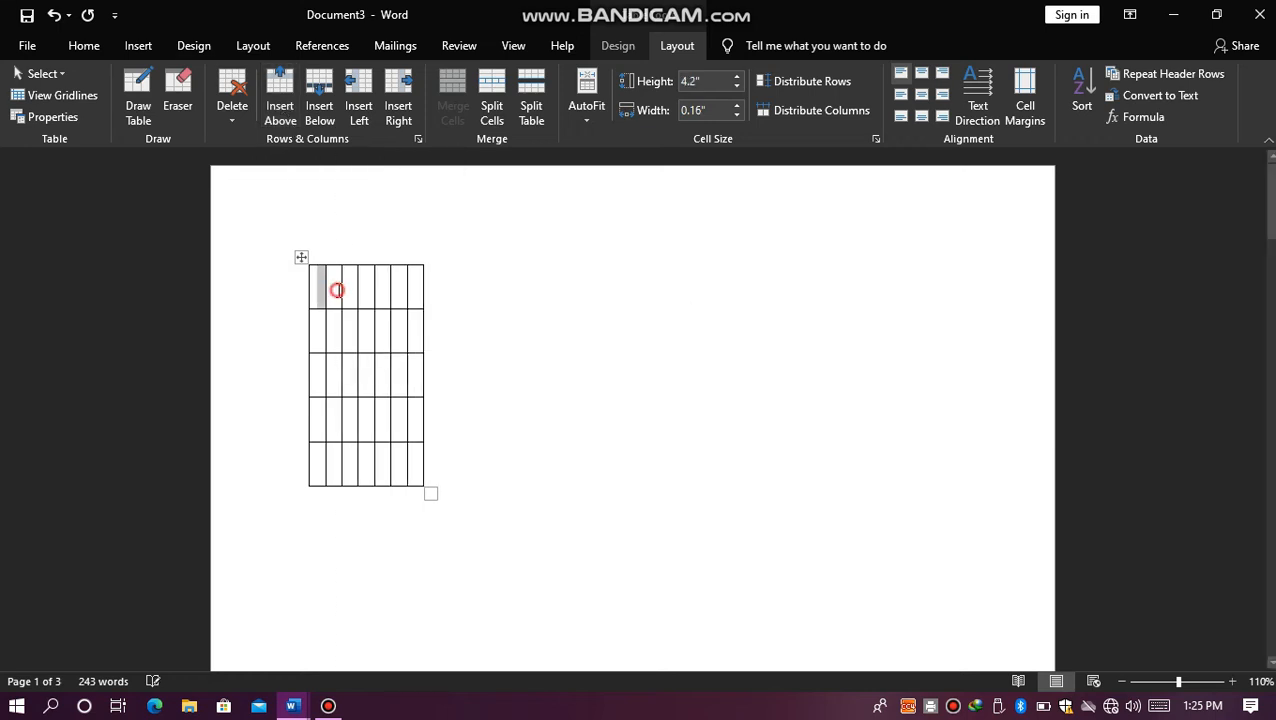
left_click(294, 117)
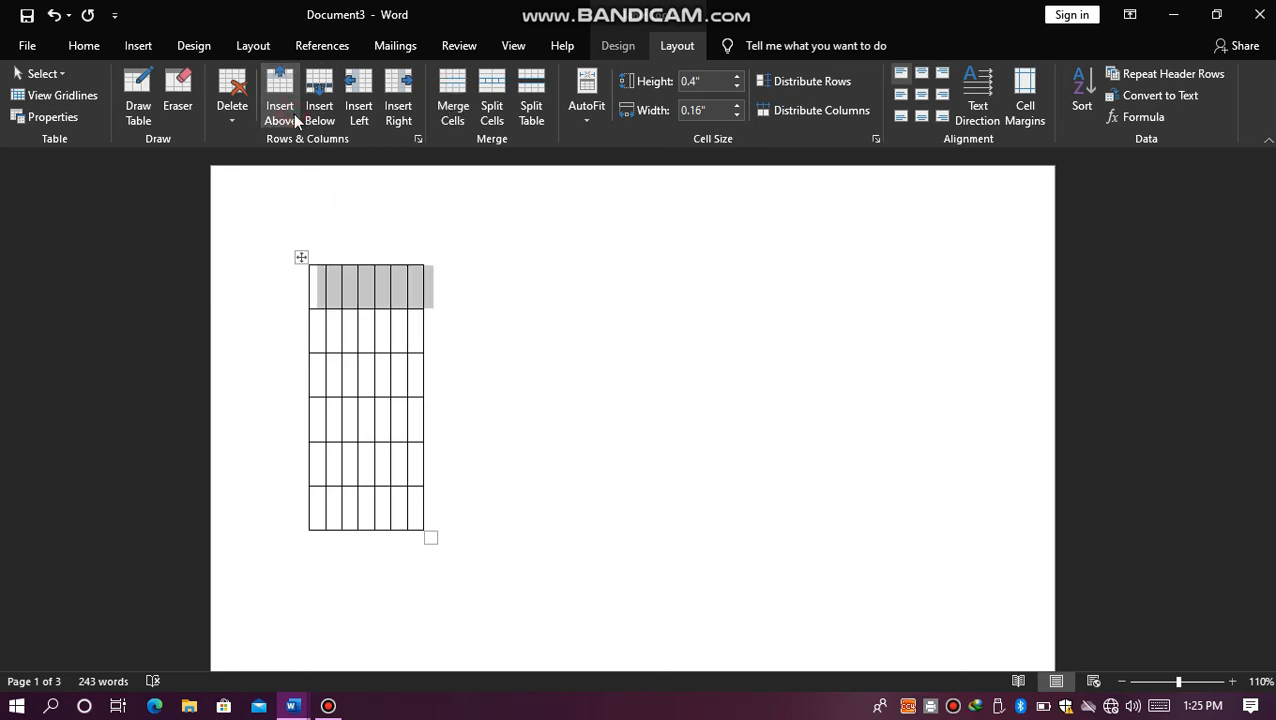
left_click(318, 112)
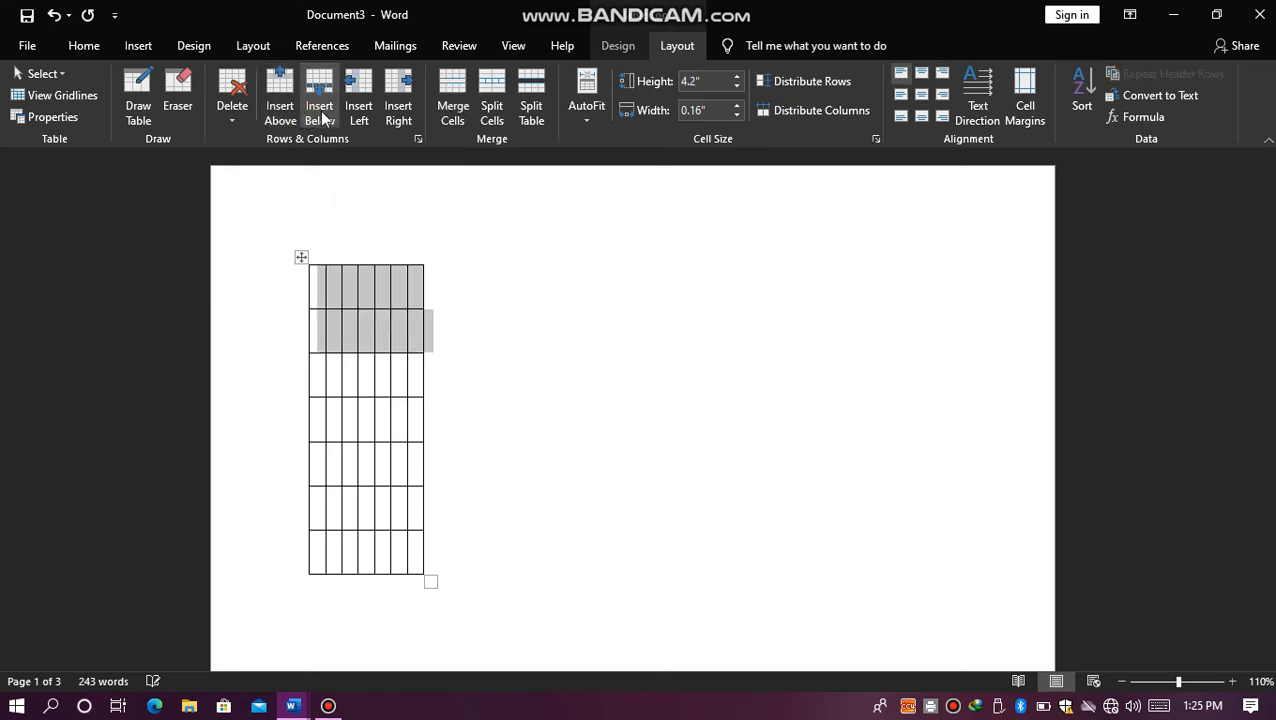
left_click(358, 110)
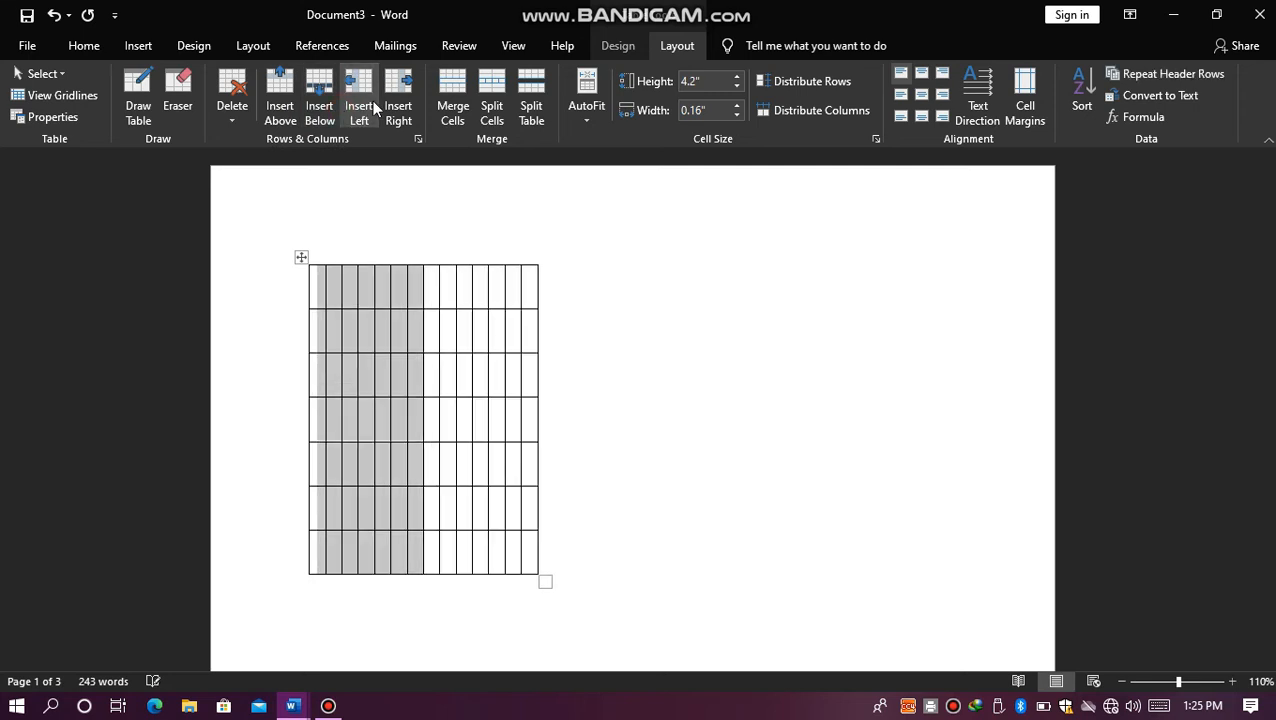
left_click(392, 98)
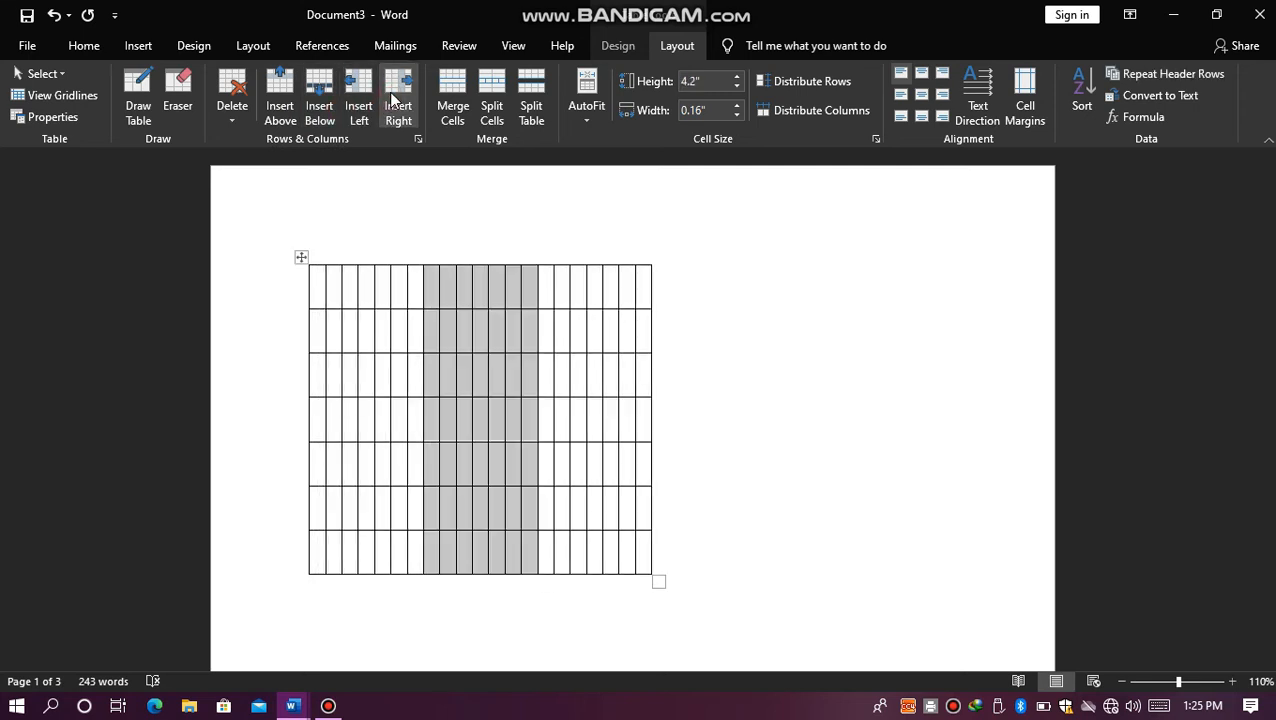
Step: Merge the eleven cells from the eighth to the eighteenth column in the table's first row
left_click(326, 289)
left_click(325, 289)
left_click_drag(325, 288, 392, 281)
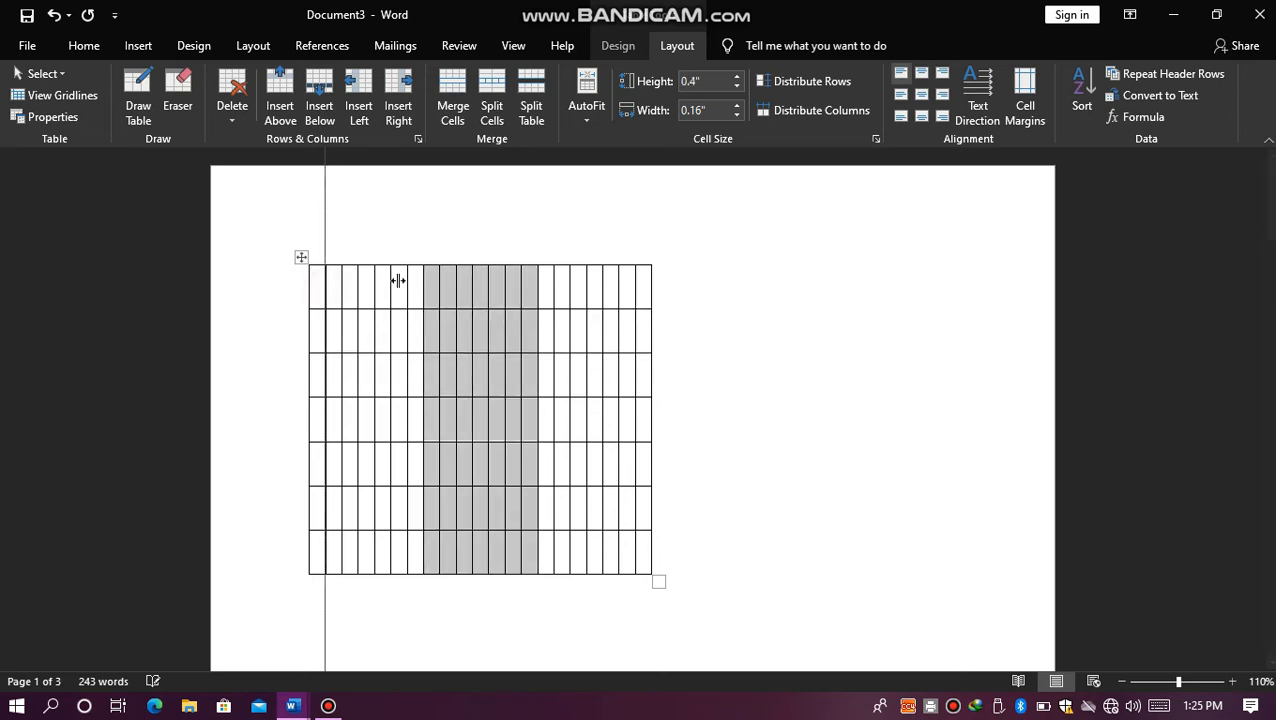
left_click(434, 279)
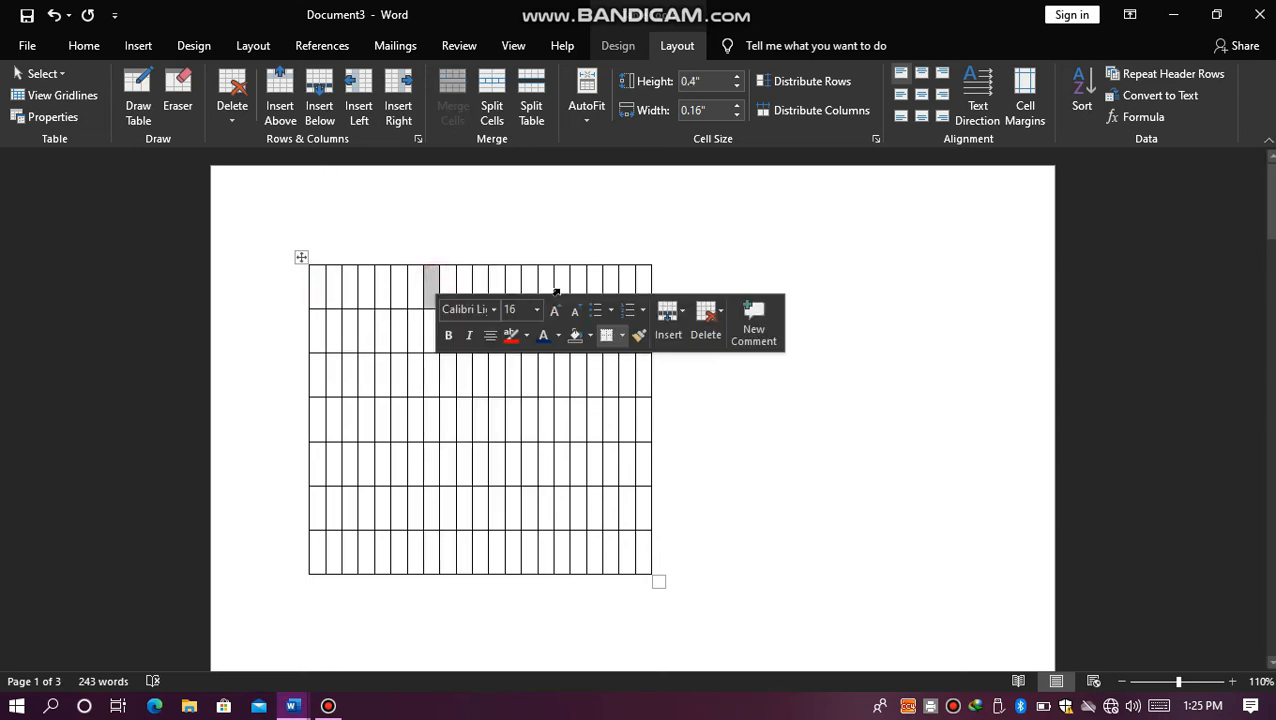
left_click(584, 283)
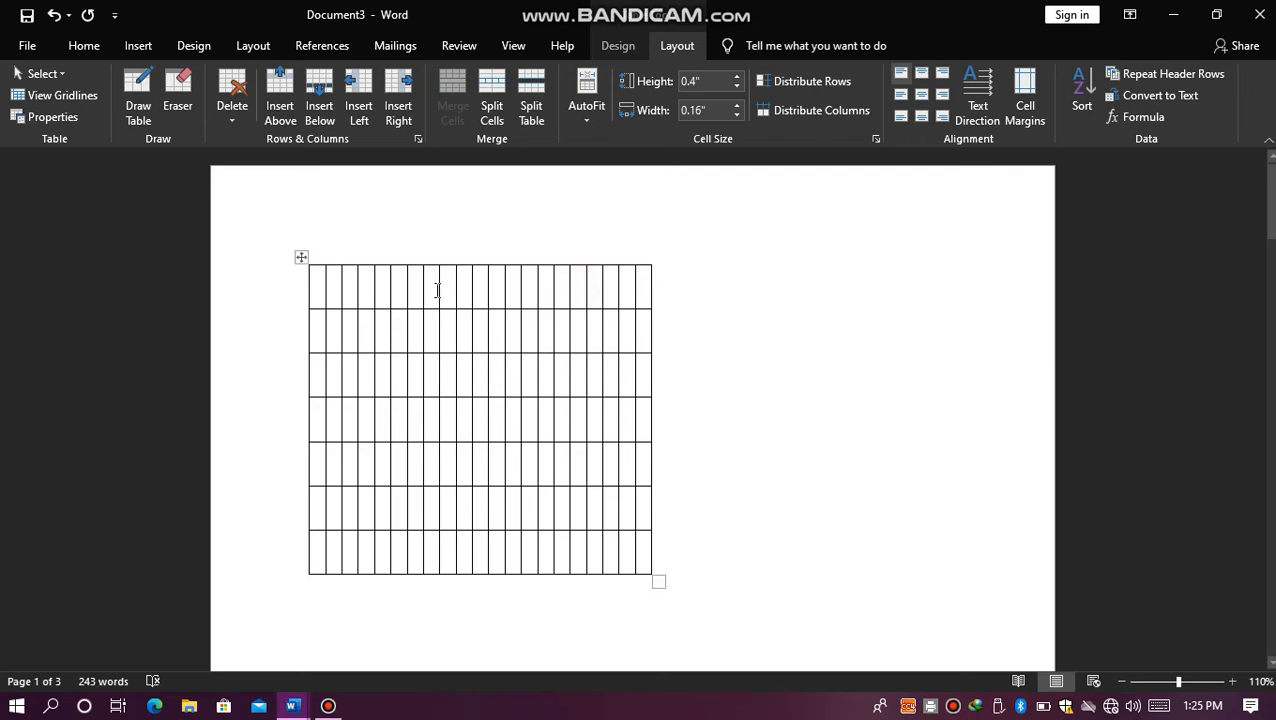
left_click_drag(437, 290, 590, 272)
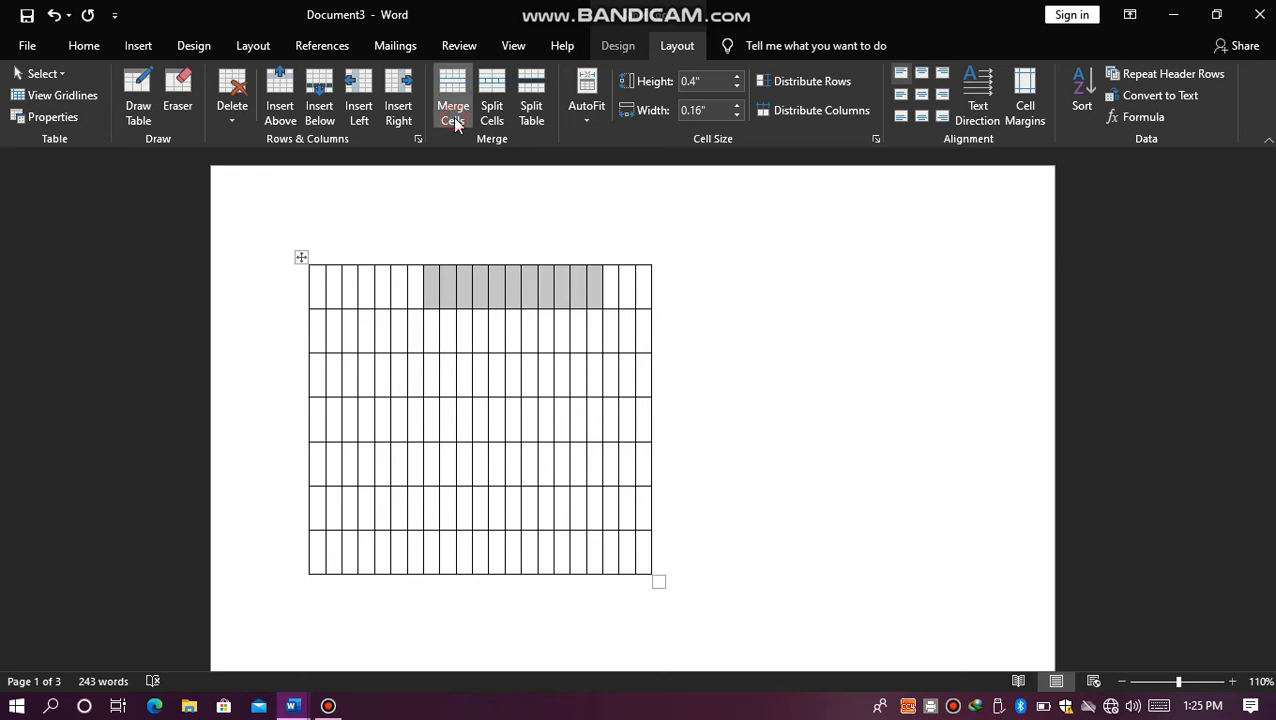
left_click(453, 117)
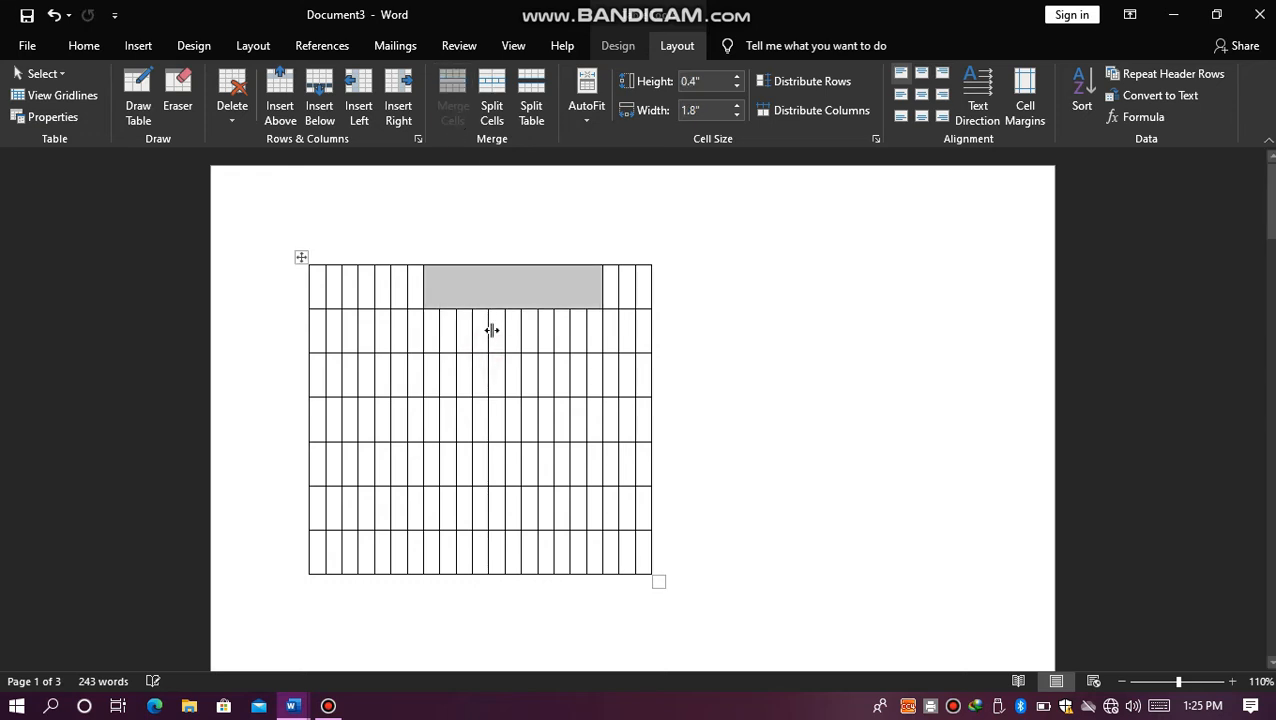
Step: Try to split the table at its third row, and undo the split
left_click(434, 372)
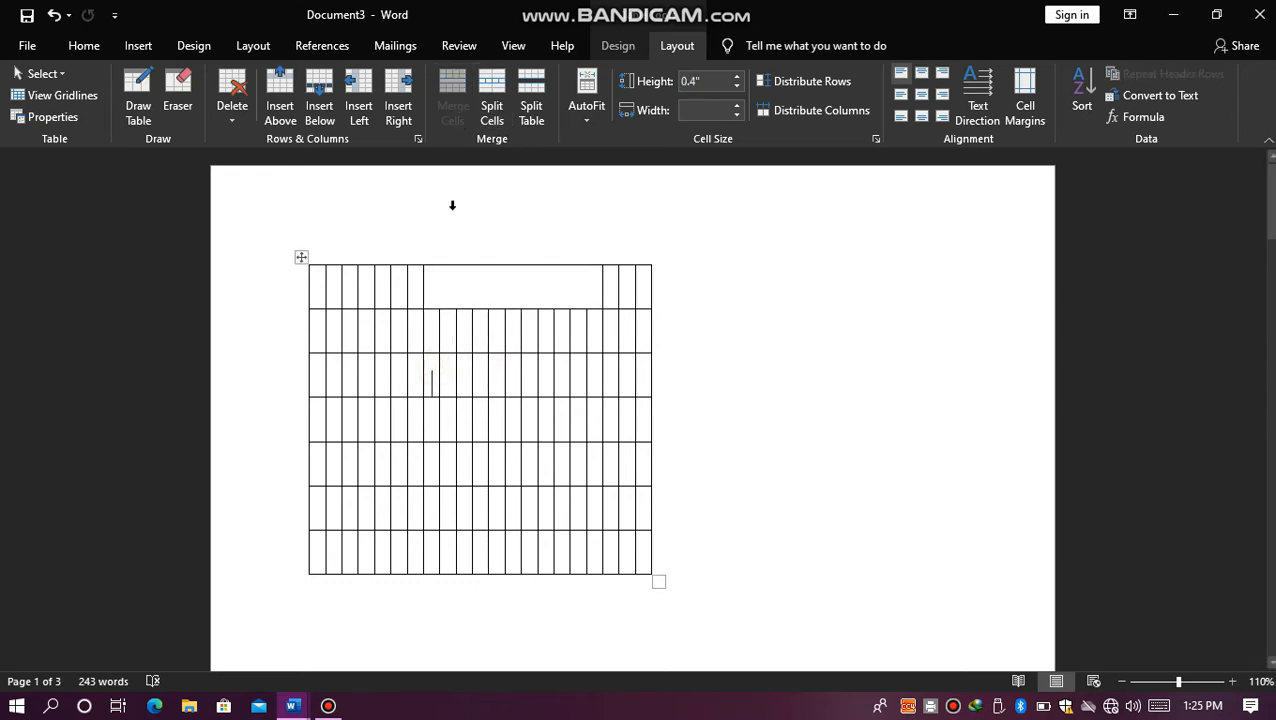
left_click(522, 115)
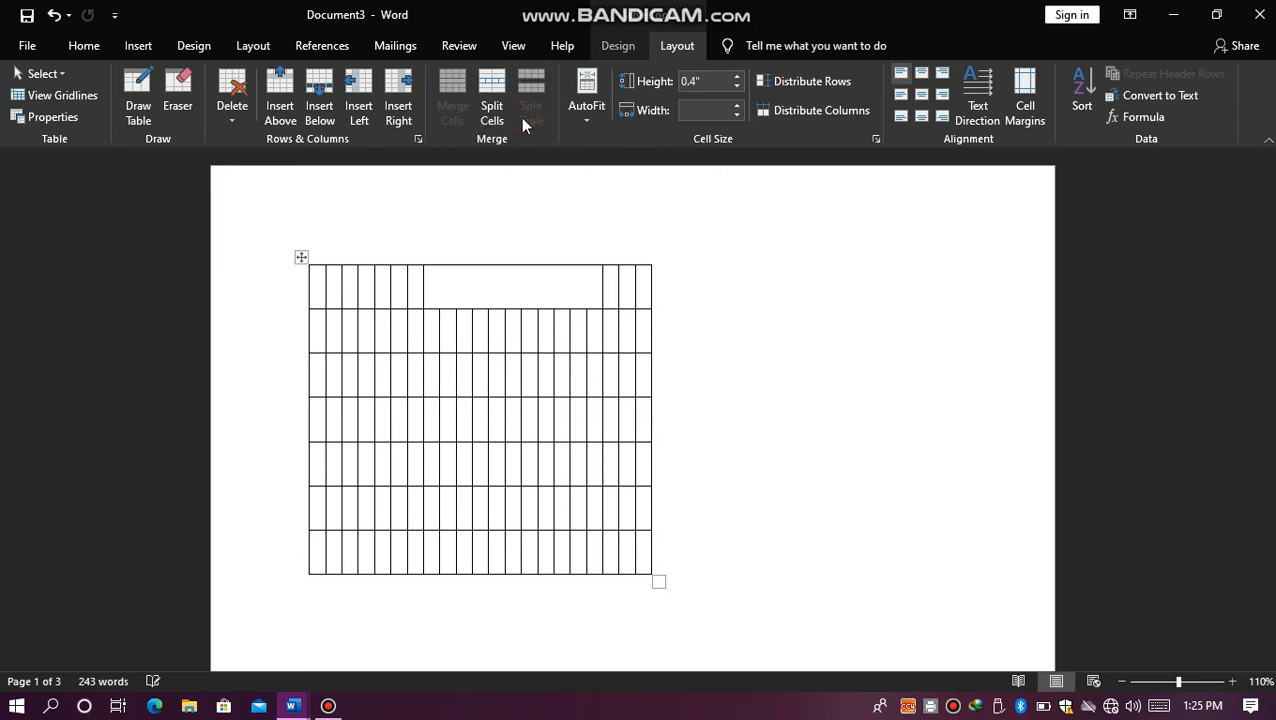
key("ctrl+z")
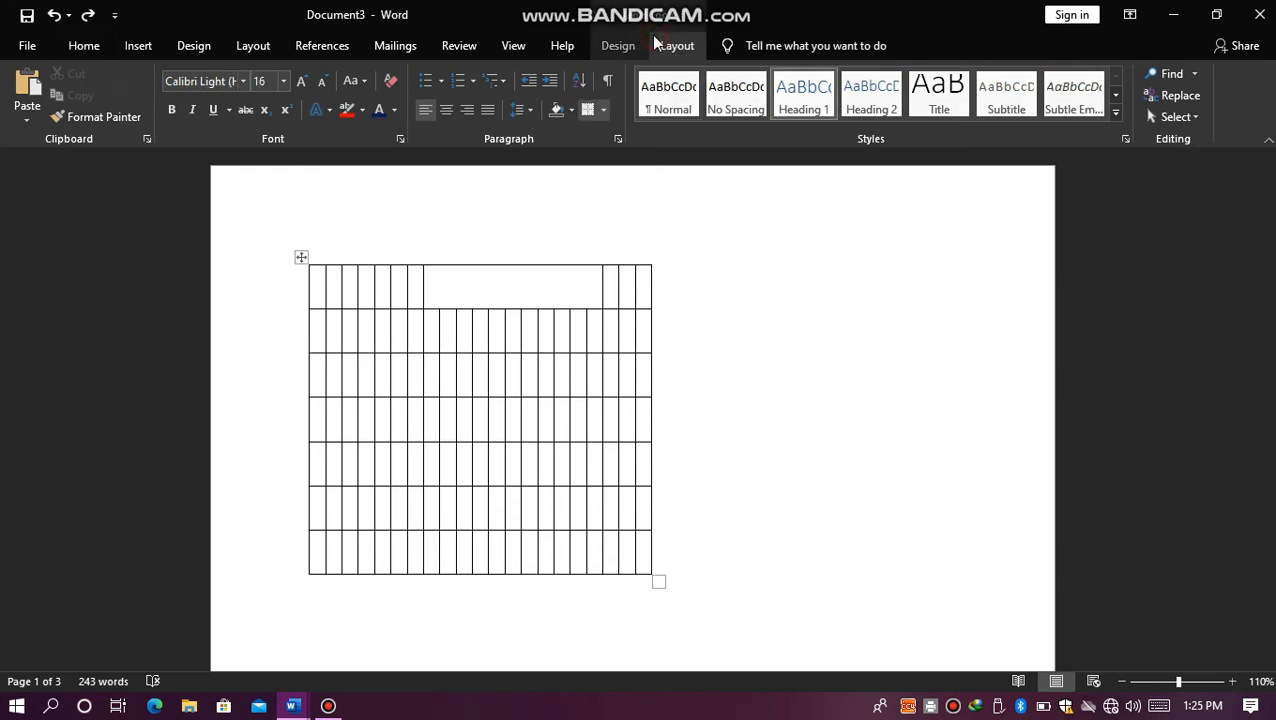
left_click(658, 43)
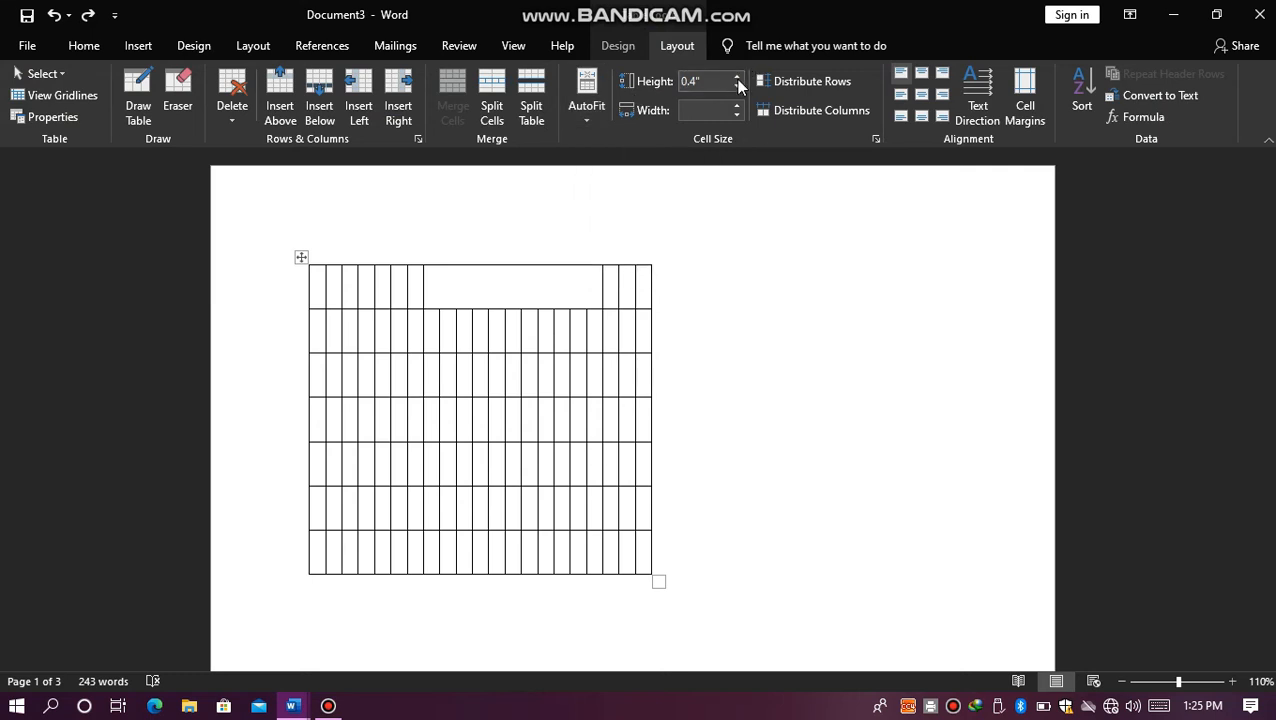
Step: Try out random sample text in a narrow cell of the second row, and delete it
left_click(476, 331)
type(",jnxdfglgfndf")
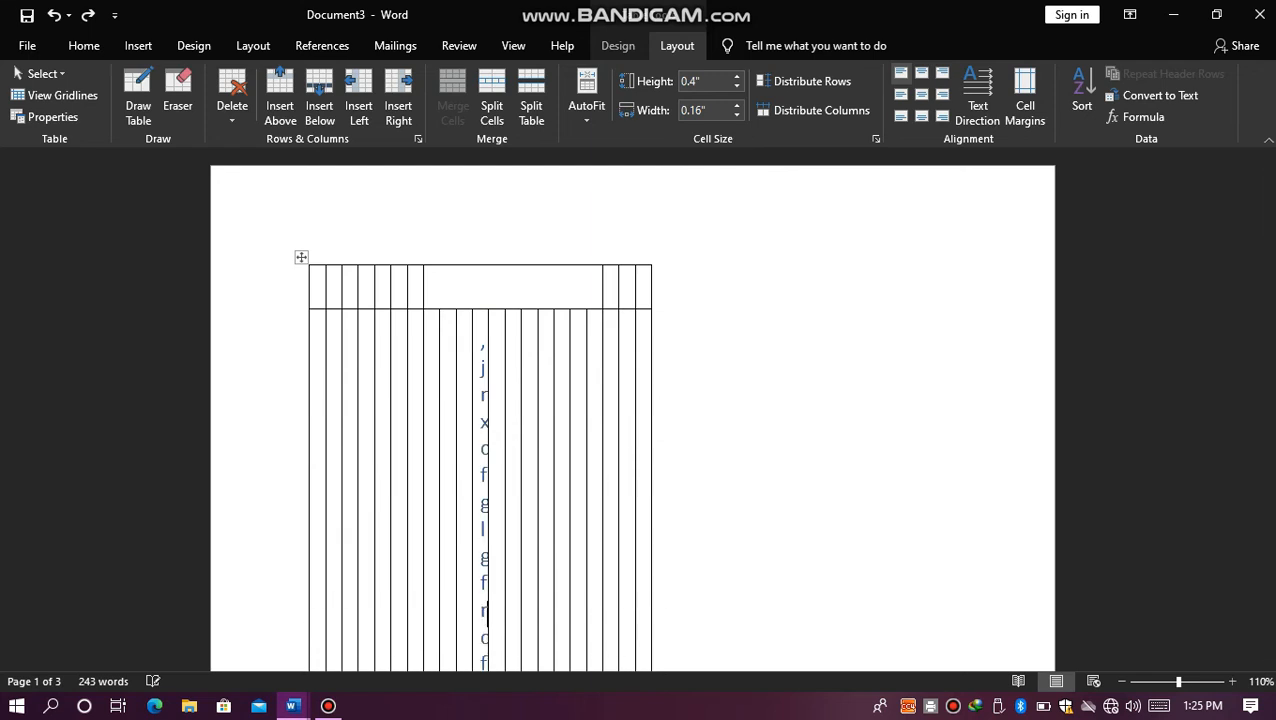
type("gnd")
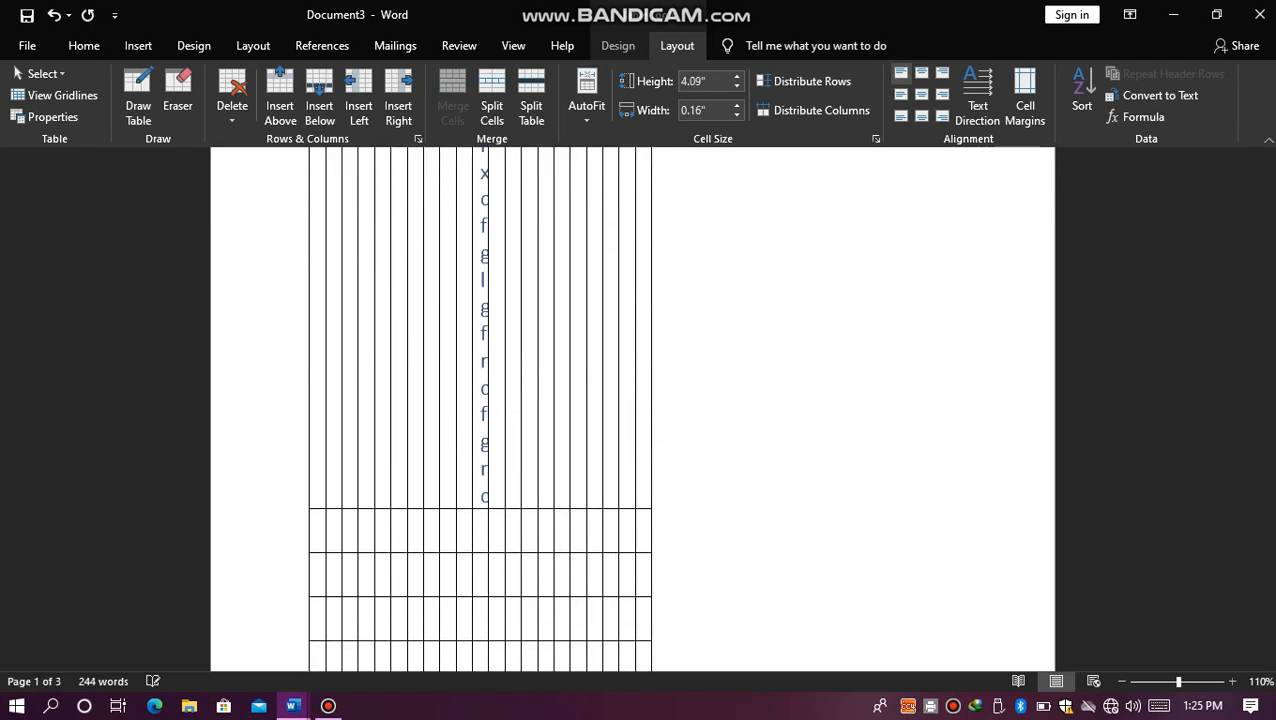
key("BackSpace")
key("BackSpace")
key("BackSpace")
key("BackSpace")
key("BackSpace")
key("BackSpace")
key("BackSpace")
key("BackSpace")
key("BackSpace")
key("BackSpace")
key("BackSpace")
key("BackSpace")
key("BackSpace")
key("BackSpace")
key("BackSpace")
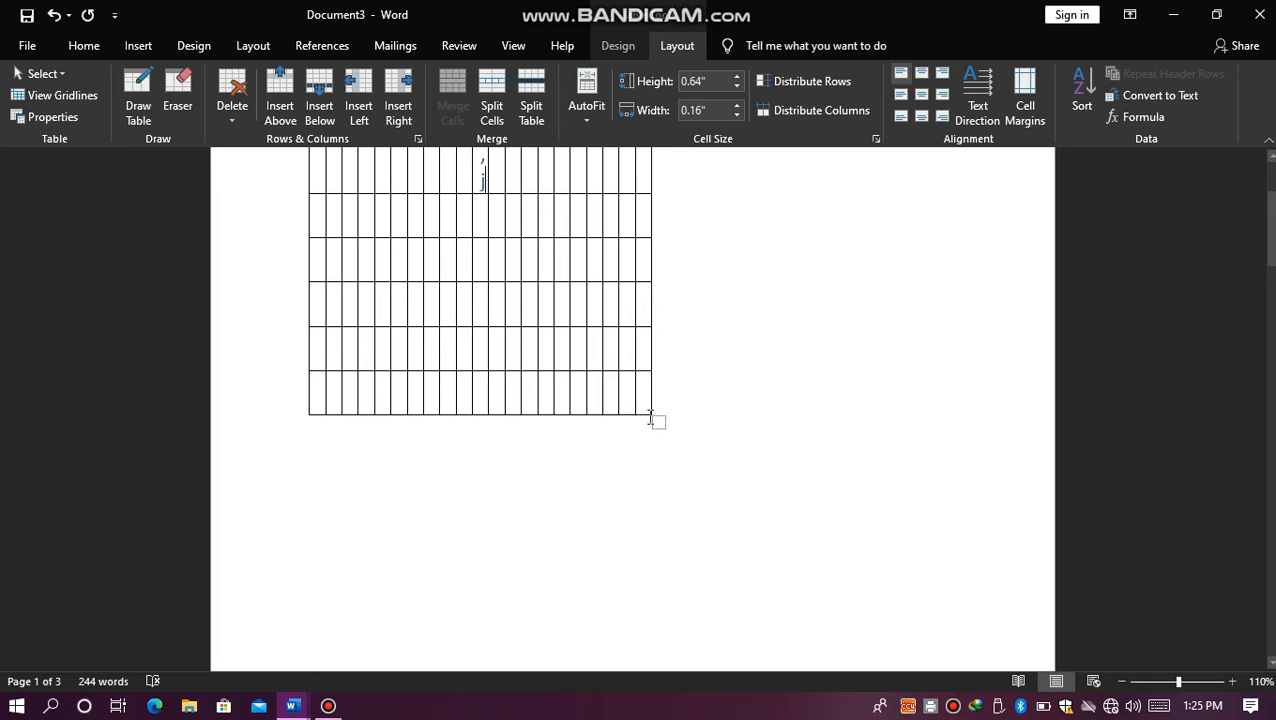
Step: Enlarge the whole table to about the width of the text area, and enter ",kfgnngj" in a second-row cell
left_click_drag(656, 421, 840, 490)
left_click_drag(1272, 228, 1272, 206)
left_click(578, 343)
type(",kfgnngj")
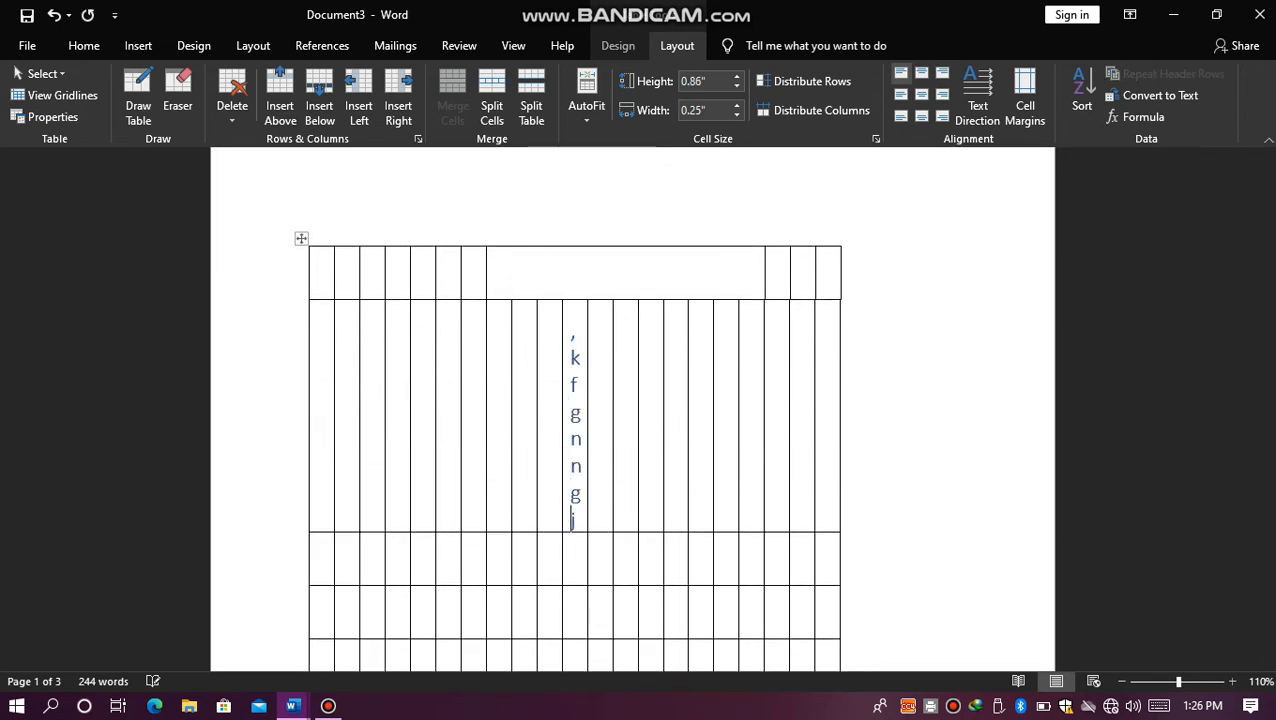
Step: Widen only the second-row cell containing ",kfgnngj" to about 0.42" by moving both of its side borders outward
triple_click(574, 352)
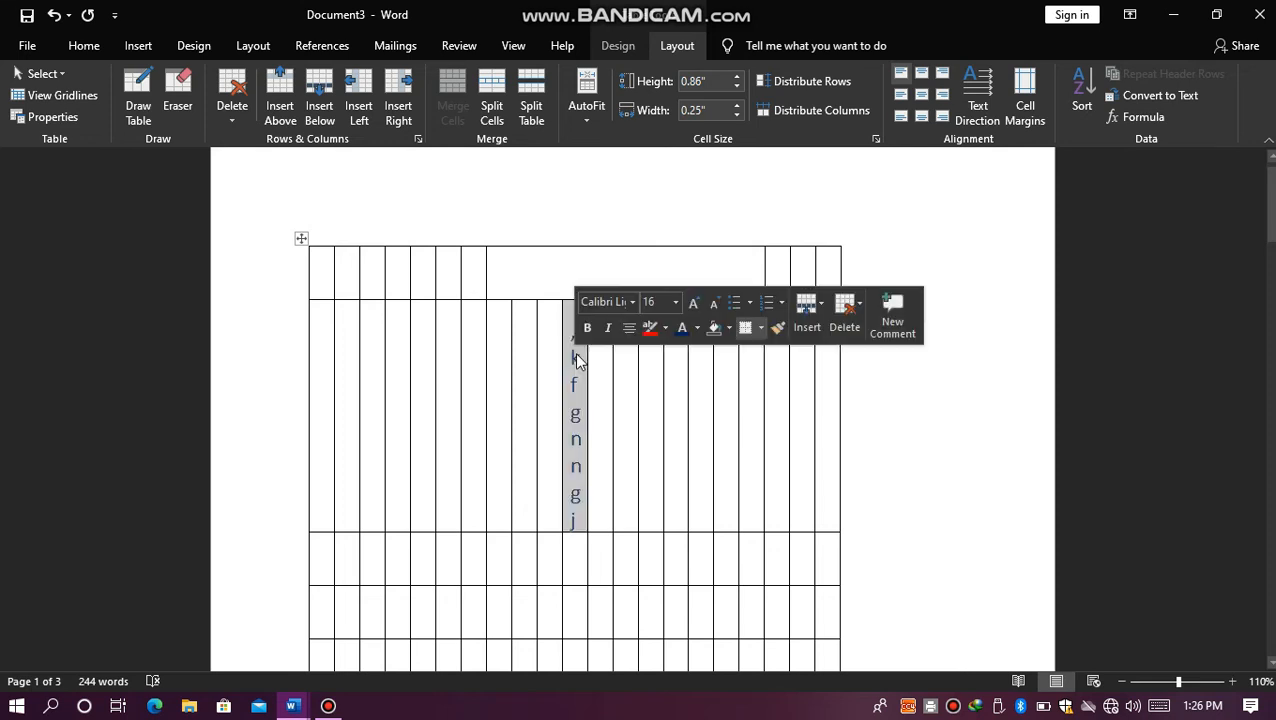
left_click(561, 310)
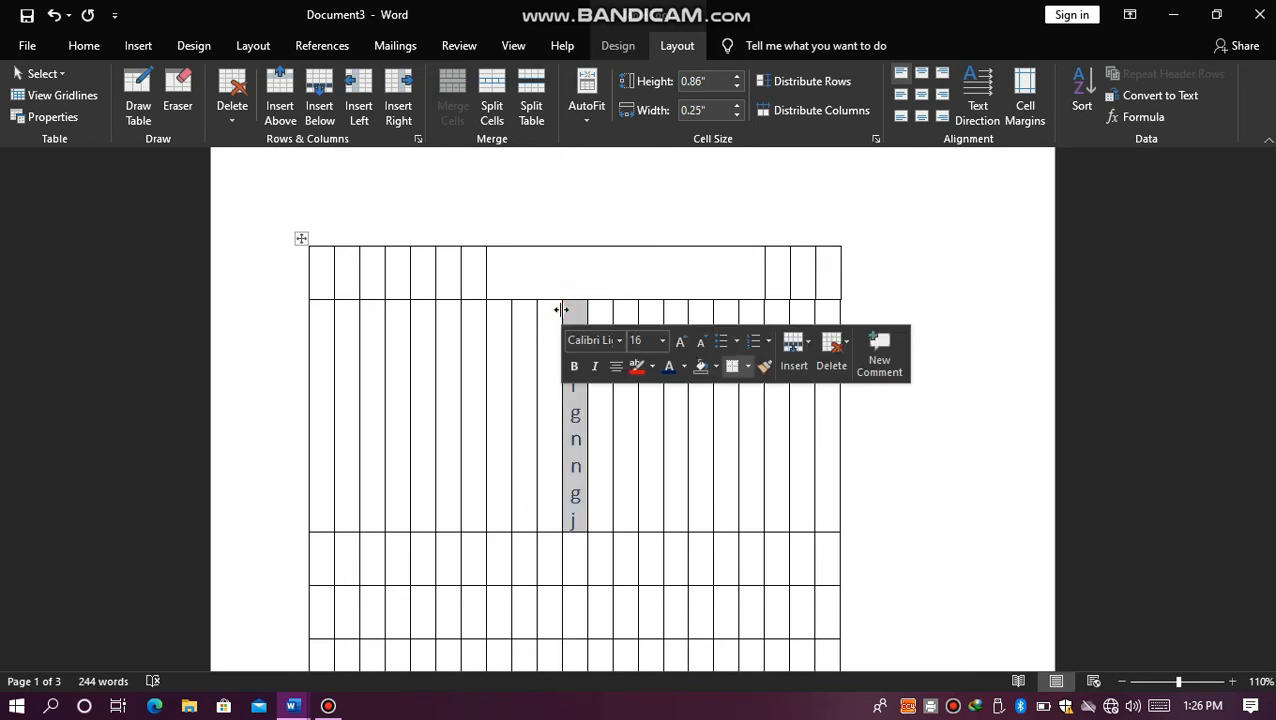
left_click_drag(559, 310, 473, 313)
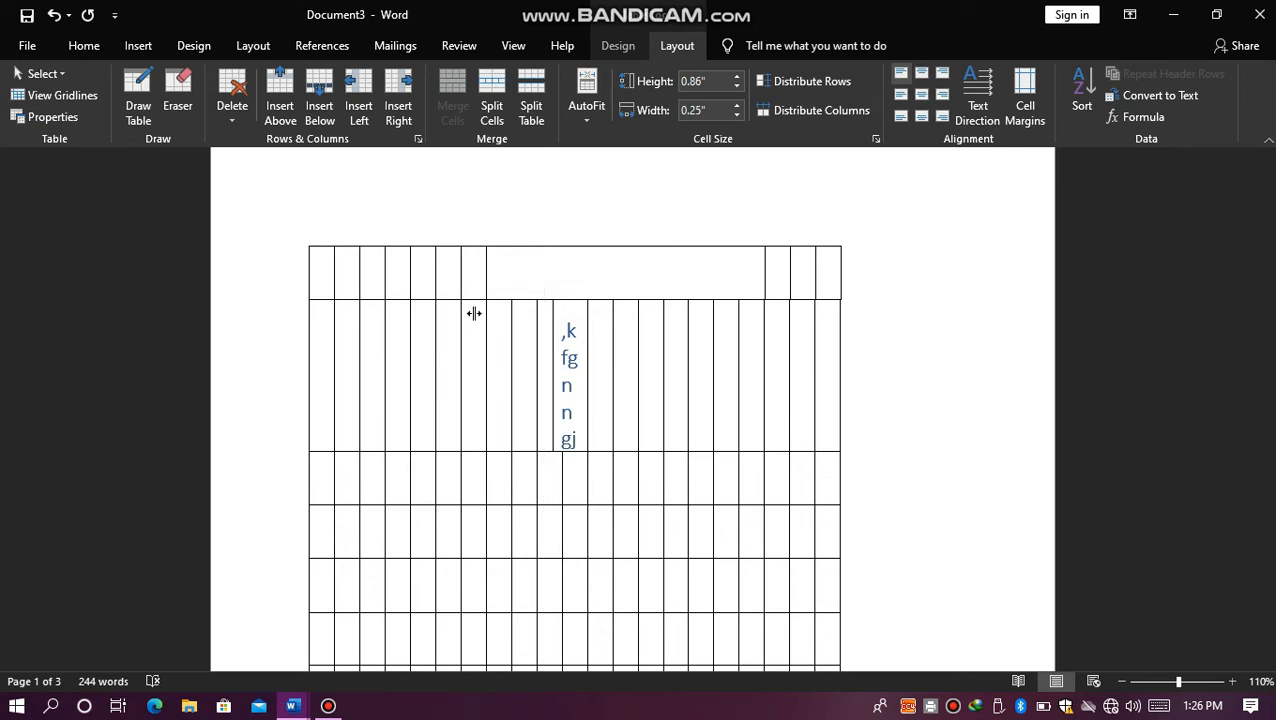
left_click(586, 311)
left_click_drag(586, 311, 665, 309)
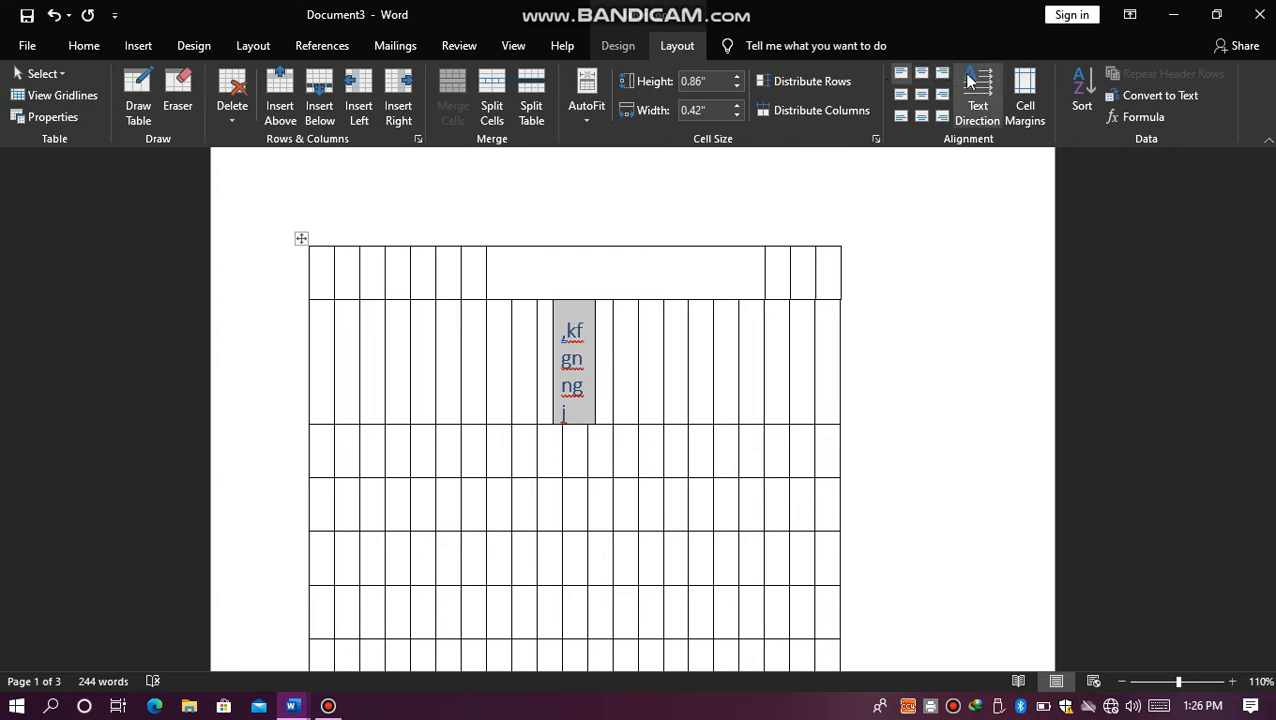
Step: Cycle the text direction of the widened second-row cell, ending with downward vertical text, and delete its sample text
left_click(970, 108)
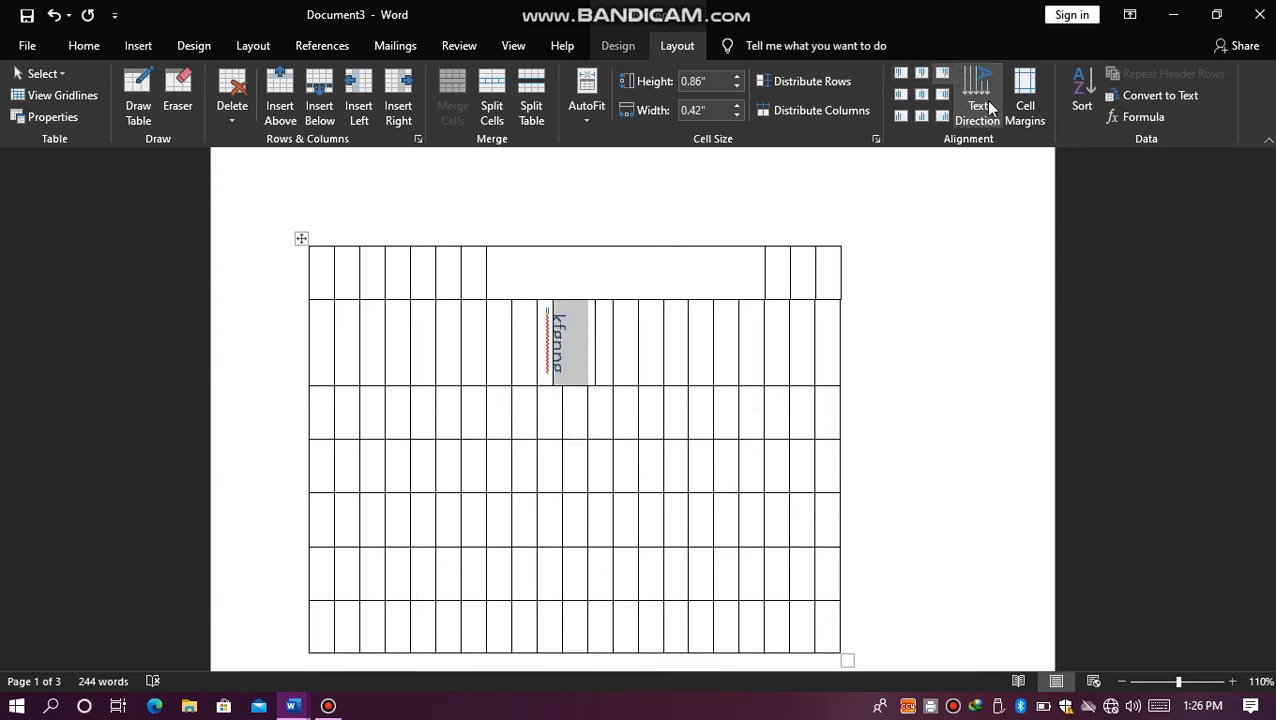
left_click(986, 101)
left_click(985, 100)
left_click(985, 100)
key("Delete")
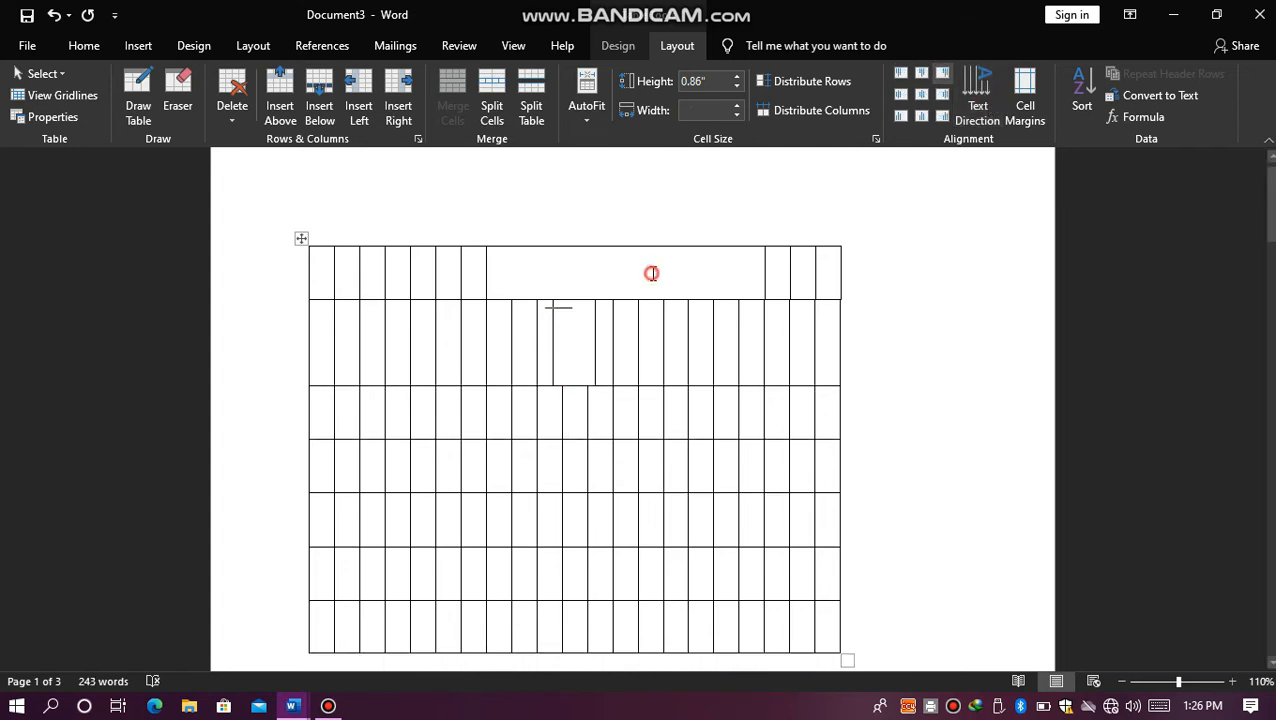
Step: Enter "jhzdfubdsfidsbfisdbf" in the merged first-row cell and cycle its text direction until it is horizontal again
left_click(651, 273)
type("jhzdfubdsfidsbfisdbf")
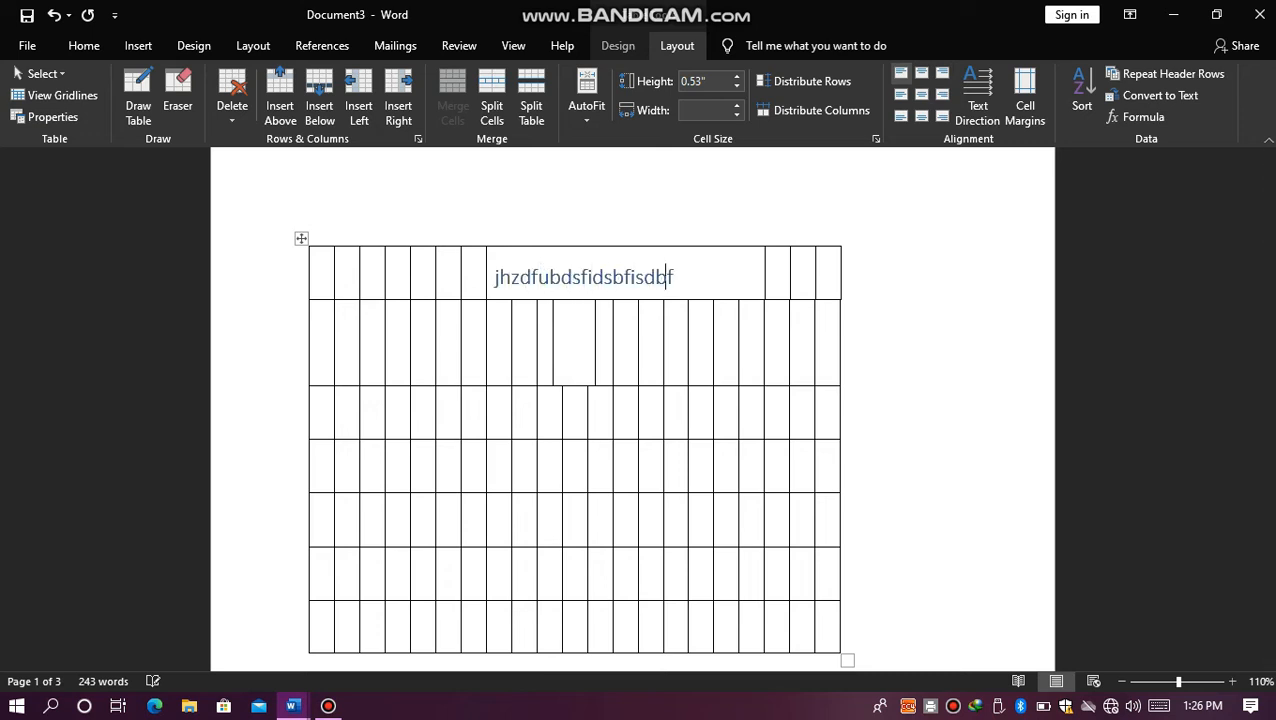
left_click_drag(667, 277, 495, 300)
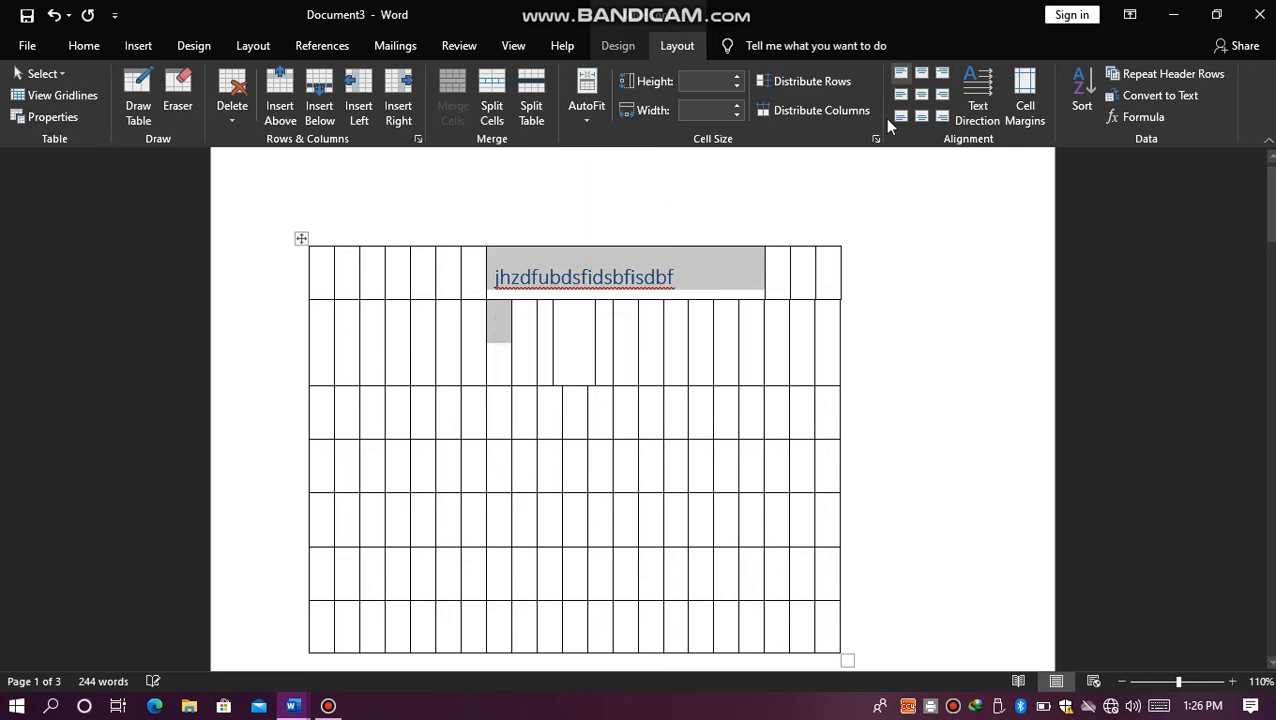
left_click(990, 102)
left_click(990, 102)
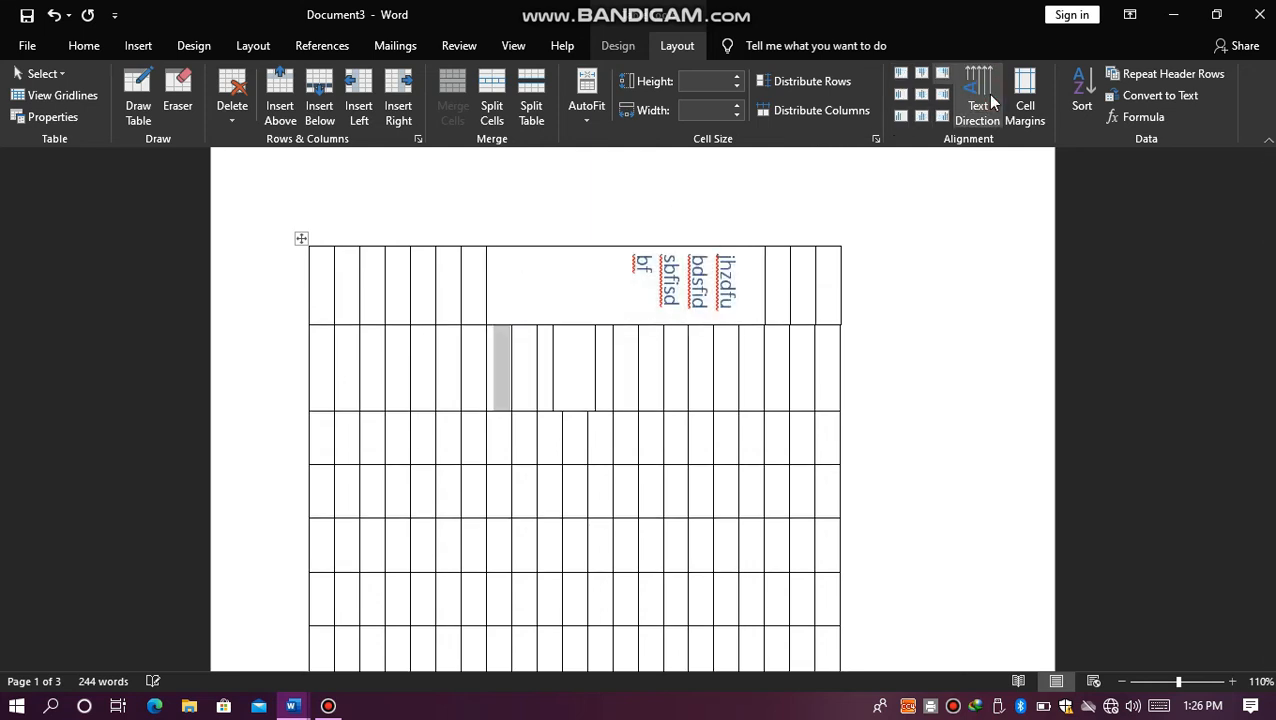
left_click(990, 102)
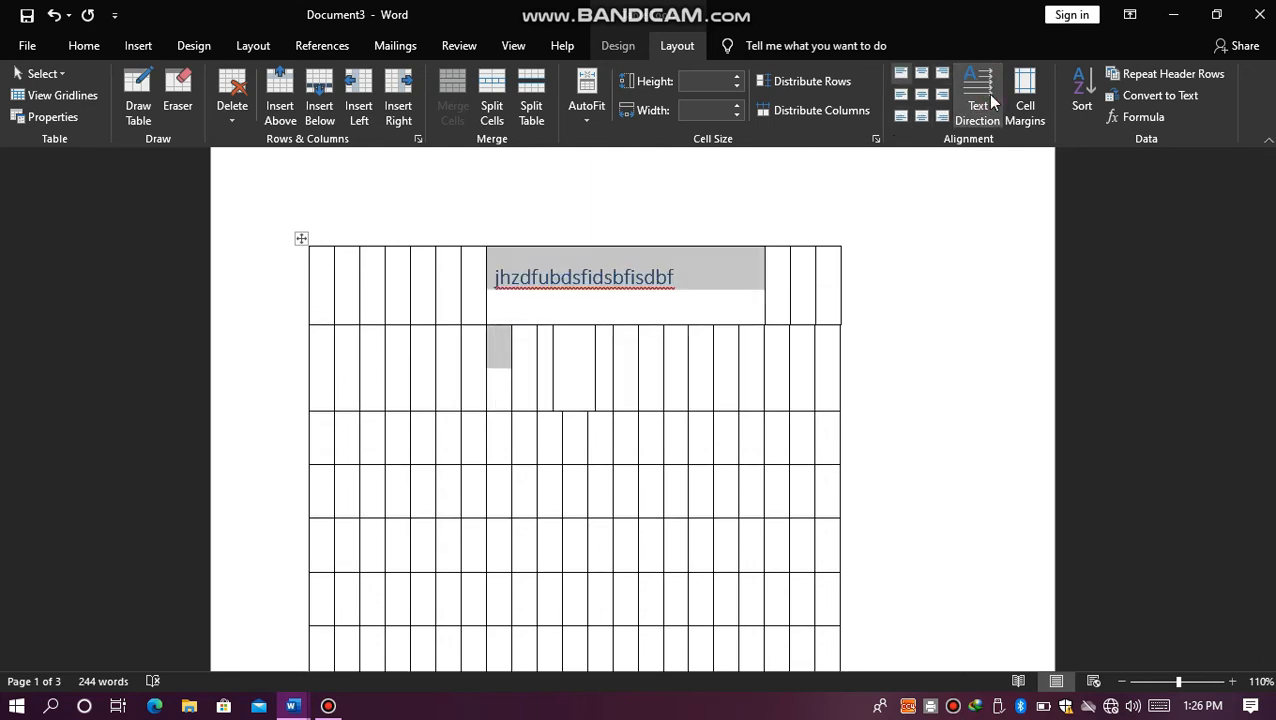
Step: Set the height of the first two rows to 0.01" and apply a gray banded table style with a dark header row
left_click(737, 80)
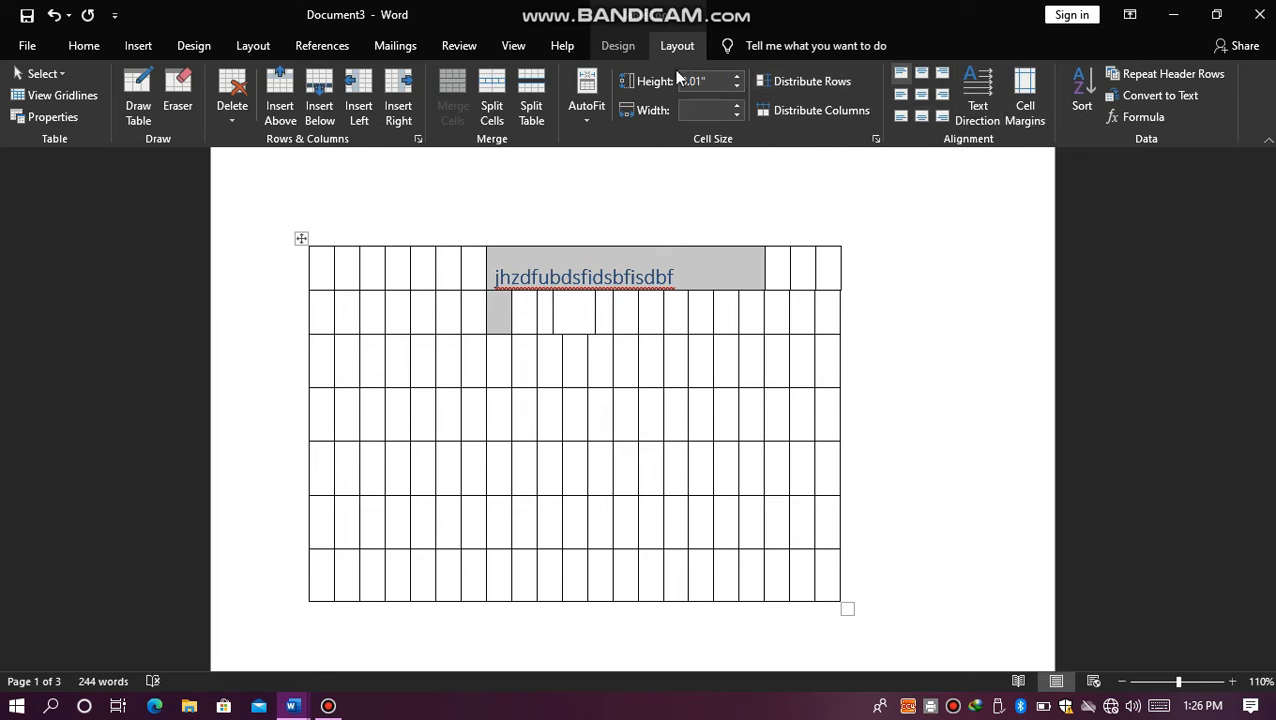
left_click(624, 47)
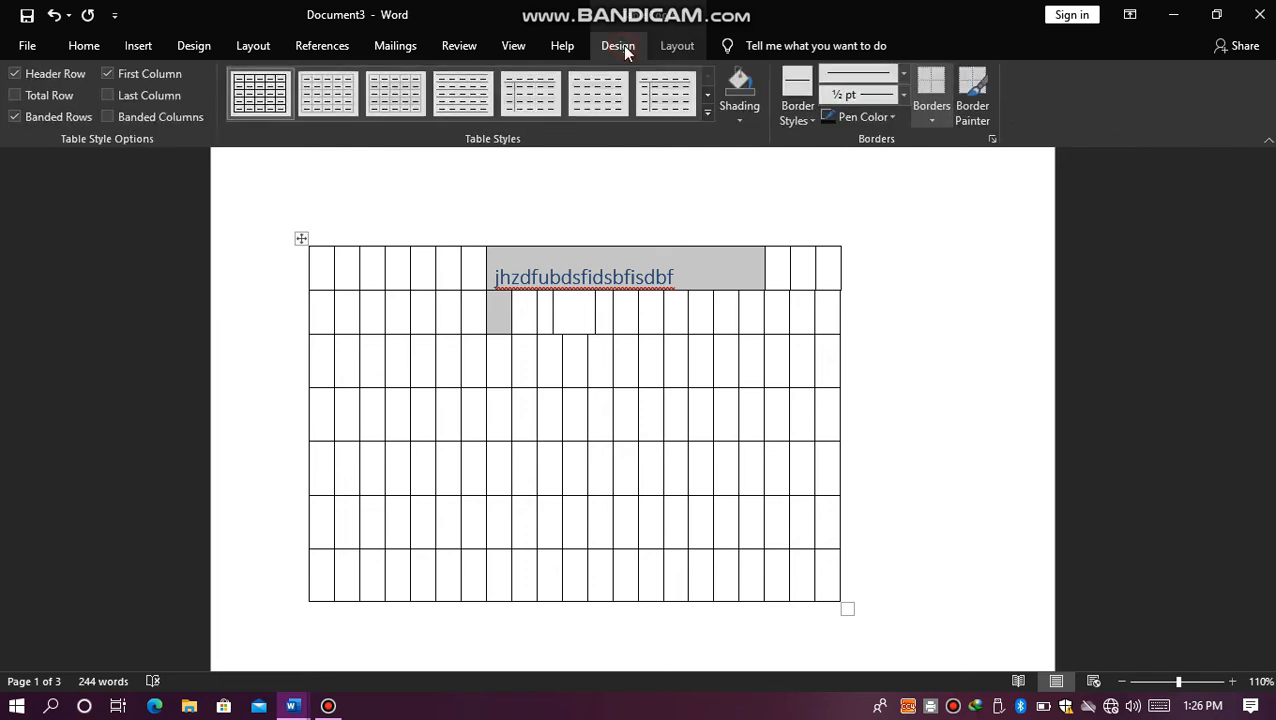
left_click(709, 113)
left_click(469, 353)
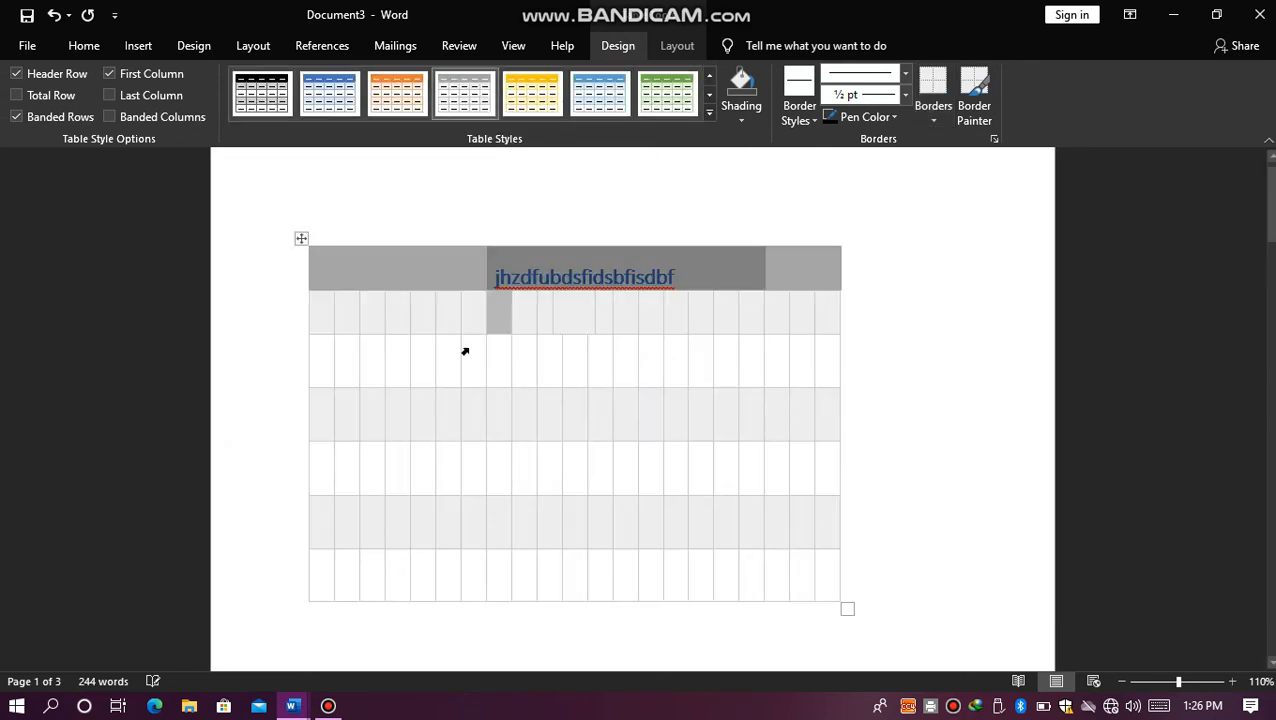
Step: Choose a 1½ pt single-line border style and try to paint it onto the table's borders
left_click(806, 115)
left_click(778, 200)
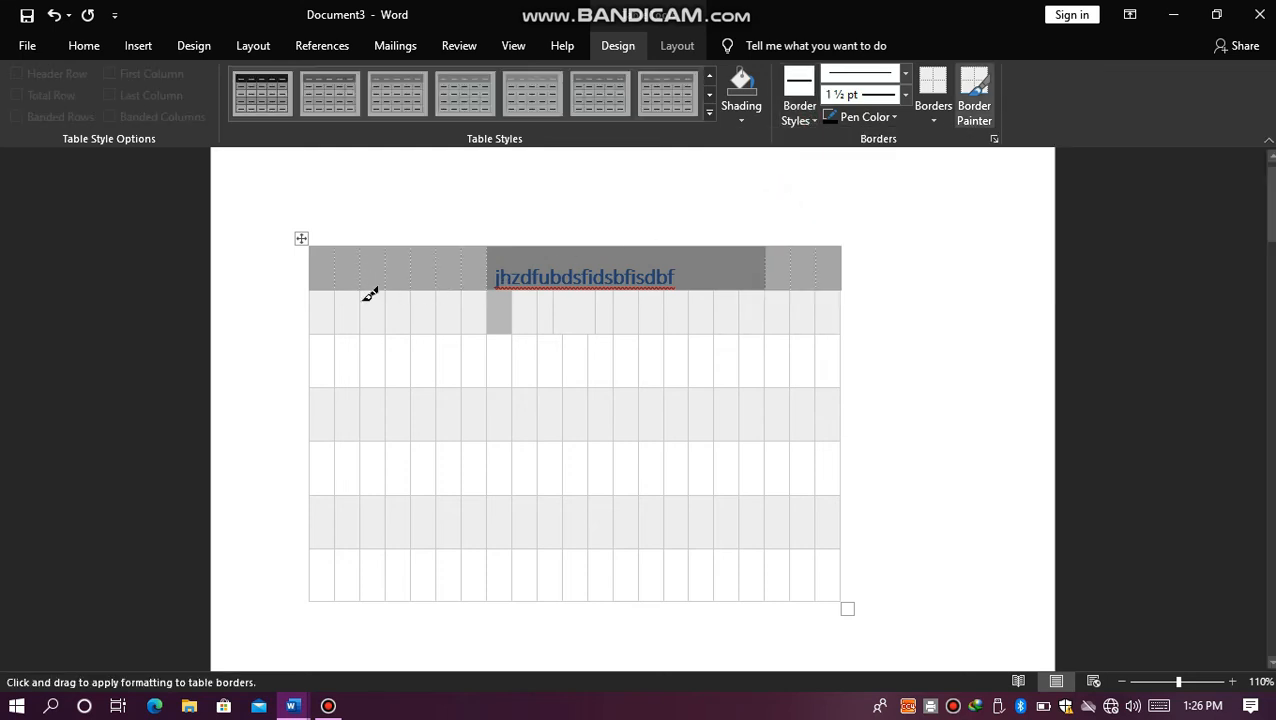
left_click_drag(359, 285, 484, 348)
left_click_drag(297, 238, 413, 199)
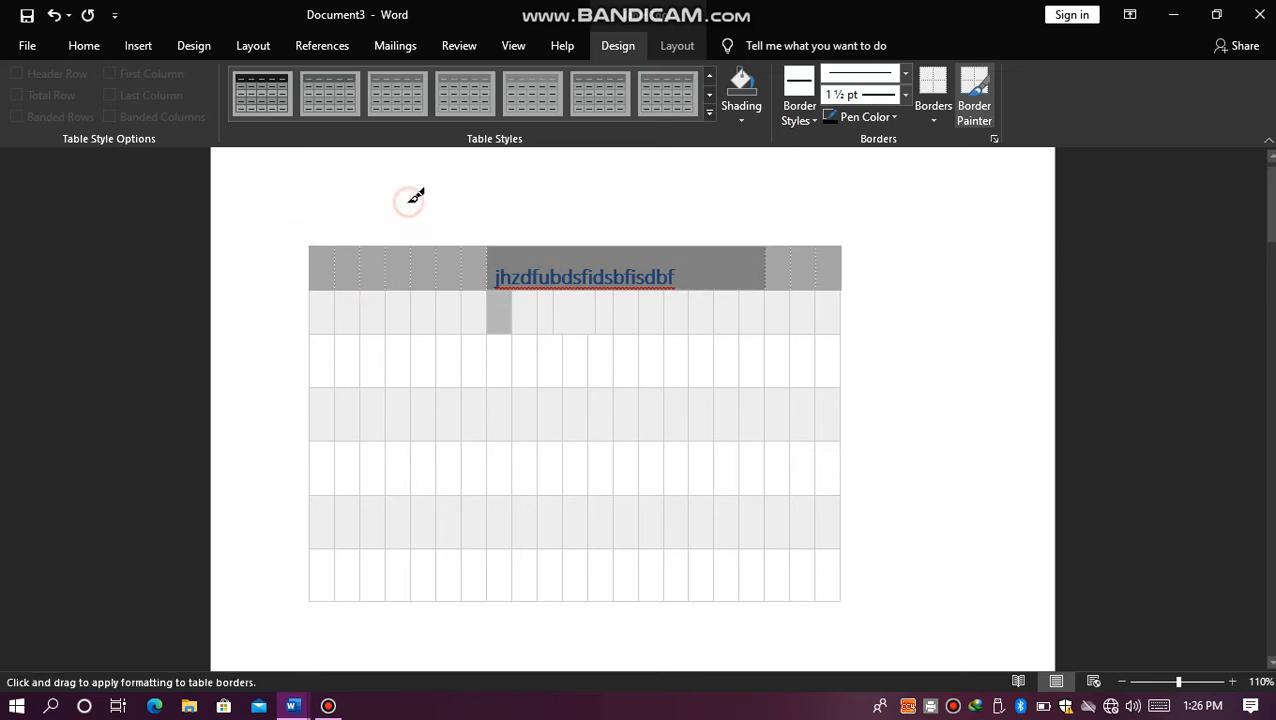
left_click(301, 238)
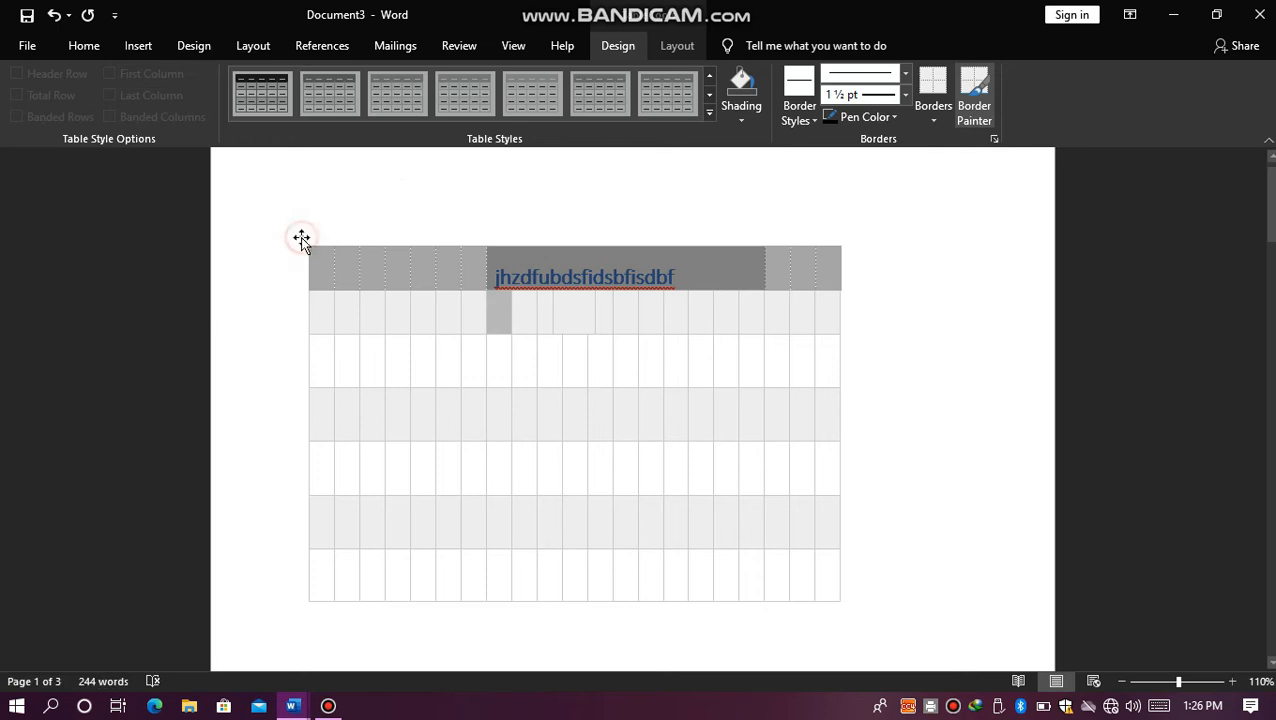
Step: Choose a ½ pt double-line border style and paint it down the second-to-last column's left border through the first six rows
left_click(800, 121)
left_click(792, 228)
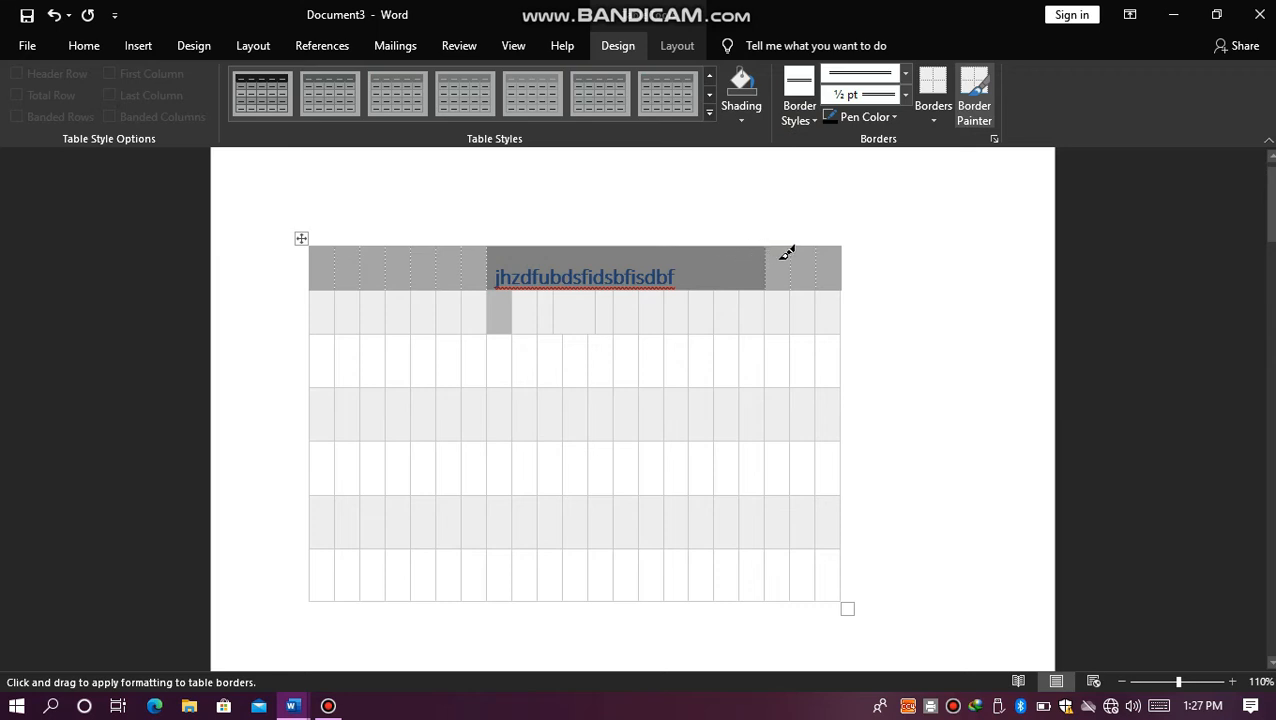
mouse_move(790, 253)
left_mouse_down()
mouse_move(815, 410)
mouse_move(815, 484)
mouse_move(797, 518)
left_mouse_up()
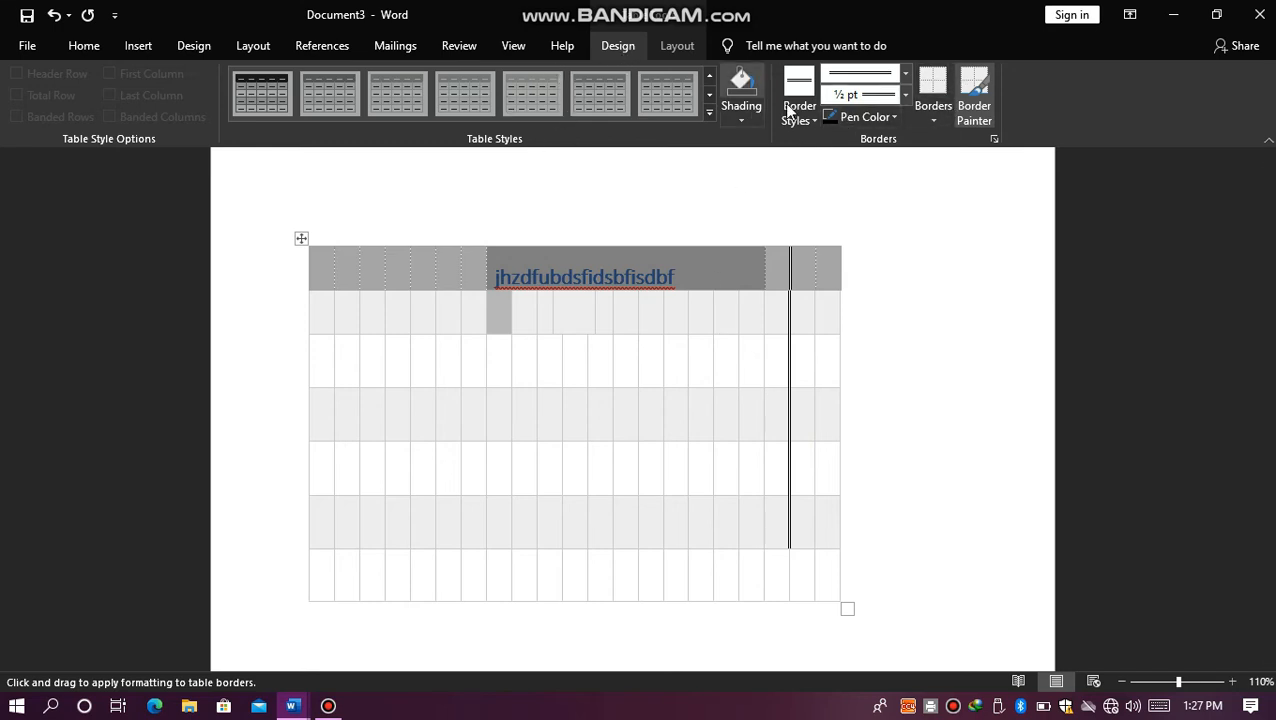
Step: Delete the sample text from the table's merged first-row cell
left_click(142, 50)
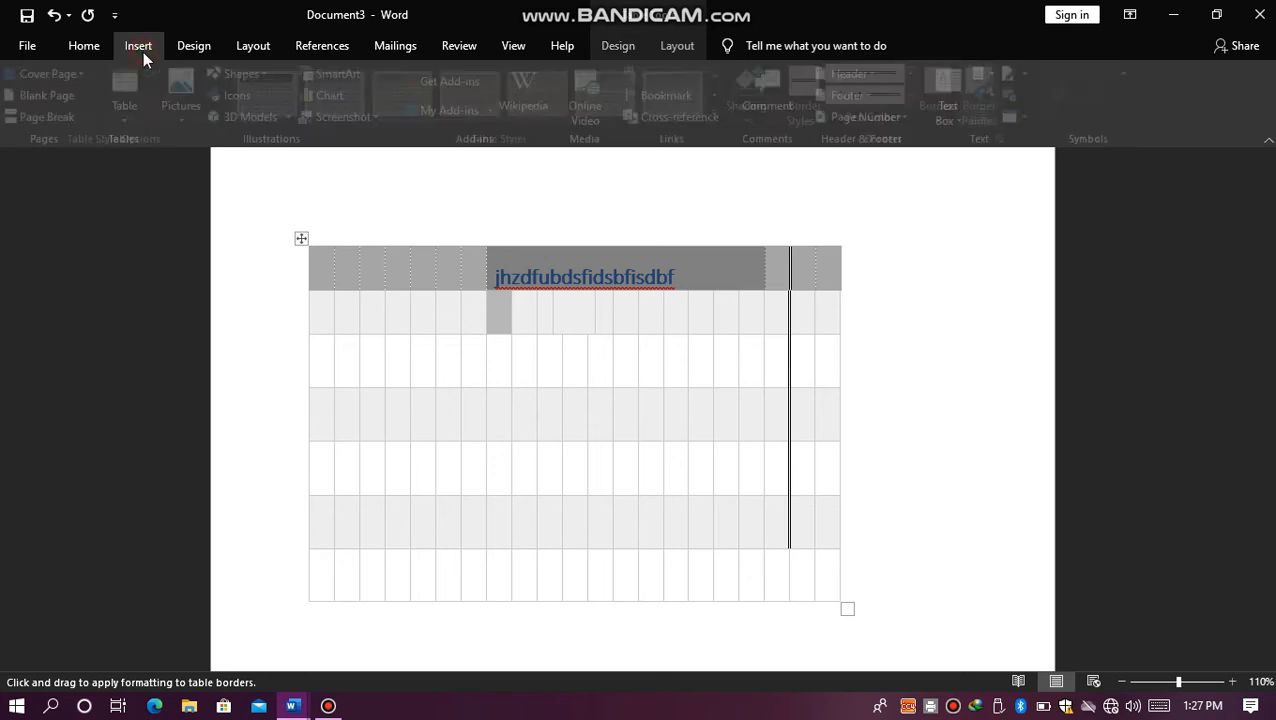
key("ctrl+a")
left_click(386, 239)
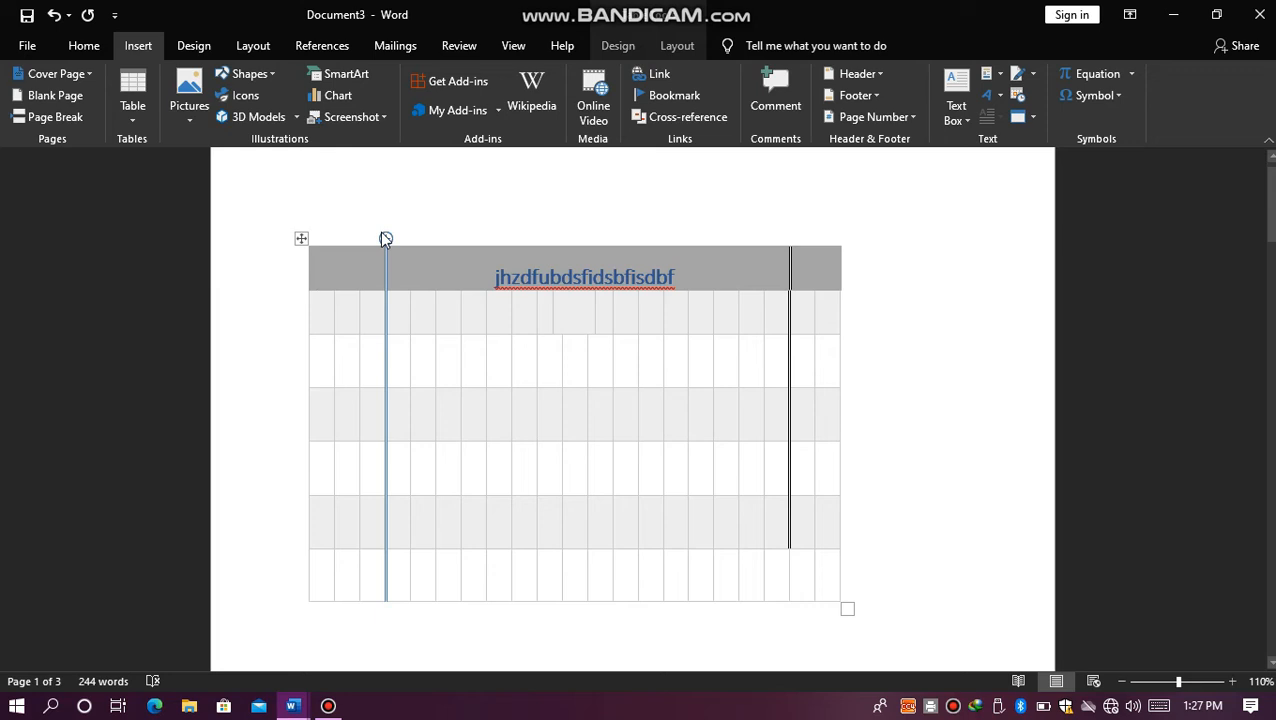
left_click(305, 241)
key("Delete")
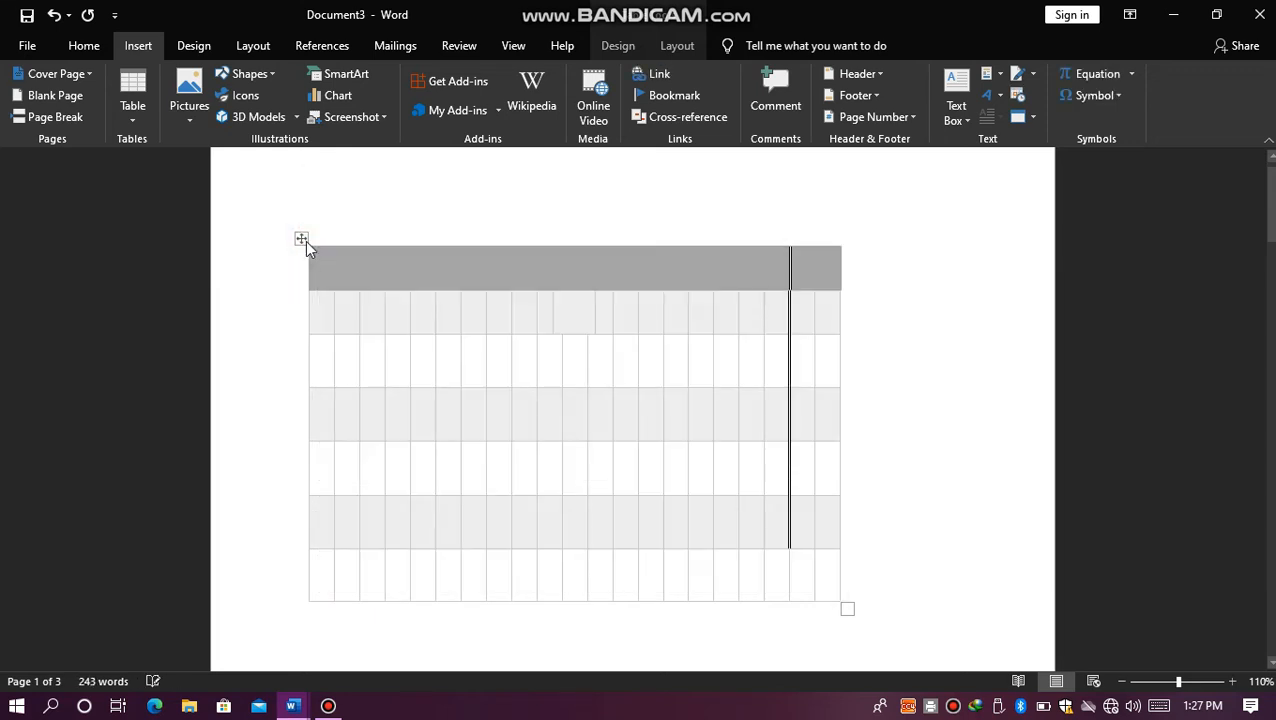
left_click(302, 239)
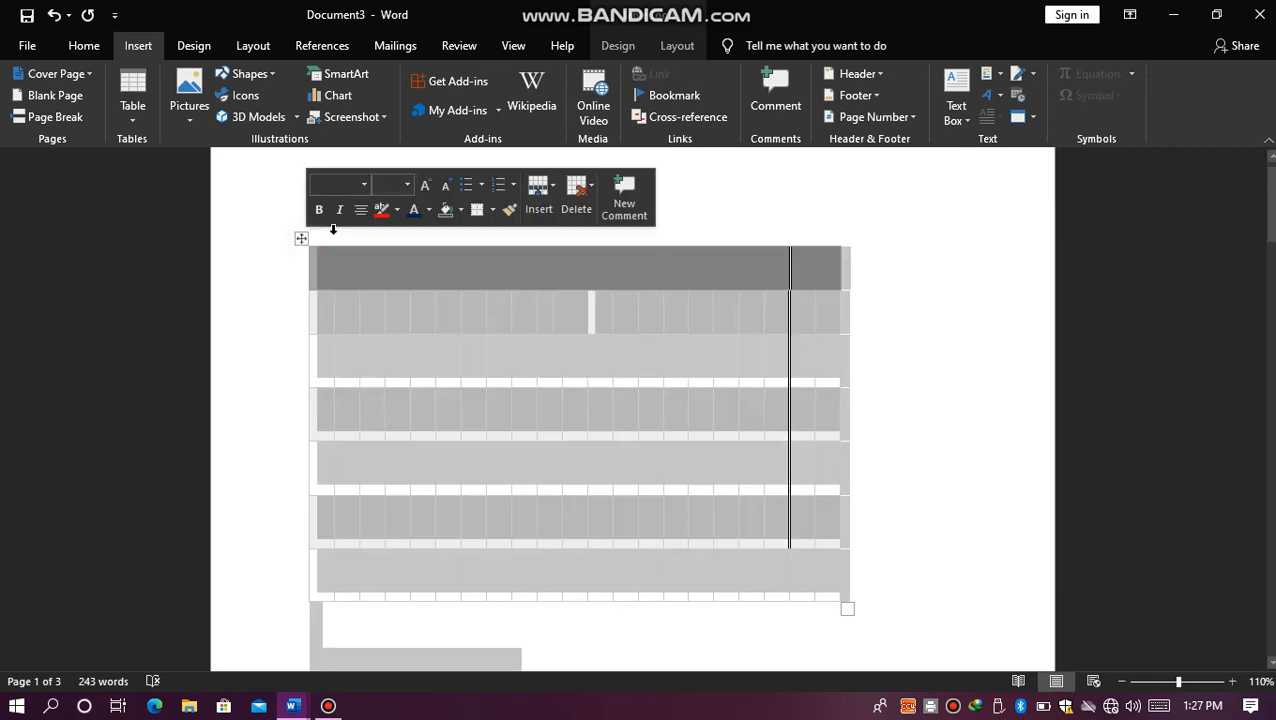
left_click(677, 46)
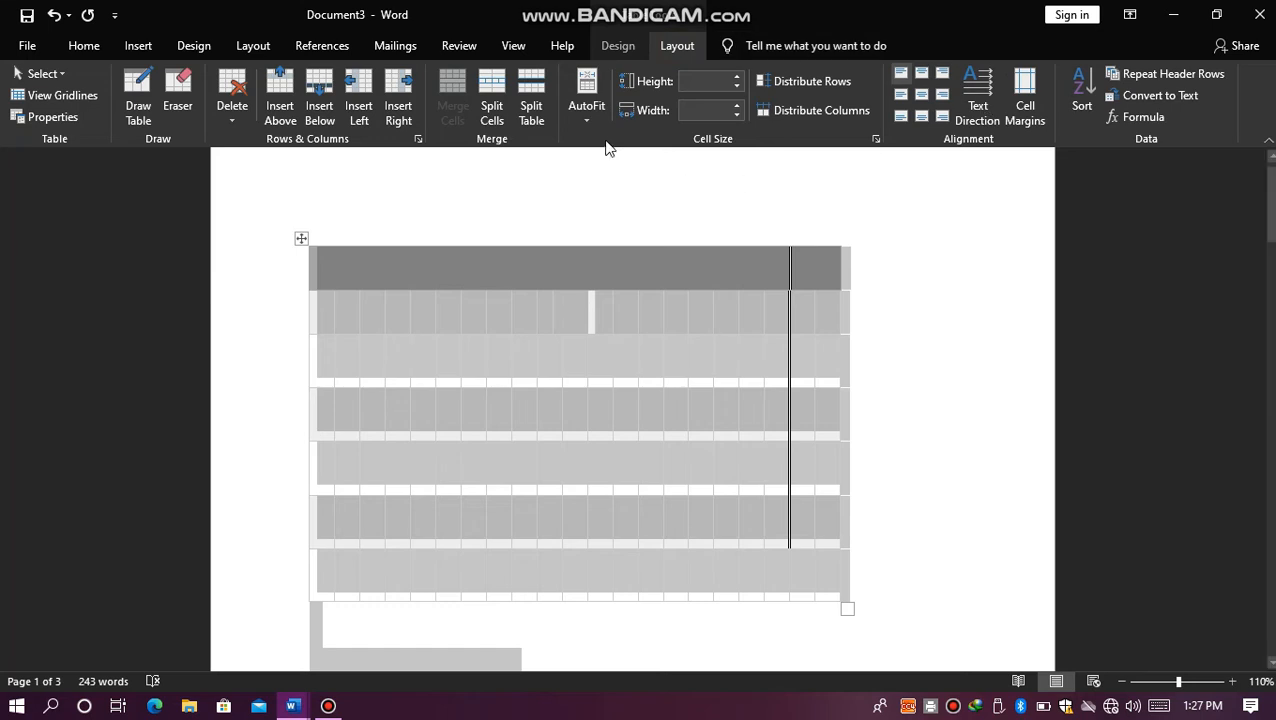
left_click(150, 45)
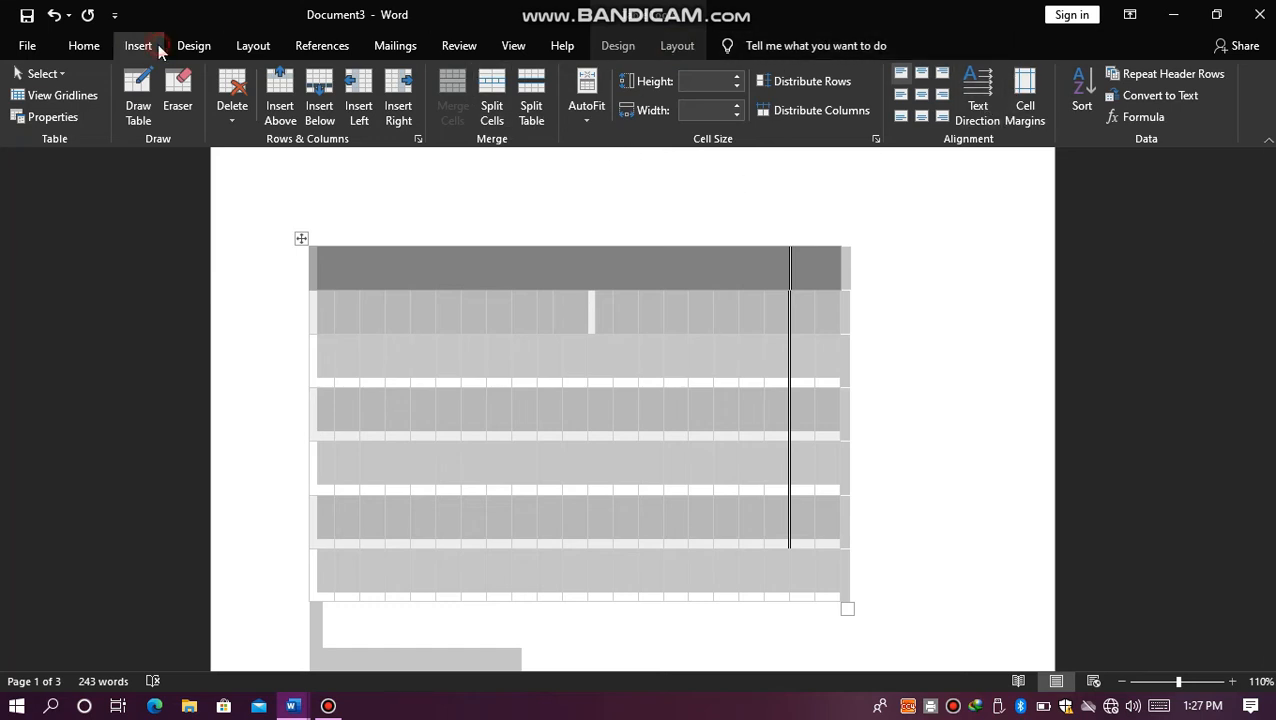
left_click(138, 105)
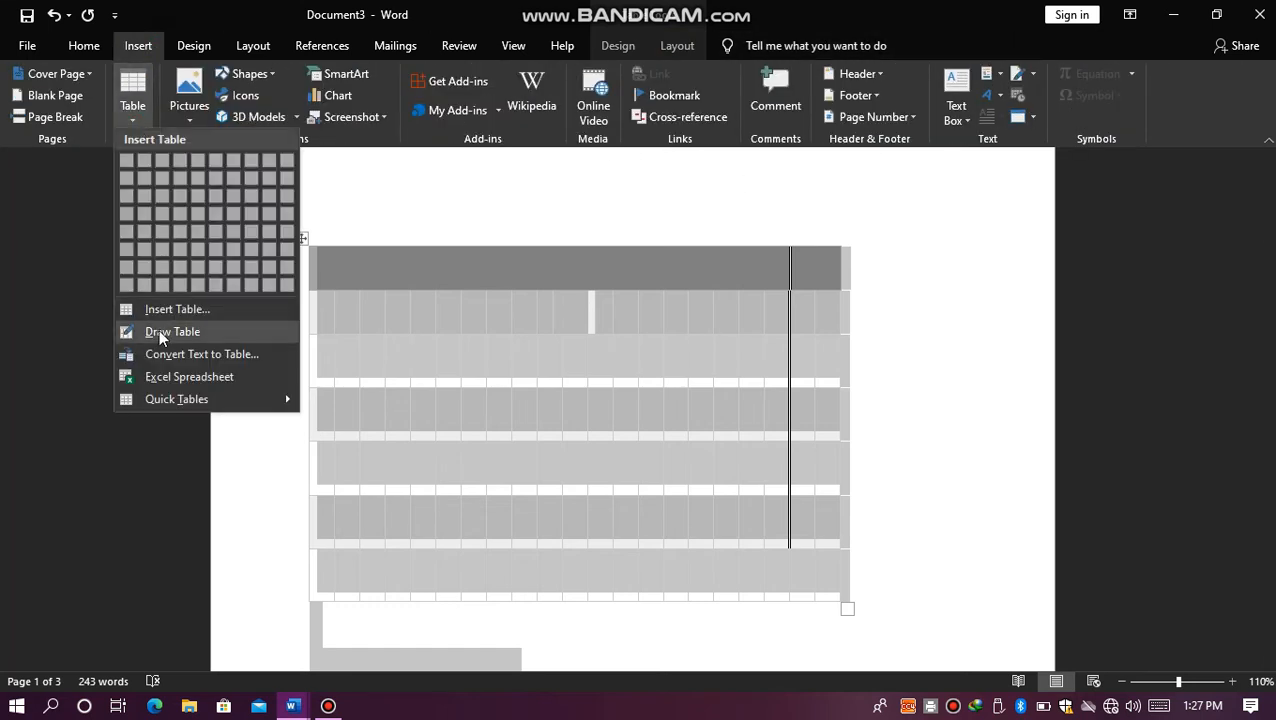
left_click(440, 148)
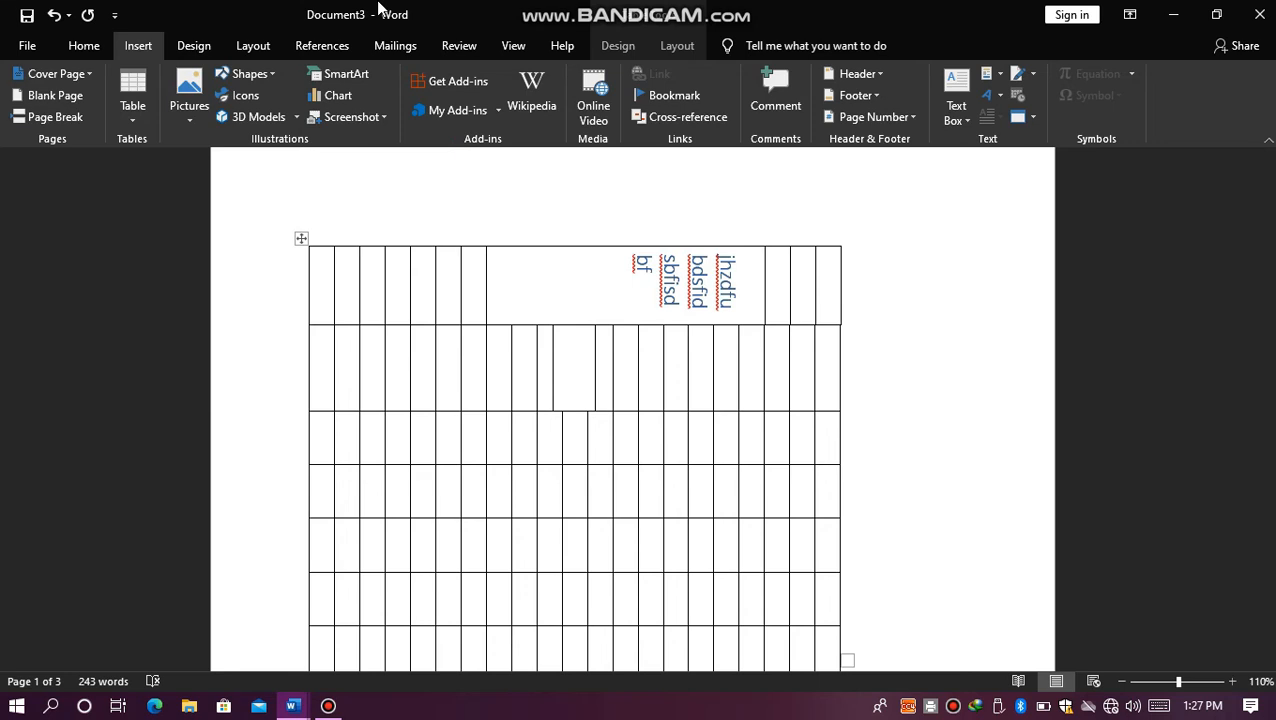
Step: Undo the table's style, text, sizing and merging edits back to the plain grid of seven columns and six rows
key("ctrl+z")
key("ctrl+z")
key("ctrl+z")
key("ctrl+z")
key("ctrl+z")
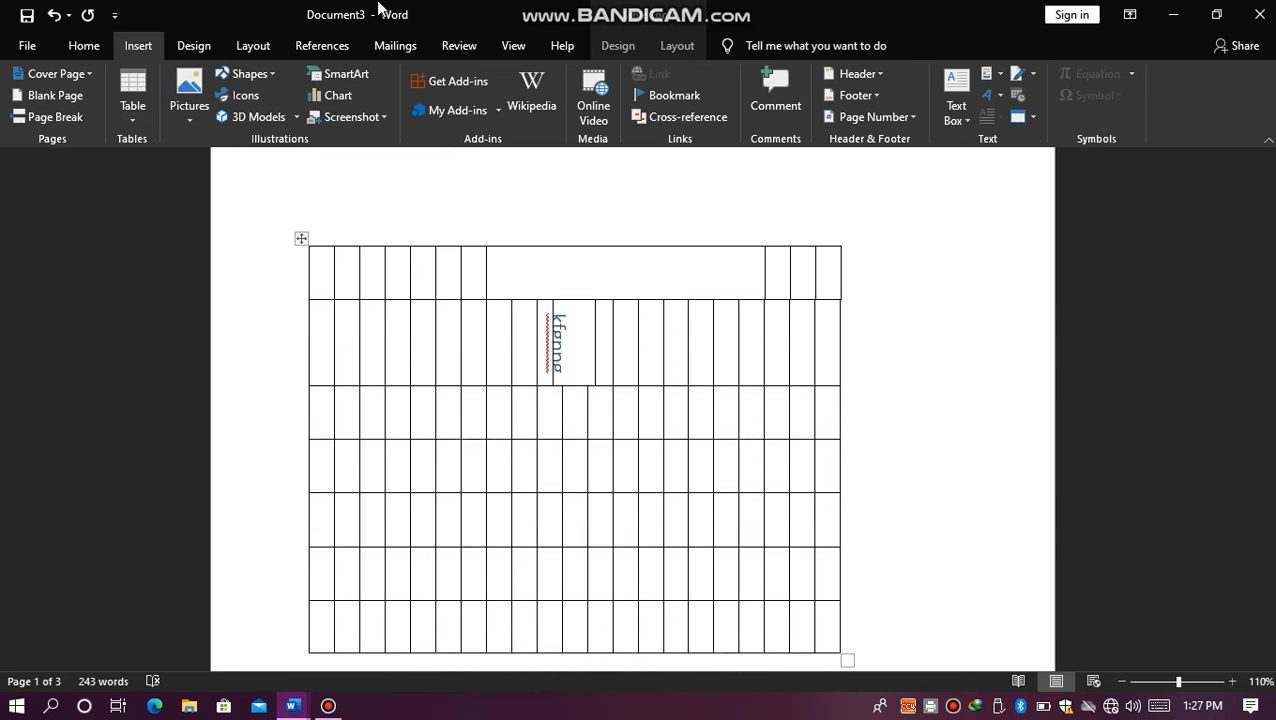
key("ctrl+z")
key("ctrl+z")
key("ctrl+z")
key("ctrl+z")
key("ctrl+z")
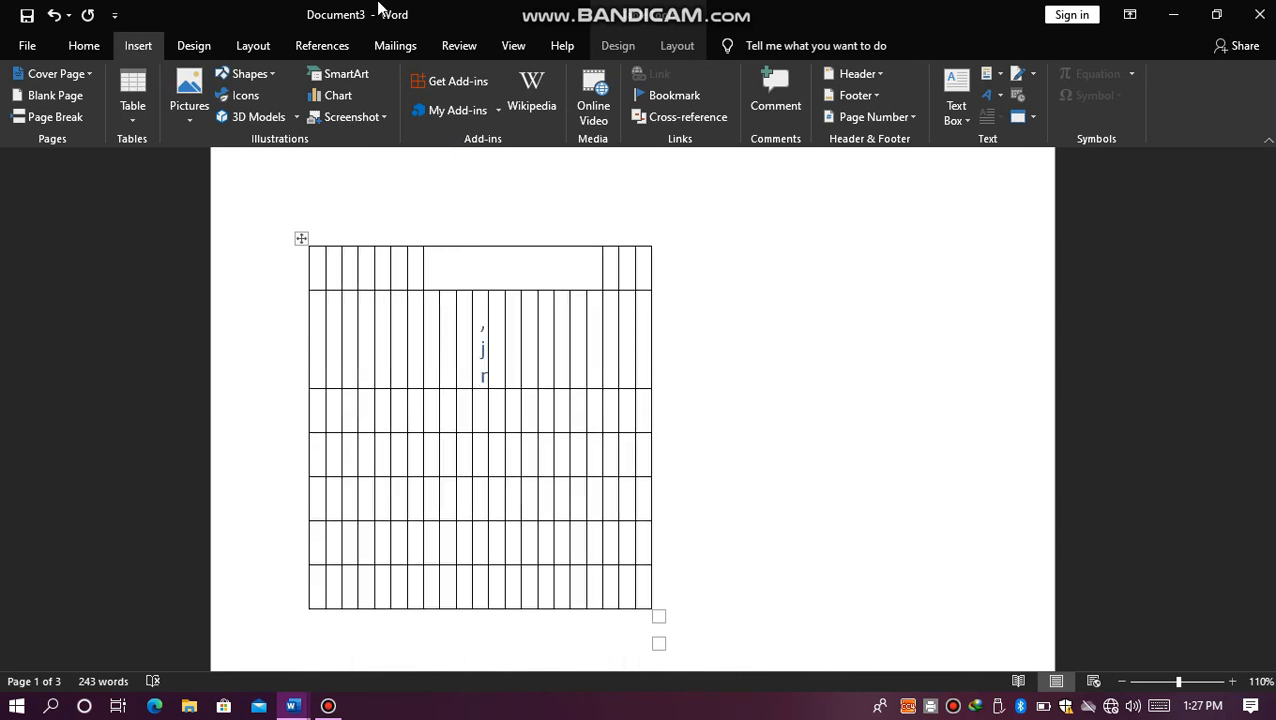
type("fglgfr")
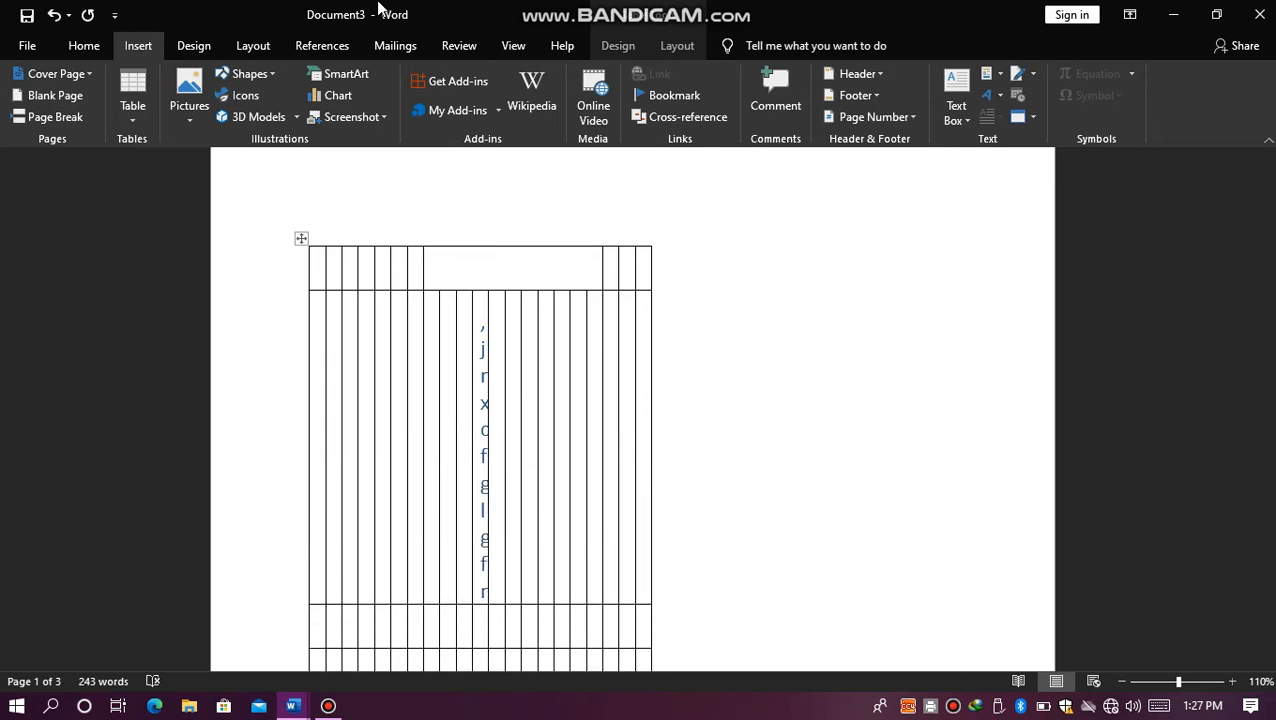
type("cf")
type("Bv gfy")
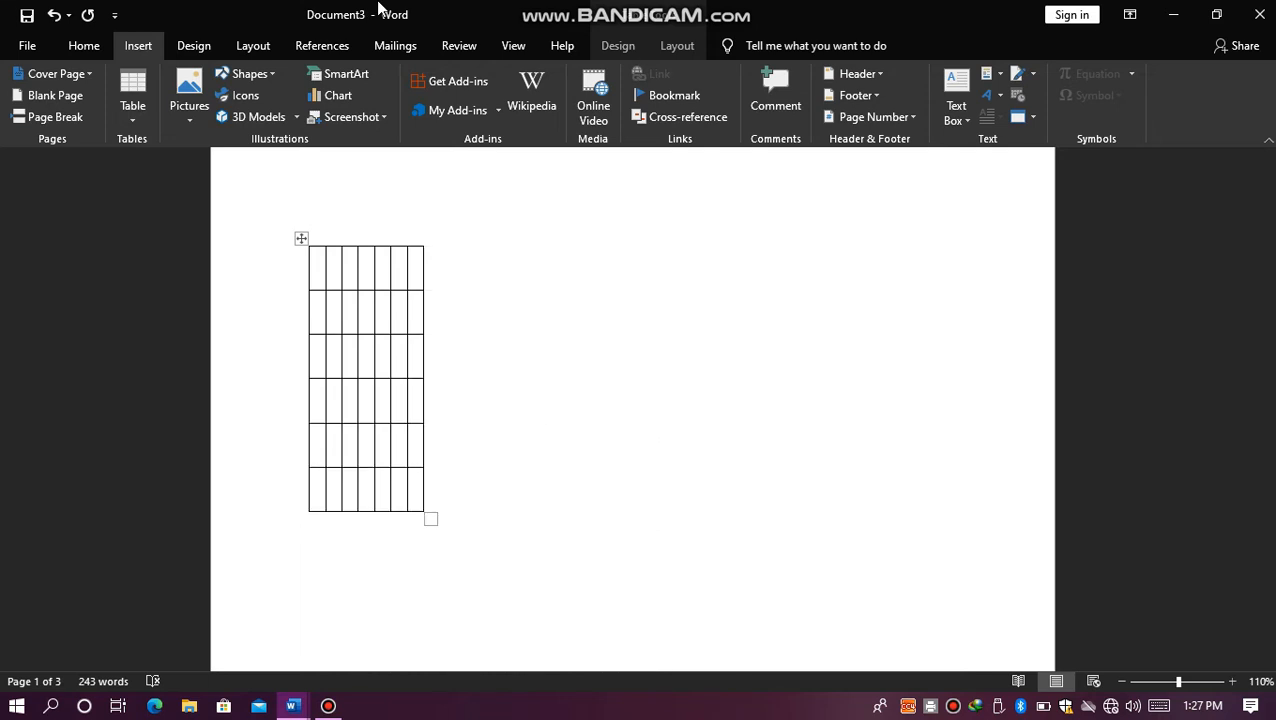
Step: Undo the earlier row additions back to the five-row table with sample text in its first cell
left_click(607, 432)
key("Return")
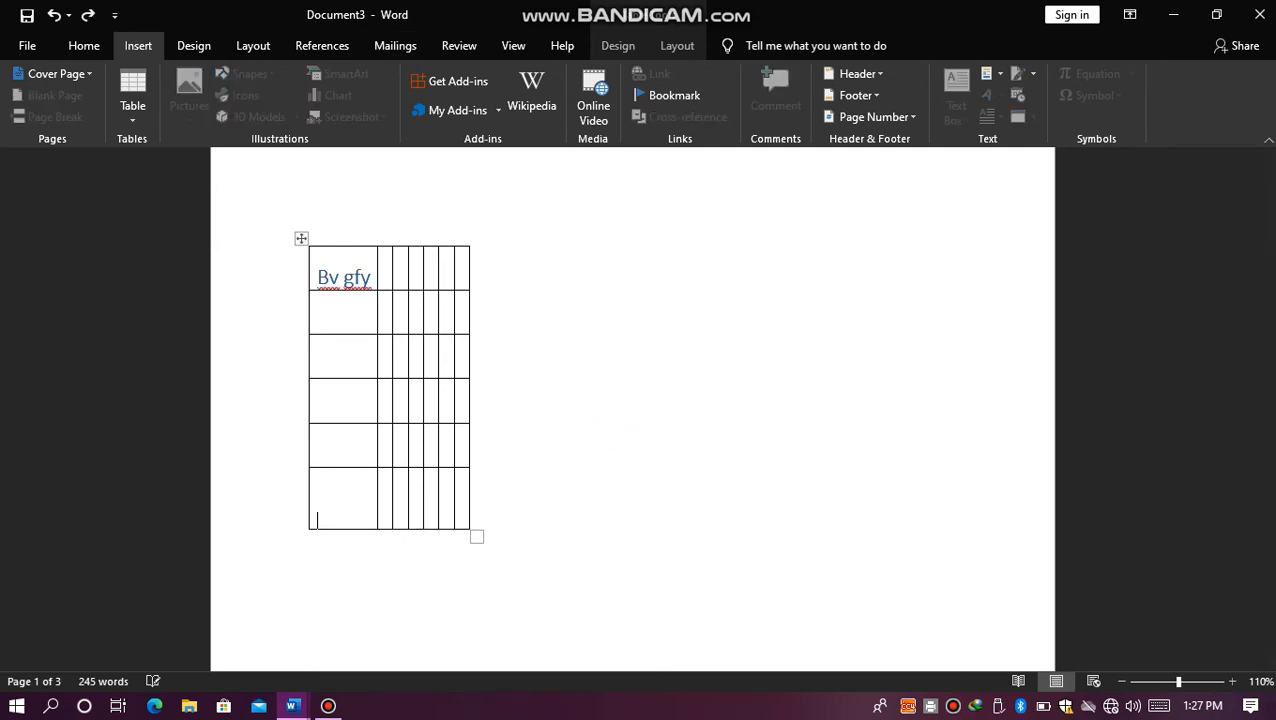
key("Return")
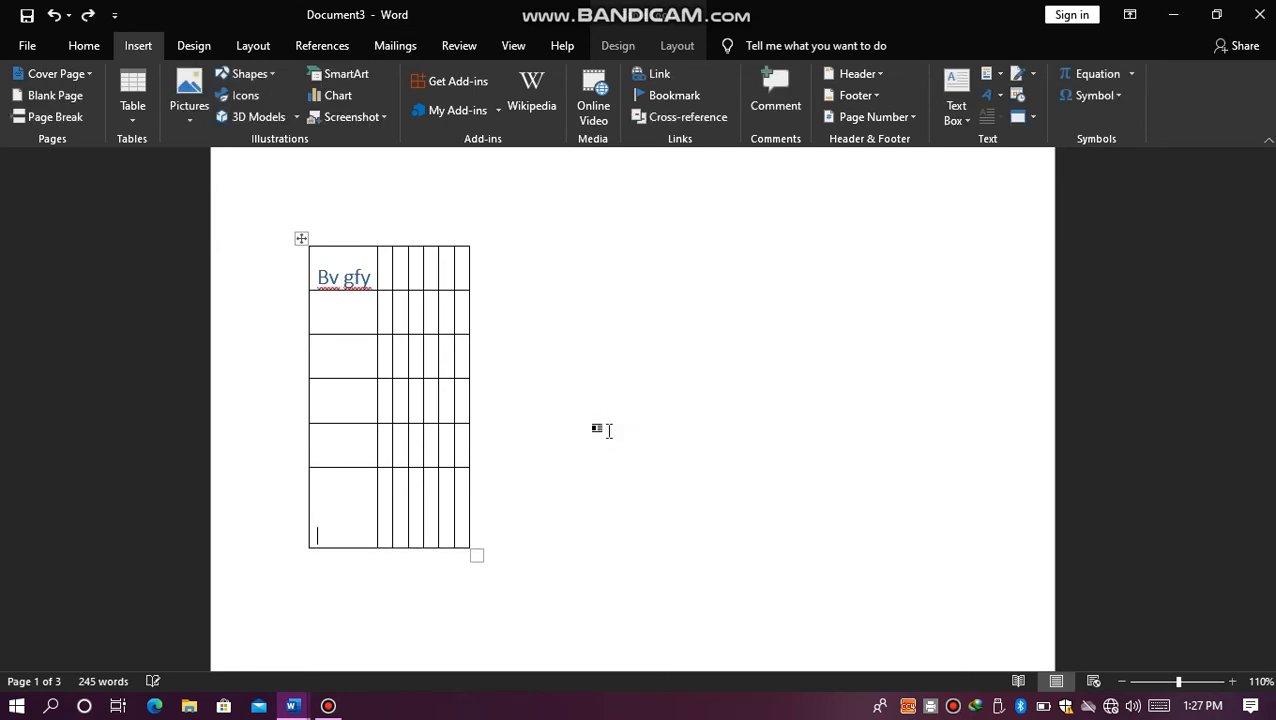
key("ctrl+z")
key("ctrl+z")
key("ctrl+z")
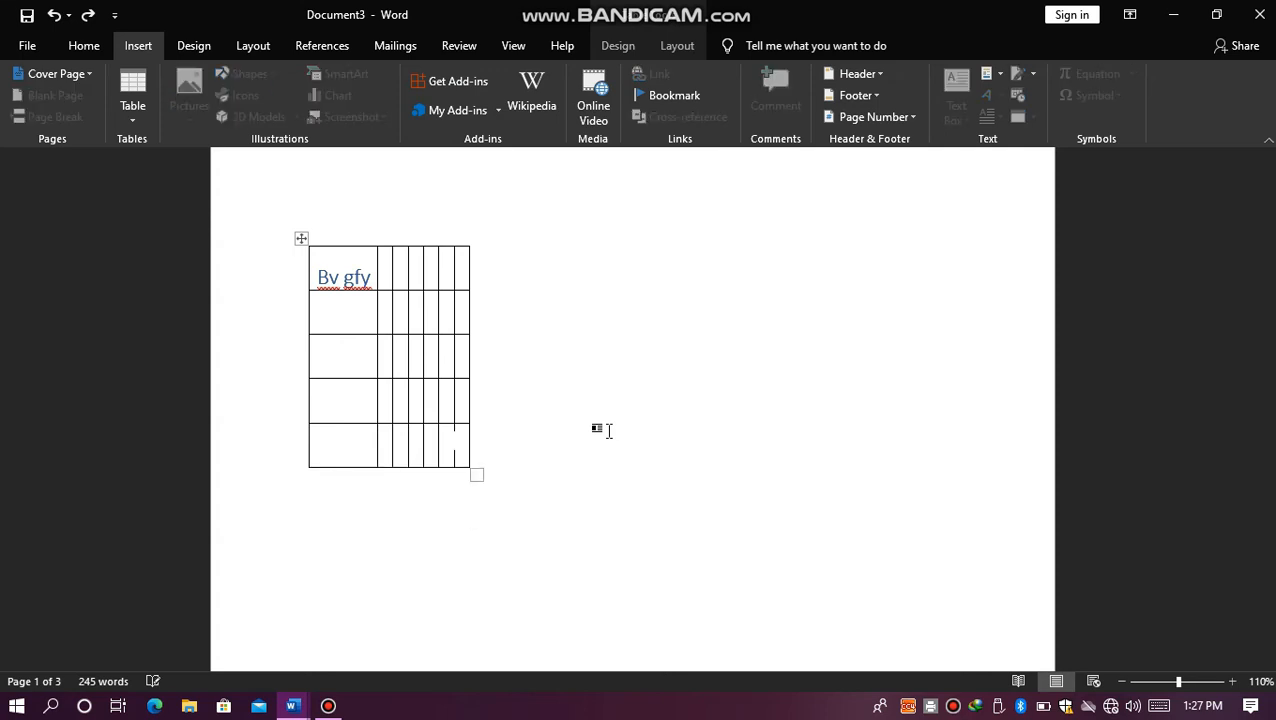
Step: Write a line of plus signs separated by runs of hyphens below the table to outline four columns
left_click(601, 492)
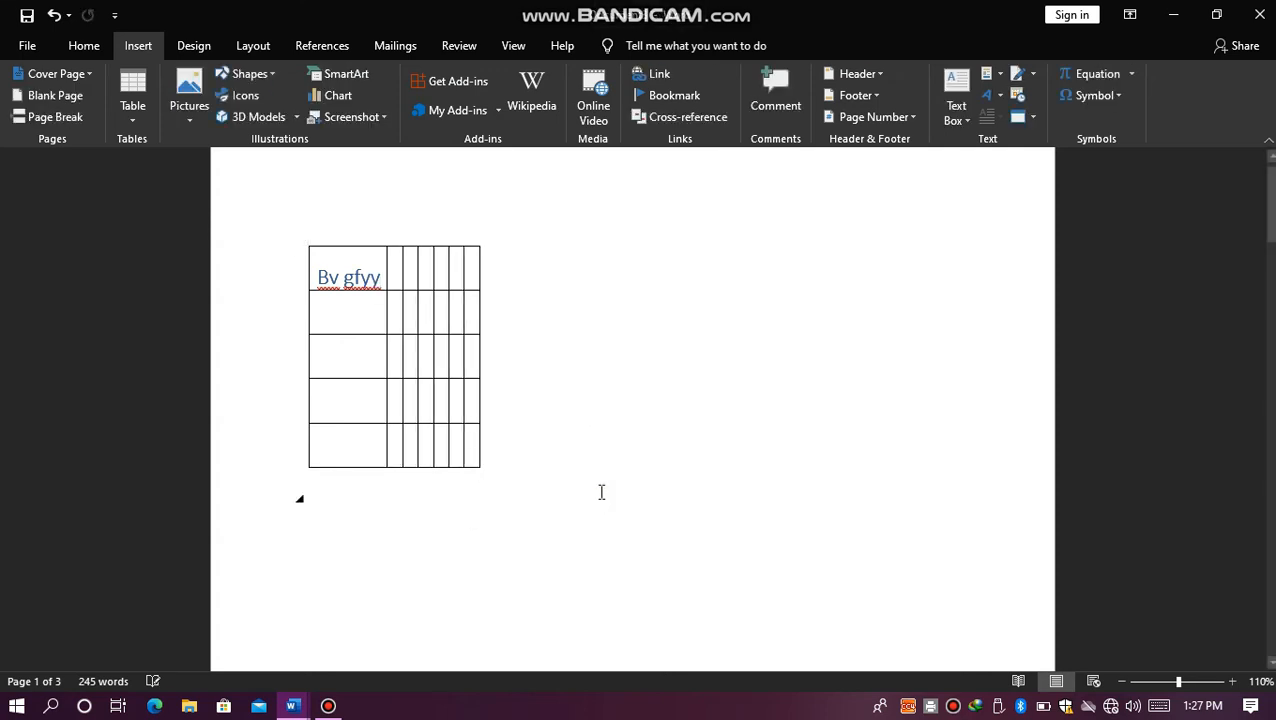
type("=")
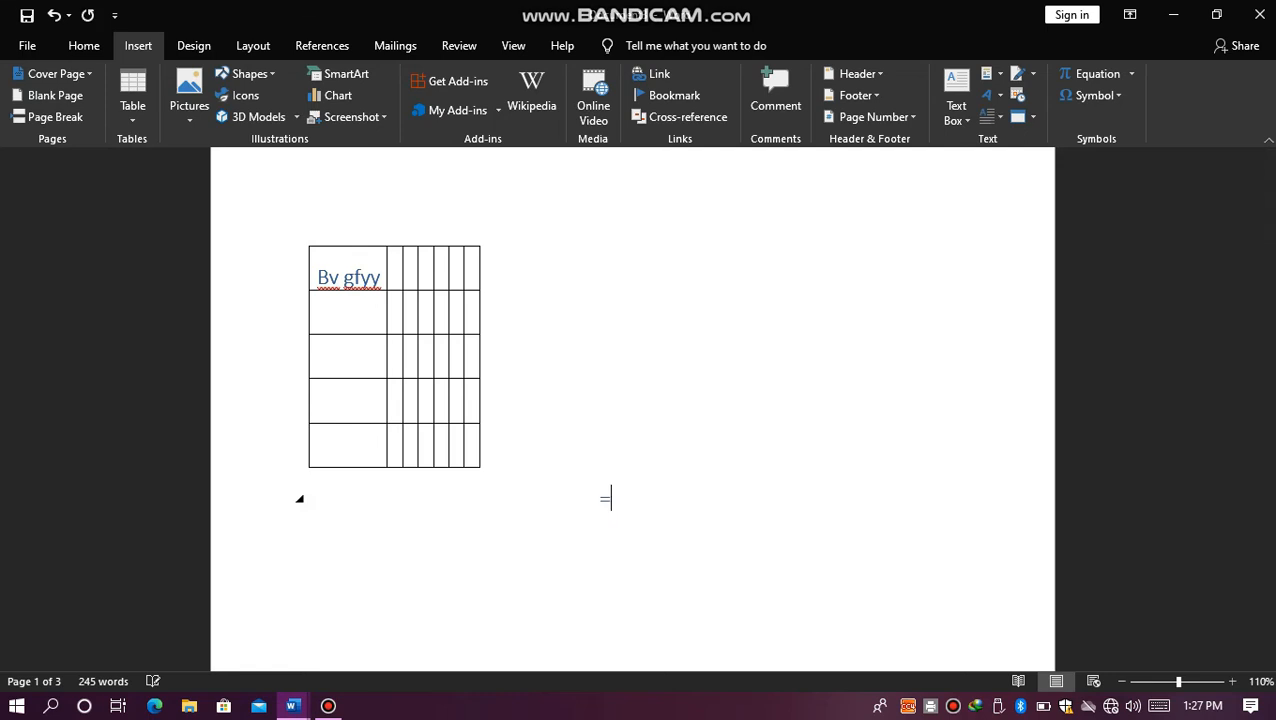
key("BackSpace")
type("+-----------------+-------------------")
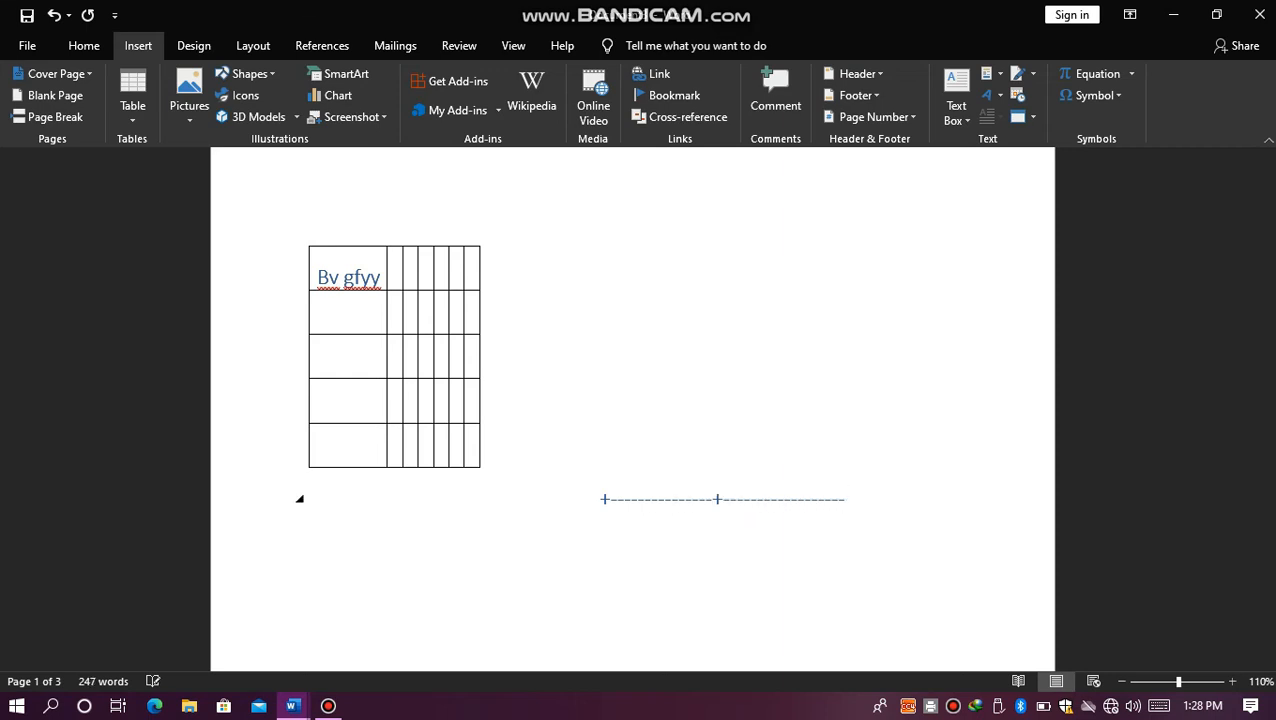
type("+--------------+------------")
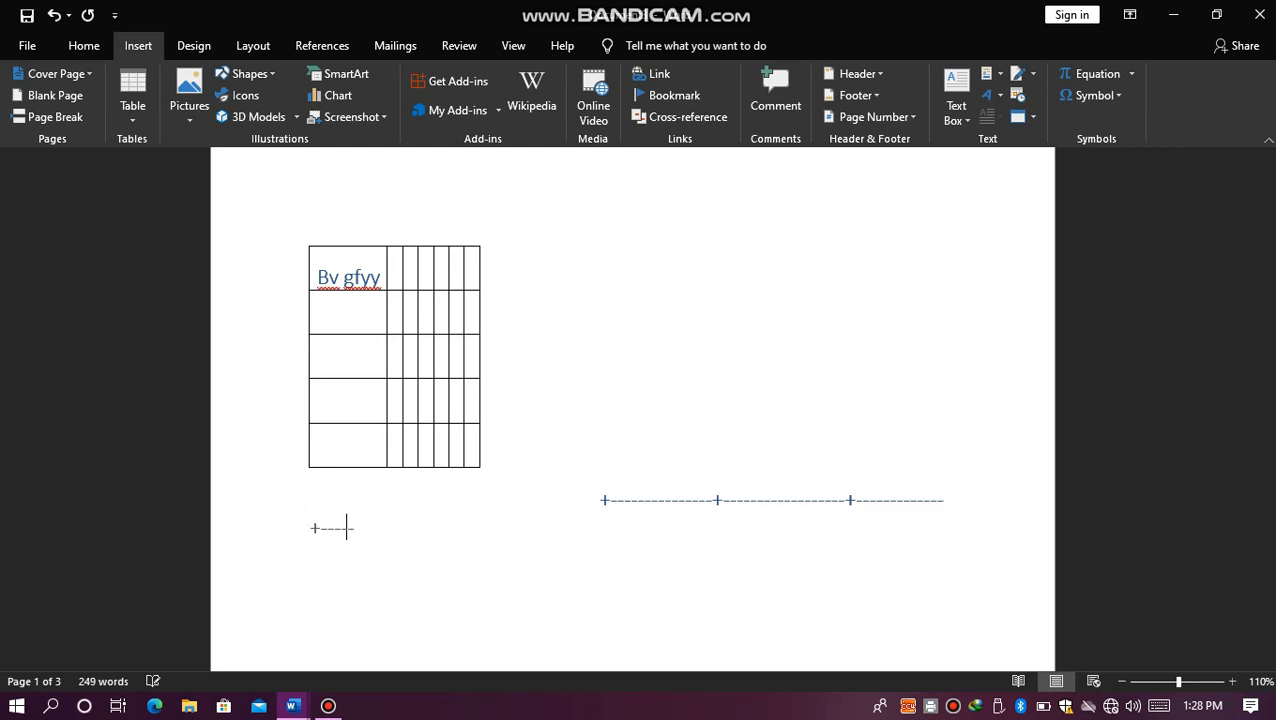
Step: Trim the overflowing hyphens and shift the plus-and-hyphen line to the left margin
key("BackSpace")
key("BackSpace")
left_click(604, 501)
key("BackSpace")
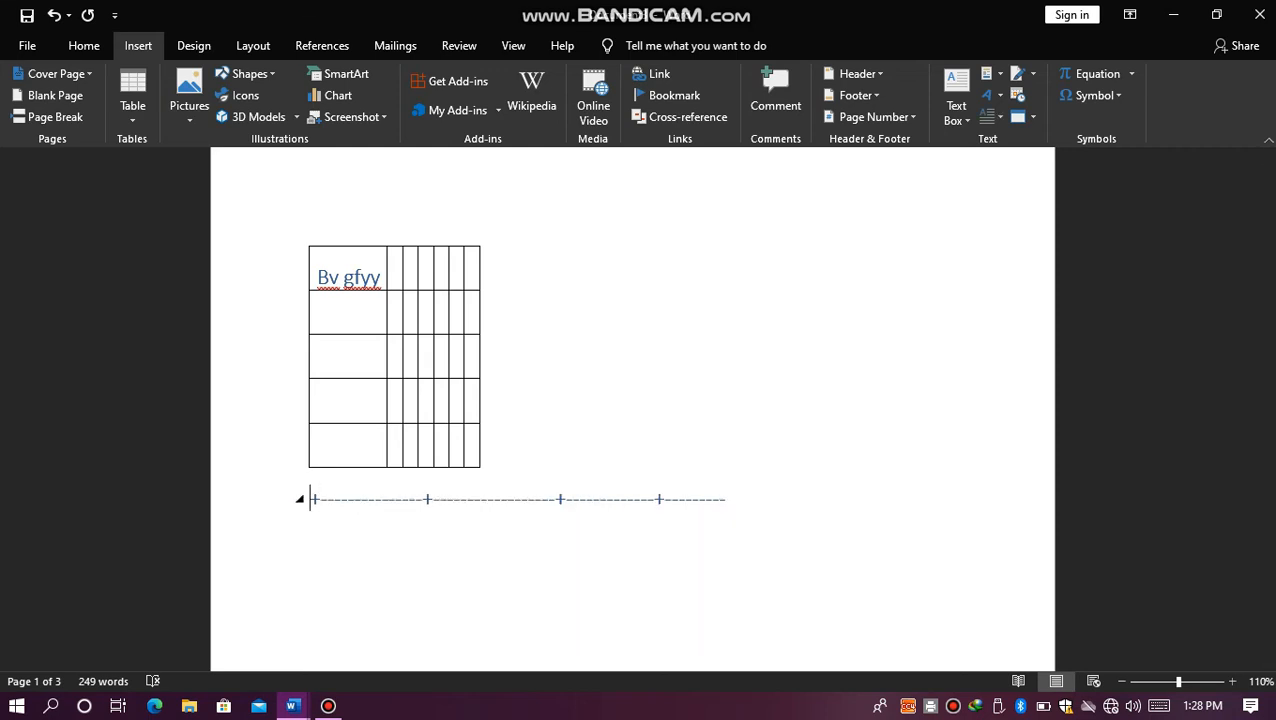
Step: End the plus-and-hyphen line with a plus sign, try converting it into a table row, and undo the conversion
left_click(743, 496)
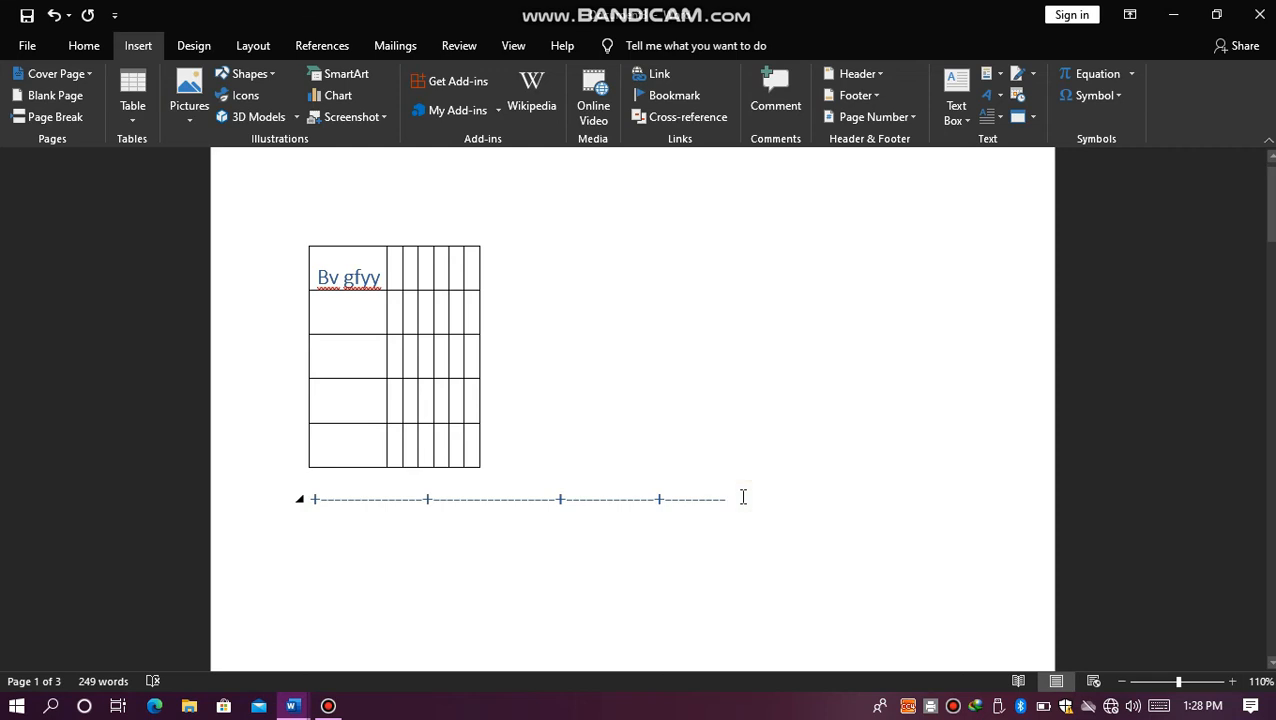
key("Return")
key("Return")
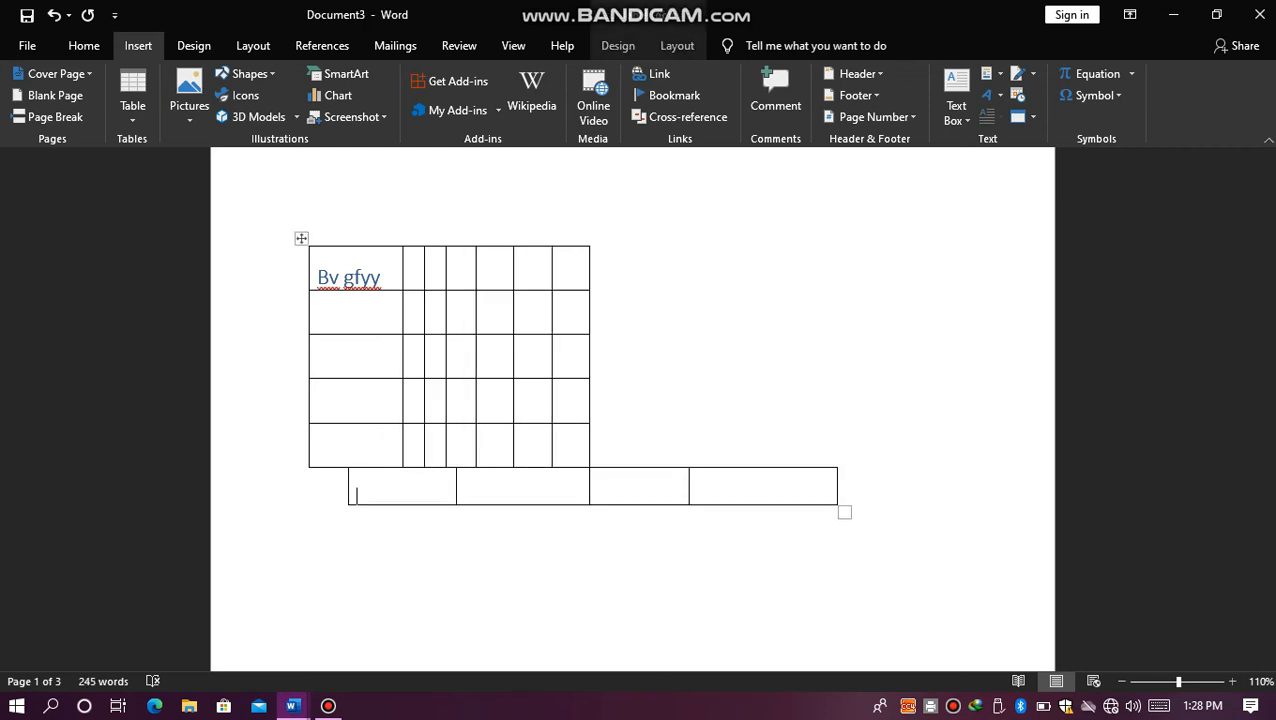
key("ctrl+z")
key("ctrl+z")
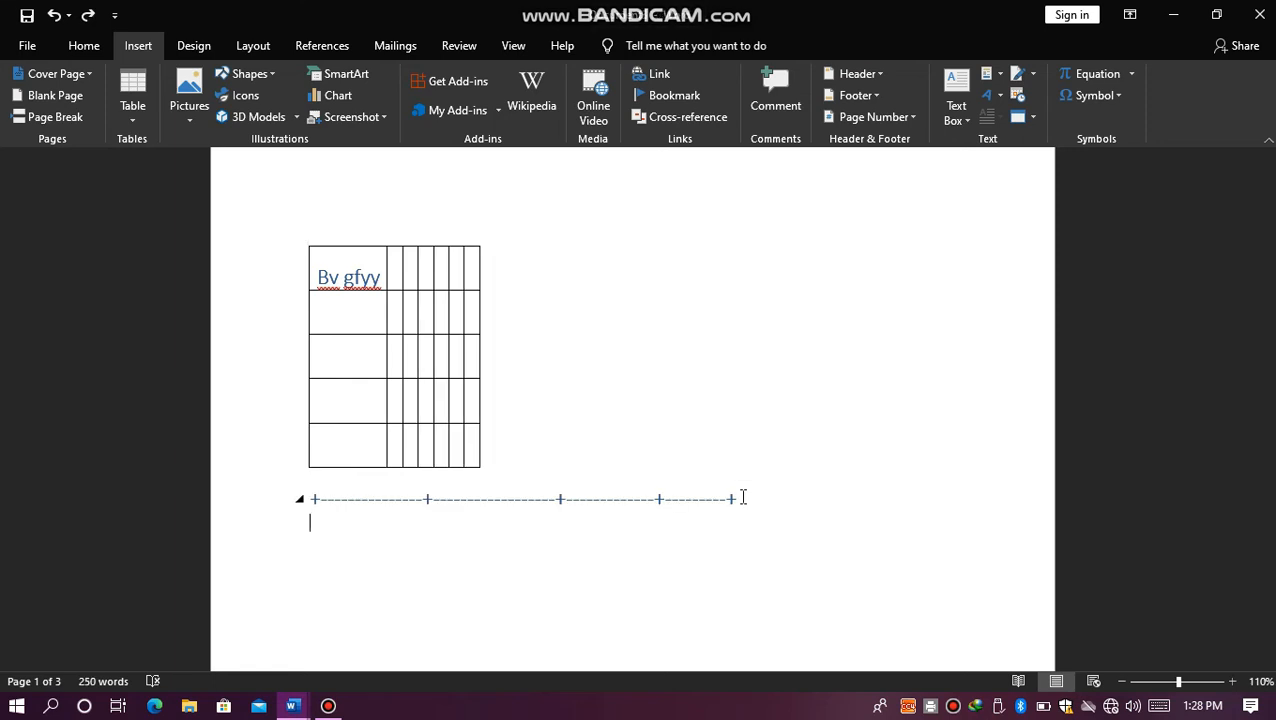
Step: Add blank lines above the plus-and-hyphen line and convert it into a separate four-column table row
left_click(310, 500)
key("Return")
key("Return")
key("Return")
key("Return")
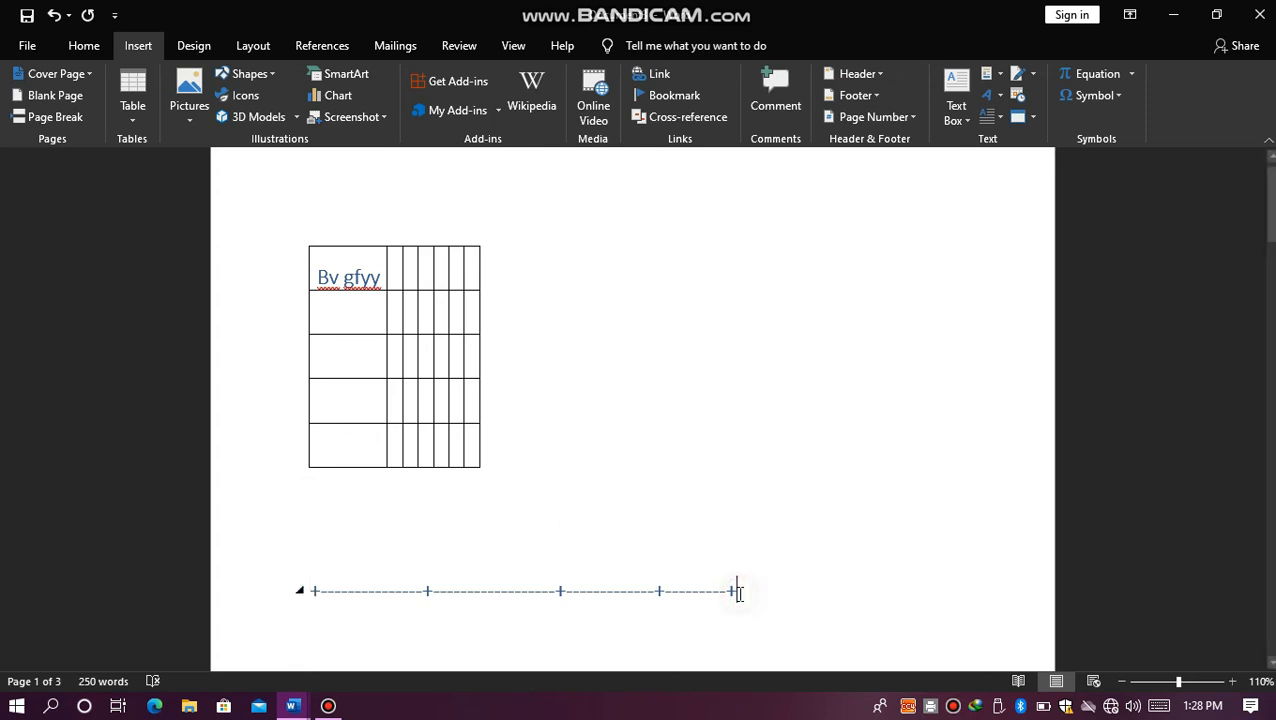
key("Return")
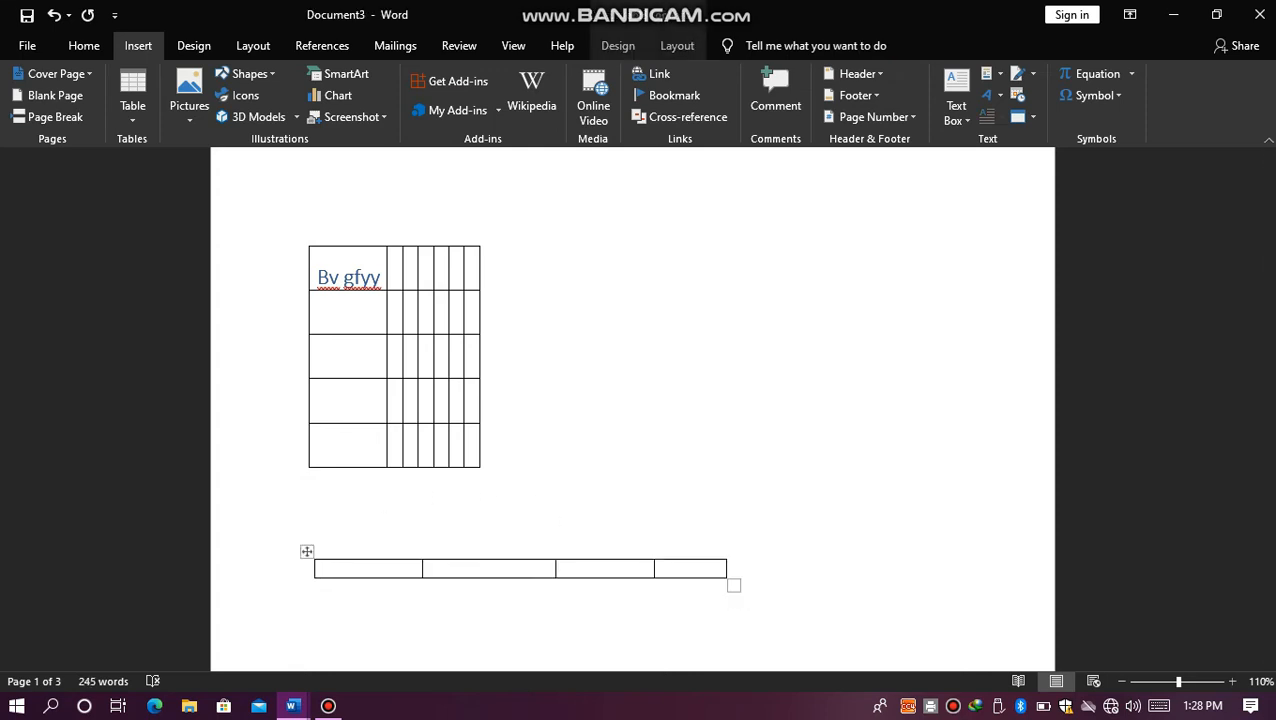
Step: Add several more rows to the end of the new four-column table
key("Tab")
key("Tab")
key("Tab")
key("Tab")
key("Tab")
key("Tab")
key("Tab")
key("Tab")
key("Tab")
key("Tab")
key("Tab")
key("Tab")
key("Tab")
key("Tab")
key("Tab")
key("Tab")
key("Tab")
key("Tab")
key("Tab")
key("Tab")
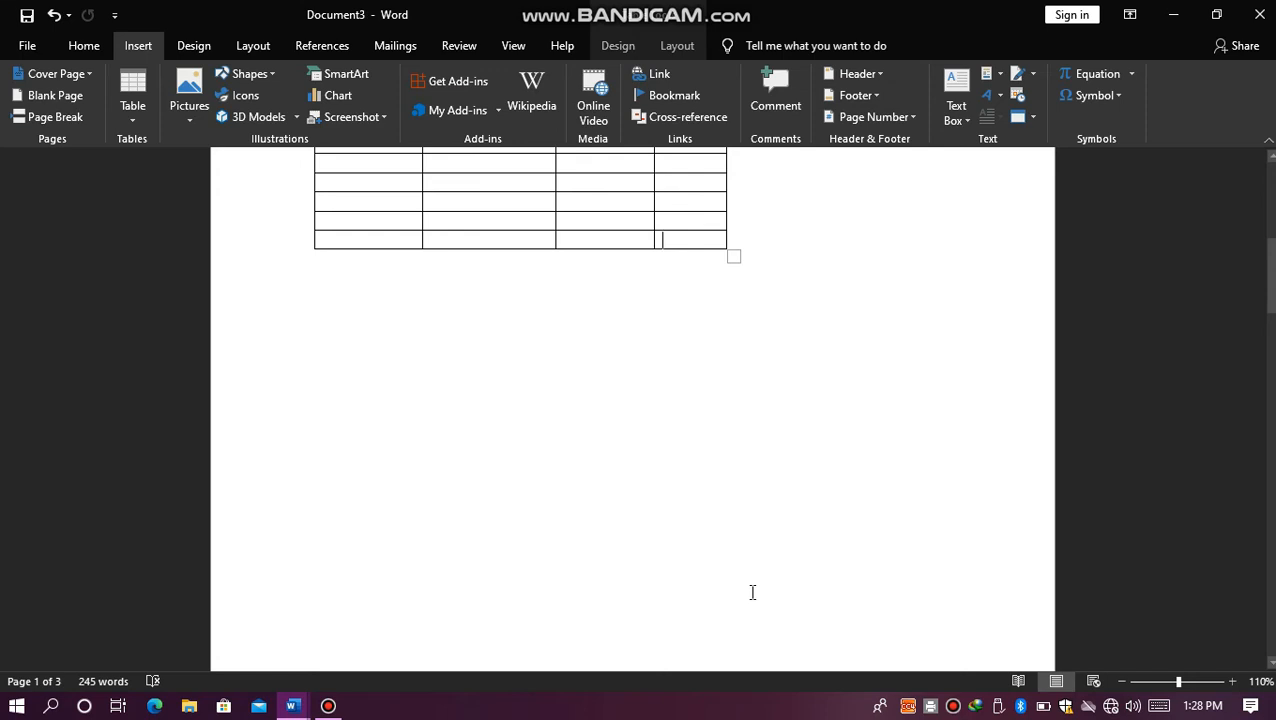
Step: Delete the entire document content to leave a blank page
key("ctrl+a")
key("Delete")
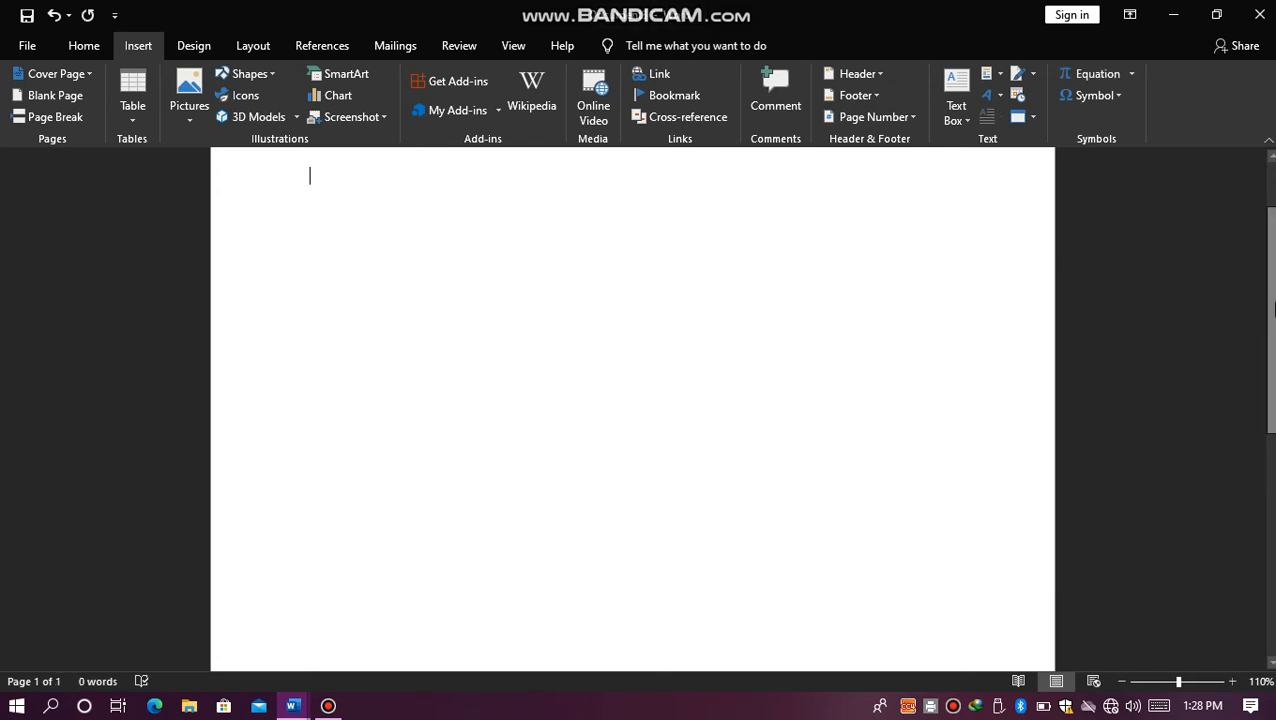
scroll(1270, 308, "up", 2)
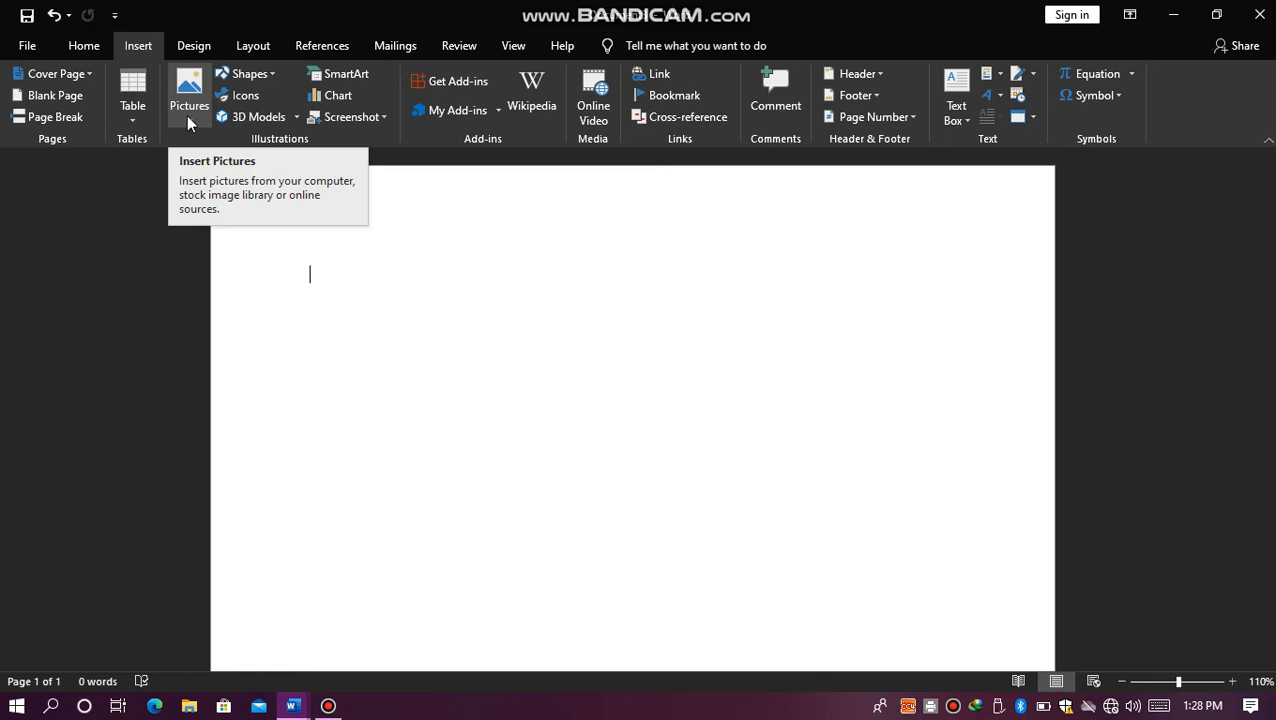
left_click(188, 118)
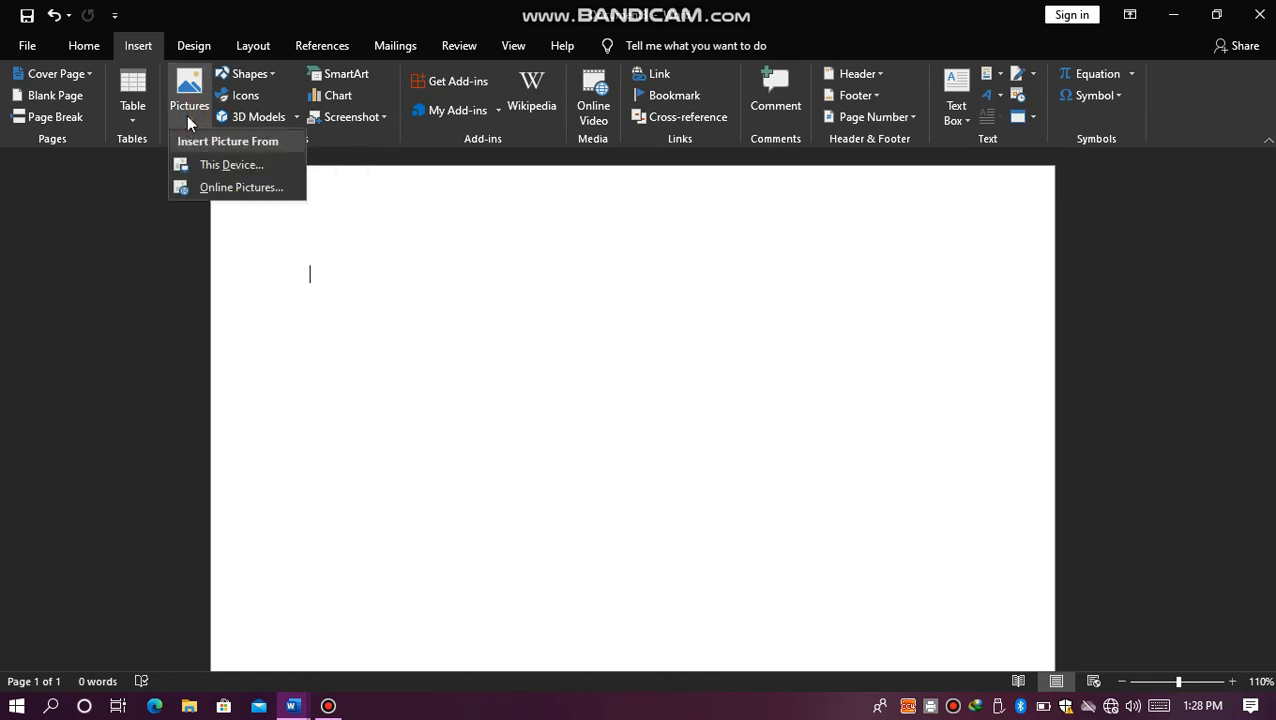
left_click(228, 165)
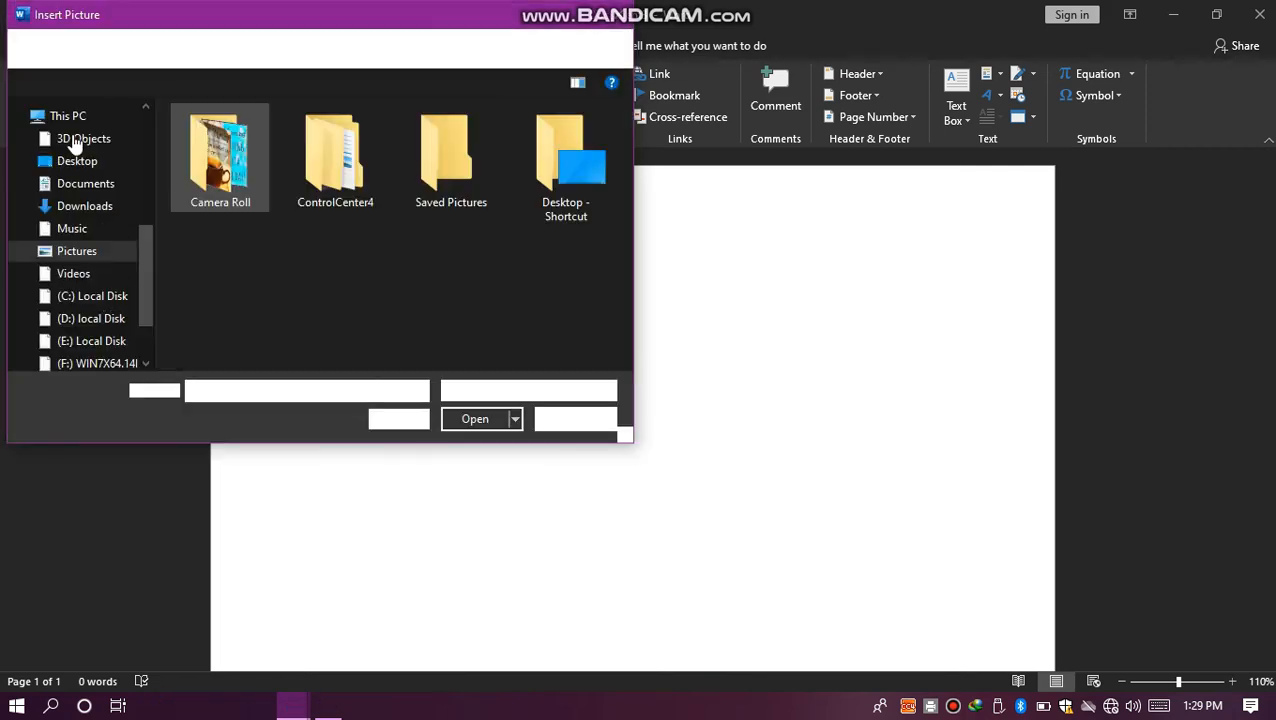
double_click(222, 165)
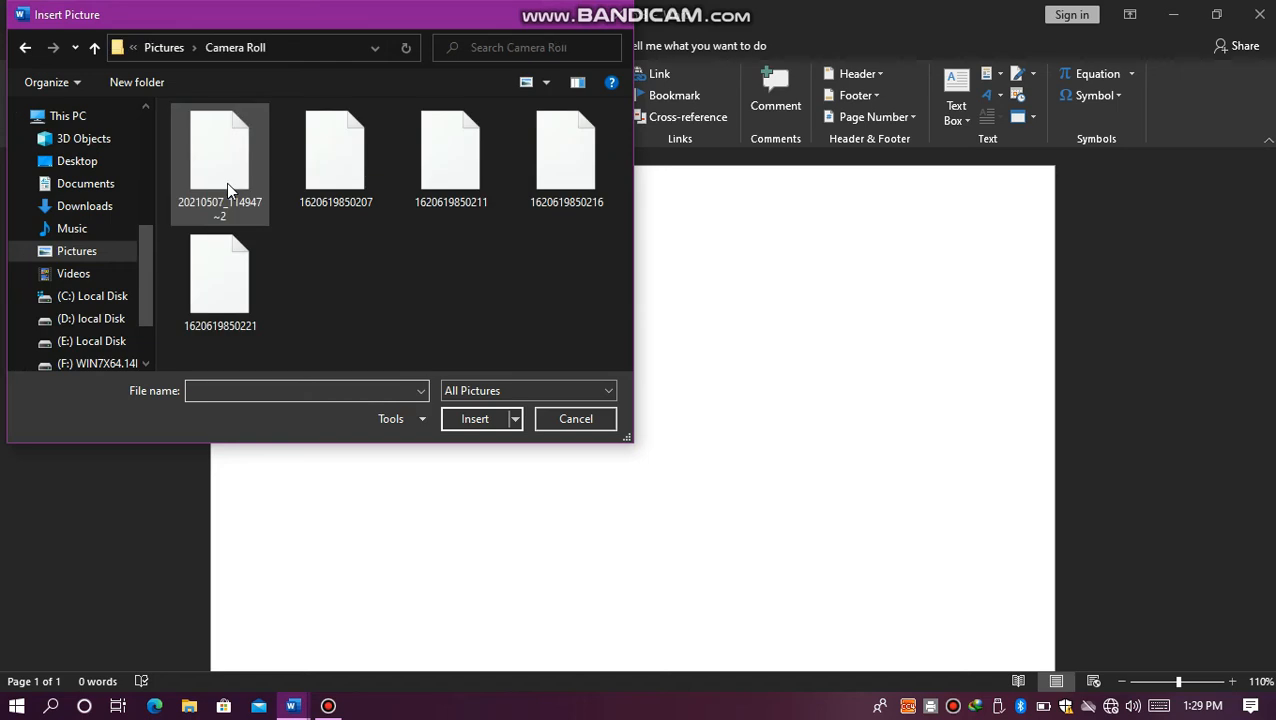
double_click(334, 146)
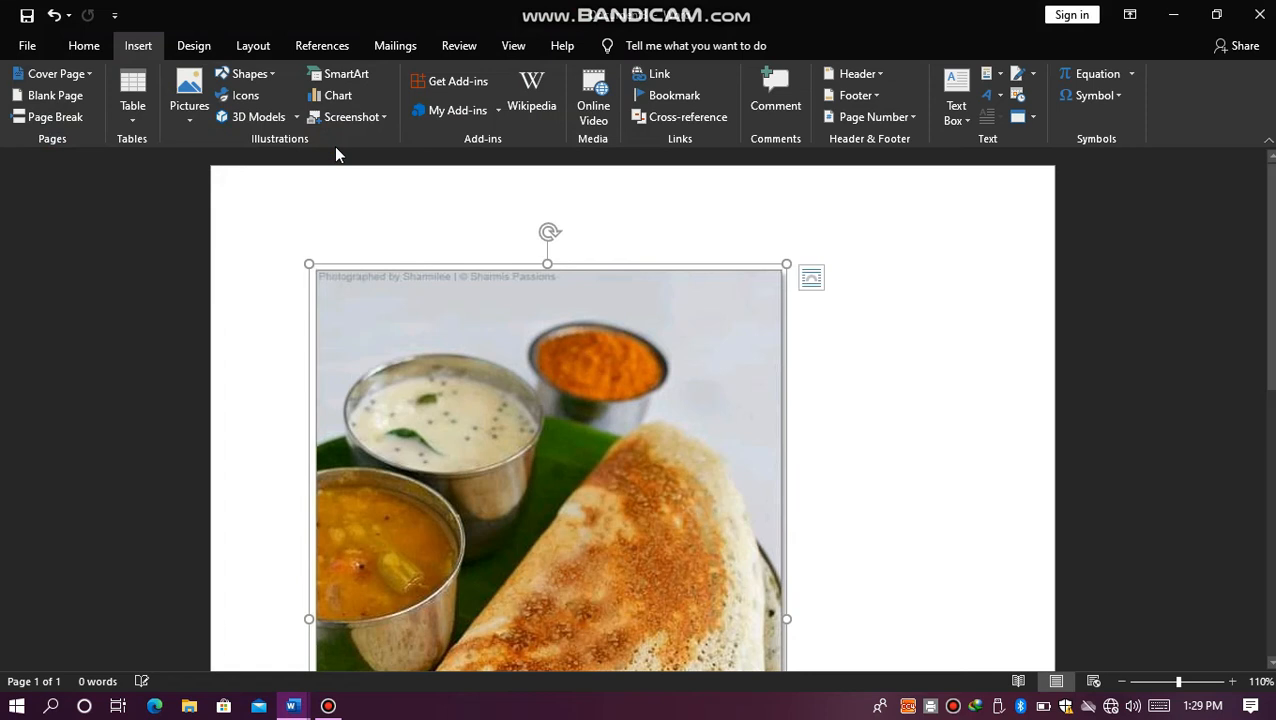
key("ctrl+z")
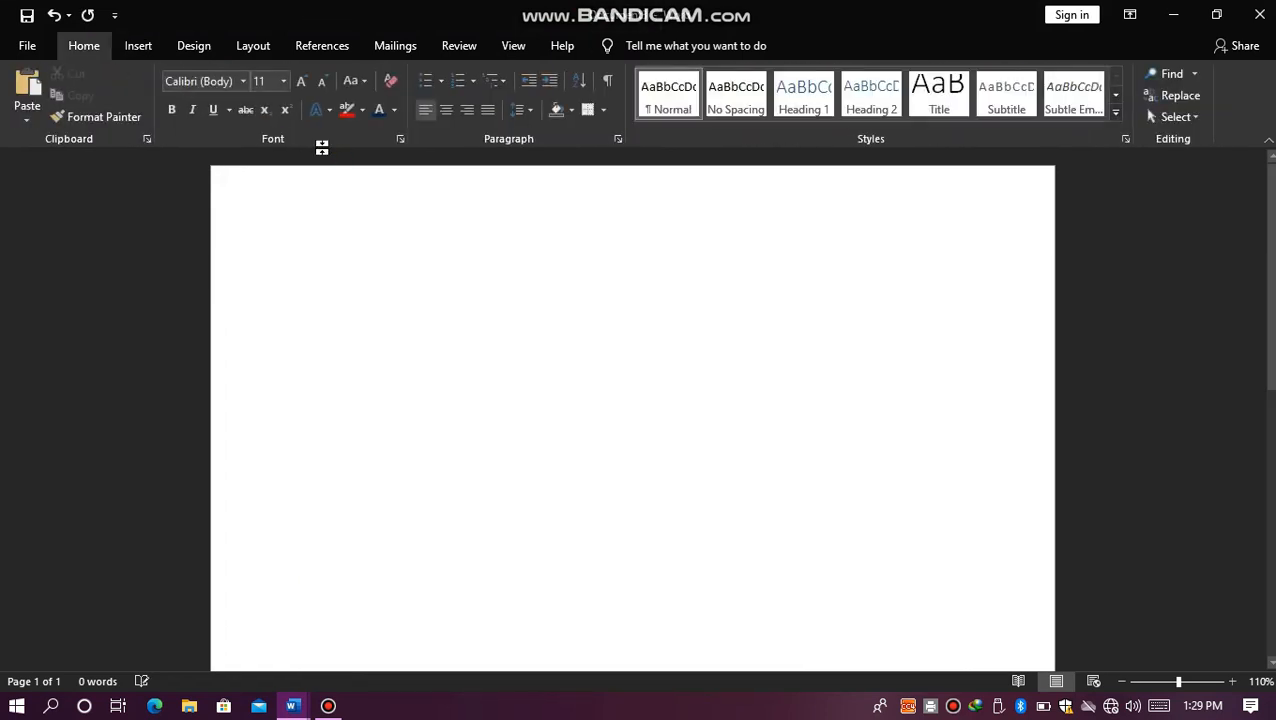
Step: Draw a rectangle about 4.69 inches wide and 2.66 inches high near the top of the page
left_click(158, 47)
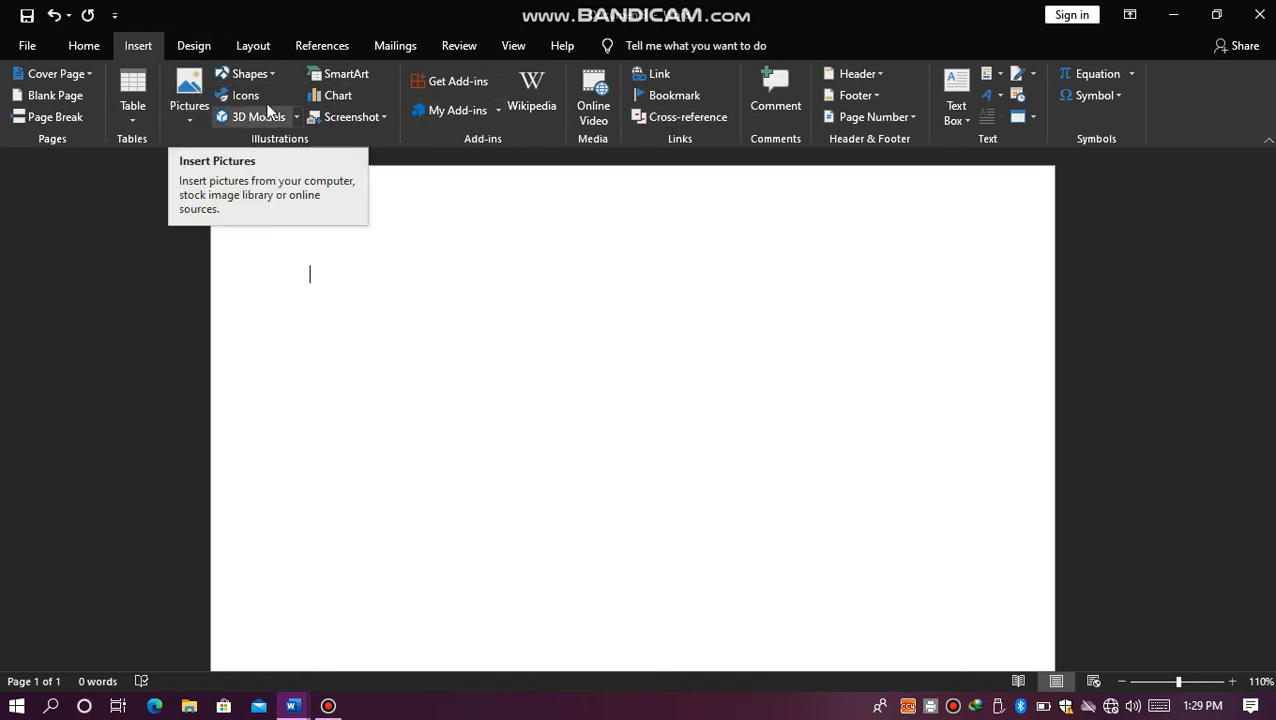
left_click(270, 71)
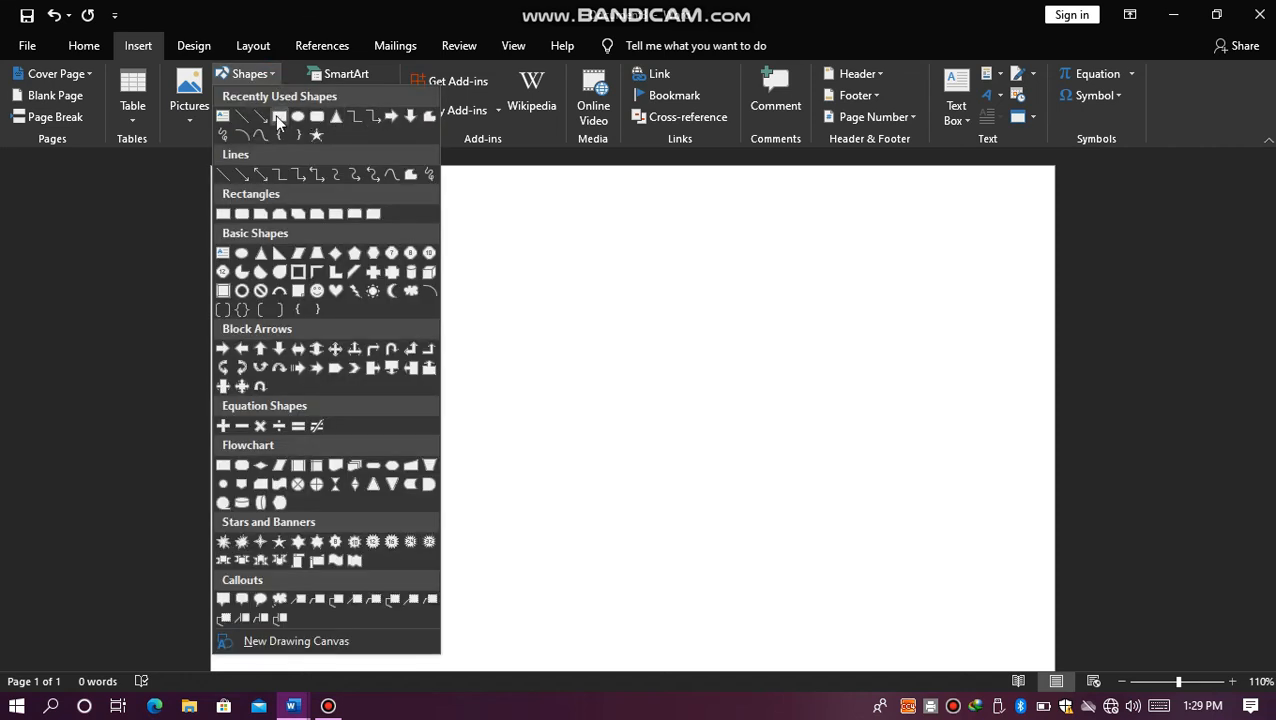
left_click(279, 117)
left_click_drag(293, 232, 760, 497)
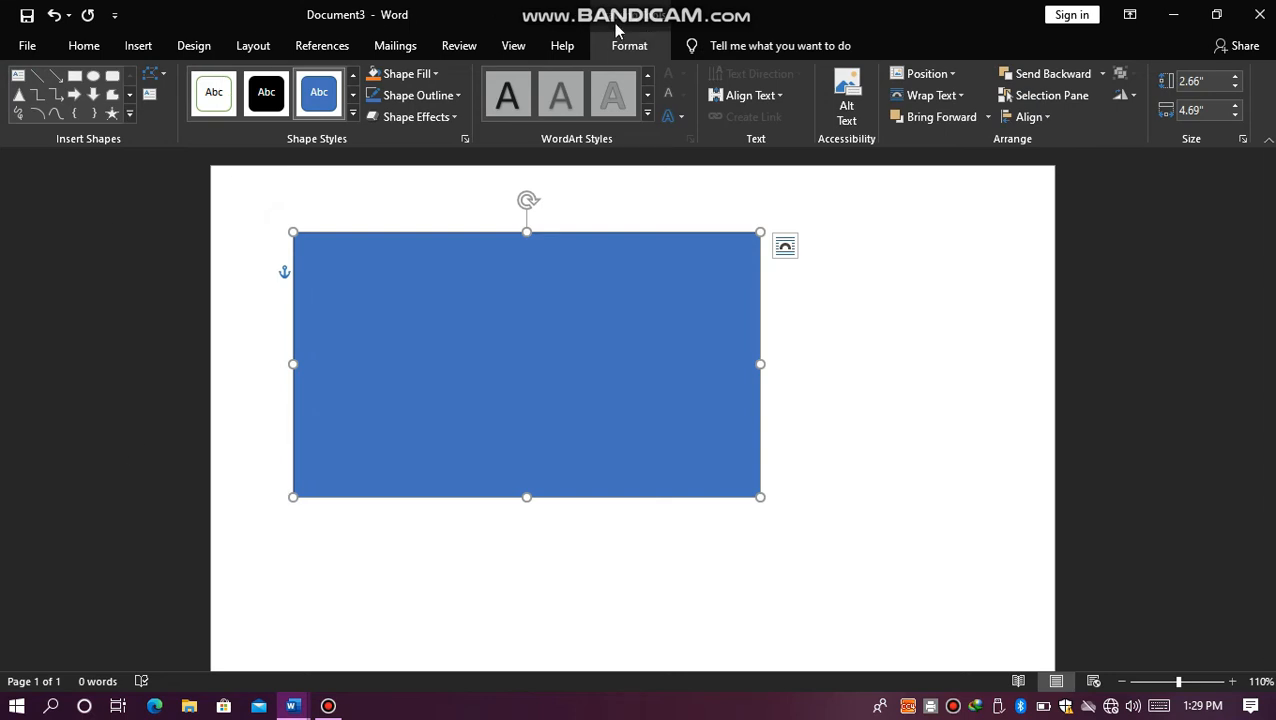
Step: Apply the first theme style, a white fill with a thin black outline, to the rectangle
left_click(355, 116)
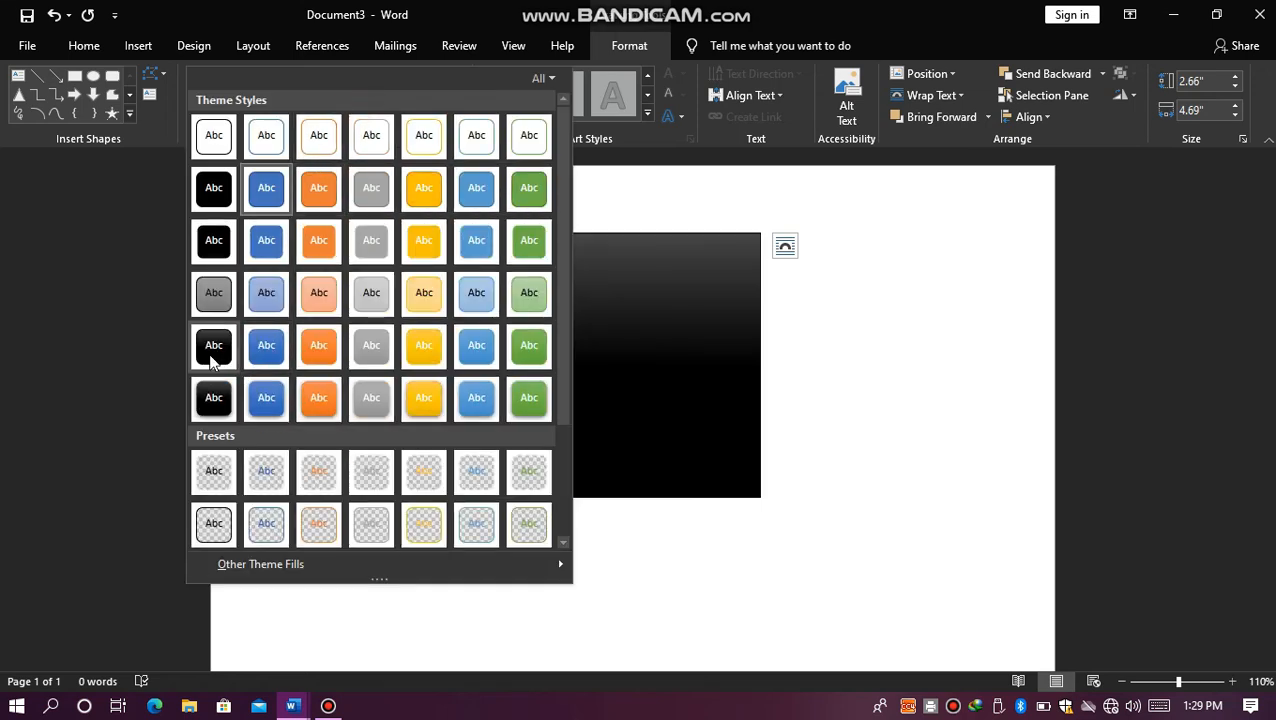
left_click(210, 158)
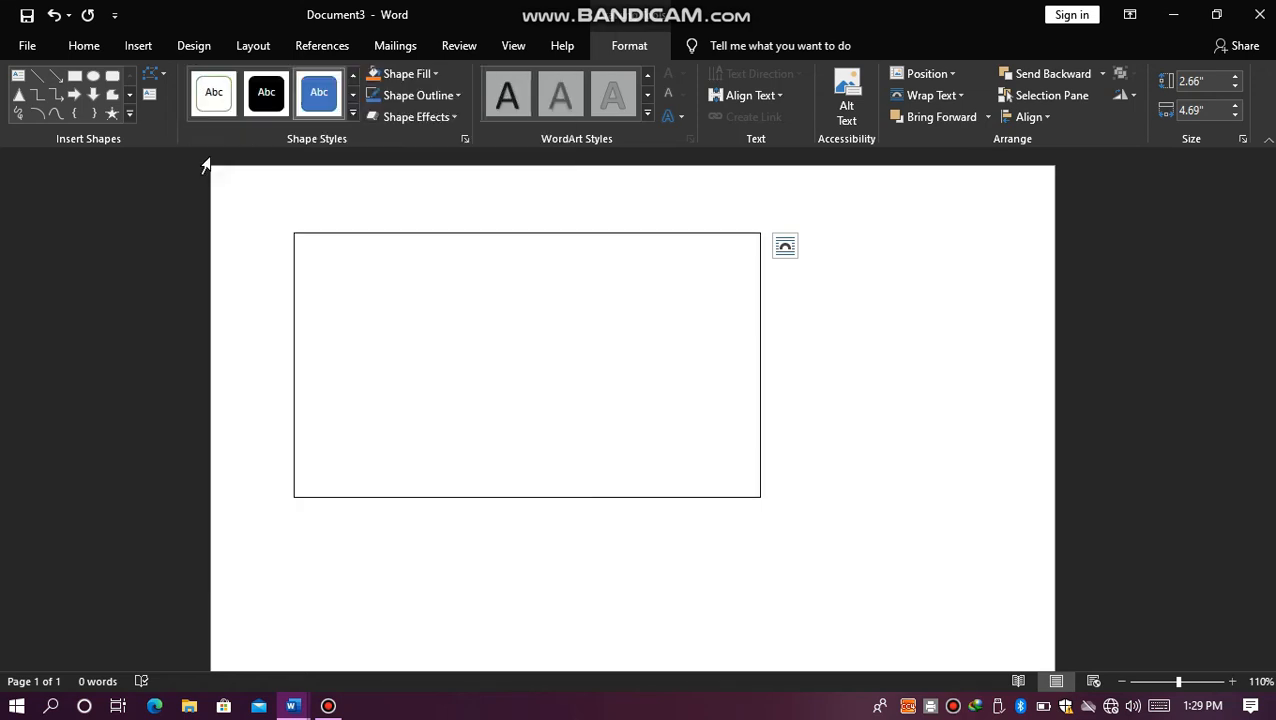
left_click(486, 208)
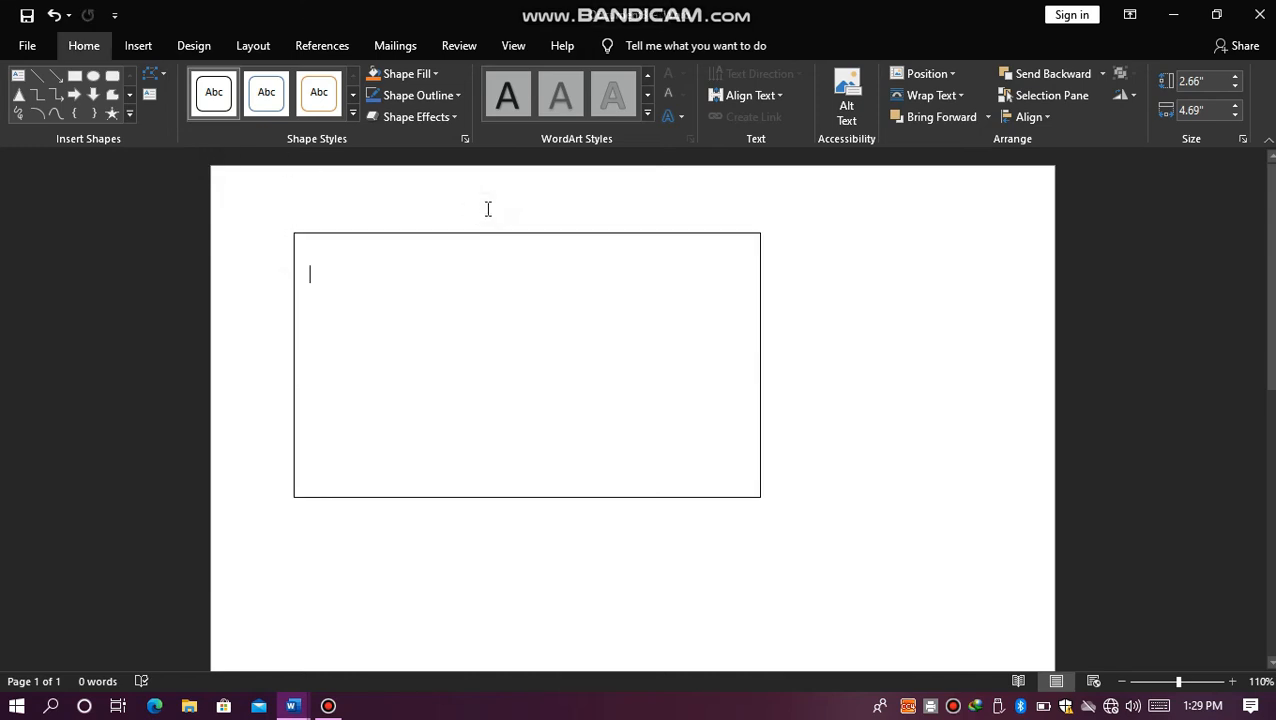
Step: Examine the rectangle's fill options and its outline colours, weights and dash styles without applying any
left_click(447, 277)
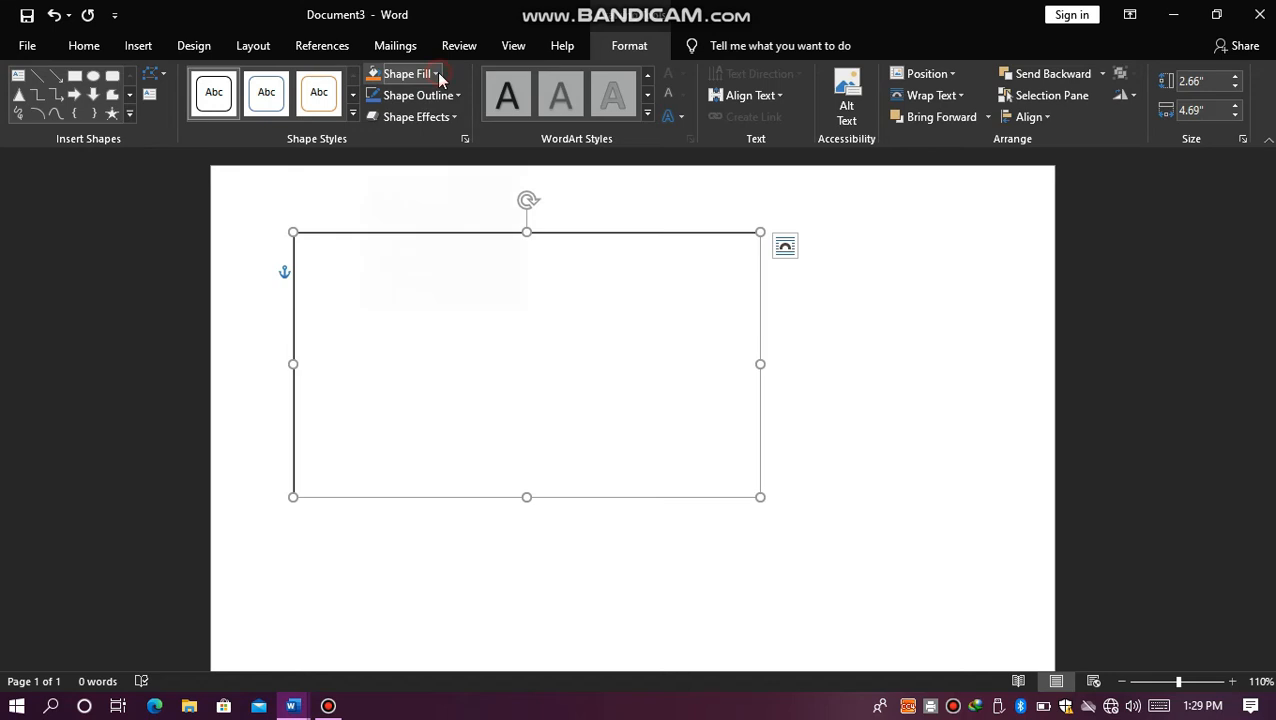
left_click(437, 74)
left_click(303, 181)
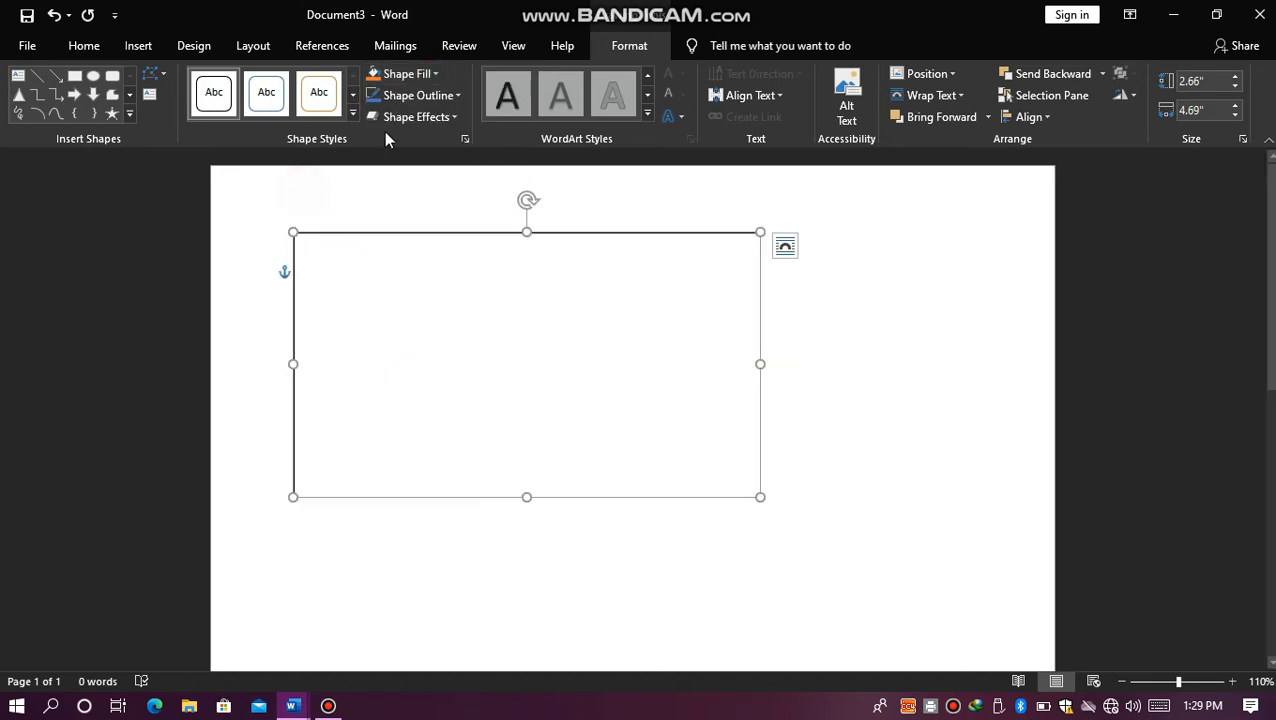
left_click(431, 96)
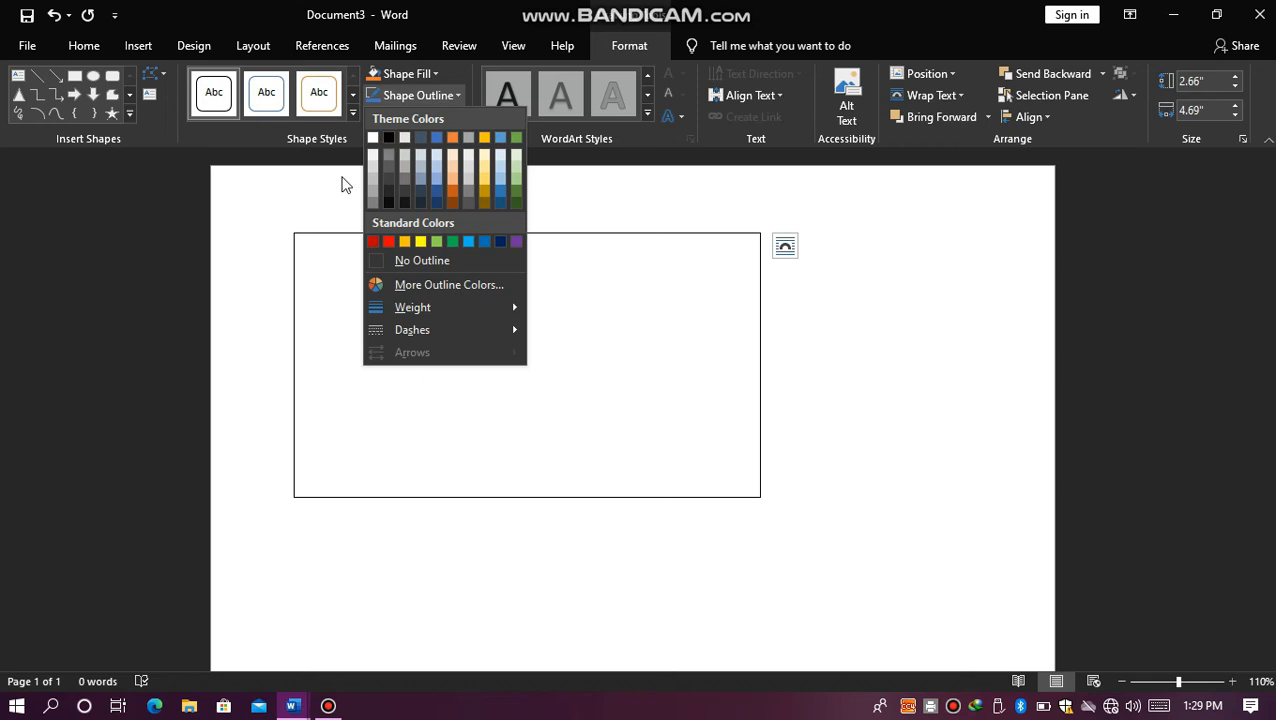
left_click(339, 180)
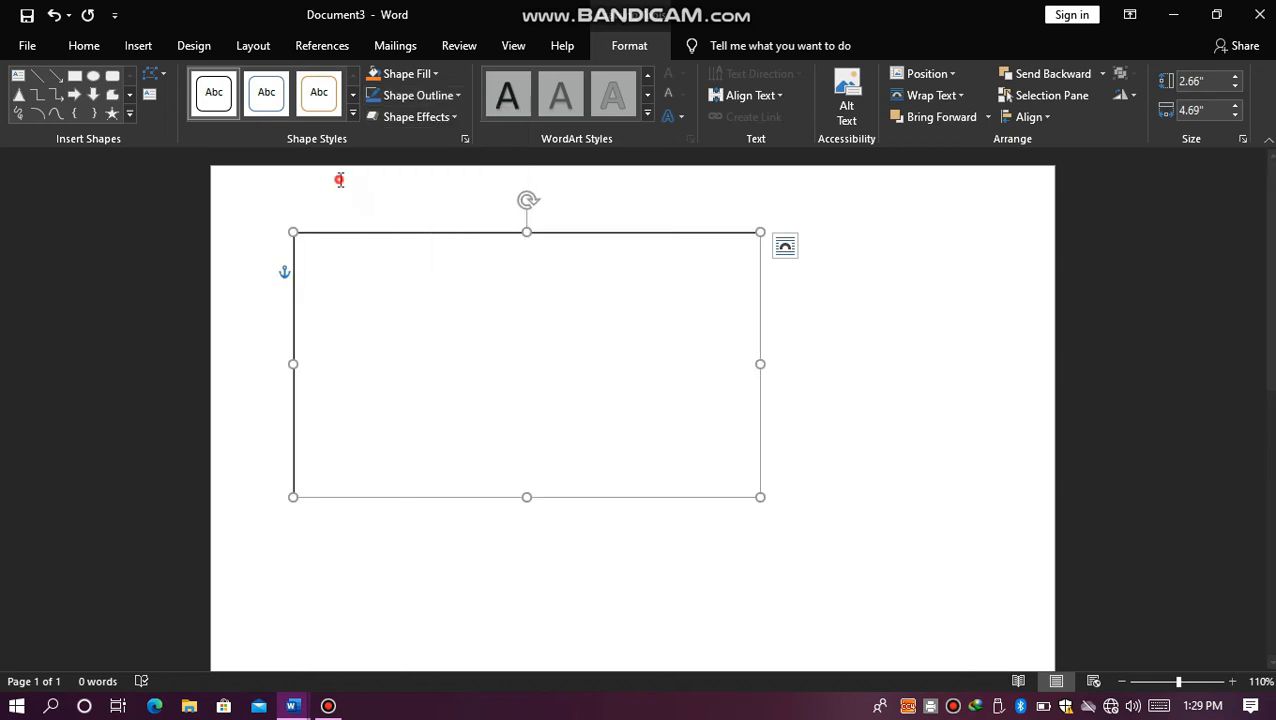
left_click(433, 96)
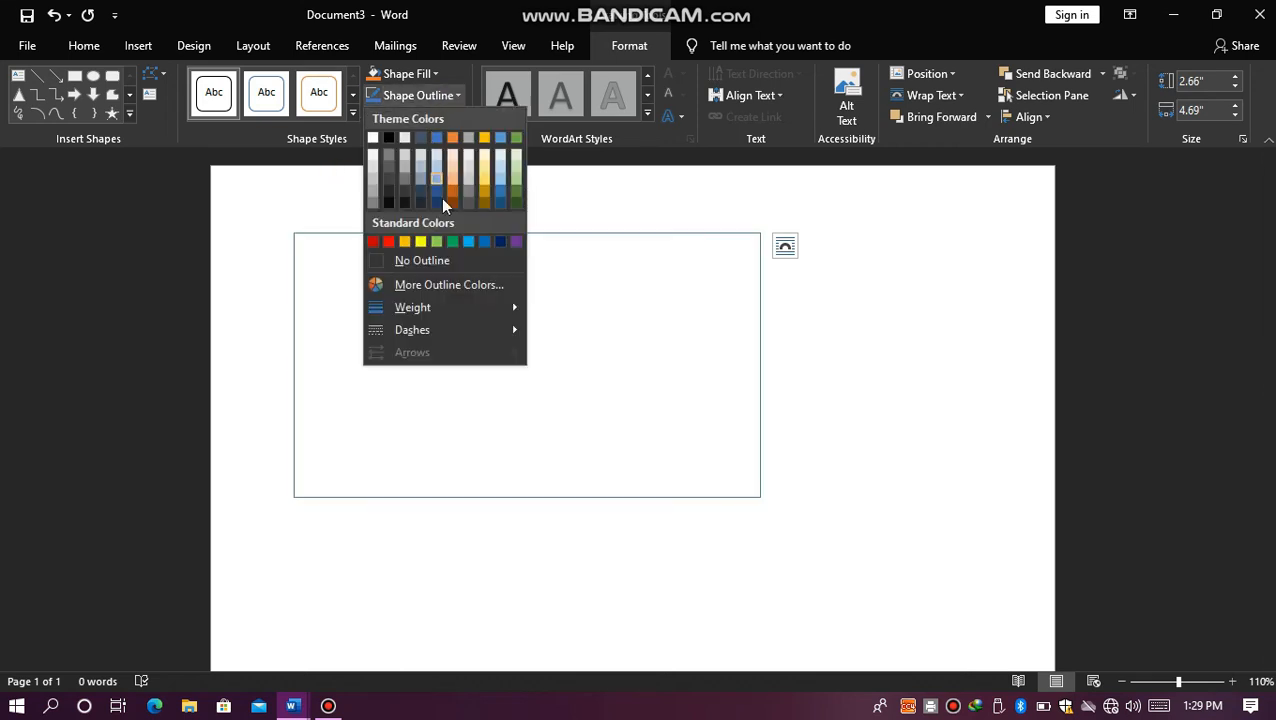
mouse_move(434, 302)
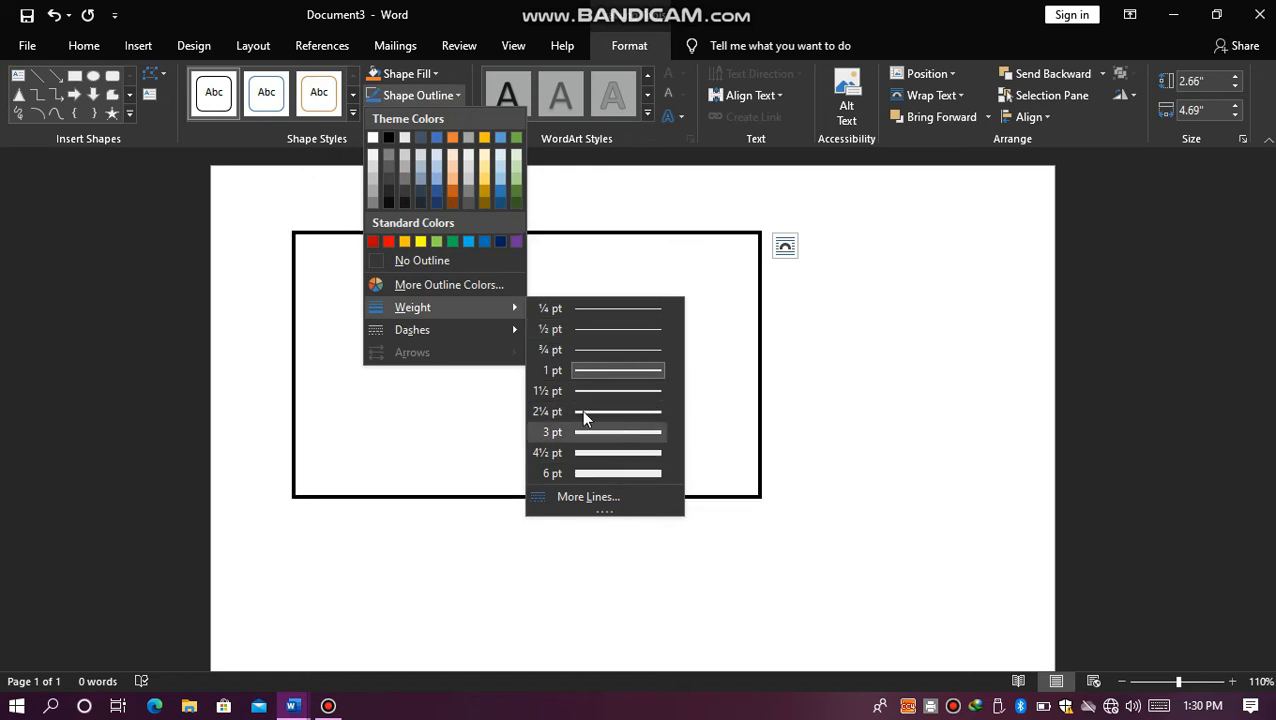
mouse_move(463, 329)
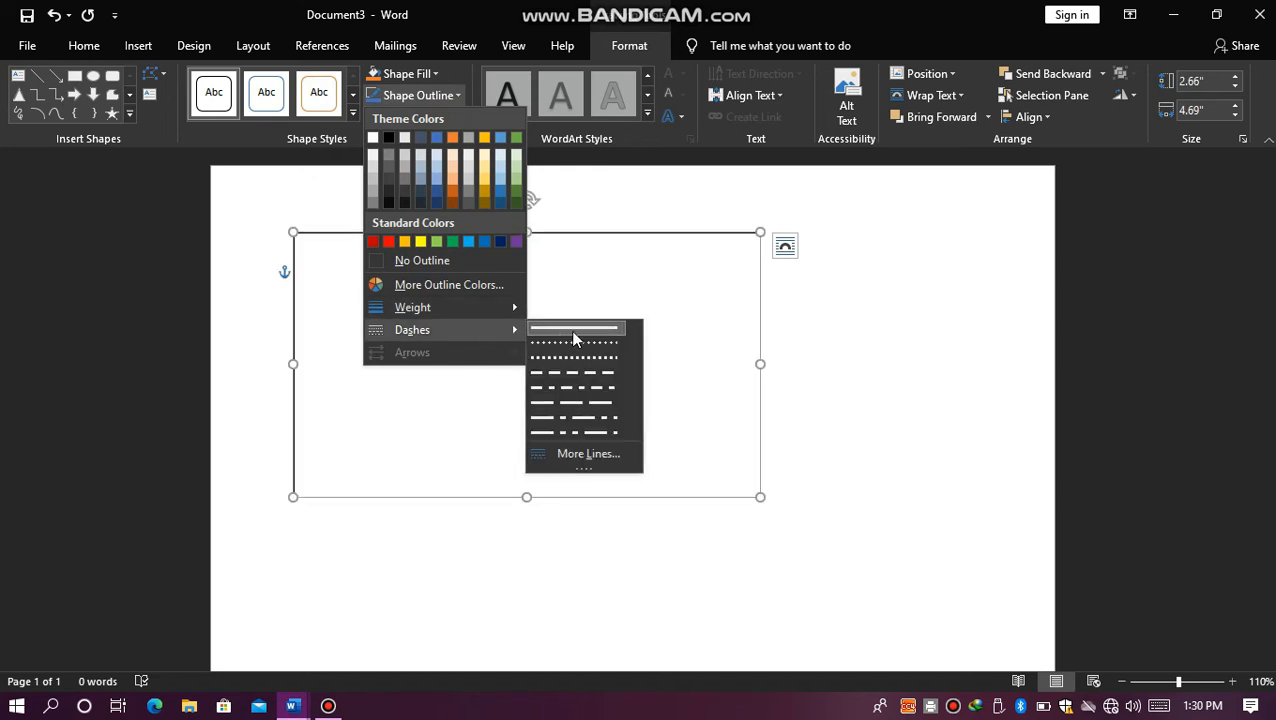
left_click(268, 229)
left_click(473, 196)
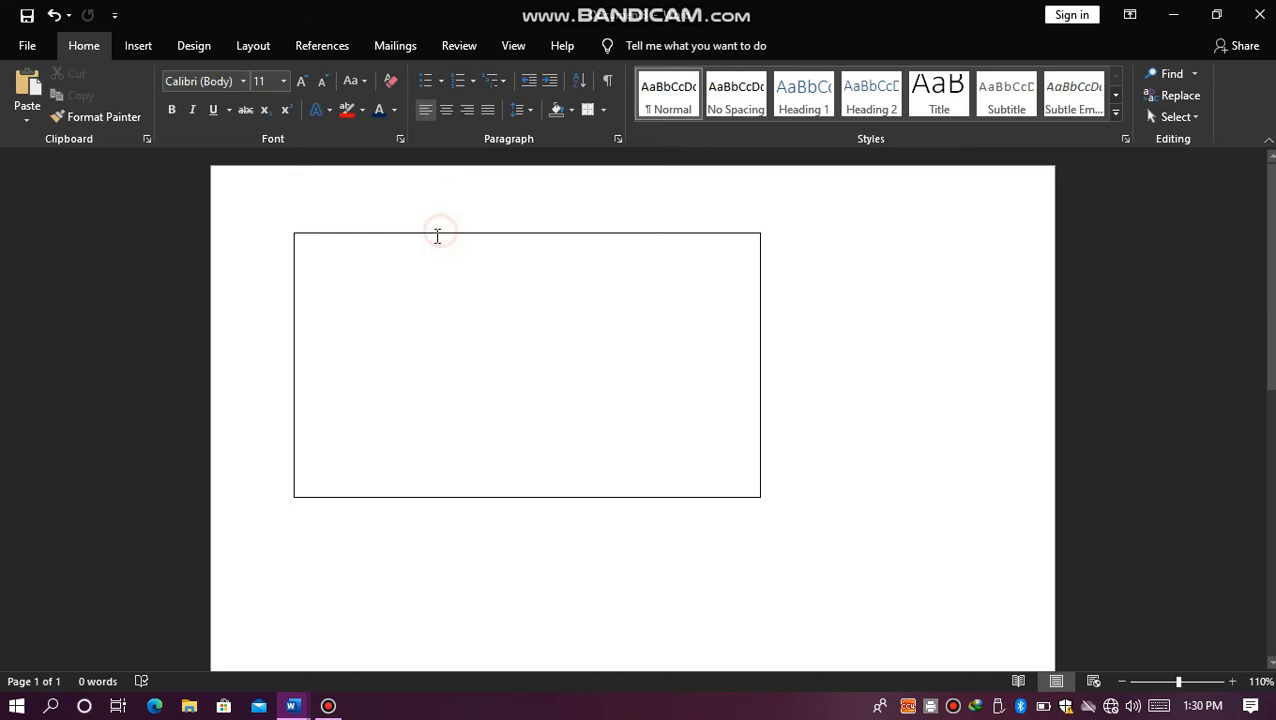
Step: Add the text "lvuyvuvuyfyiyvuyvvuyuovg" and, three lines below, "kkbvy" inside the rectangle, and delete the rectangle
left_click(435, 234)
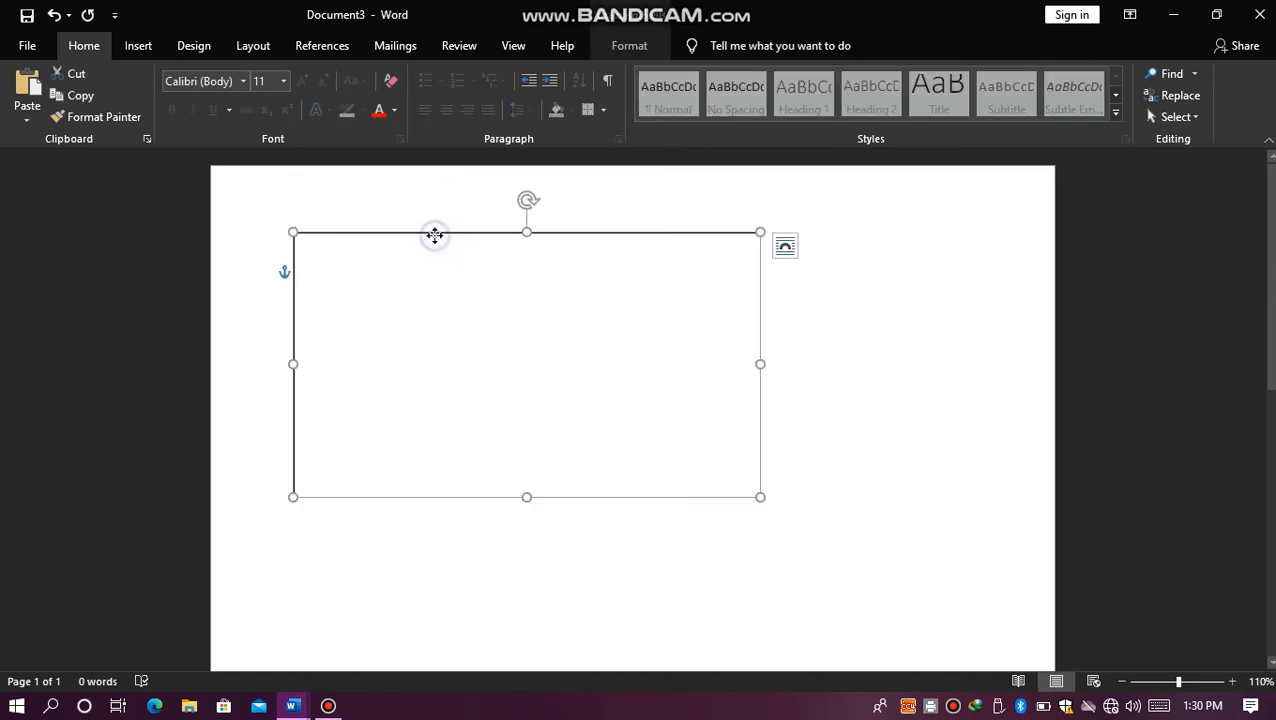
right_click(435, 236)
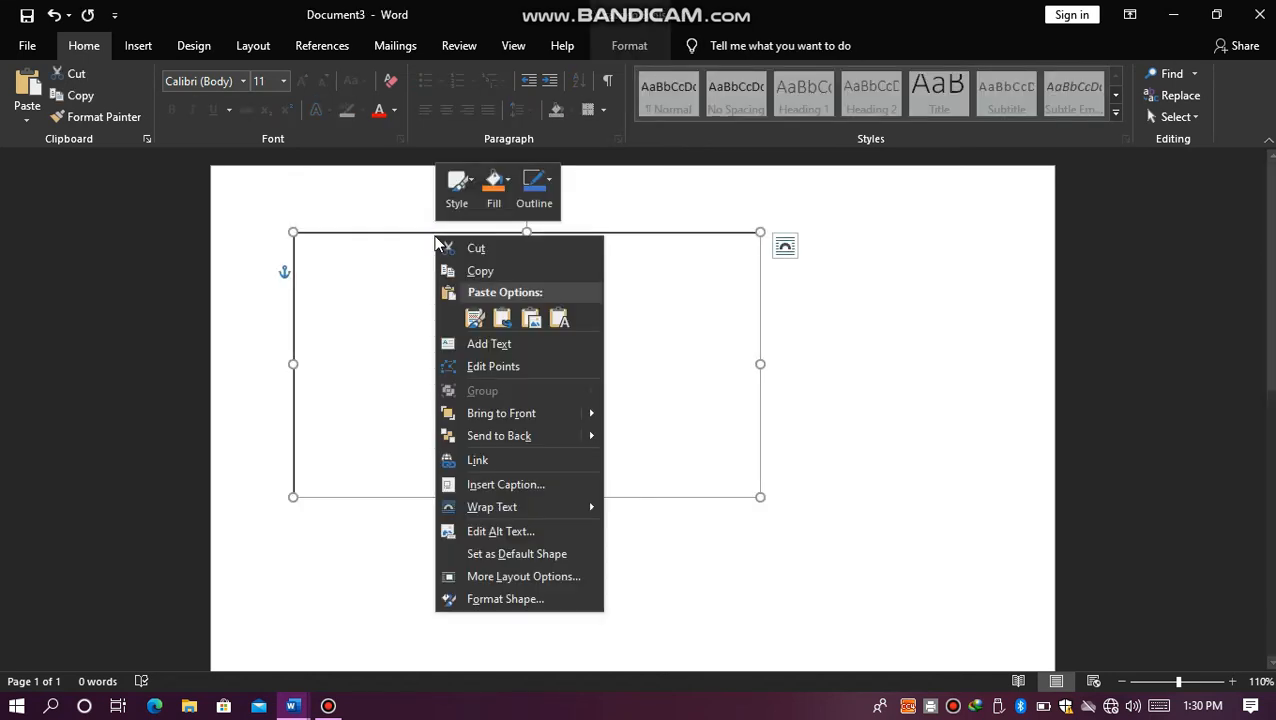
left_click(469, 344)
type("lvuyvuvuyfyiyvuyvvuyuovg")
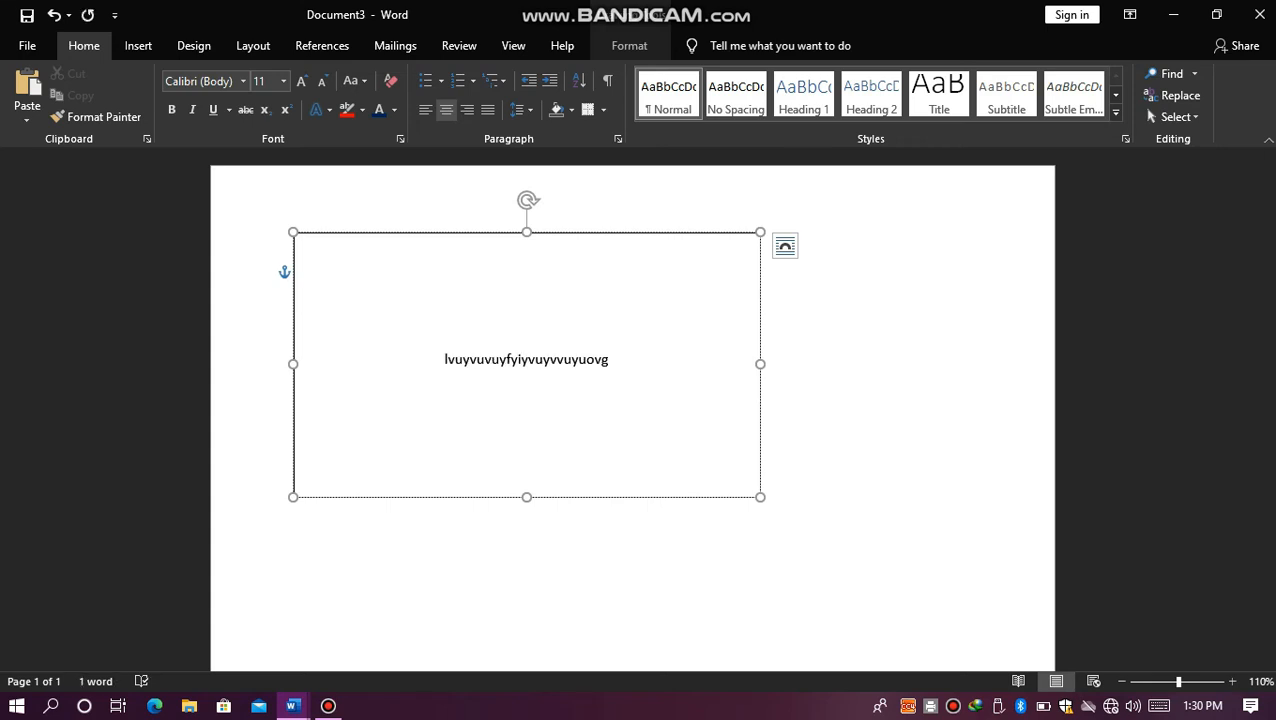
key("Return")
key("Return")
key("Return")
key("Return")
type("kkbvy")
key("Return")
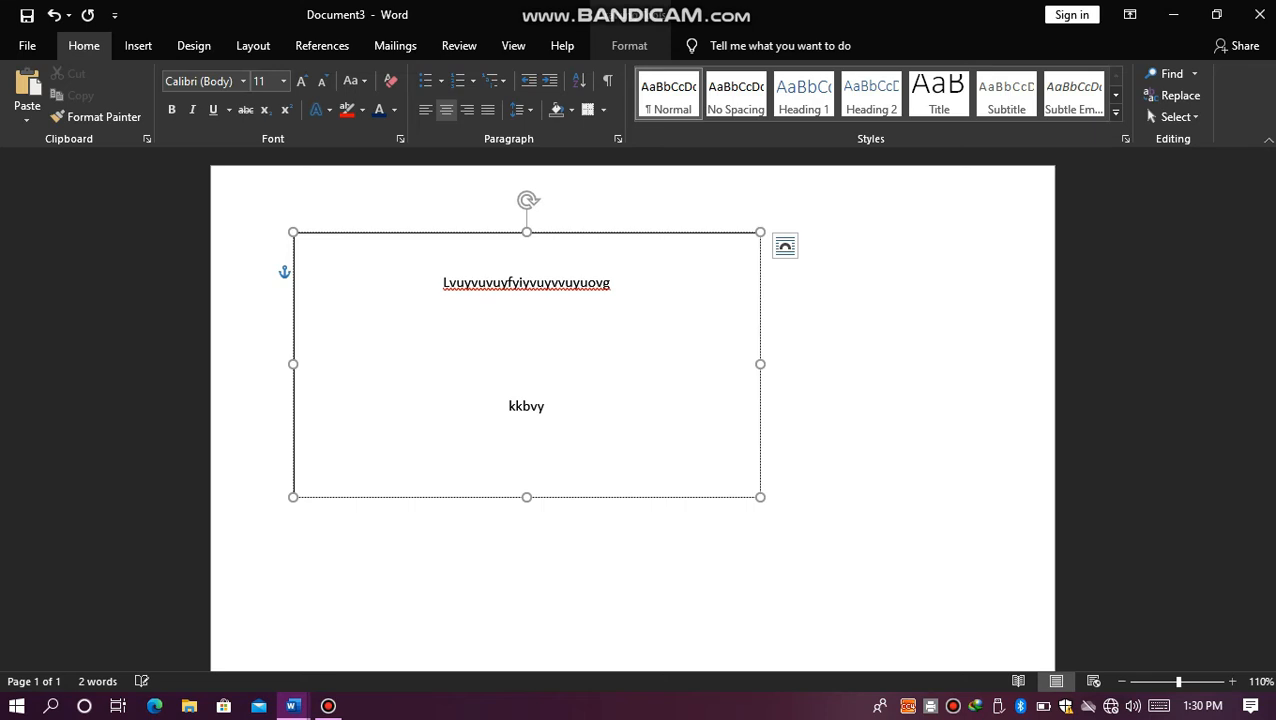
left_click(370, 233)
key("Delete")
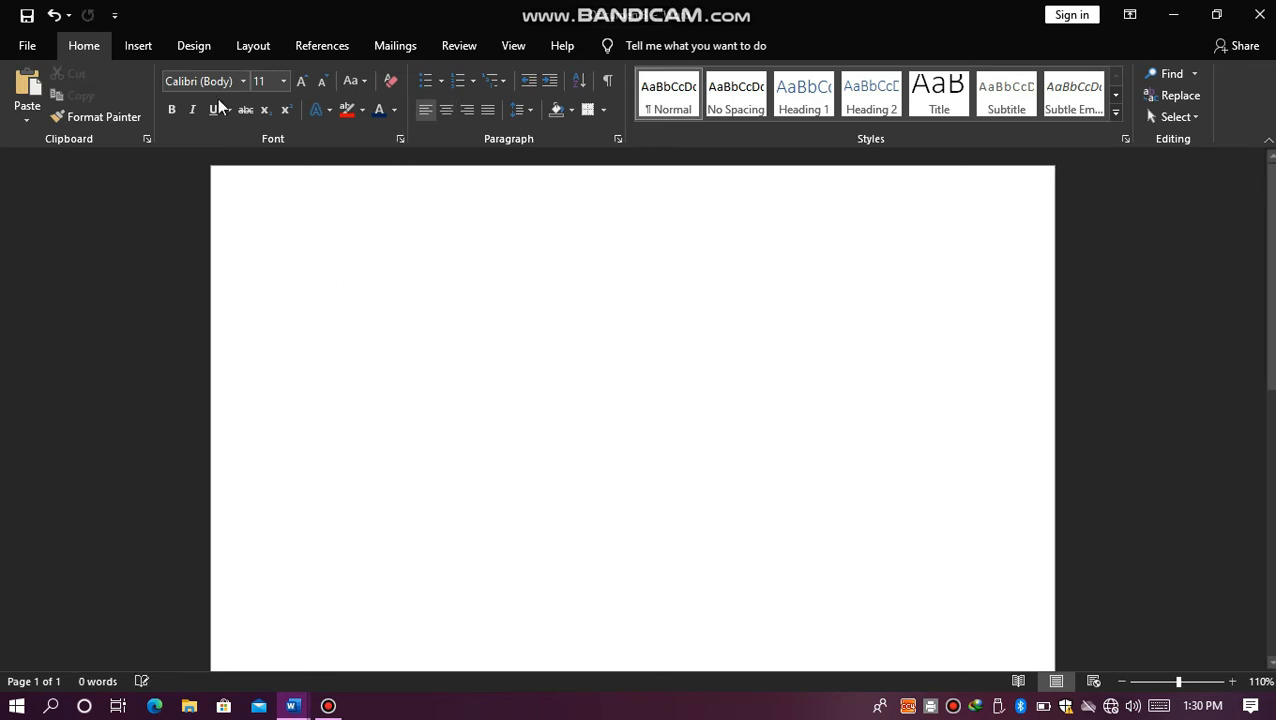
Step: Browse the SmartArt graphic categories, including Cycle, Relationship and Pyramid, and close the gallery without inserting a graphic
left_click(144, 51)
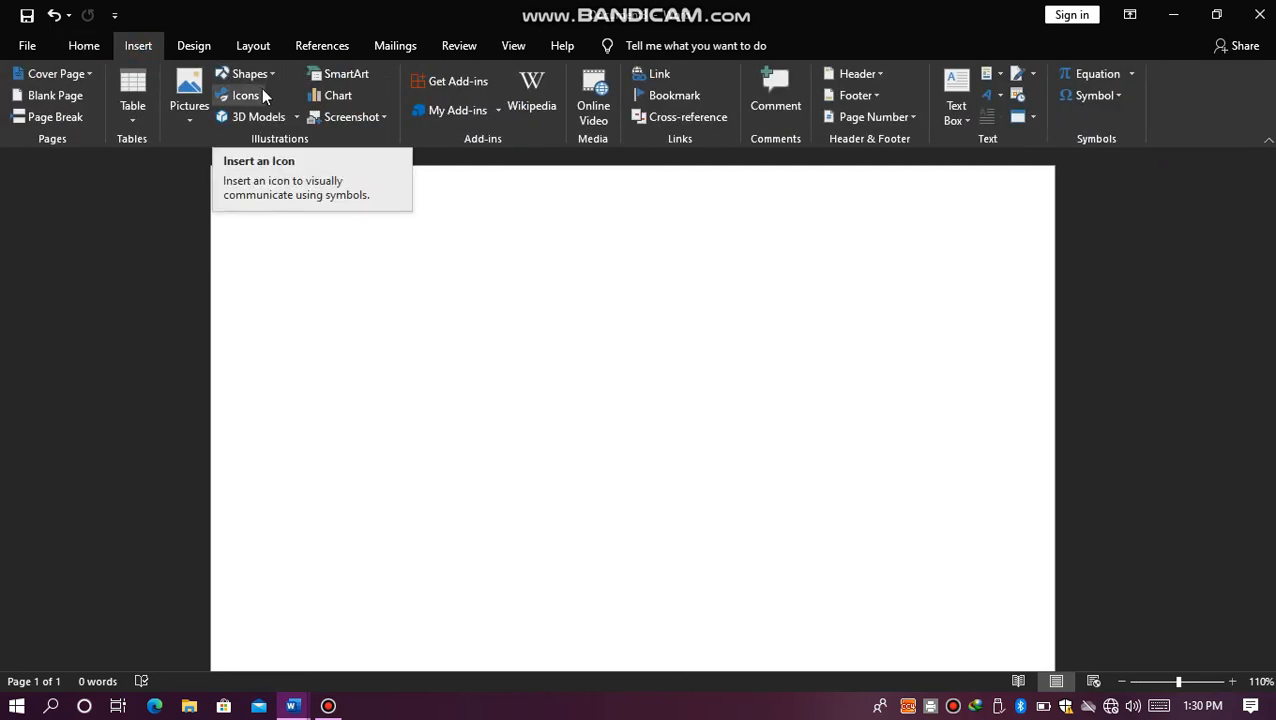
left_click(334, 74)
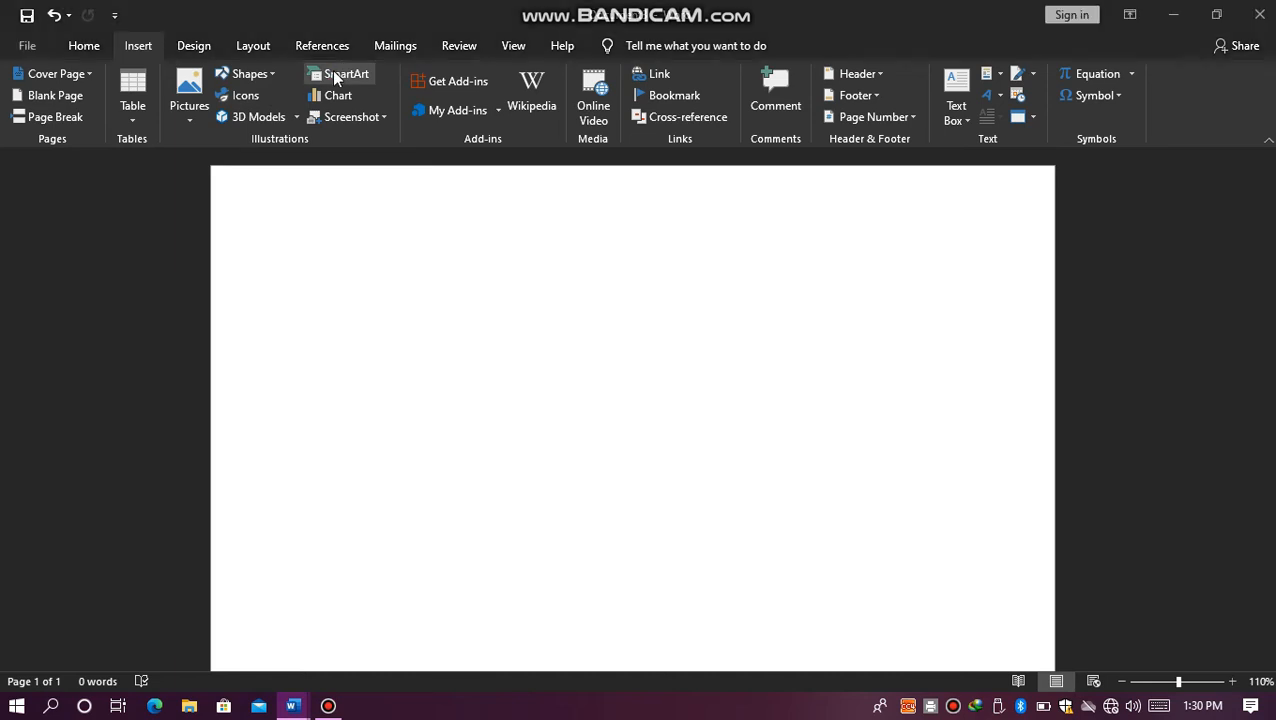
left_click(366, 292)
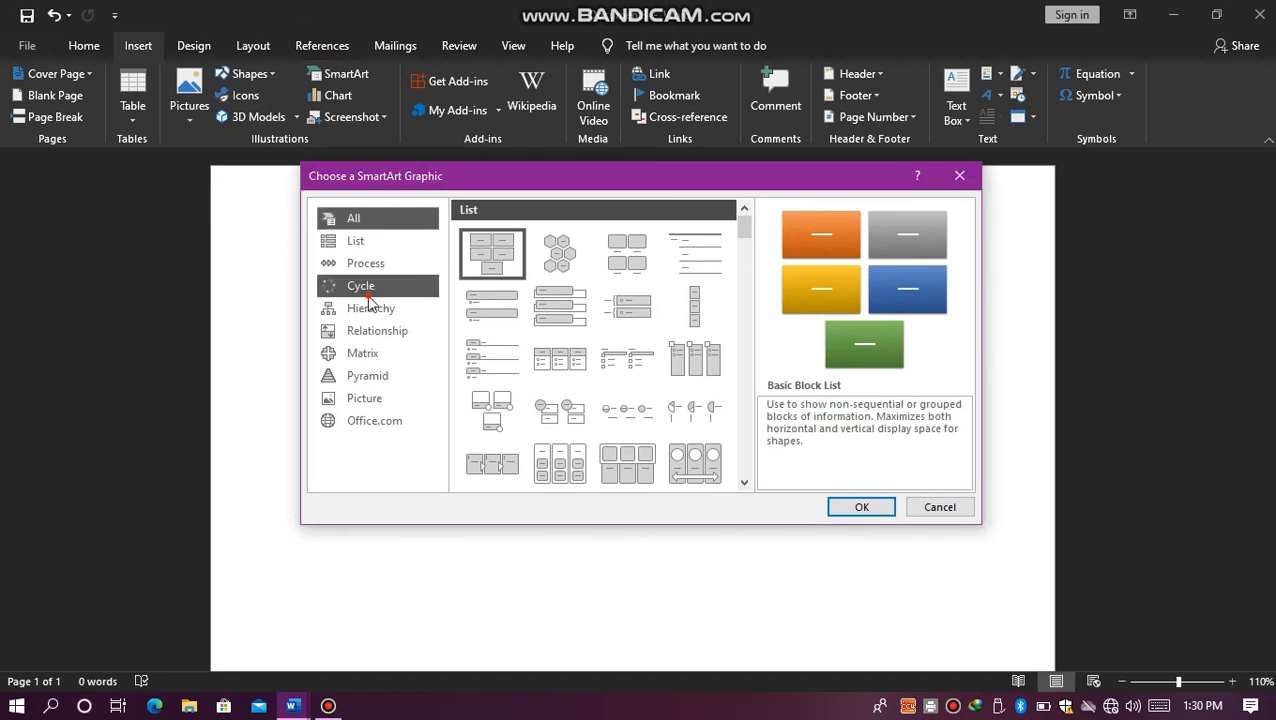
left_click(378, 318)
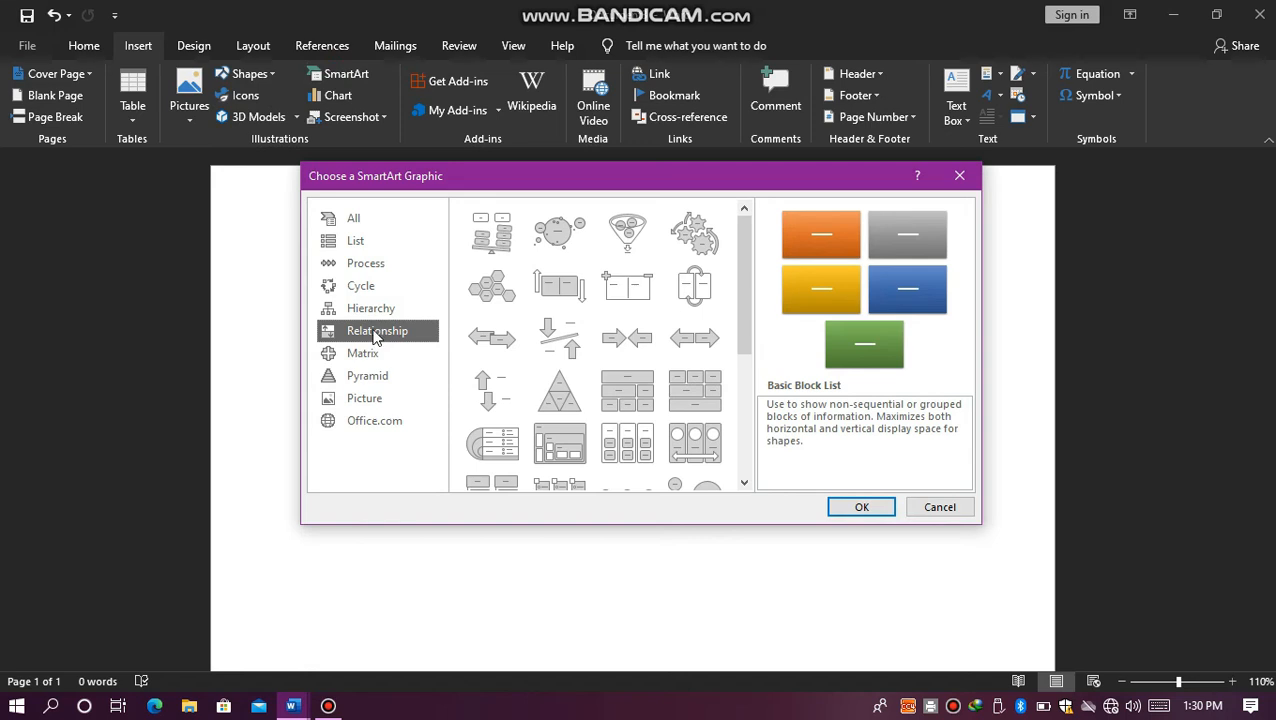
left_click(360, 378)
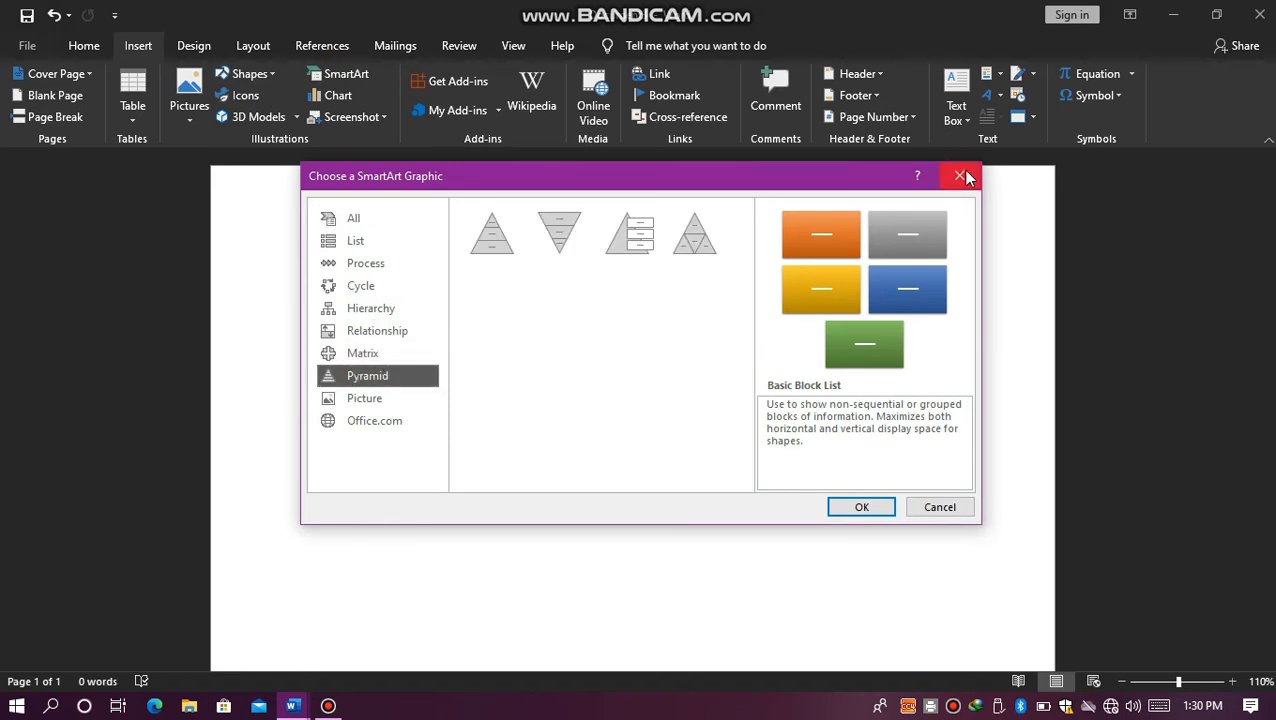
left_click(960, 176)
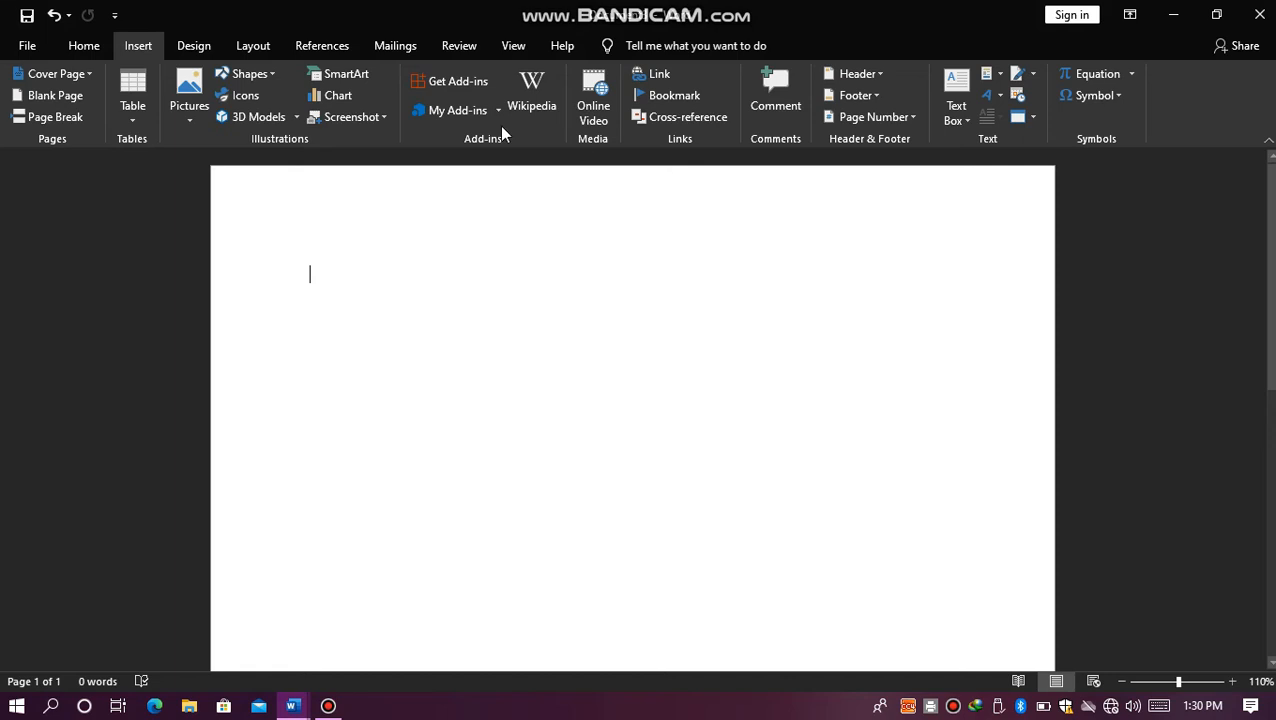
Step: Look through the available chart types, including the Line charts, and leave without inserting a chart
left_click(341, 96)
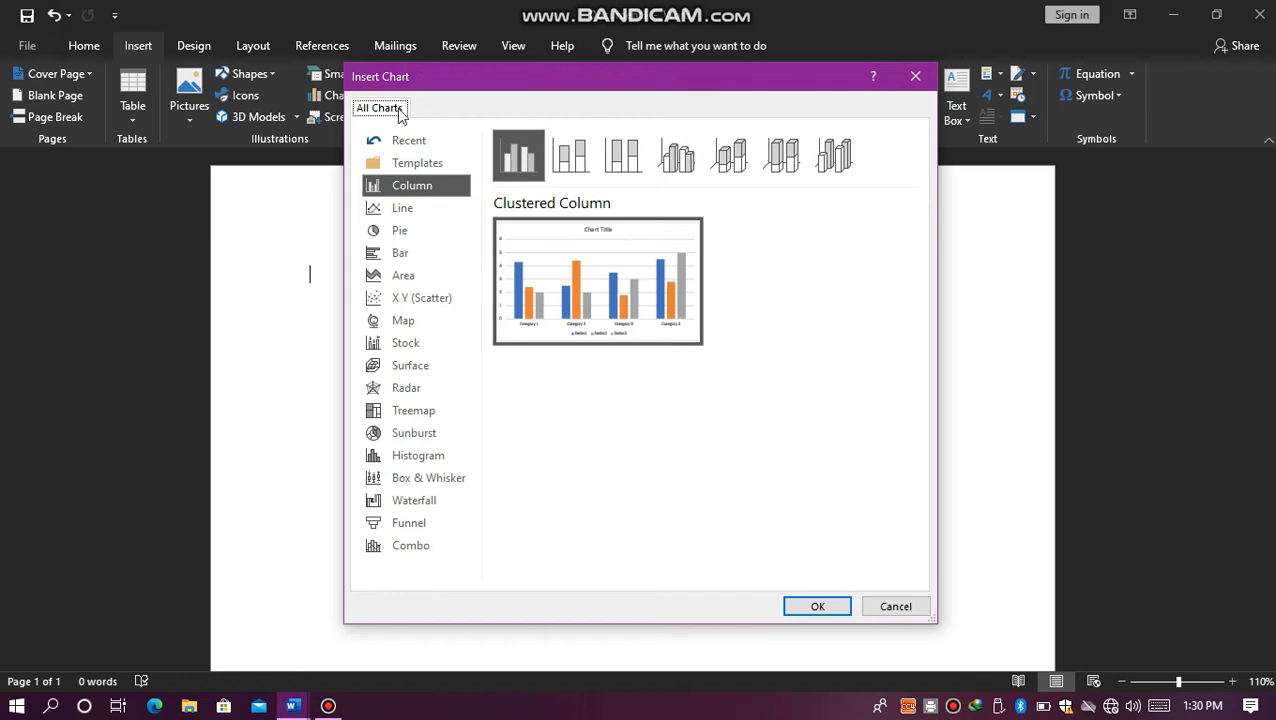
left_click(393, 212)
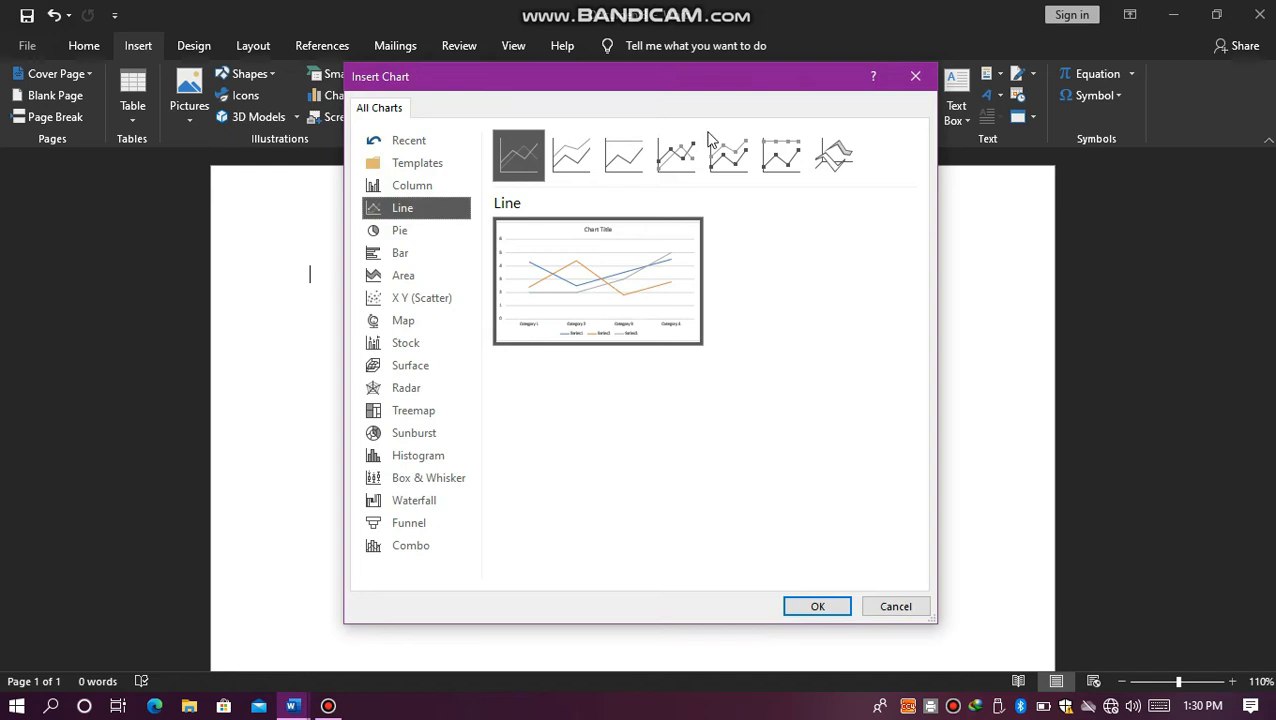
left_click(913, 80)
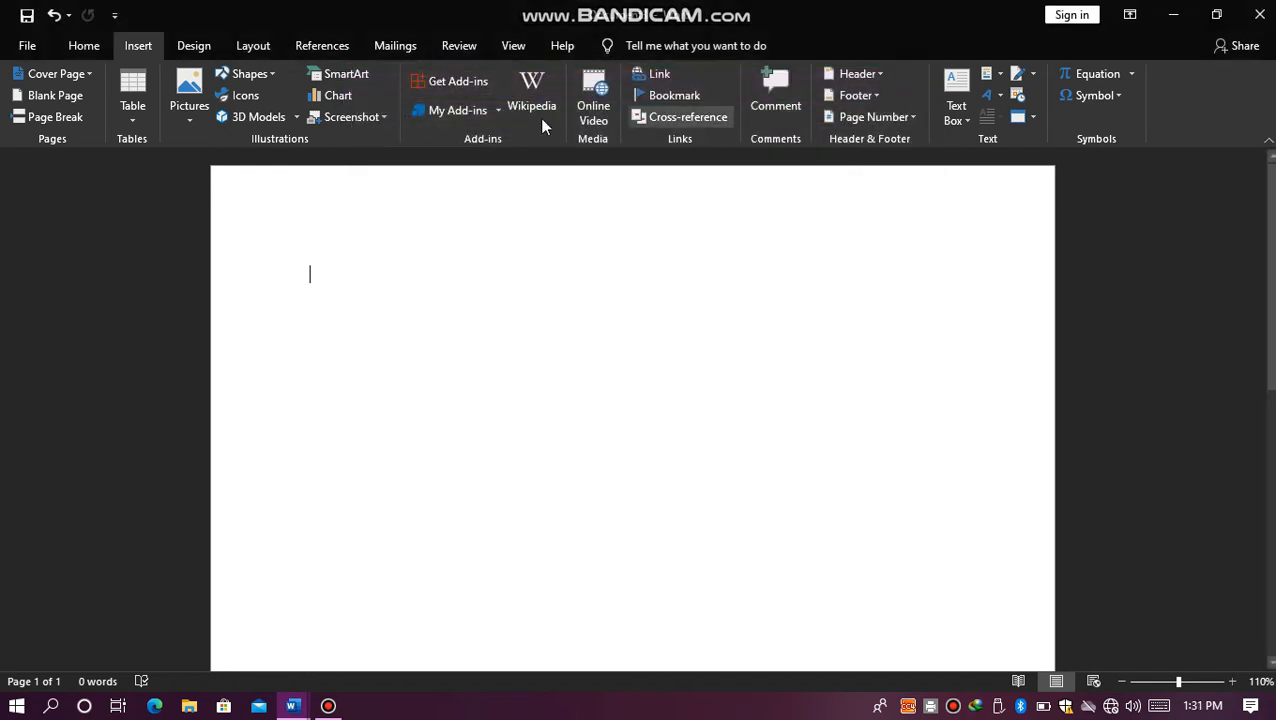
Step: Insert a picture of the full screen into the document, dismiss the snipping overlay and delete the inserted picture
left_click(379, 120)
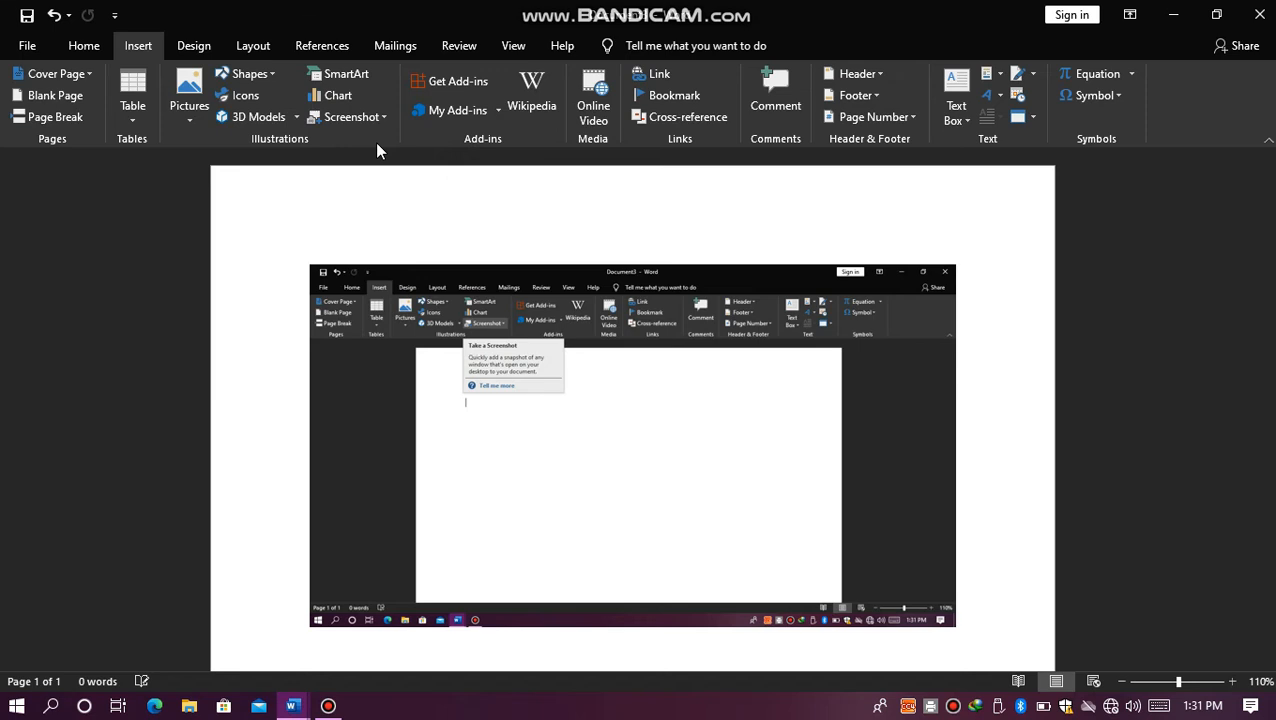
left_click(472, 348)
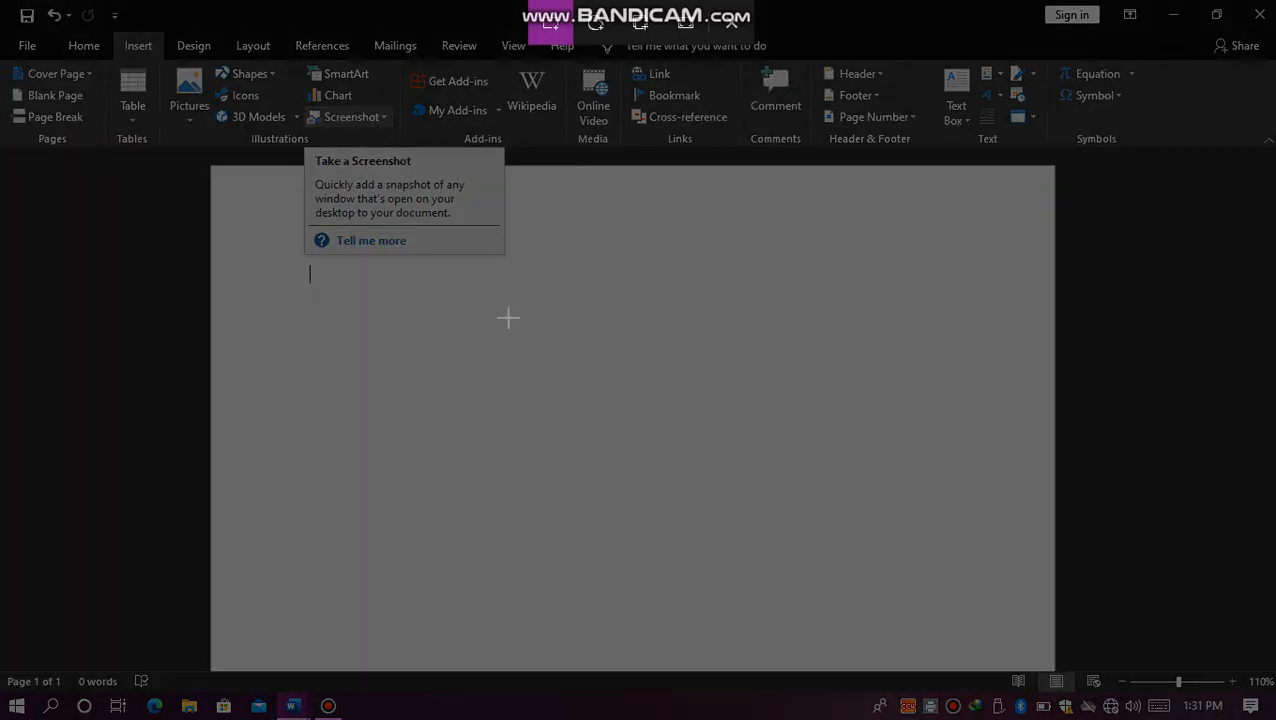
left_click(730, 28)
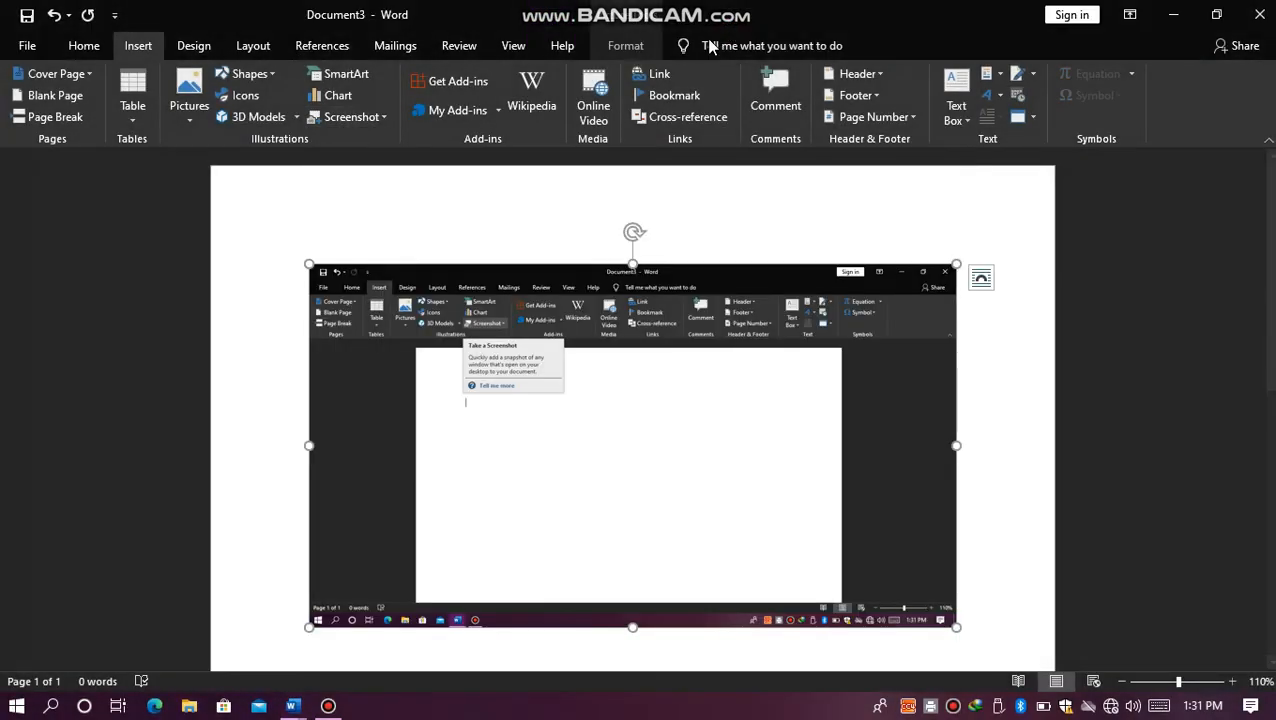
key("Delete")
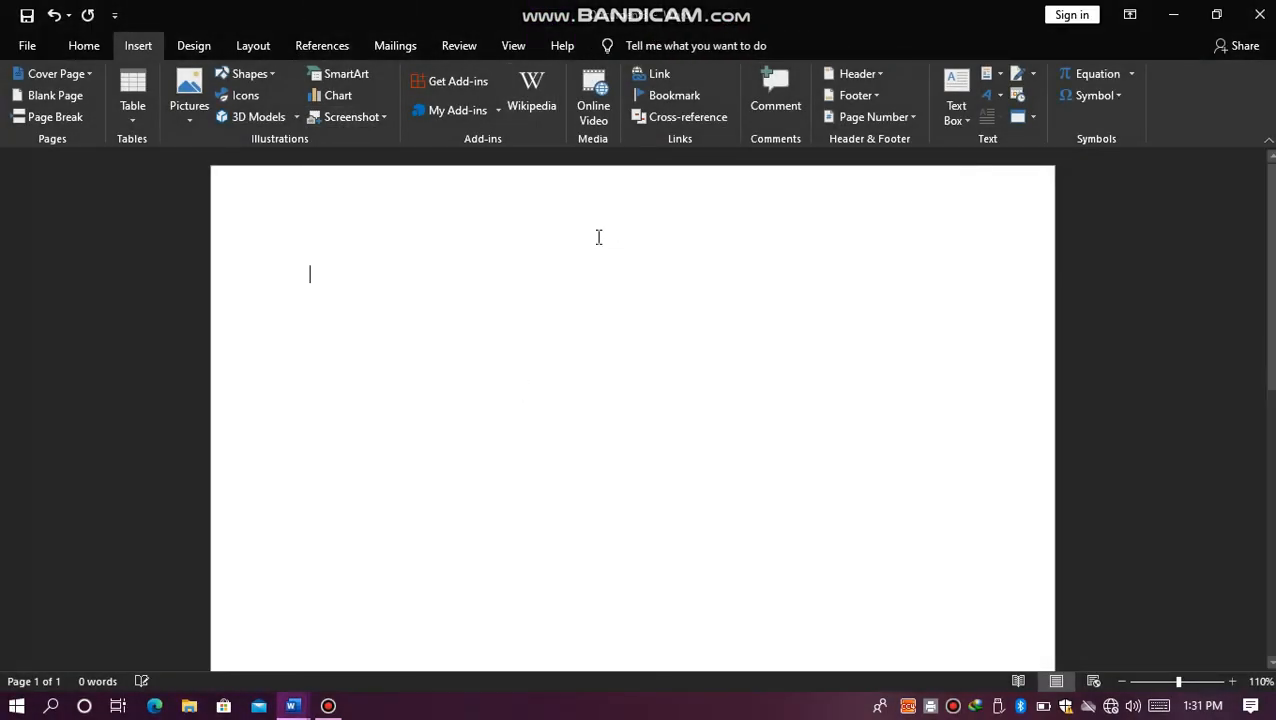
Step: Insert a screen clipping of the desktop wallpaper's banner, about 4.99" wide and 1.26" high, and delete it
left_click(382, 117)
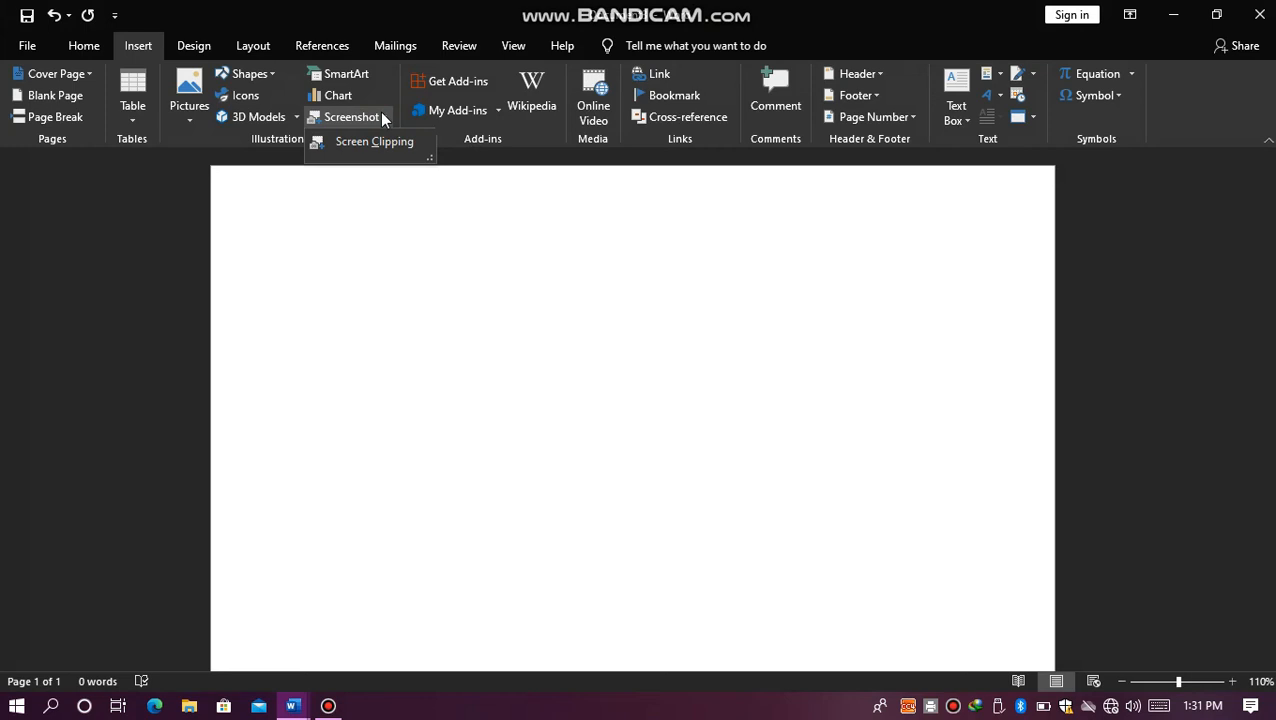
left_click(369, 143)
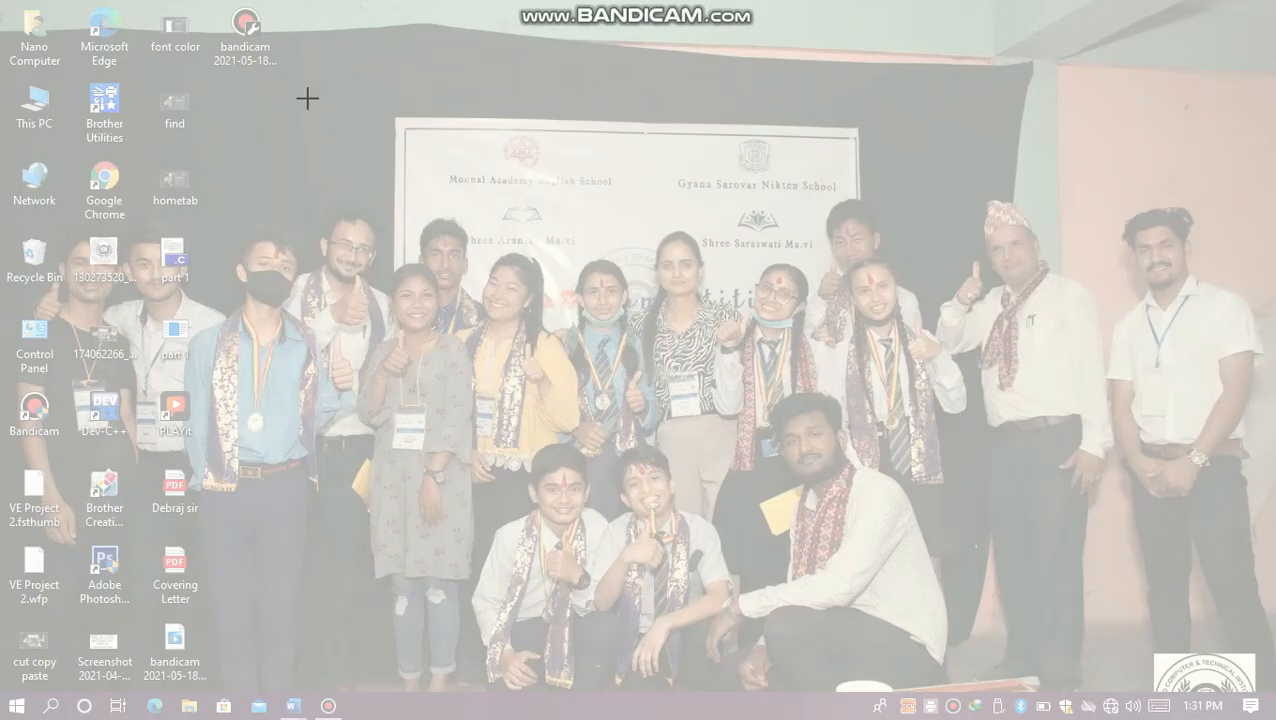
left_click_drag(305, 97, 600, 185)
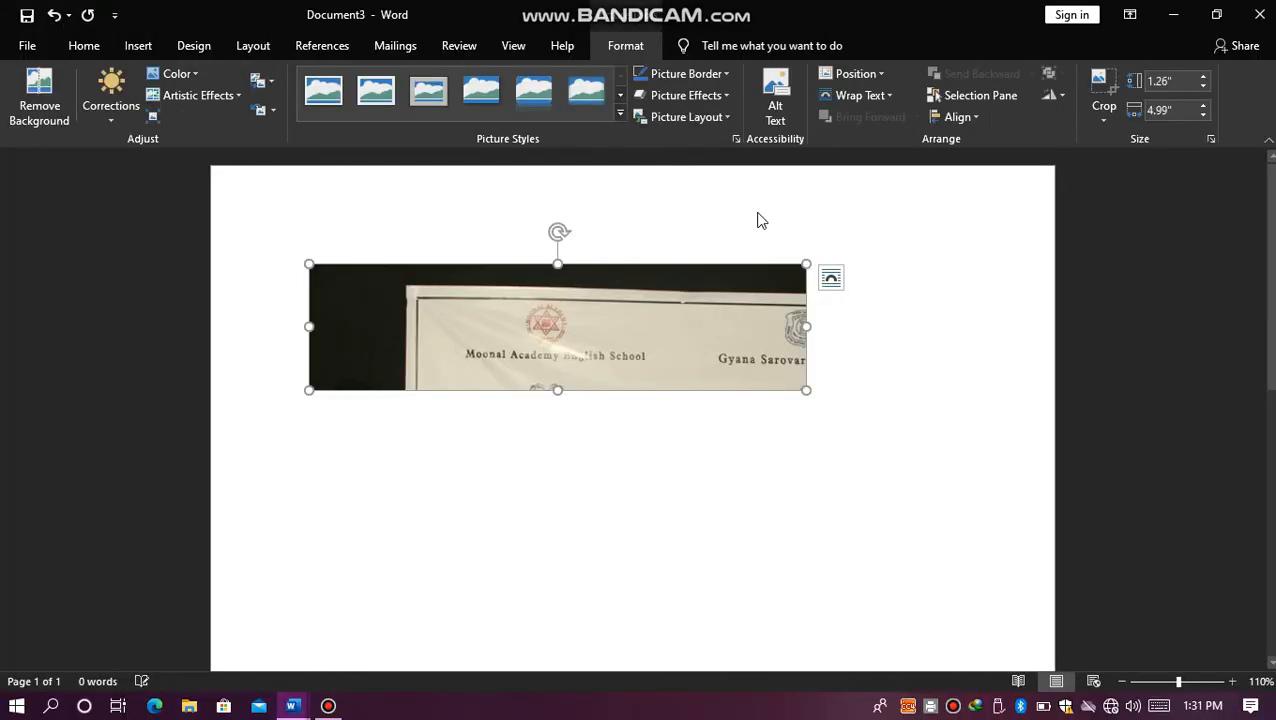
key("Delete")
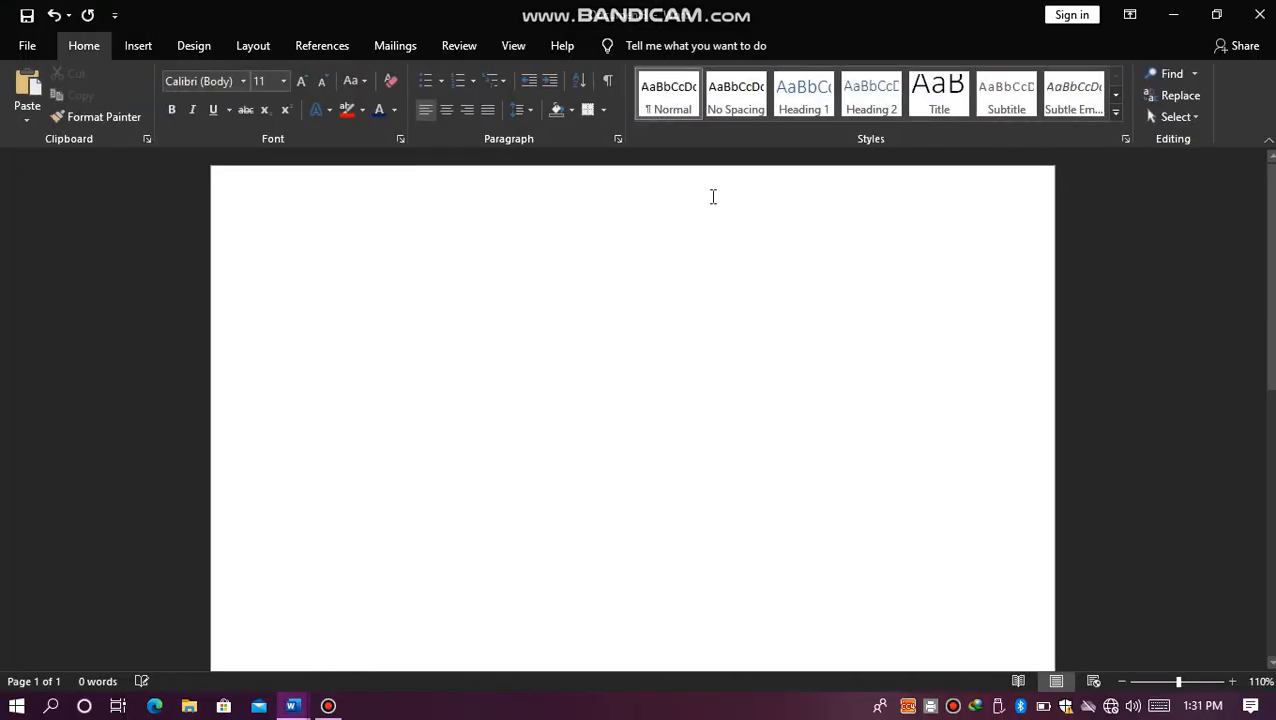
Step: Replace the underlined word "nclyudtftu" with sample paragraphs generated by =rand()
left_click(146, 41)
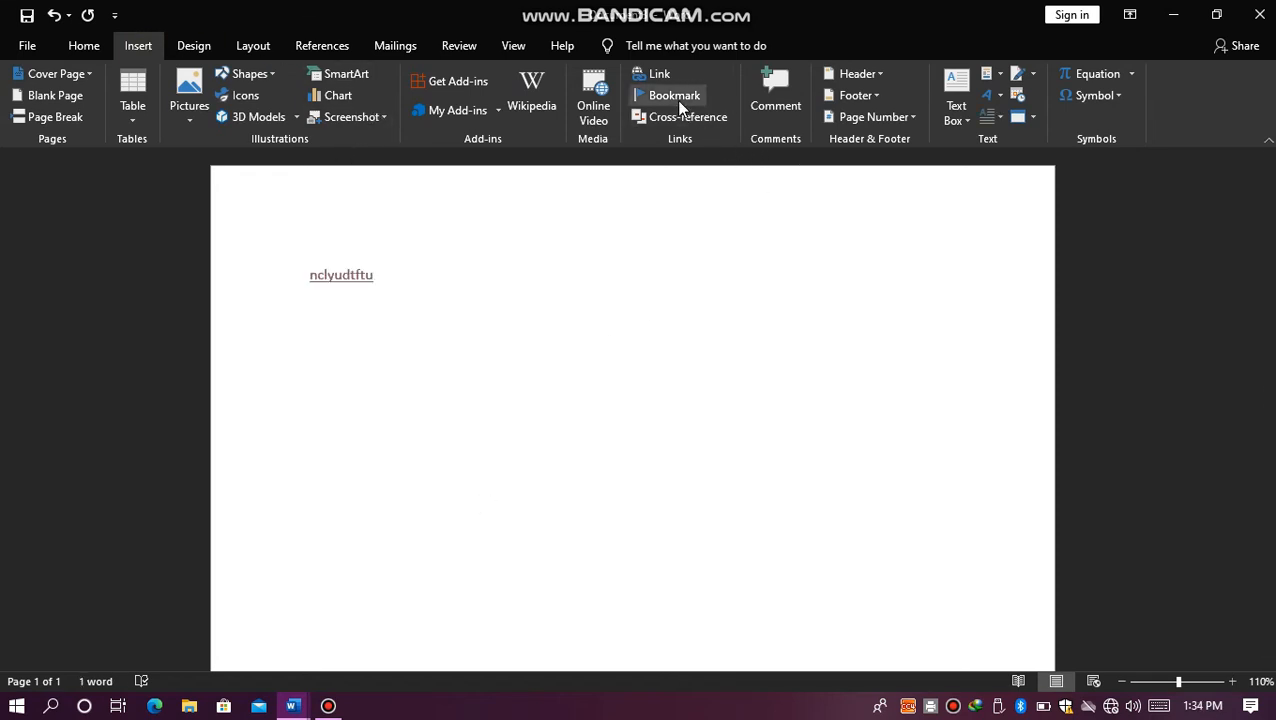
left_click(446, 291)
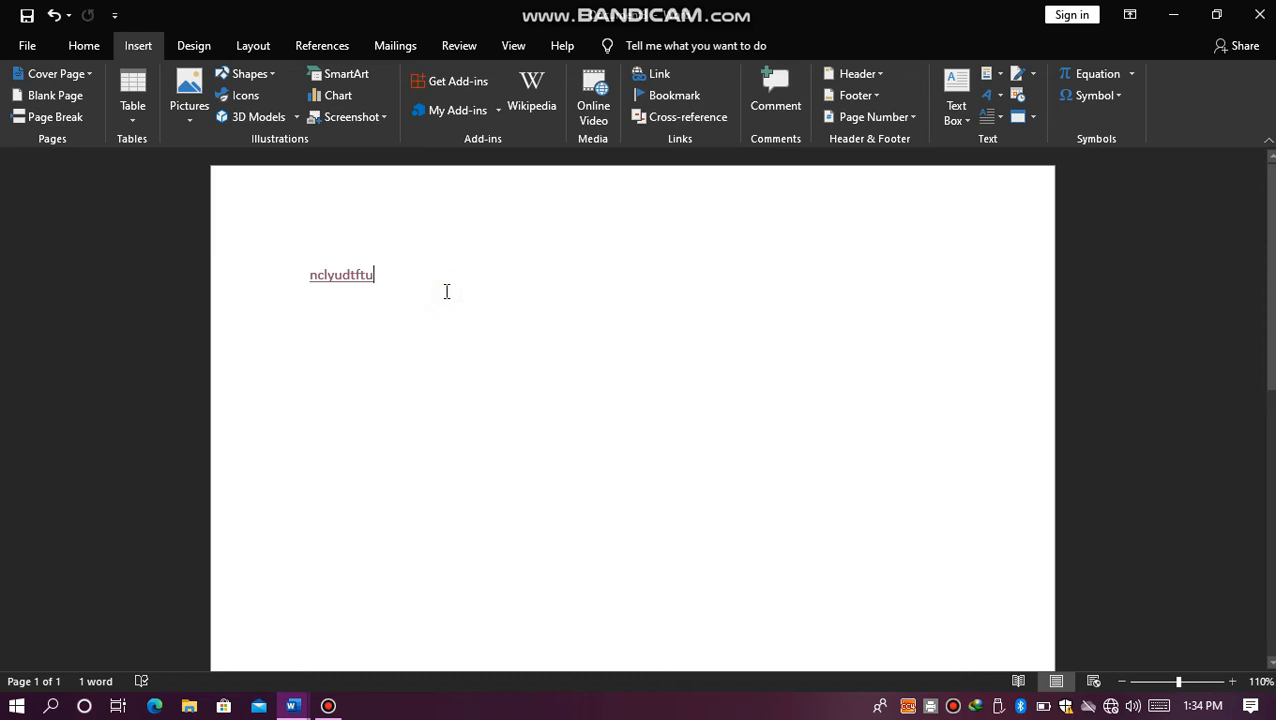
key("ctrl+a")
key("Delete")
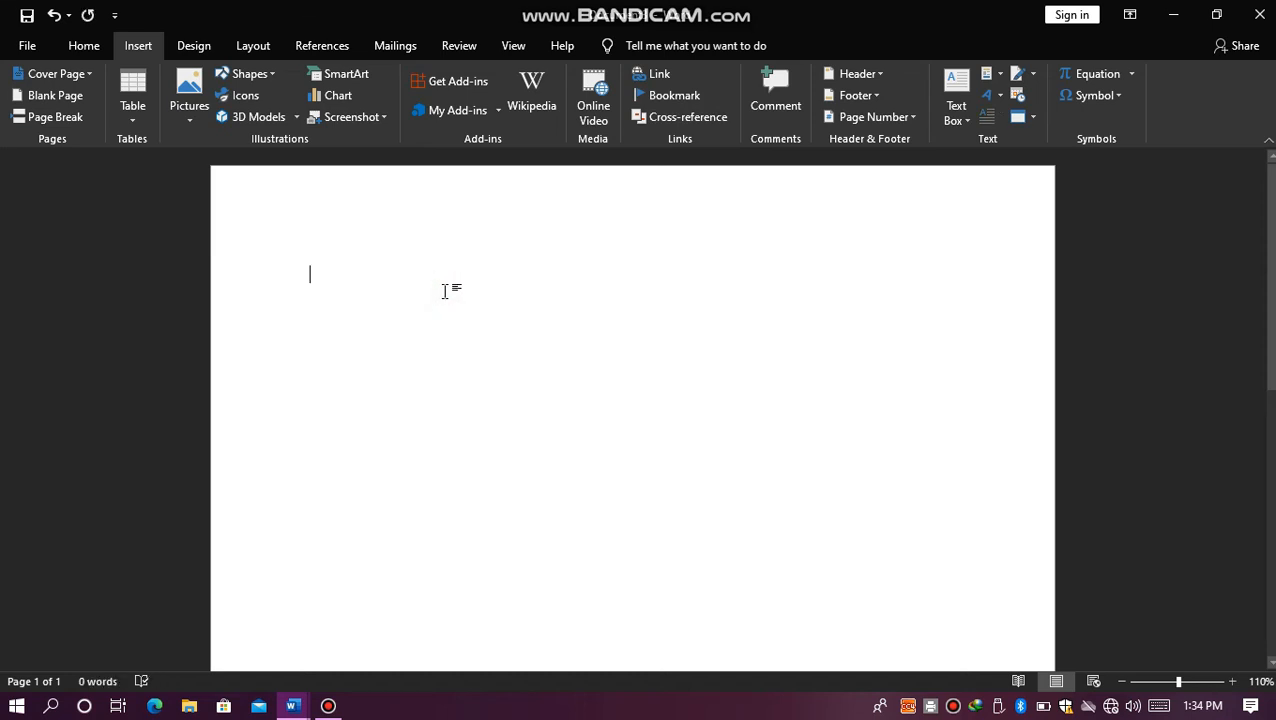
type("=rand()")
key("Return")
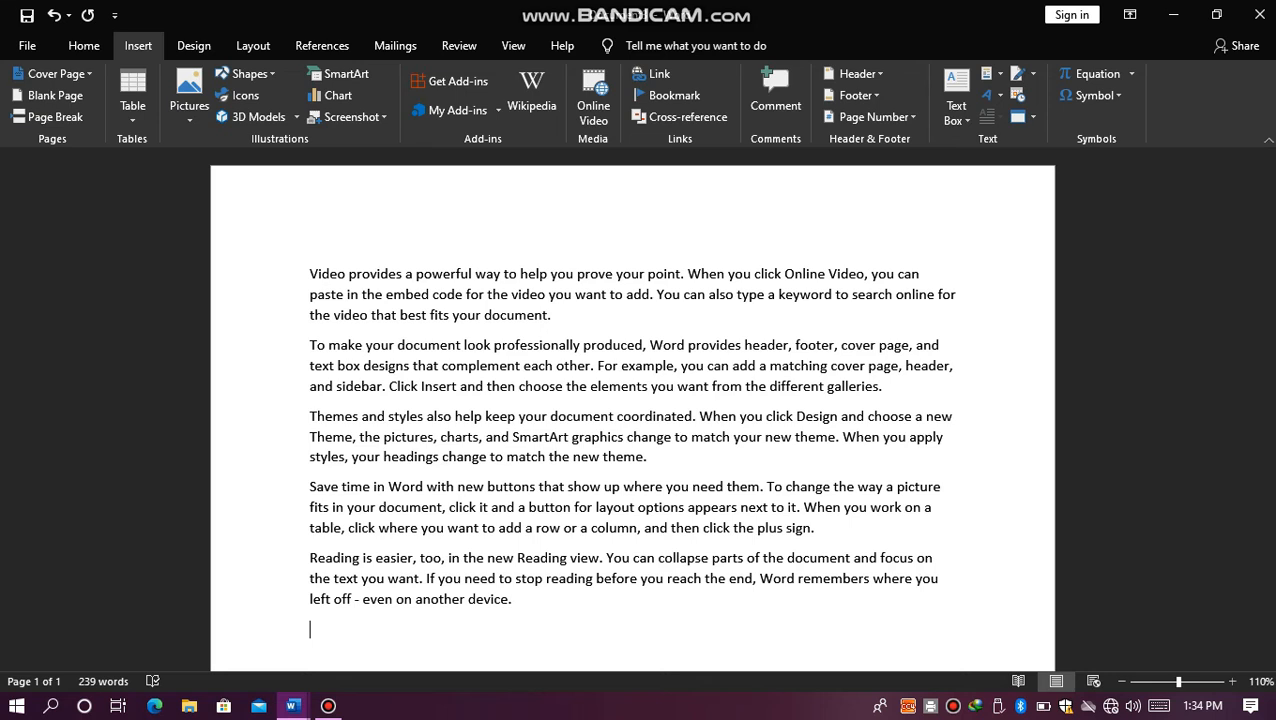
Step: Add a bookmark named "document" to the last word of the first paragraph
key("ctrl+a")
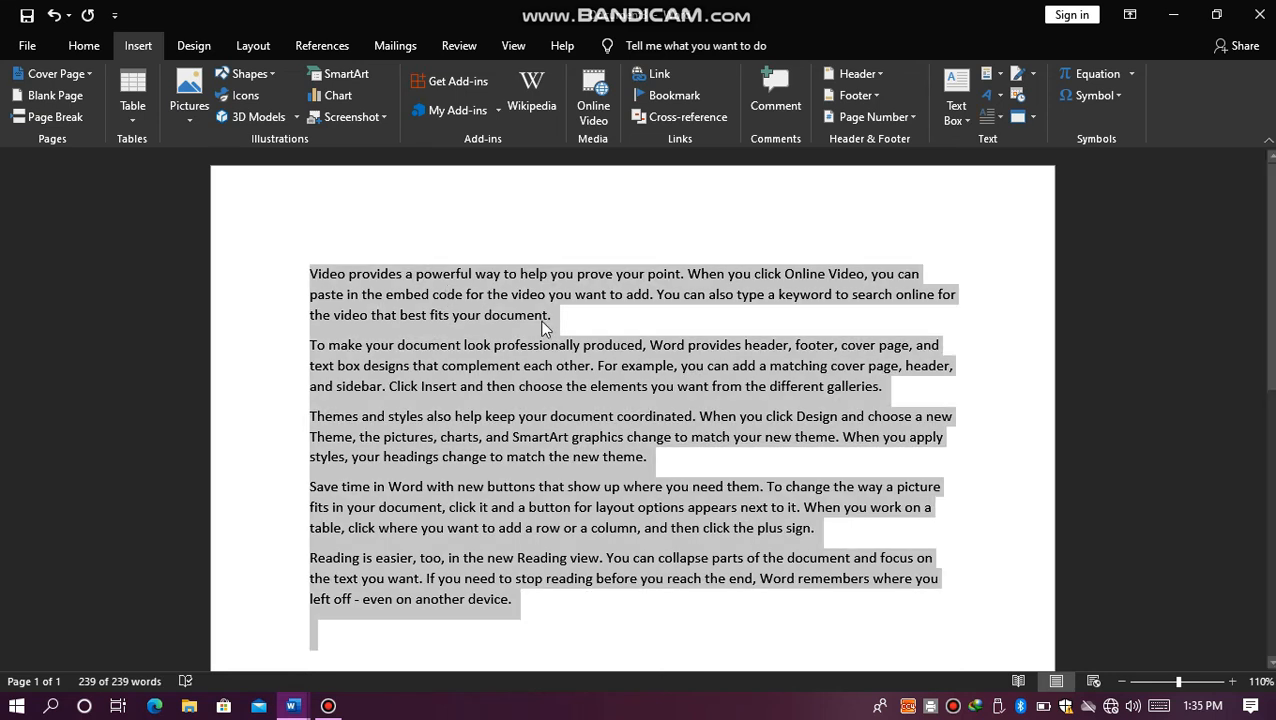
left_click(553, 317)
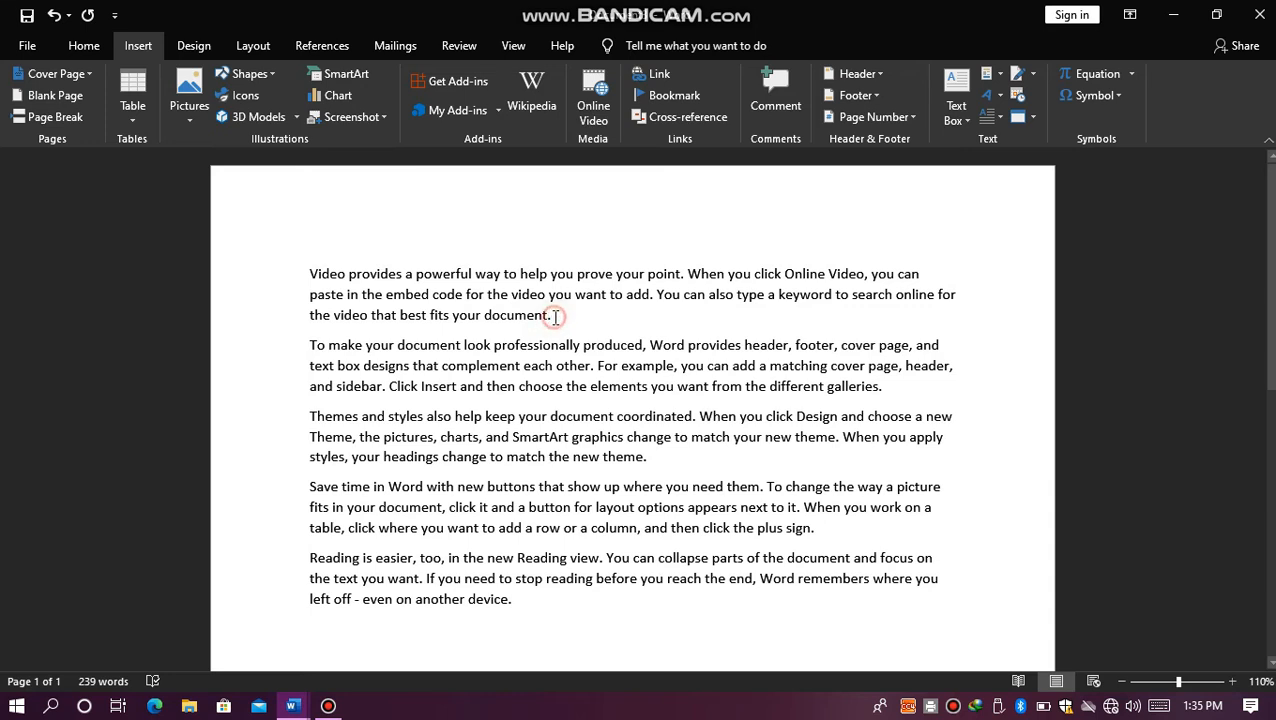
left_click_drag(554, 317, 504, 319)
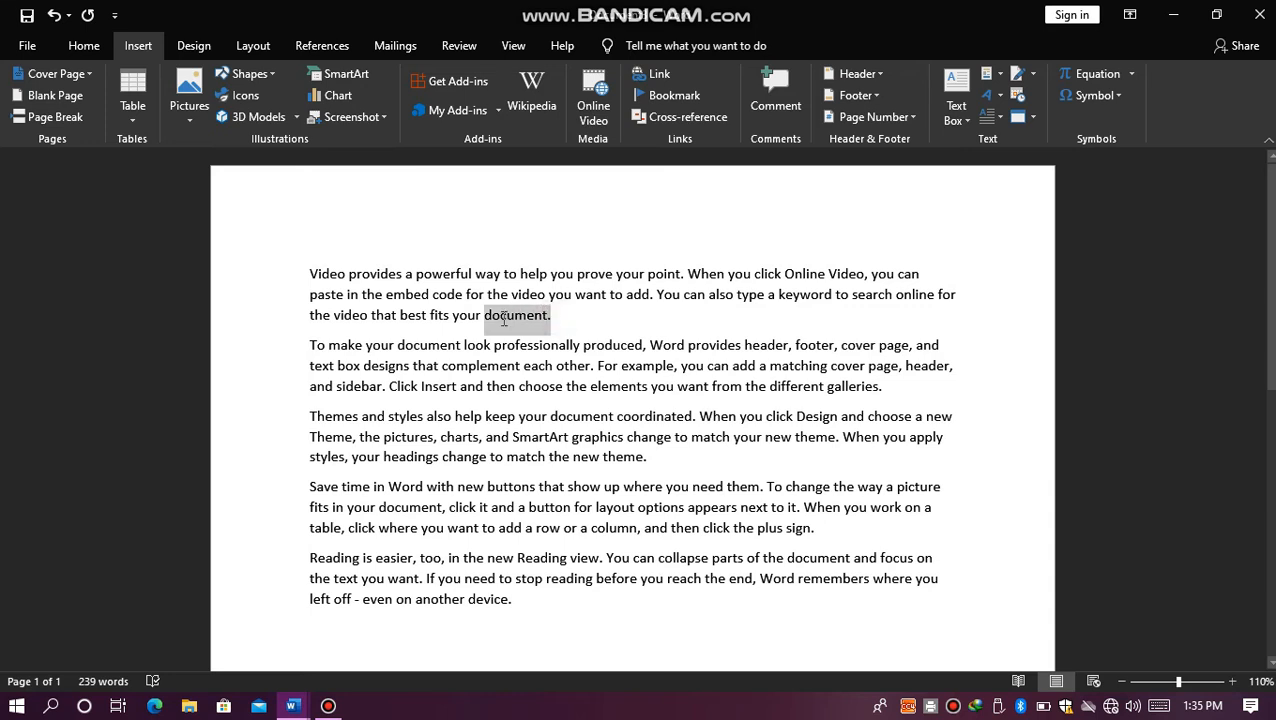
left_click(478, 207)
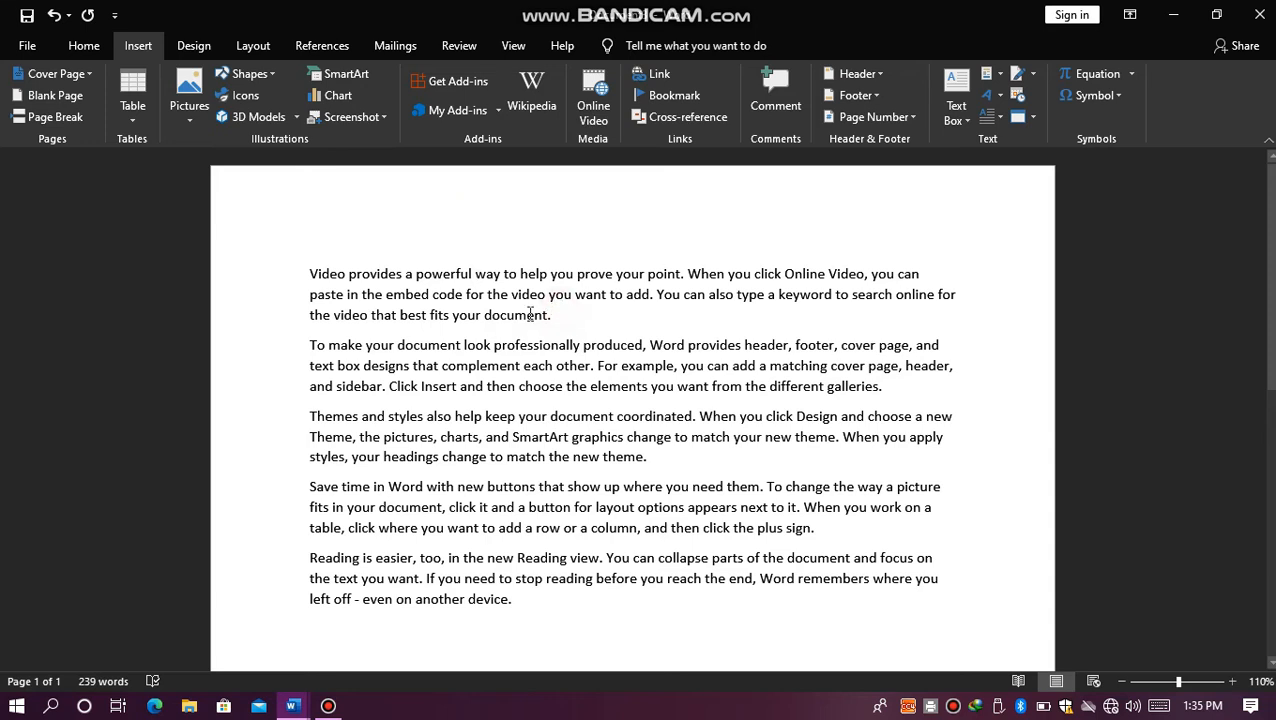
left_click_drag(553, 314, 518, 318)
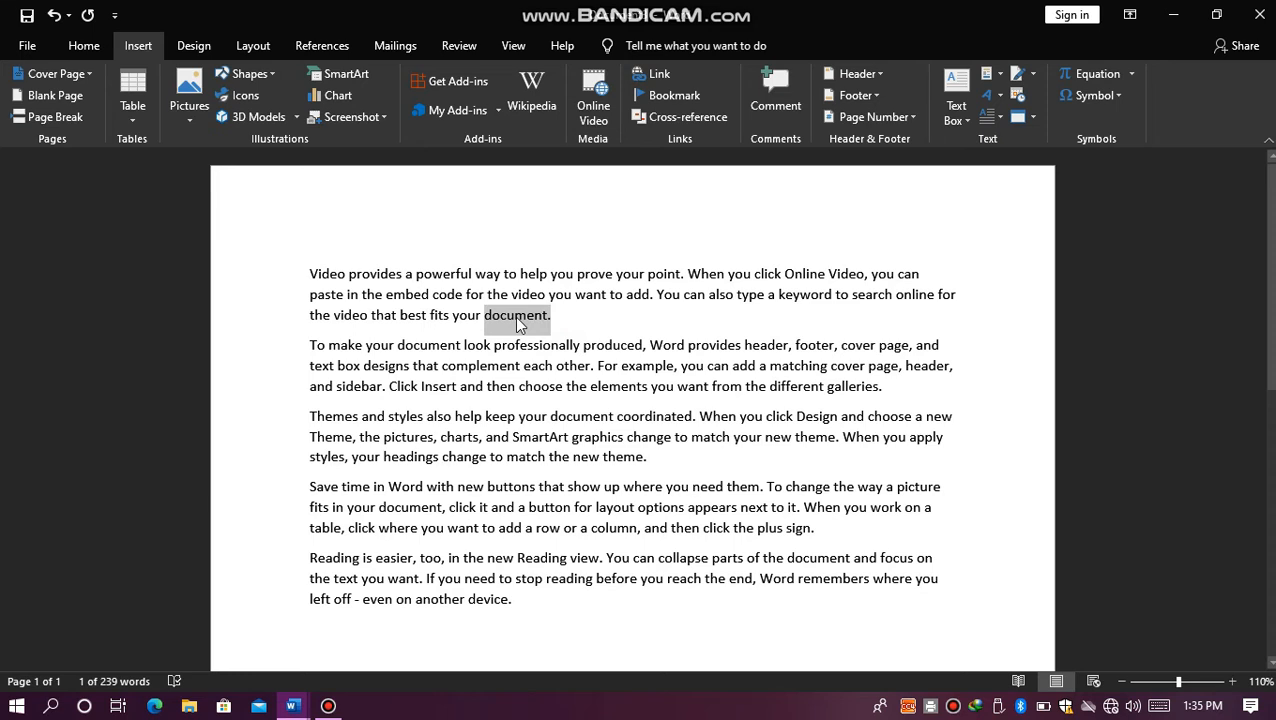
left_click(685, 96)
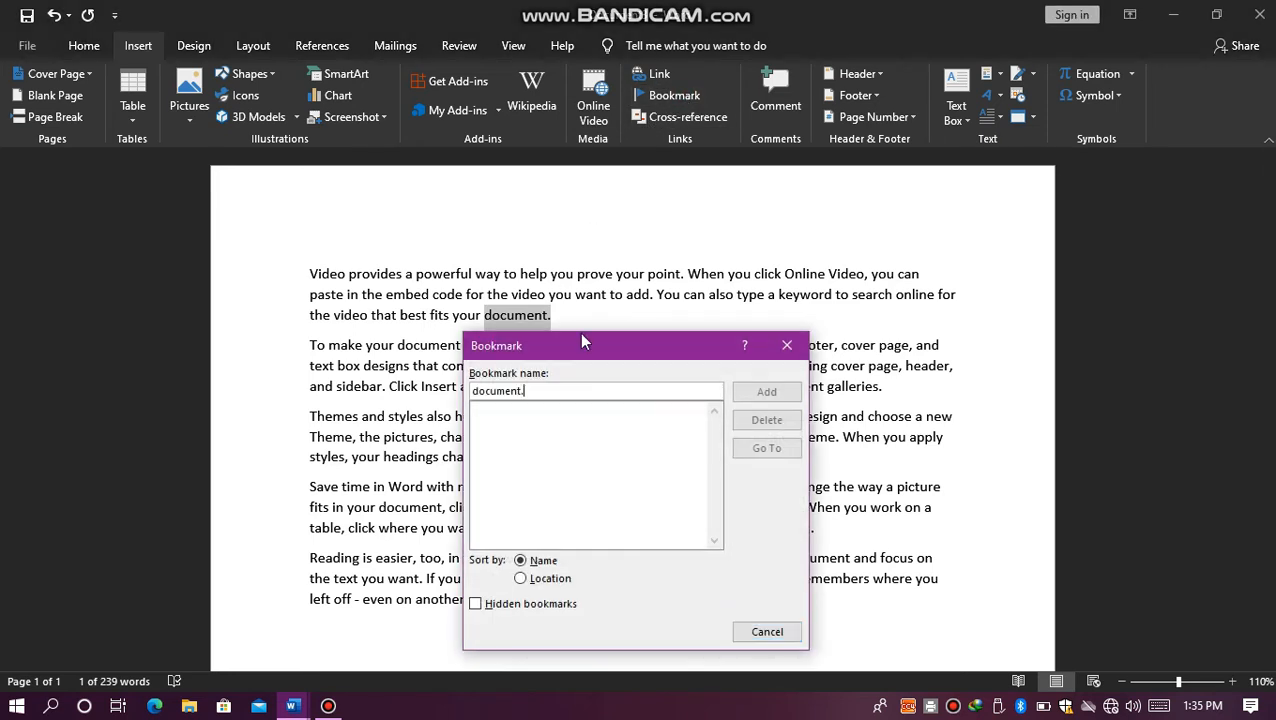
key("BackSpace")
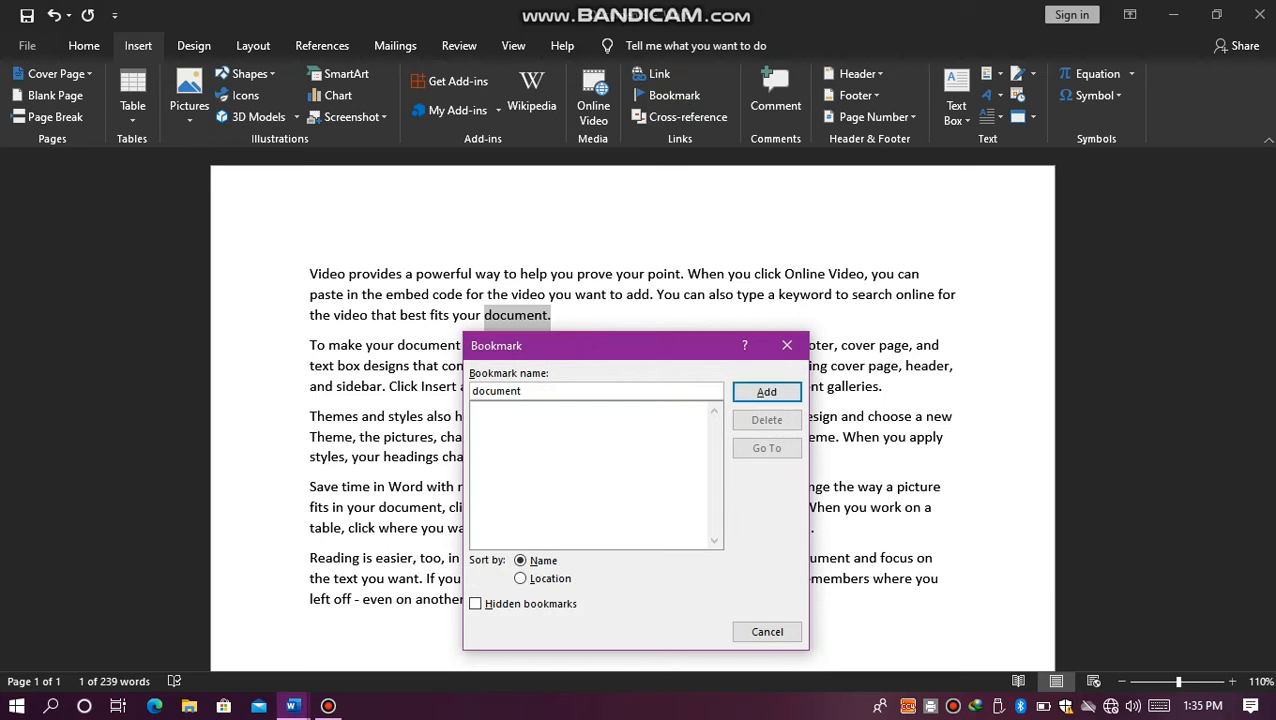
left_click(740, 392)
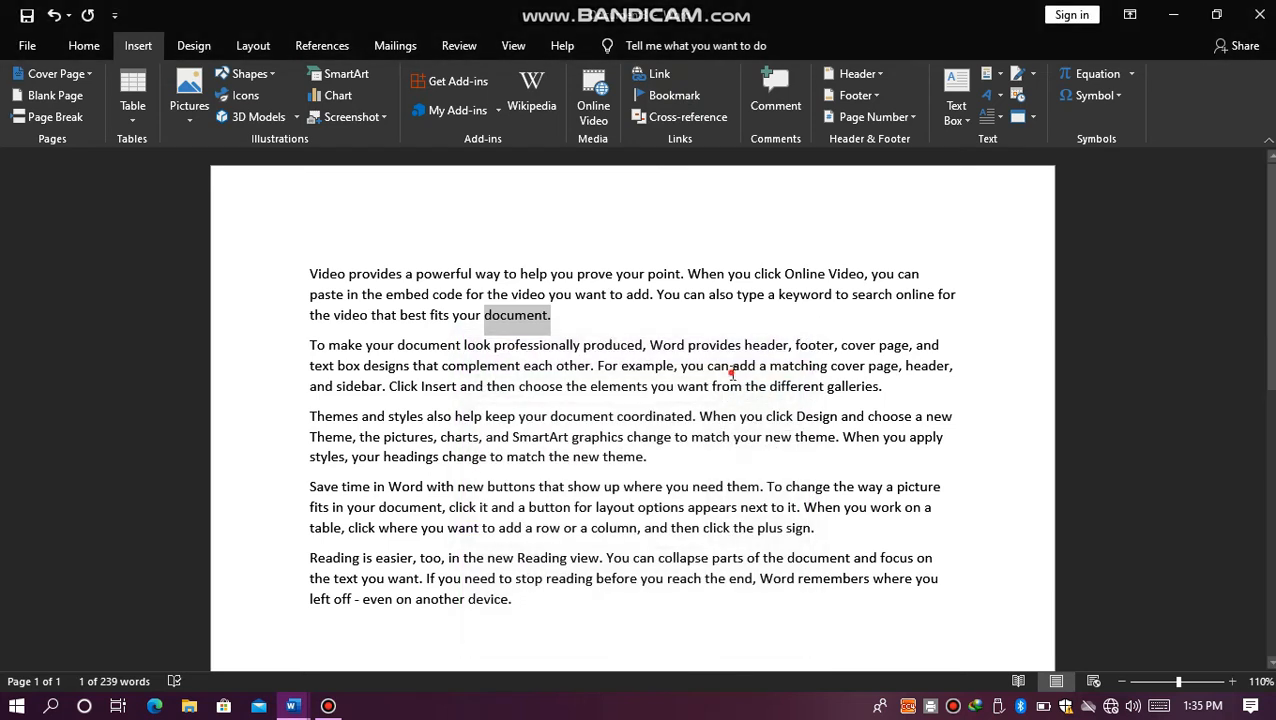
Step: Place the cursor in the second paragraph, go to the "document" bookmark and clear the selection
left_click(718, 375)
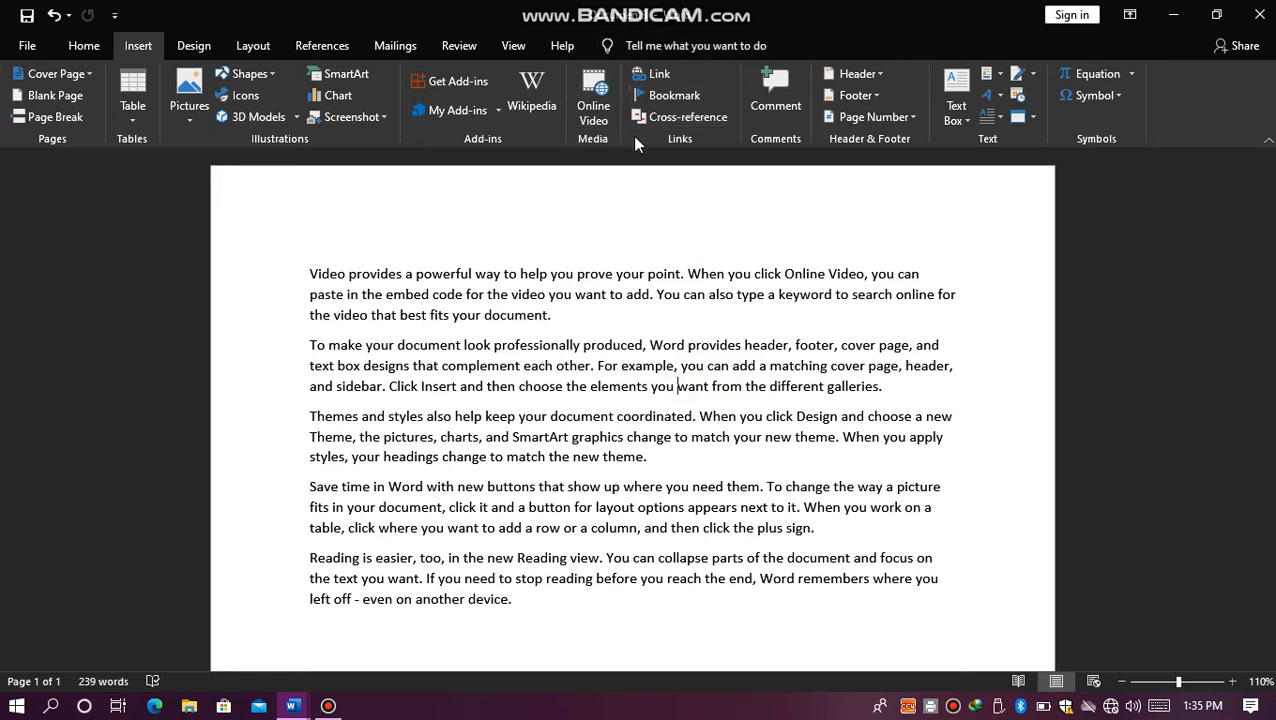
left_click(660, 96)
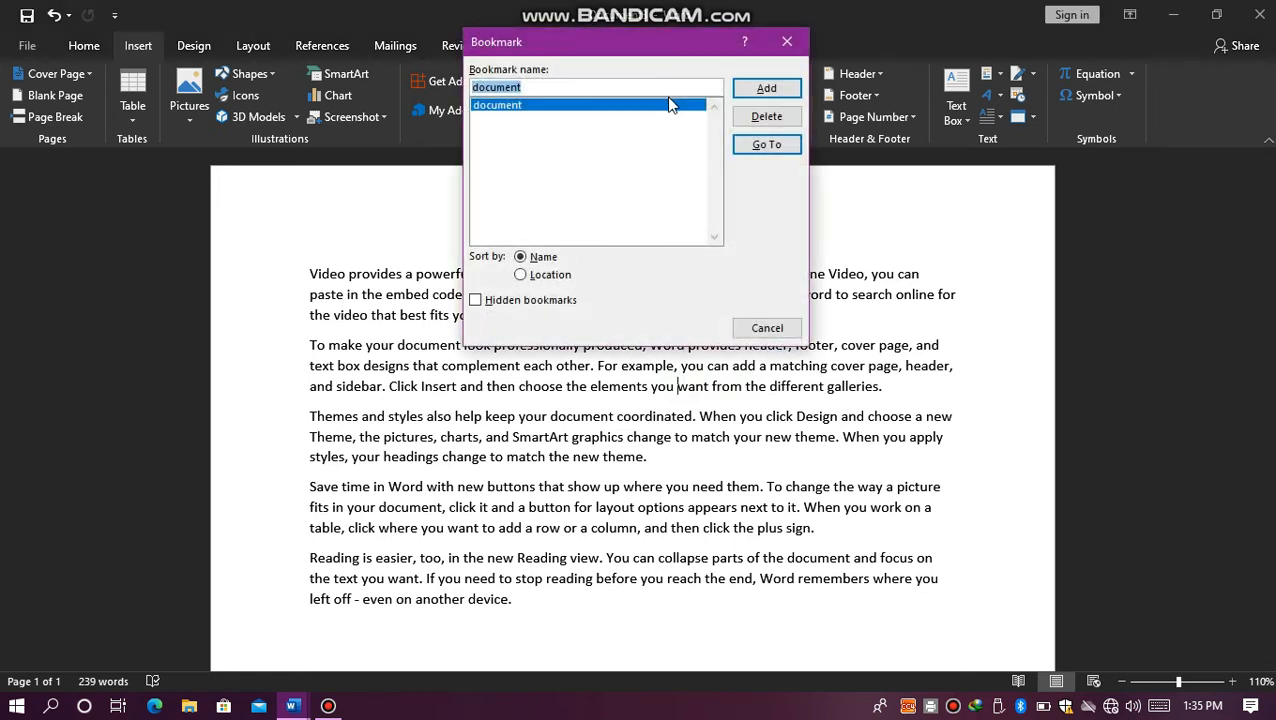
left_click(752, 145)
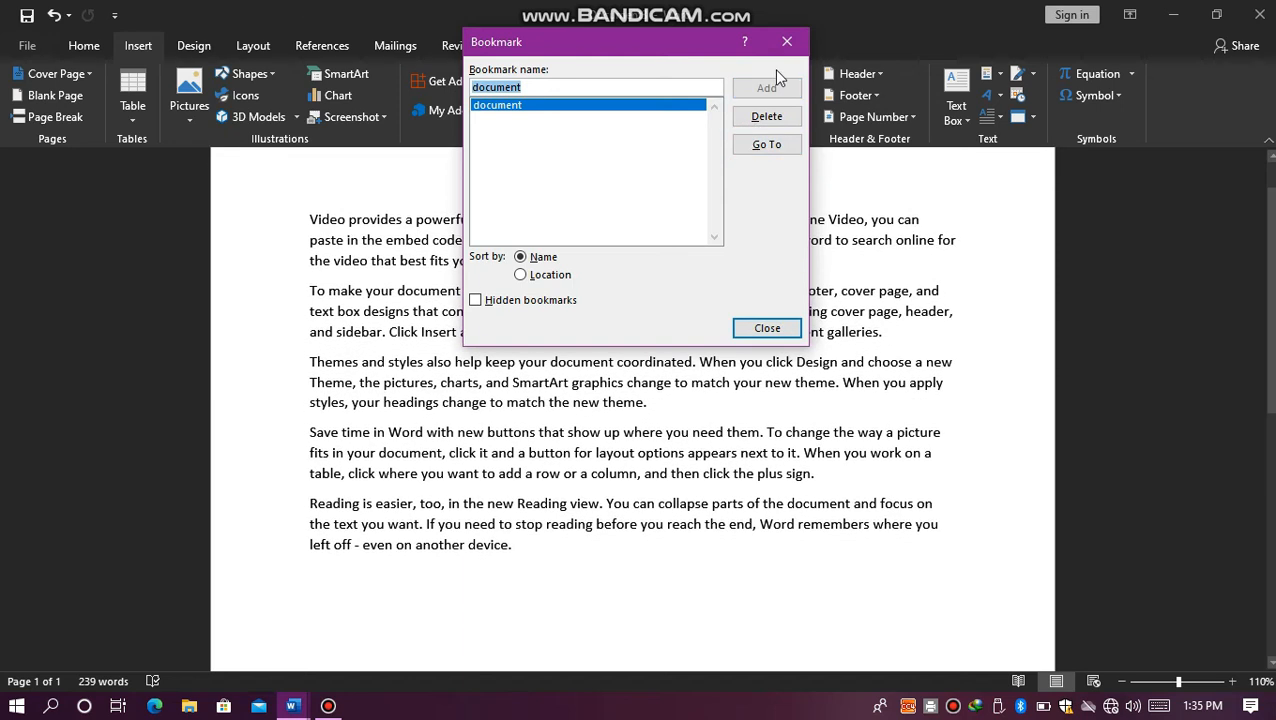
left_click(787, 41)
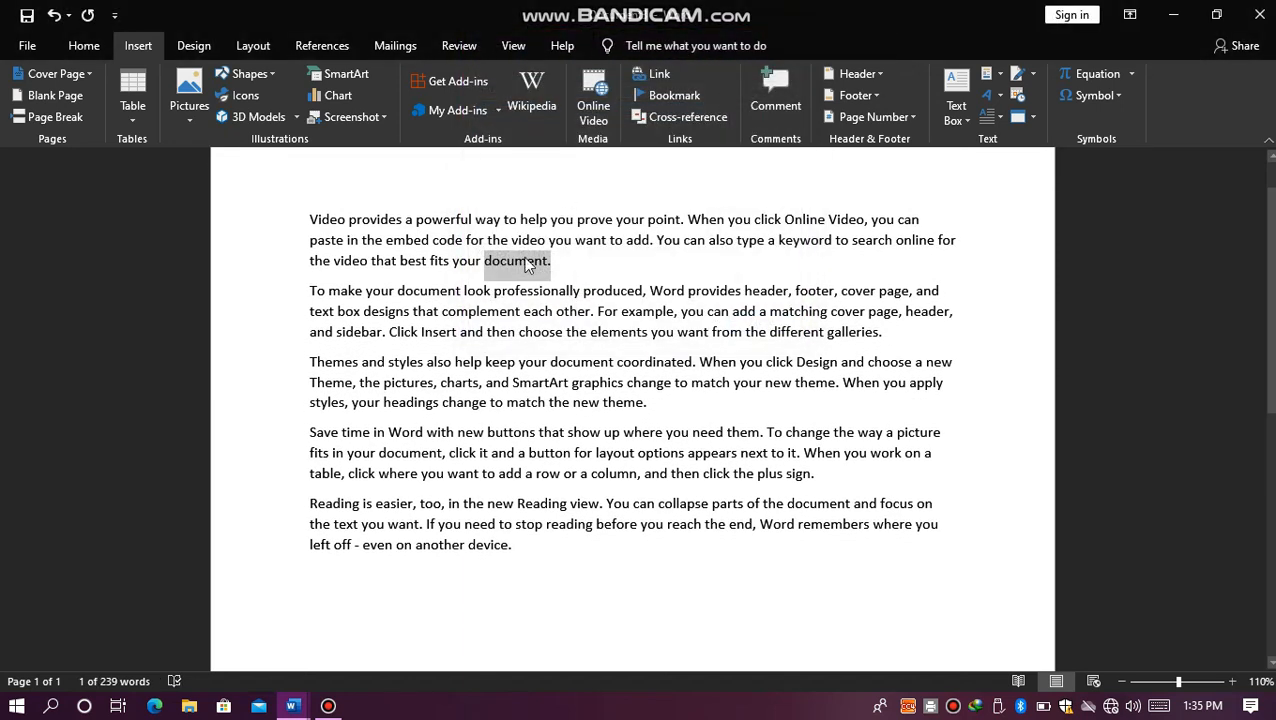
left_click(578, 262)
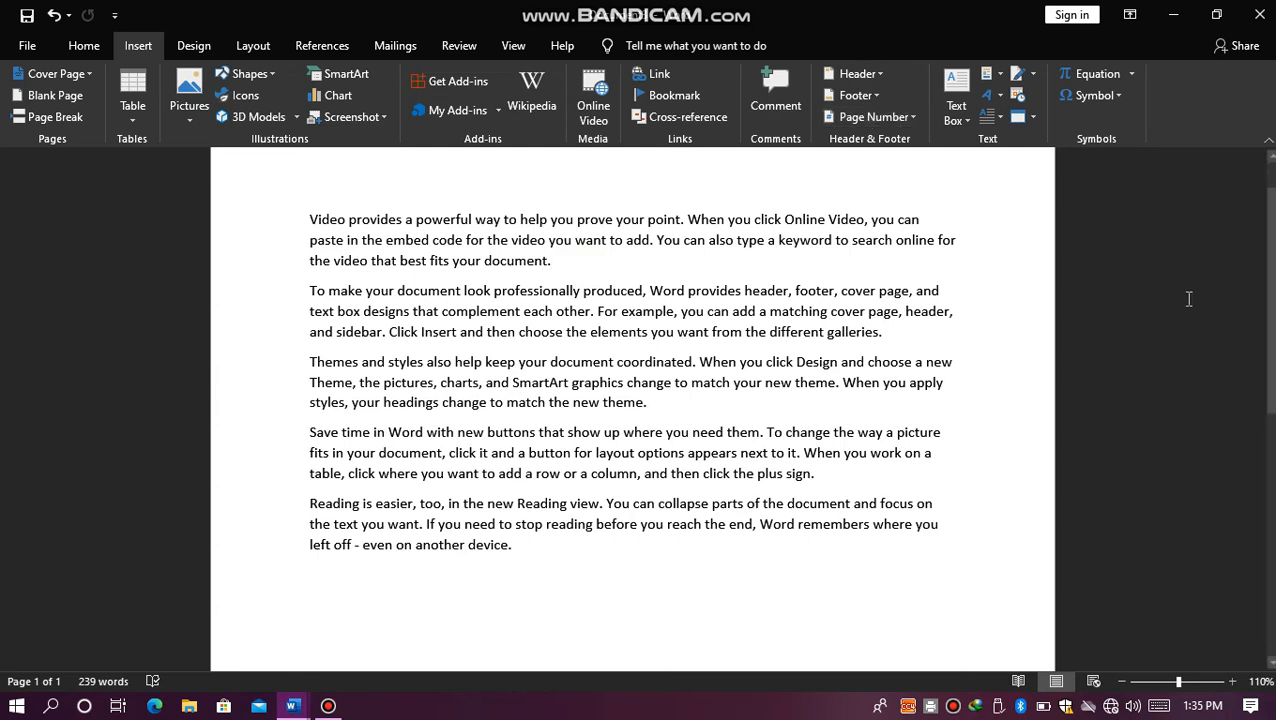
Step: Copy all the sample paragraphs and paste them repeatedly at the end to extend the document to three pages
scroll(1266, 330, "up", 1)
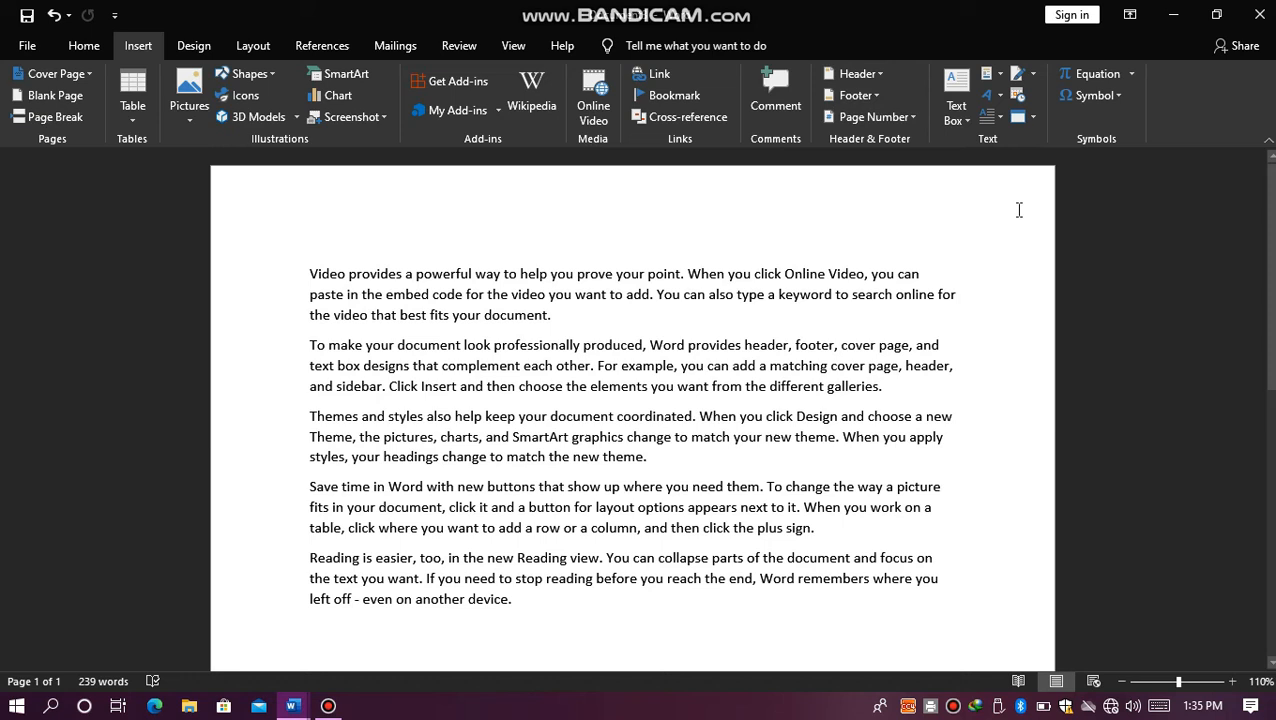
scroll(1262, 390, "down", 3)
left_click_drag(1262, 390, 1235, 130)
key("ctrl+a")
key("ctrl+c")
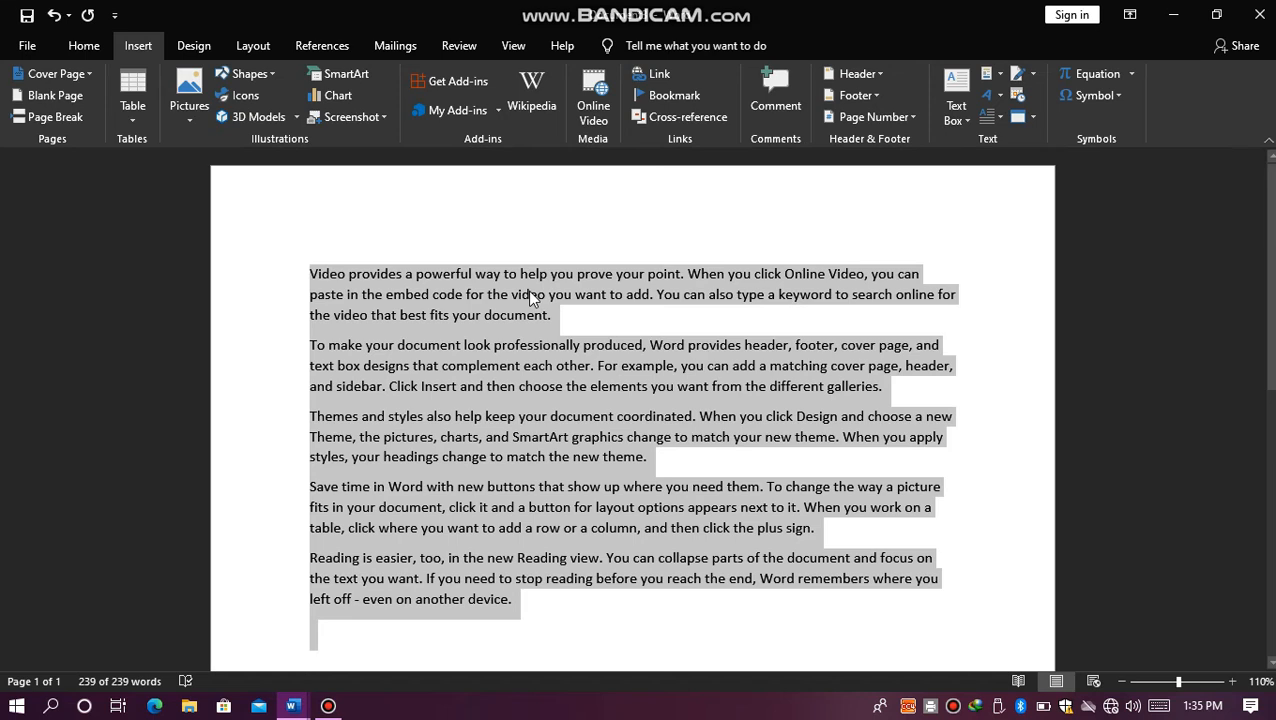
left_click(555, 605)
key("ctrl+v")
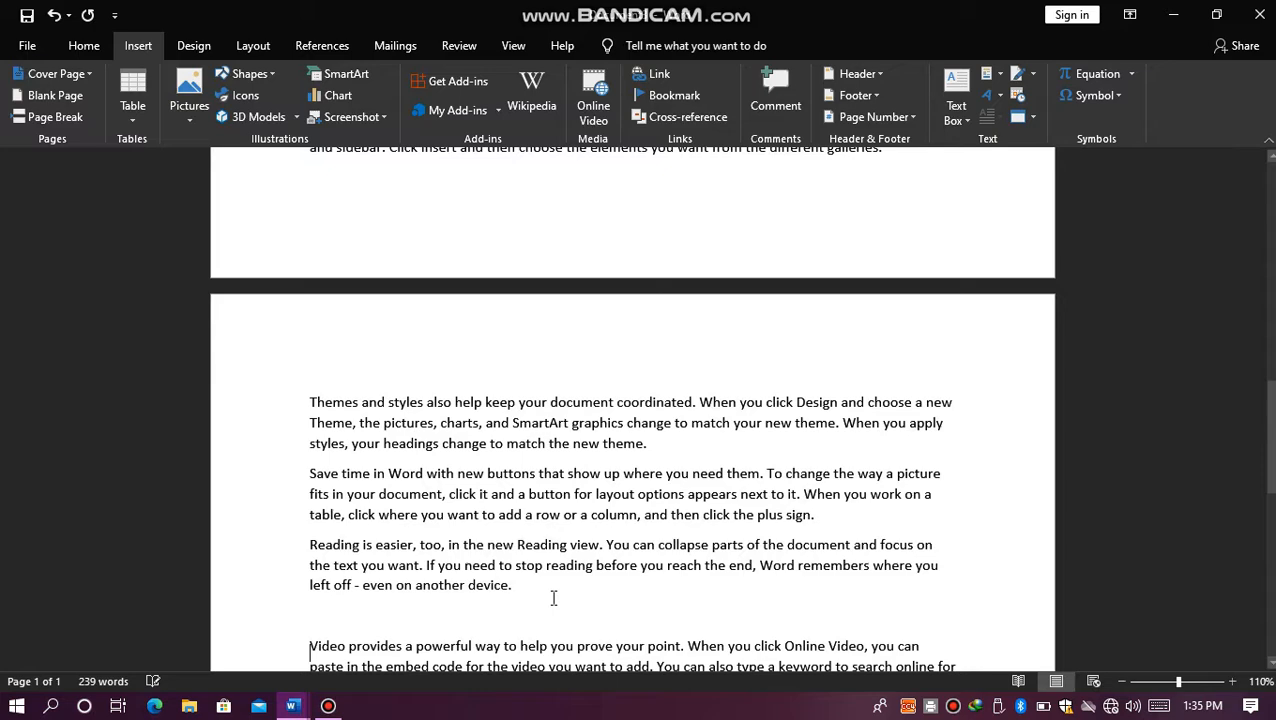
left_click_drag(1272, 535, 1213, 89)
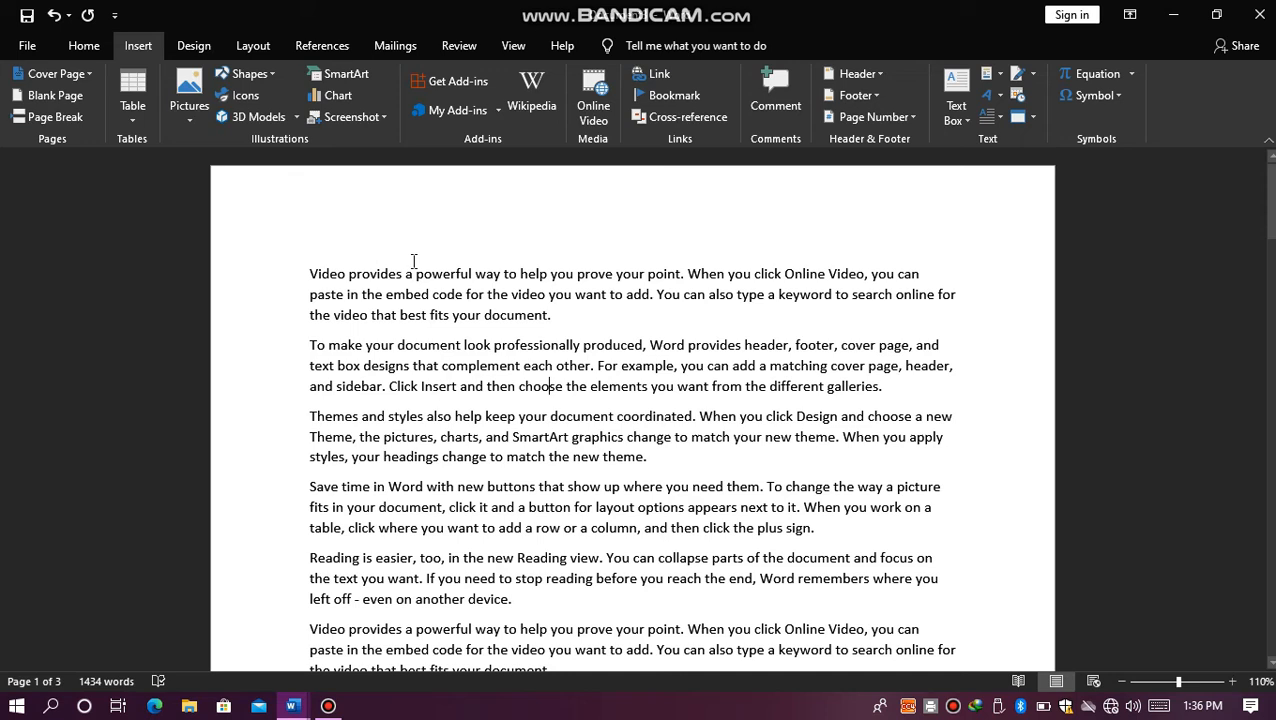
Step: Insert an empty line above the first paragraph and place the cursor there
left_click(358, 234)
left_click(311, 272)
key("Return")
left_click(340, 265)
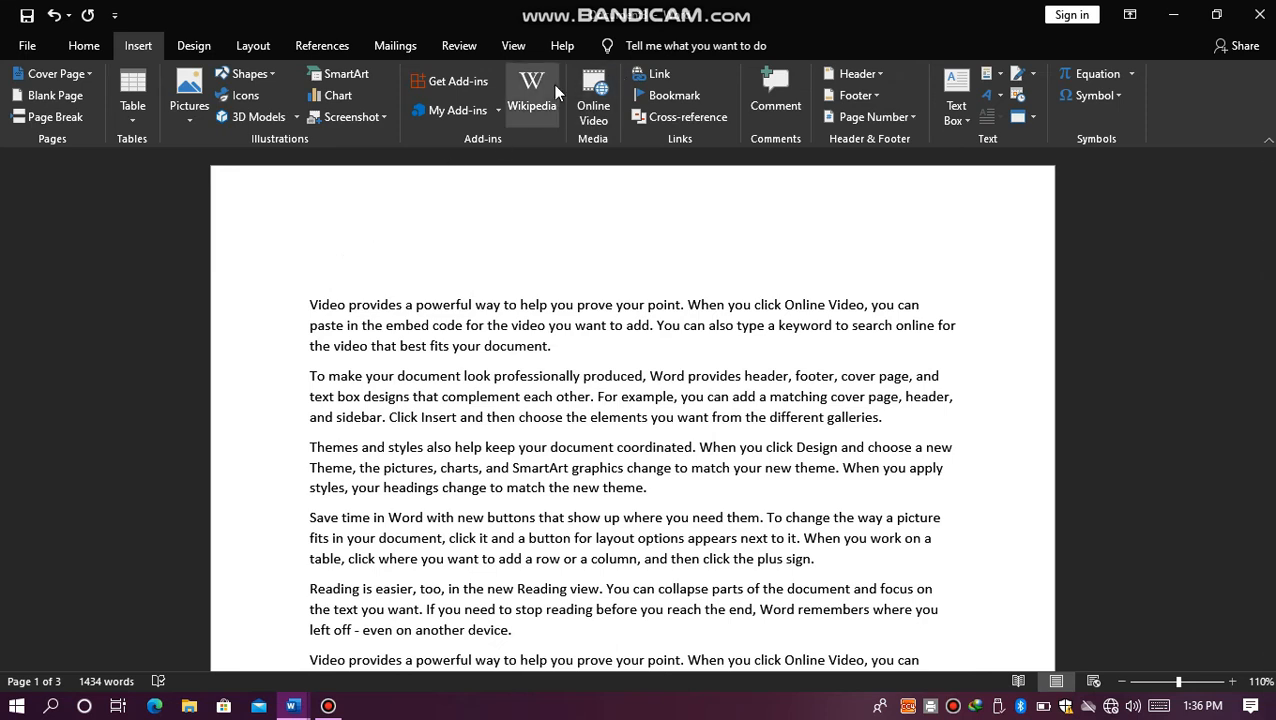
Step: Add the built-in Austin header and set its document title to "Nano Computer"
left_click(873, 75)
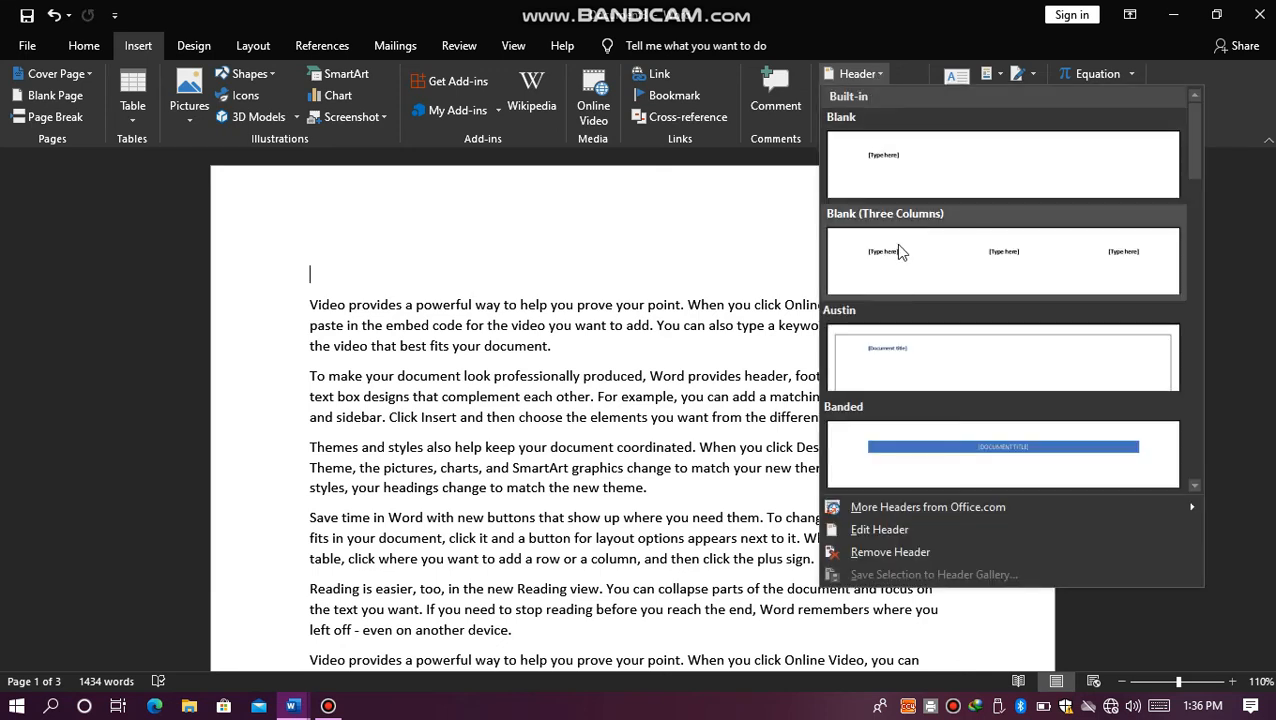
left_click(906, 356)
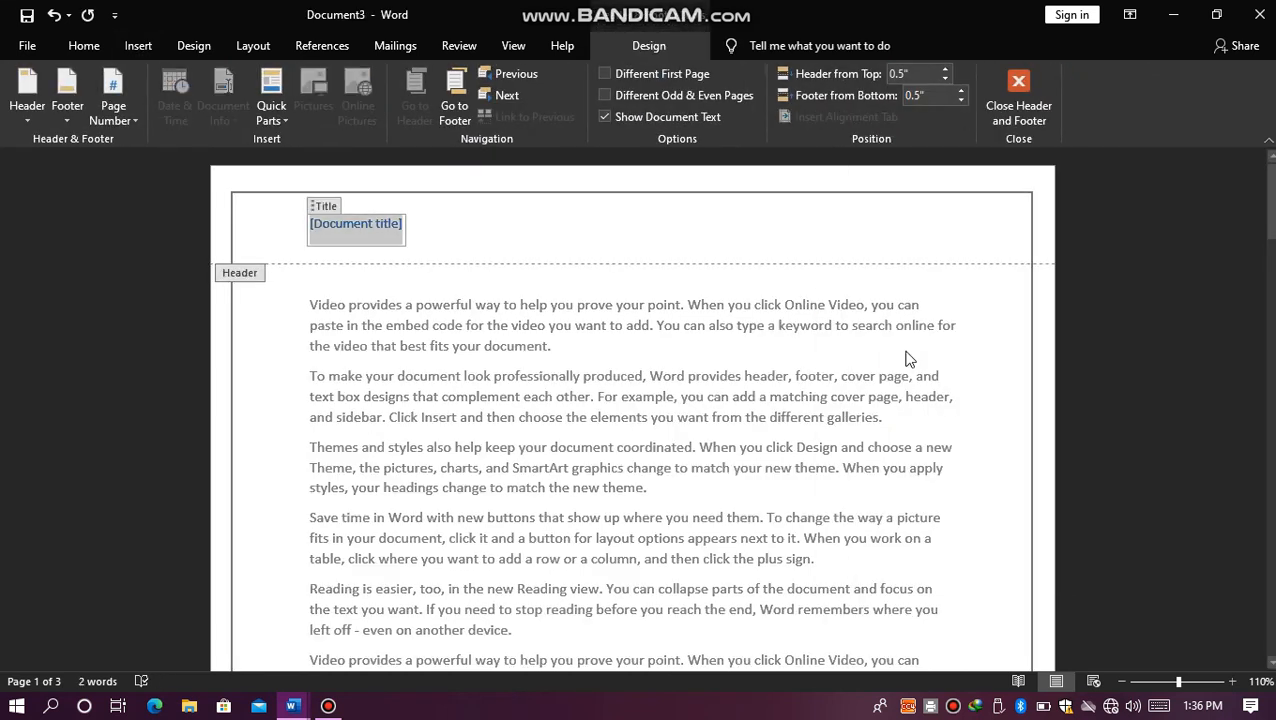
type("N")
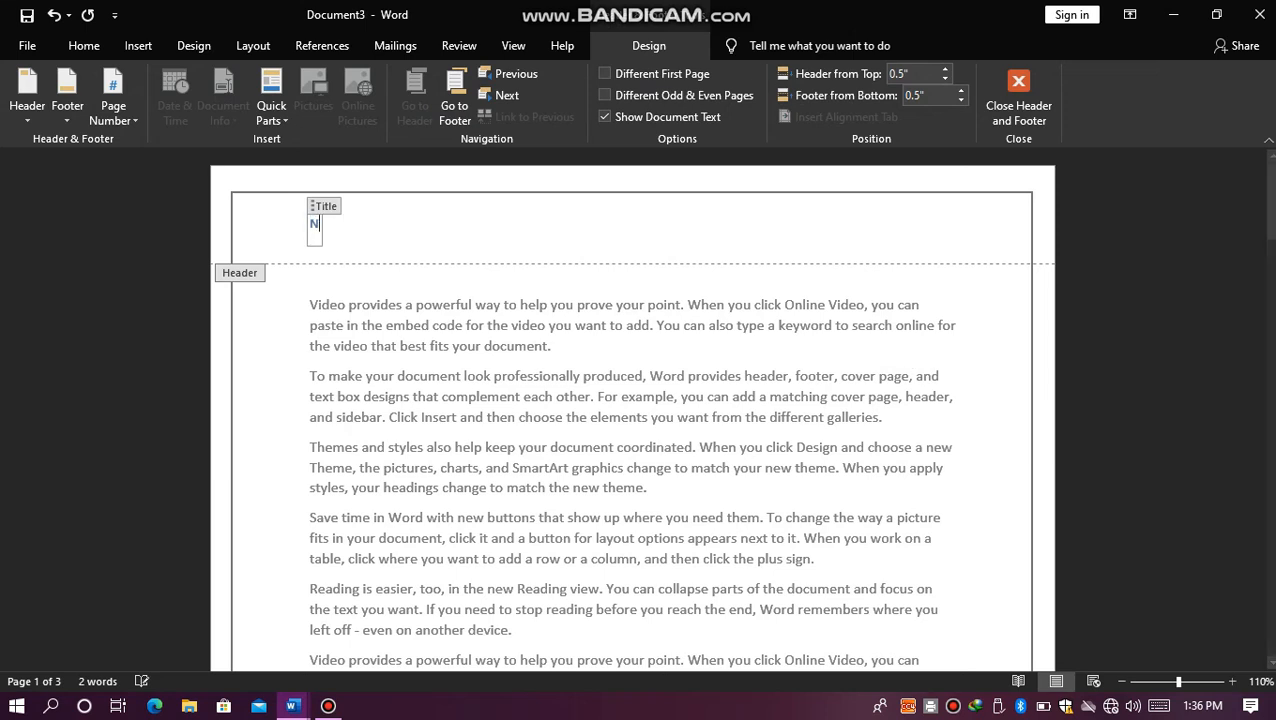
type("ano C")
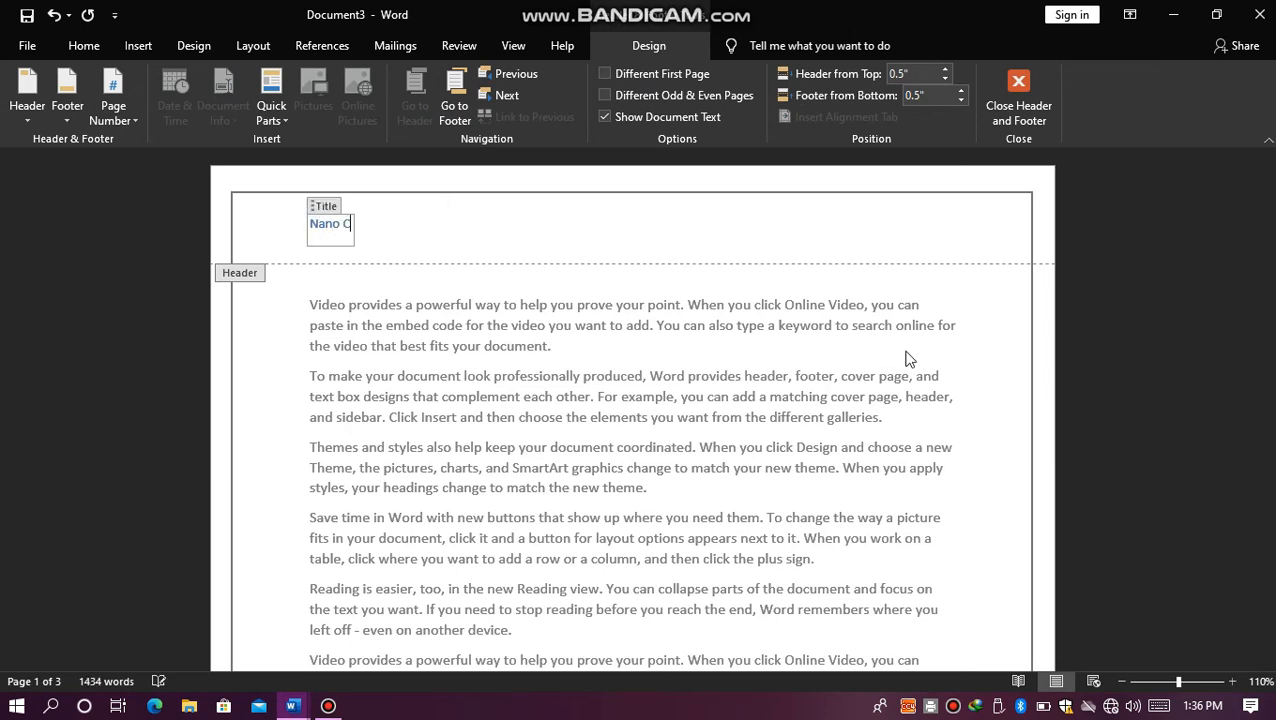
type("omputer")
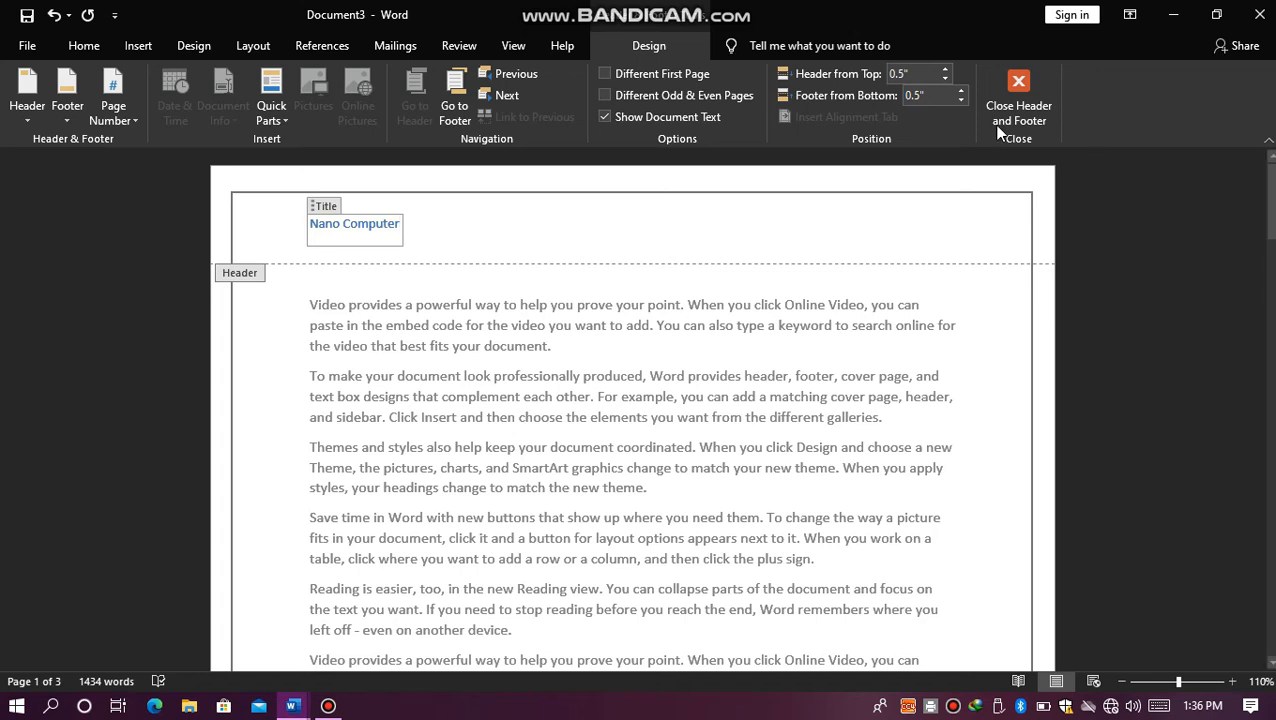
Step: Center the "Nano Computer" header title, enlarge its font to 18 pt and close header editing
left_click(77, 52)
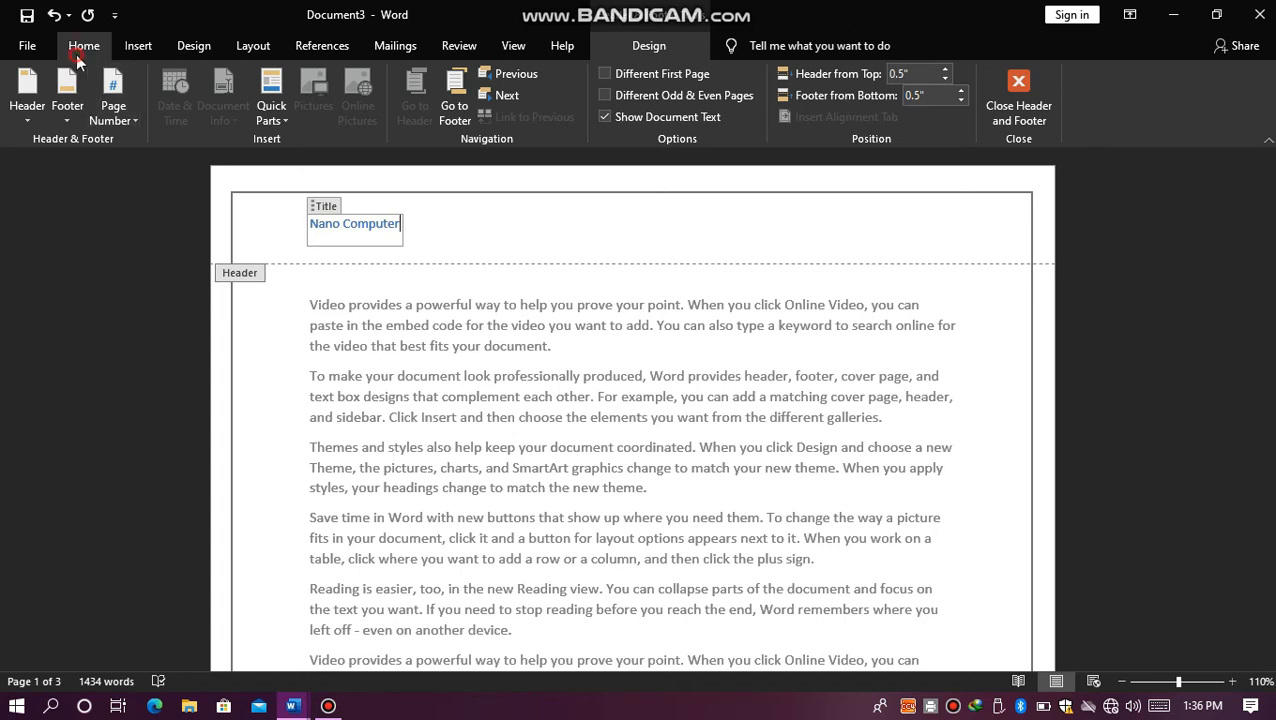
left_click(446, 112)
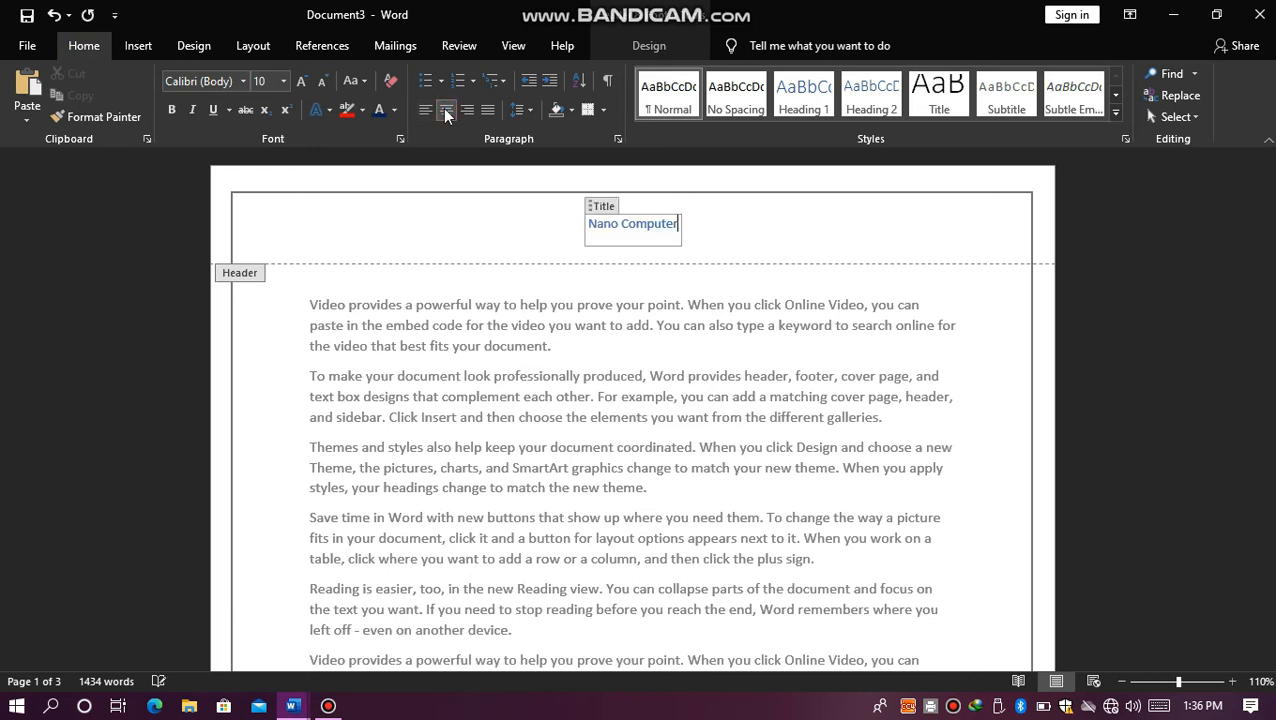
left_click(301, 84)
left_click(301, 84)
left_click(301, 84)
left_click(301, 84)
left_click(301, 84)
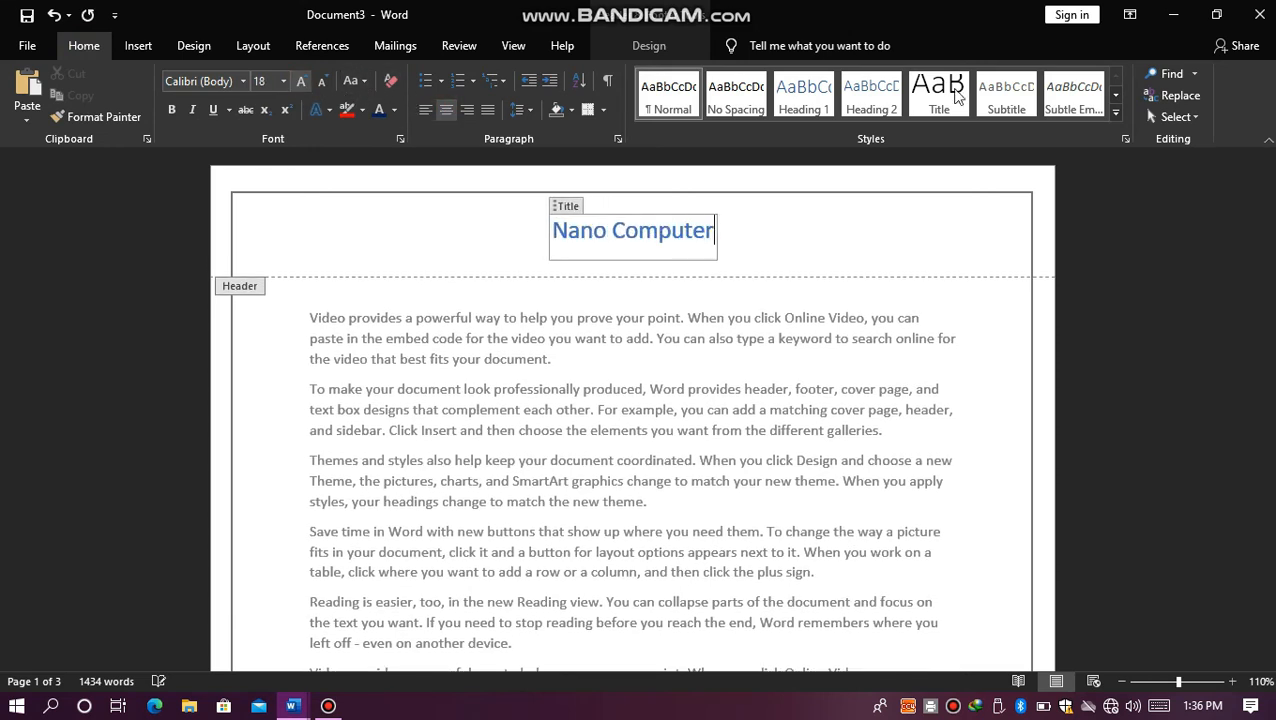
left_click(667, 45)
left_click(996, 80)
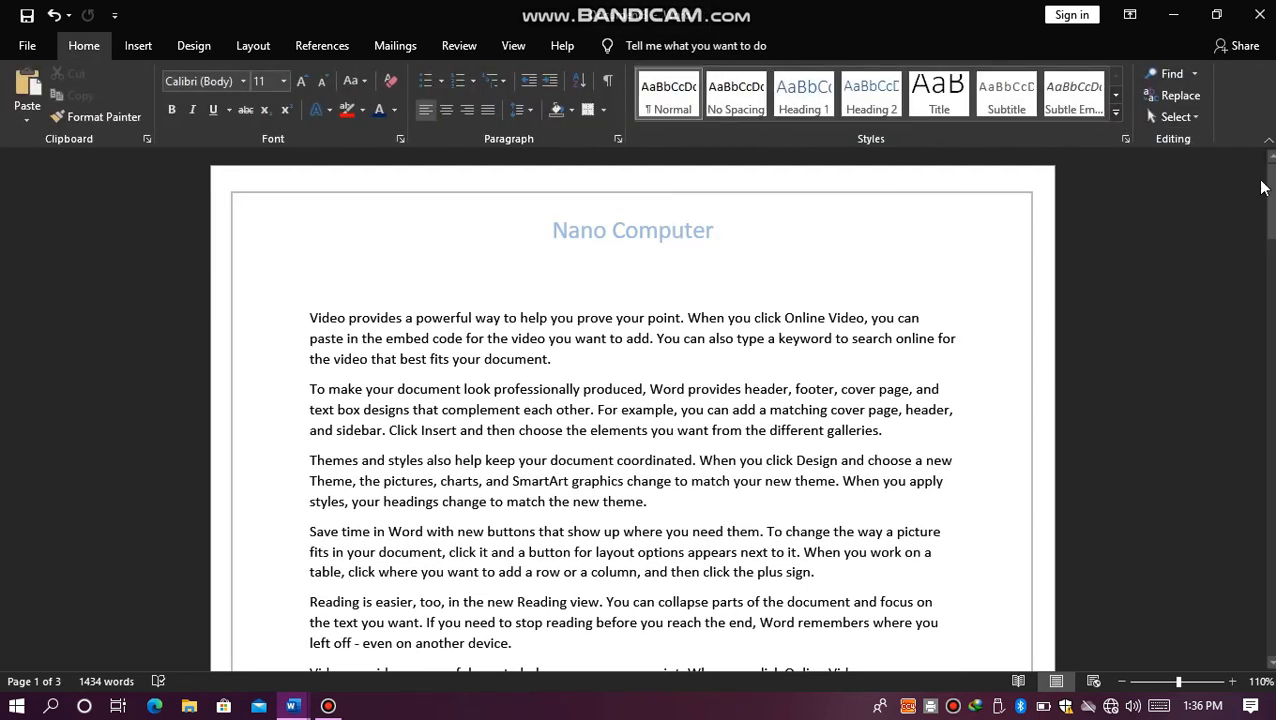
left_click_drag(1266, 185, 1264, 155)
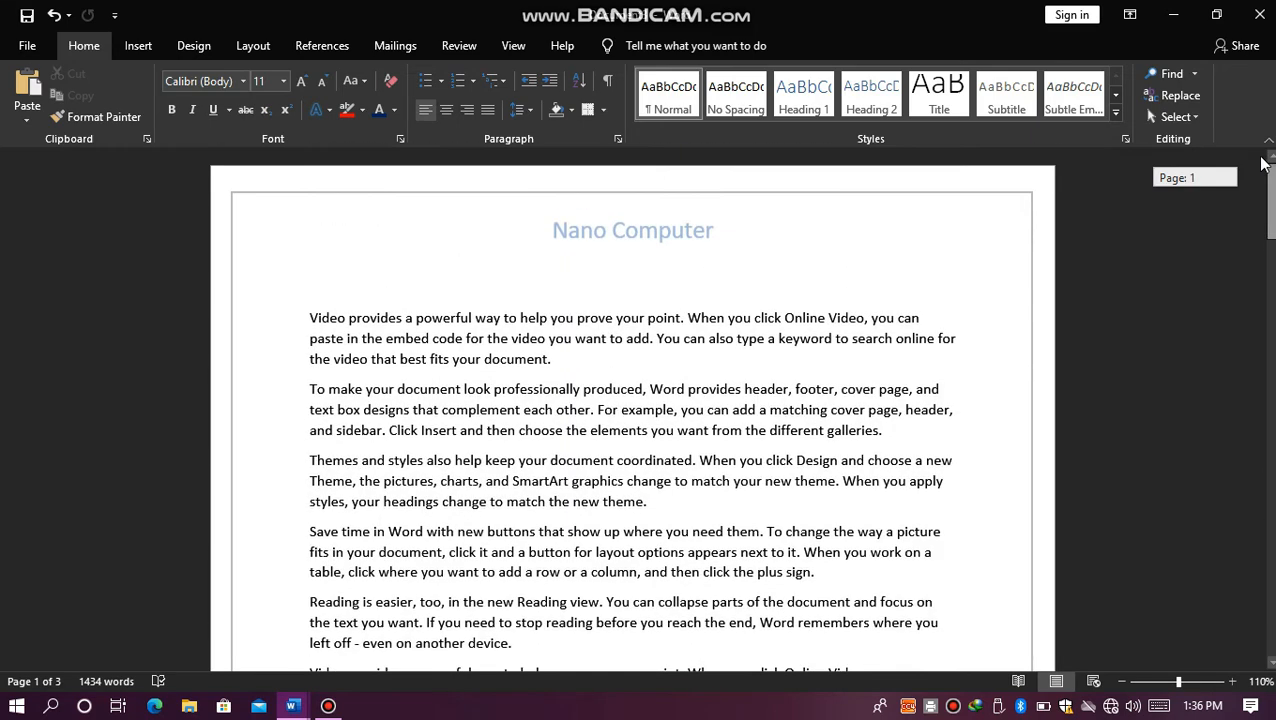
Step: Insert the Plain Number 2 page number at the top of the pages and close header editing
left_click(140, 45)
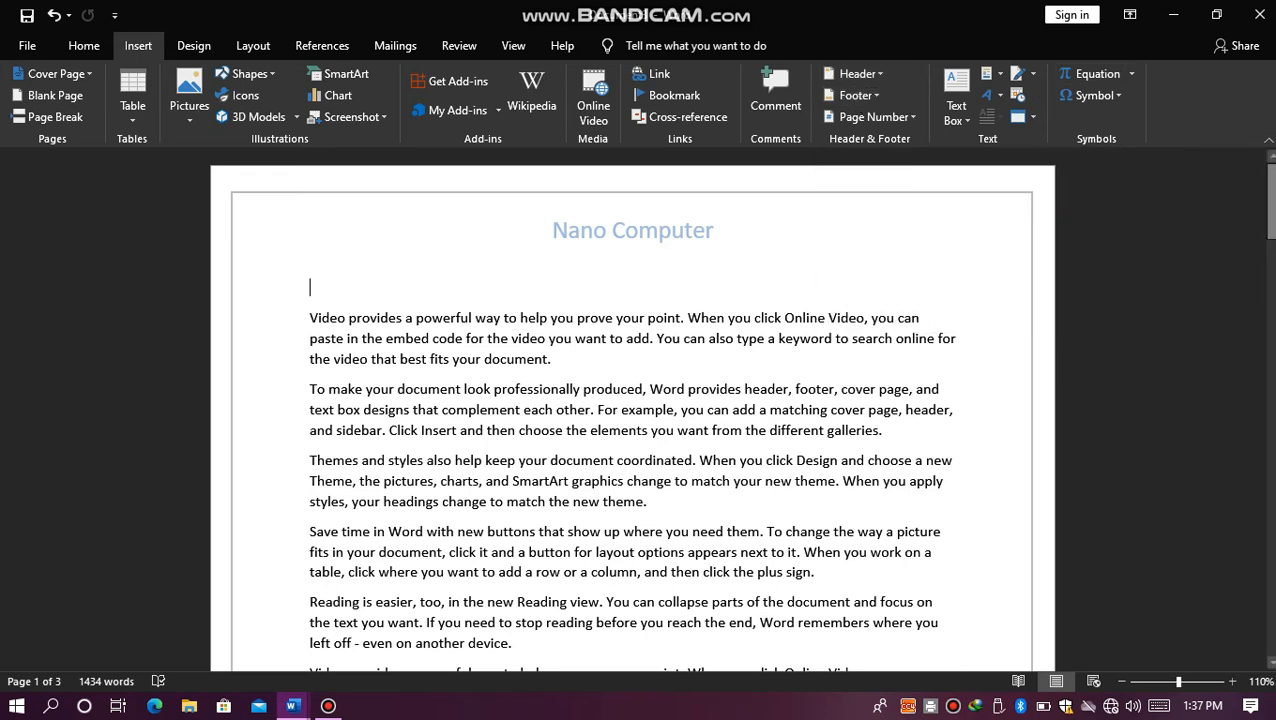
left_click_drag(1270, 193, 1270, 316)
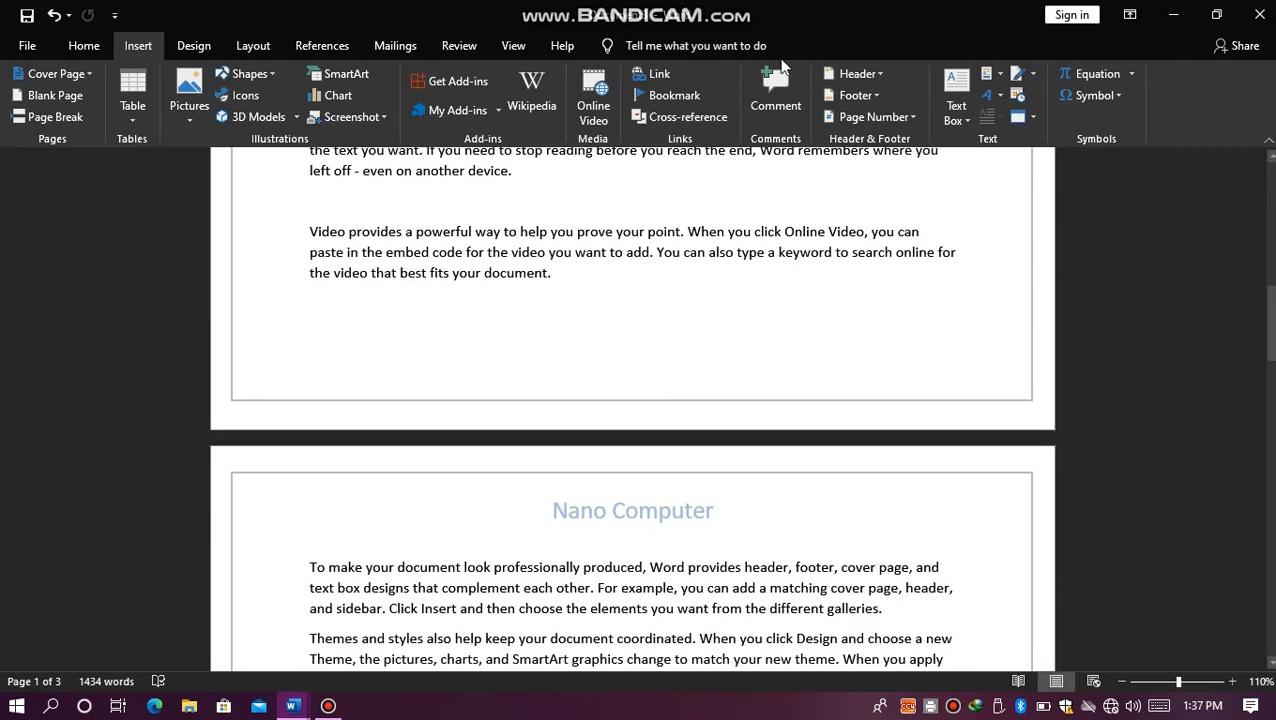
left_click(879, 116)
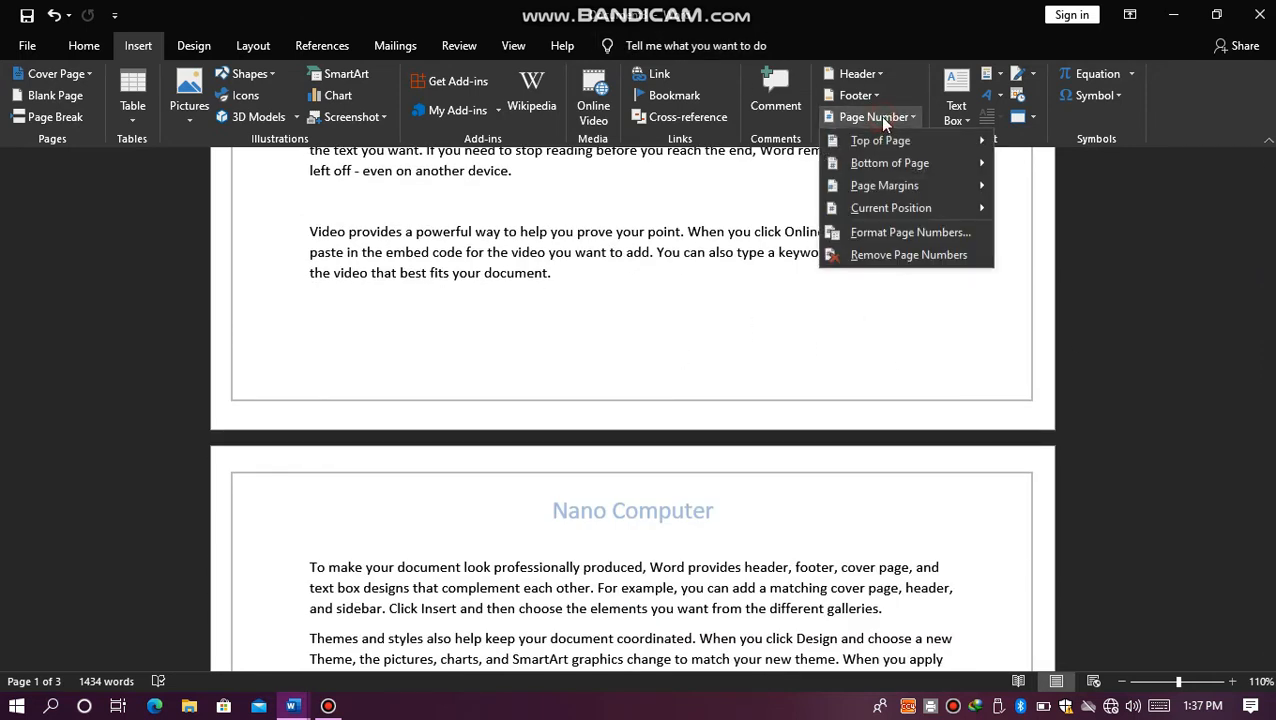
mouse_move(893, 142)
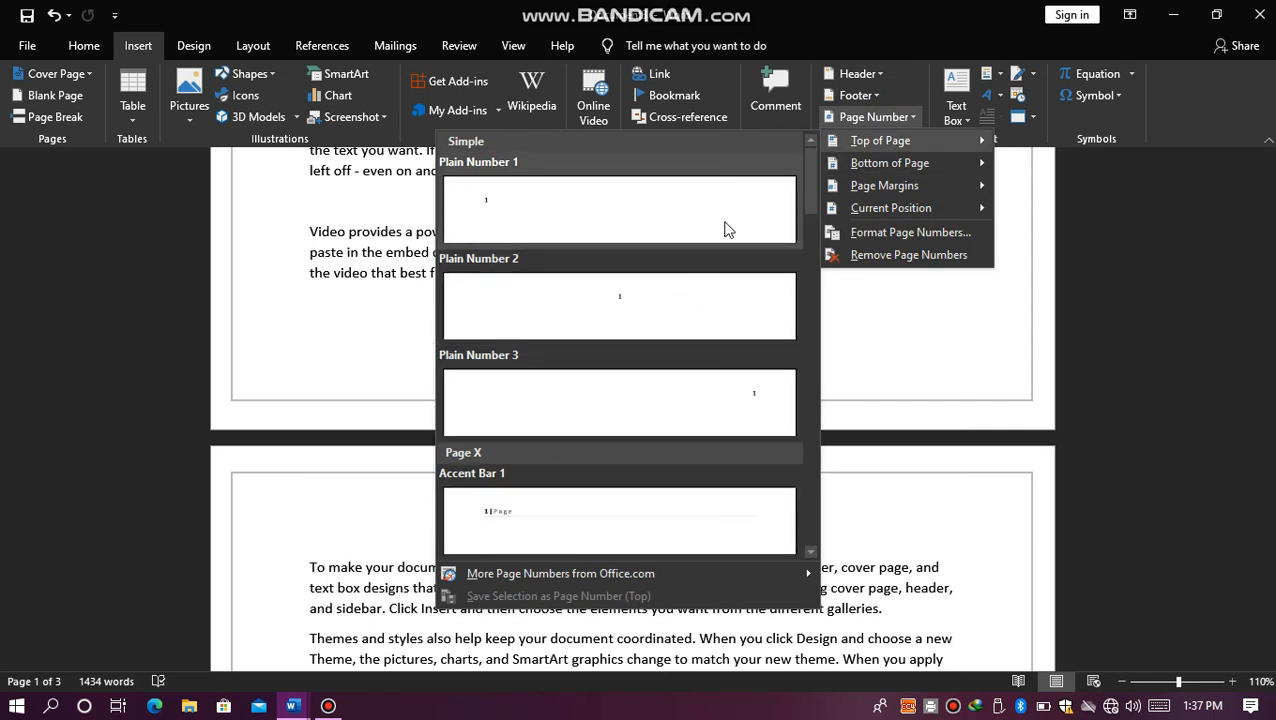
left_click(632, 295)
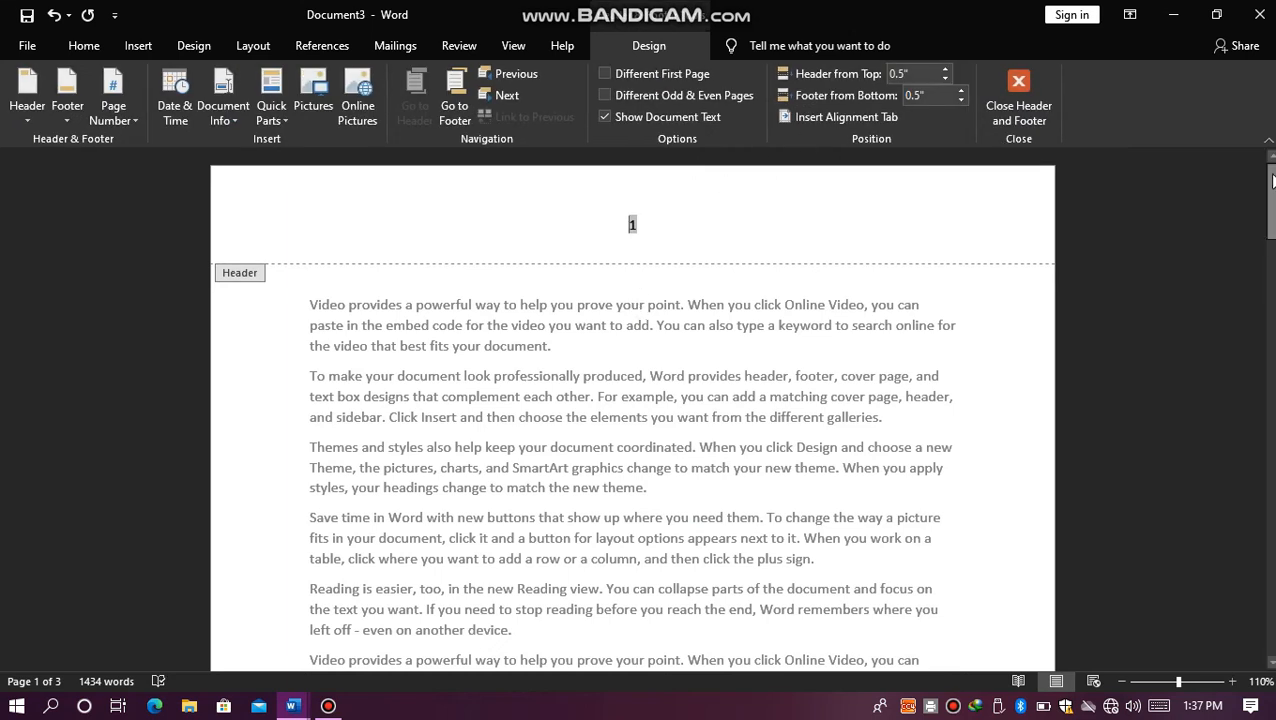
left_click_drag(1272, 180, 1063, 80)
left_click(1010, 86)
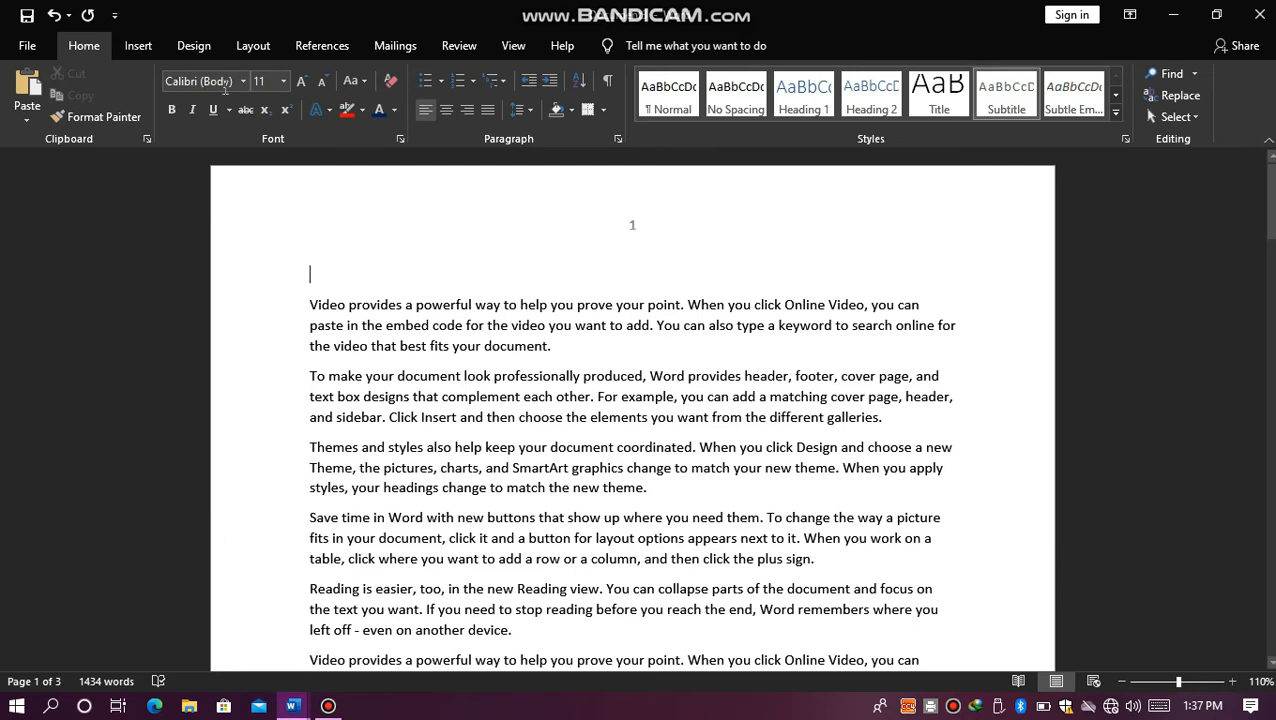
left_click(137, 47)
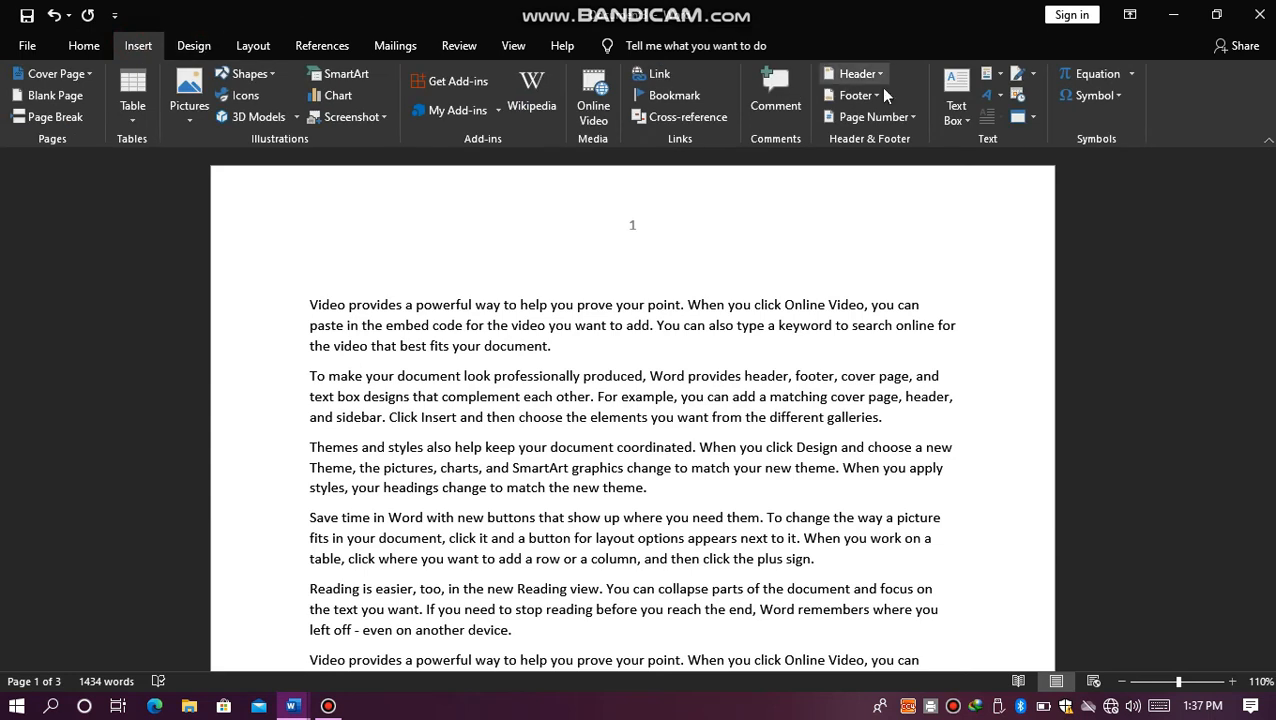
left_click(988, 98)
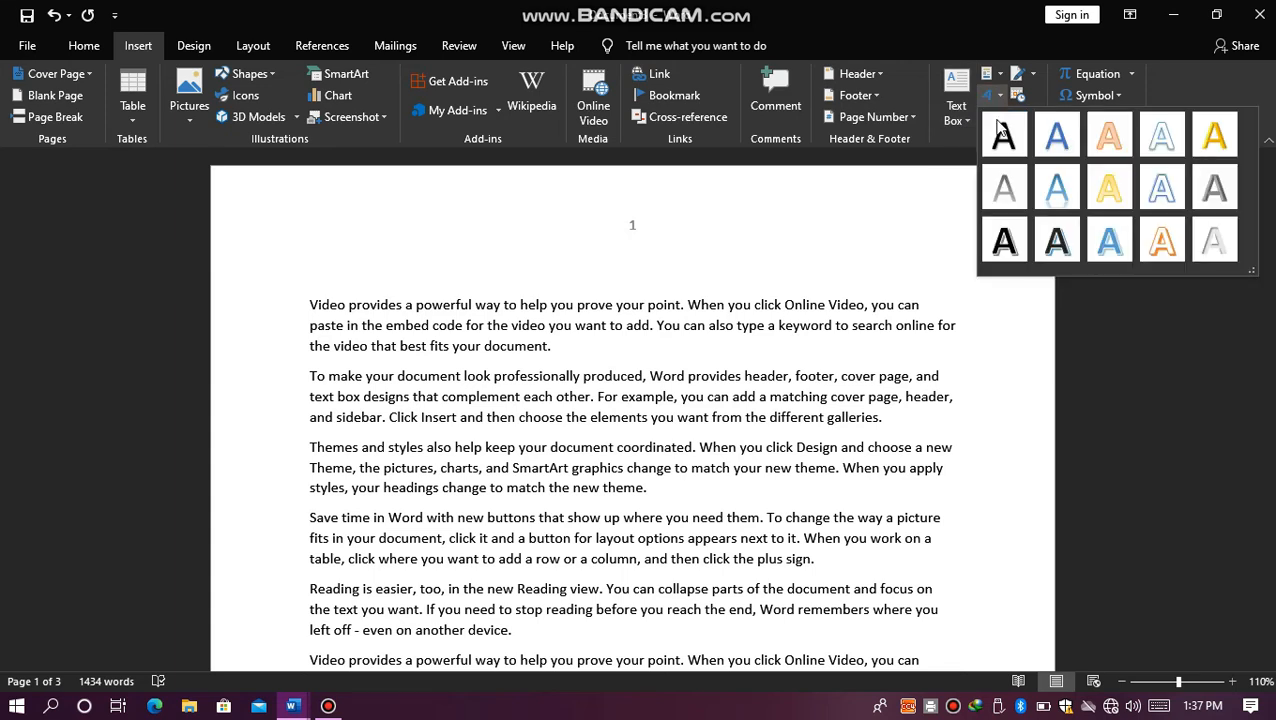
left_click(75, 48)
left_click(314, 110)
left_click(137, 47)
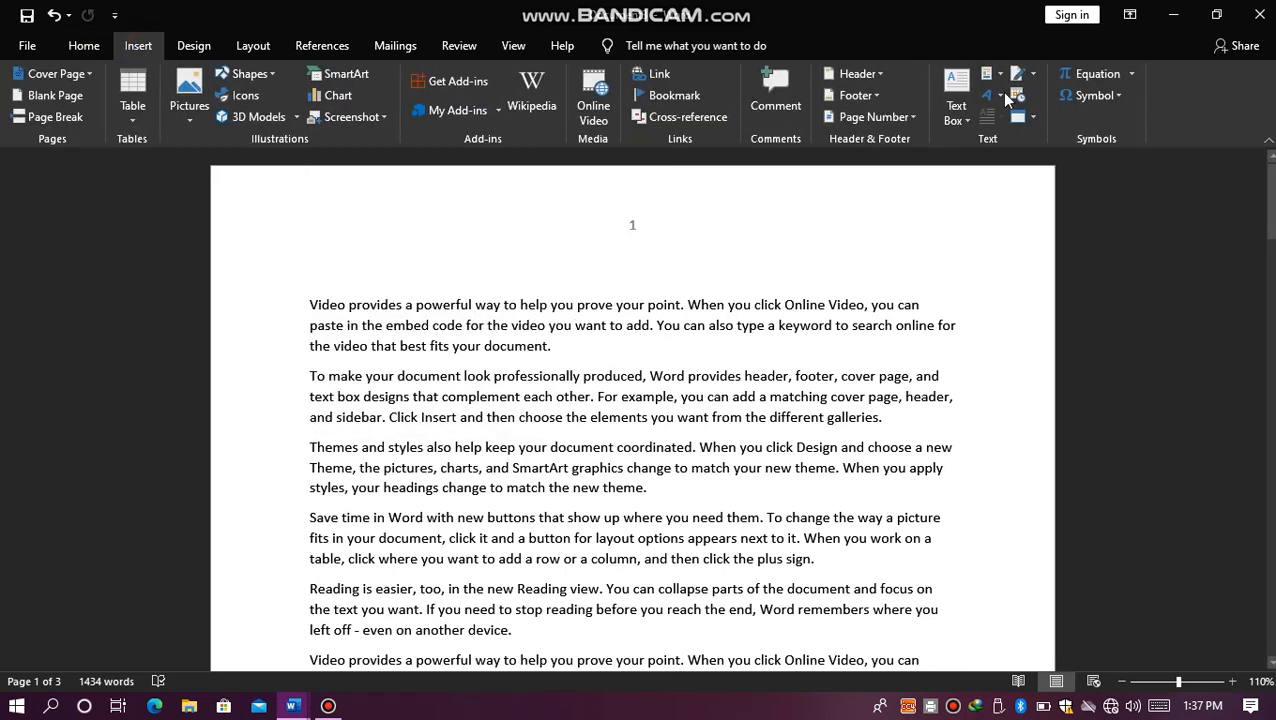
left_click(1031, 76)
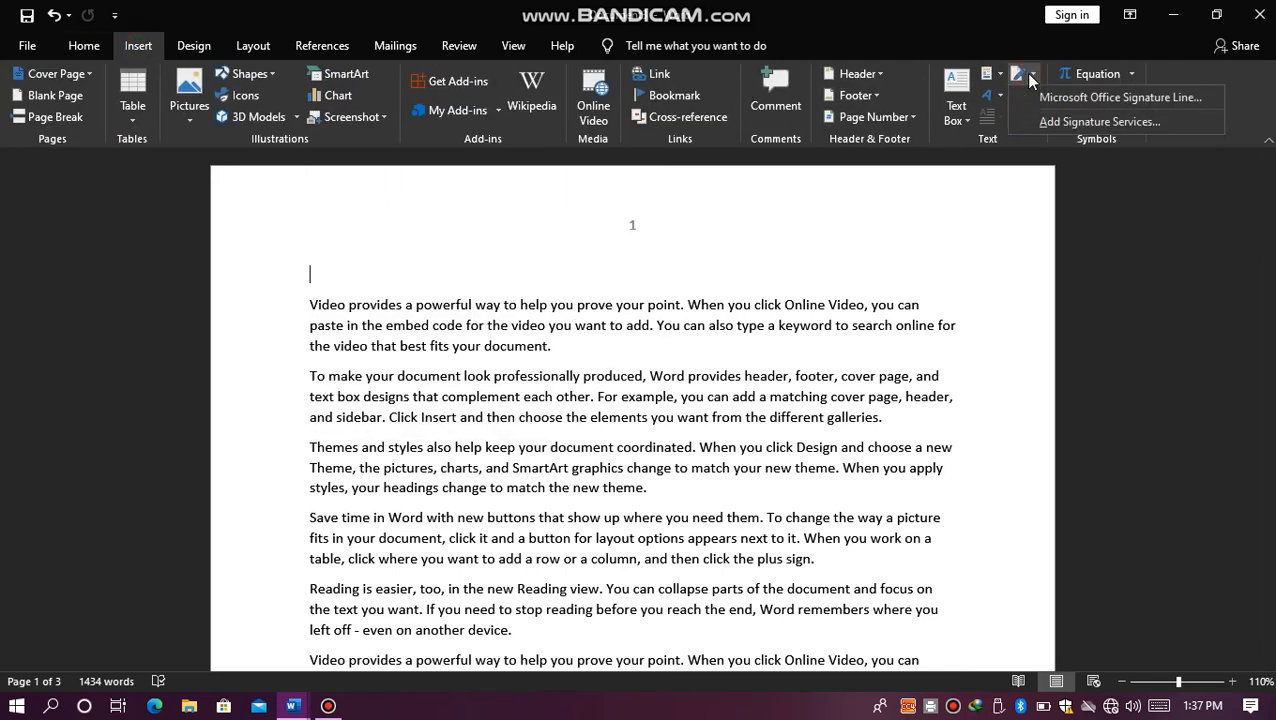
left_click(913, 228)
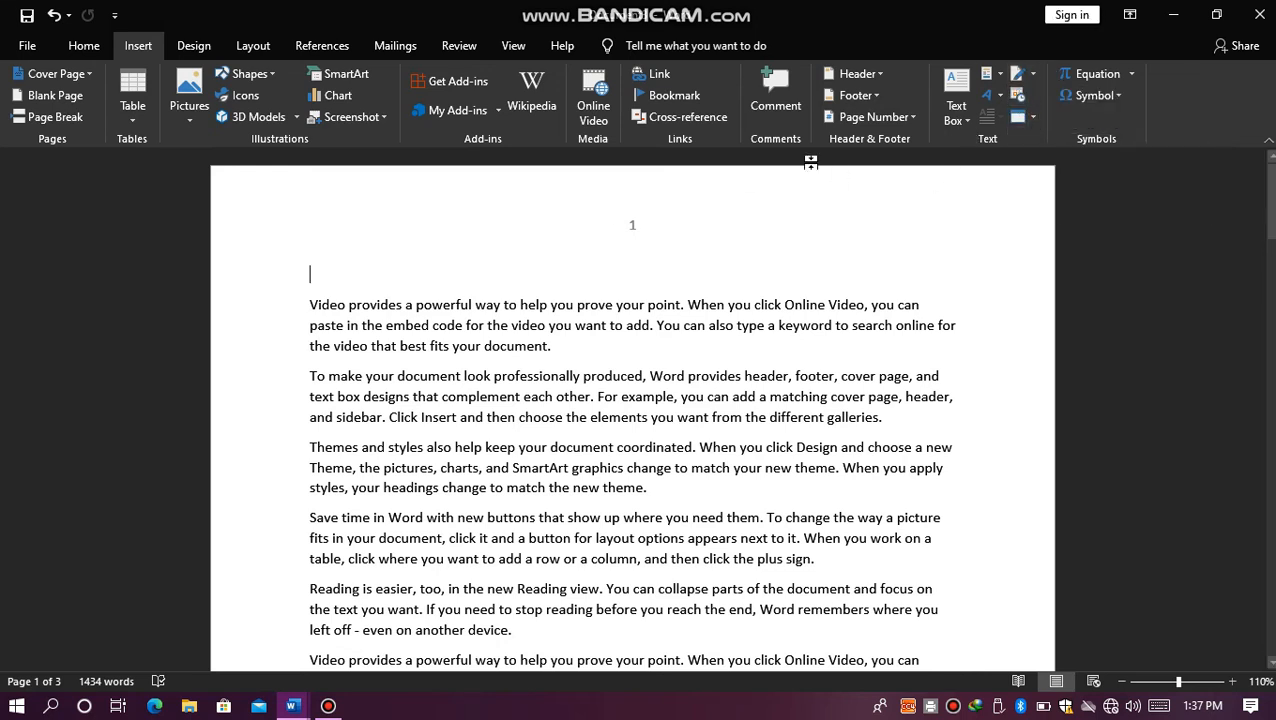
Step: Insert the automatically updating date "Tuesday, May 18, 2021" on the line above the first paragraph and right-align it
left_click(1019, 97)
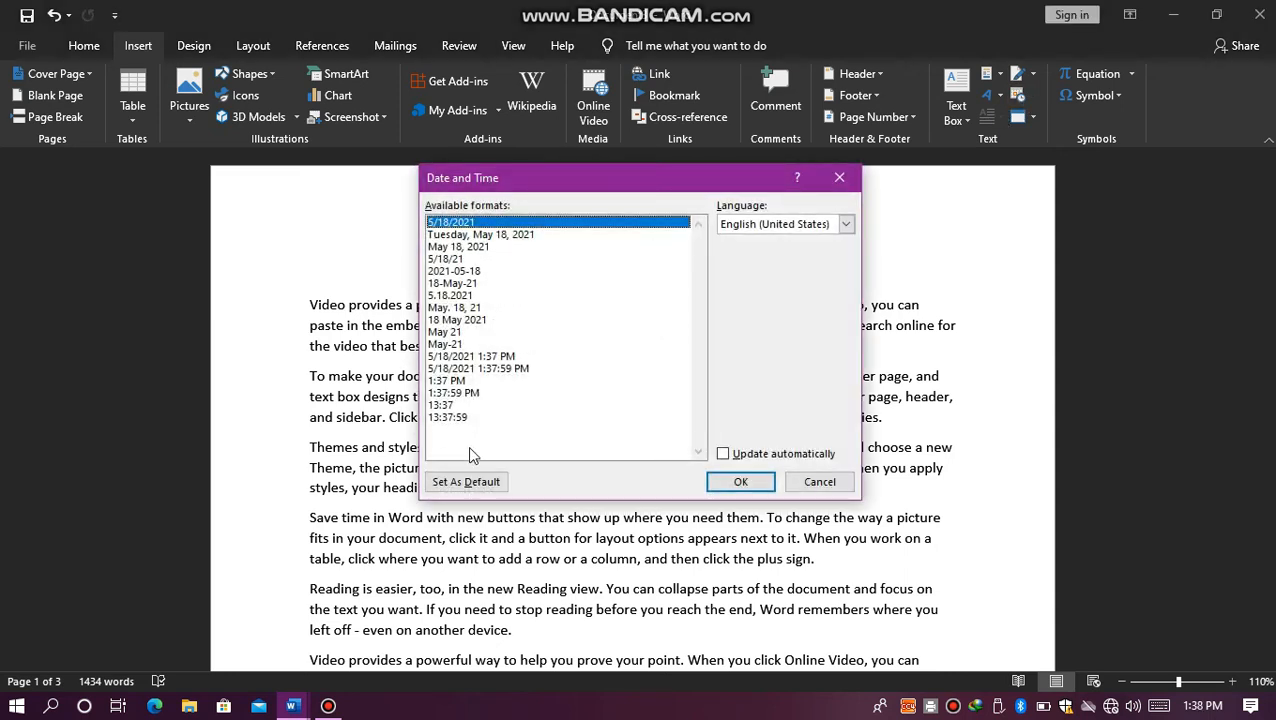
left_click(494, 233)
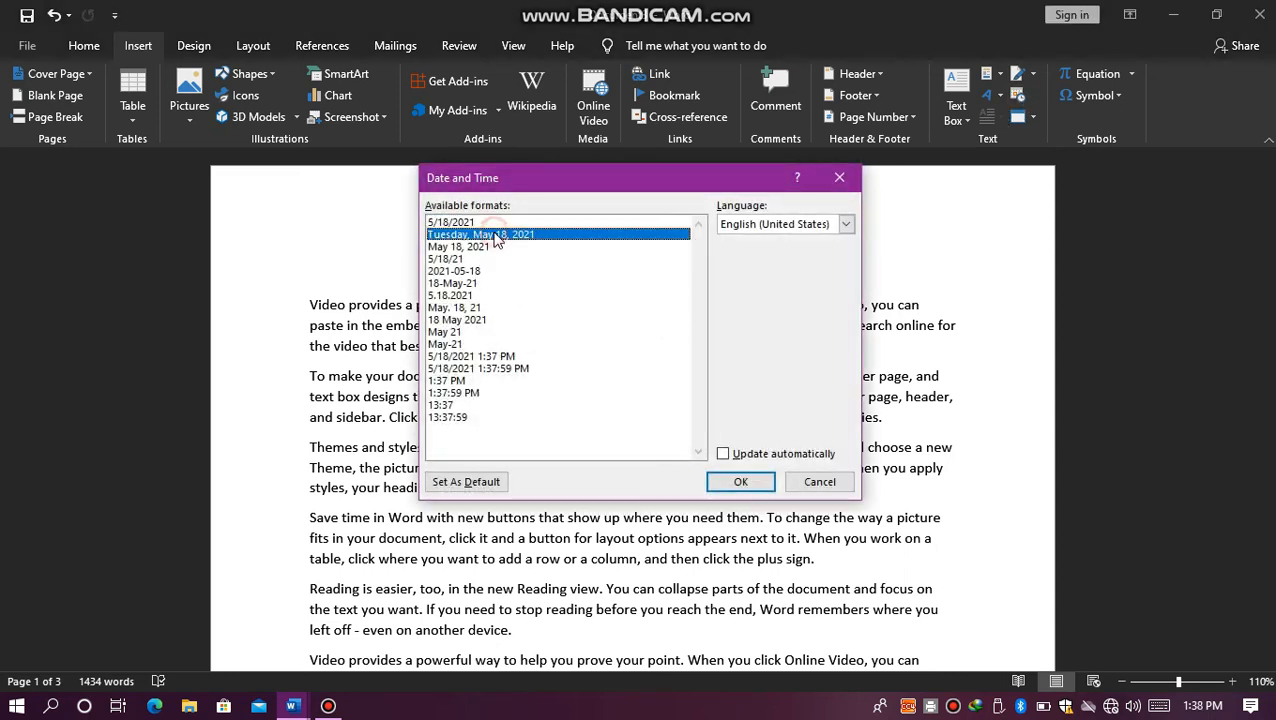
left_click(723, 454)
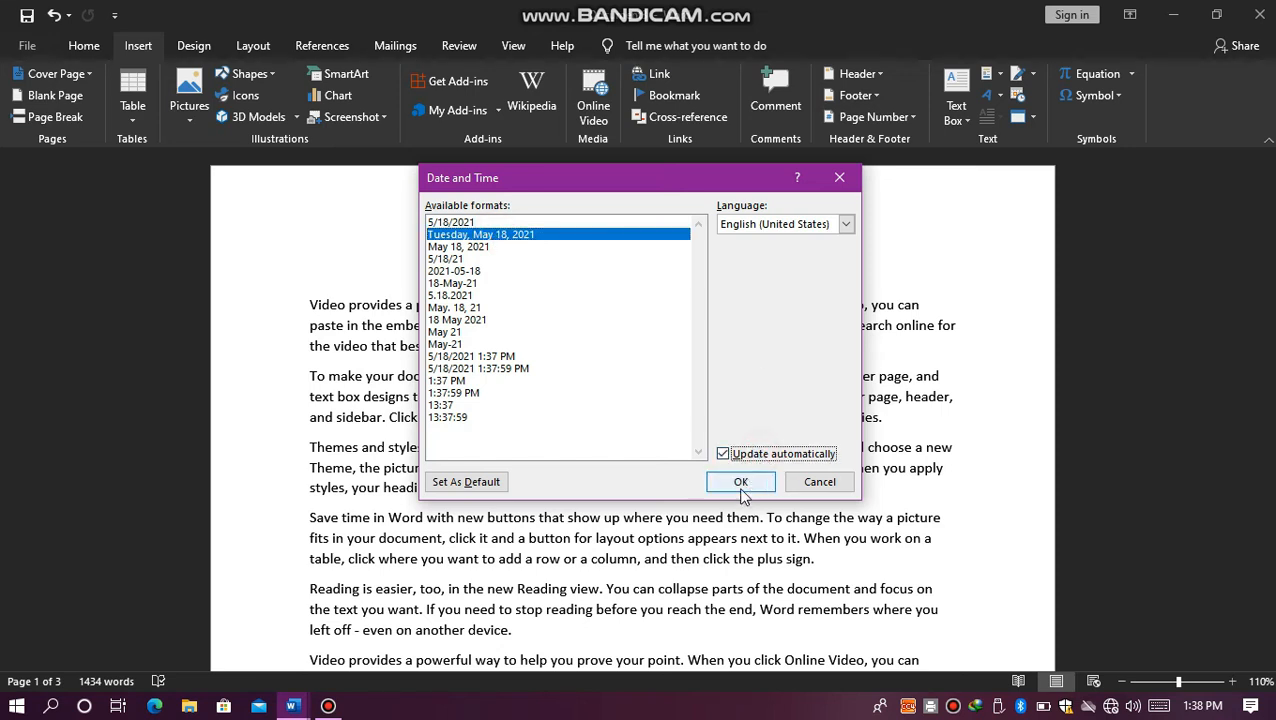
left_click(748, 483)
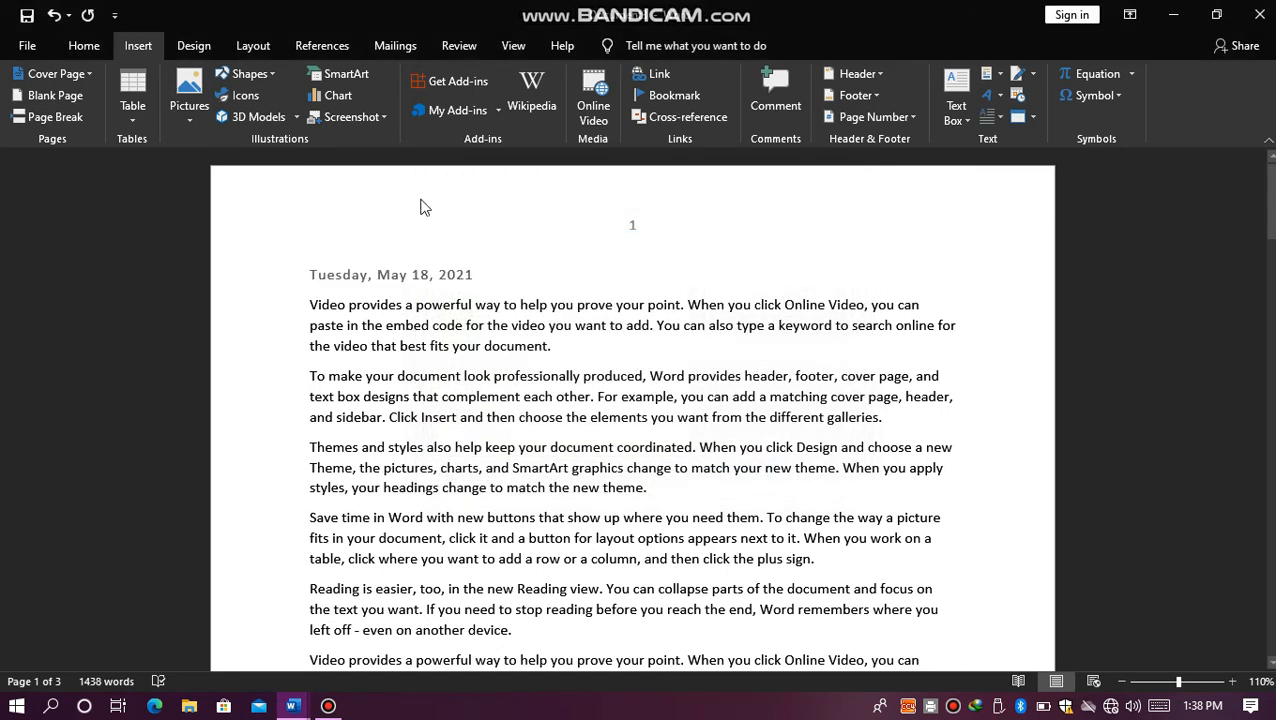
left_click(106, 43)
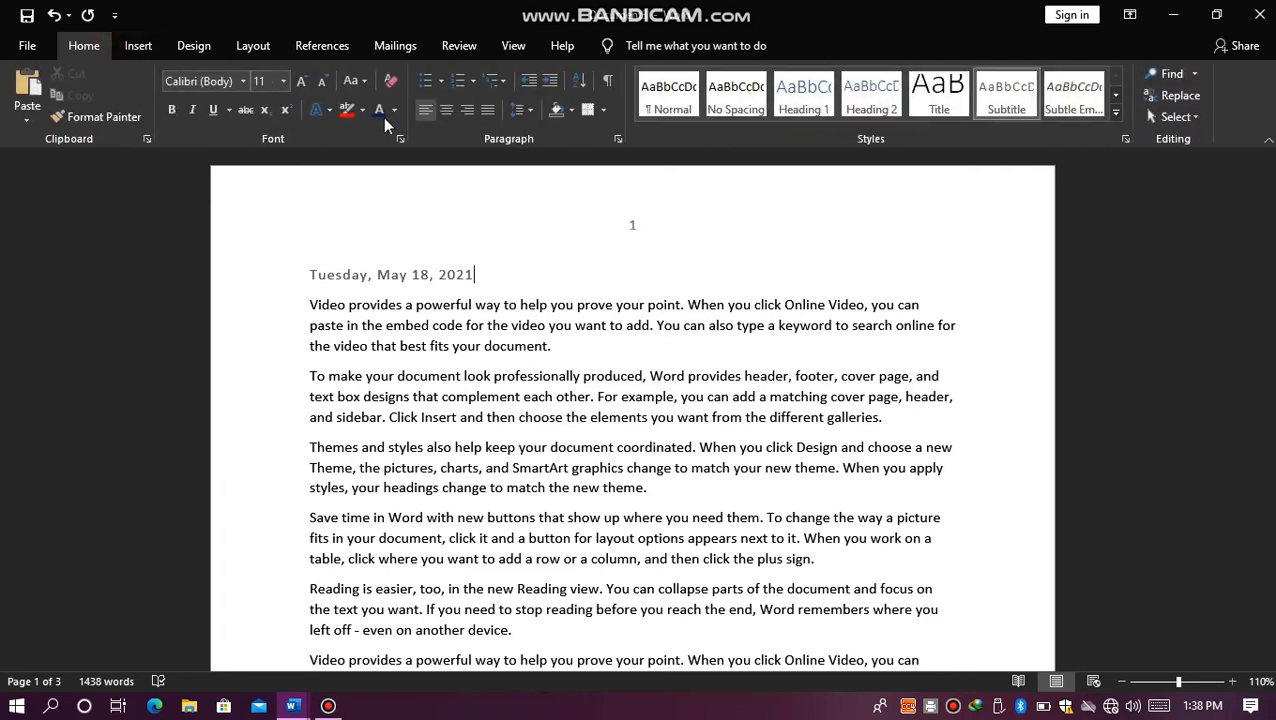
left_click(467, 110)
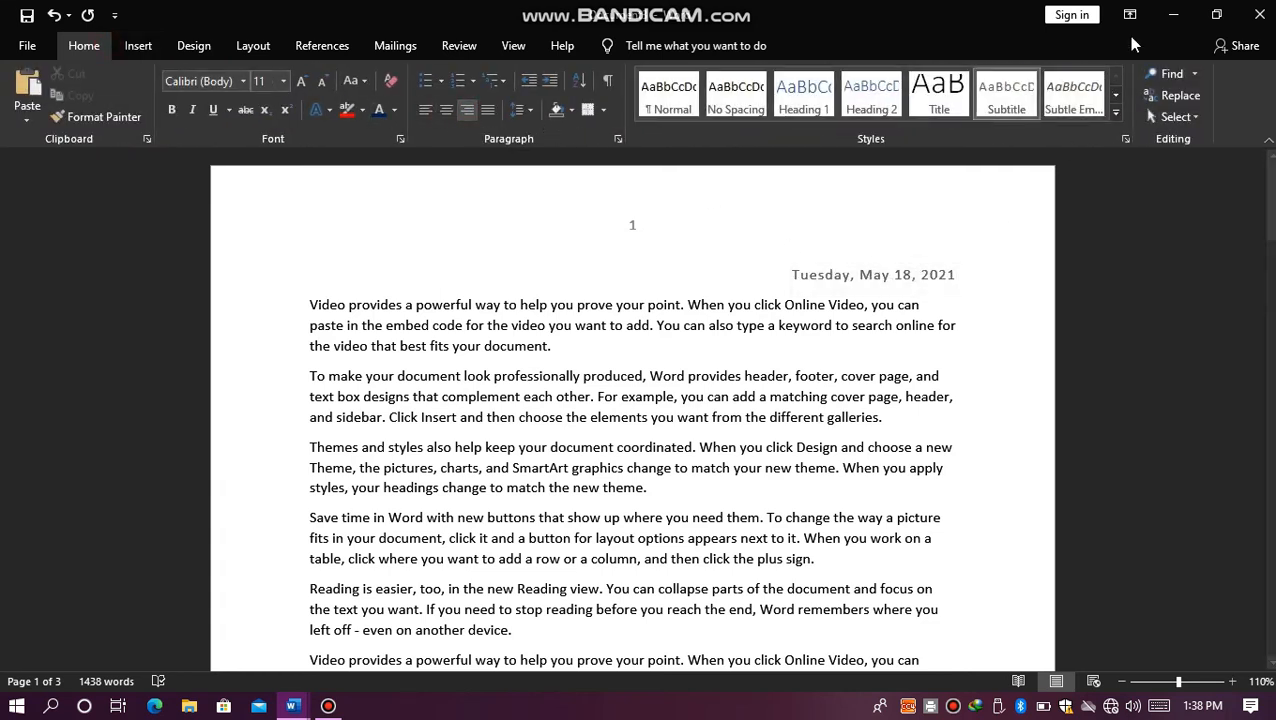
Step: Try a Dropped drop cap with more lines to drop on the first paragraph, and undo it
left_click(140, 46)
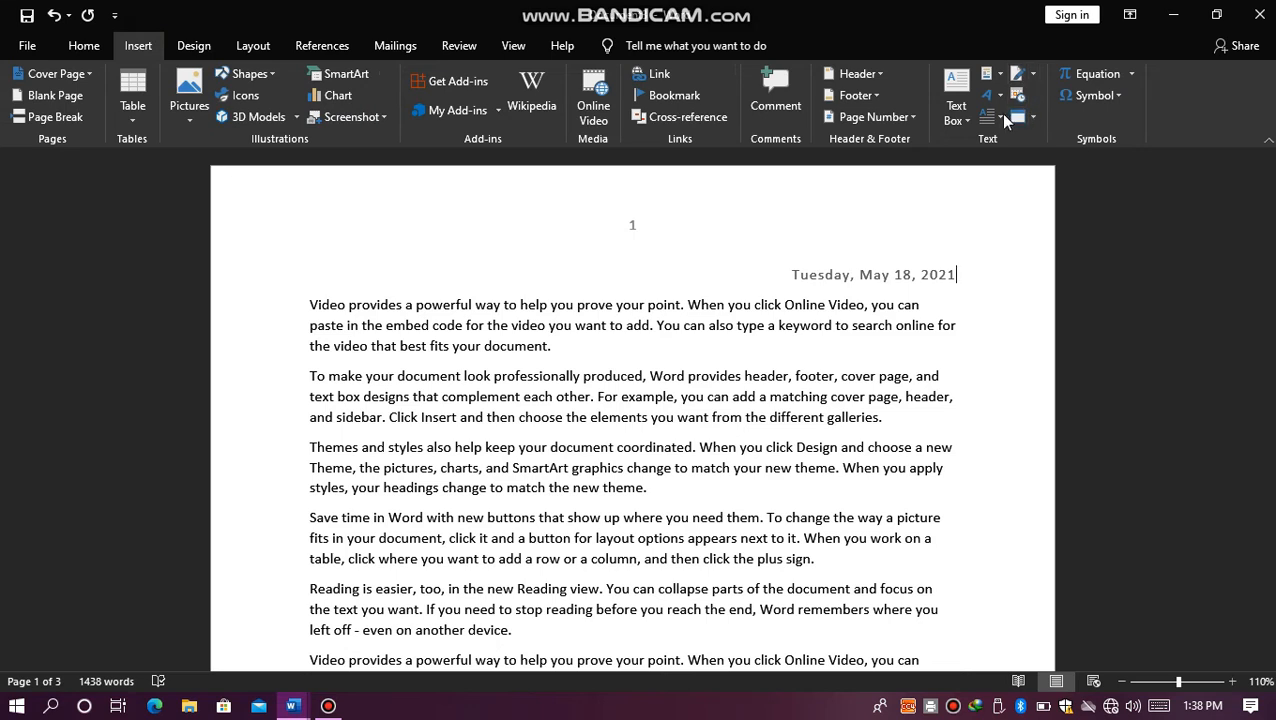
left_click(311, 306)
left_click(1002, 118)
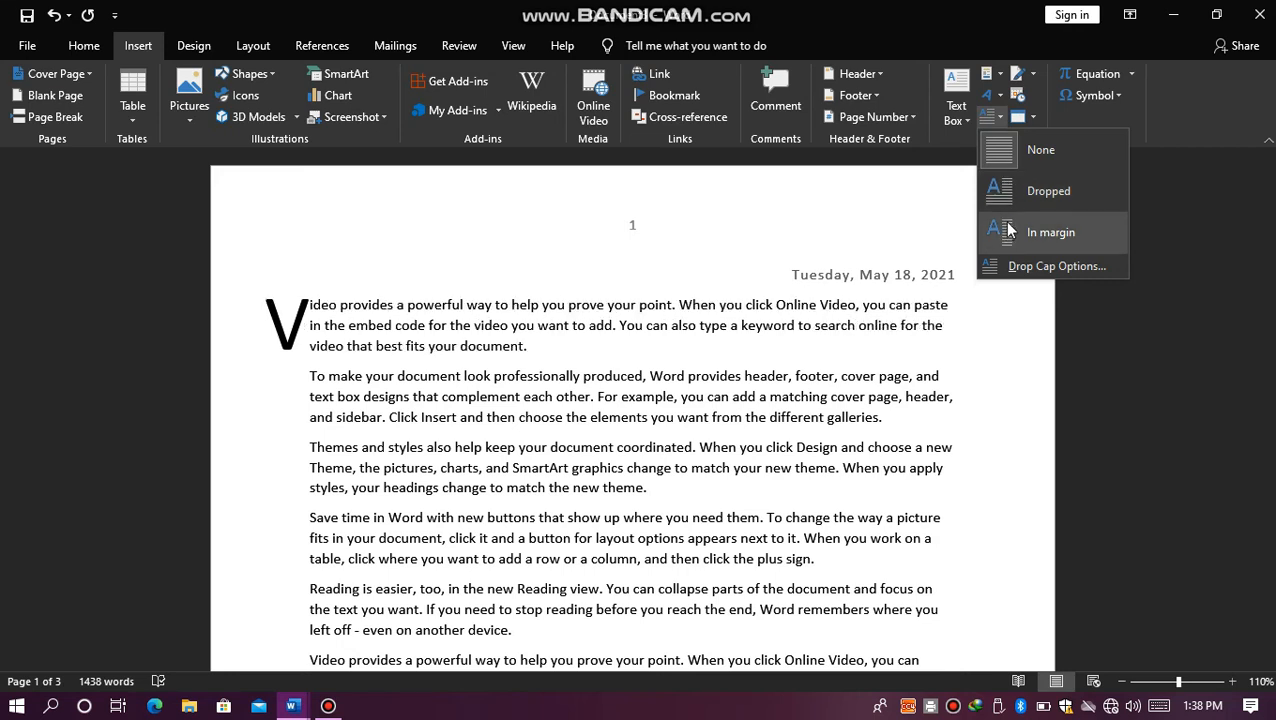
left_click(1010, 265)
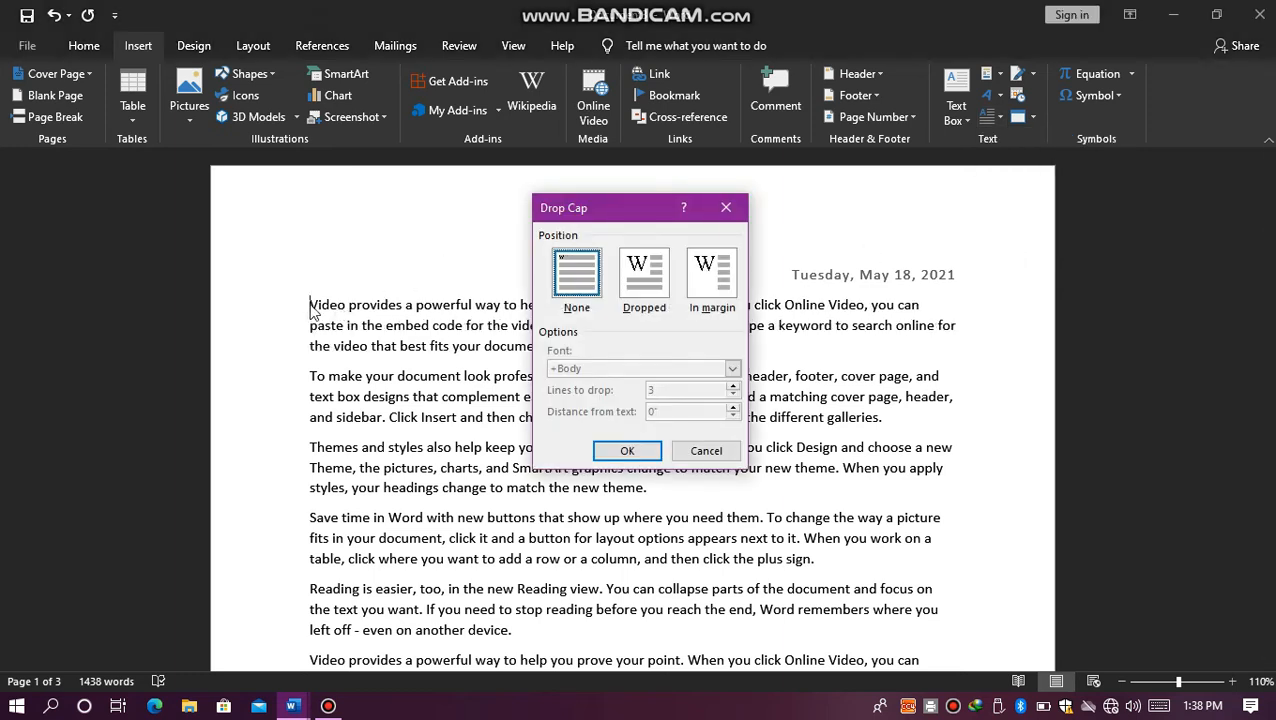
left_click(648, 290)
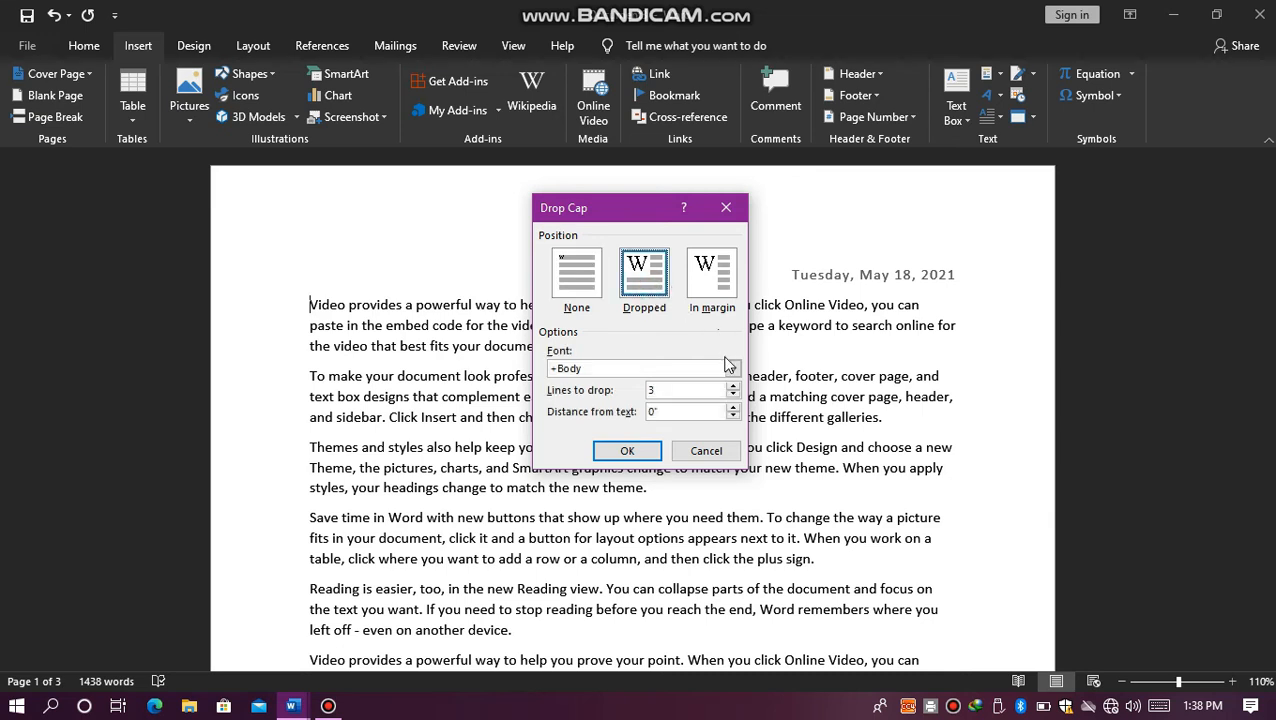
left_click(735, 386)
left_click(735, 386)
left_click(735, 386)
left_click(629, 449)
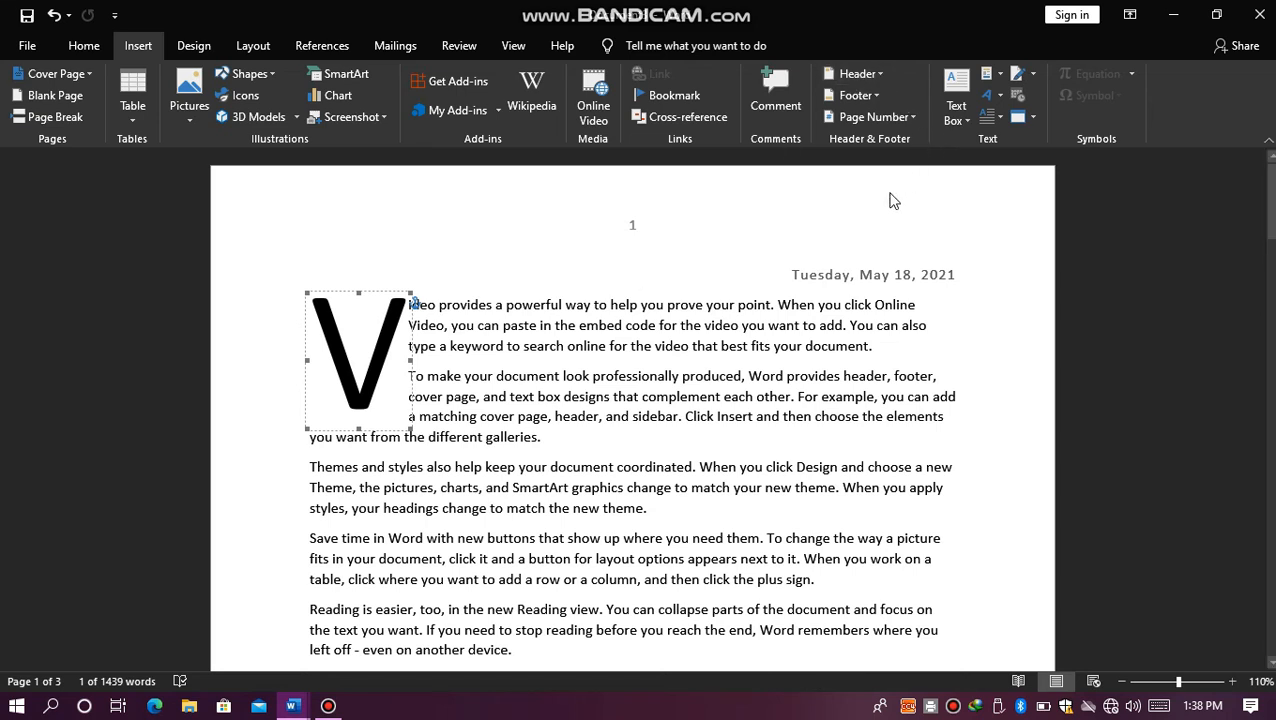
key("ctrl+z")
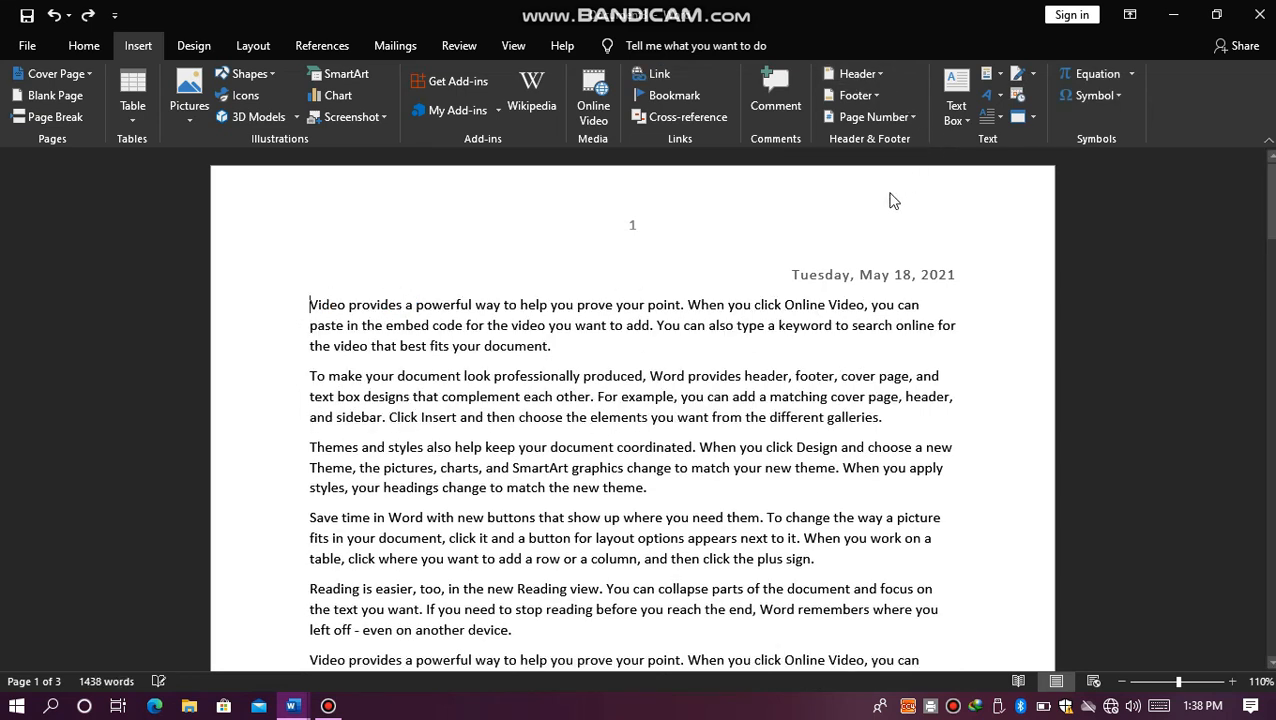
Step: Insert a new Bitmap Image object at the start of the first paragraph and enlarge its canvas to about 531 × 282 px
left_click(1032, 118)
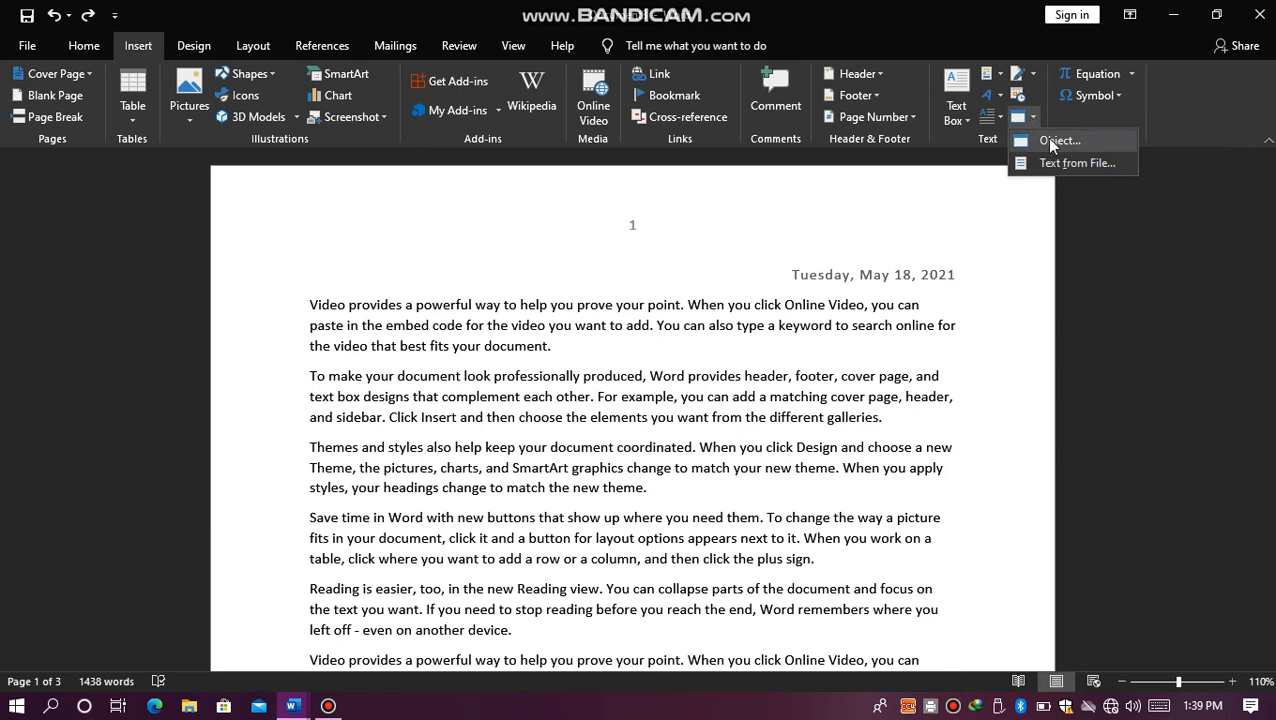
left_click(1048, 140)
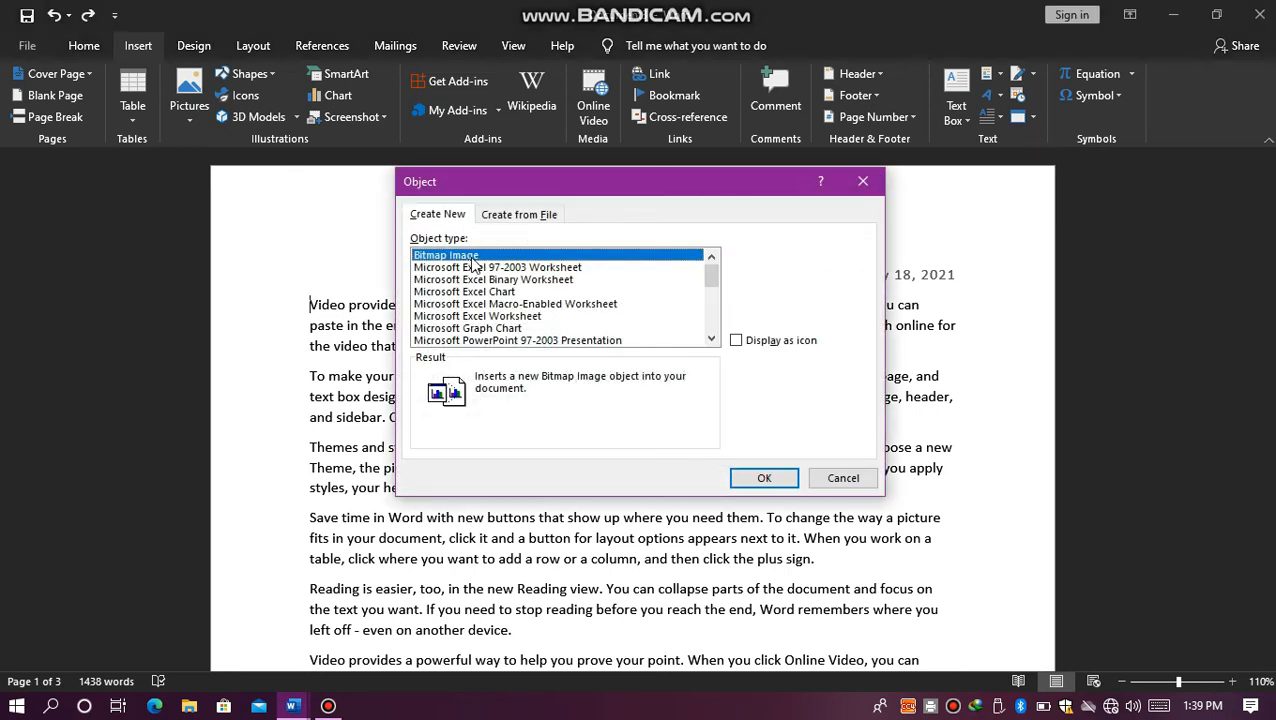
left_click(473, 268)
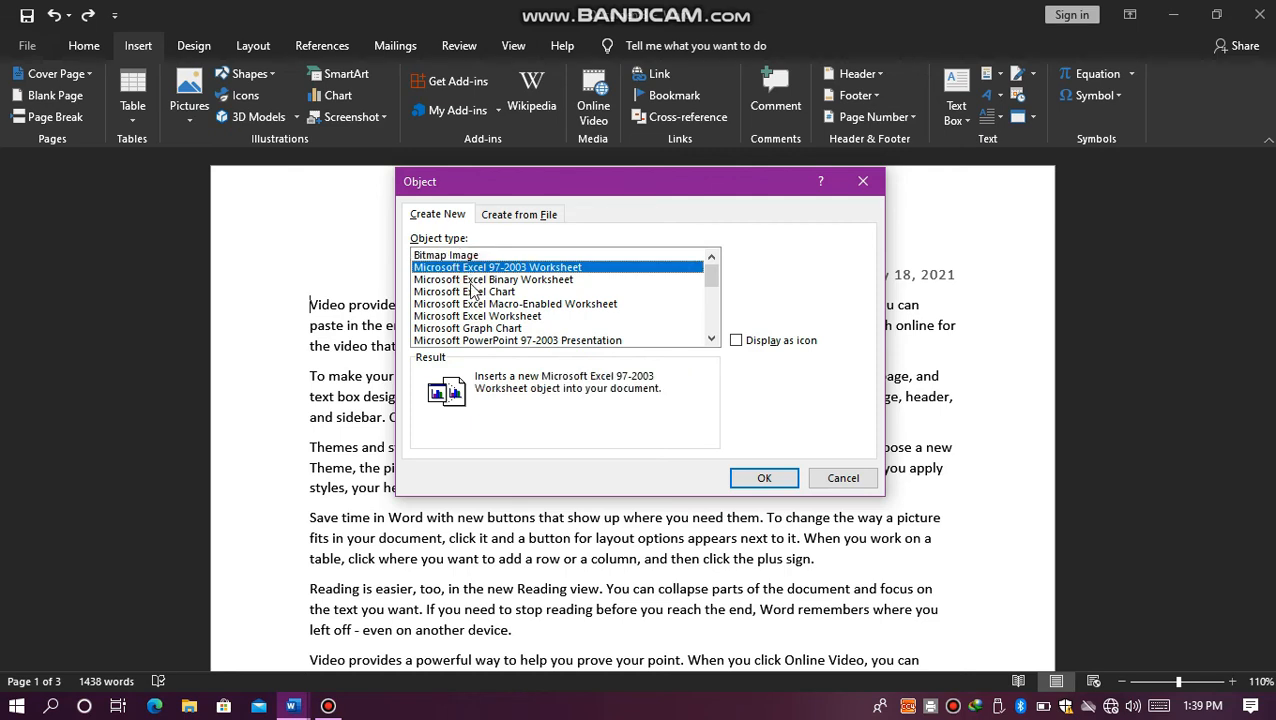
left_click(471, 292)
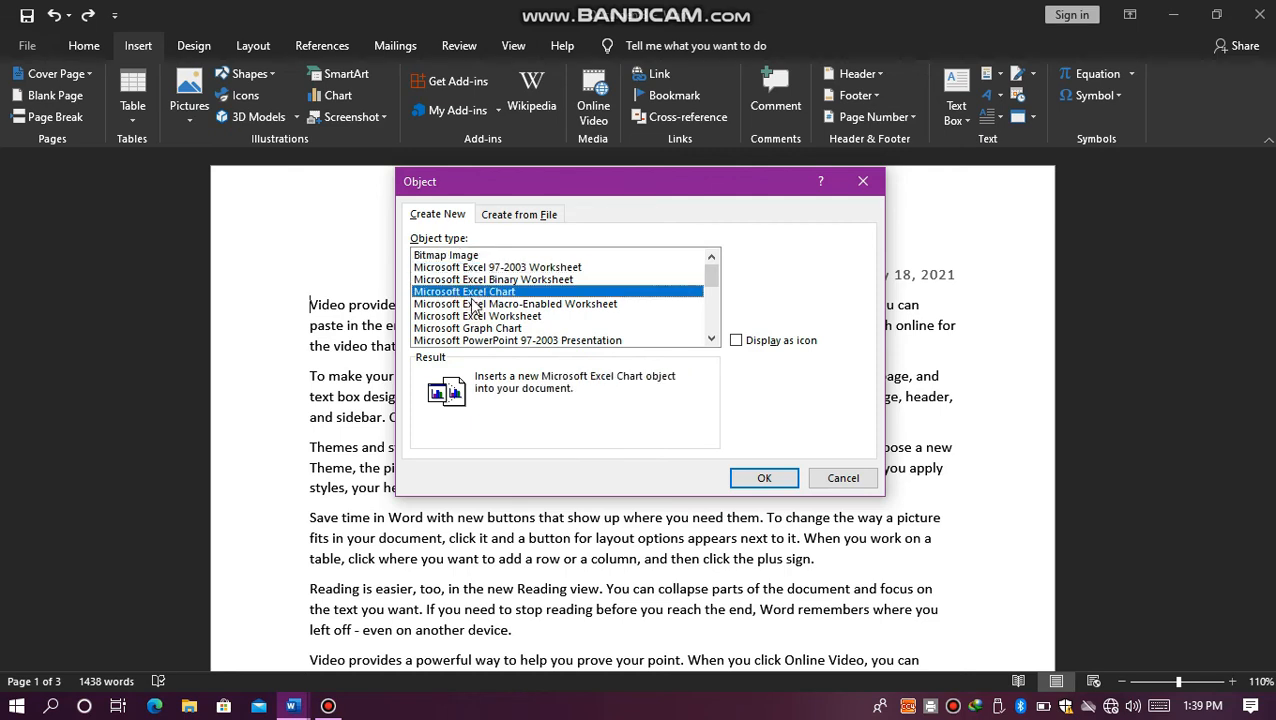
left_click(712, 339)
left_click(713, 340)
left_click(713, 340)
double_click(713, 340)
left_click(713, 340)
left_click(713, 340)
left_click(713, 340)
double_click(713, 340)
left_click(713, 340)
left_click(713, 340)
left_click(713, 340)
left_click(713, 340)
left_click(712, 314)
left_click_drag(712, 314, 702, 254)
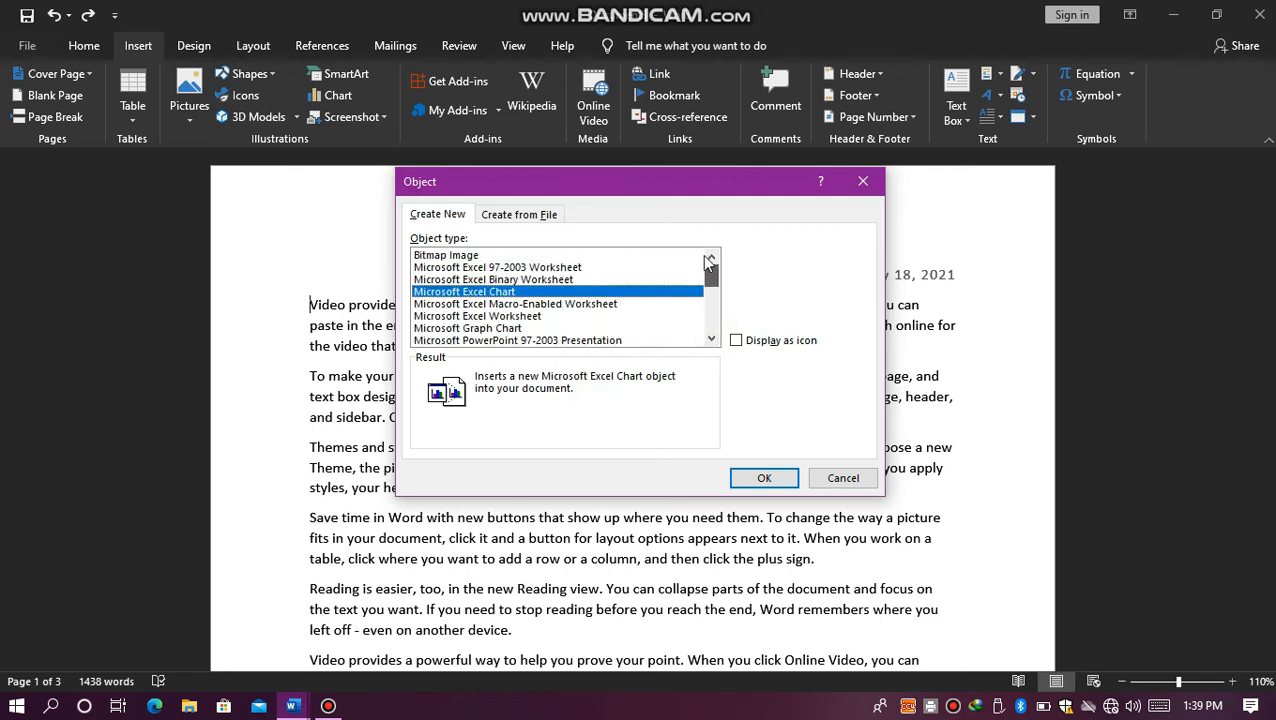
left_click(481, 257)
left_click(760, 480)
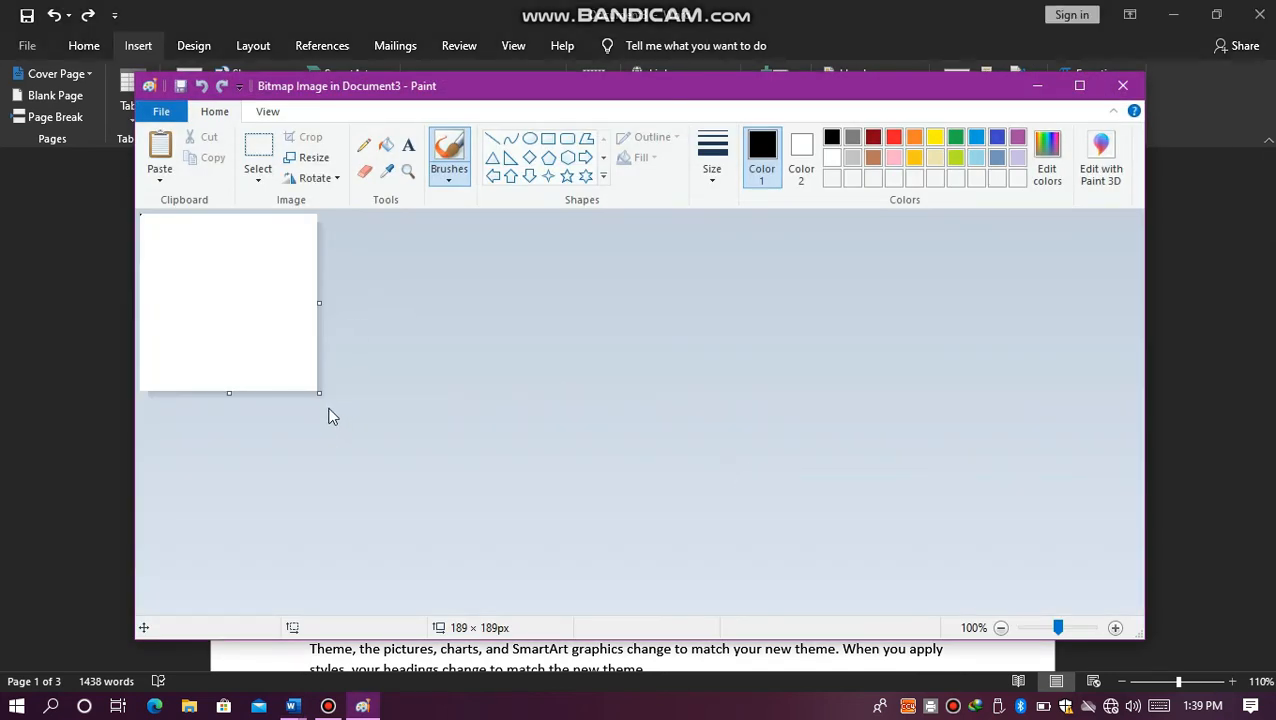
left_click_drag(319, 393, 640, 480)
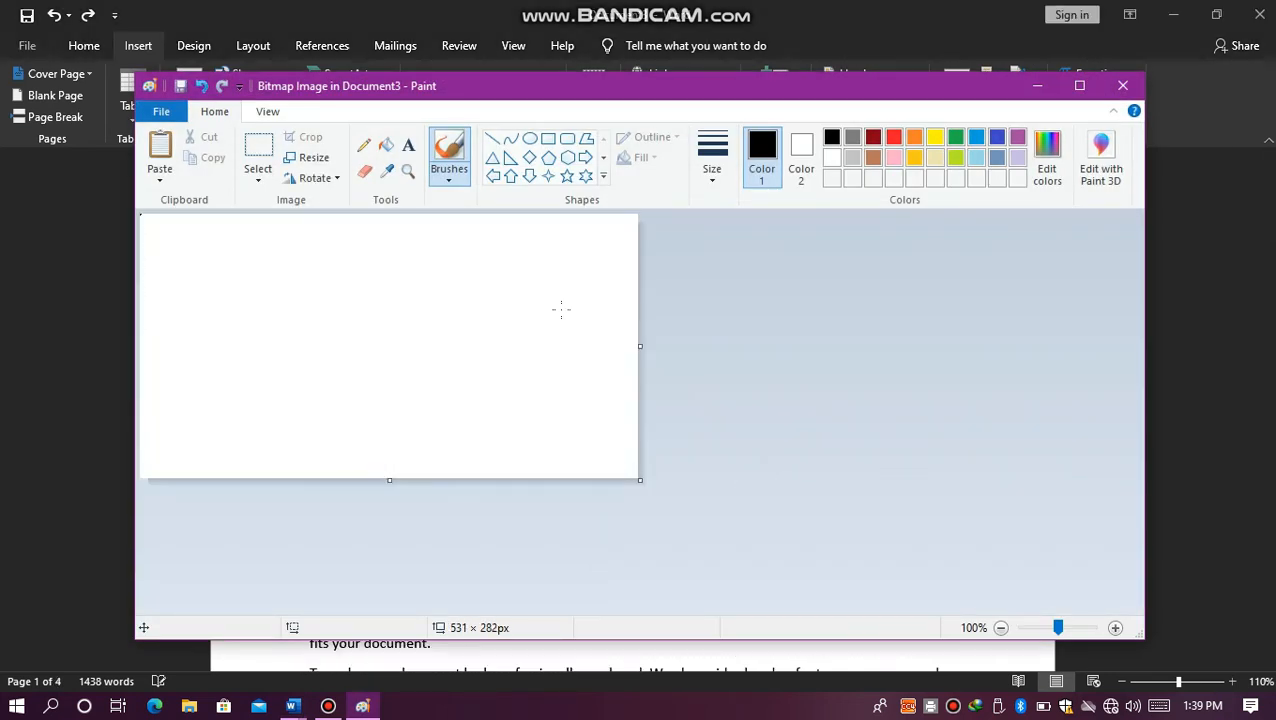
Step: Draw three overlapping ovals on the bitmap canvas, two side by side and one about 222 × 135 px above them
left_click(530, 140)
left_click_drag(168, 293, 378, 441)
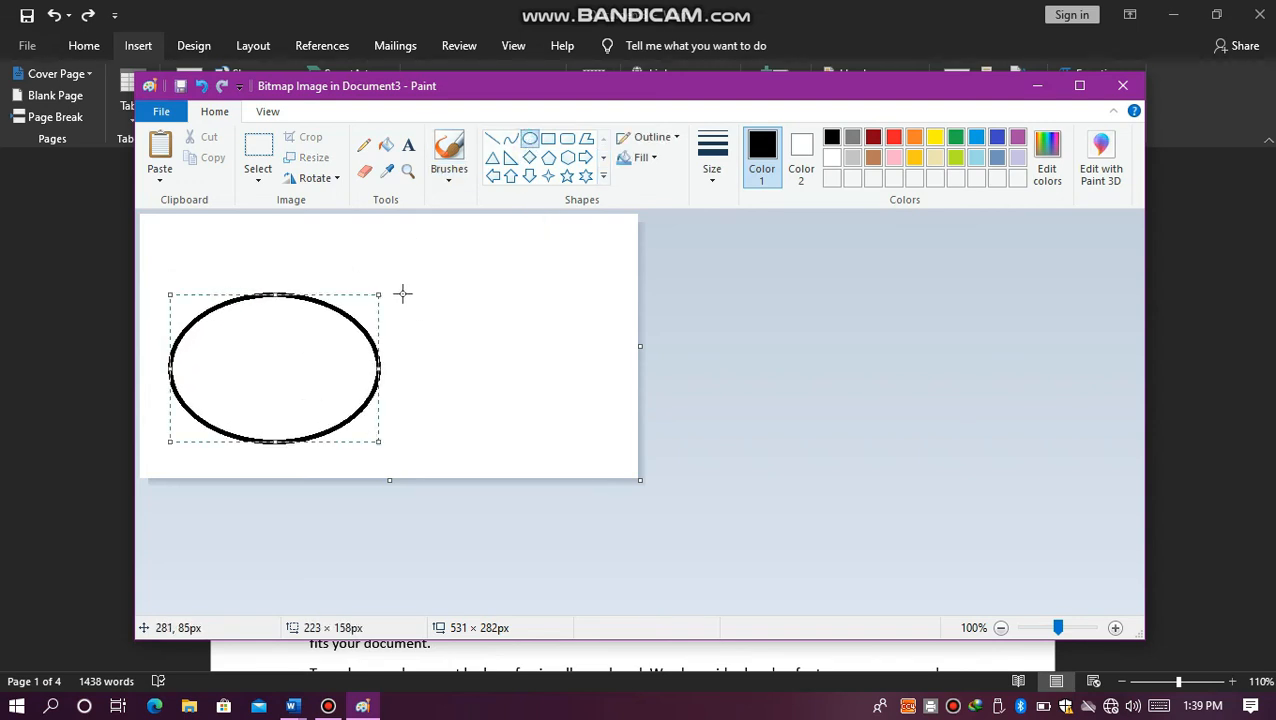
left_click_drag(396, 288, 604, 446)
left_click_drag(547, 378, 459, 372)
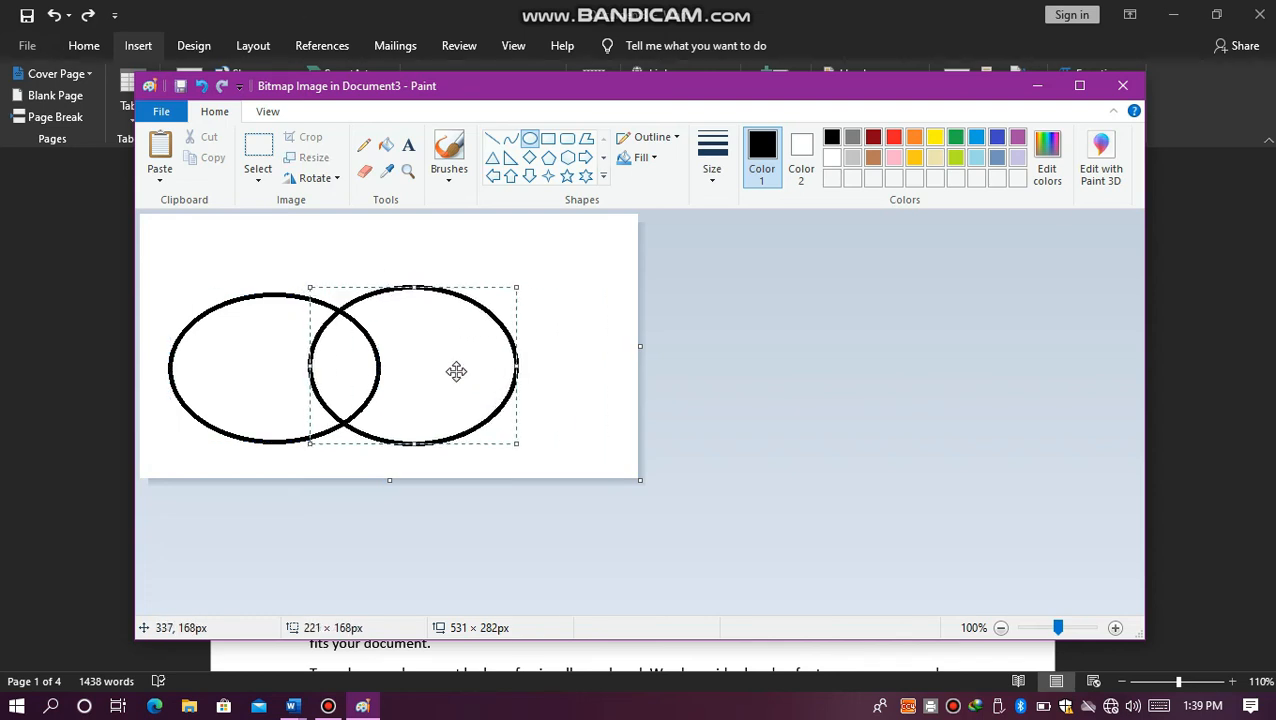
left_click_drag(225, 224, 433, 347)
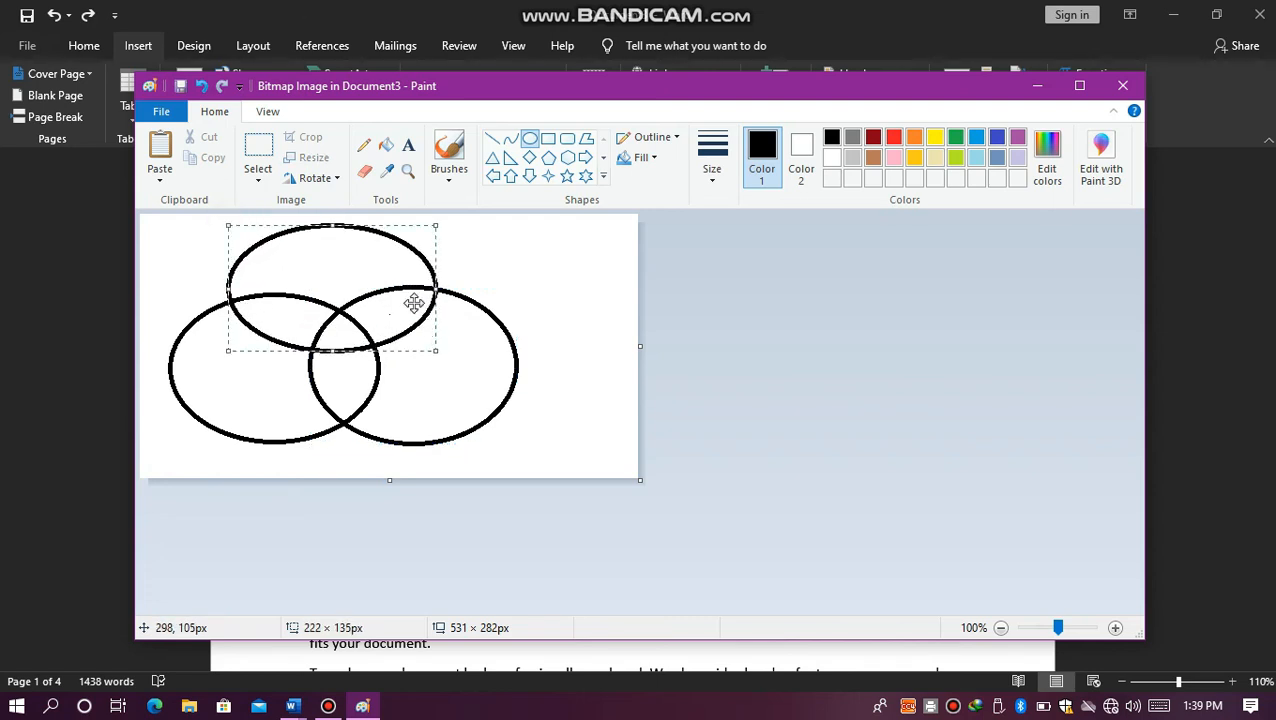
left_click_drag(404, 285, 418, 304)
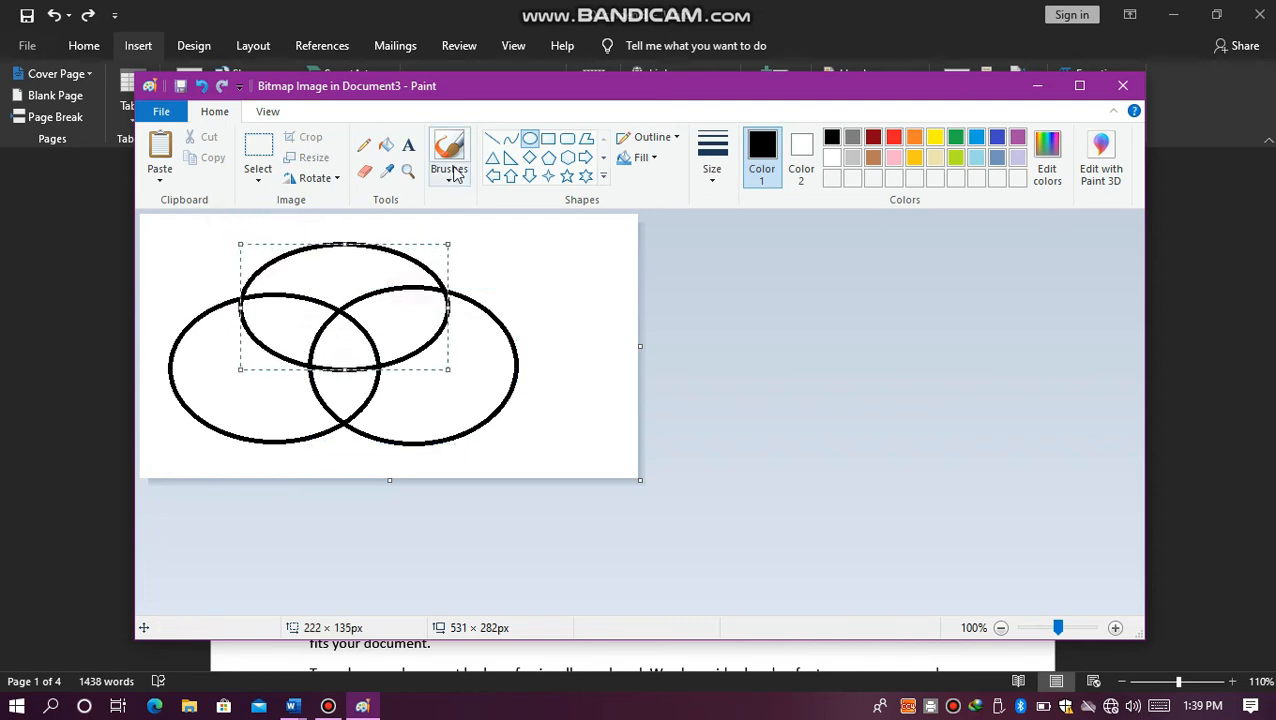
Step: Fill the upper oval's overlaps with the two lower ovals in black, undoing trial fills of the lower ovals' outer regions
left_click(393, 148)
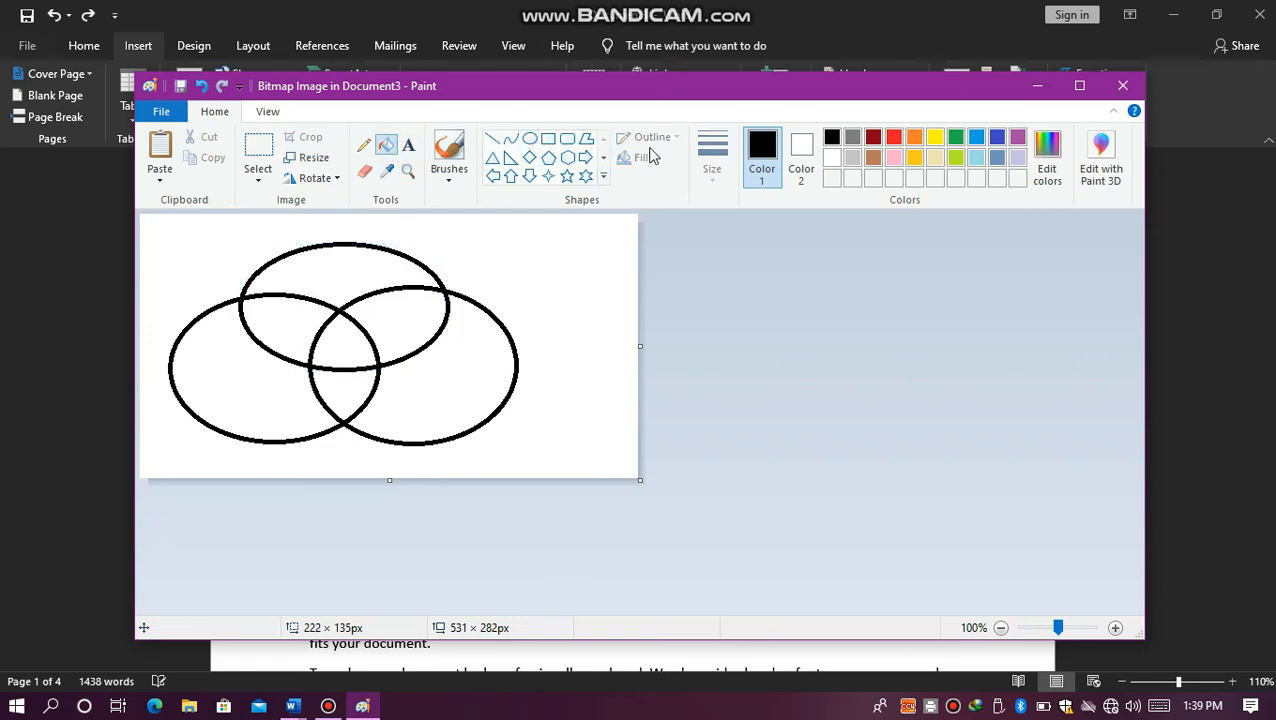
left_click(204, 372)
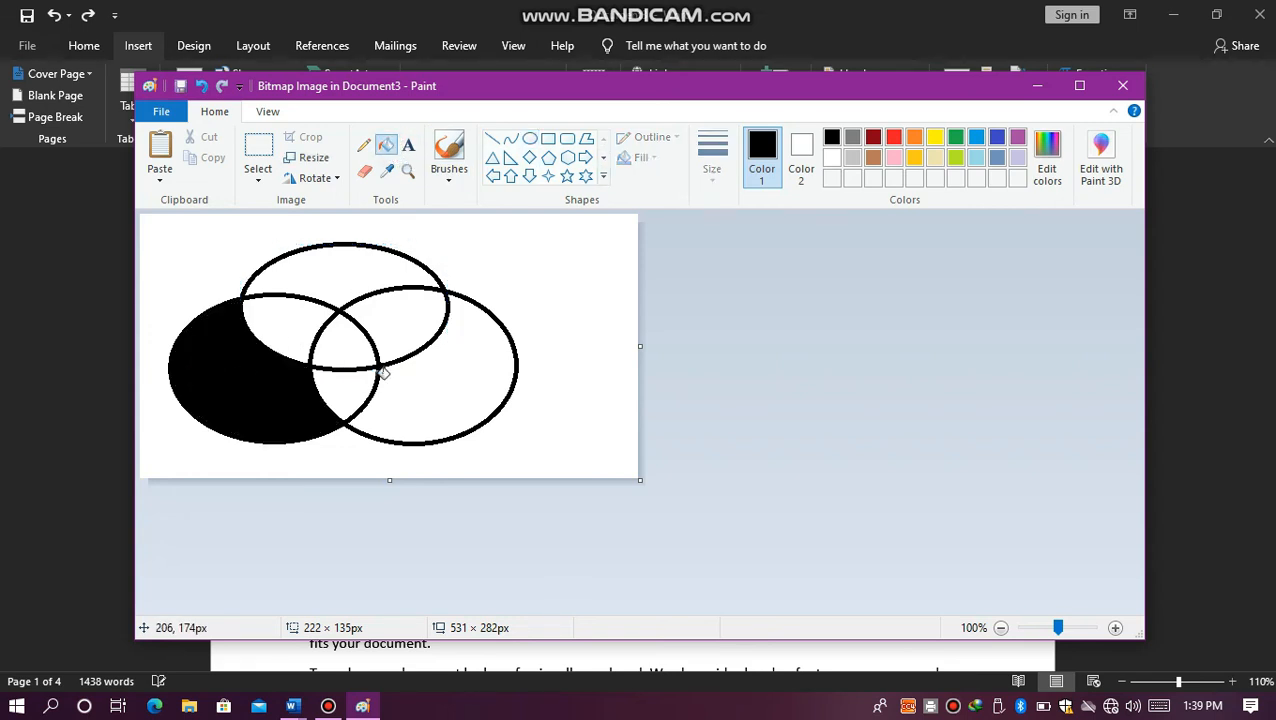
key("ctrl+z")
left_click(465, 357)
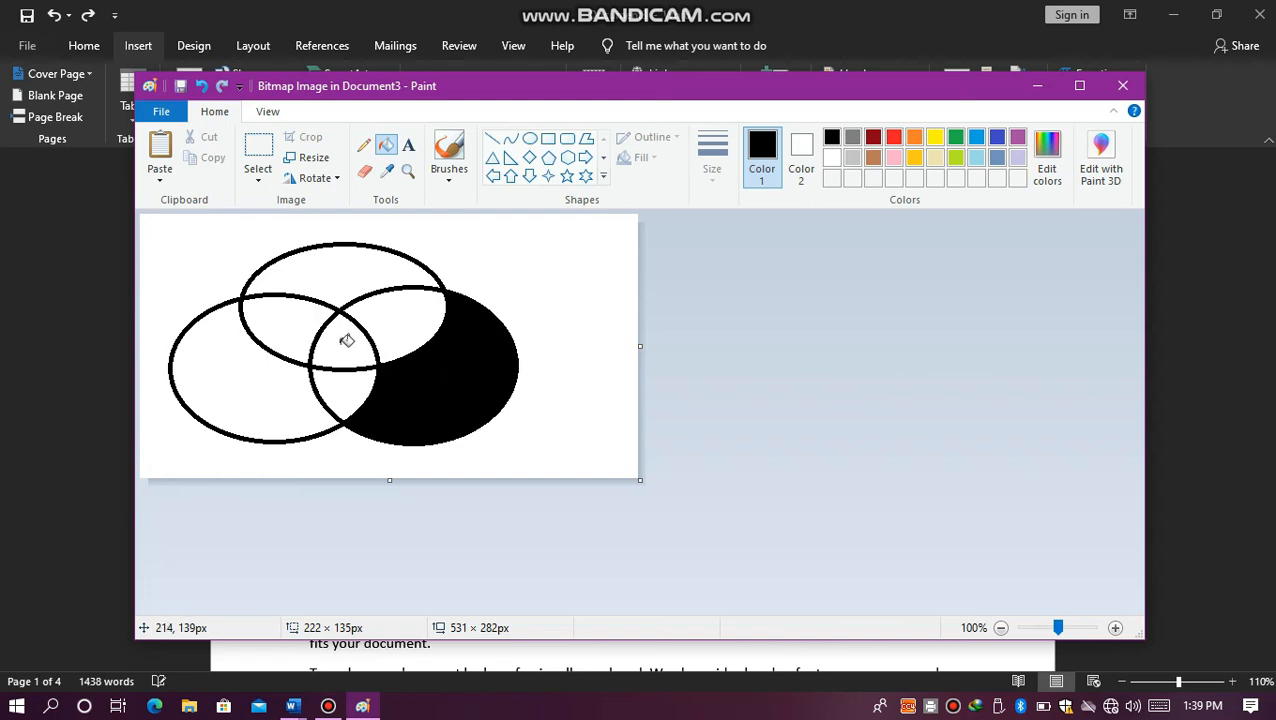
key("ctrl+z")
left_click(313, 332)
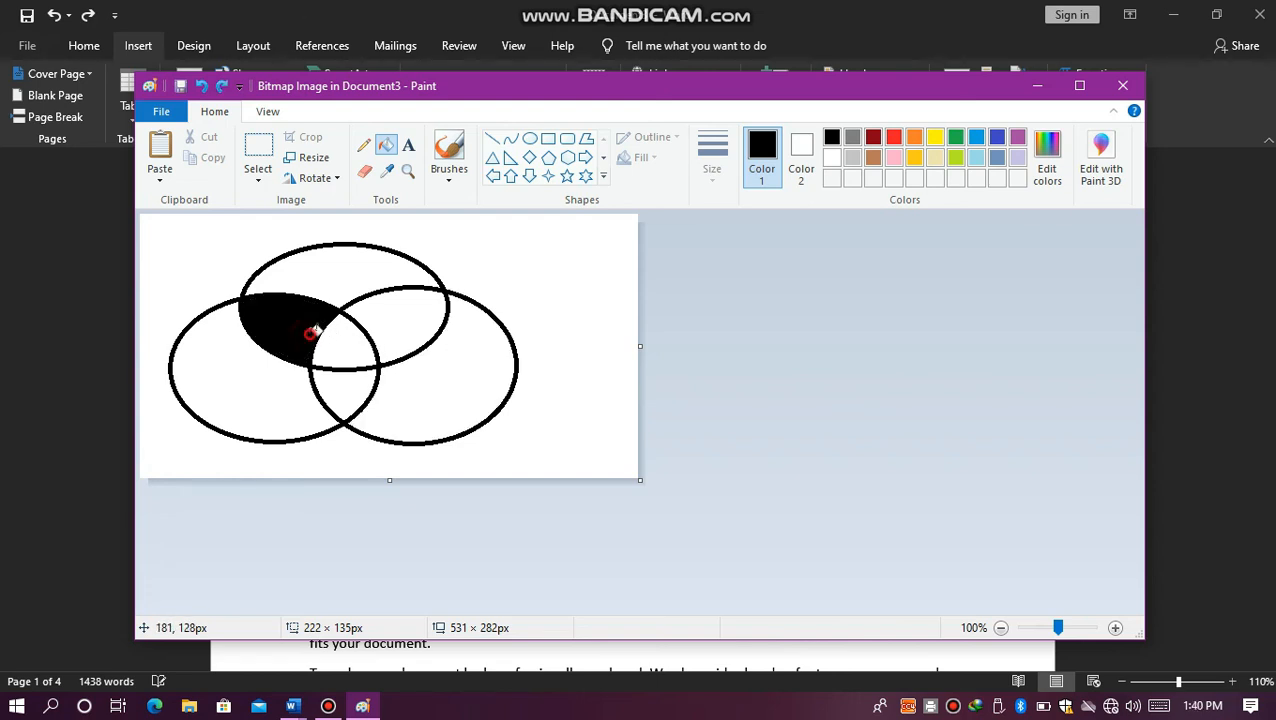
left_click(390, 321)
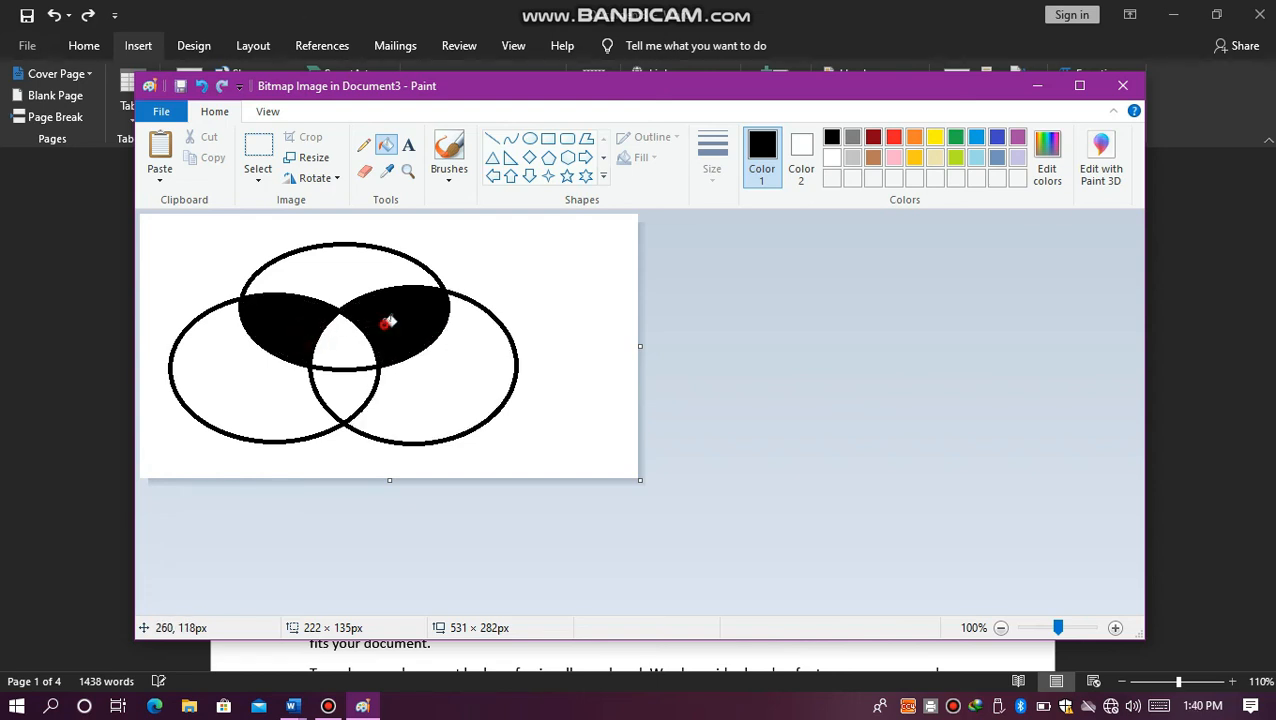
Step: Close the bitmap drawing, return to the Word document, and delete the embedded image
left_click(1124, 91)
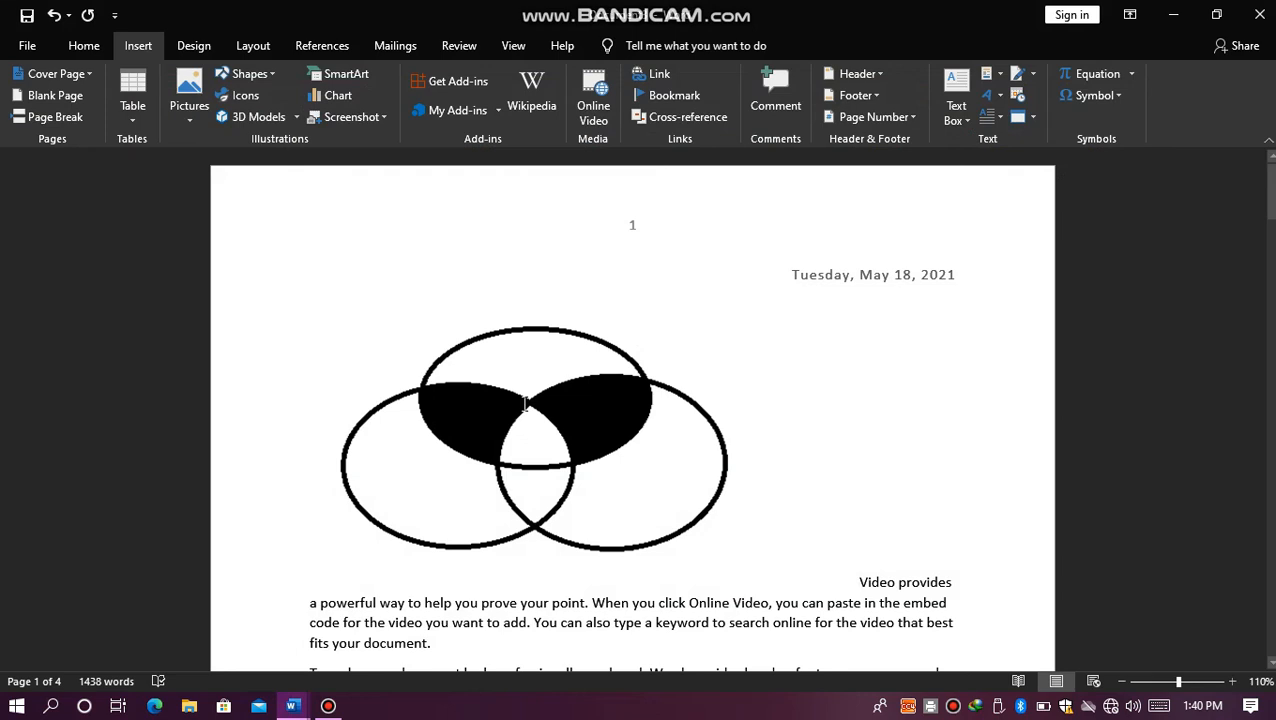
left_click(524, 403)
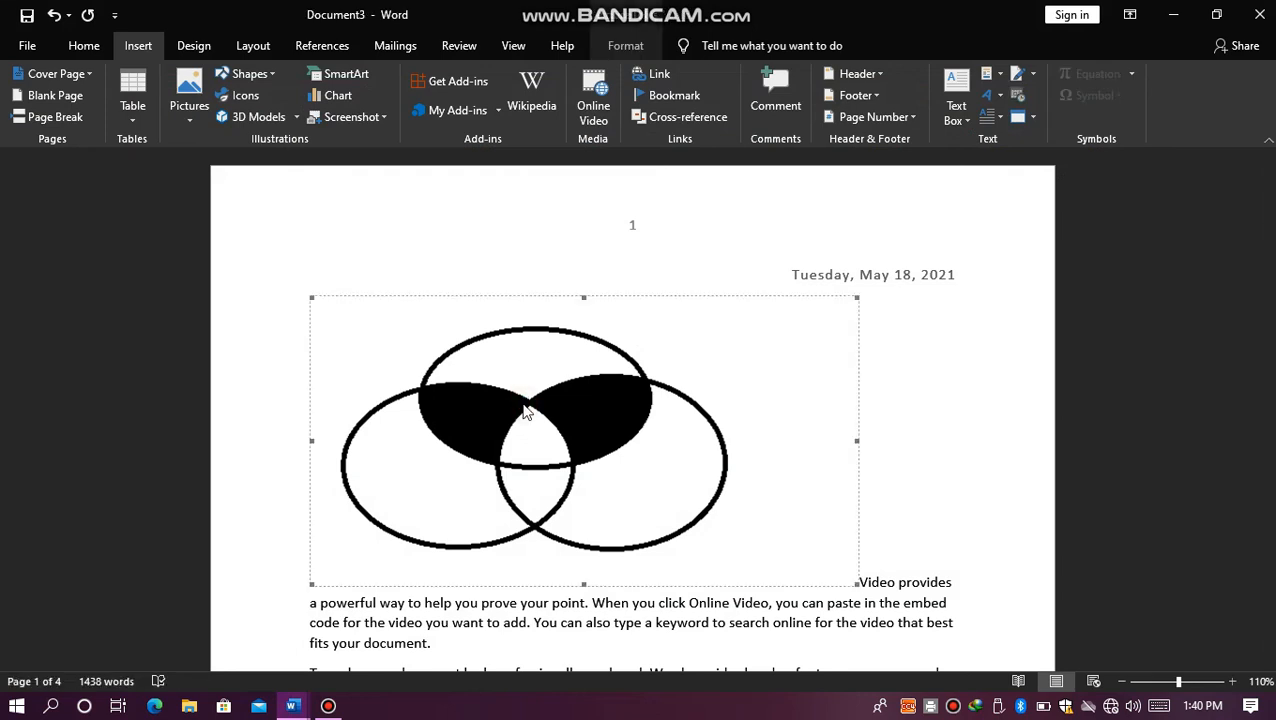
key("Delete")
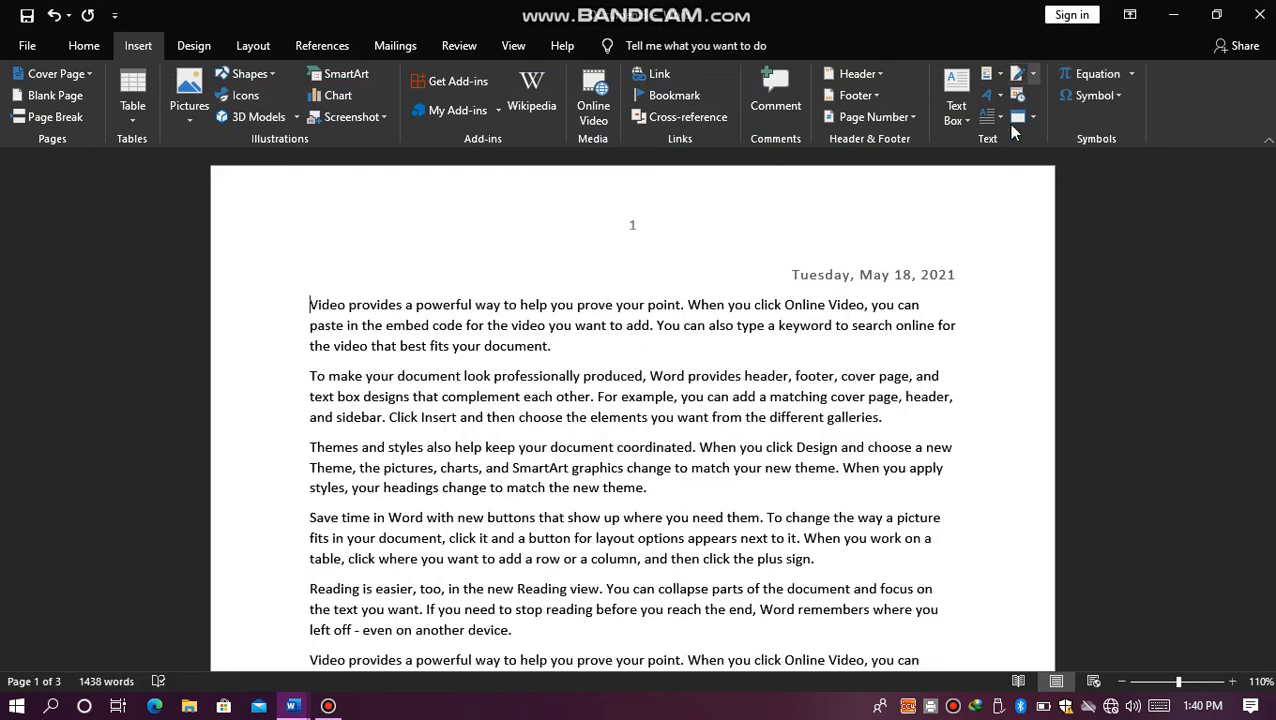
Step: Try inserting a new equation at the start of the first paragraph, and remove its placeholder
left_click(1130, 74)
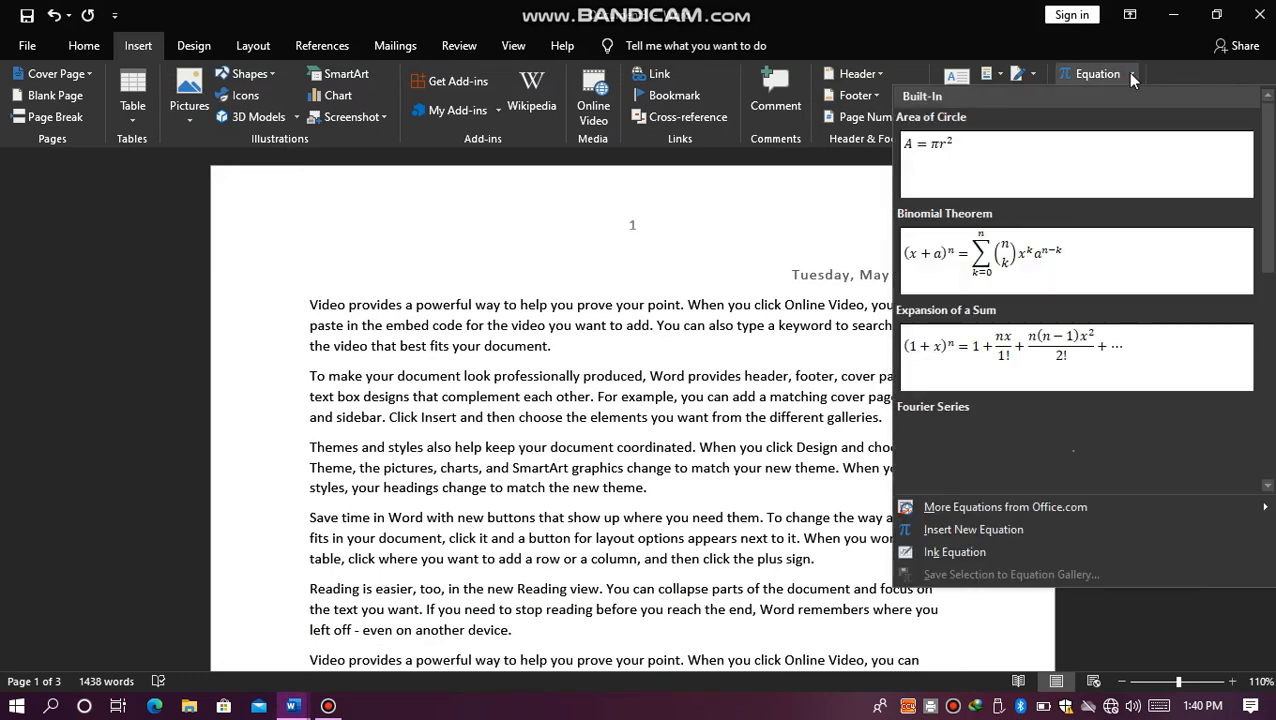
left_click(968, 529)
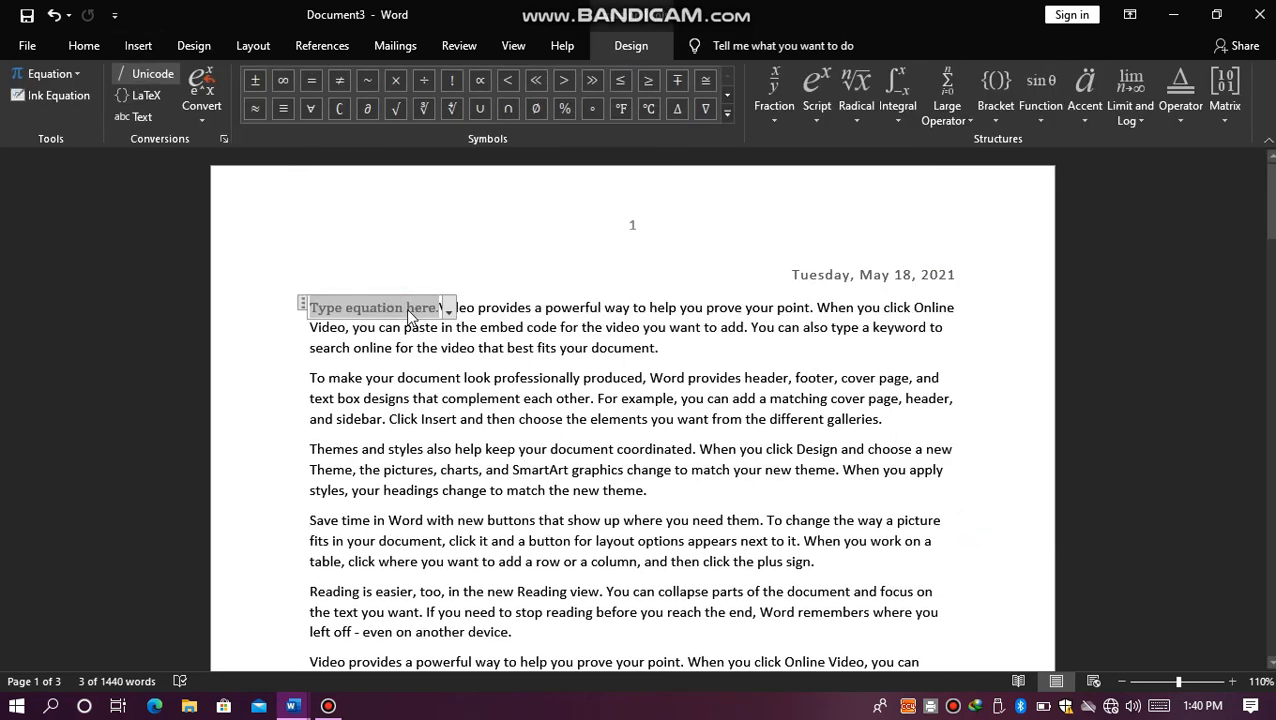
key("BackSpace")
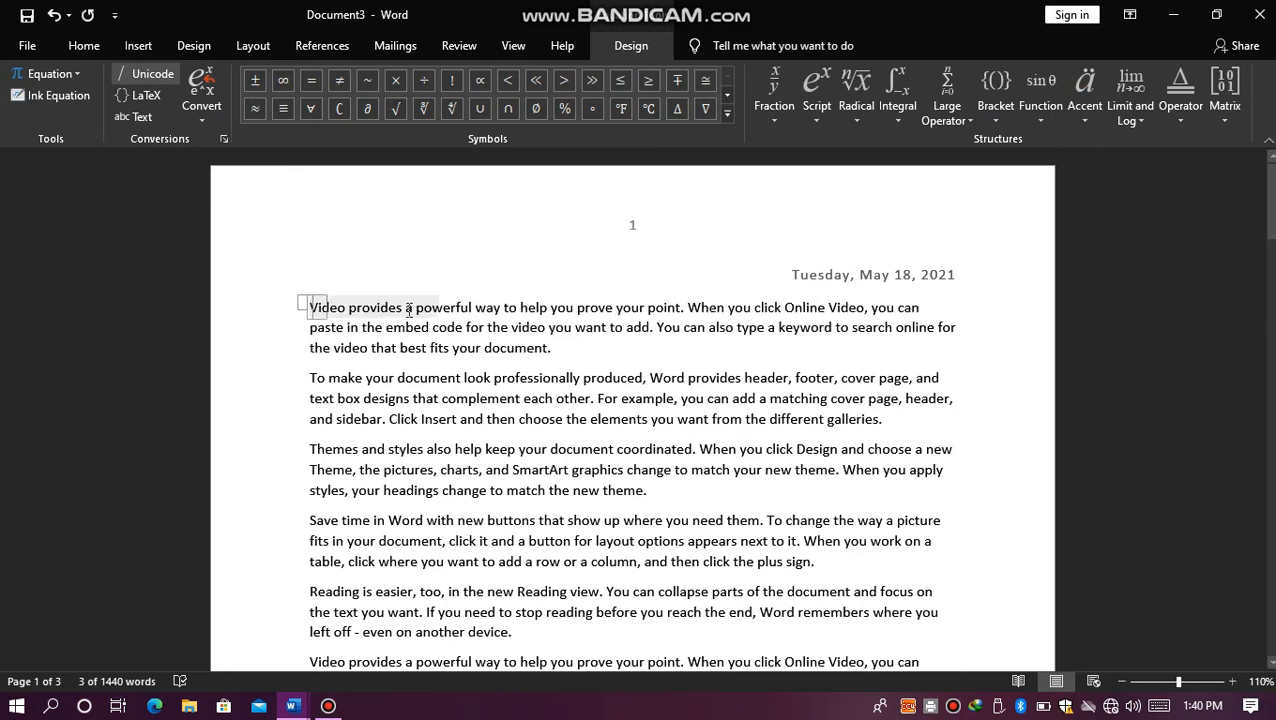
key("BackSpace")
Step: Add blank lines above the first paragraph and insert a new empty equation on one of them
key("Return")
key("Return")
key("Return")
key("Return")
key("Return")
key("Return")
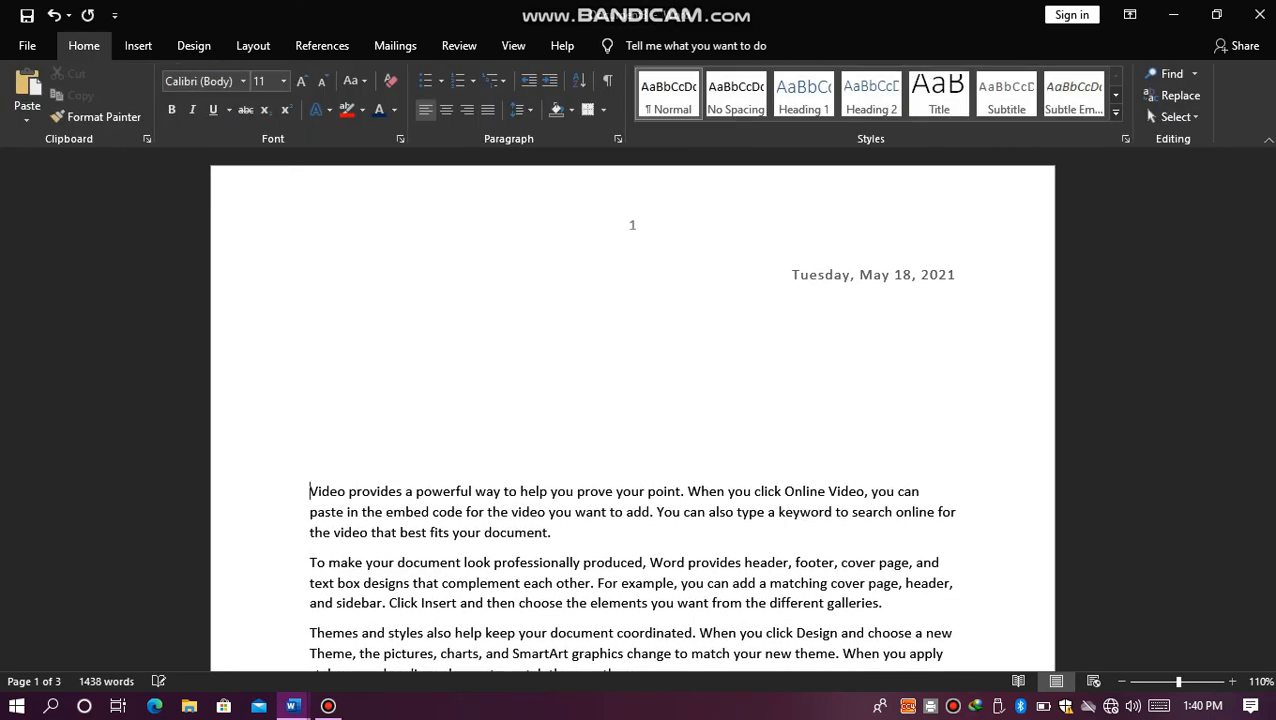
left_click(325, 441)
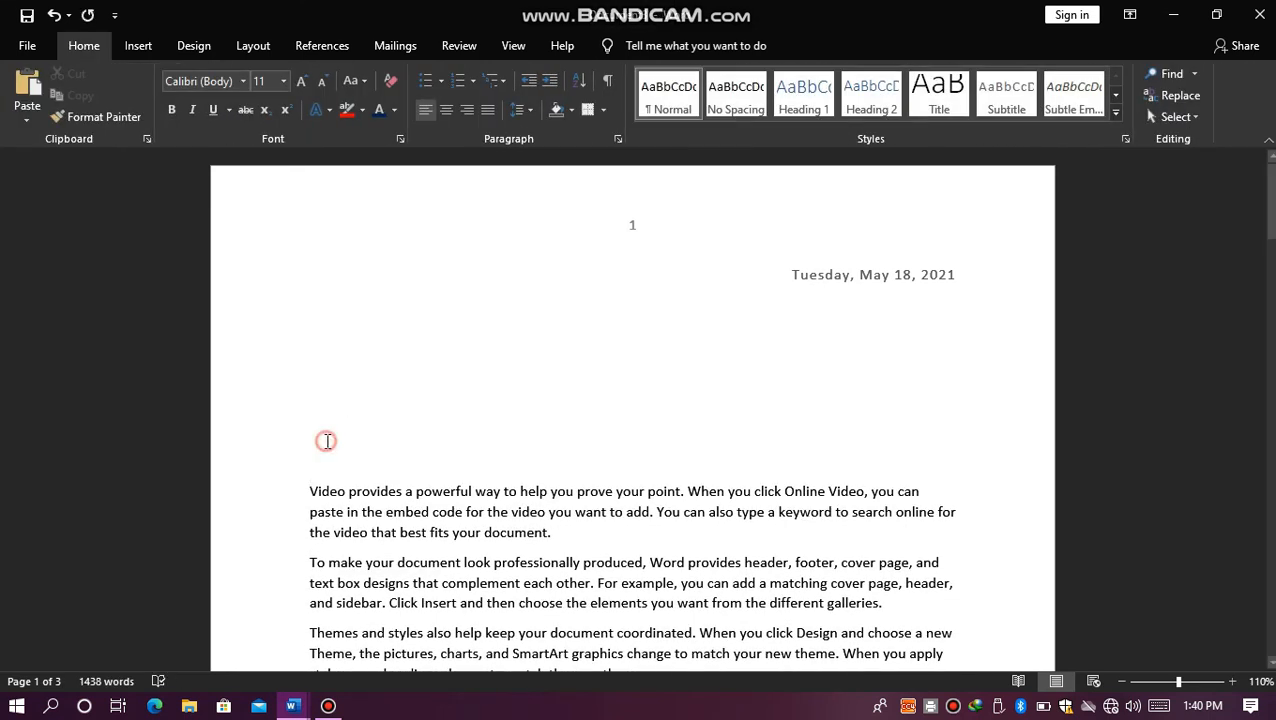
left_click(156, 52)
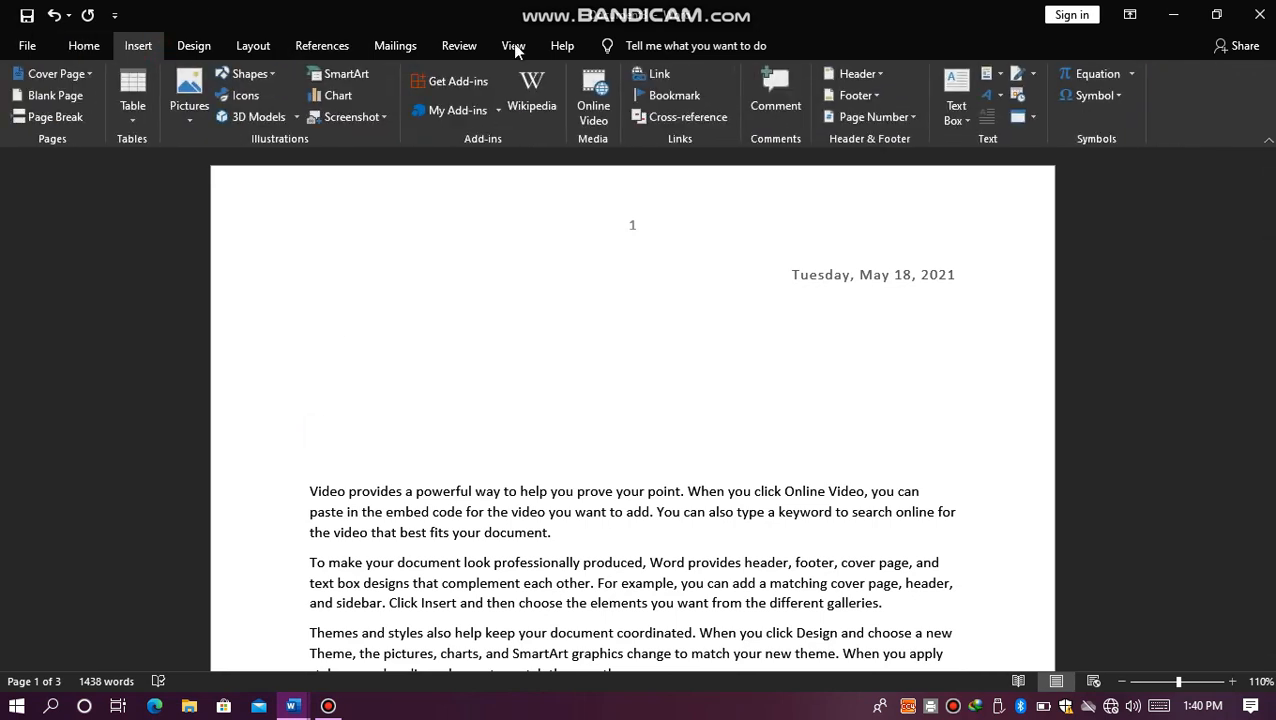
left_click(1133, 74)
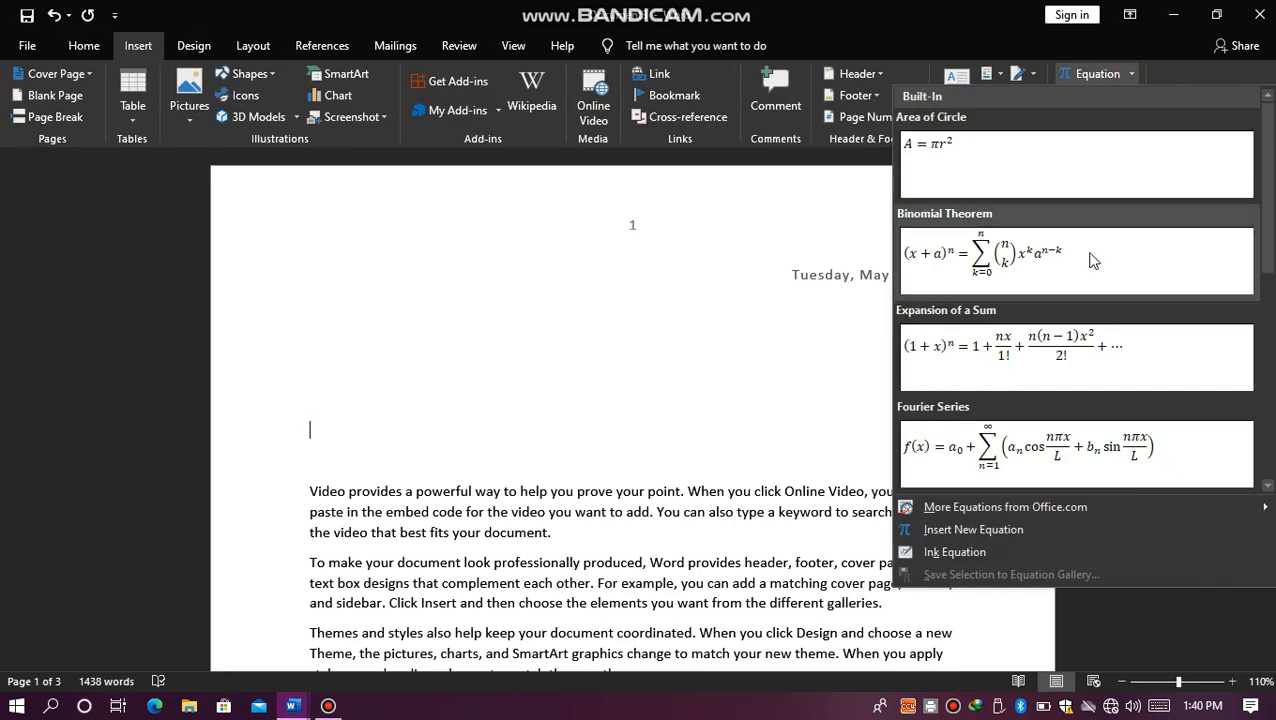
left_click(1001, 531)
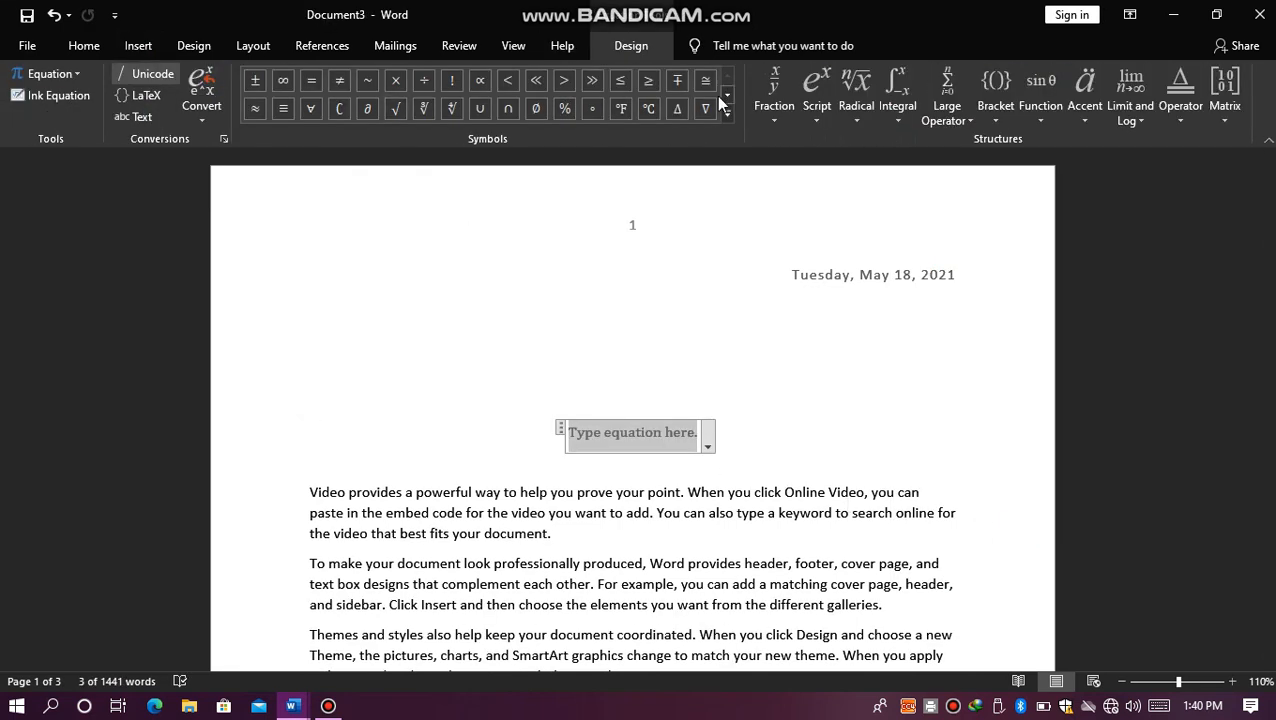
left_click(813, 116)
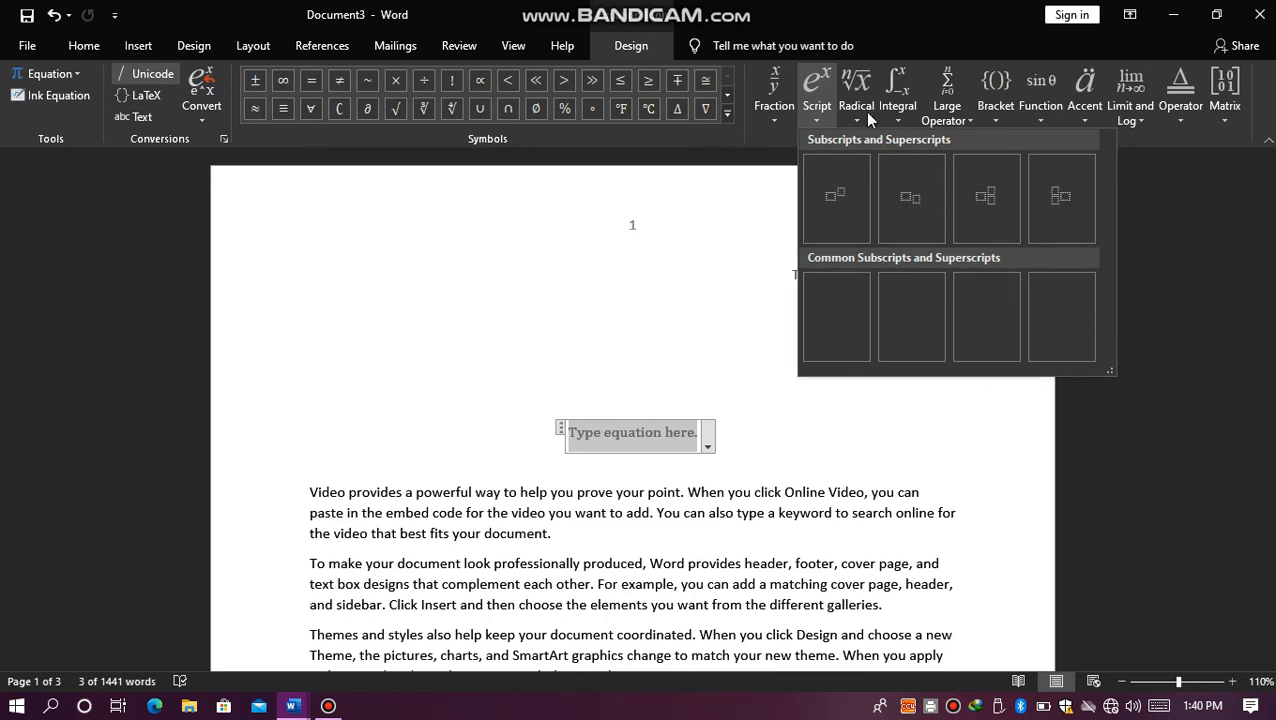
left_click(543, 302)
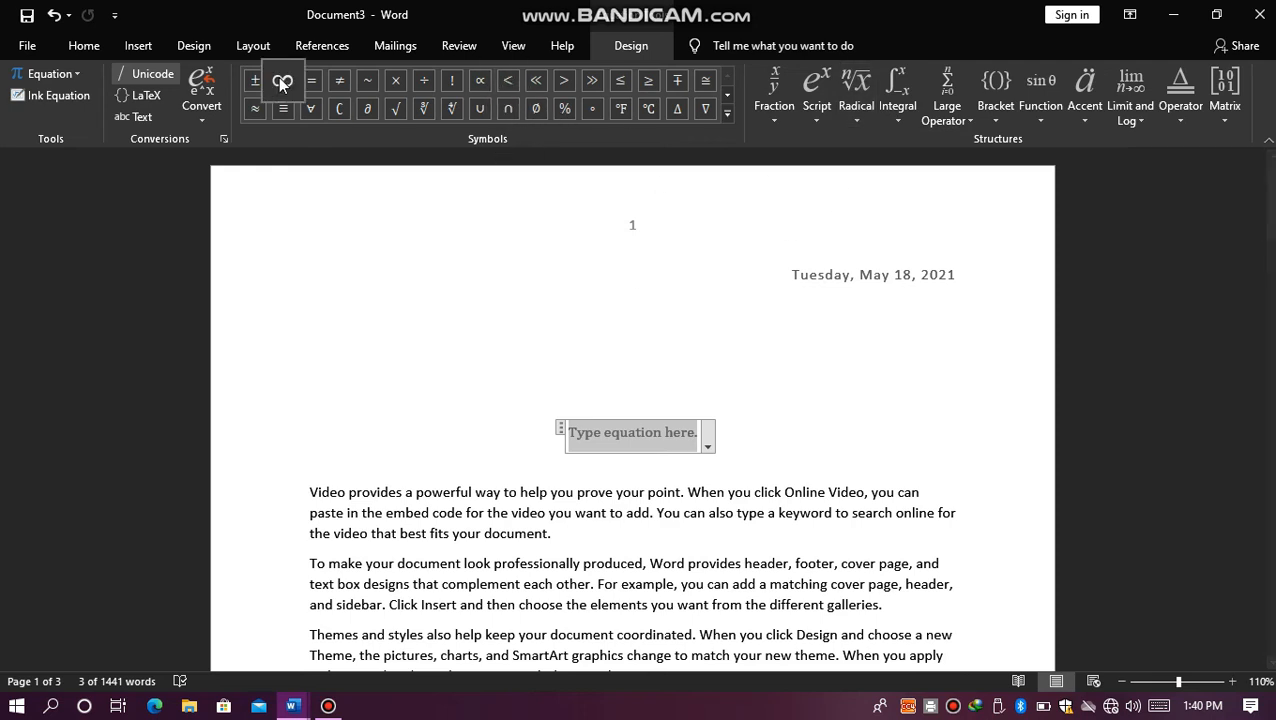
Step: Insert the Mathematical Double-Struck Digit Three symbol (1D7DB) into the equation and close the symbol dialog
left_click(134, 48)
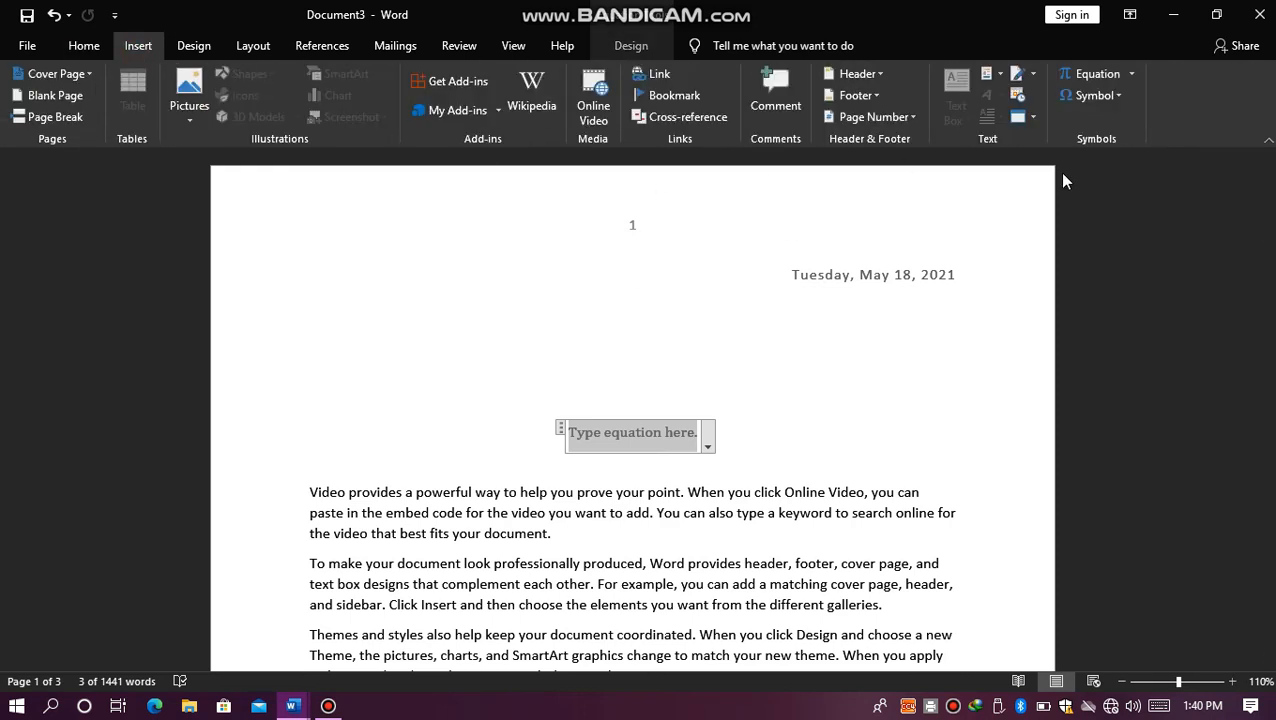
left_click(1113, 97)
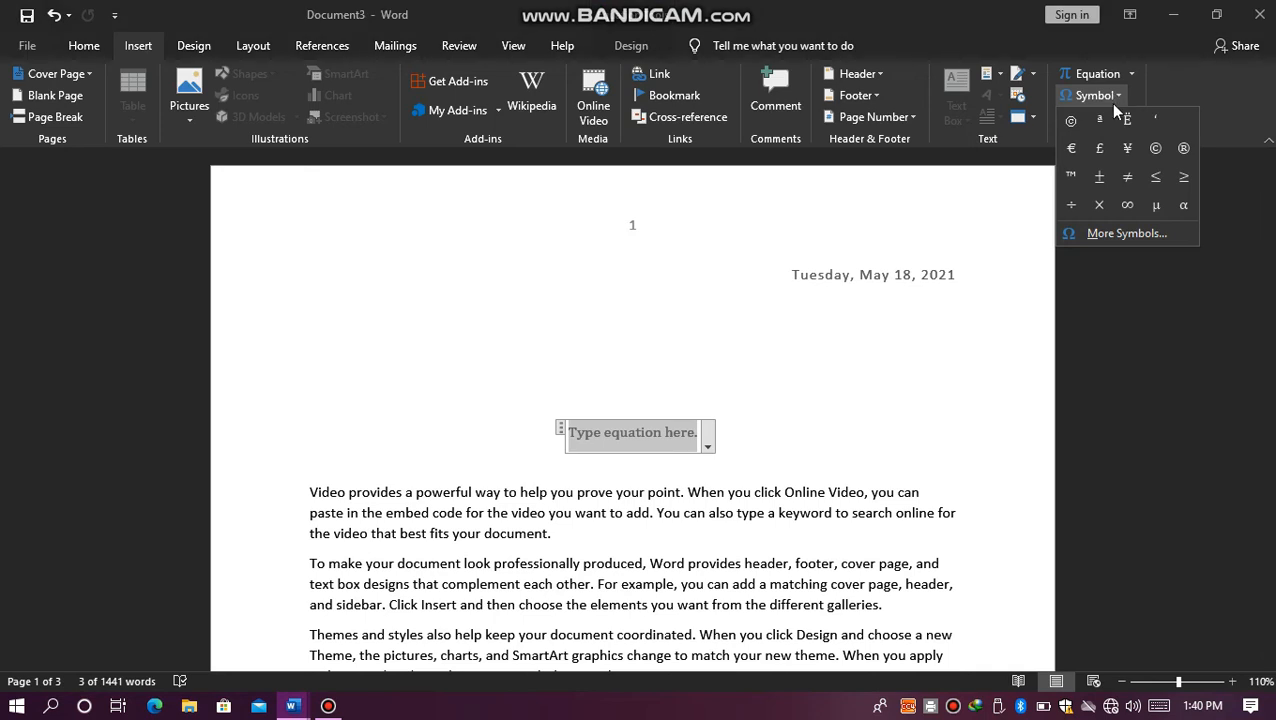
left_click(1100, 233)
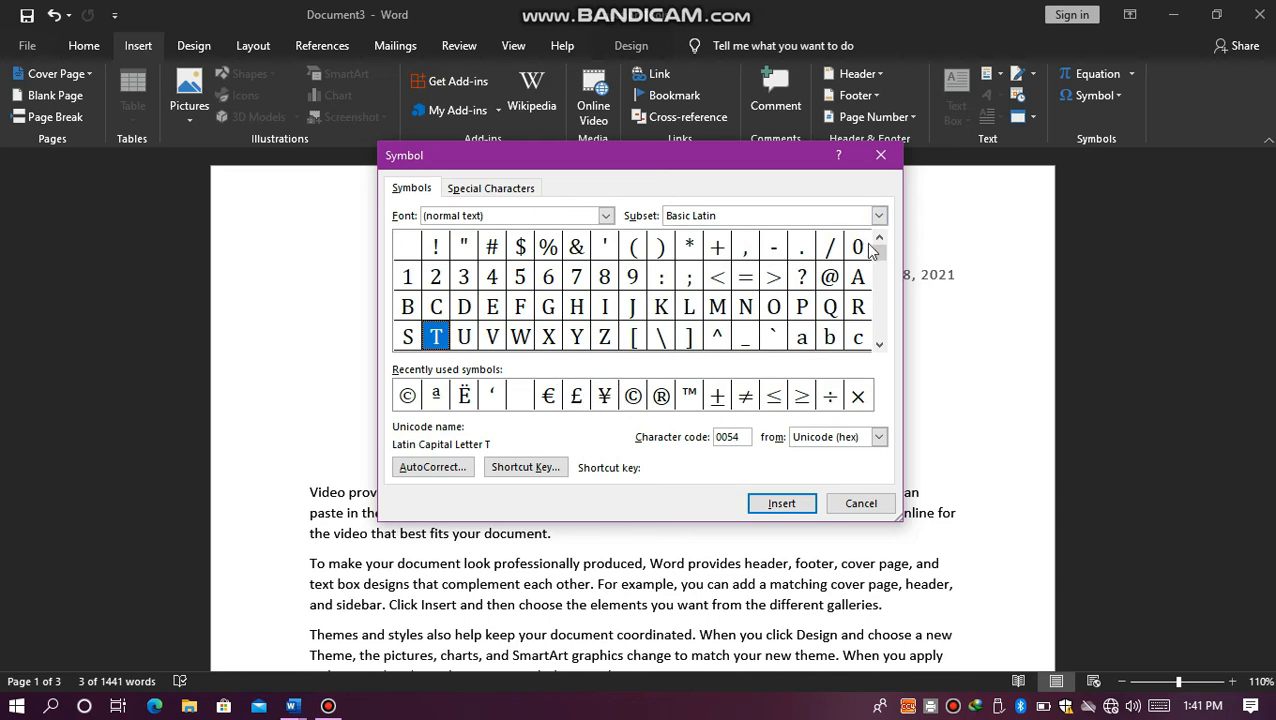
left_click_drag(886, 253, 906, 333)
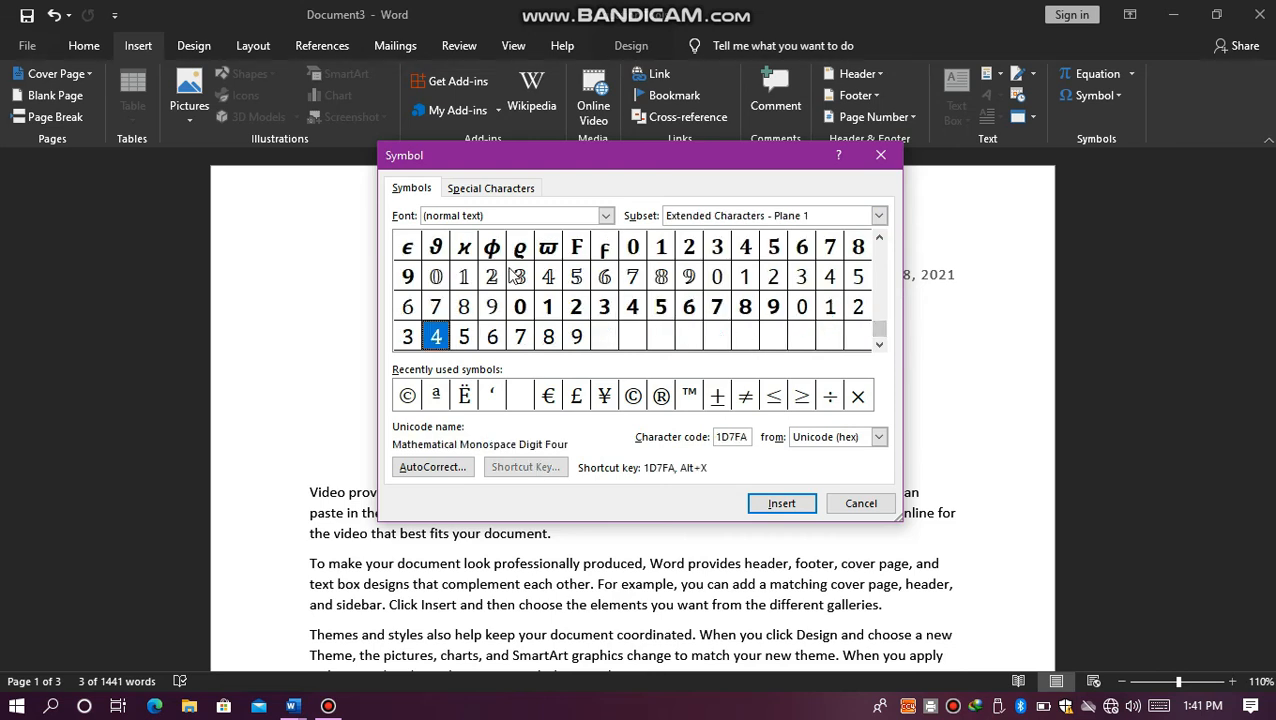
left_click(514, 276)
left_click(779, 505)
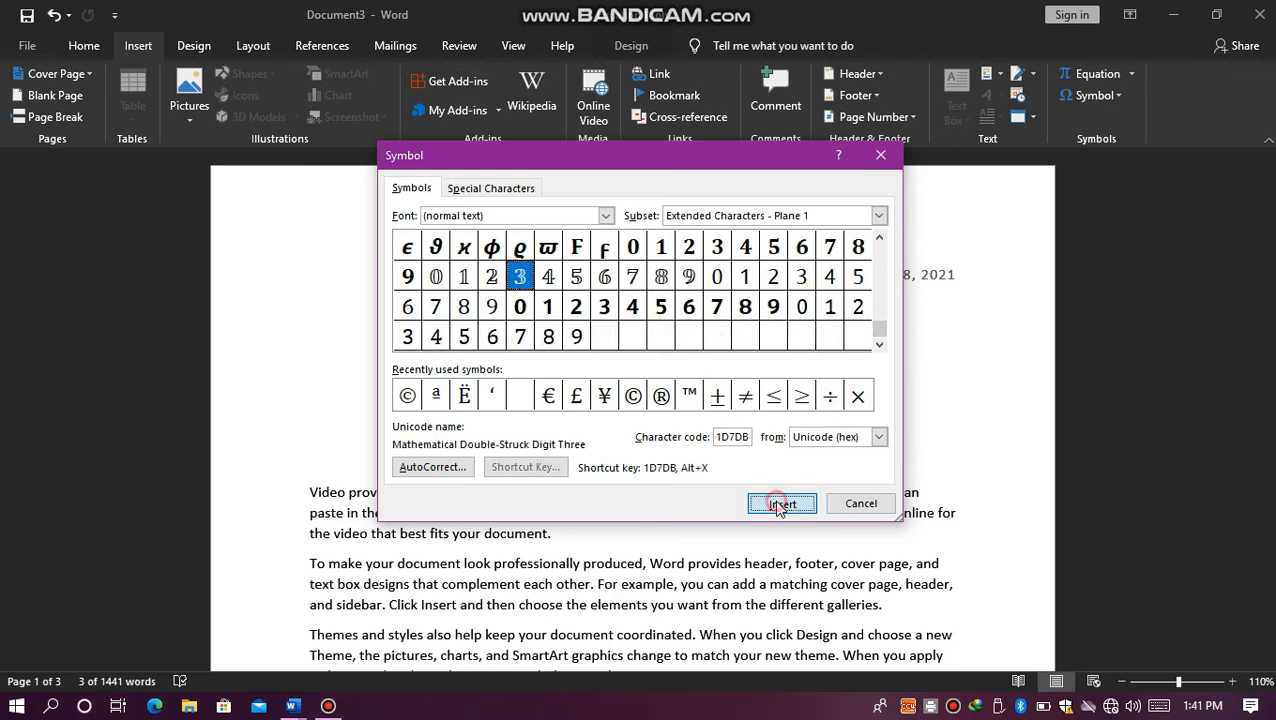
left_click(852, 504)
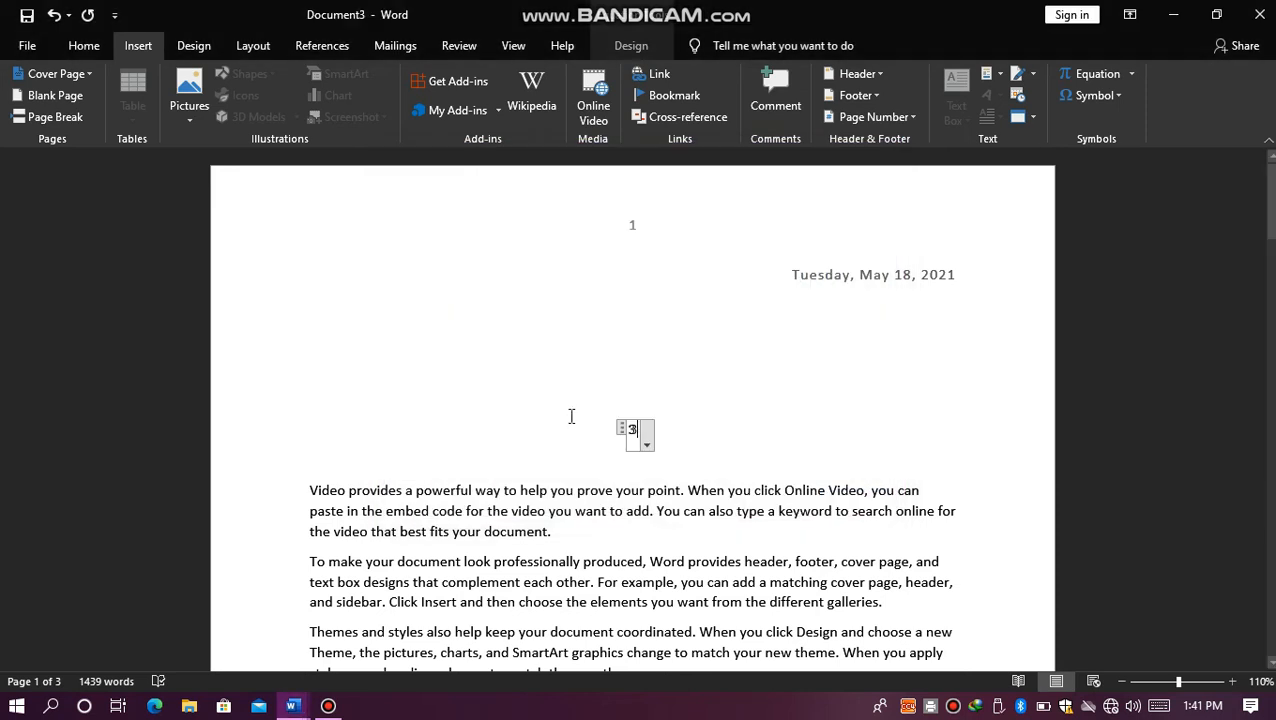
Step: Enlarge the inserted double-struck 3 to a font size of 90
double_click(634, 430)
left_click(82, 46)
left_click(301, 81)
left_click(301, 81)
left_click(301, 81)
left_click(301, 81)
left_click(301, 81)
left_click(301, 81)
left_click(301, 81)
left_click(301, 81)
left_click(301, 81)
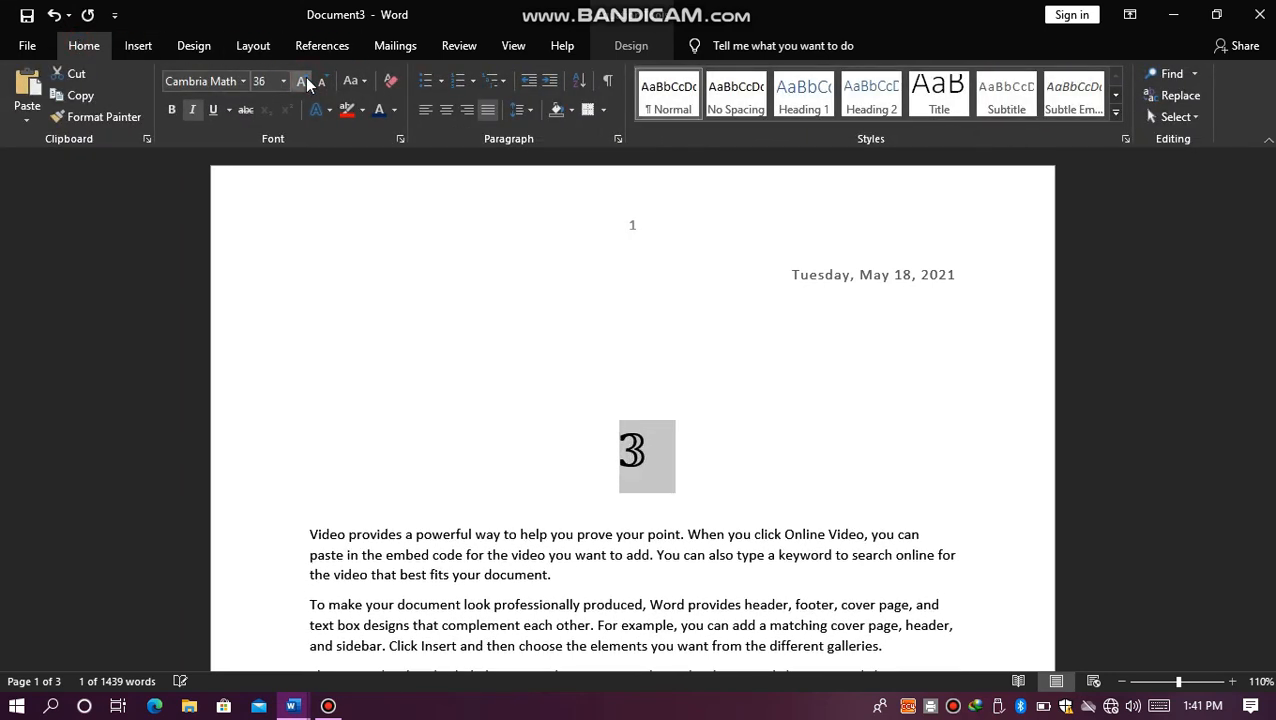
left_click(301, 81)
left_click(301, 81)
left_click(301, 81)
left_click(301, 81)
left_click(301, 81)
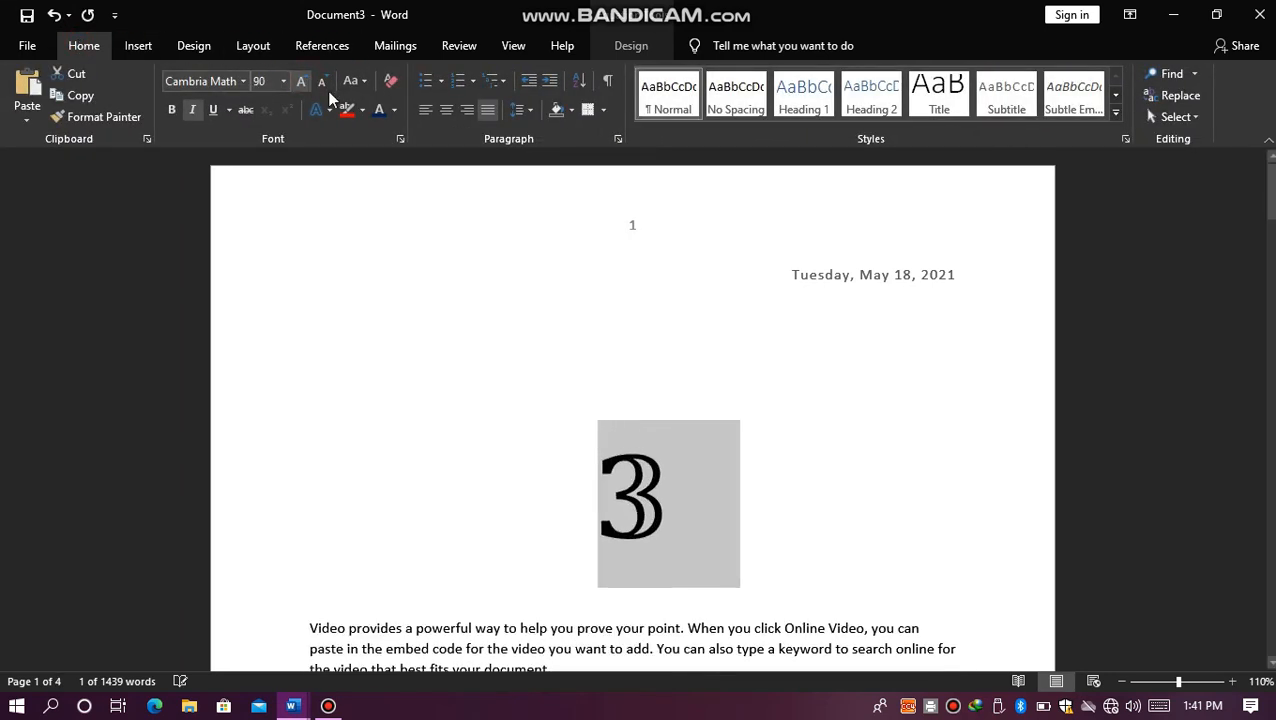
left_click(688, 478)
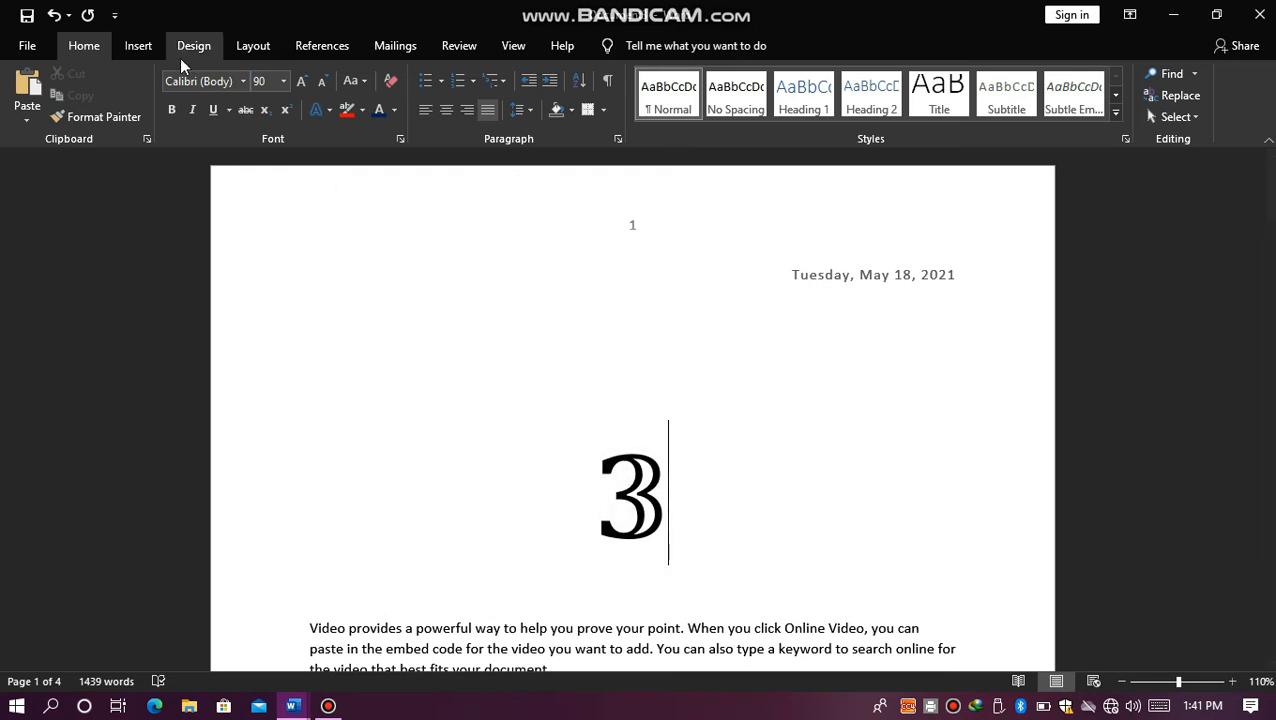
Step: Delete the double-struck 3 and its empty equation placeholder from the line above the first paragraph
left_click(150, 50)
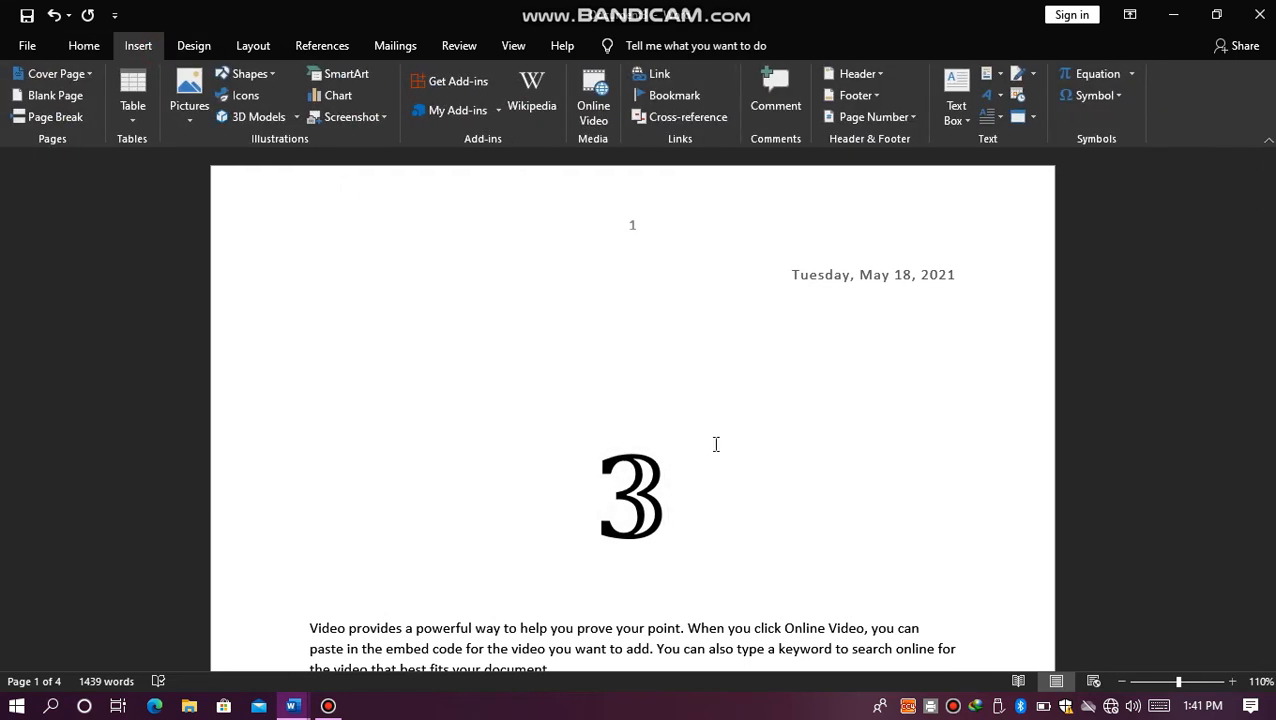
left_click(649, 495)
key("BackSpace")
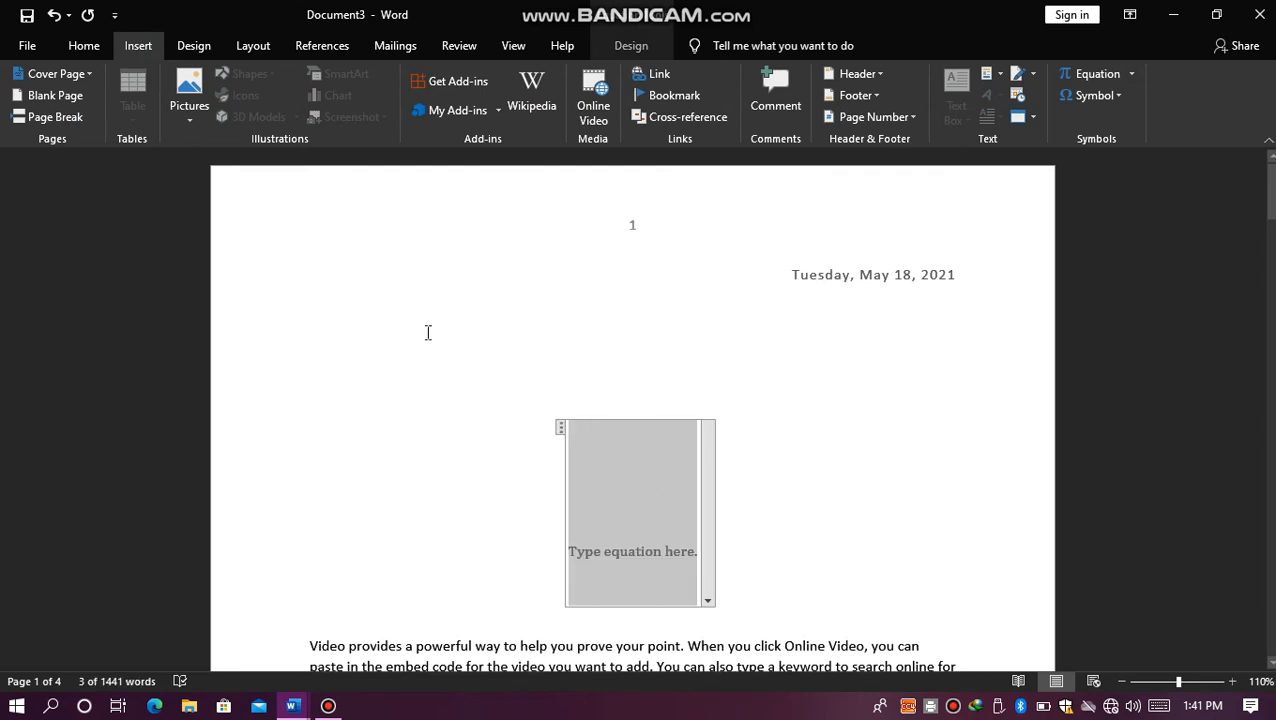
key("BackSpace")
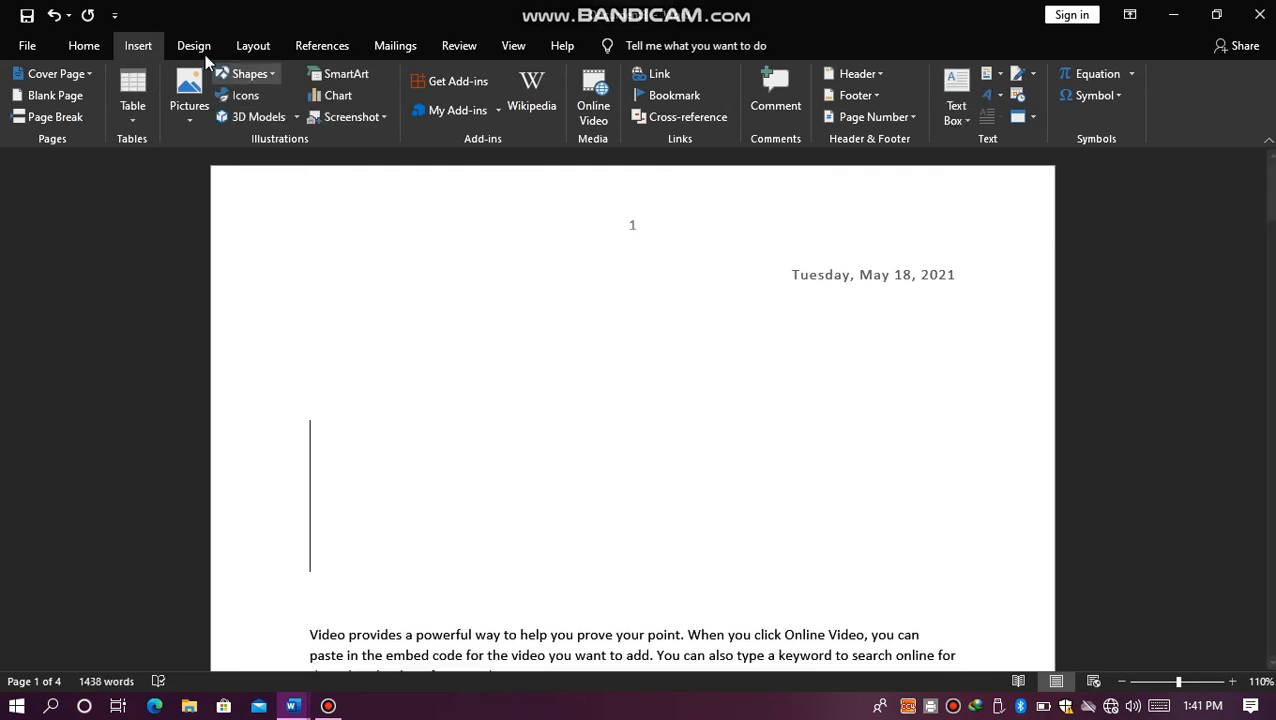
Step: Select the first body paragraph and preview the document themes without applying one
left_click(204, 54)
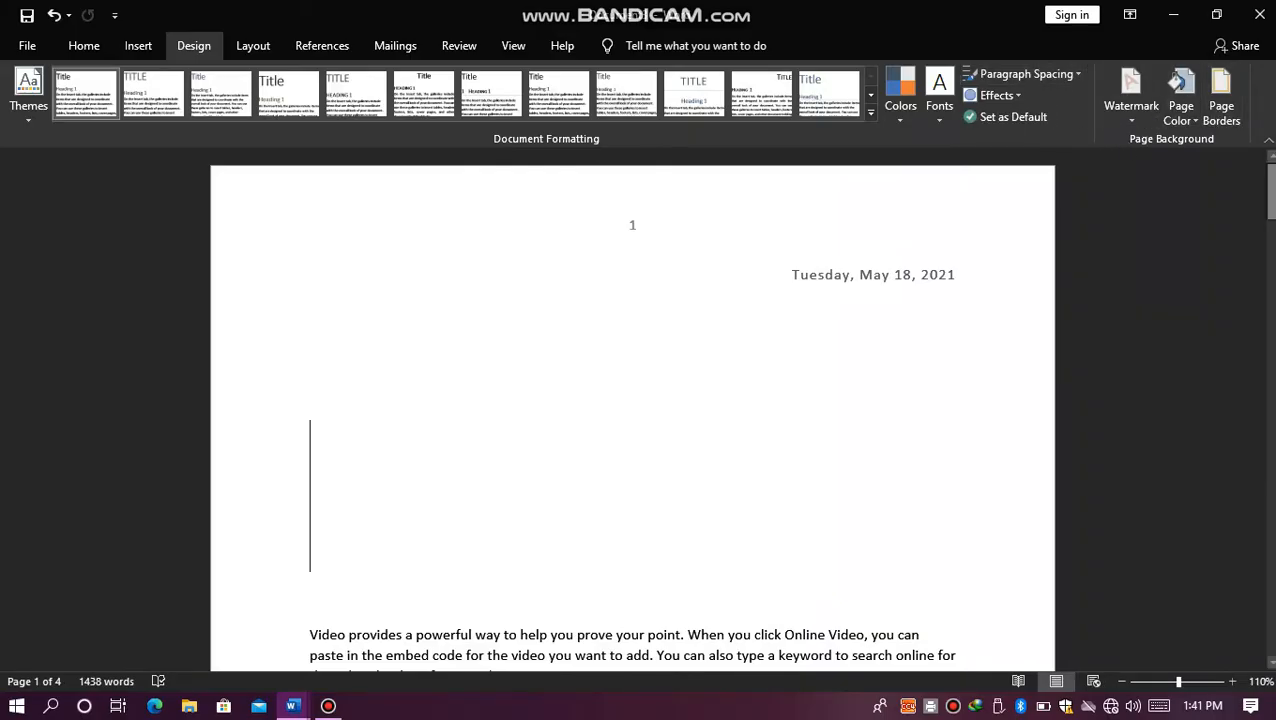
left_click_drag(1270, 175, 1246, 221)
left_click(368, 308)
left_click_drag(309, 336, 577, 392)
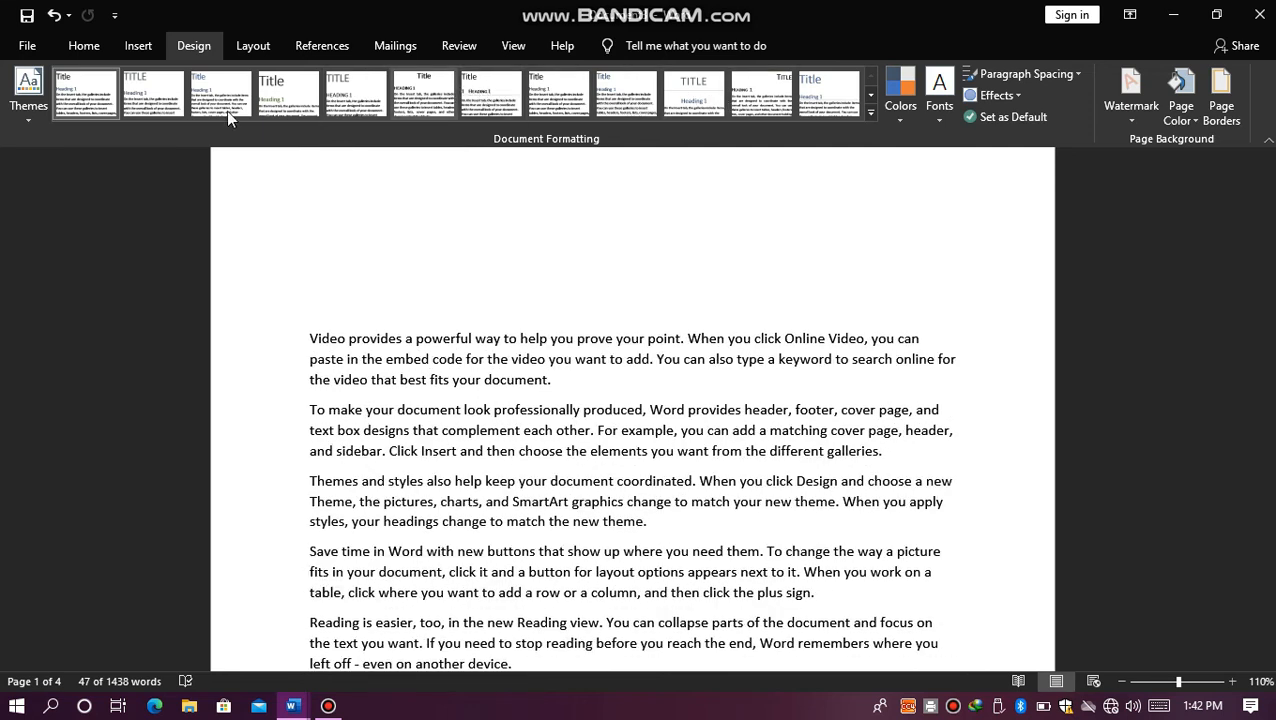
left_click(24, 124)
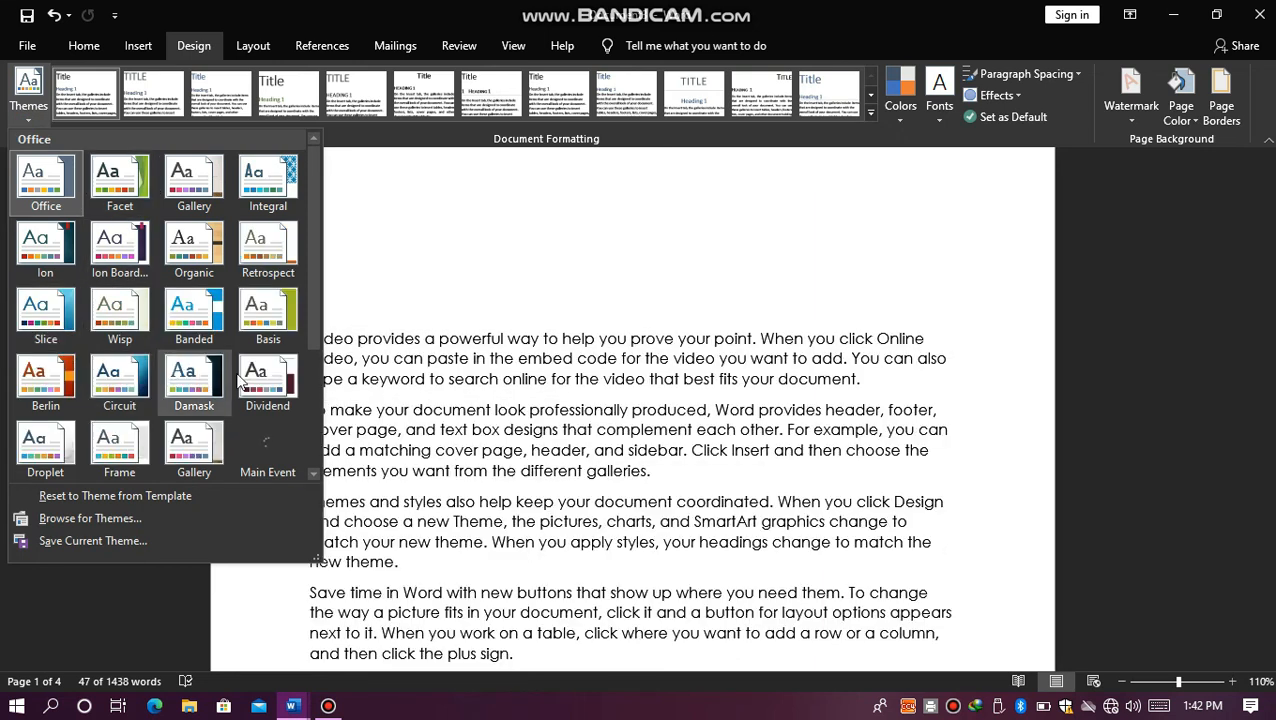
left_click(395, 342)
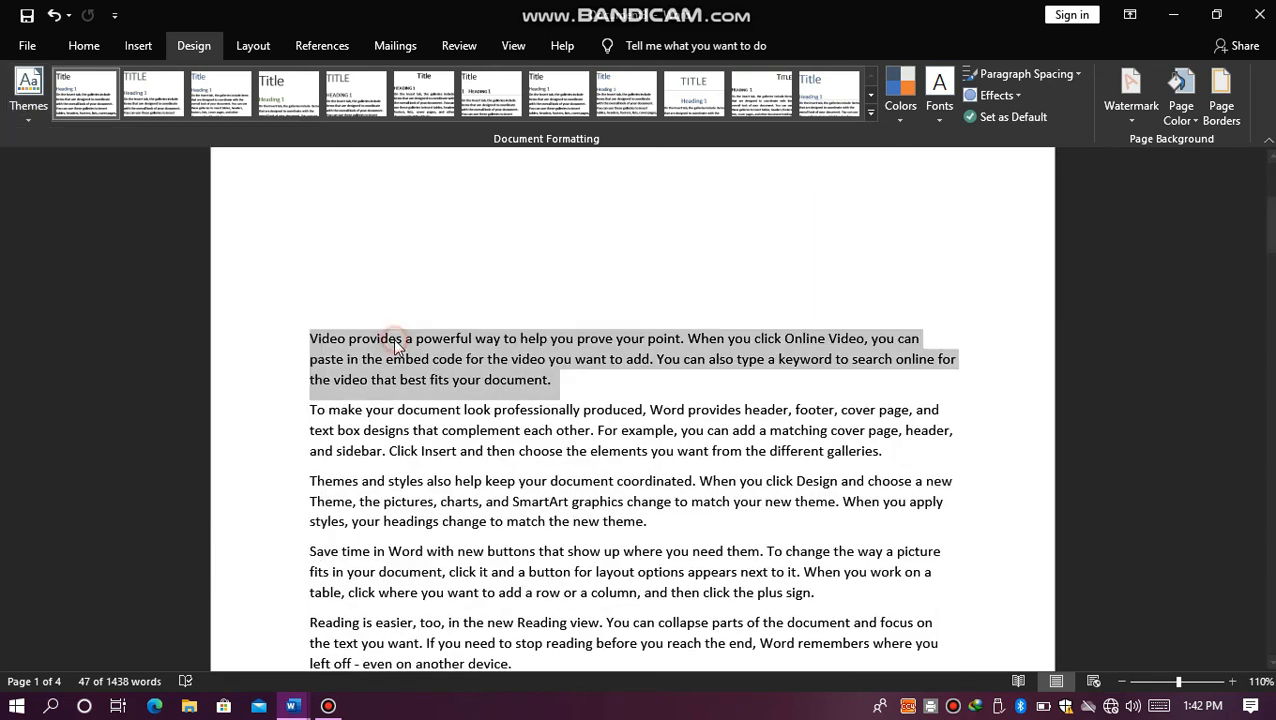
Step: Apply the Subtitle style to the selected first paragraph and view the available themes again
left_click(86, 42)
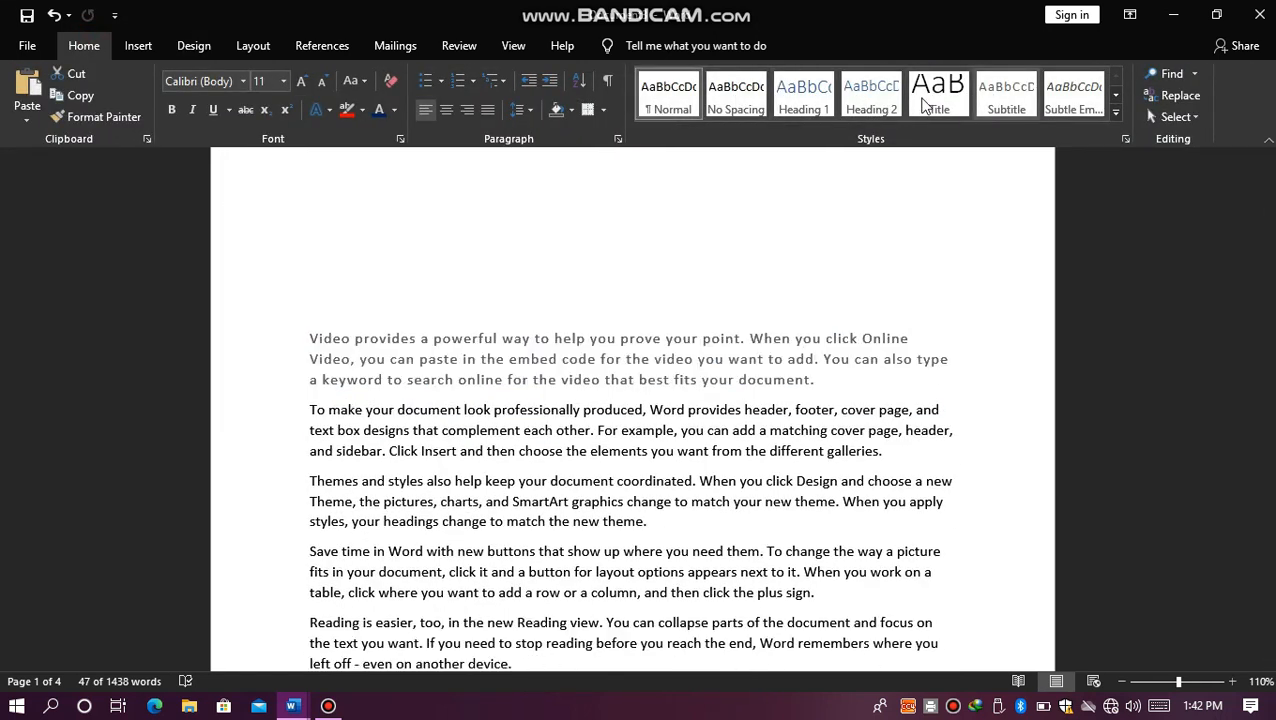
left_click(1020, 100)
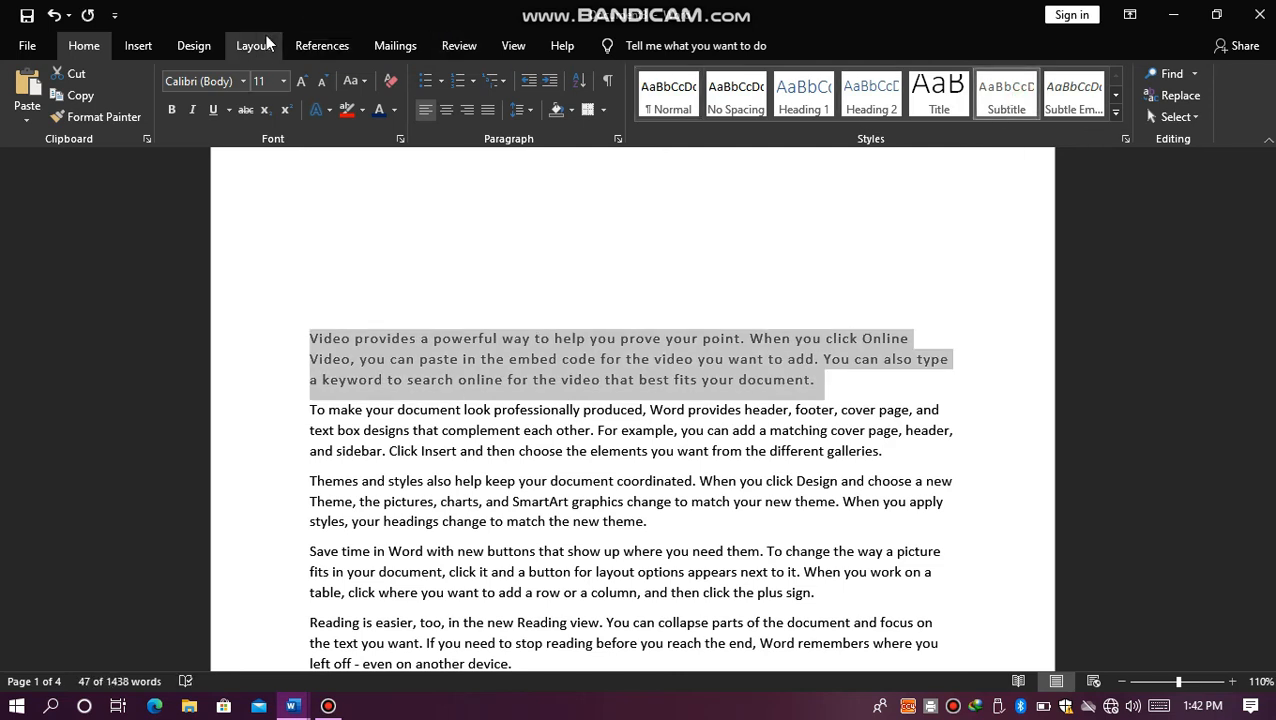
left_click(180, 50)
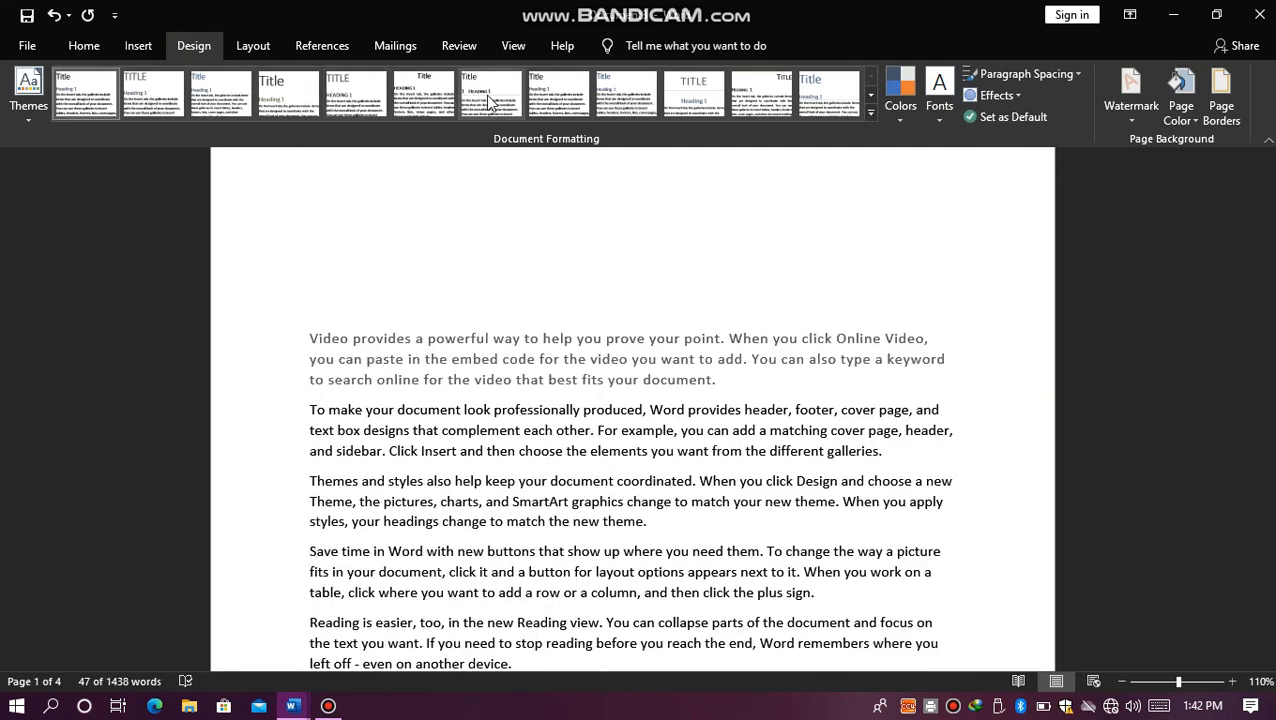
left_click(24, 118)
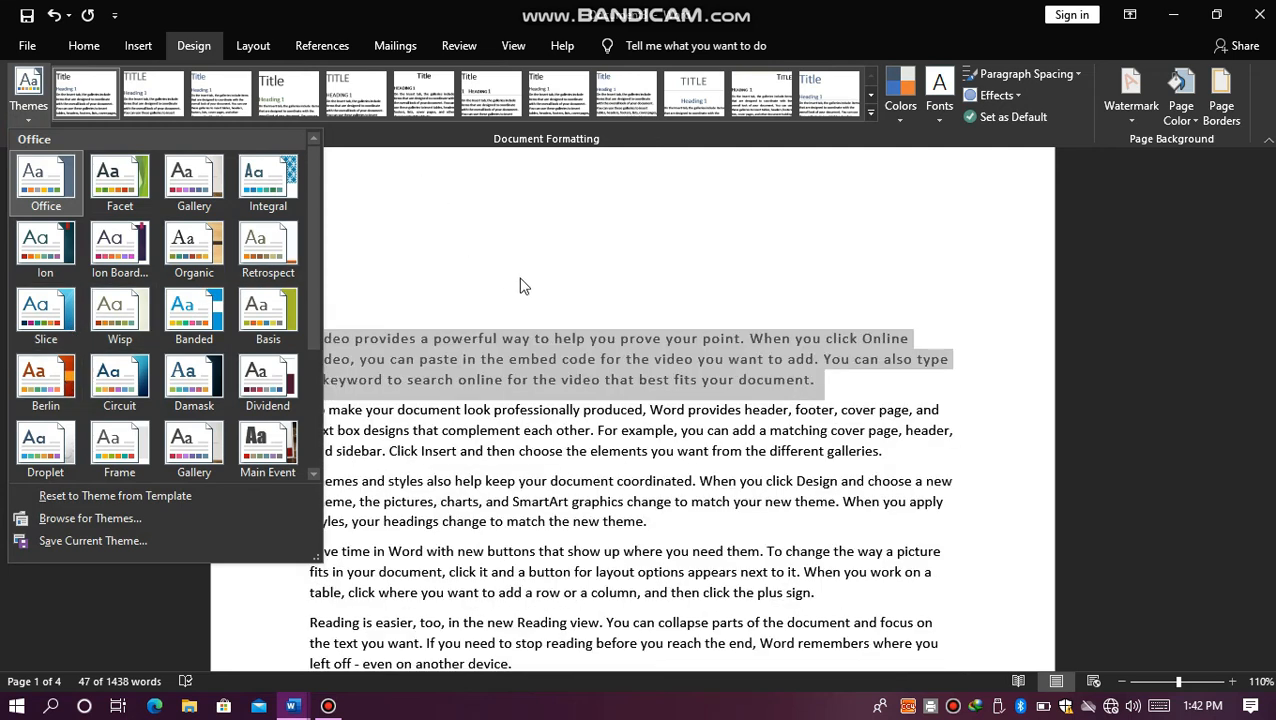
Step: Try the Blue Warm theme colors on the document, then restore the Office color set
left_click(898, 116)
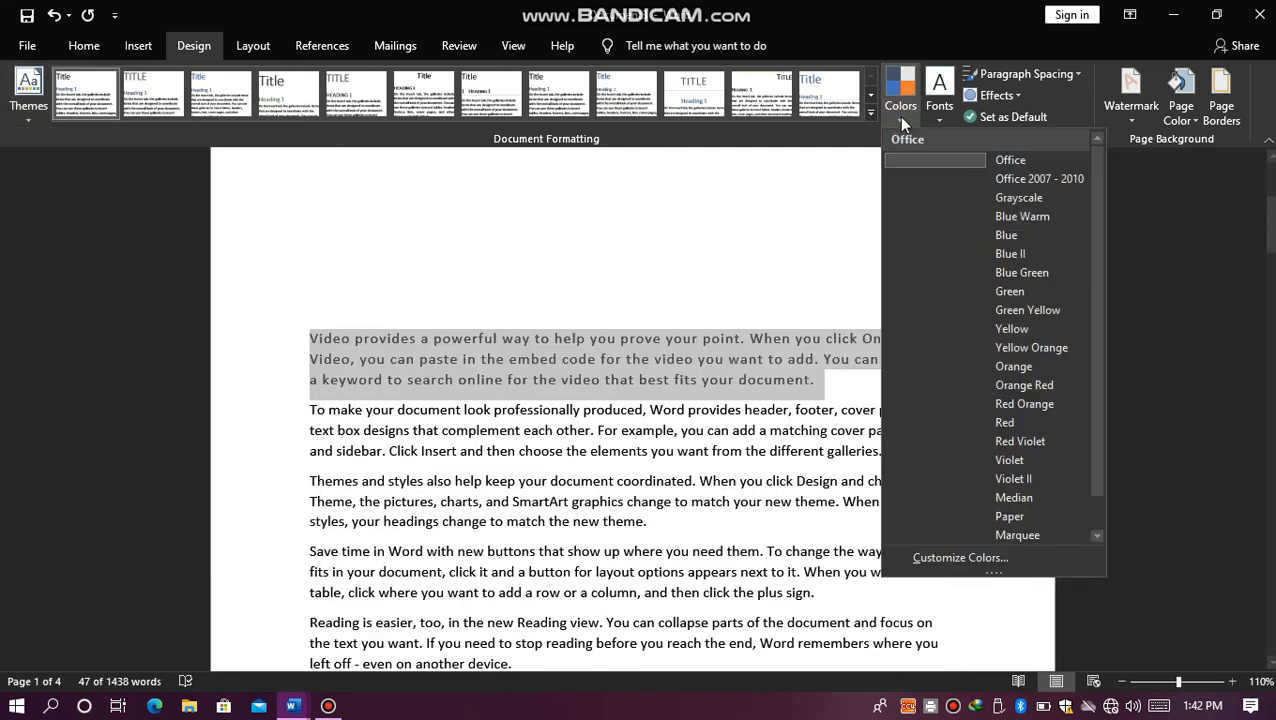
left_click(922, 218)
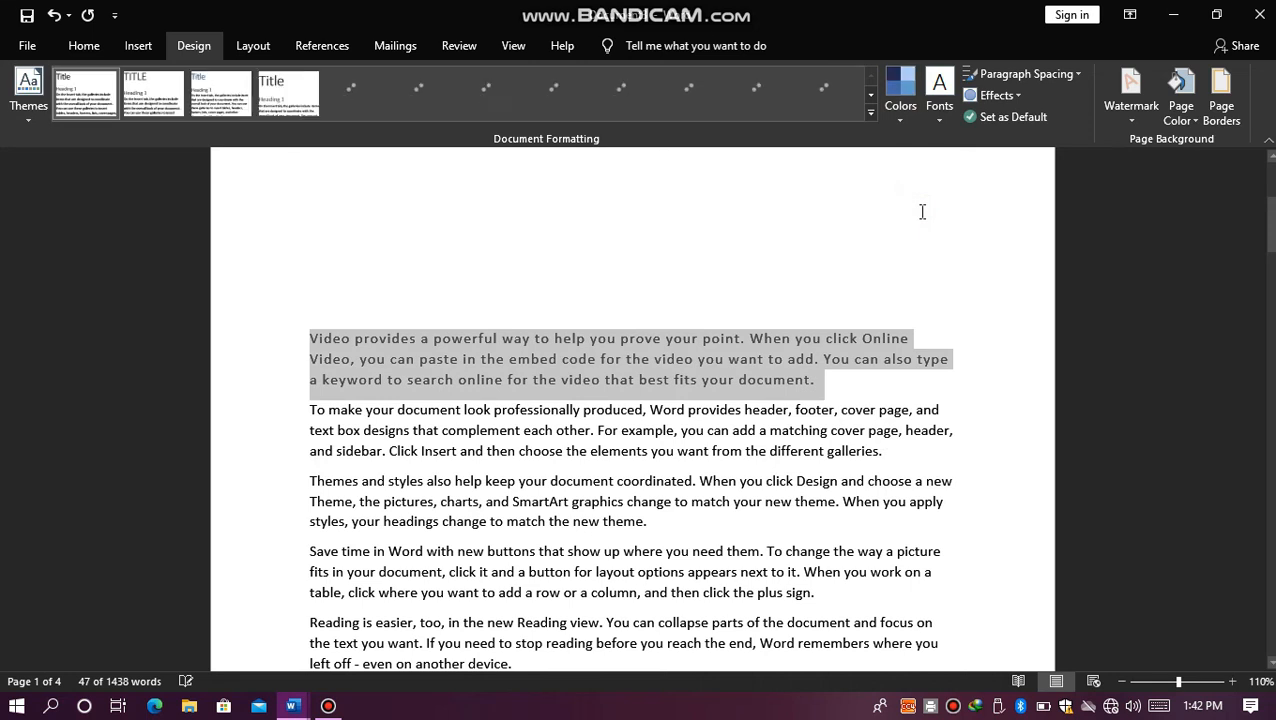
left_click(905, 98)
left_click(911, 160)
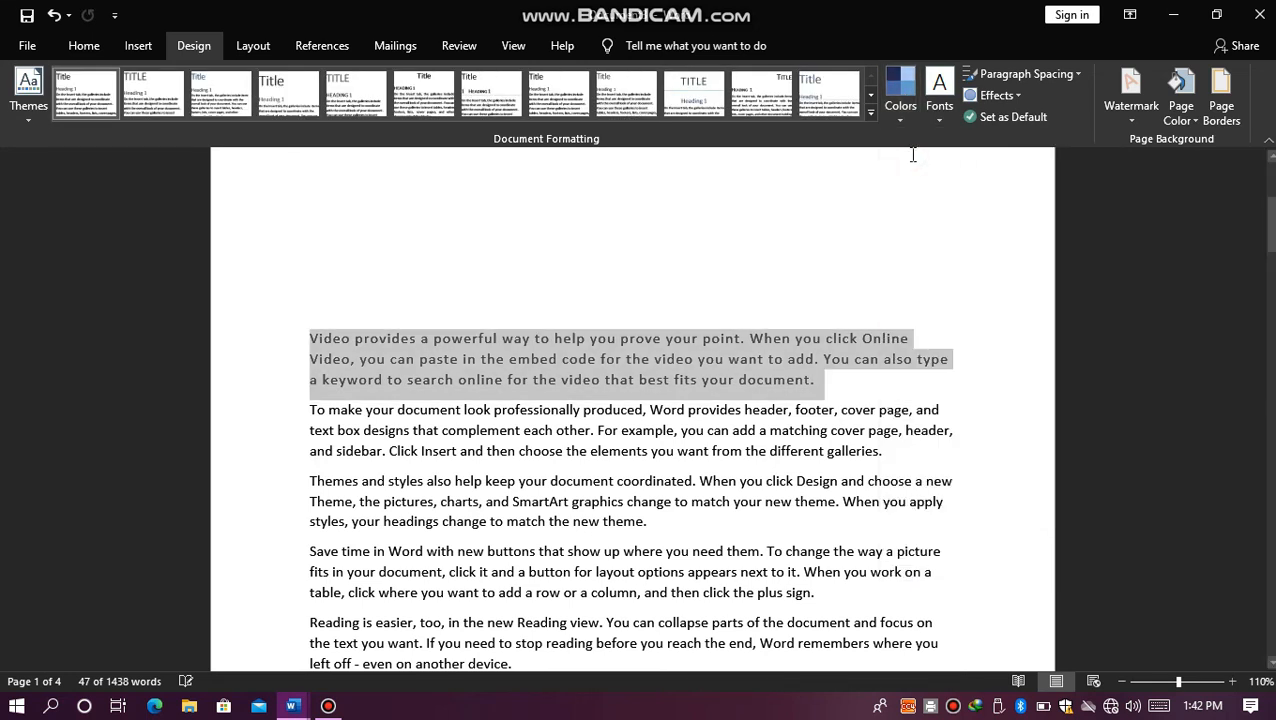
Step: Apply the Heading 1 style to the selected first paragraph
left_click(99, 47)
left_click(822, 106)
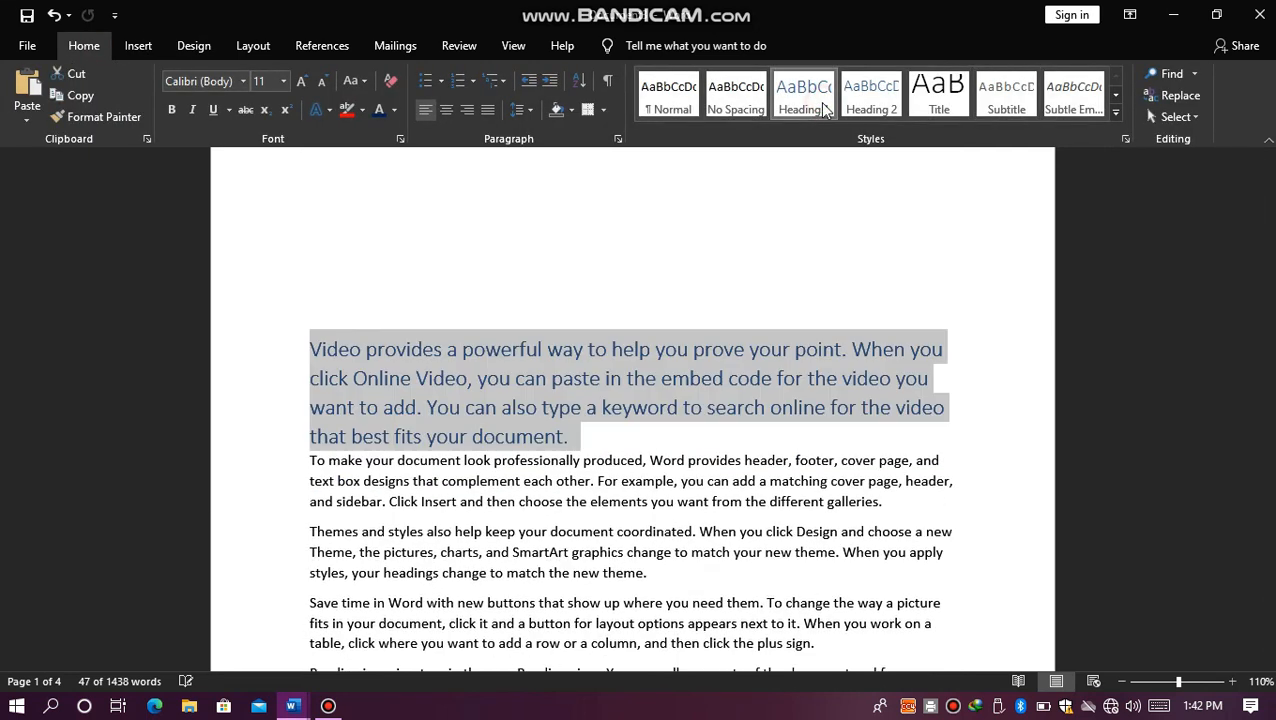
Step: Review the paragraph spacing presets and preview the theme color sets on the heading without applying any
left_click(214, 47)
left_click(1006, 76)
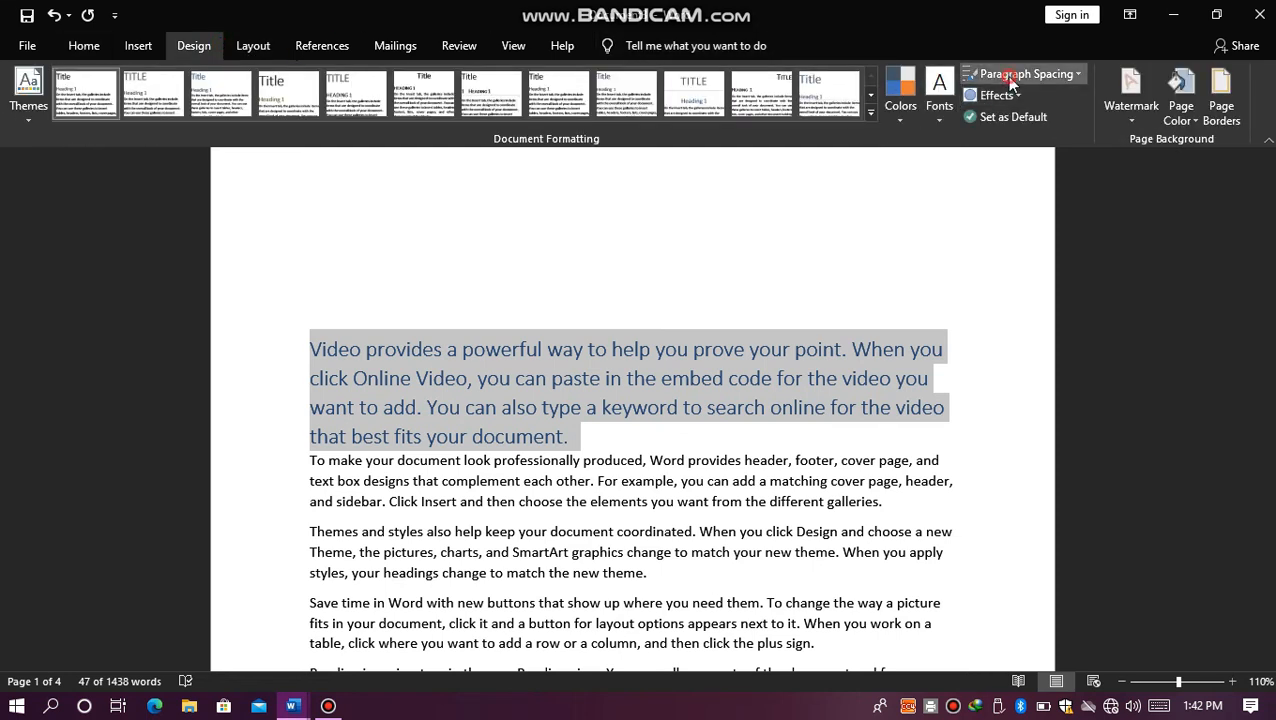
left_click(864, 210)
left_click(913, 99)
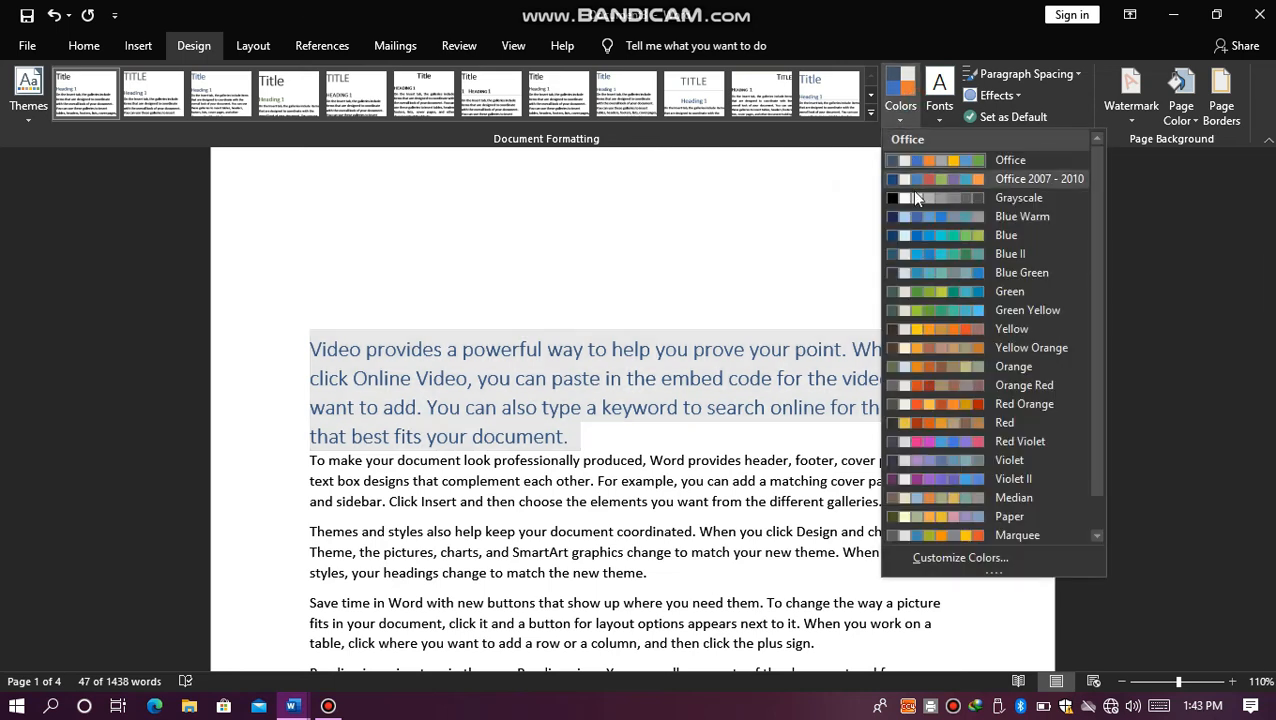
left_click(715, 233)
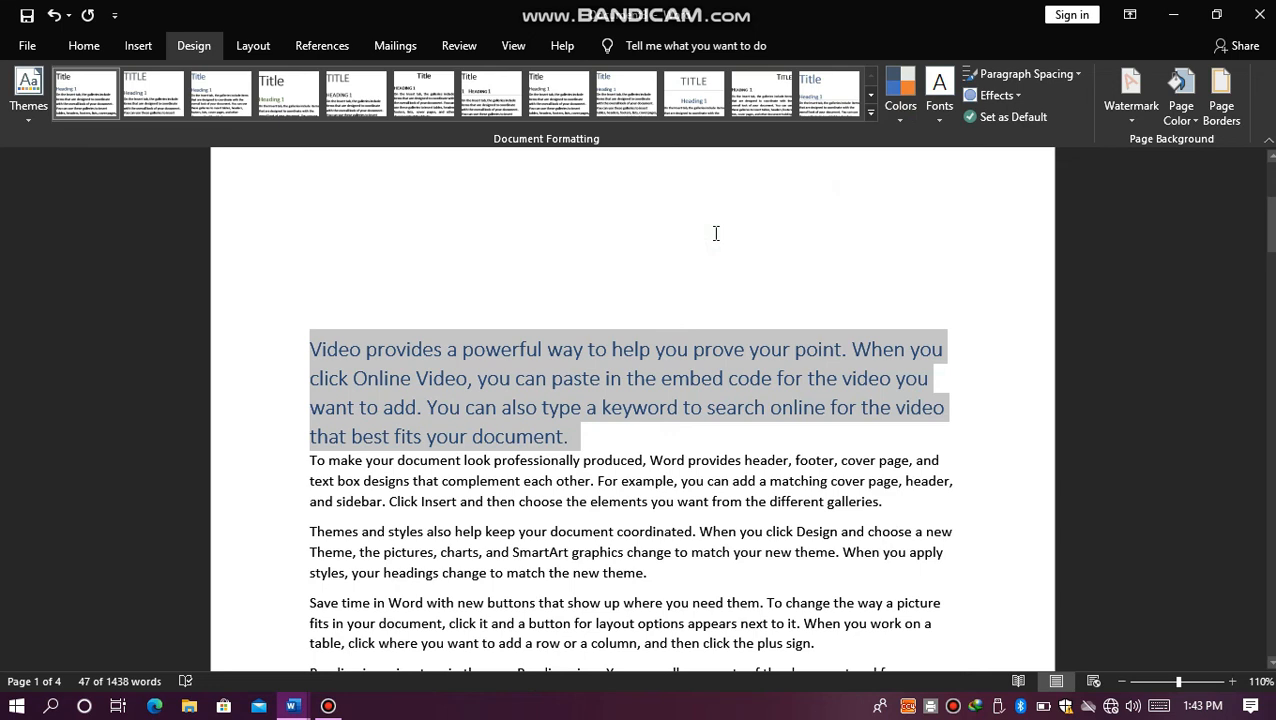
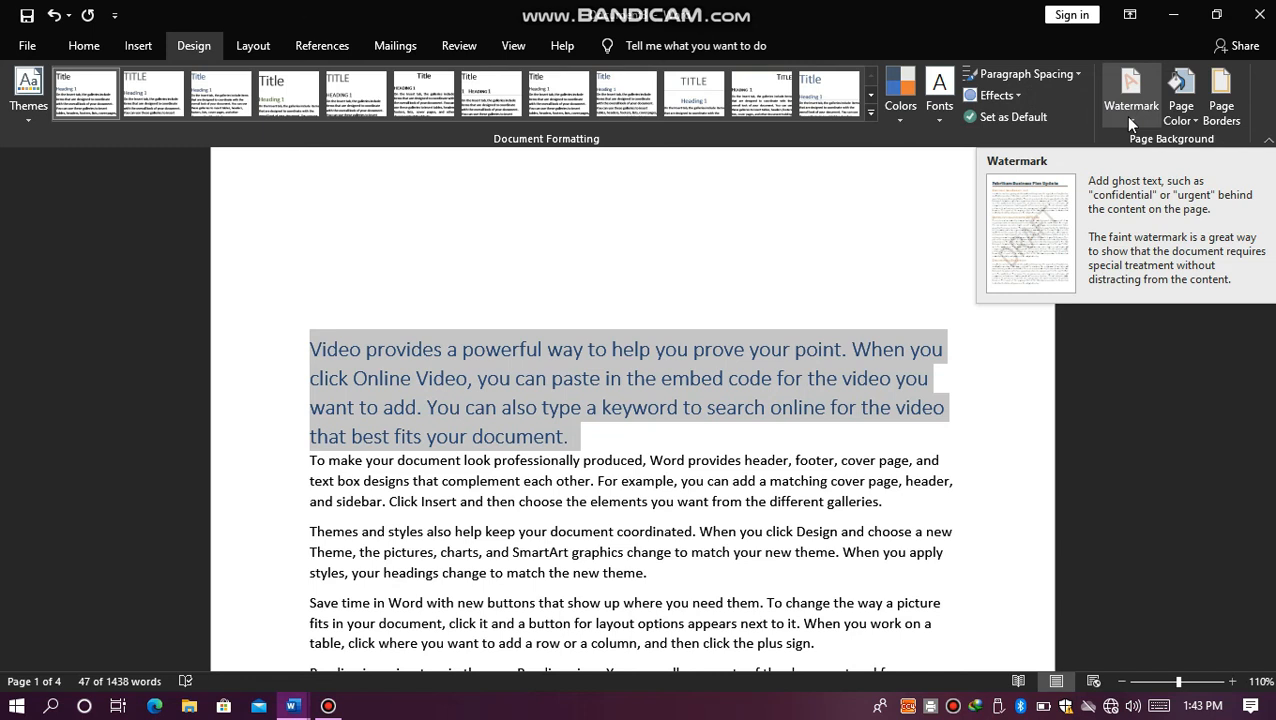
Step: Add the CONFIDENTIAL 1 watermark to the document and change its color to standard red
left_click(1124, 117)
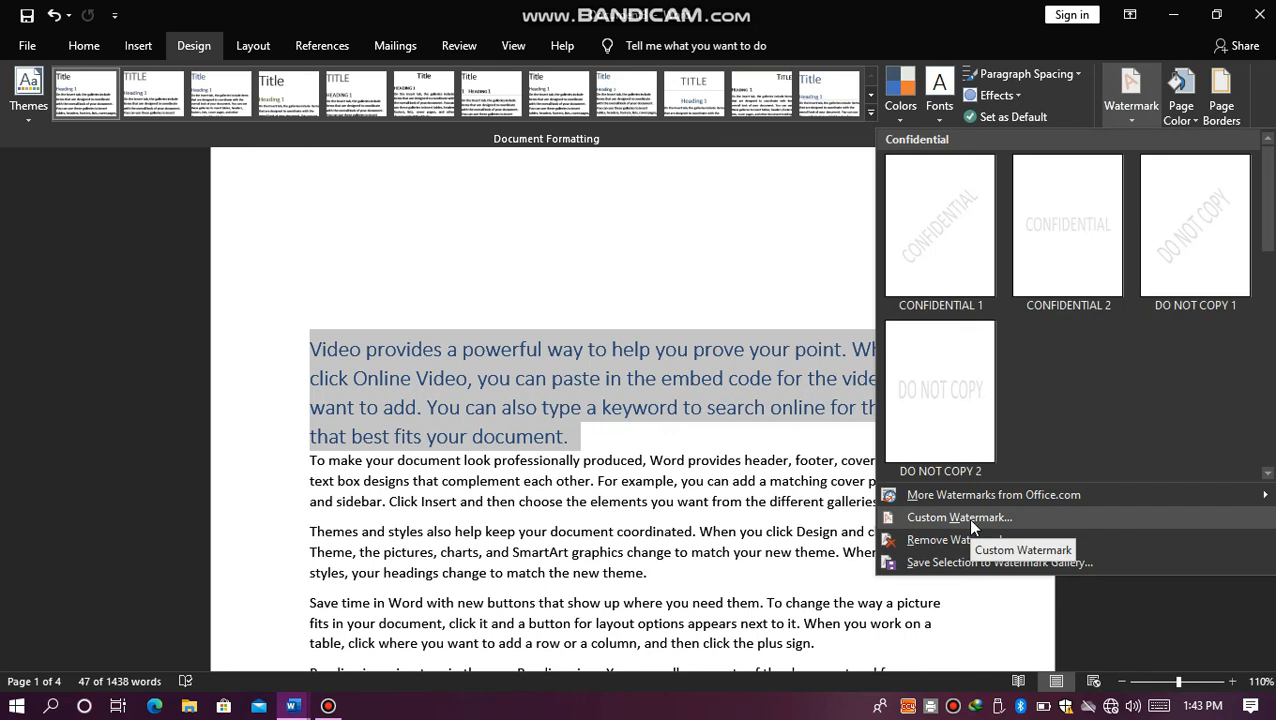
left_click(918, 233)
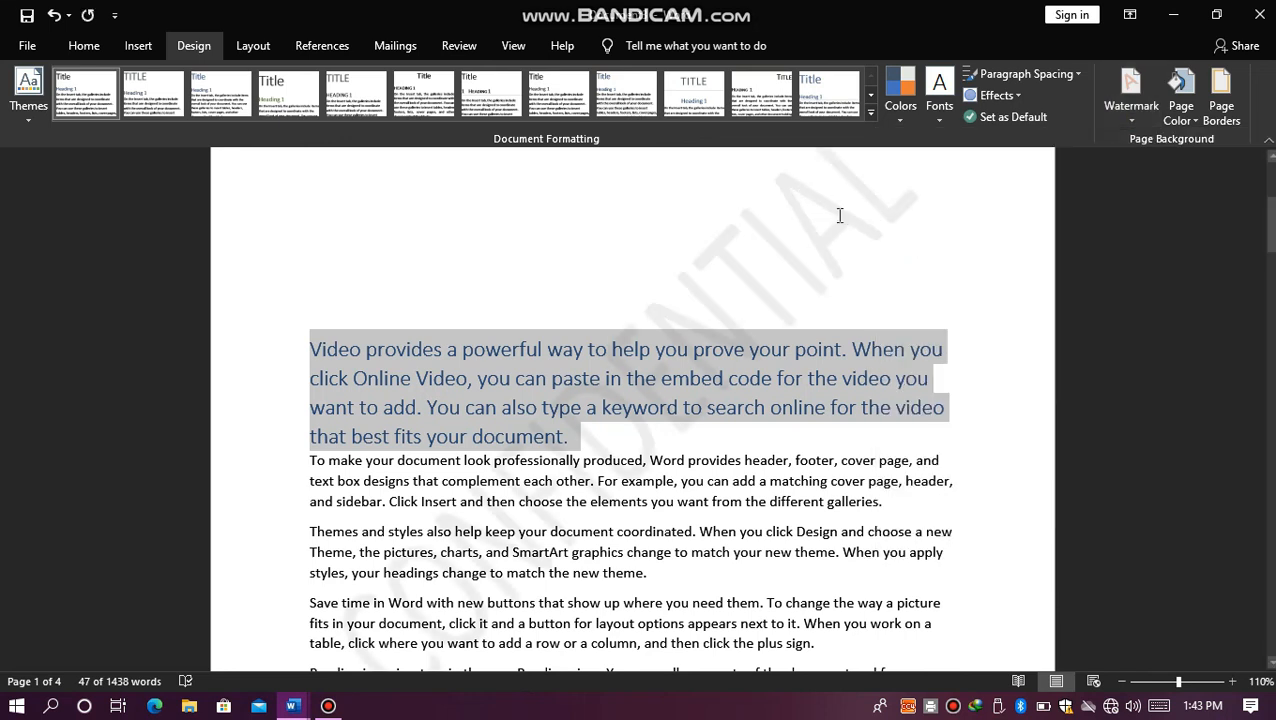
left_click(1130, 121)
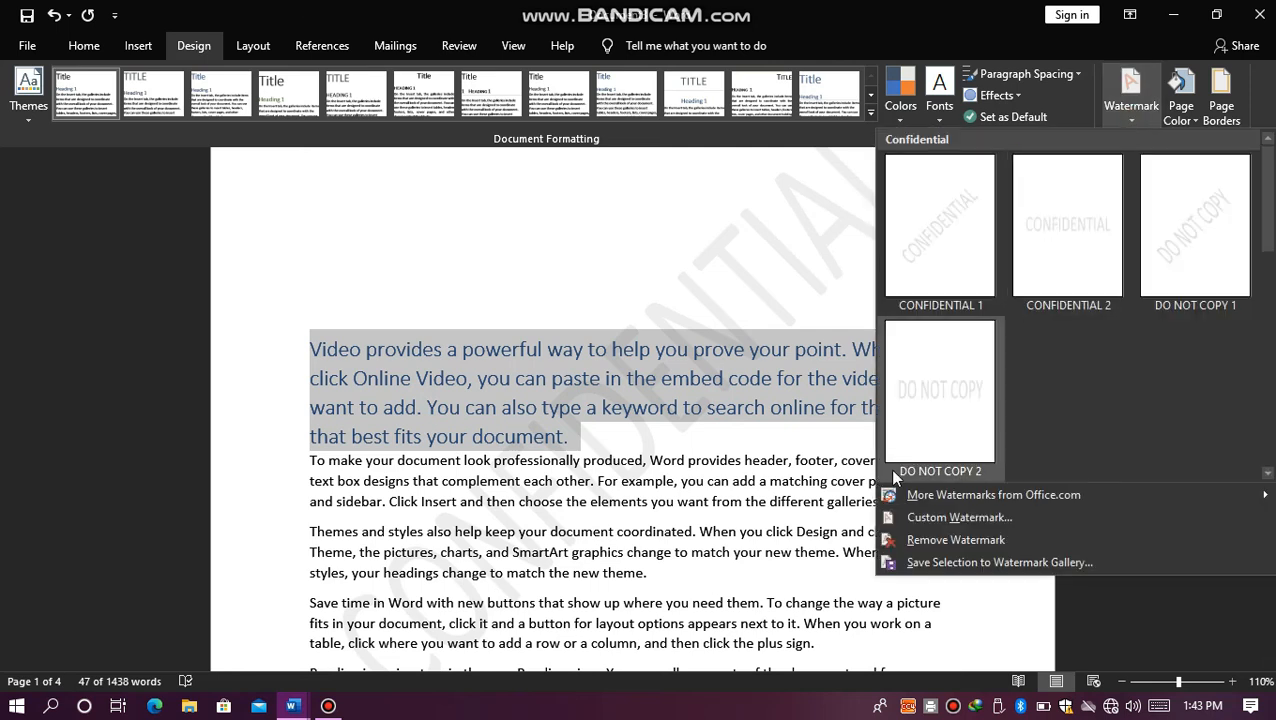
left_click(911, 516)
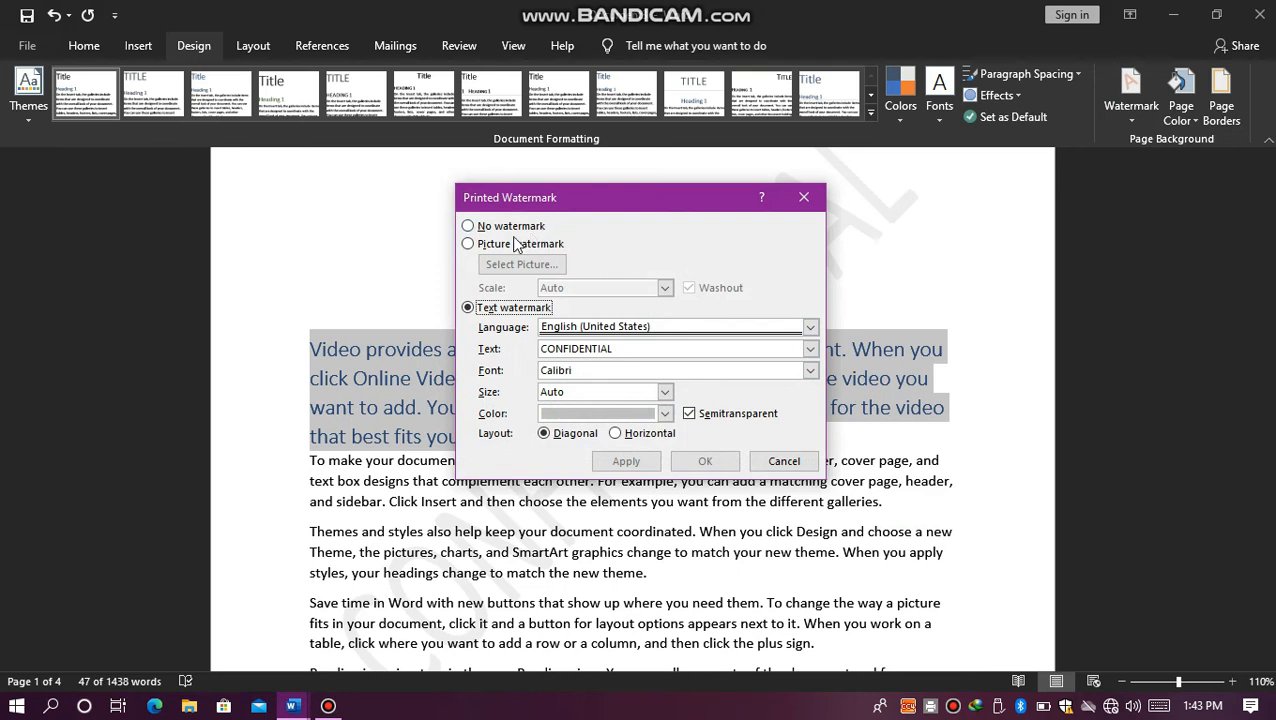
left_click(572, 413)
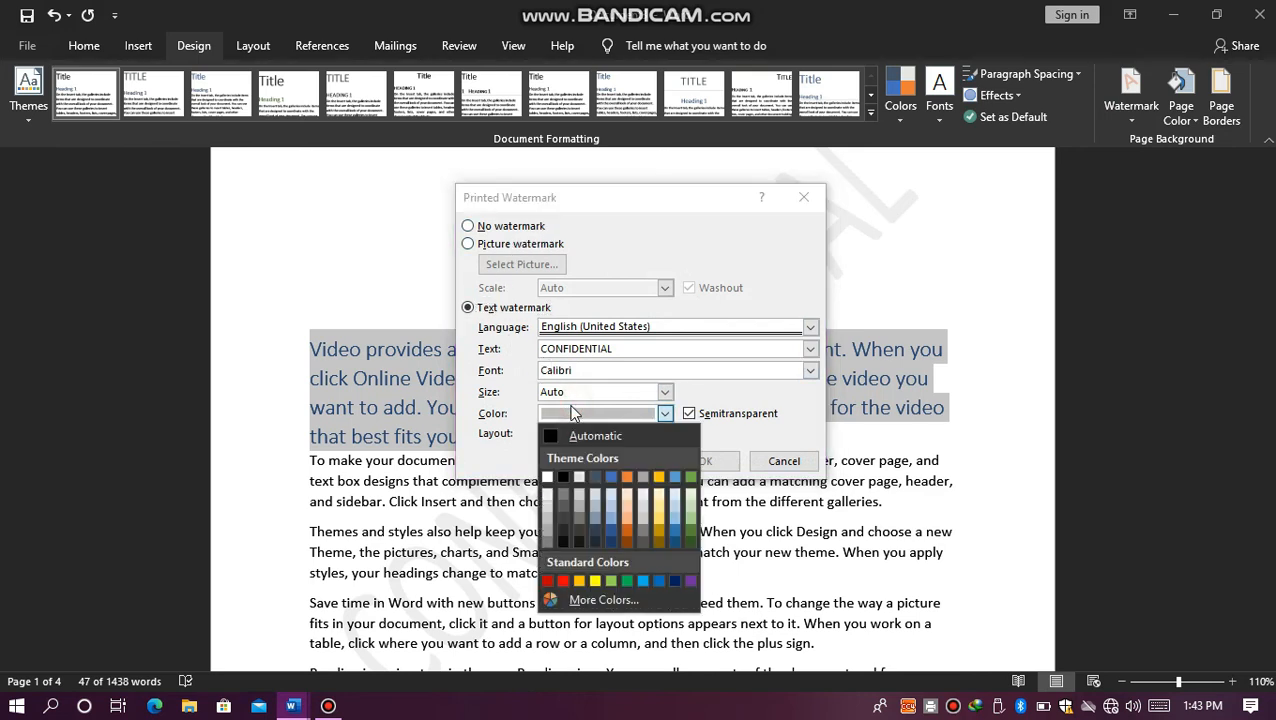
left_click(564, 581)
left_click(702, 463)
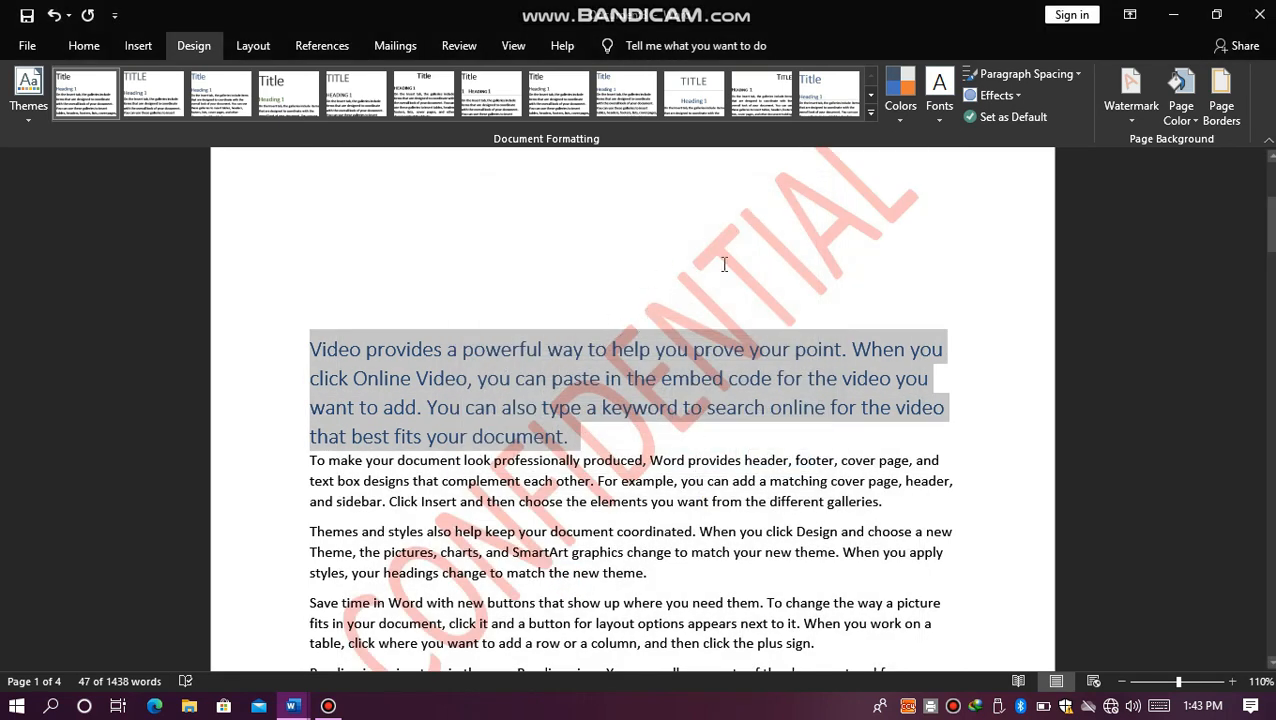
Step: Replace the text watermark with the picture 20210507_114947~2.jpg, using automatic scale and washout
left_click(1113, 110)
left_click(898, 516)
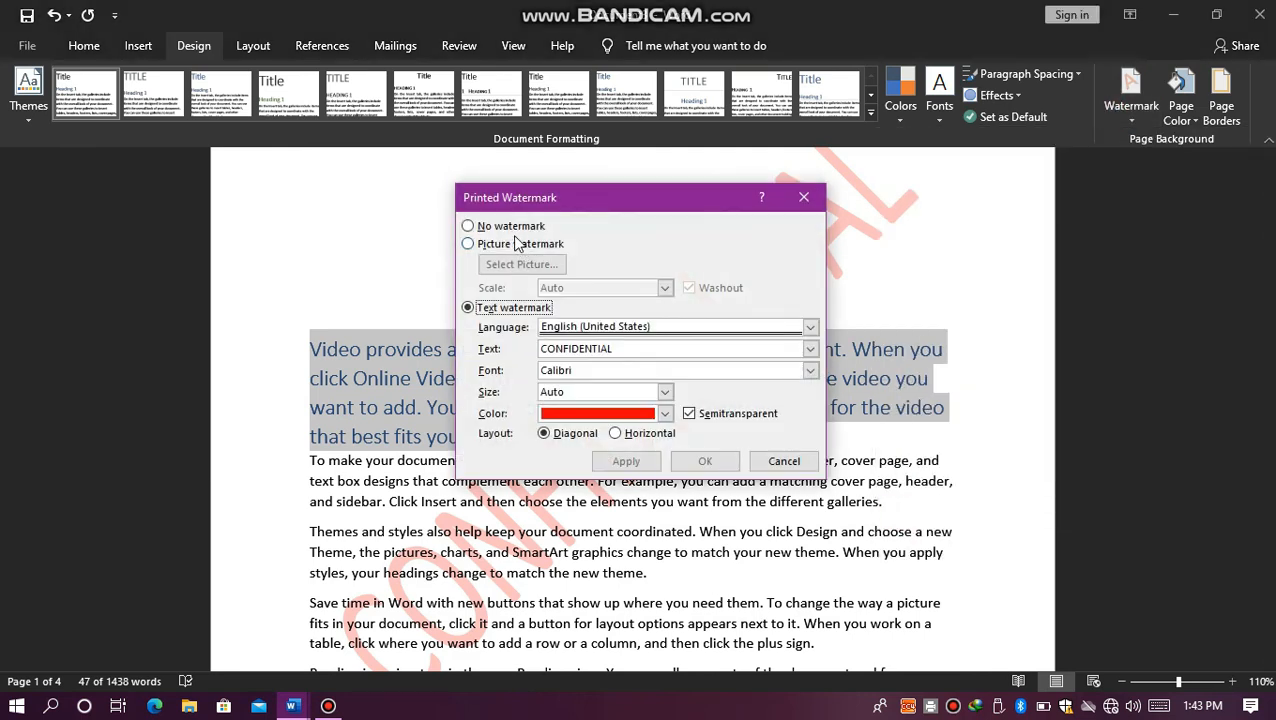
left_click(517, 244)
left_click(514, 266)
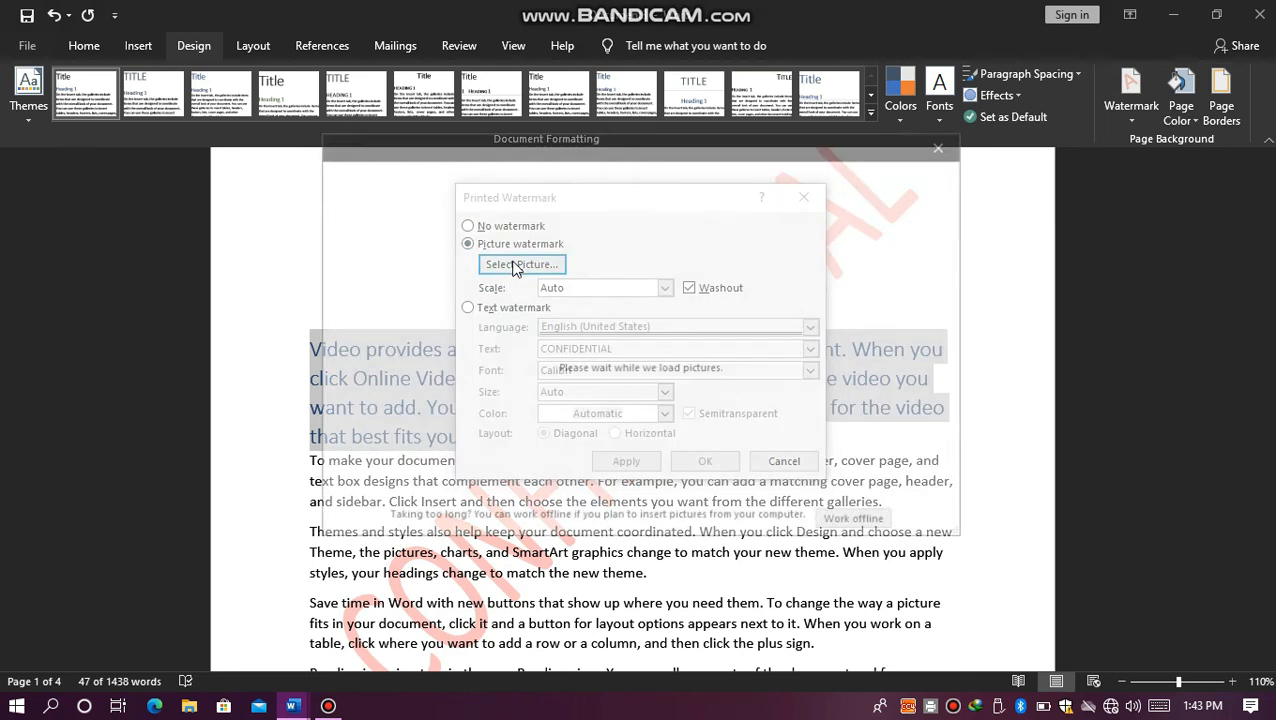
left_click(641, 385)
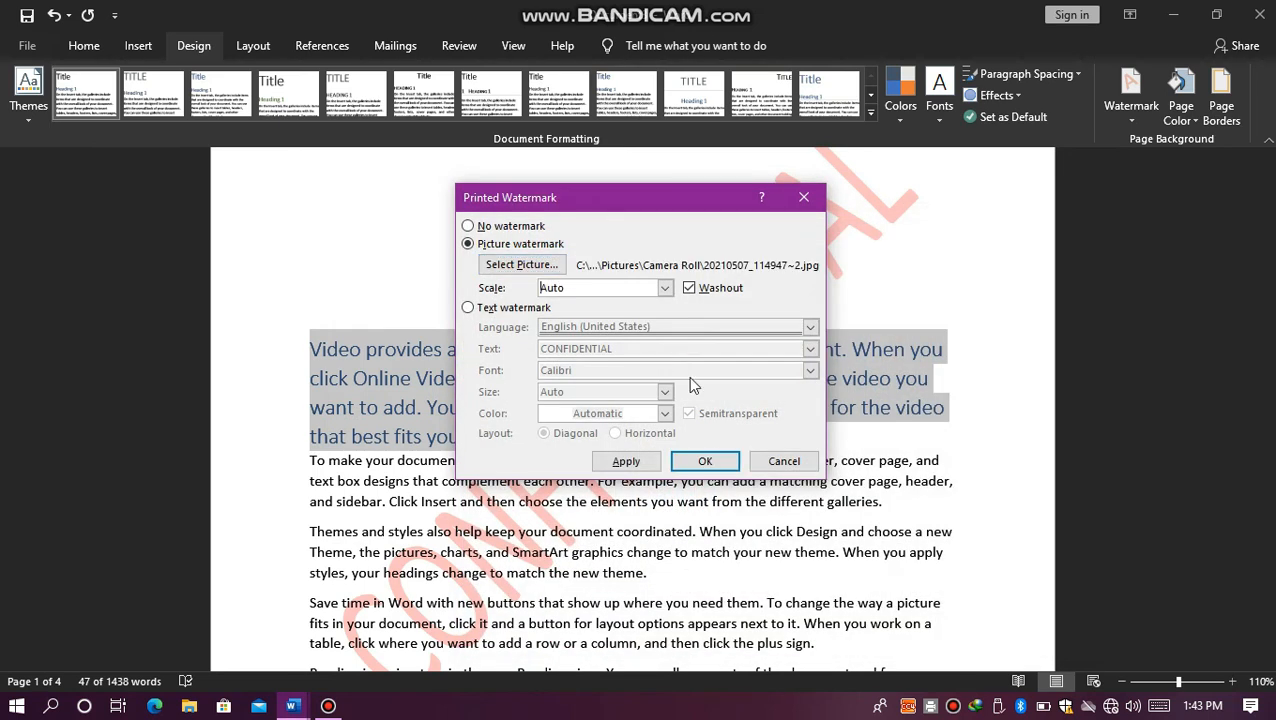
left_click(634, 465)
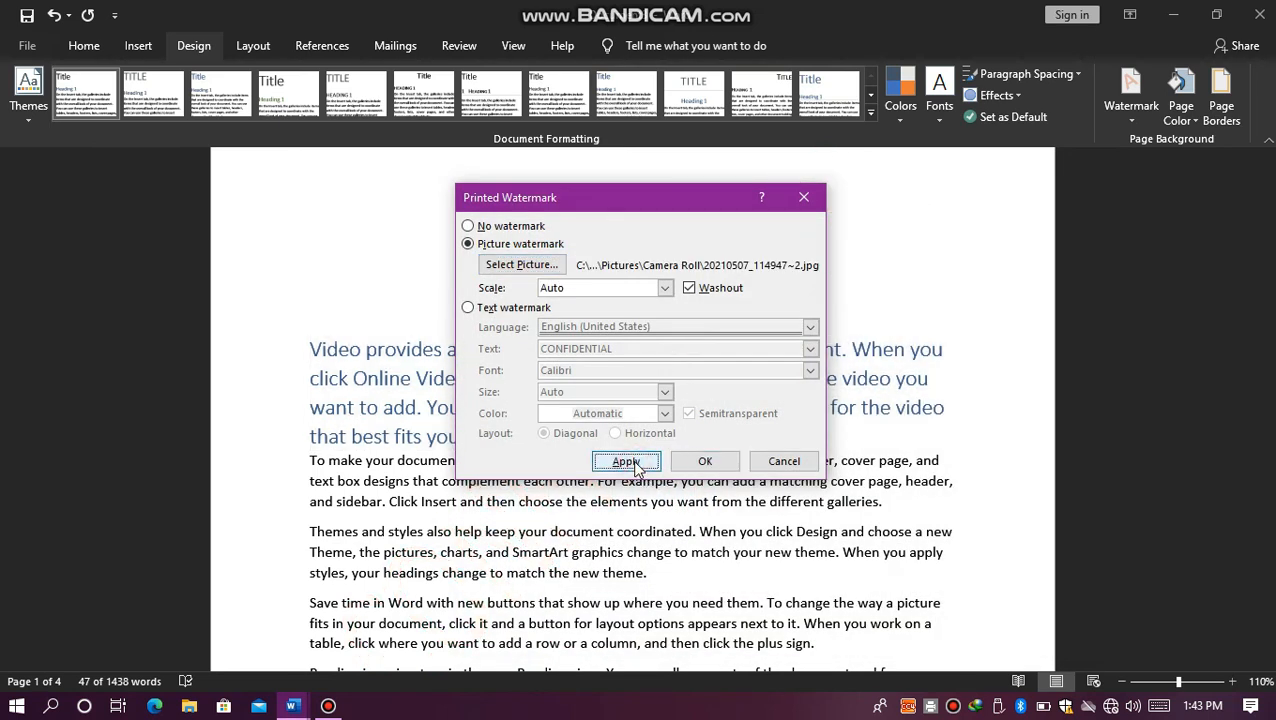
left_click(792, 462)
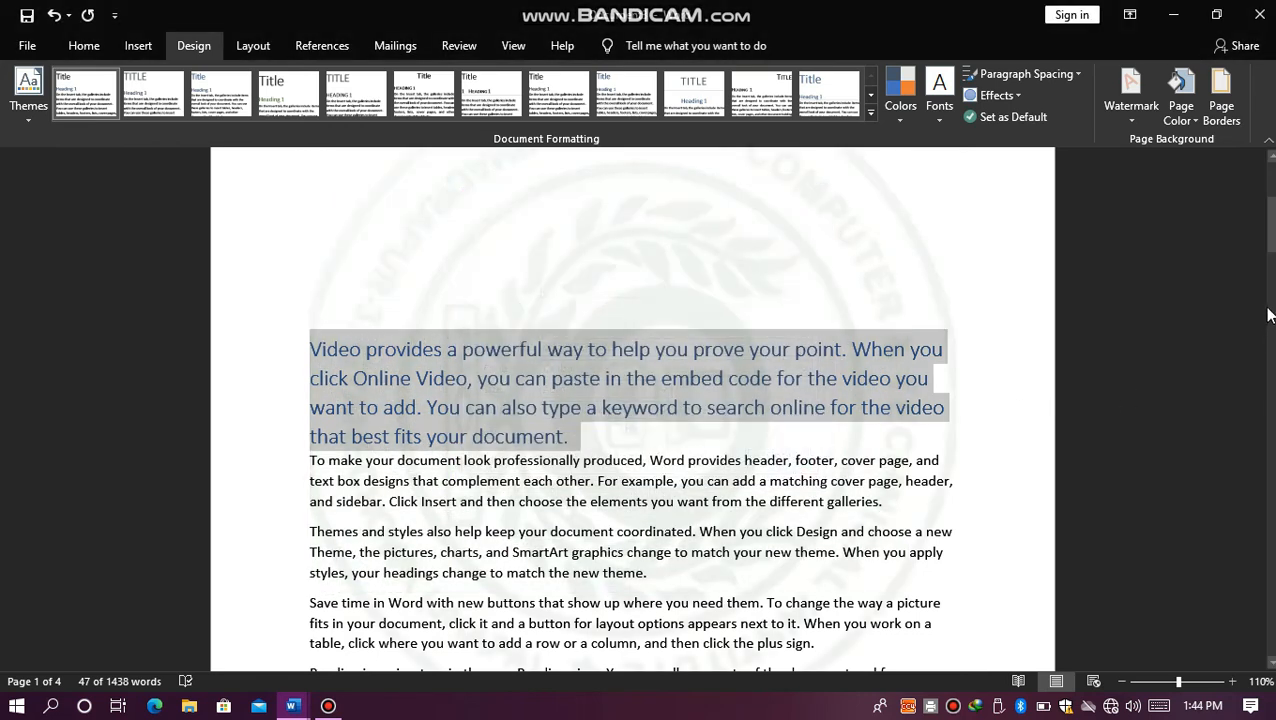
left_click_drag(1266, 200, 1262, 170)
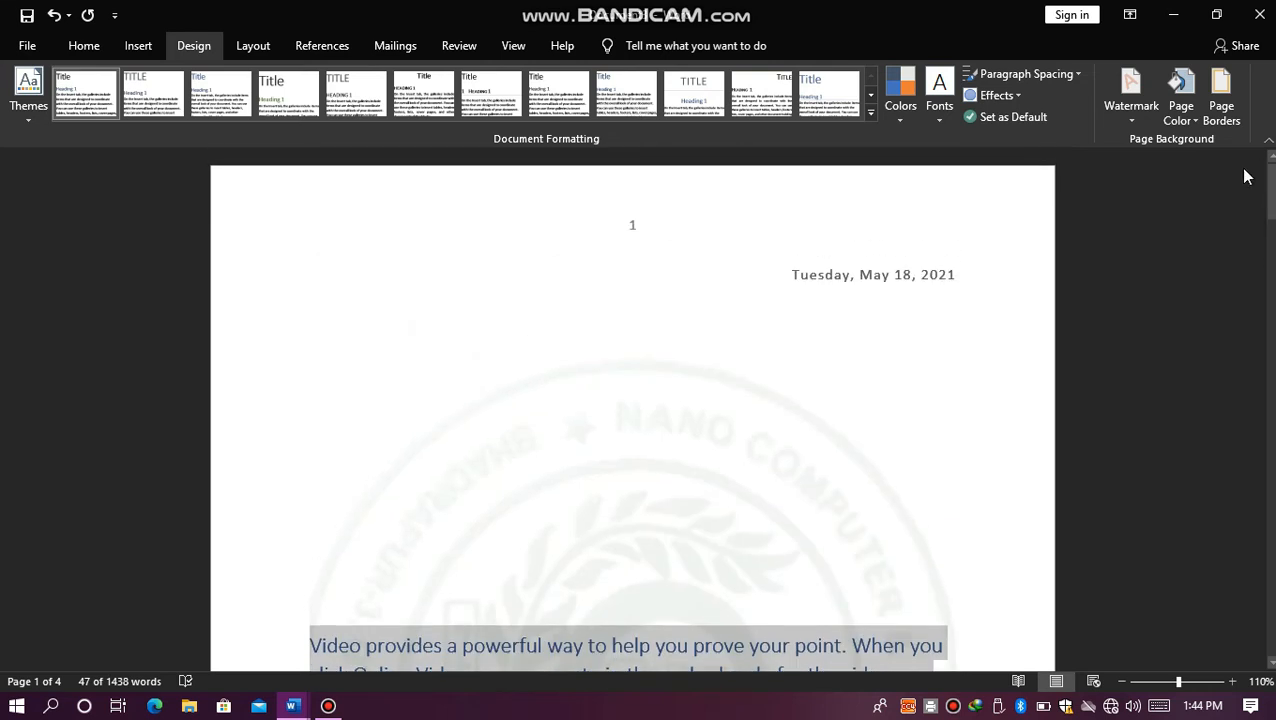
Step: Turn off the washout effect for the existing picture watermark
left_click(1125, 130)
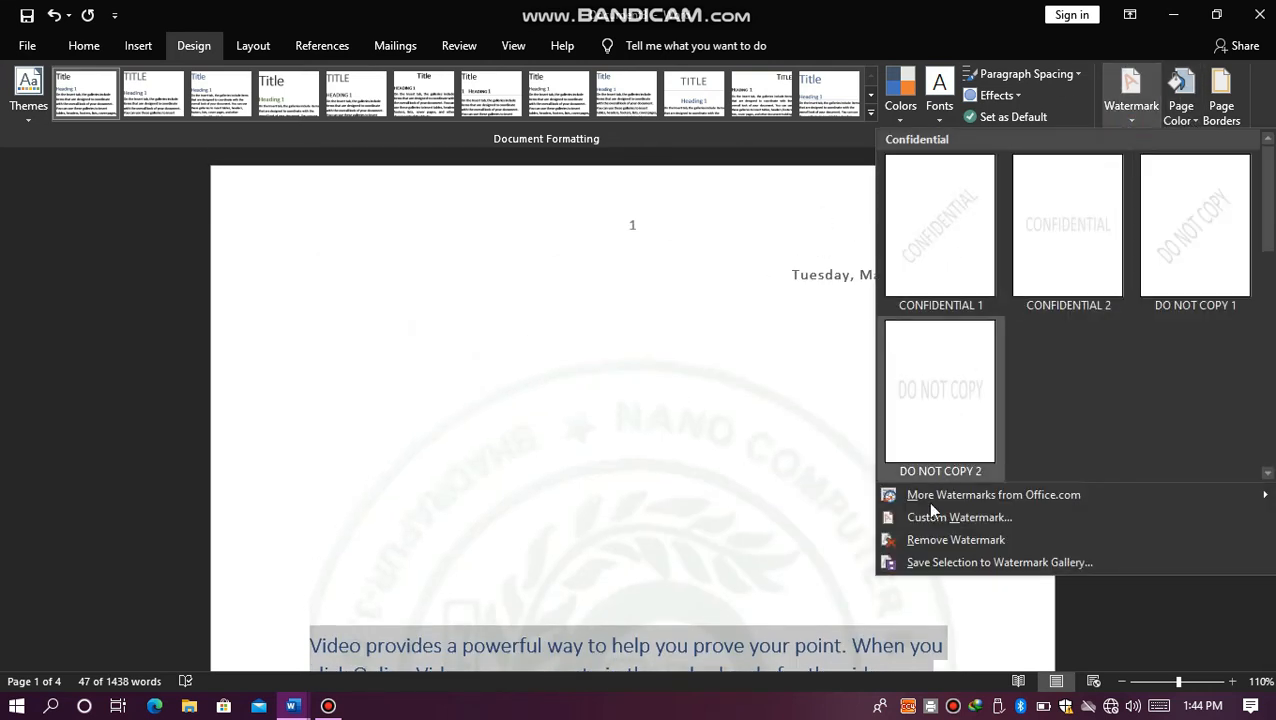
left_click(918, 518)
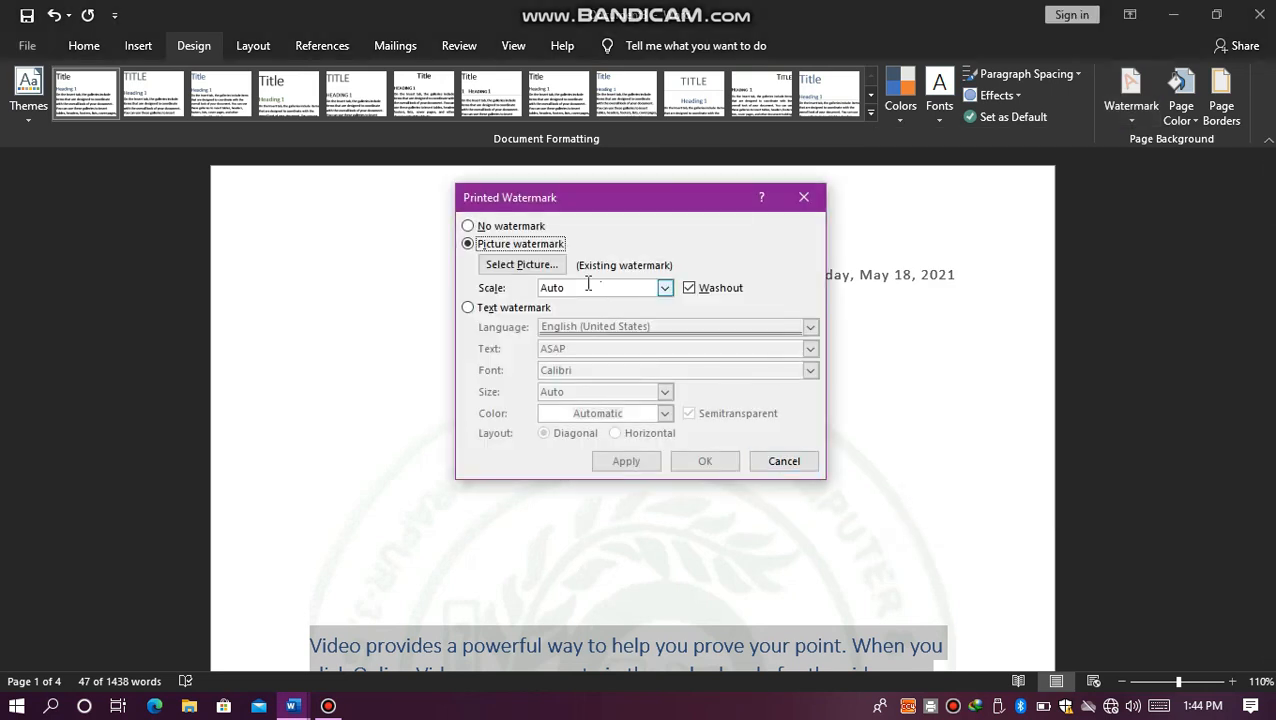
left_click(709, 291)
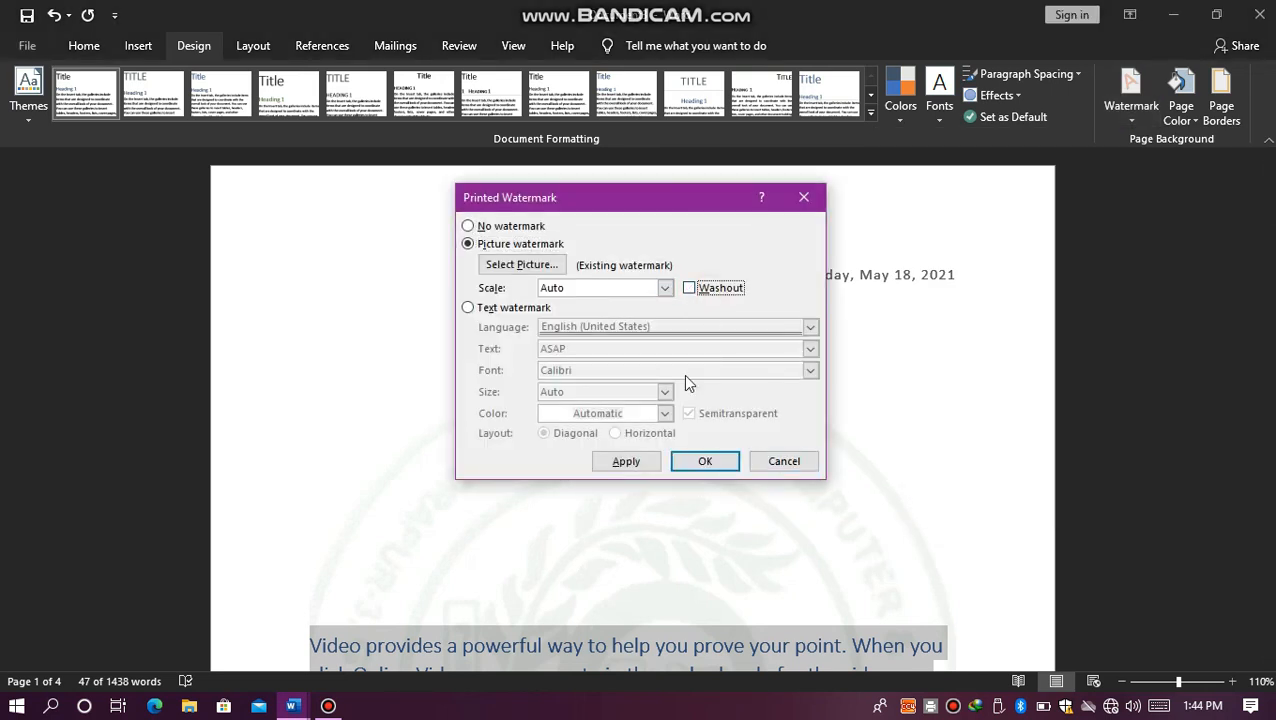
left_click(682, 463)
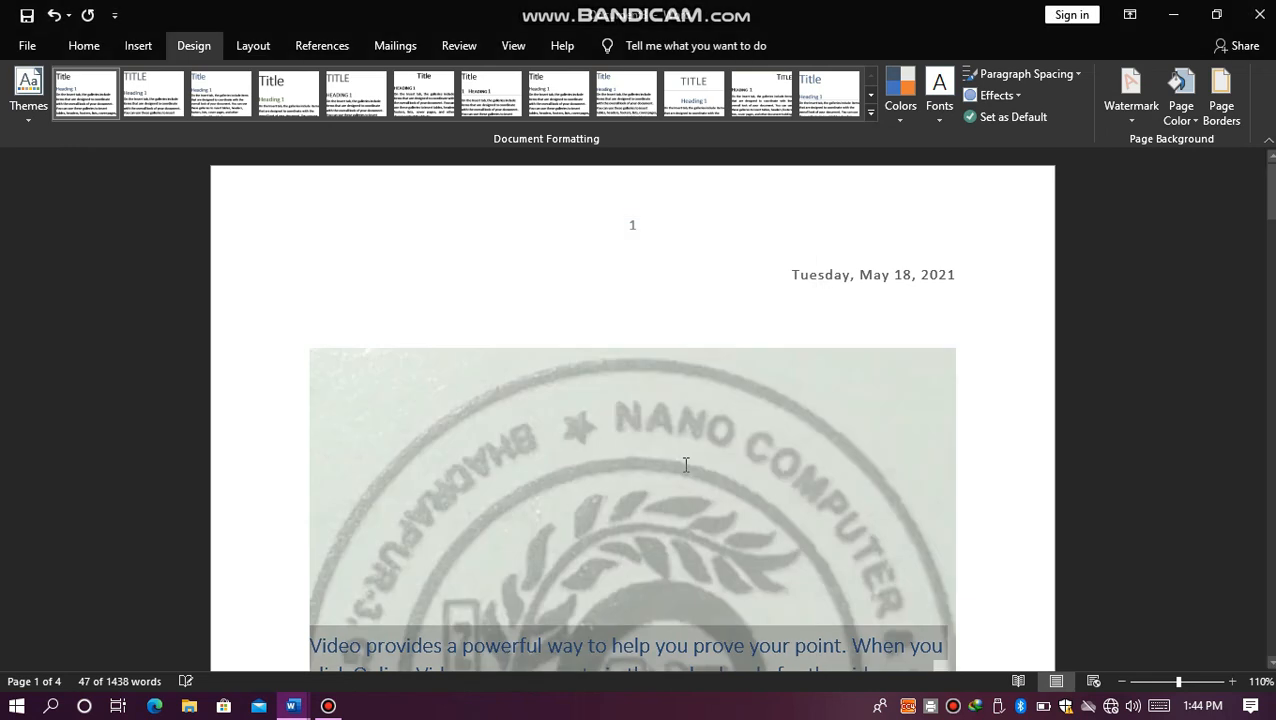
mouse_move(1266, 210)
left_mouse_down()
mouse_move(1265, 262)
mouse_move(1254, 213)
left_mouse_up()
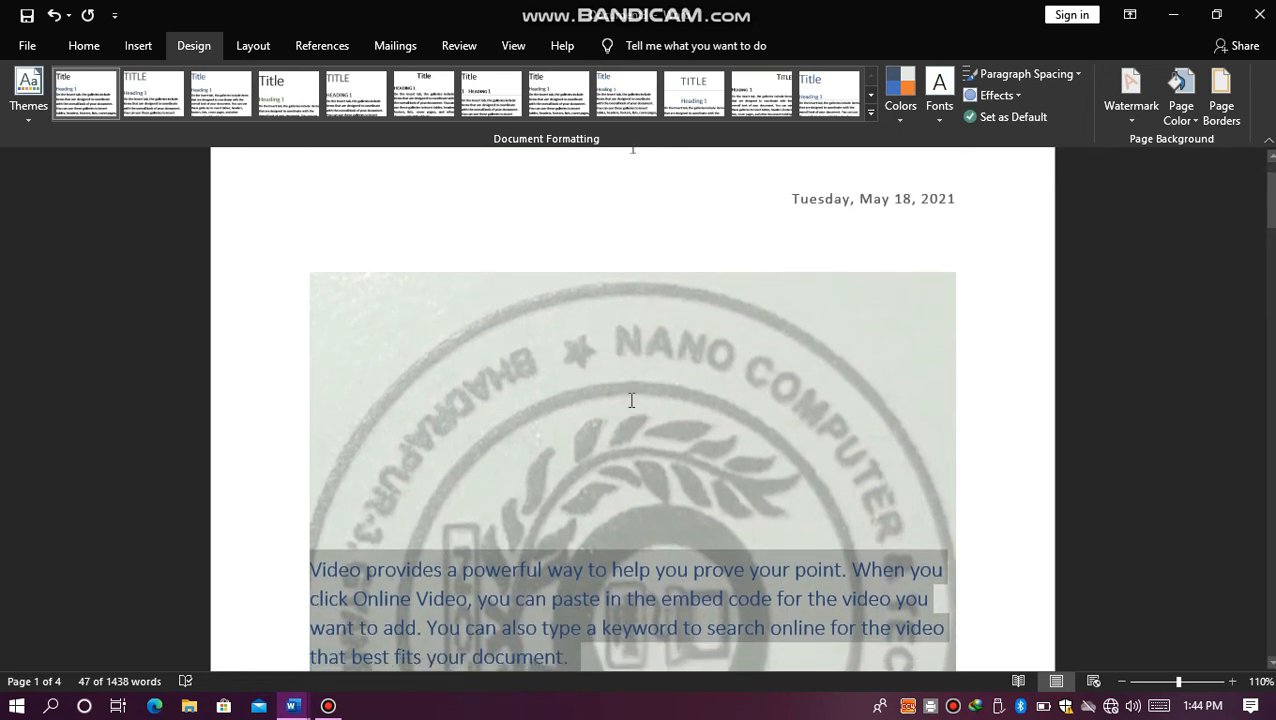
Step: Undo the picture watermark changes to bring back the red CONFIDENTIAL text watermark
right_click(1149, 113)
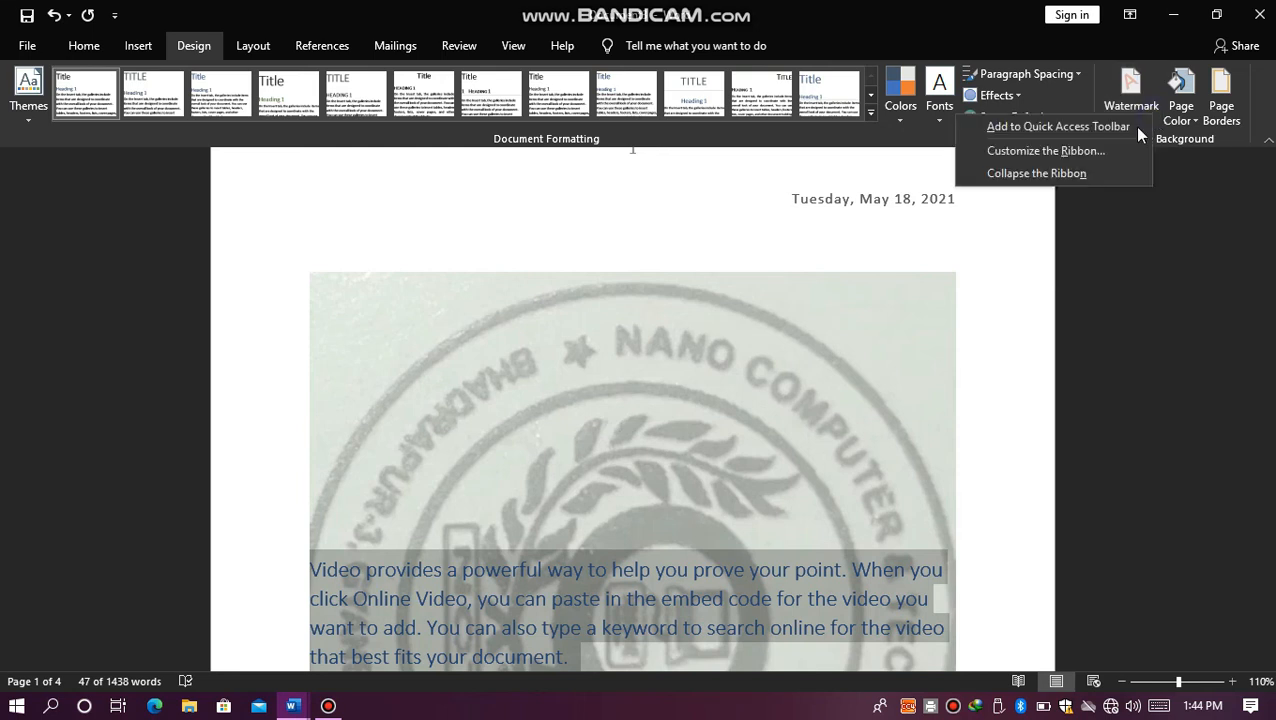
left_click(815, 317)
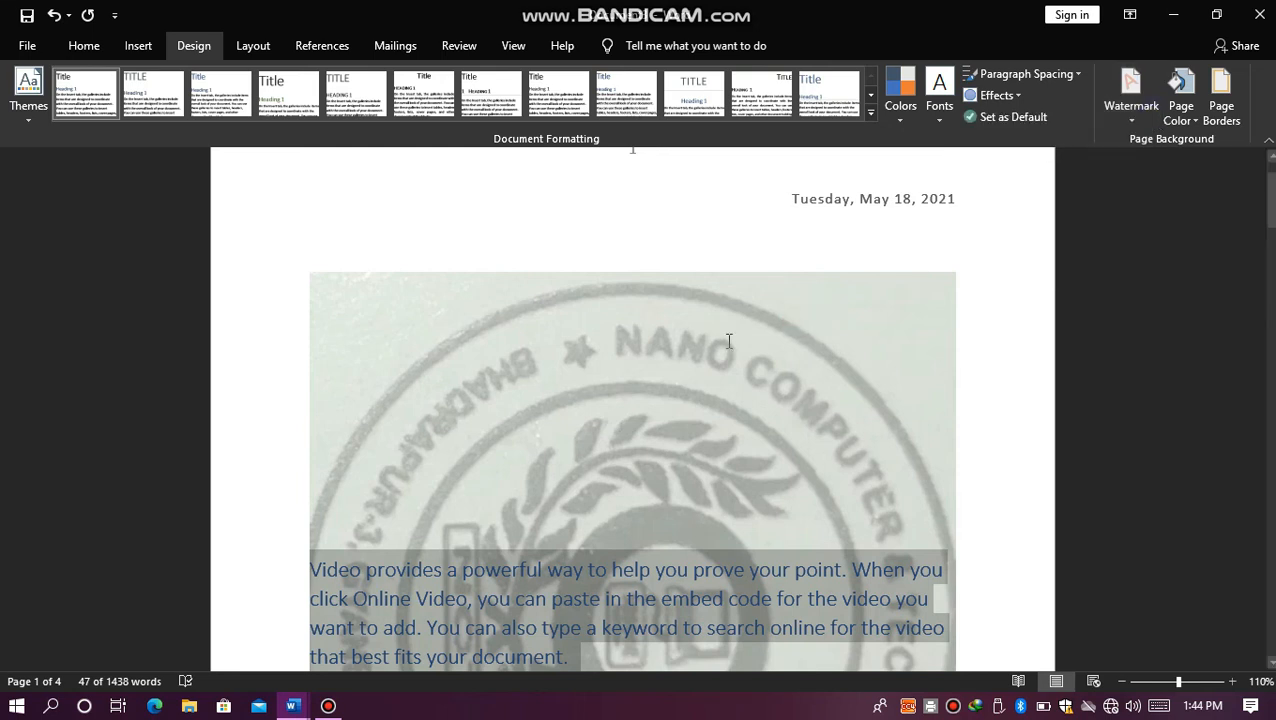
key("ctrl+z")
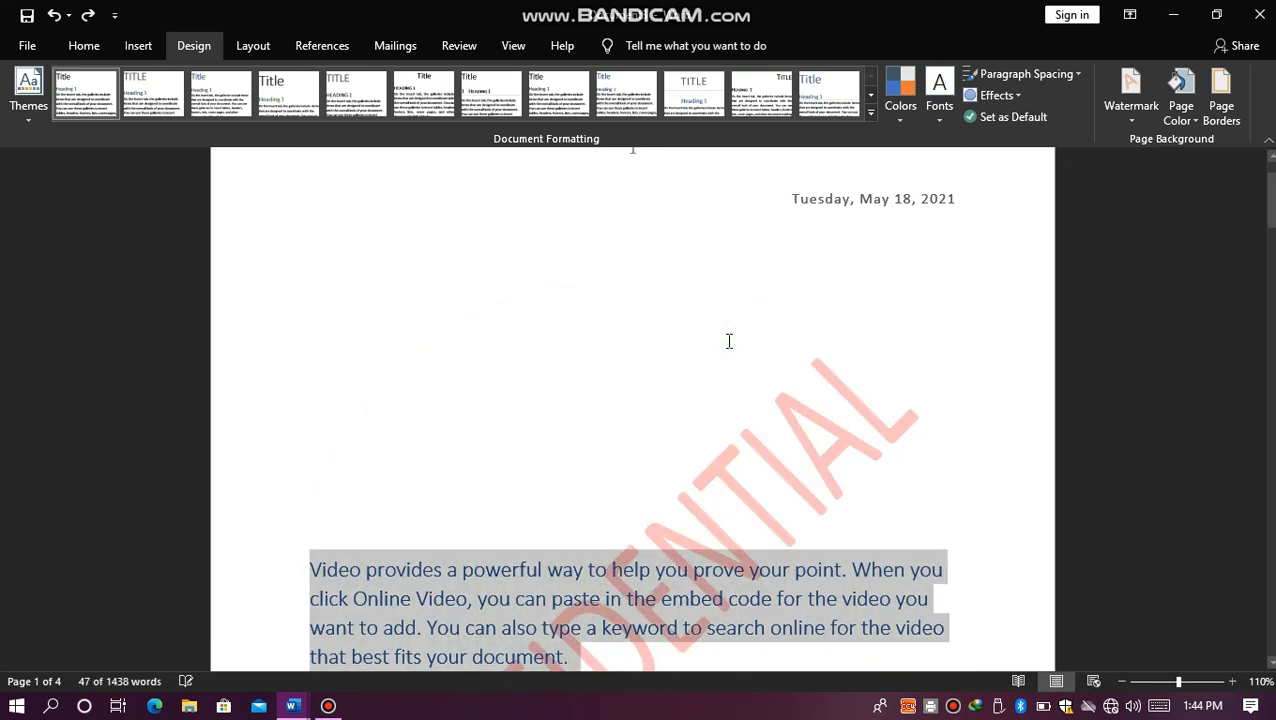
Step: Preview the page background colors on the document without applying one
left_click(1182, 108)
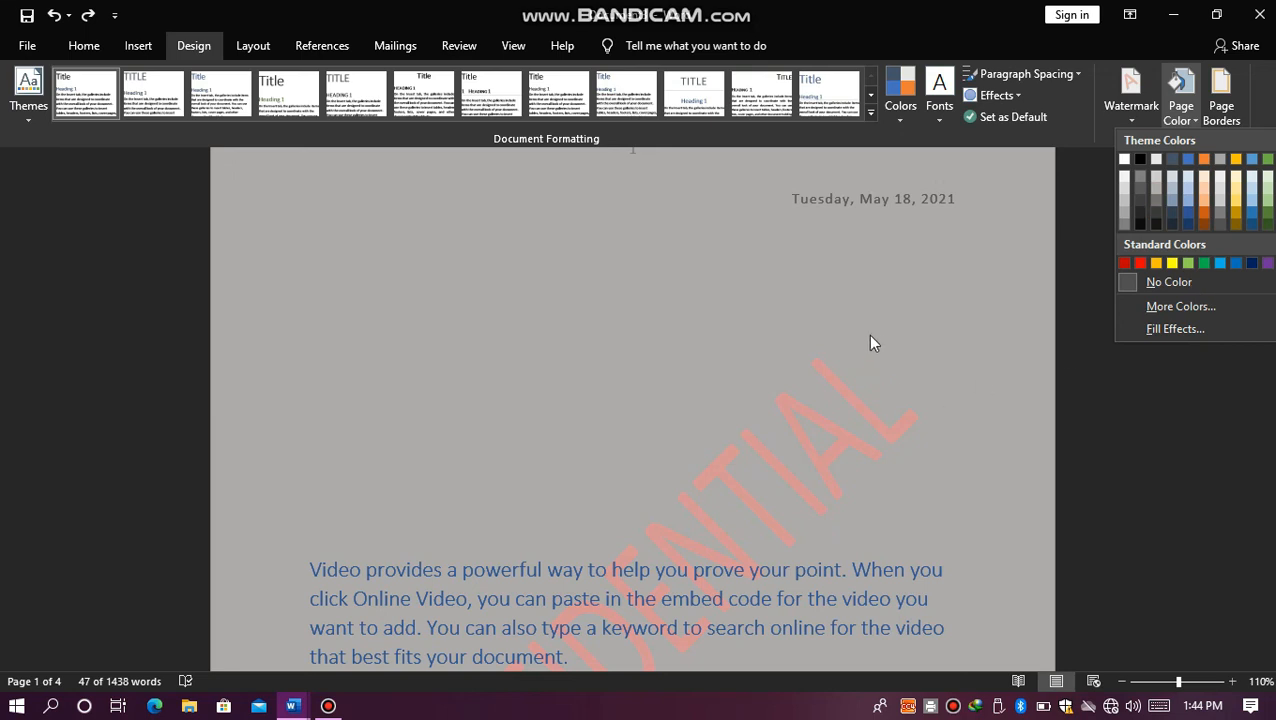
left_click(870, 336)
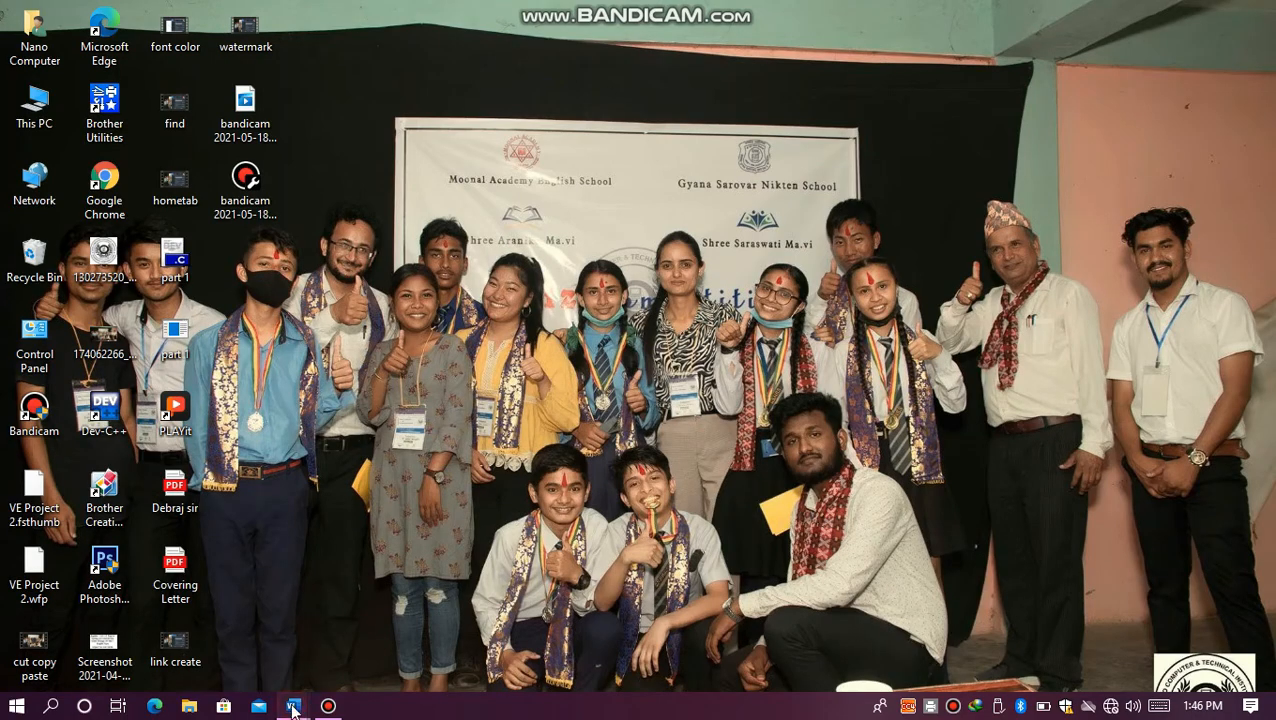
Step: Switch back to Document3 and change its page border to the double-line style with a thin outer and thick inner line
mouse_move(296, 708)
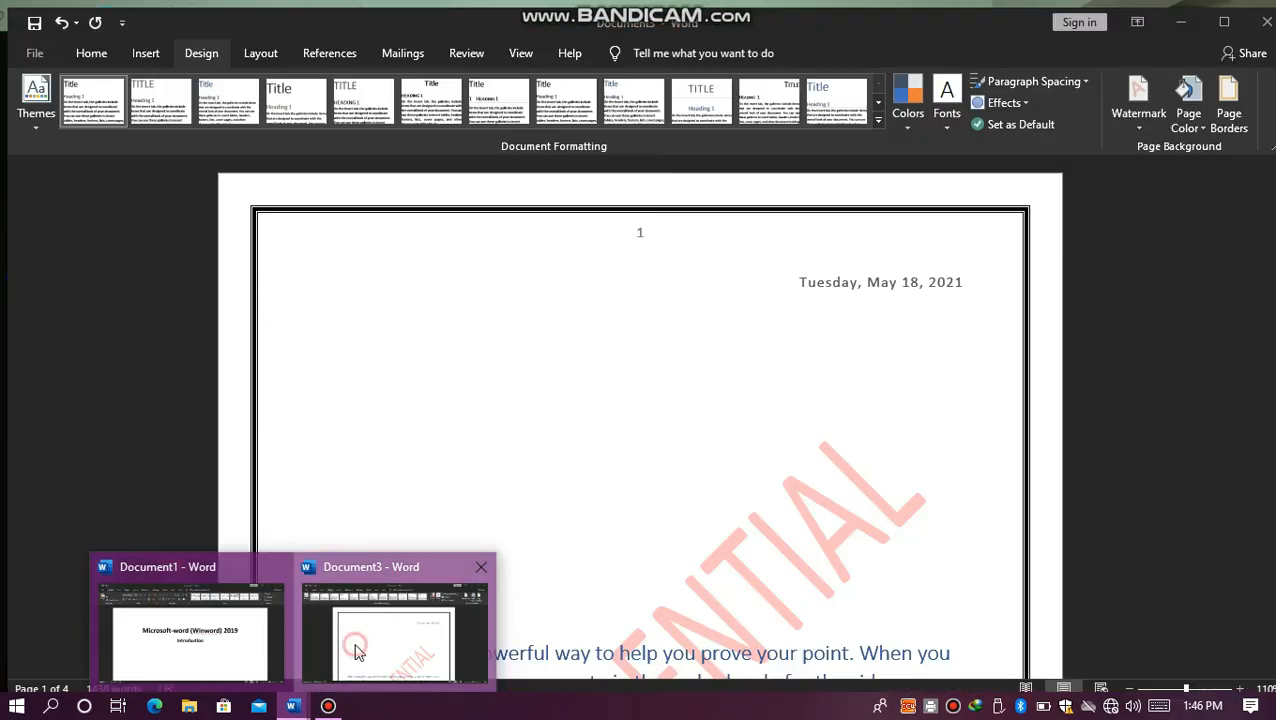
left_click(355, 650)
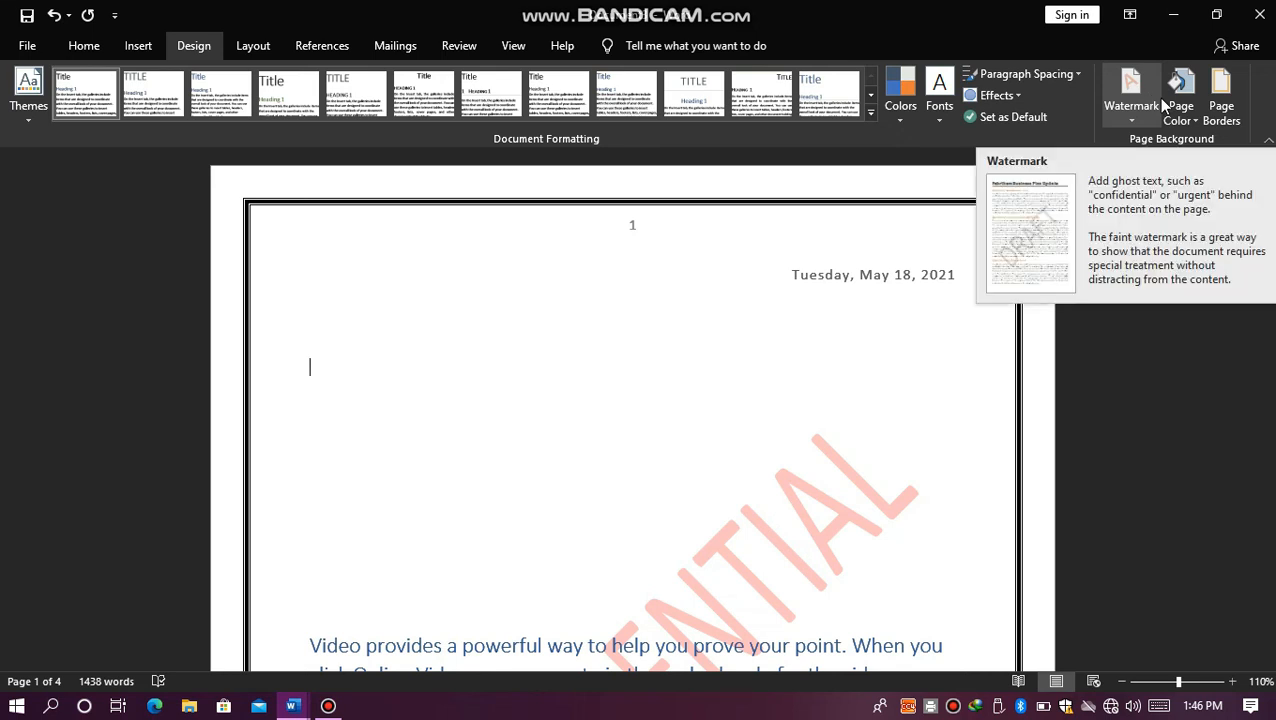
left_click(1222, 110)
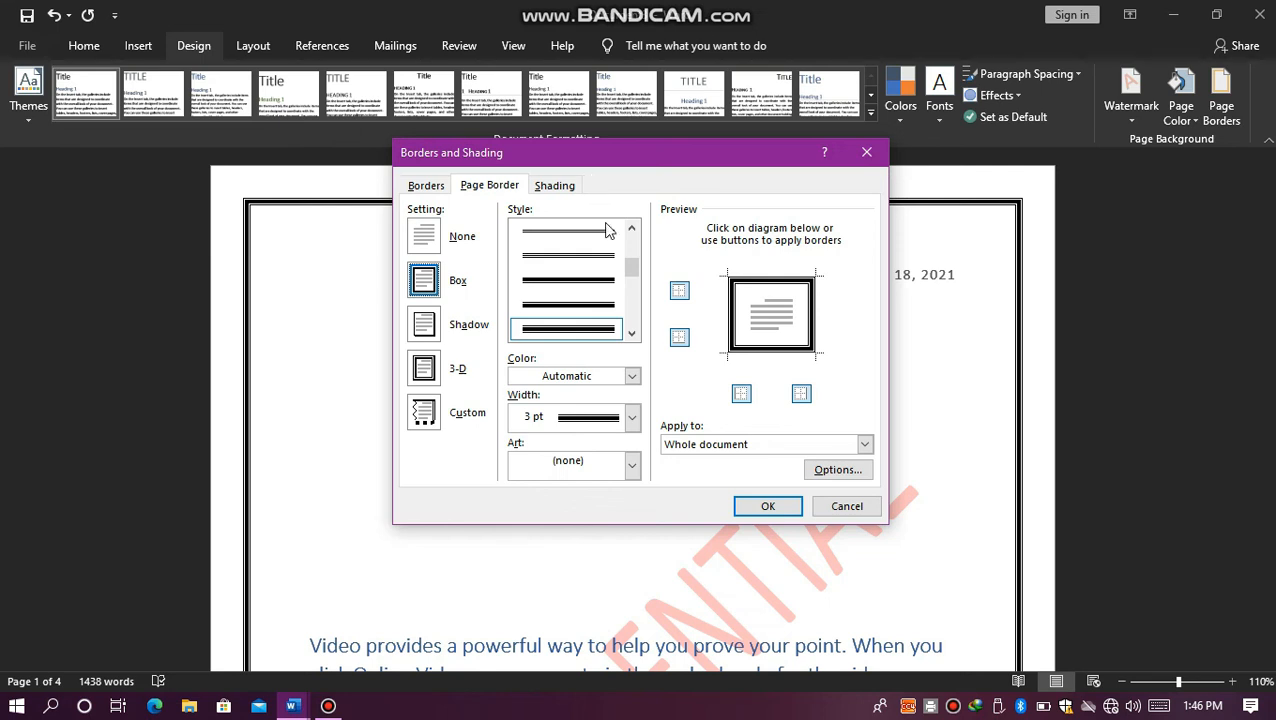
left_click(632, 334)
left_click(632, 334)
left_click(632, 334)
left_click(632, 334)
left_click(583, 297)
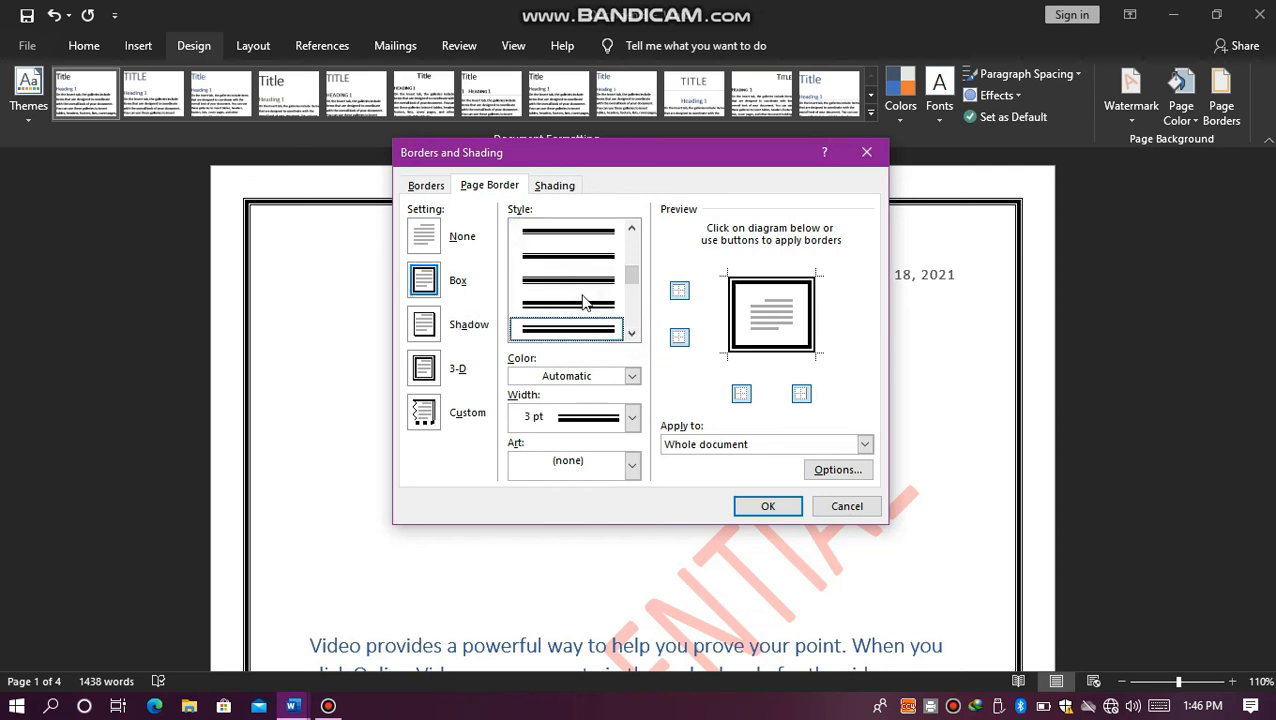
left_click(748, 505)
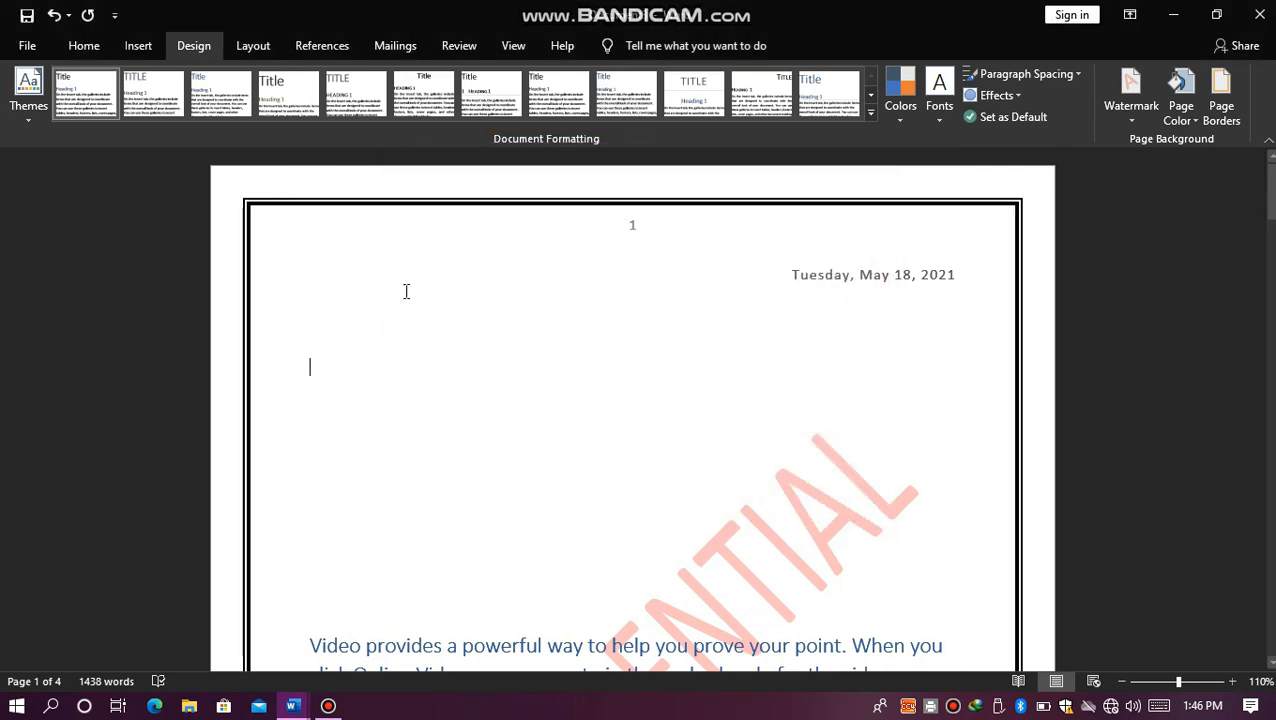
Step: Set the width of the double-line page border to 6 pt for the whole document
left_click(1220, 105)
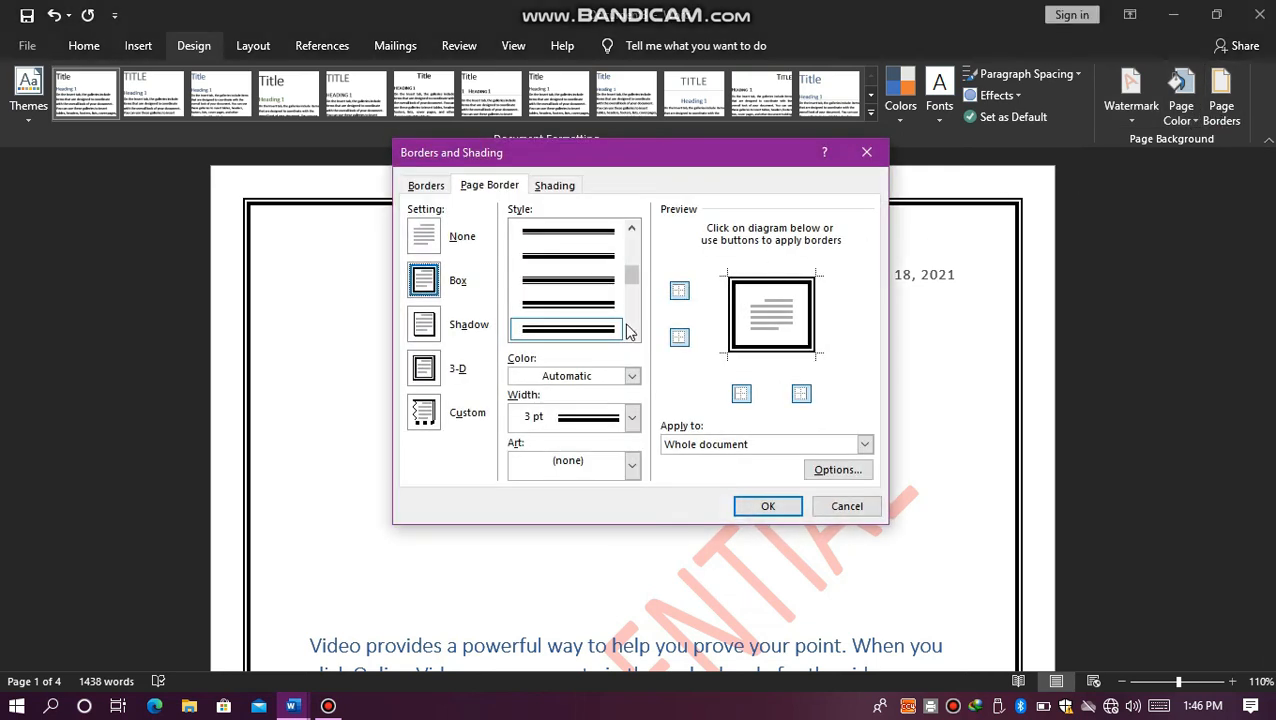
left_click(631, 333)
left_click(631, 333)
left_click(631, 333)
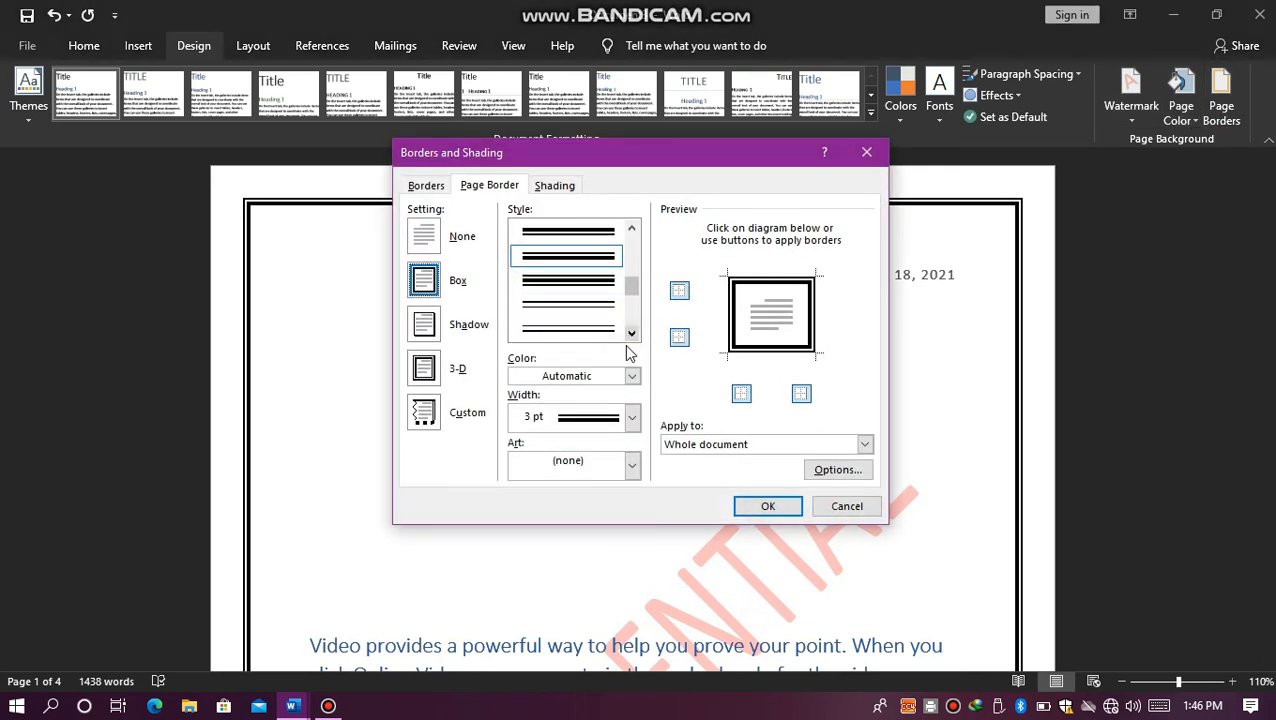
left_click(631, 417)
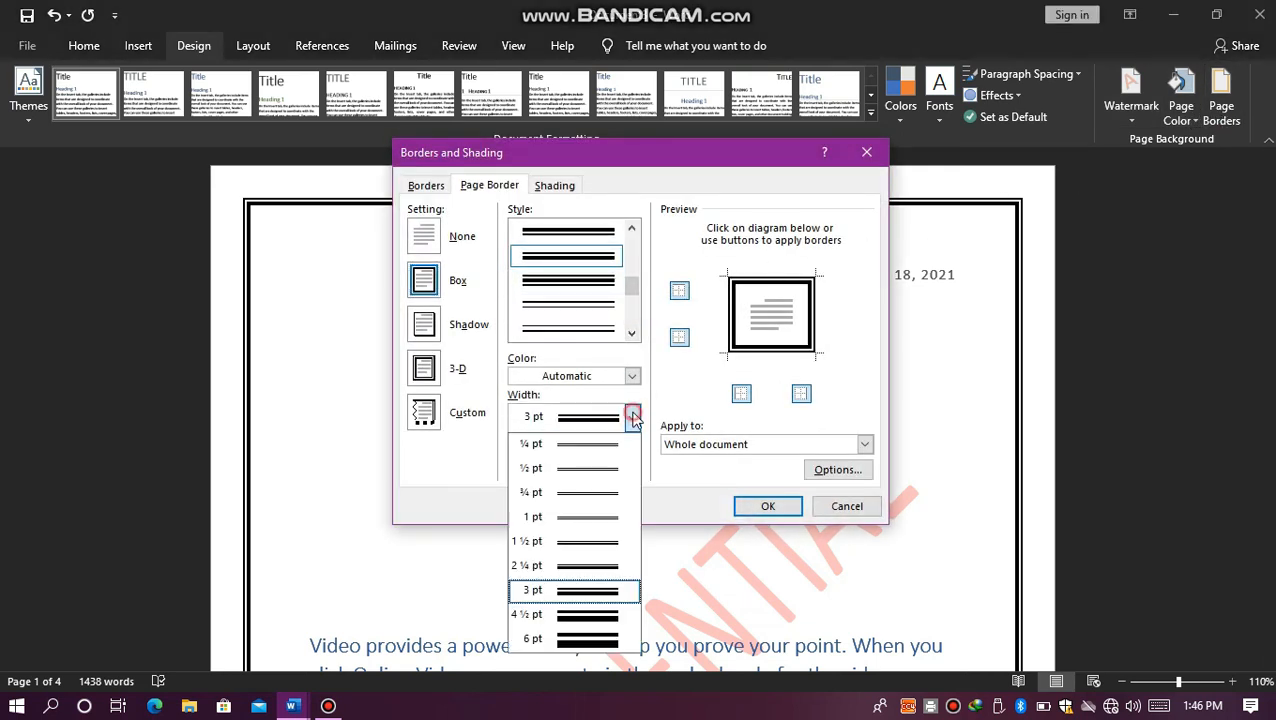
left_click(574, 645)
left_click(752, 503)
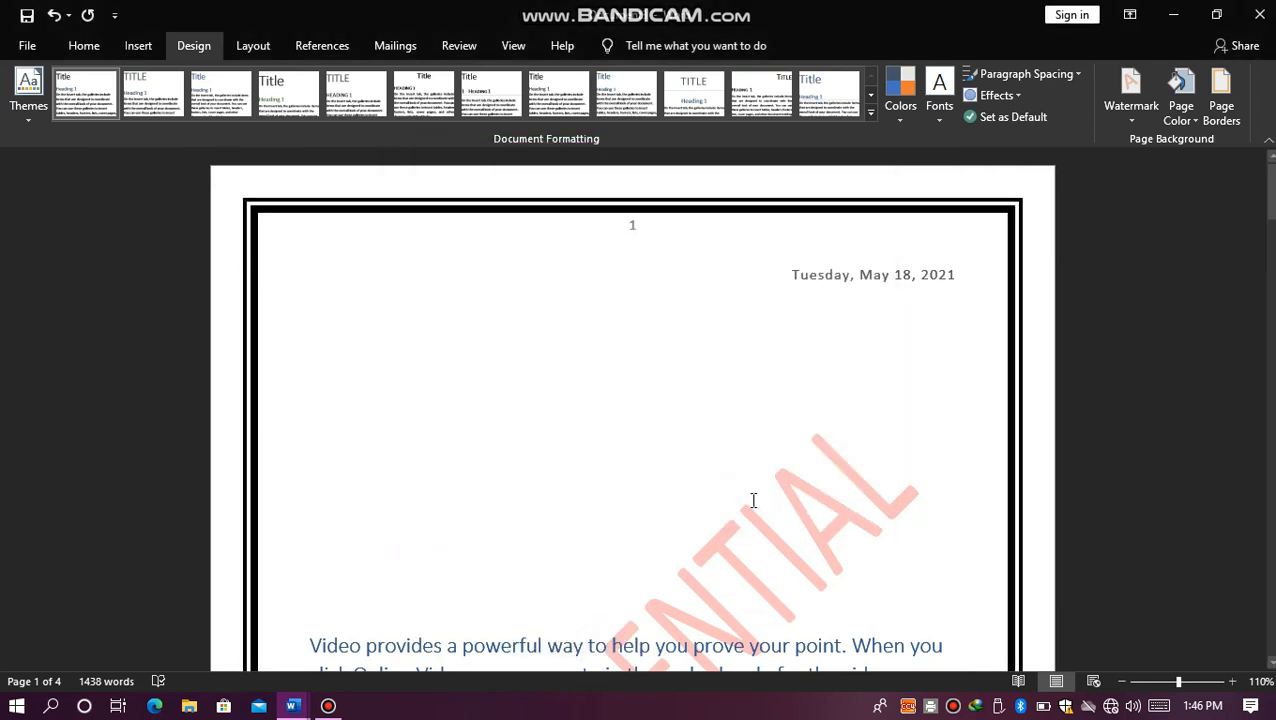
Step: Replace the line page border with a black-and-white zigzag triangle art border on the whole document
left_click(1228, 128)
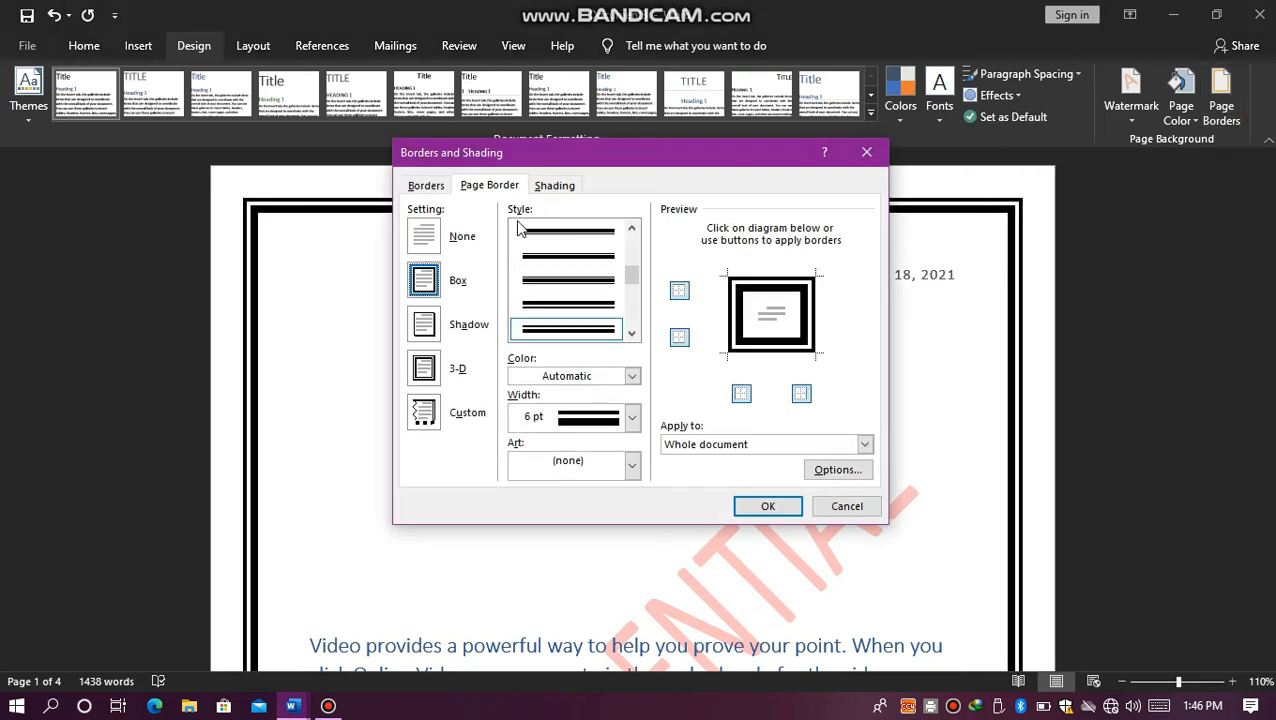
left_click(633, 469)
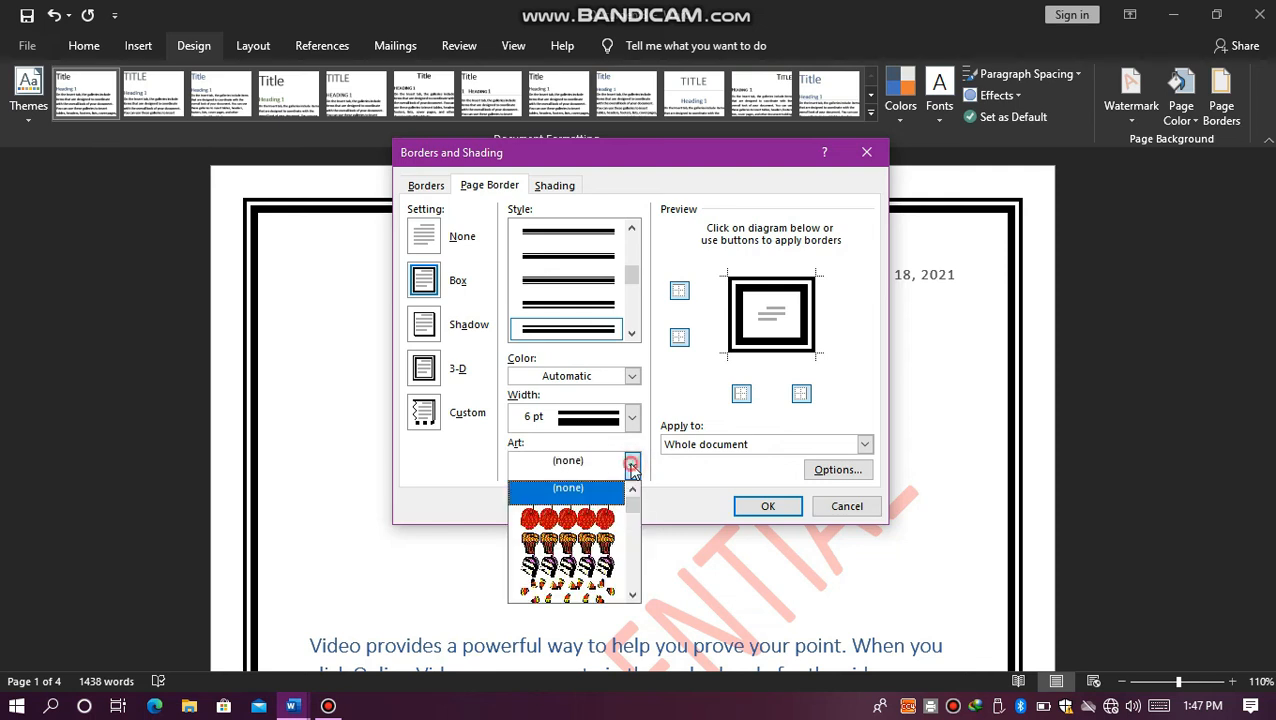
left_click_drag(632, 508, 628, 570)
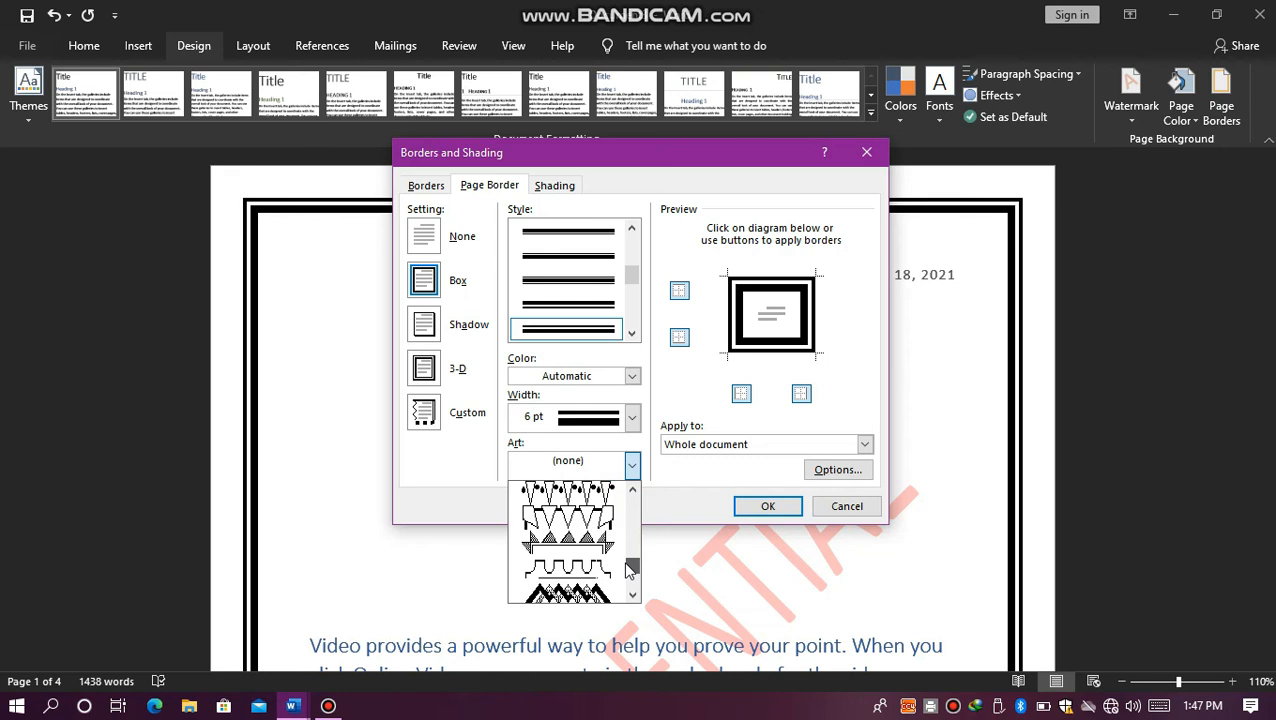
left_click(578, 520)
left_click(748, 506)
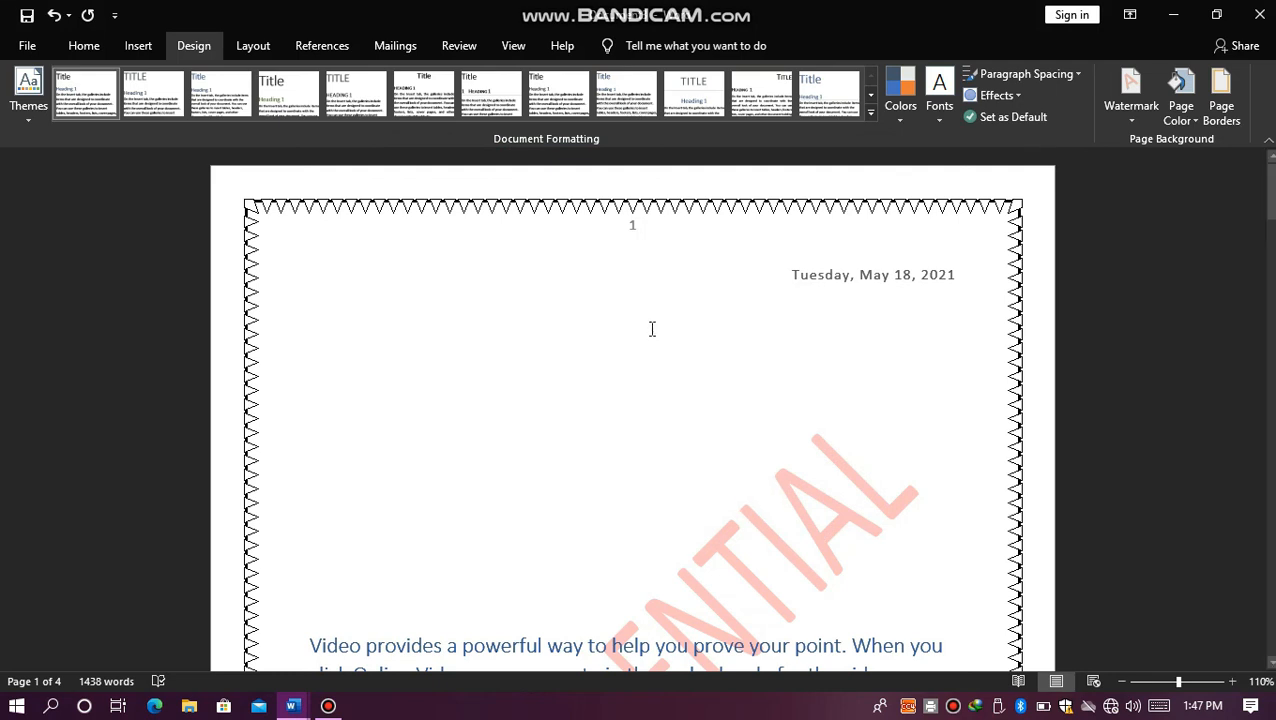
Step: Fill a new blank document with sample paragraphs using the =rand() formula
left_click(270, 48)
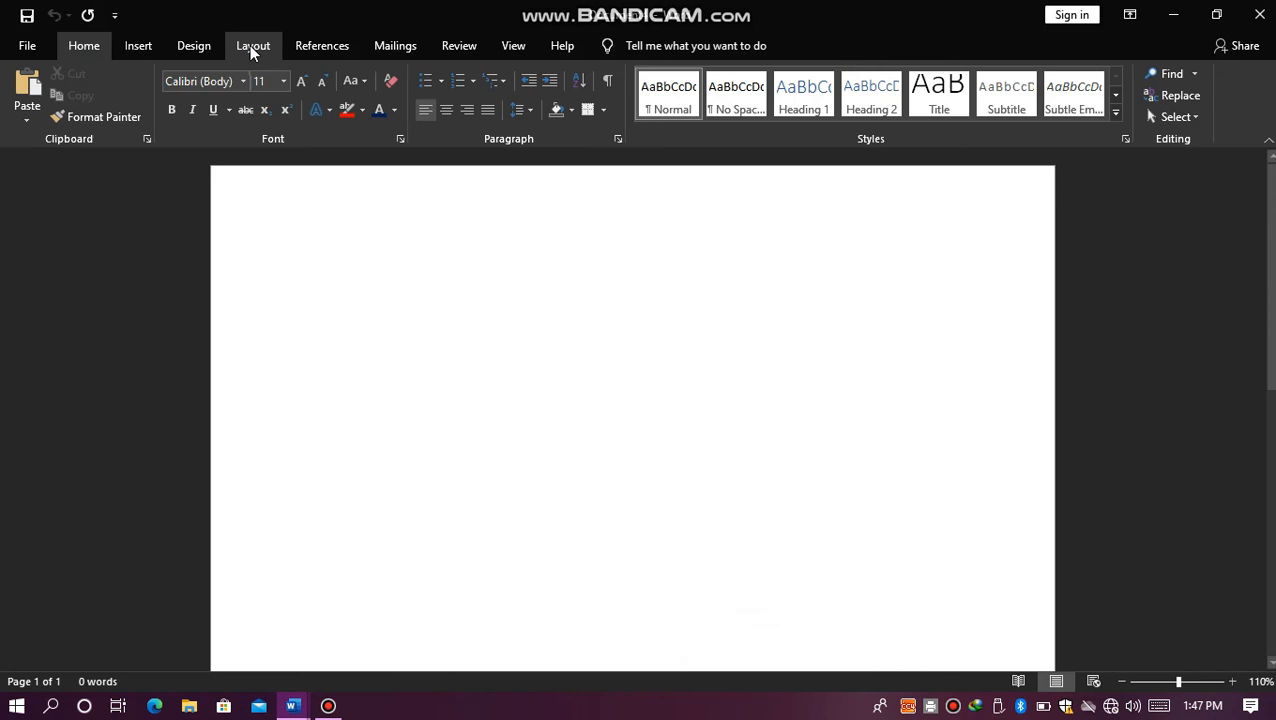
type("=r")
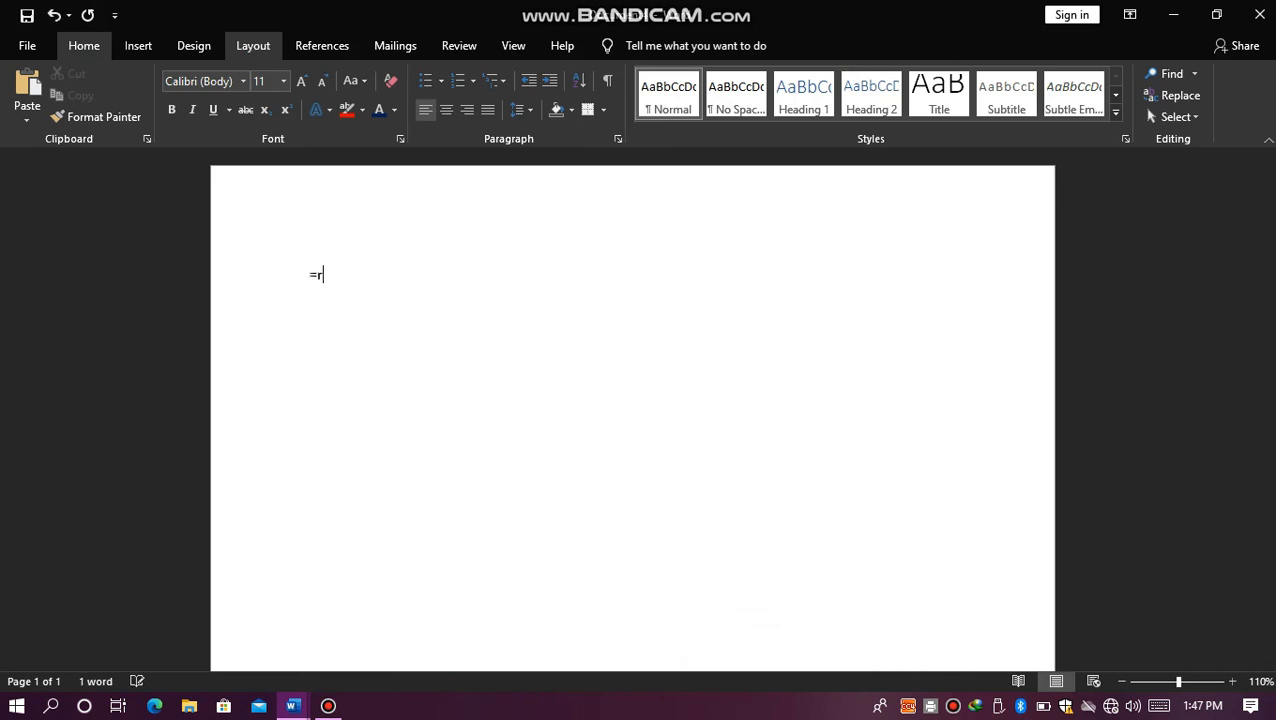
type("and()")
key("Return")
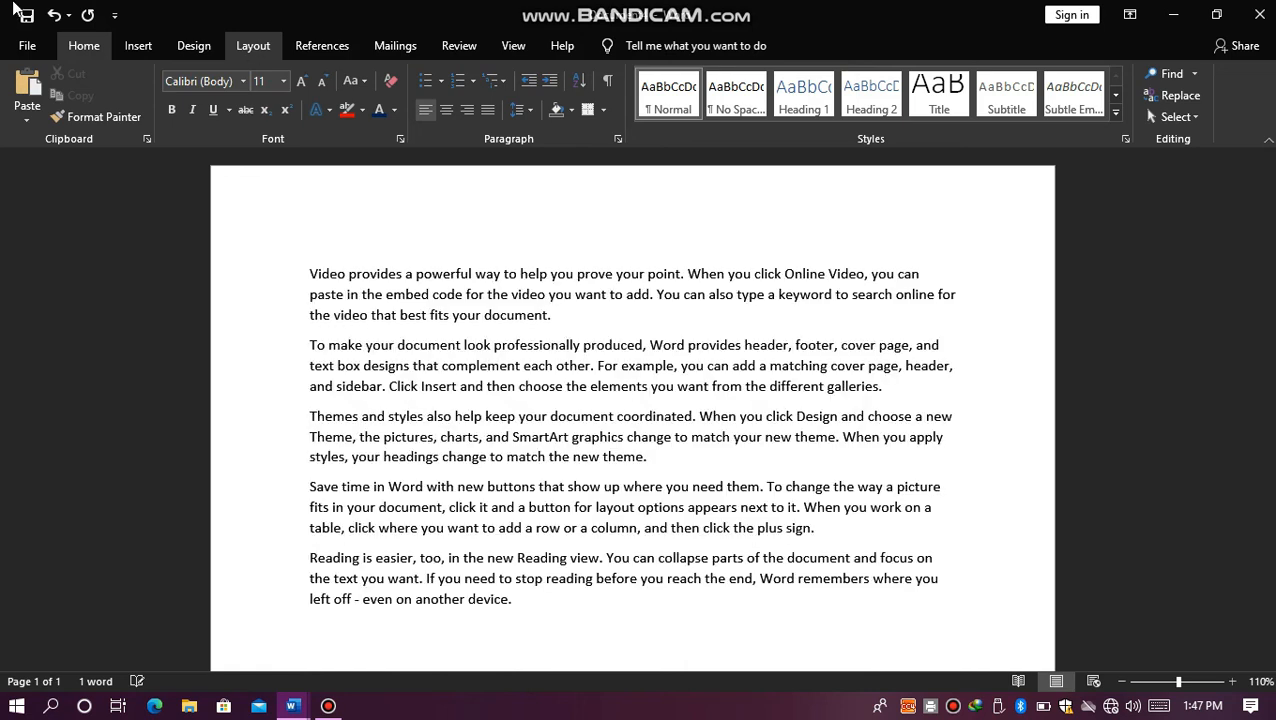
Step: Apply the Narrow margins preset (0.5" on all sides) to the document
left_click(268, 45)
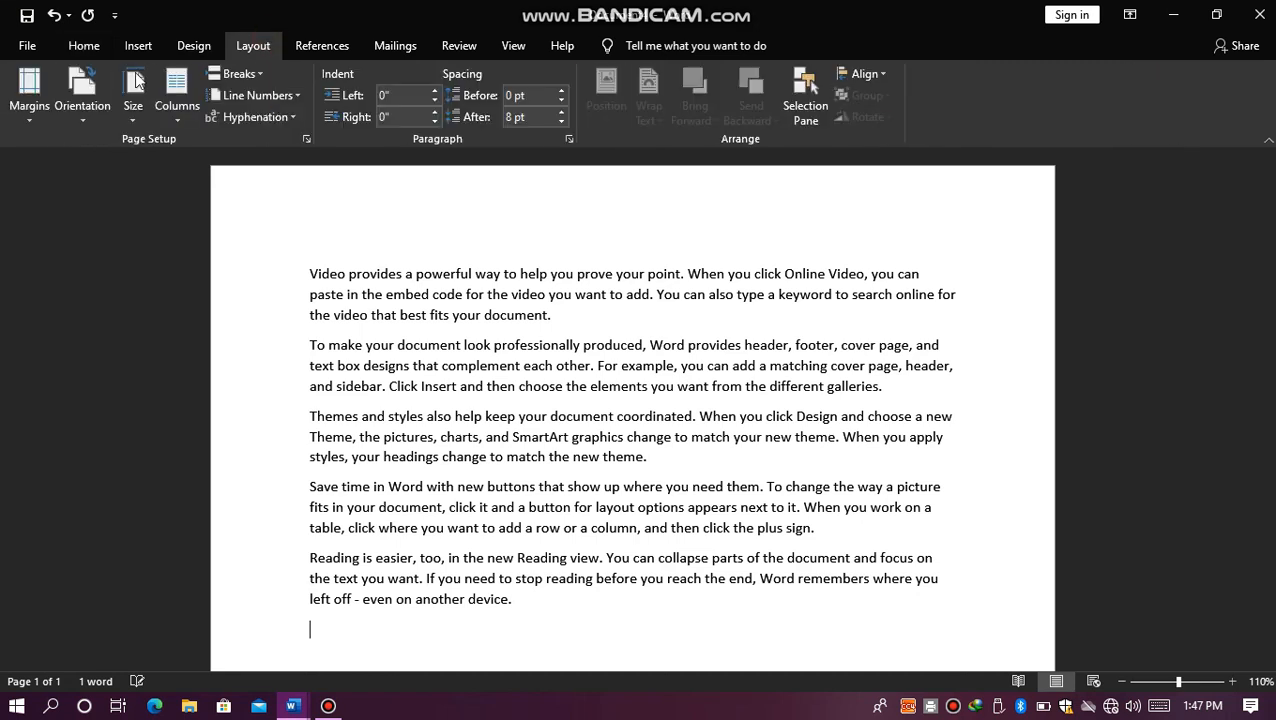
left_click(14, 106)
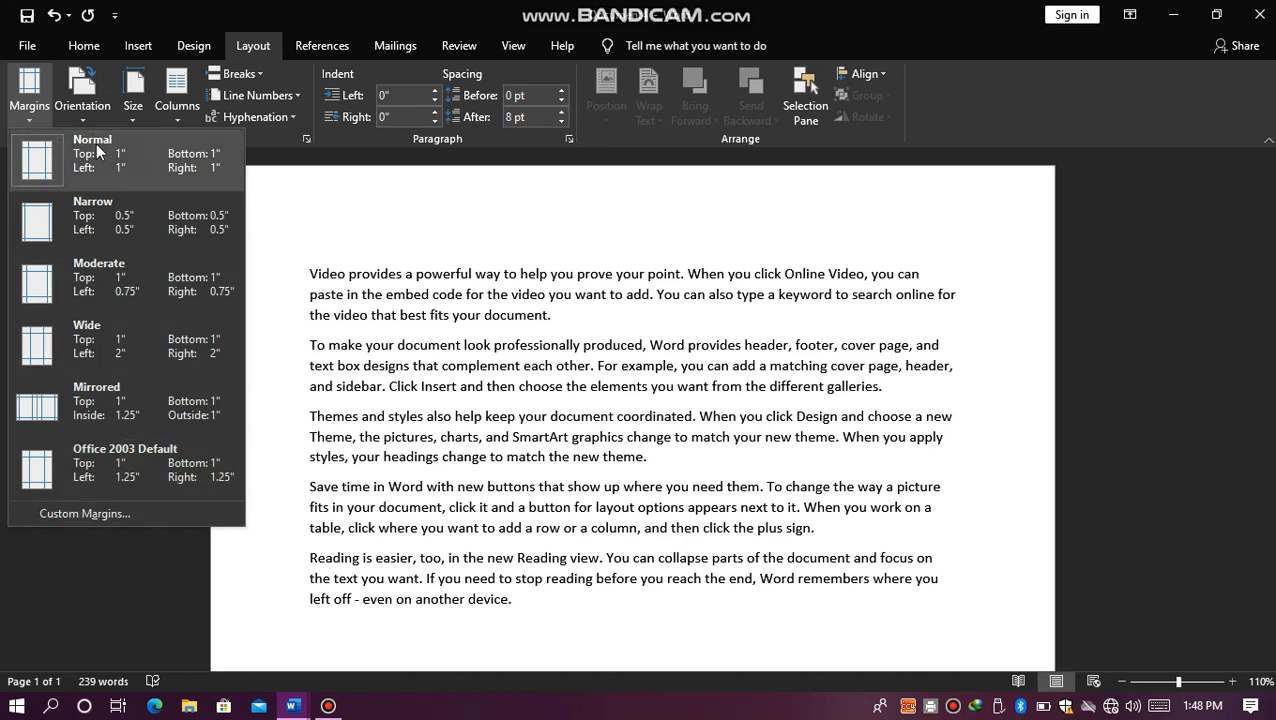
left_click(93, 207)
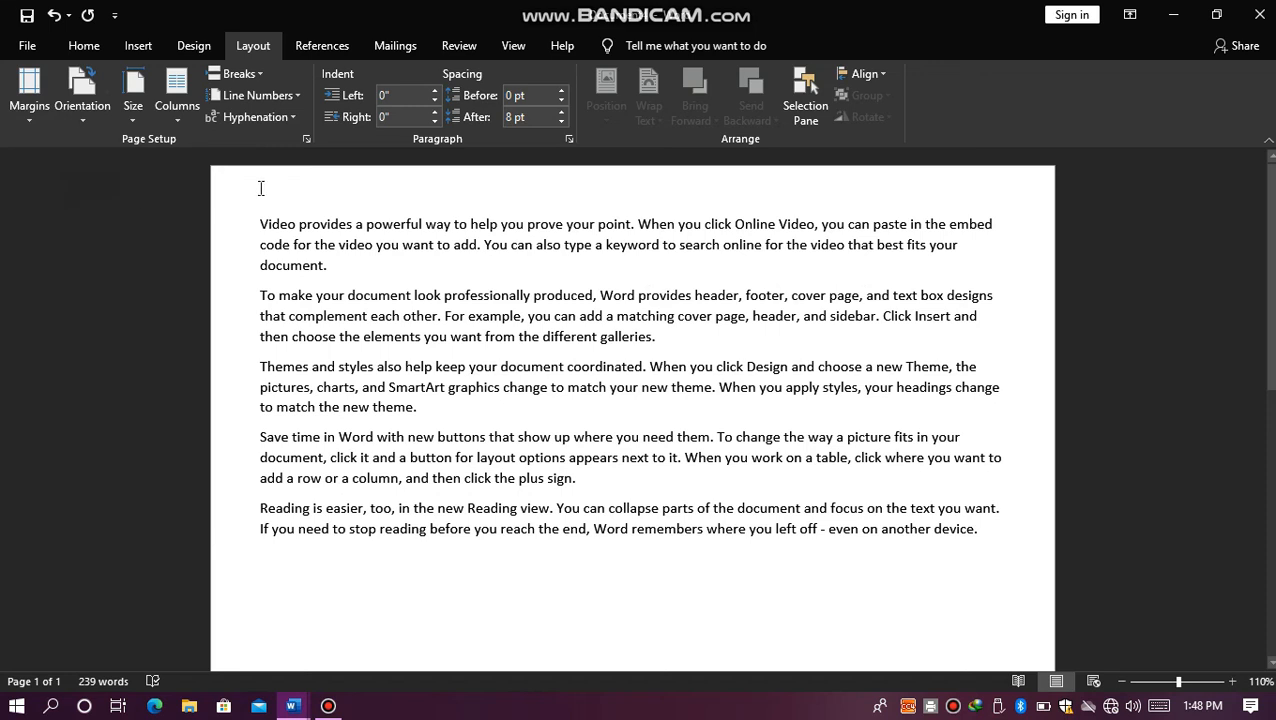
Step: Switch the page orientation to landscape and back to portrait
left_click(90, 106)
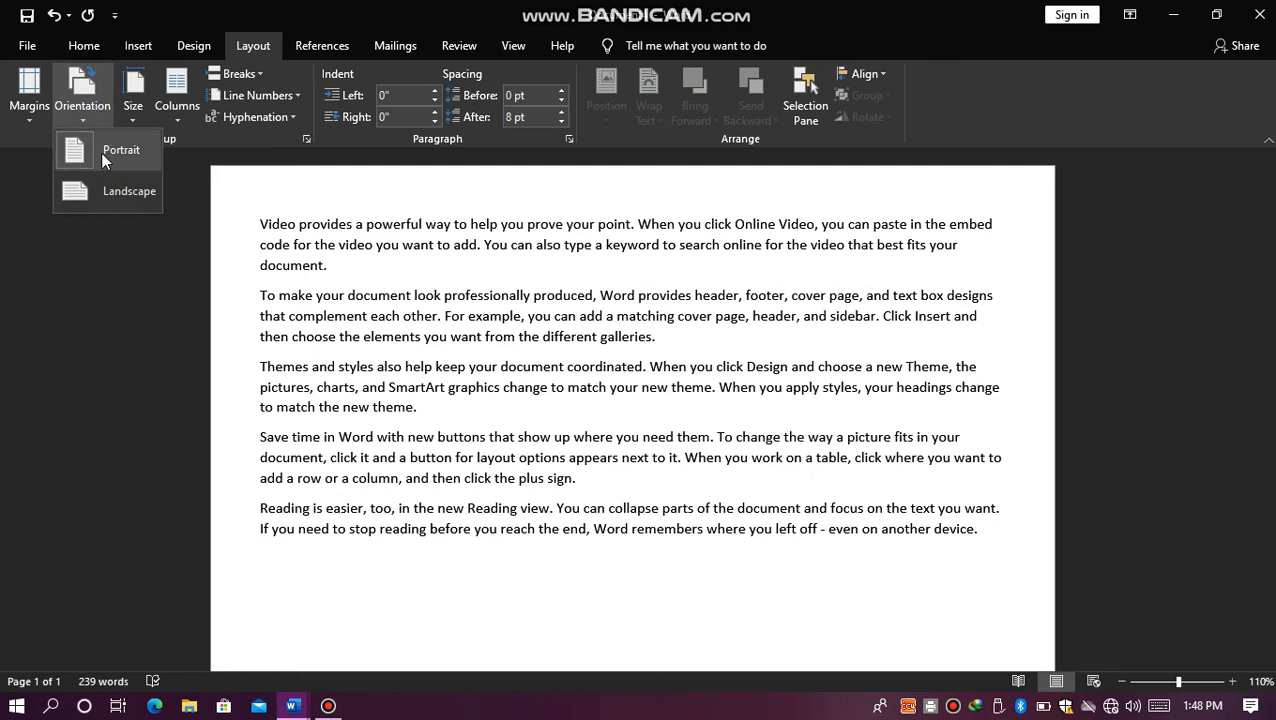
left_click(101, 178)
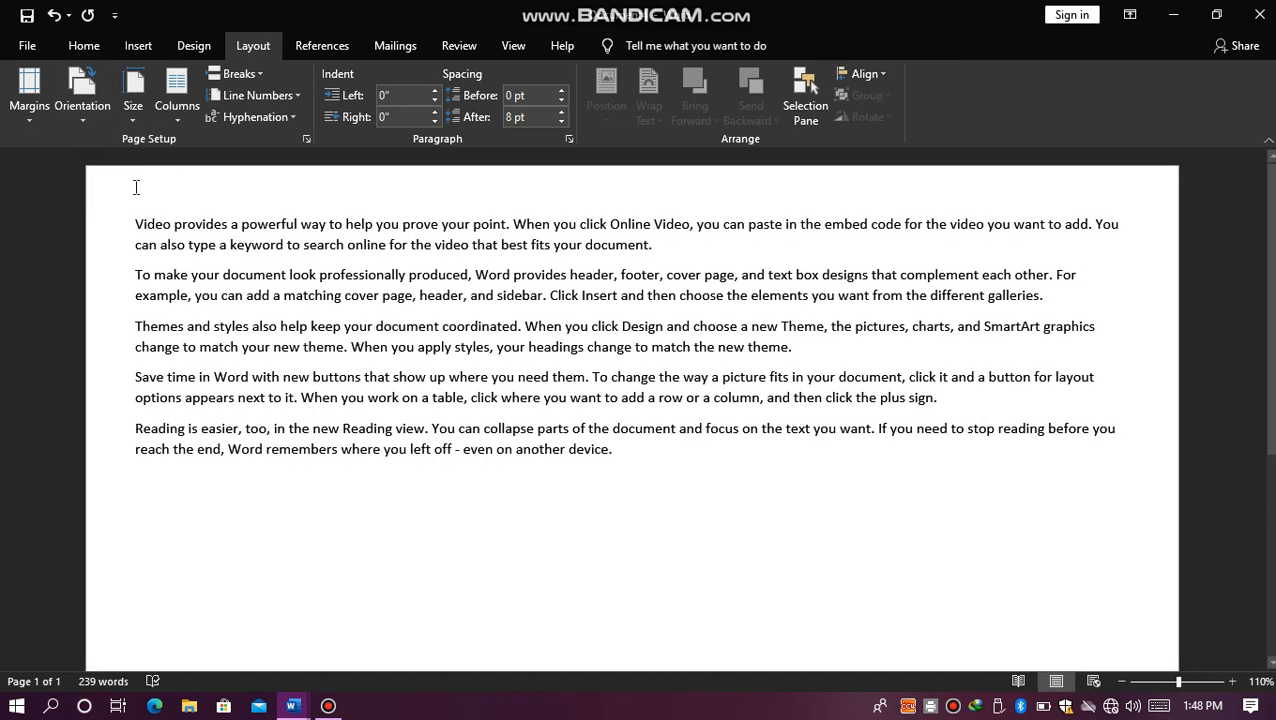
left_click(104, 110)
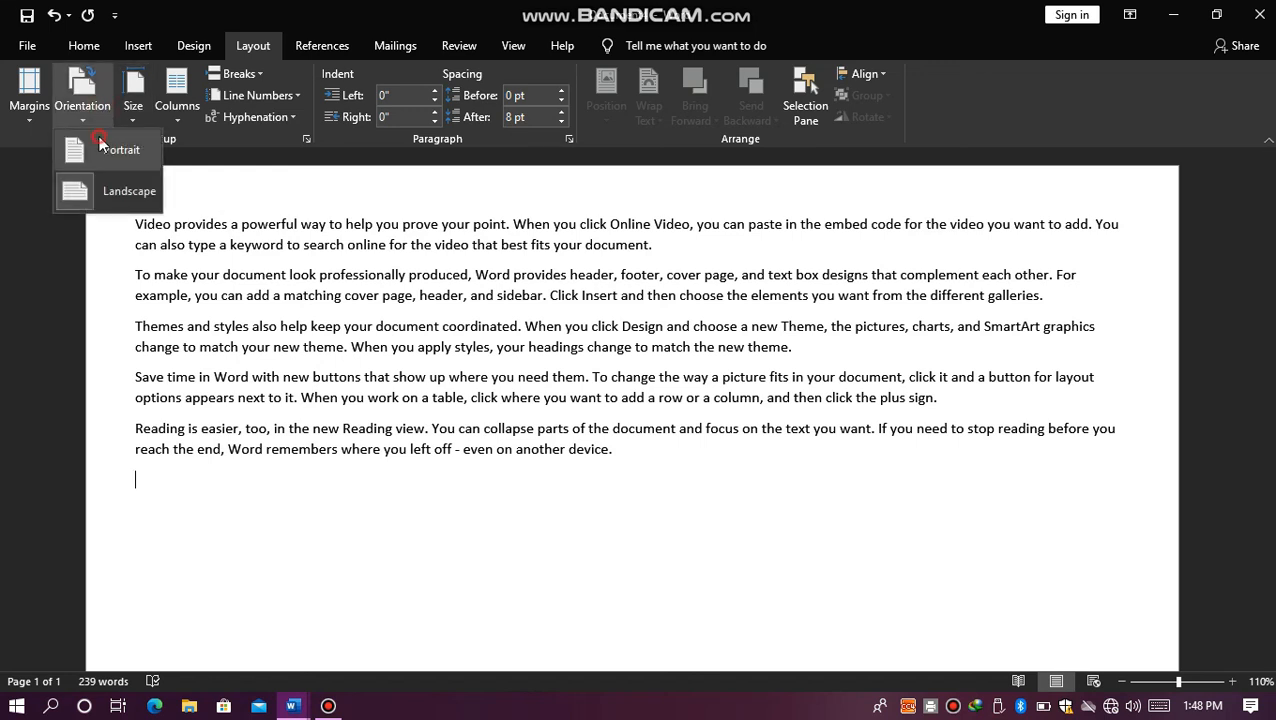
left_click(99, 138)
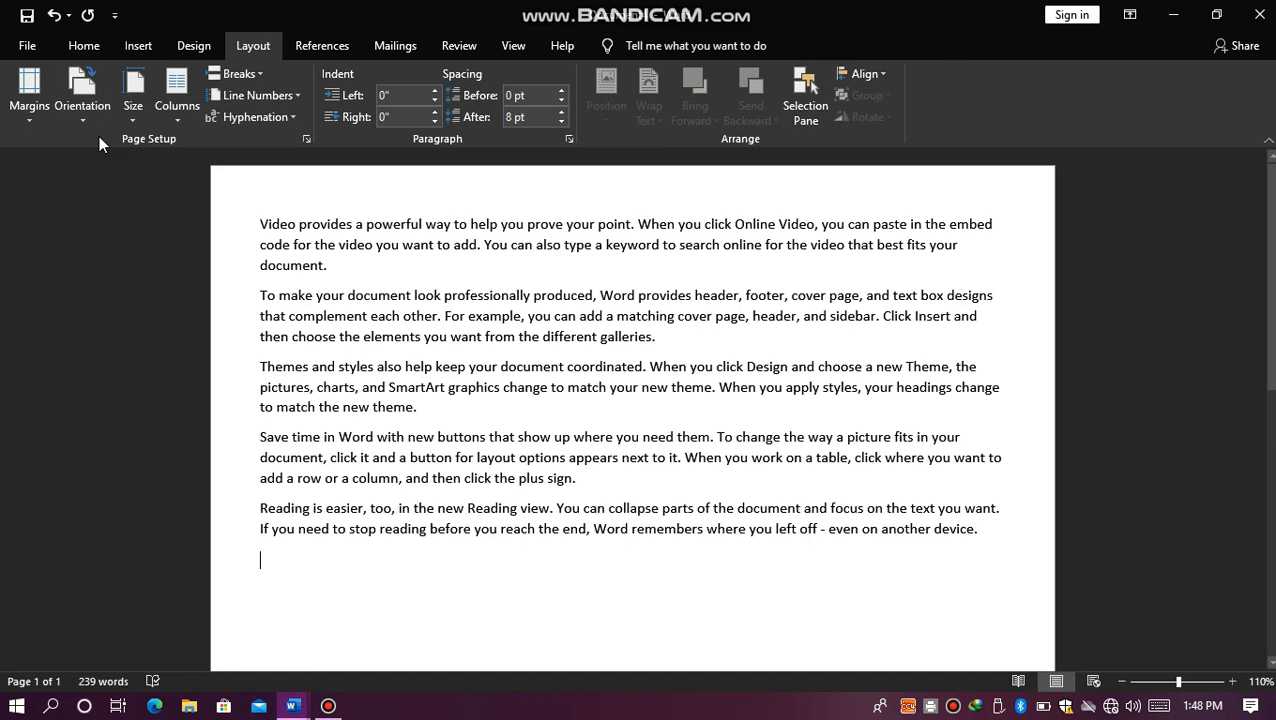
Step: Check the portrait page in the print preview and return to the document without closing it
key("ctrl+p")
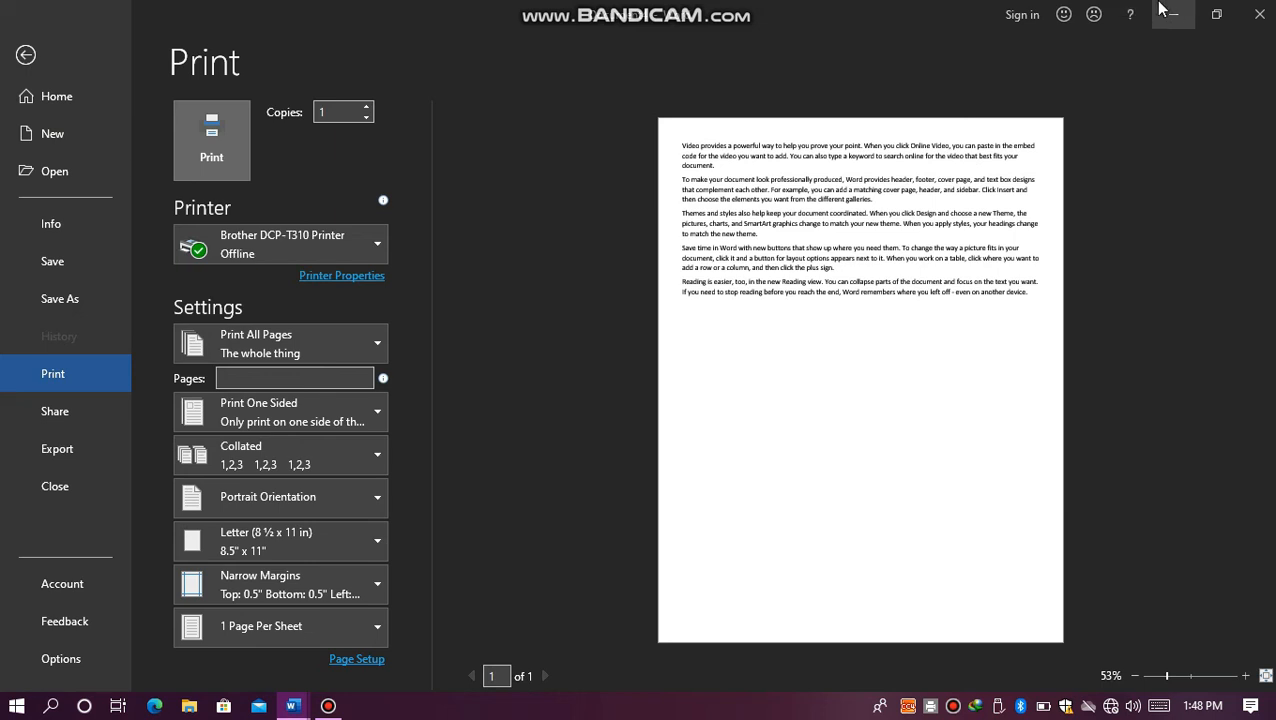
left_click(1260, 13)
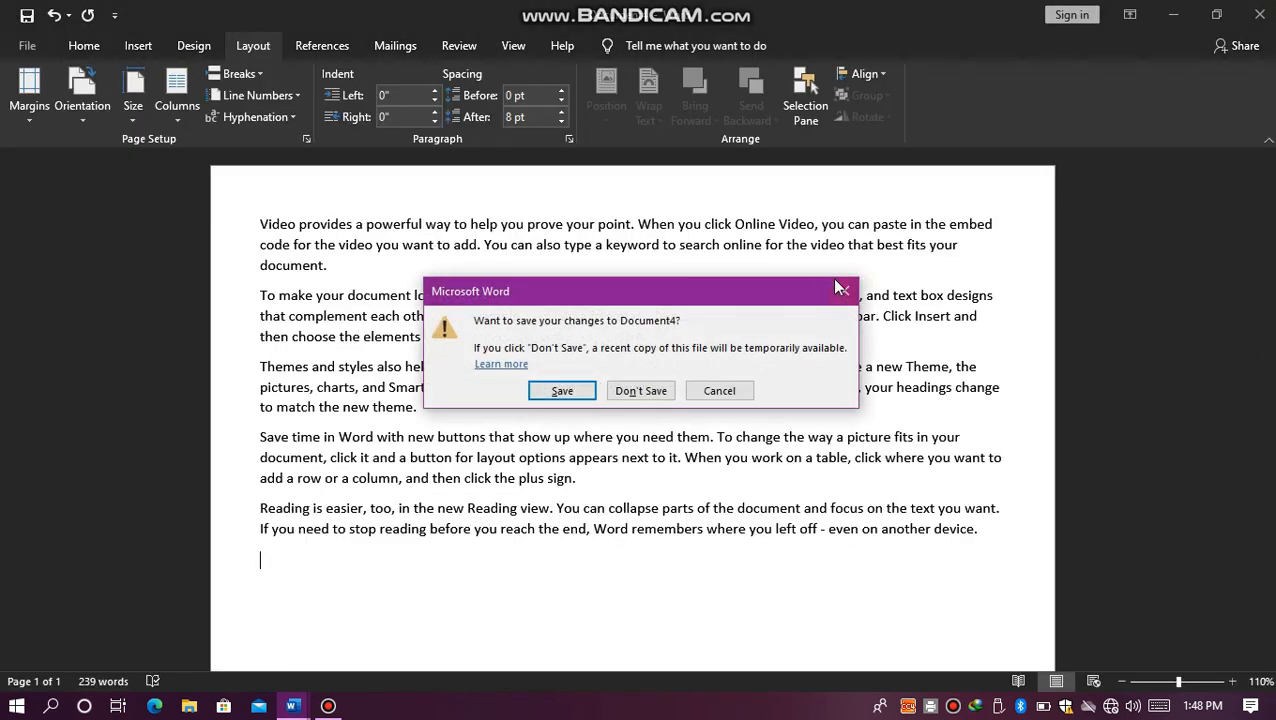
left_click(842, 289)
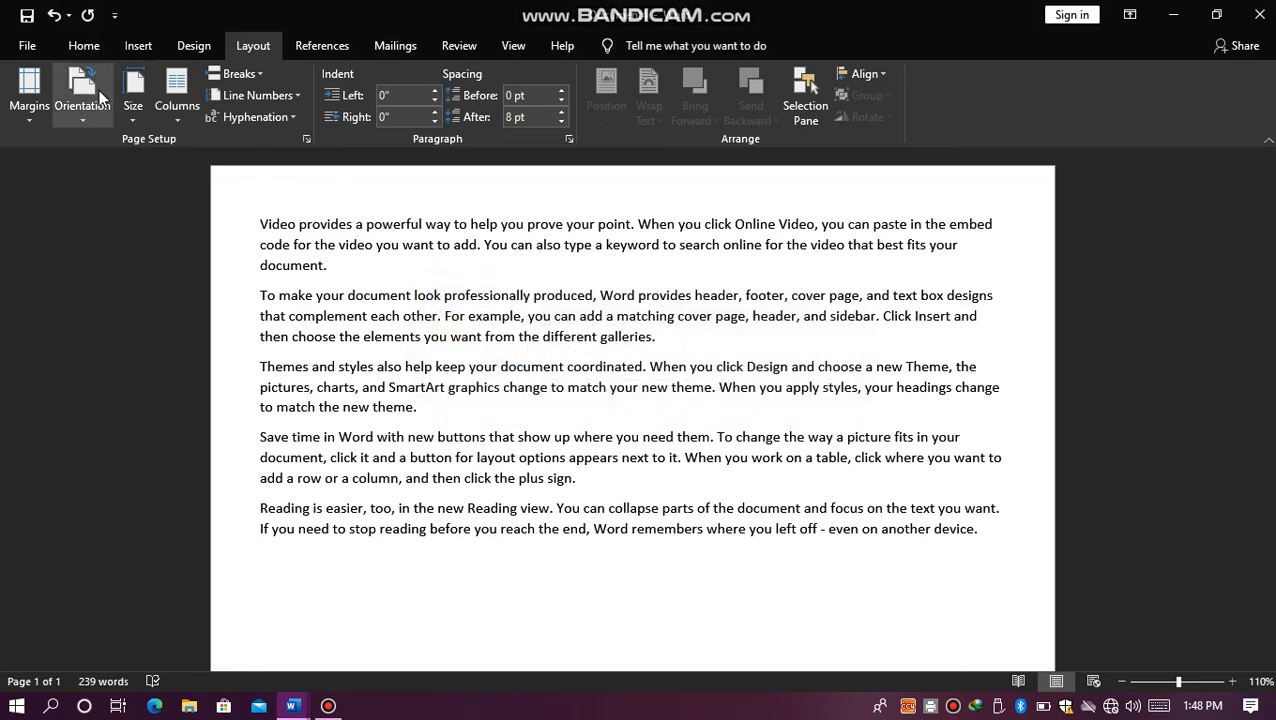
Step: Change the page orientation to landscape and check the page in the print preview, keeping the document open
left_click(99, 93)
left_click(90, 188)
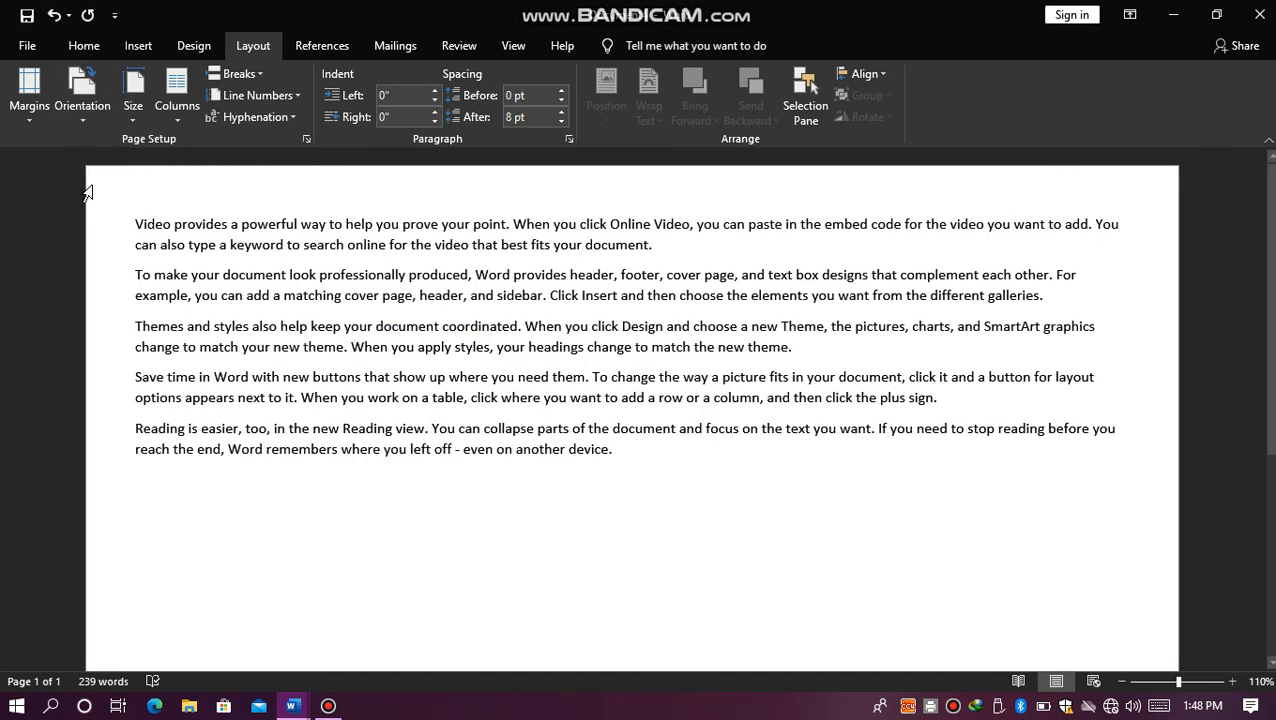
key("ctrl+p")
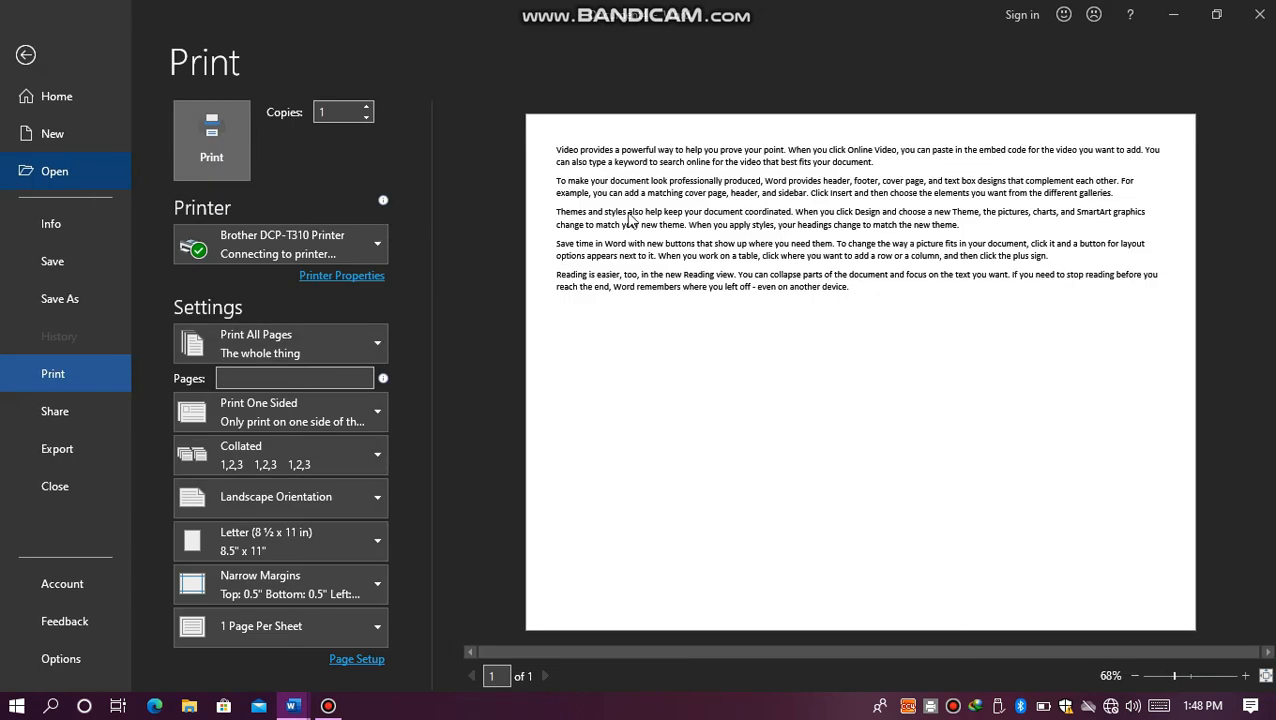
left_click(1260, 28)
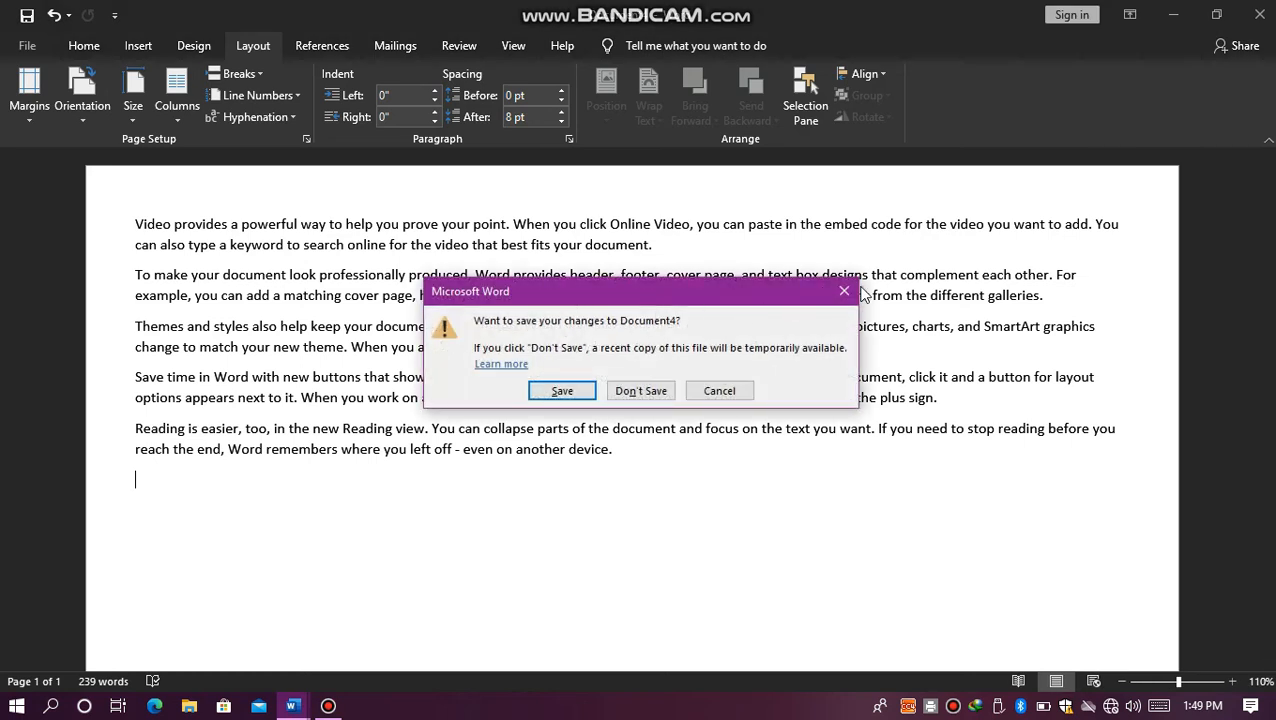
left_click(818, 290)
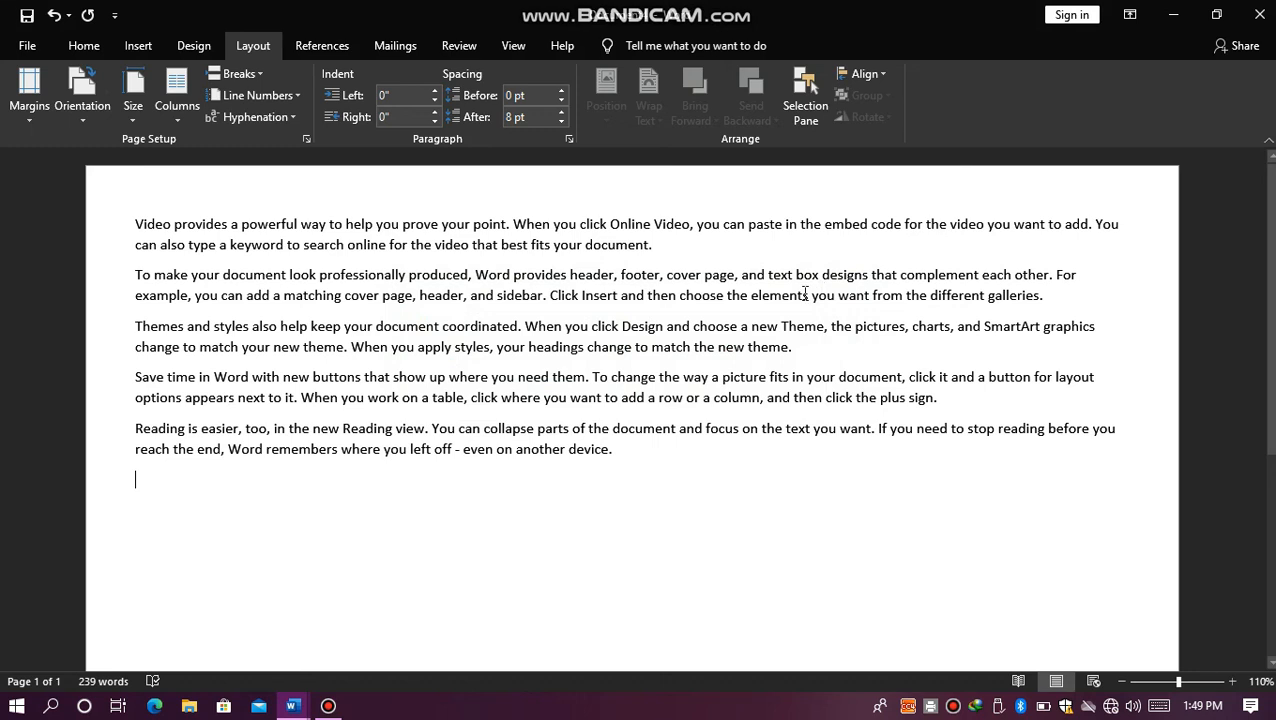
Step: Set the paper size to A4 (8.27" x 11.69")
left_click(137, 106)
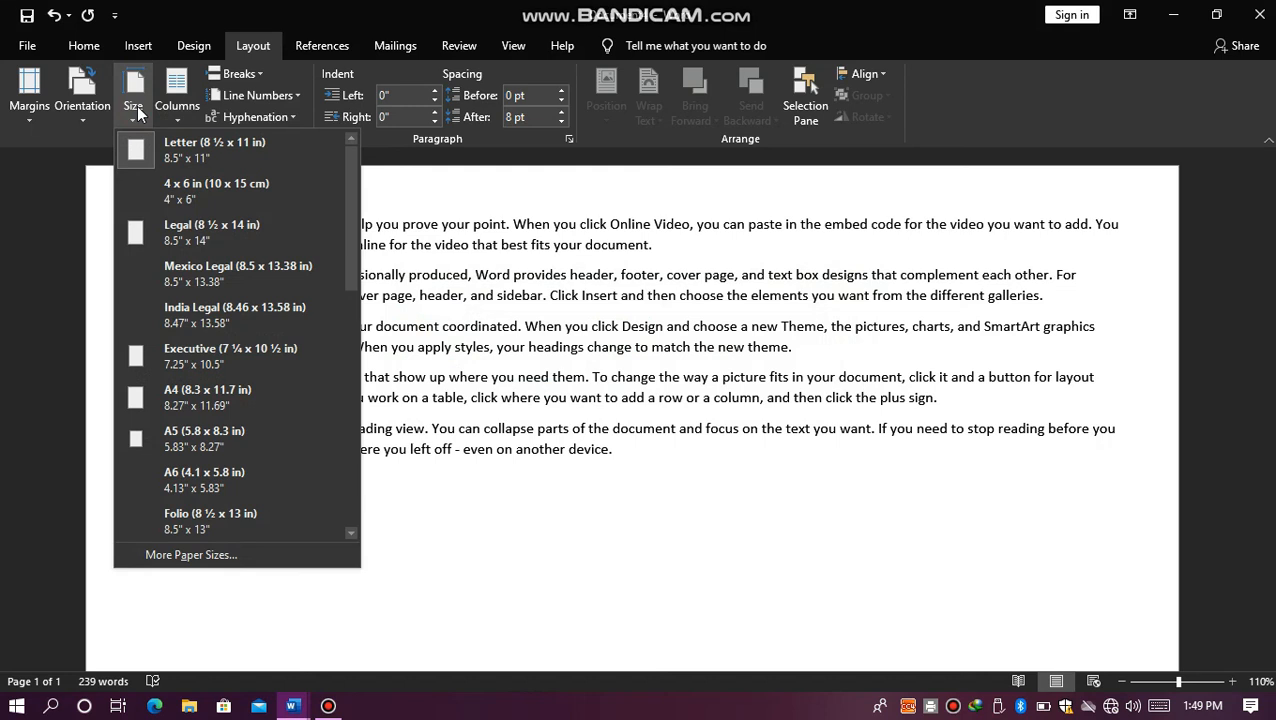
left_click(205, 412)
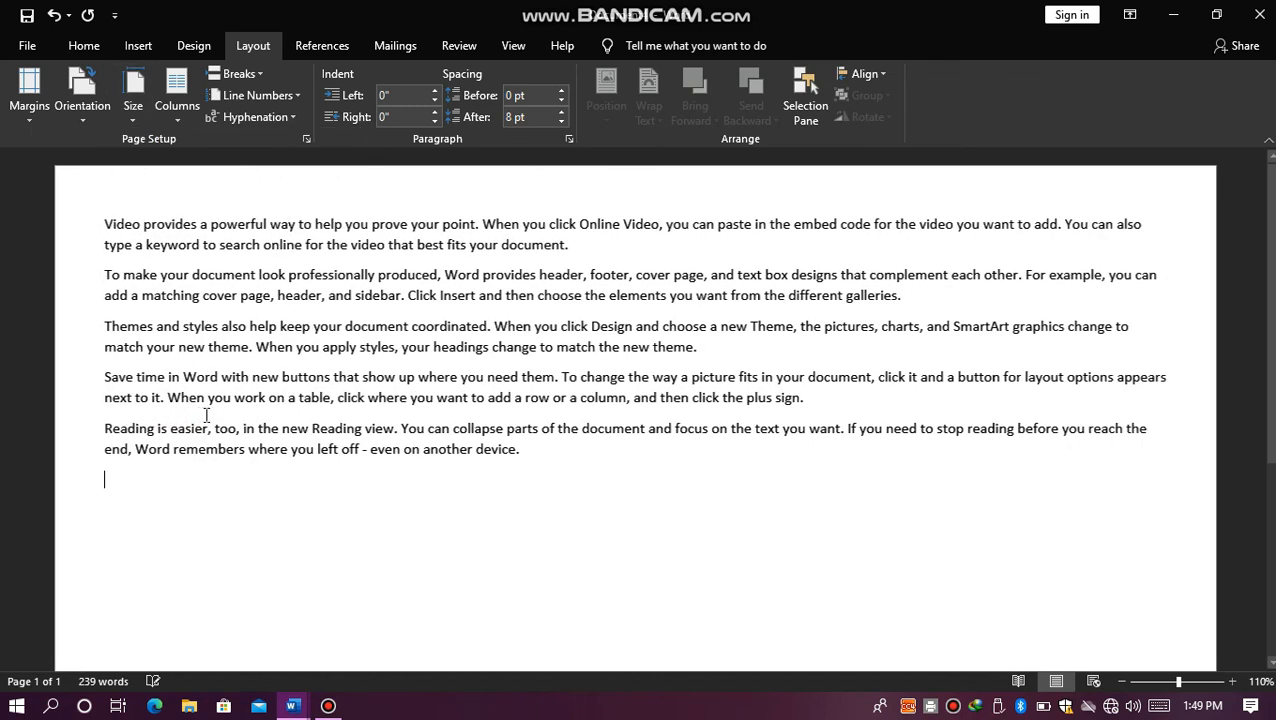
Step: Delete all the sample text and set the empty page to a two-column layout
left_click(177, 120)
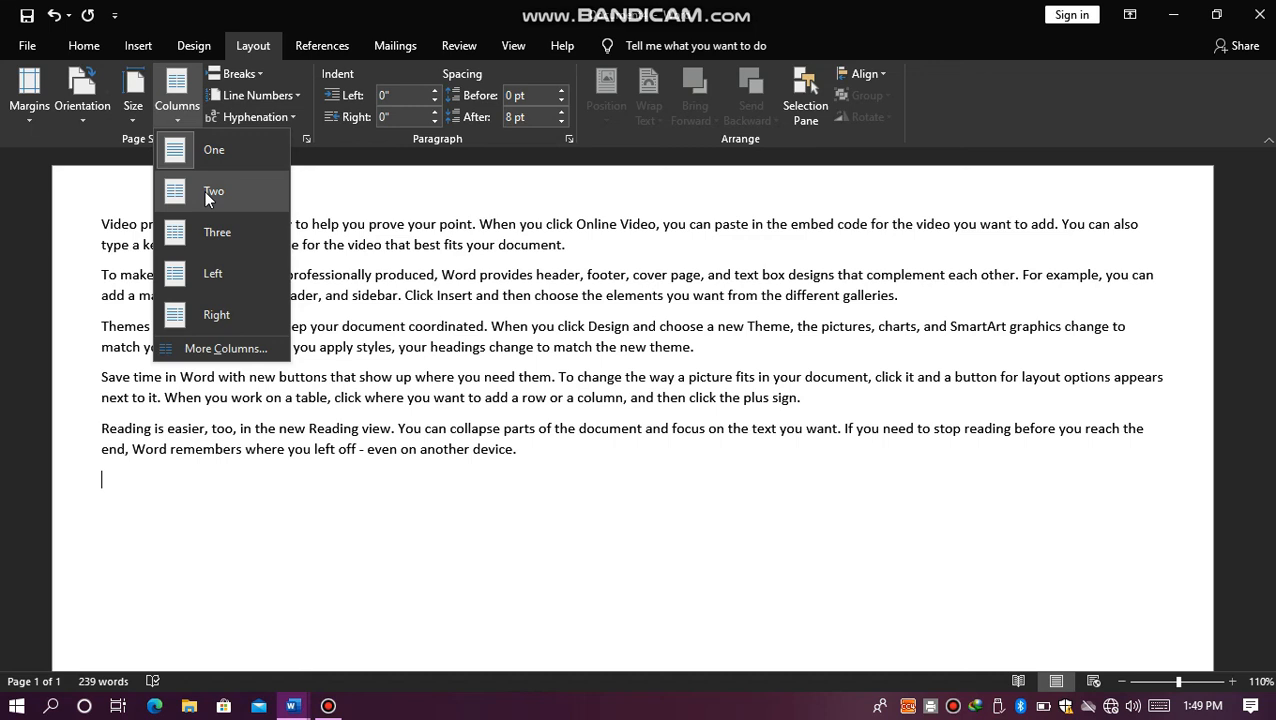
left_click(150, 480)
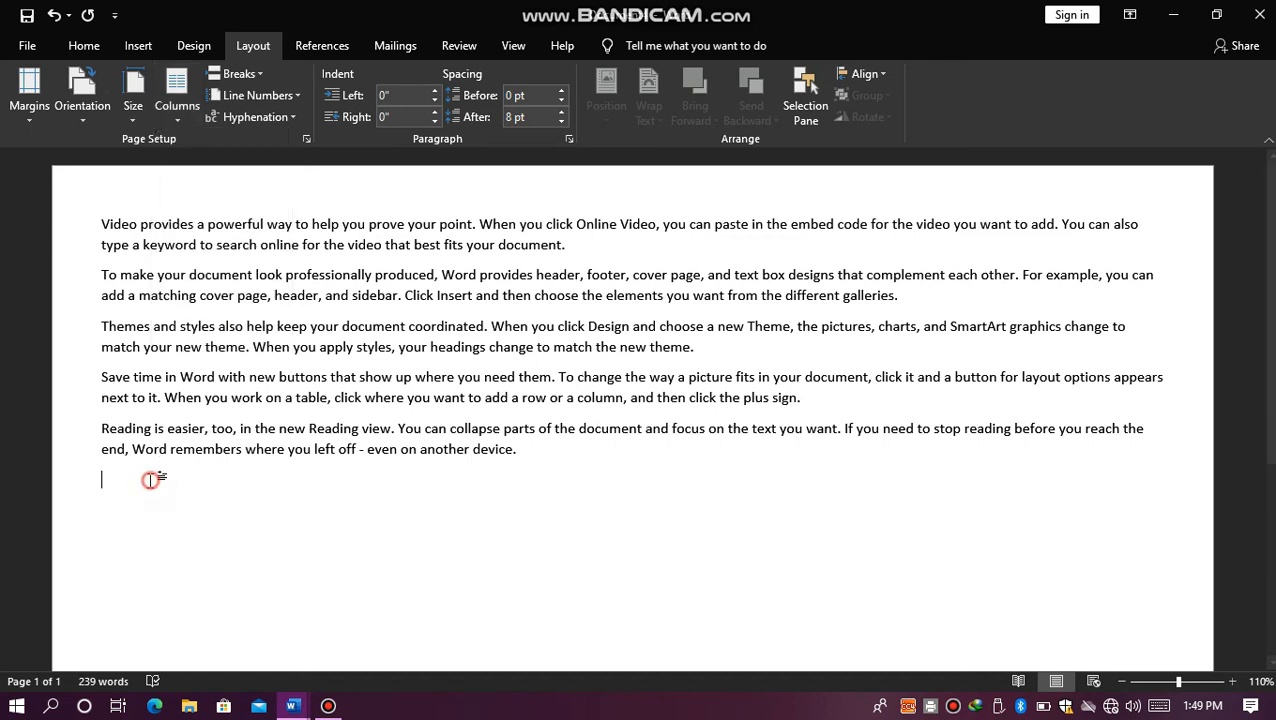
key("ctrl+a")
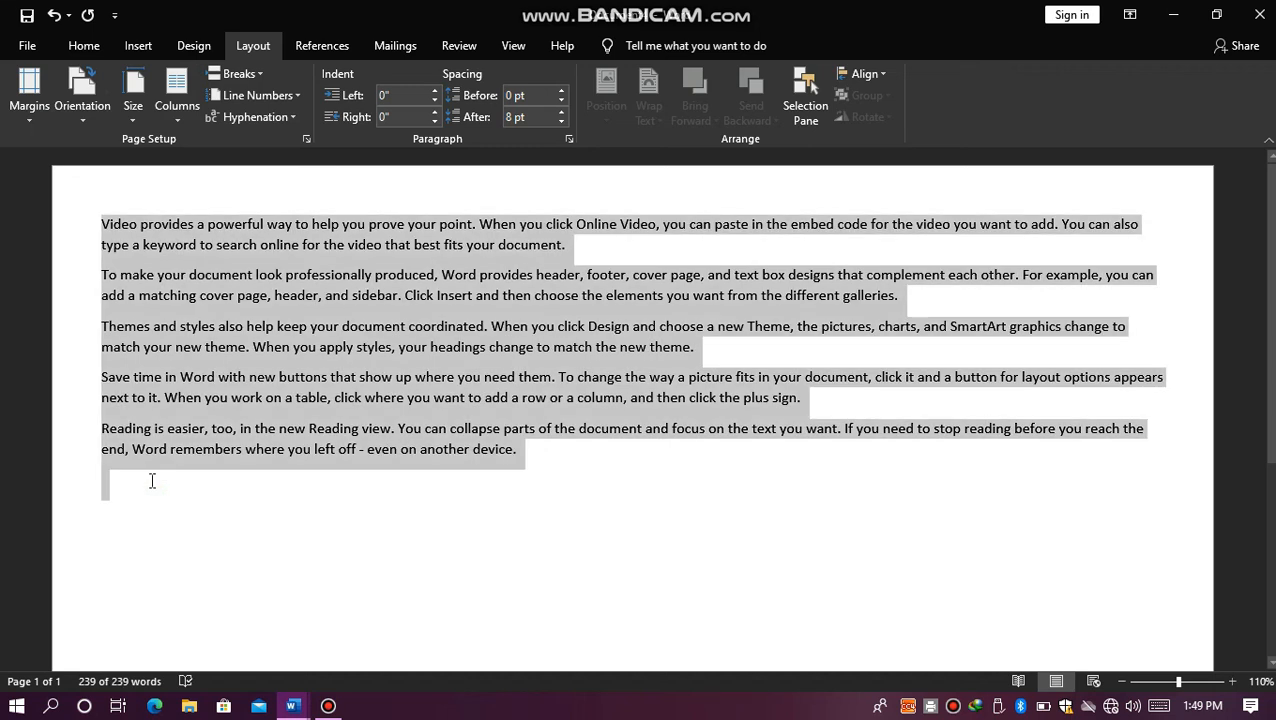
key("Delete")
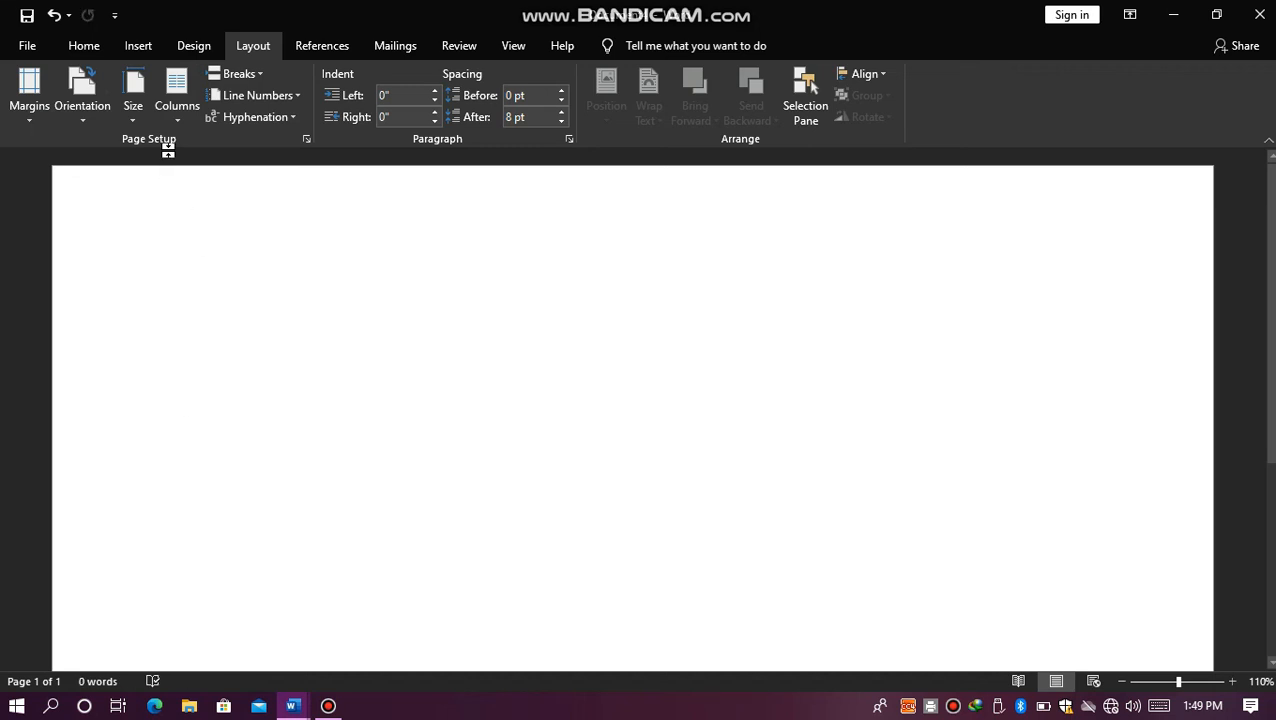
left_click(180, 112)
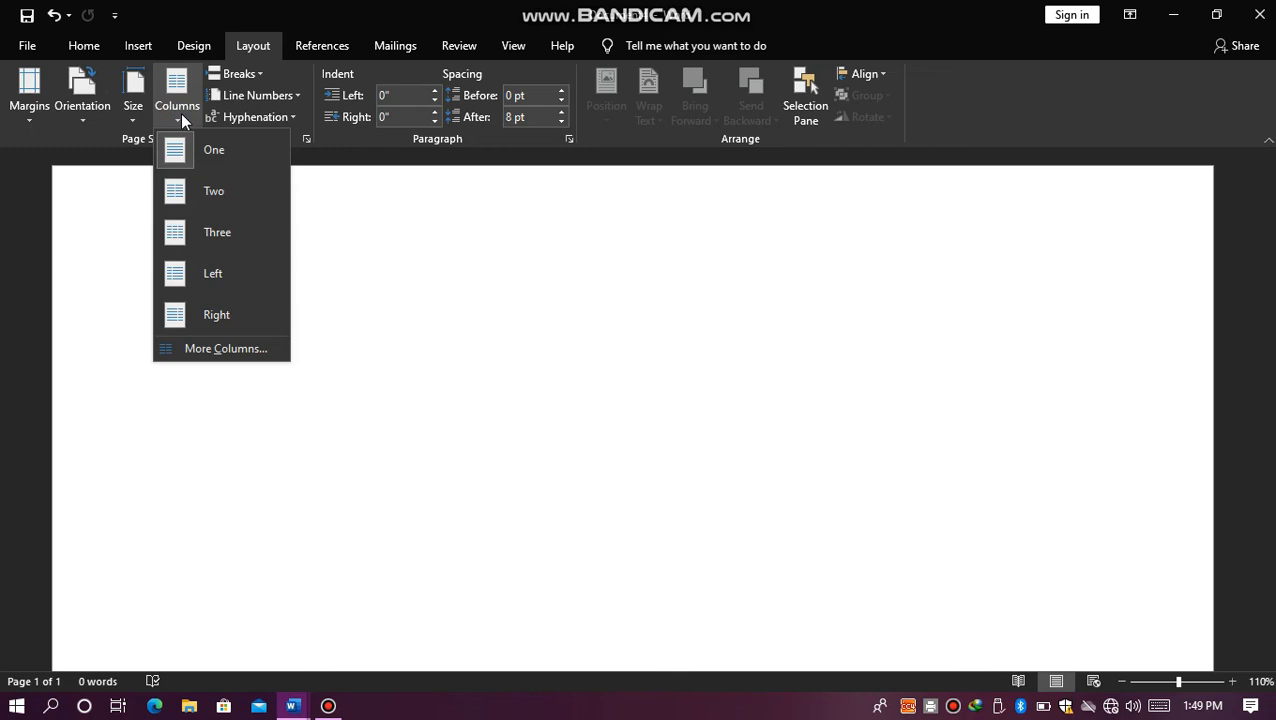
left_click(199, 186)
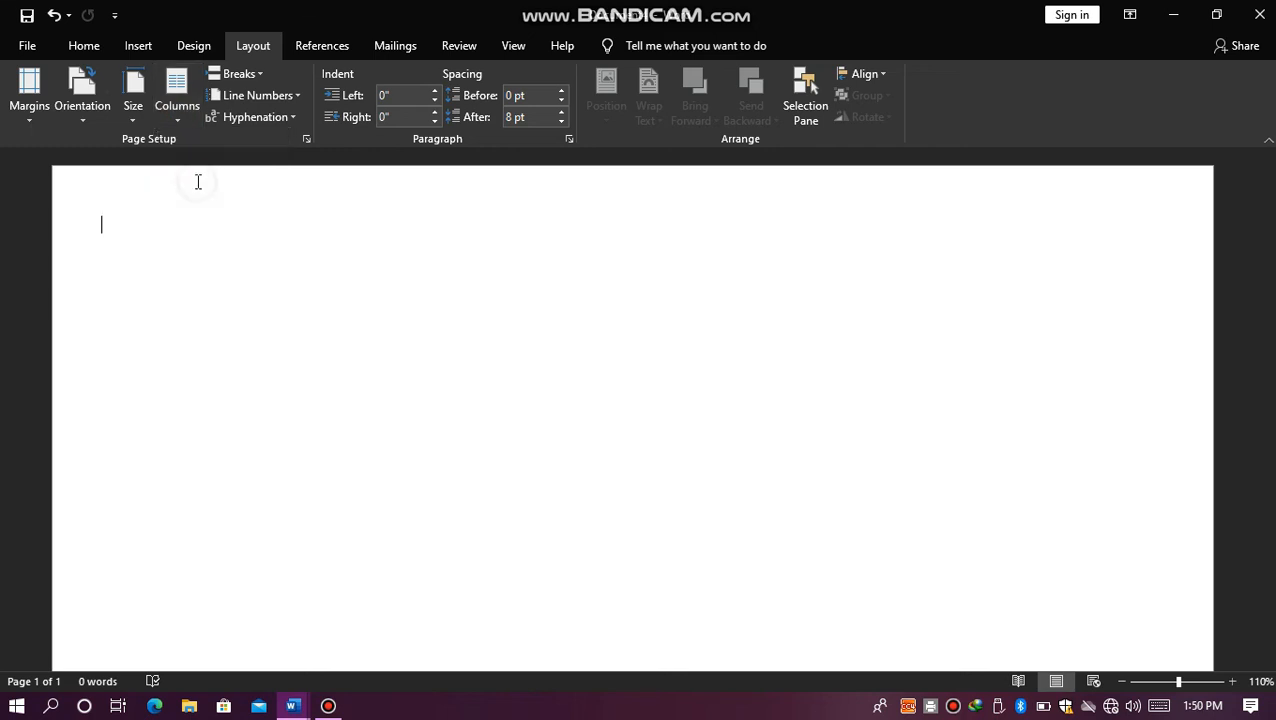
Step: Enter "Nano Computer & Technical Institute" on the first line and "Subject Math" on the second
type("Nanp")
key("Return")
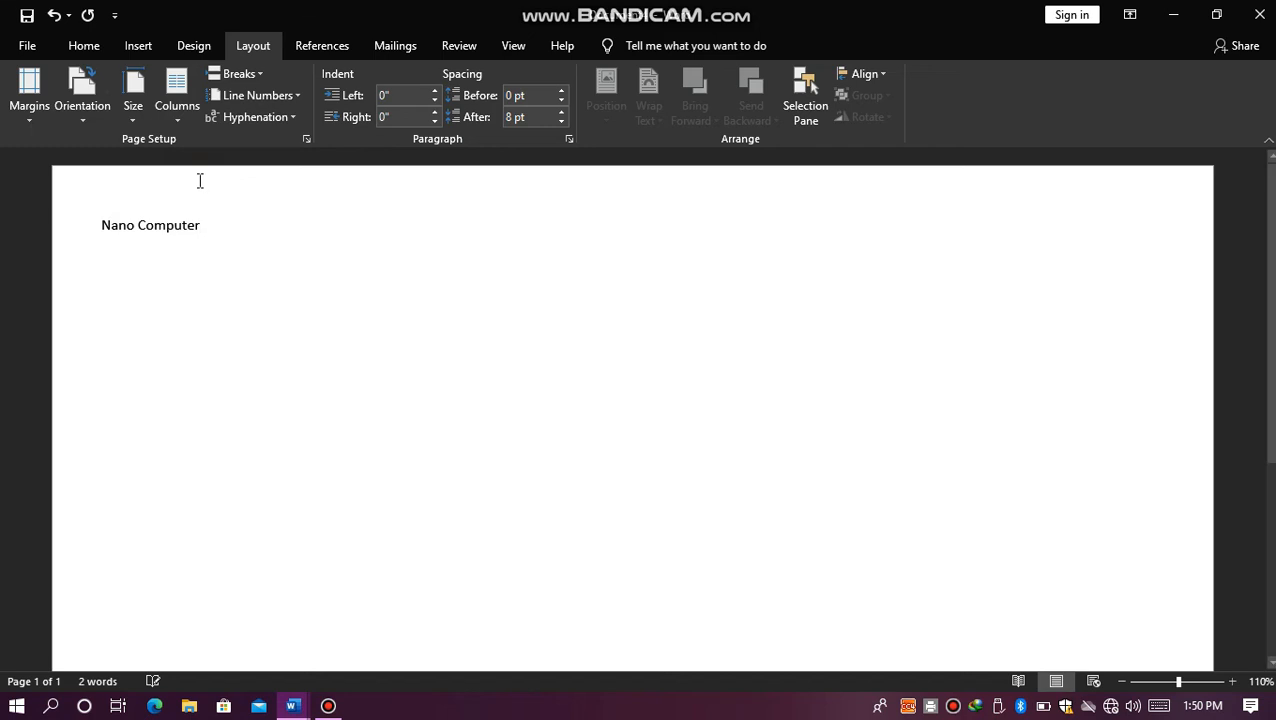
type("& Technical")
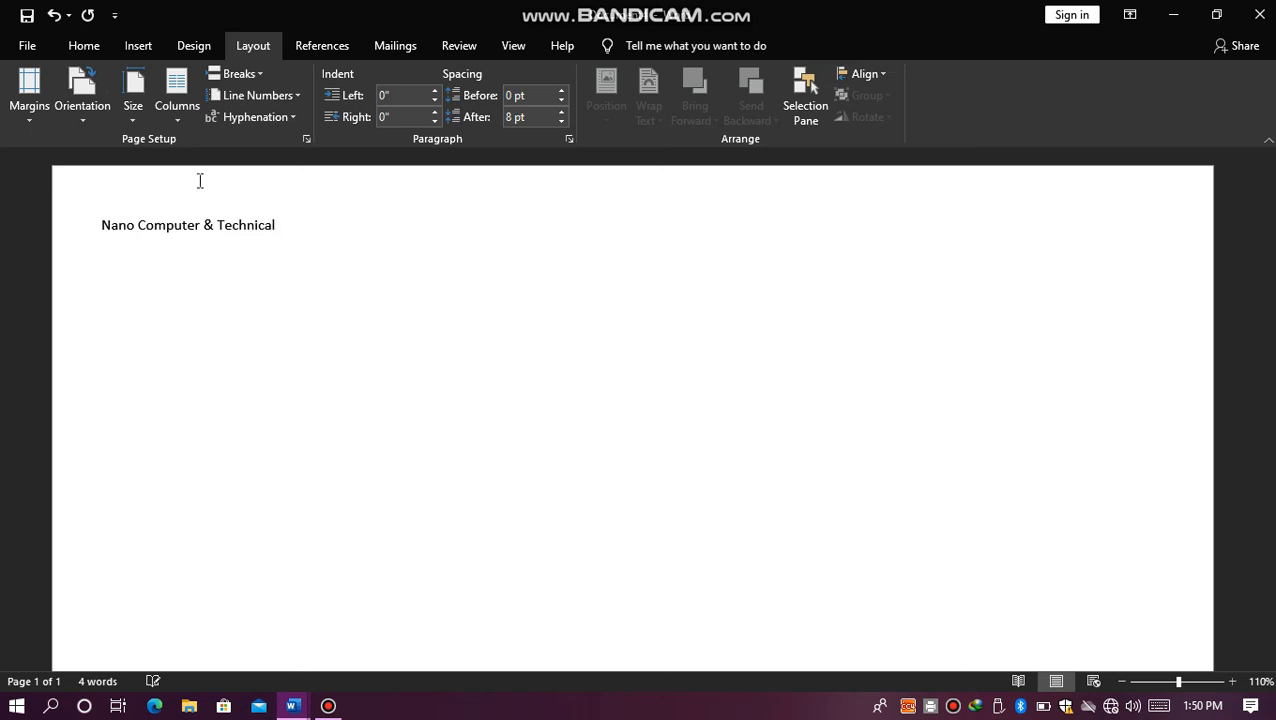
type(" Institut")
type("e ")
type("Subjec")
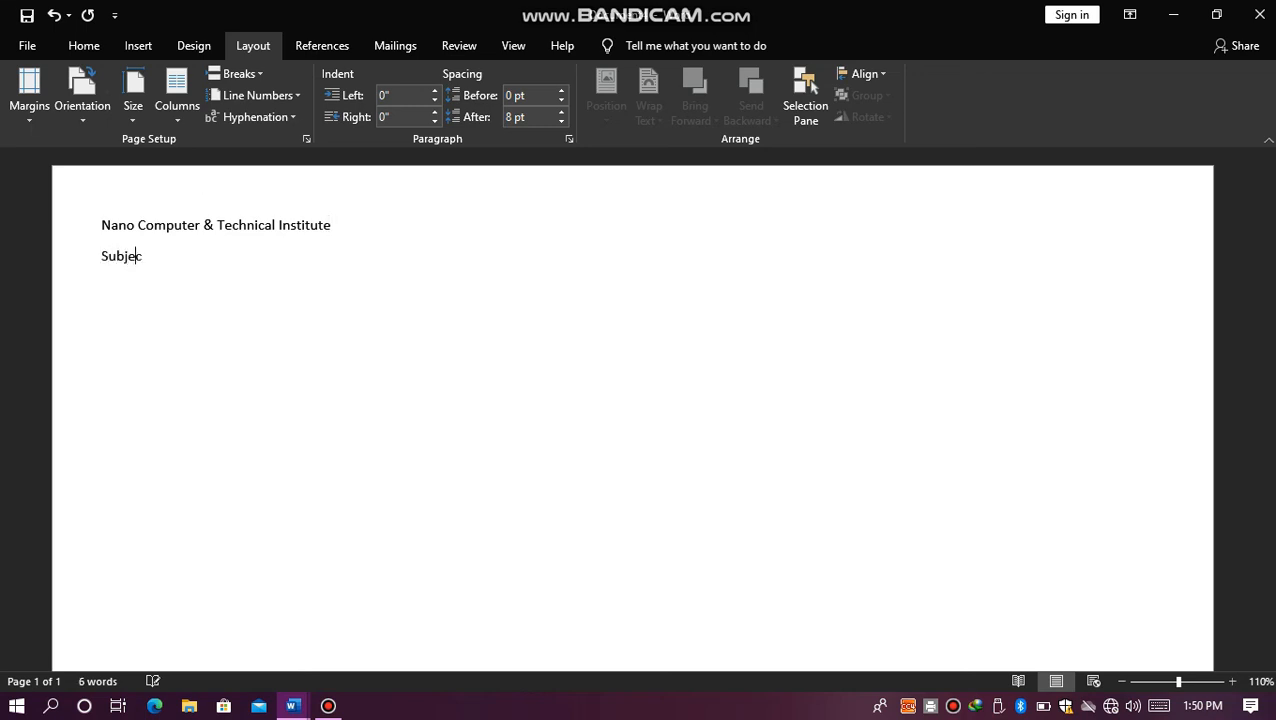
type("t Math")
Step: Try to center the "Subject Math" line and put it back as a separate left-aligned line under the institute name
left_click(104, 46)
left_click(142, 256)
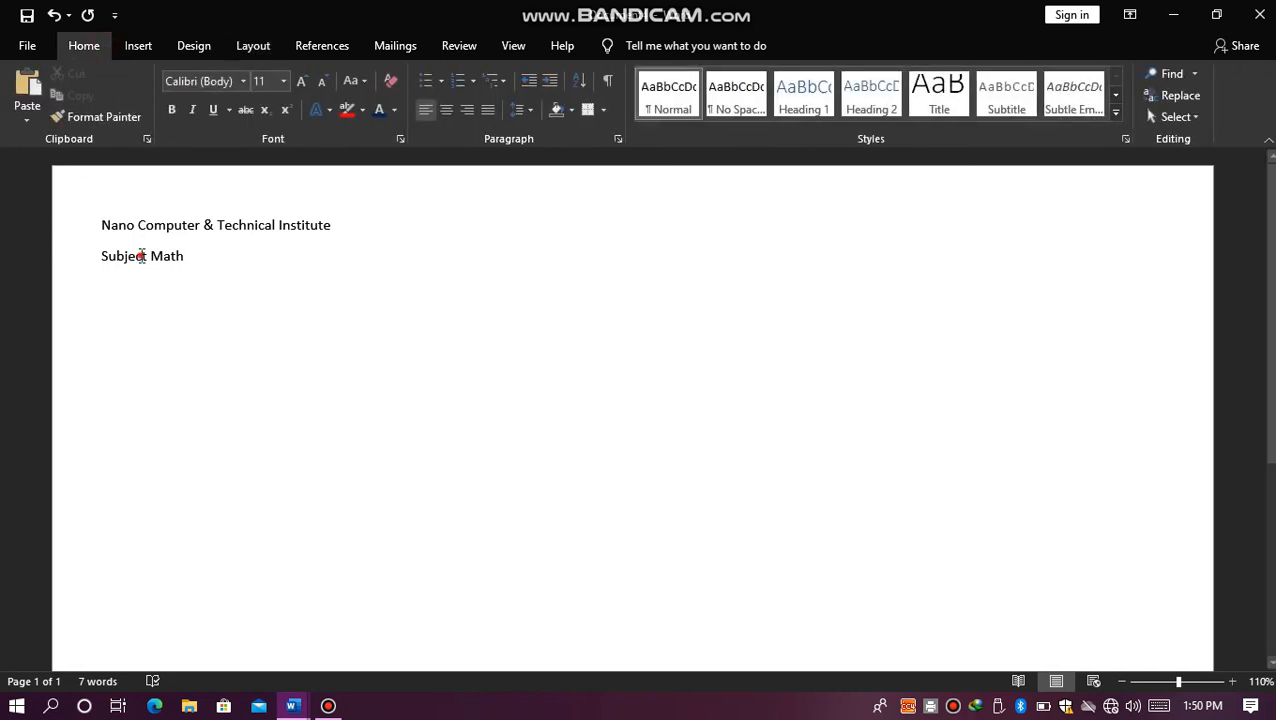
left_click(446, 119)
left_click(316, 257)
key("BackSpace")
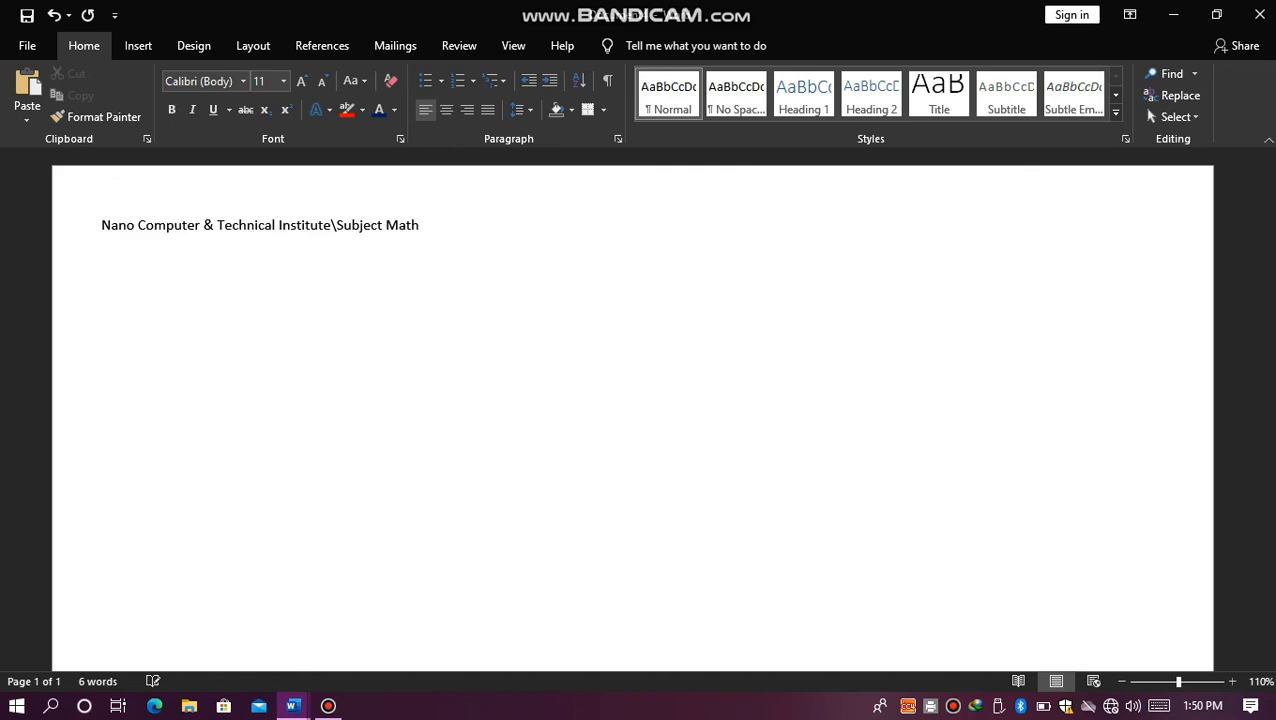
key("BackSpace")
key("Return")
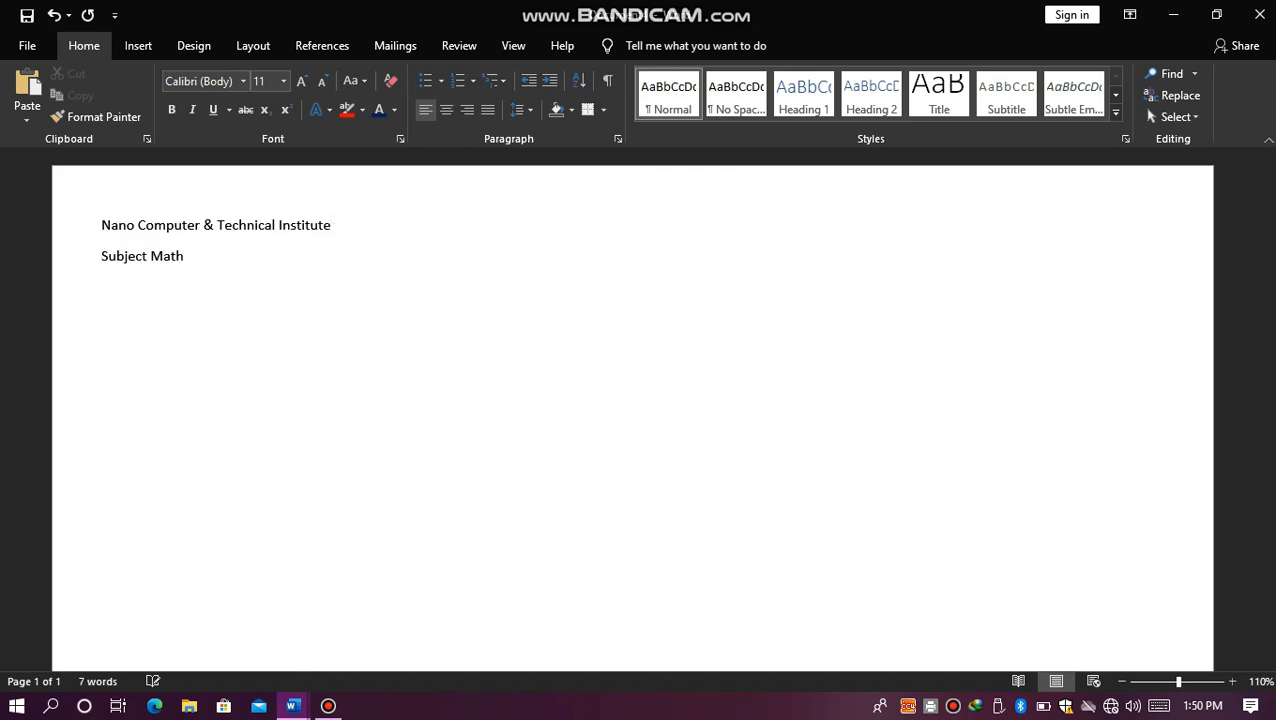
Step: Indent the "Subject Math" line by one tab stop
key("Tab")
key("Tab")
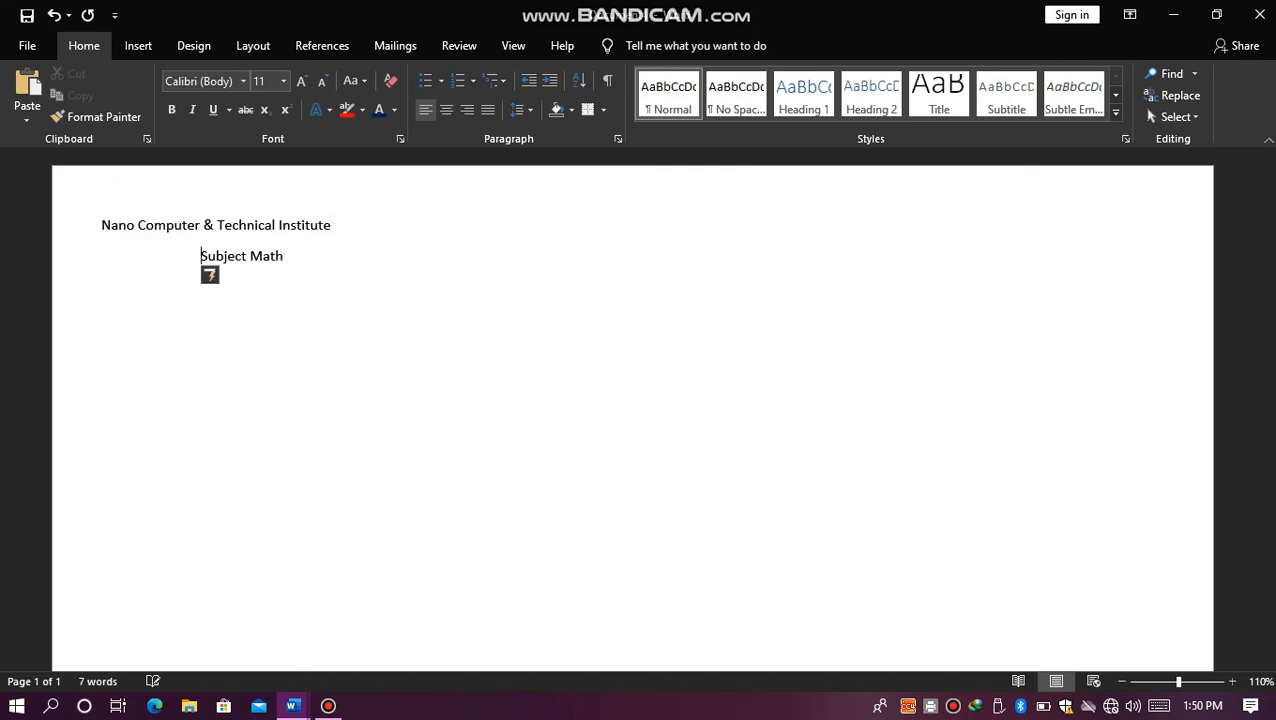
key("BackSpace")
Step: Add a line reading "===" below "Subject Math" and undo its automatic conversion into a double rule
left_click(275, 260)
key("Return")
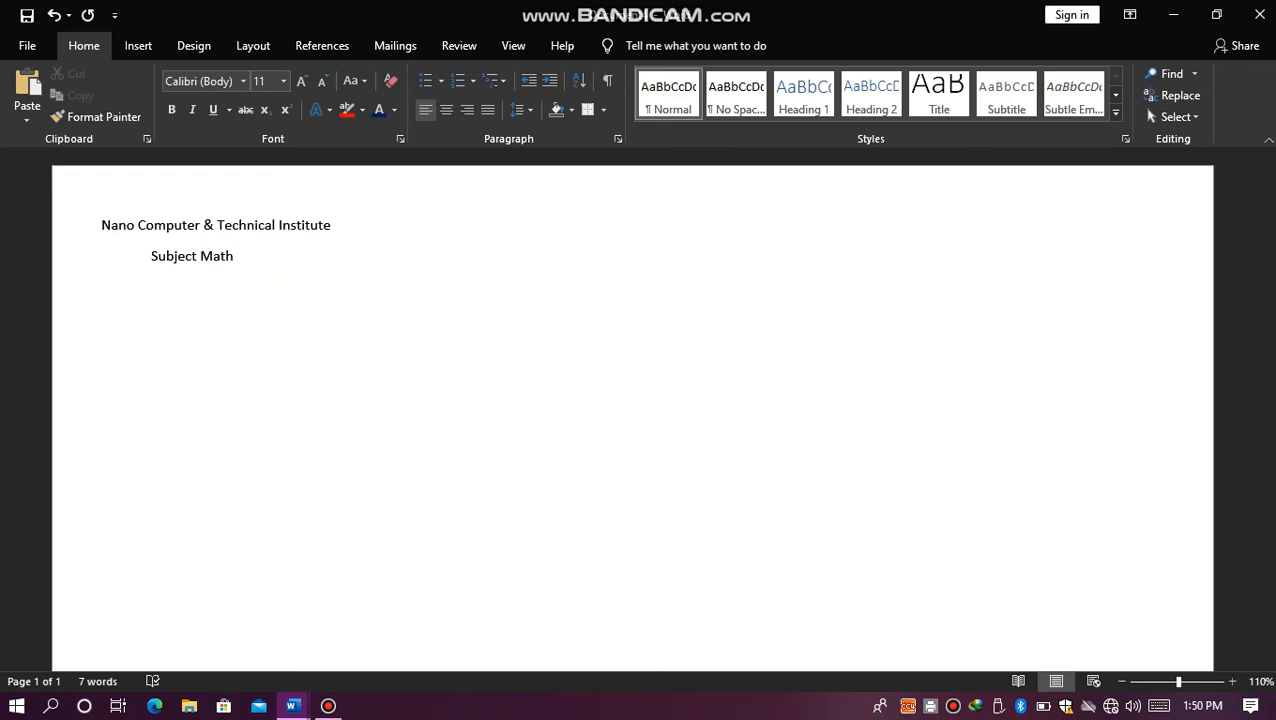
type("===")
key("Return")
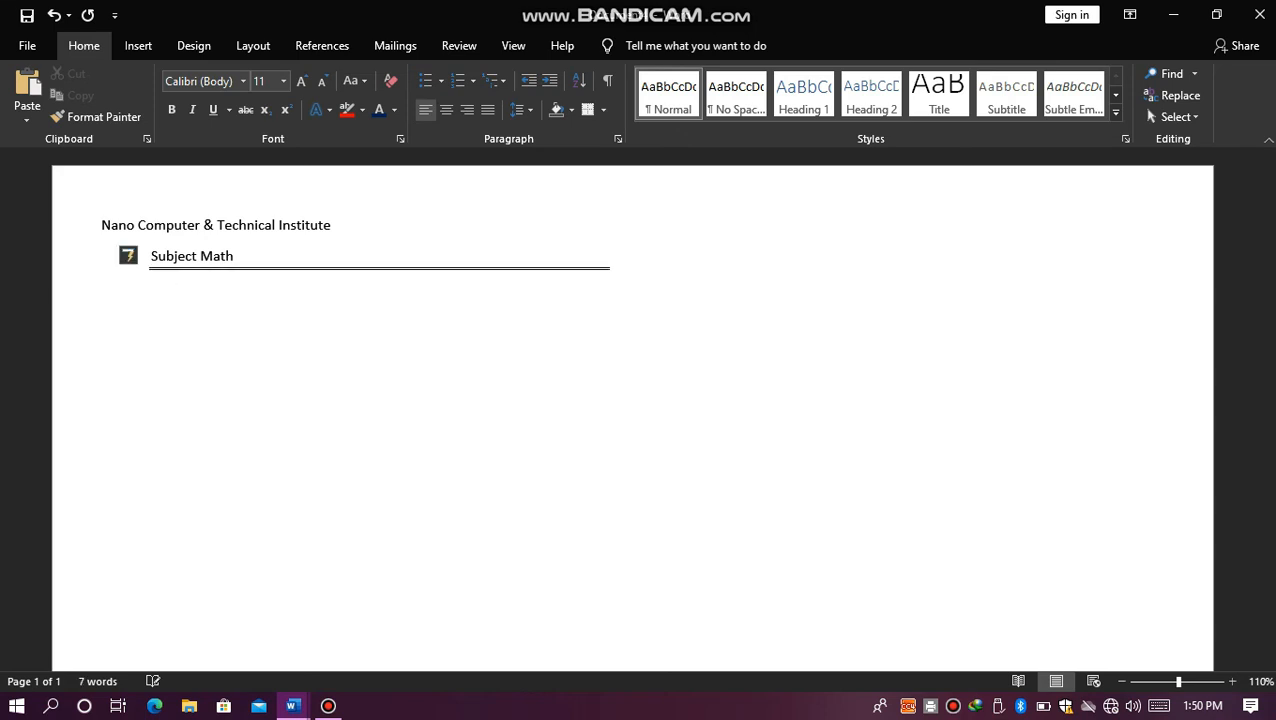
key("ctrl+z")
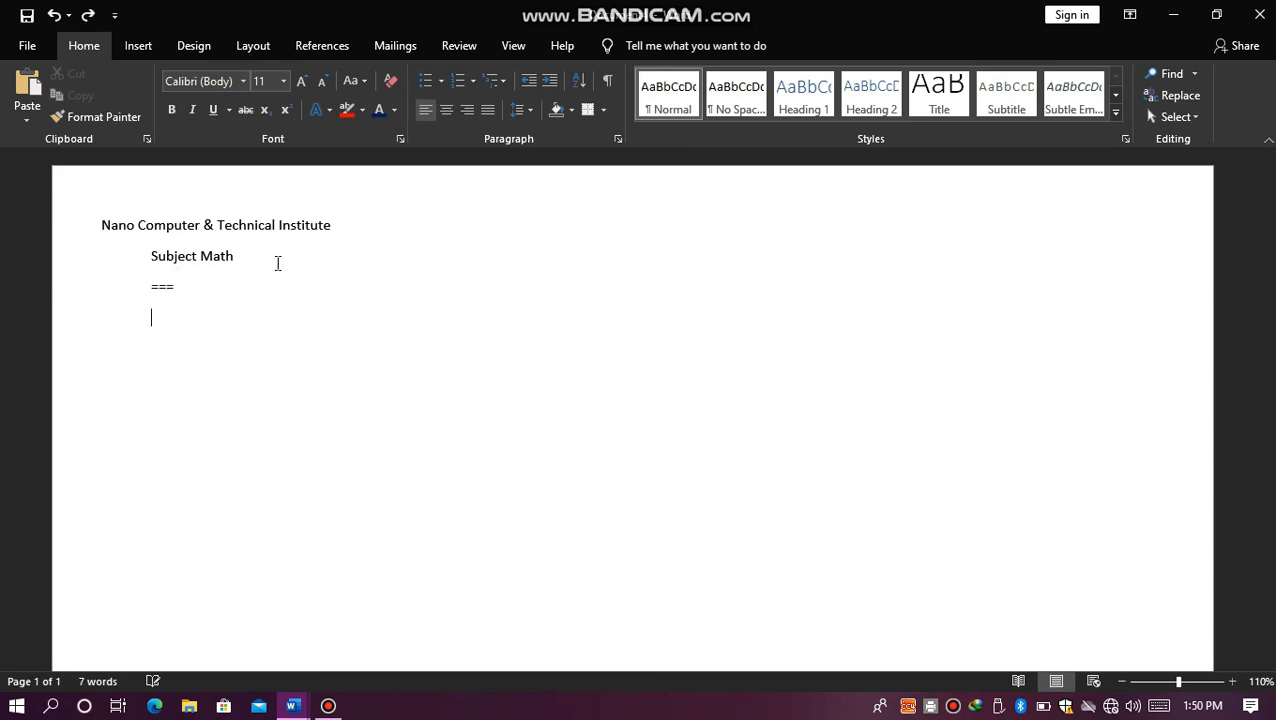
Step: Delete the "===" line below "Subject Math", leaving an empty line there
key("BackSpace")
key("BackSpace")
key("BackSpace")
key("BackSpace")
key("BackSpace")
key("BackSpace")
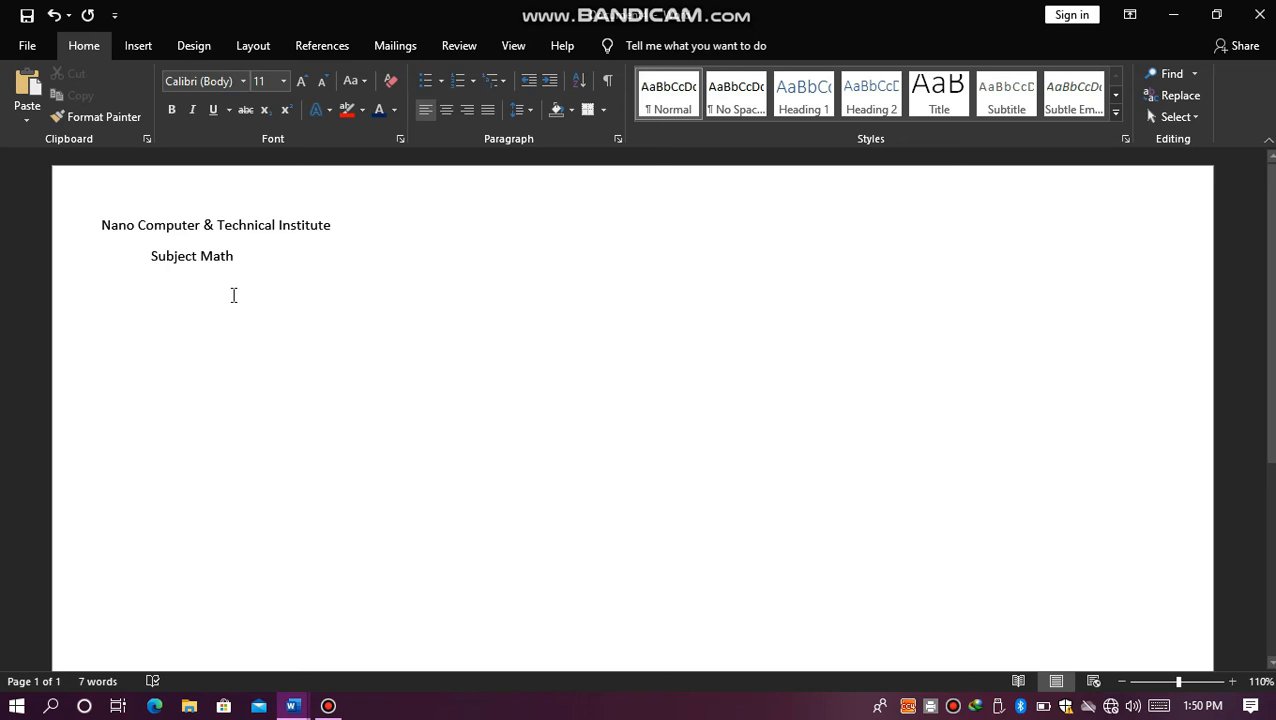
Step: Try drawing a straight line shape across the column below "Subject Math" and delete it
left_click(160, 45)
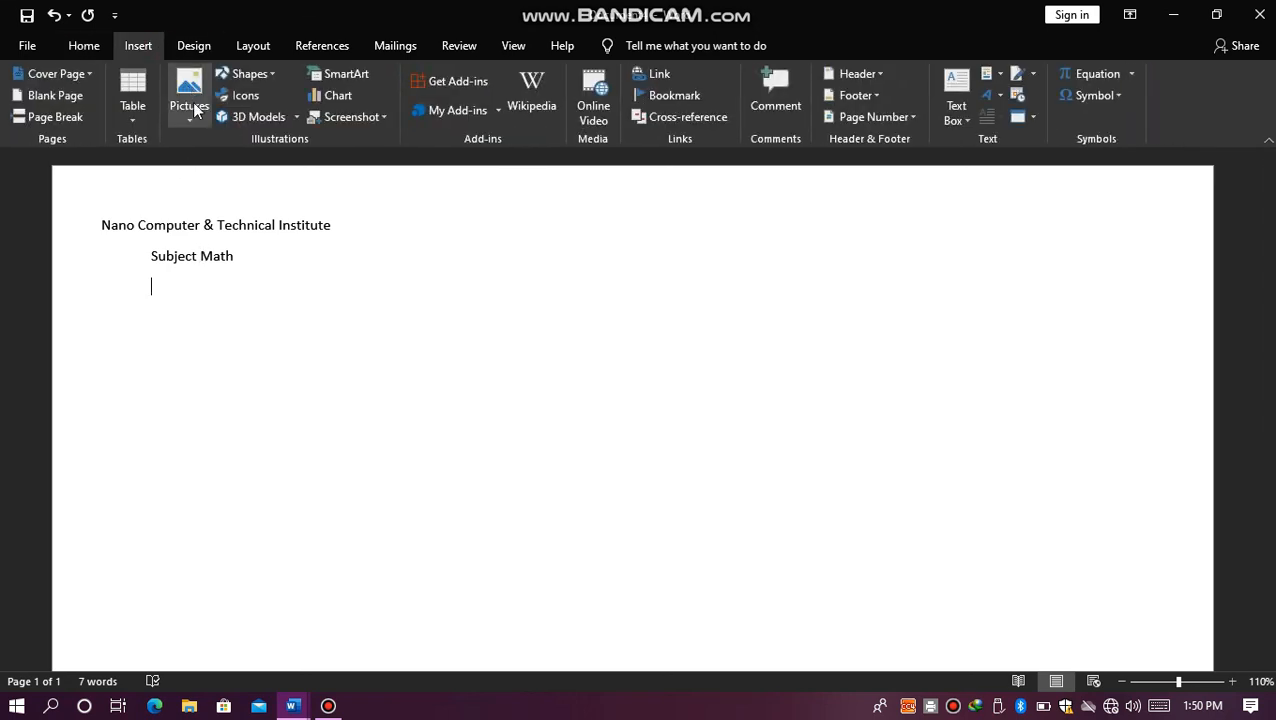
left_click(270, 75)
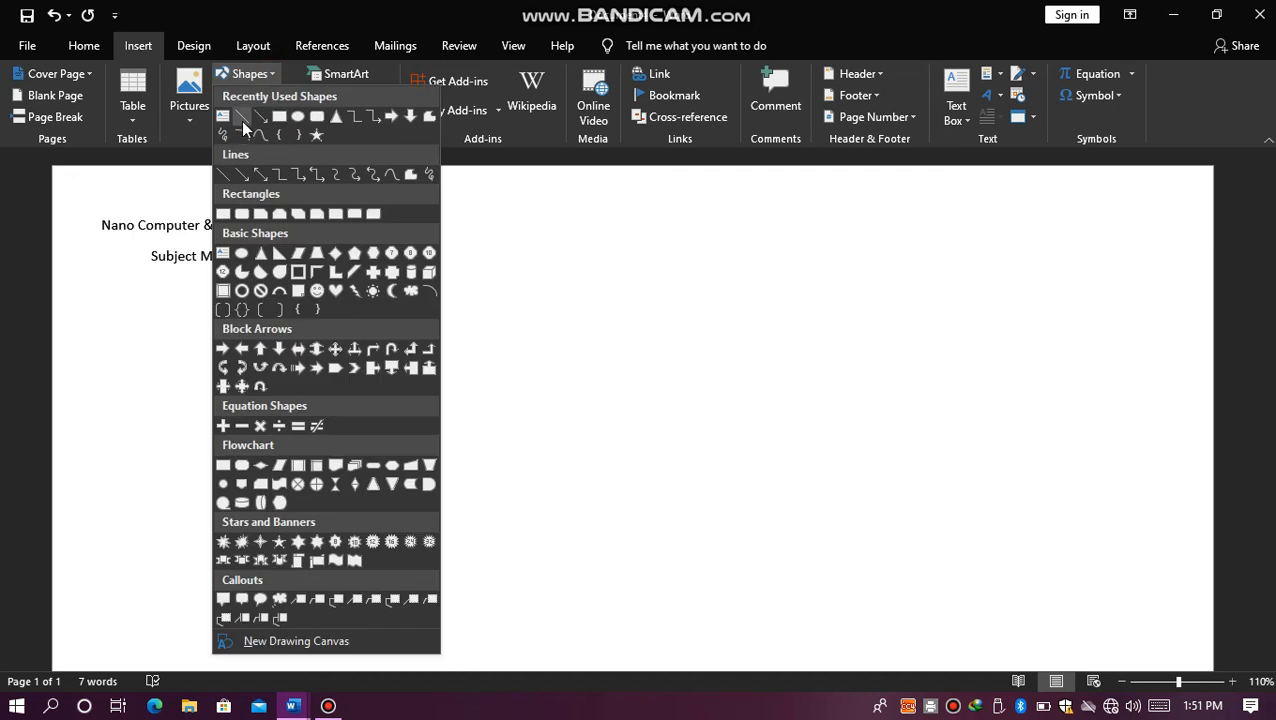
left_click(243, 121)
left_click_drag(74, 292, 375, 297)
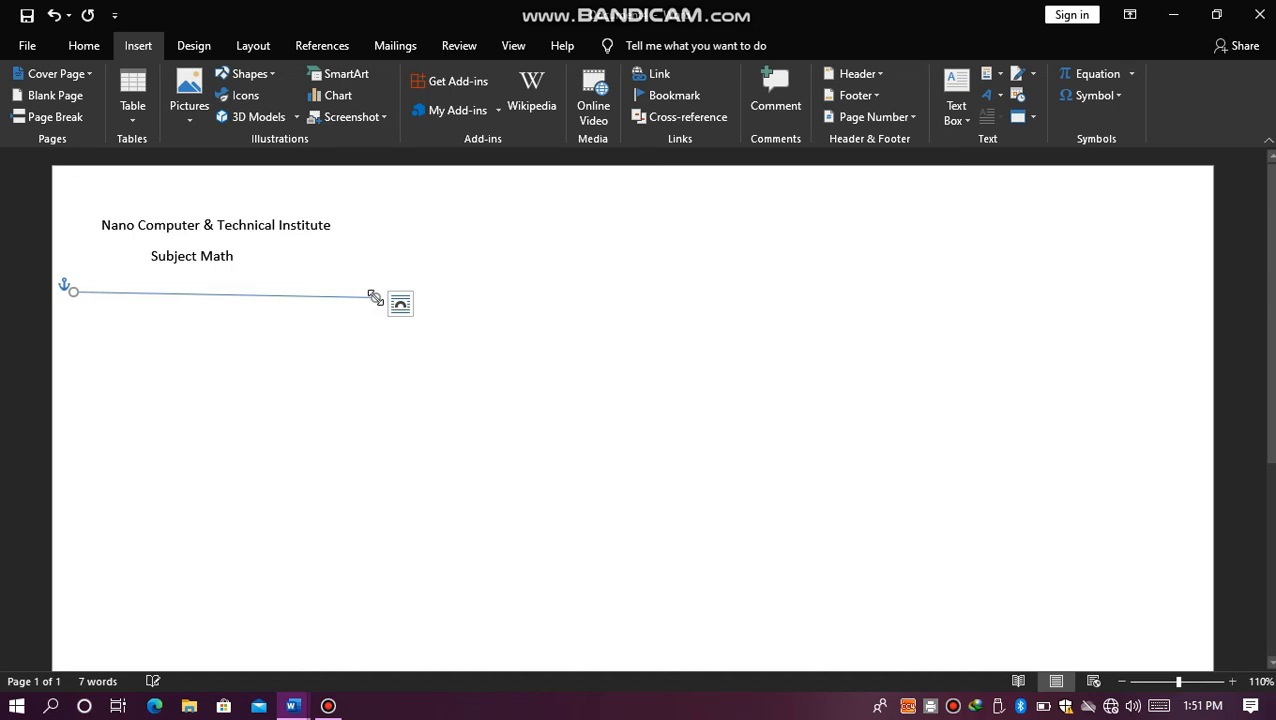
key("Delete")
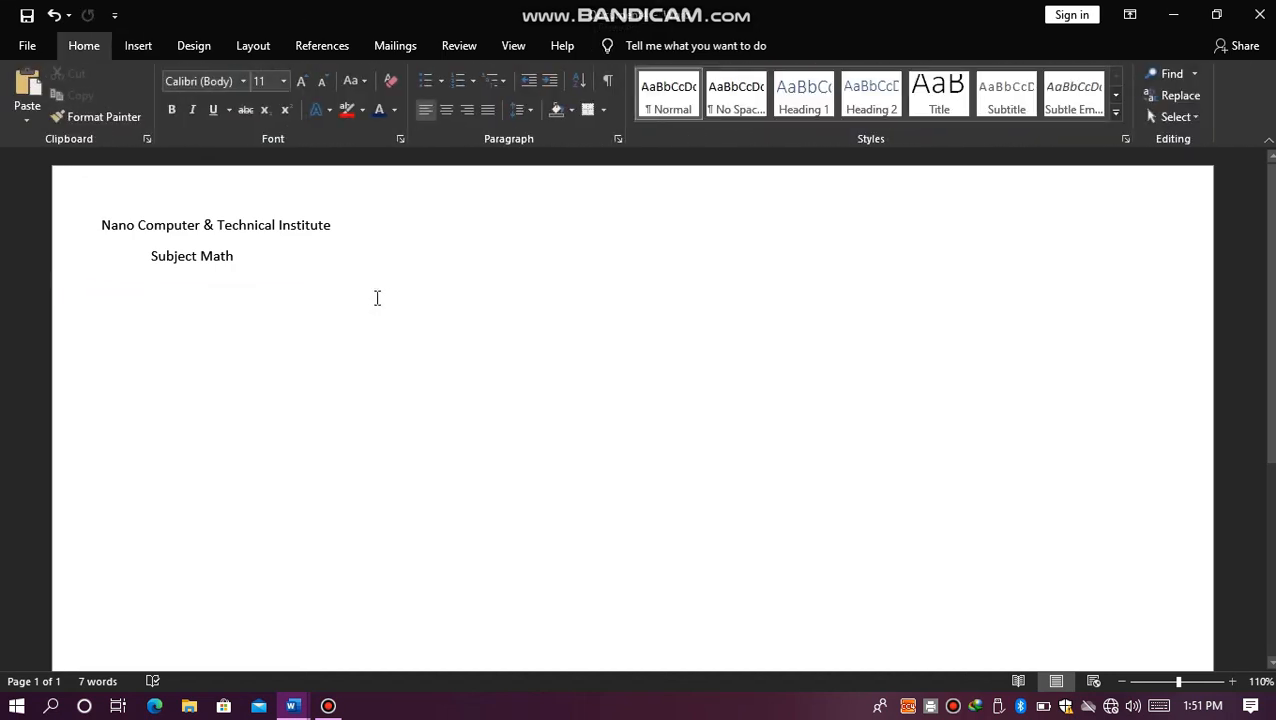
Step: Add blank space below "Subject Math" and paste the copied sample paragraphs there
key("Return")
key("Return")
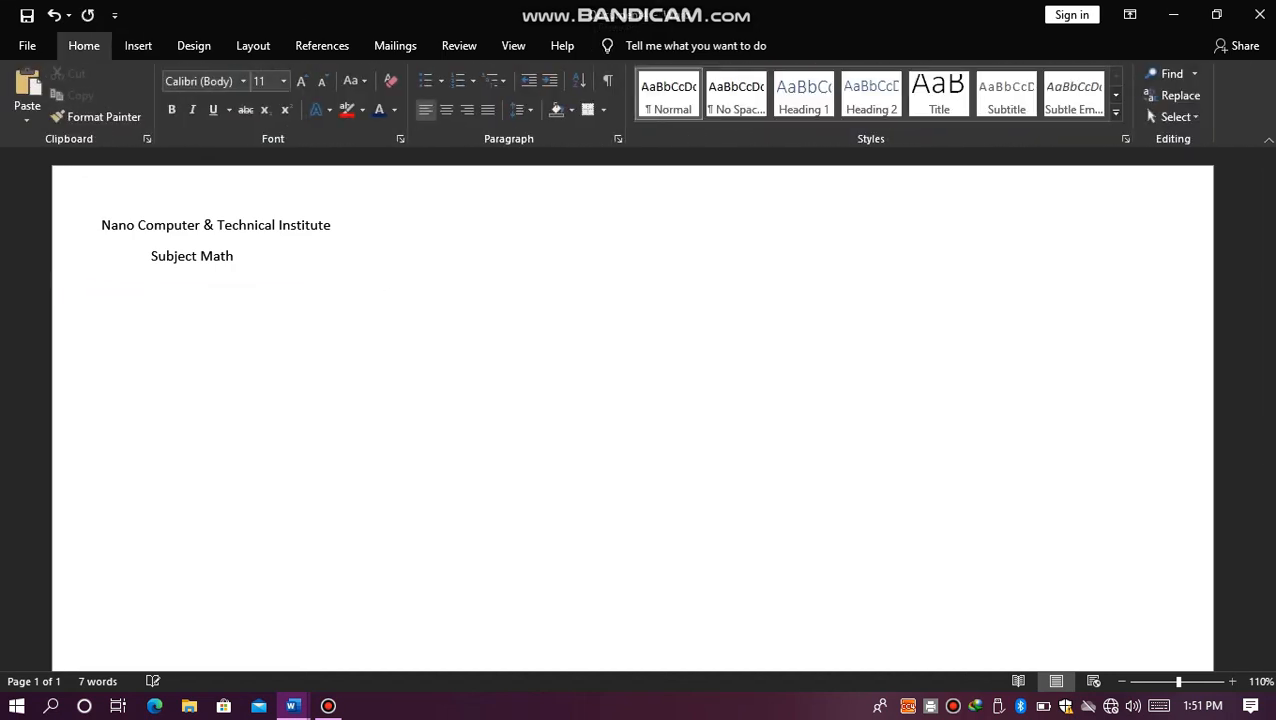
key("Return")
type("Video provides a powerful way to help you prove your point. When you click Online Video, you can paste in the embed code for the video you want to add. You can also type a keyword to search online for the video that best fits your document. To make your document look professionally produced, Word provides header, footer, cover page, and text box designs that complement each other. For example, you can add a matching cover page, header, and sidebar. Click Insert and then choose the elements you want from the different galleries. Themes and styles also help keep your document coordinated. When you click Design and choose a new Theme, the pictures, charts, and SmartArt graphics change to match your new theme. When you apply styles, your headings change to match the new theme. Save time in Word with new buttons that show up where you need them. To change the way a picture fits in your document, click it and a button for layout options appears next to it. When you work on a table, click where you want to add a row or a column, and then click the plus sign. Reading is easier, too, in the new Reading view. You can collapse parts of the document and focus on the text you want. If you need to stop reading before you reach the end, Word remembers where you left off - even on another device.")
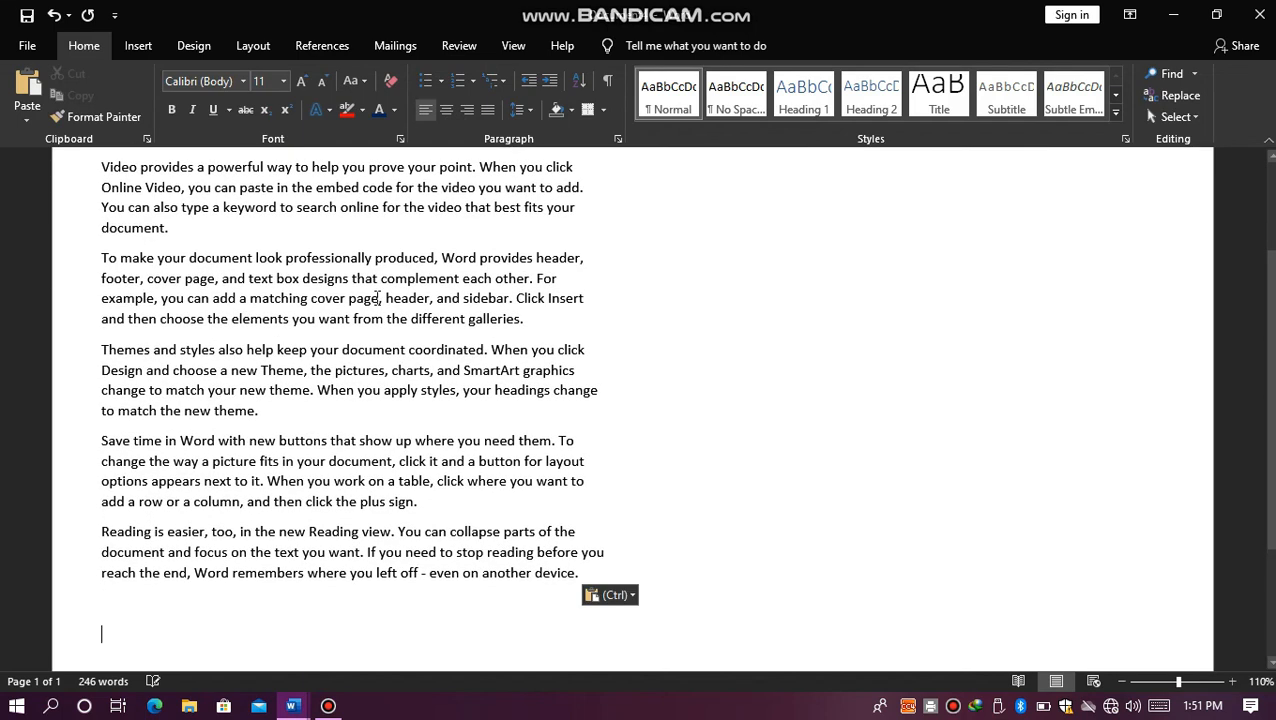
scroll(1248, 243, "up", 3)
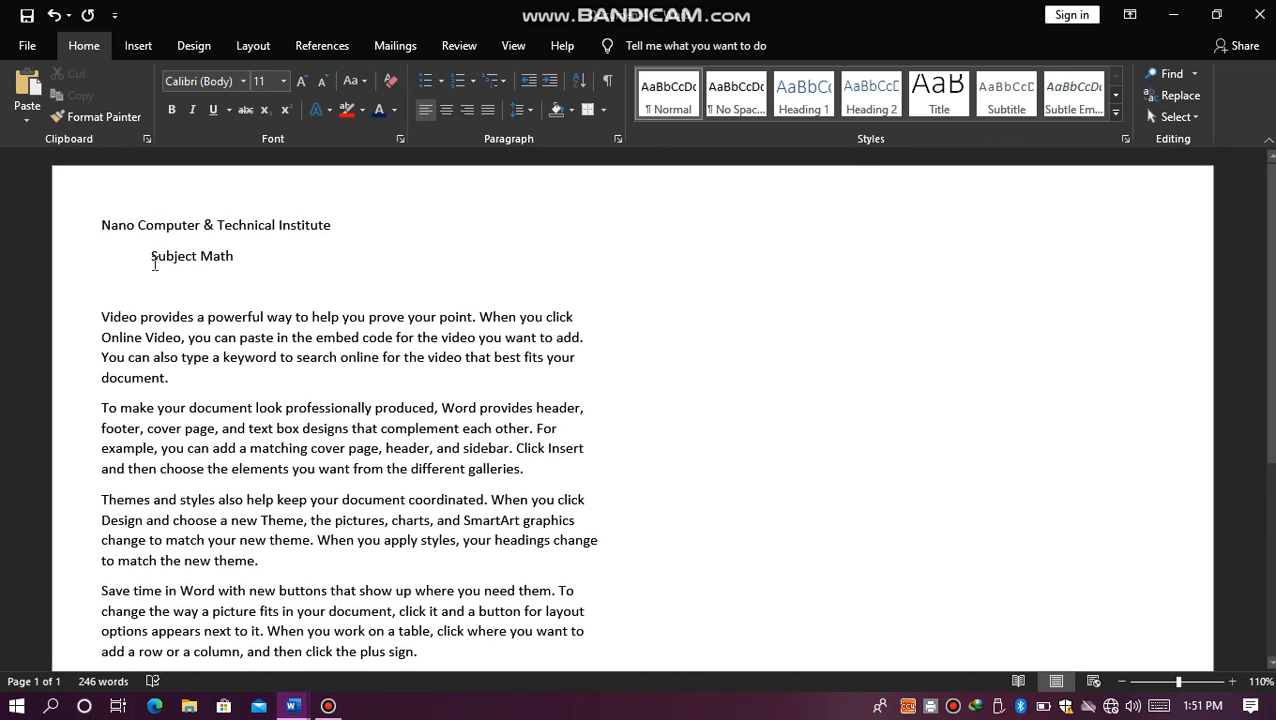
Step: Center the "Nano Computer & Technical Institute" line and enlarge it to 20 pt
left_click(101, 227)
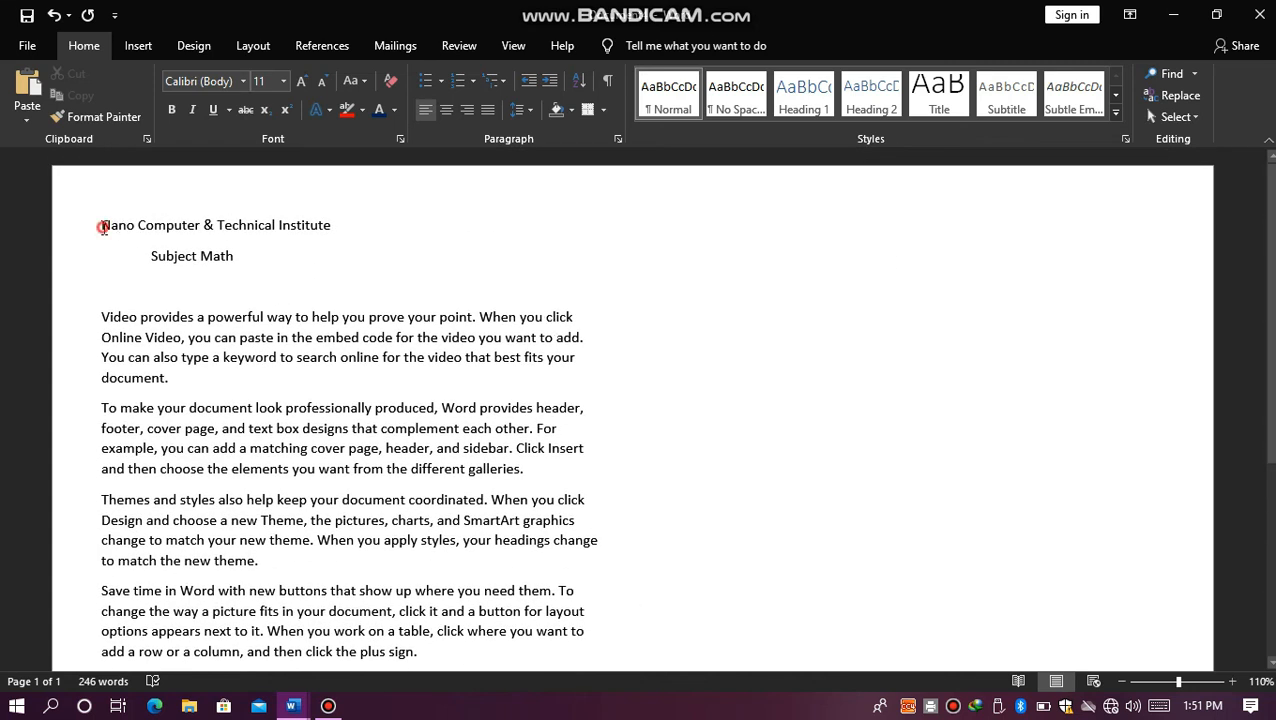
left_click(447, 112)
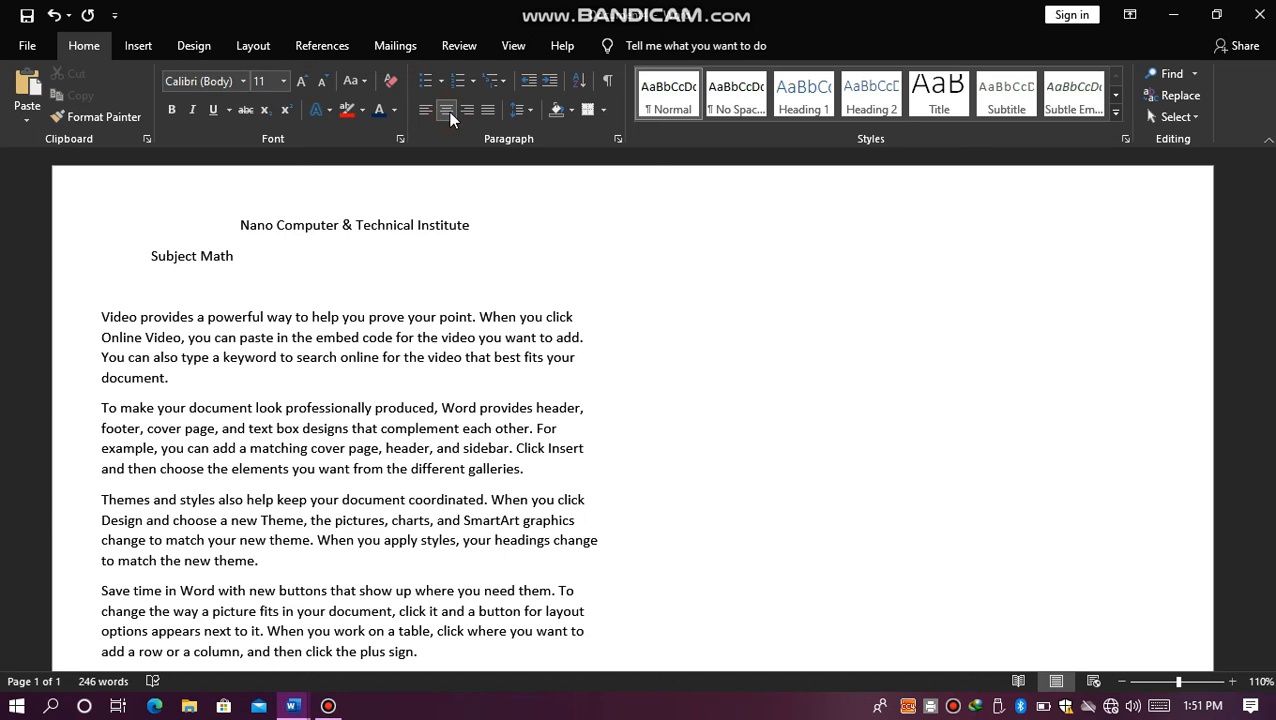
left_click(462, 228)
left_click_drag(383, 232, 238, 226)
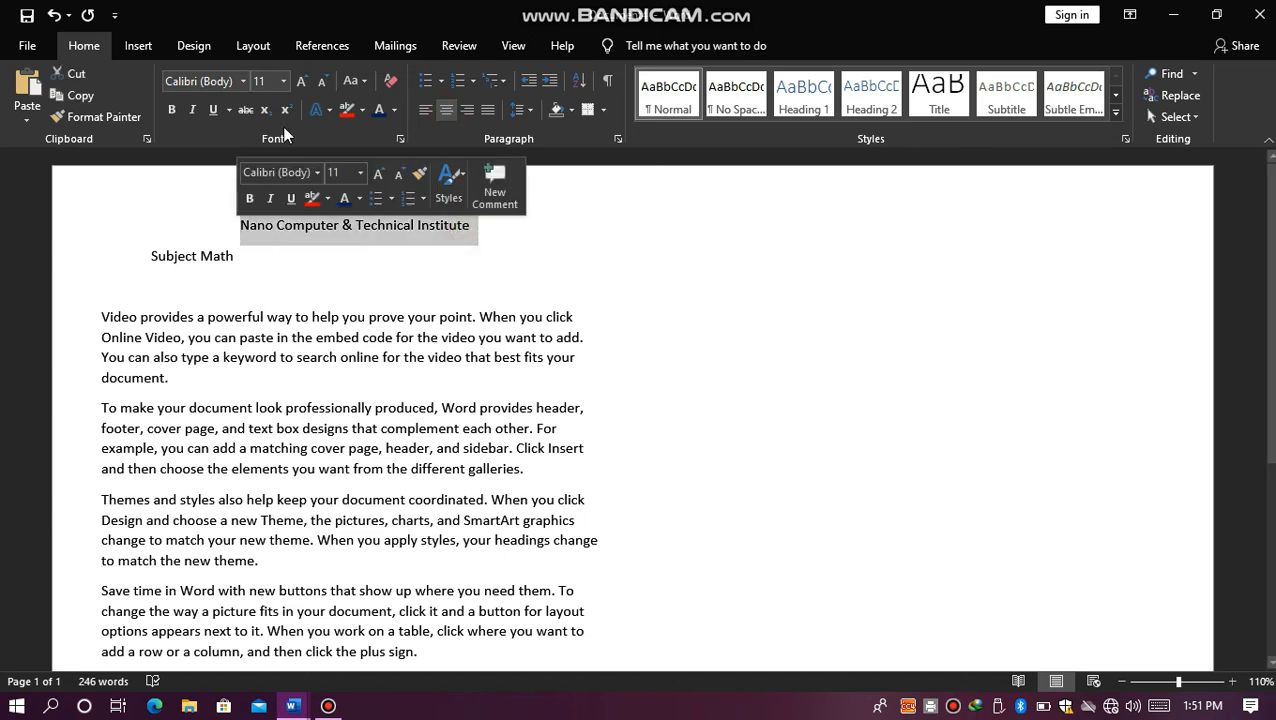
left_click(304, 84)
left_click(304, 84)
left_click(304, 84)
left_click(304, 84)
left_click(304, 84)
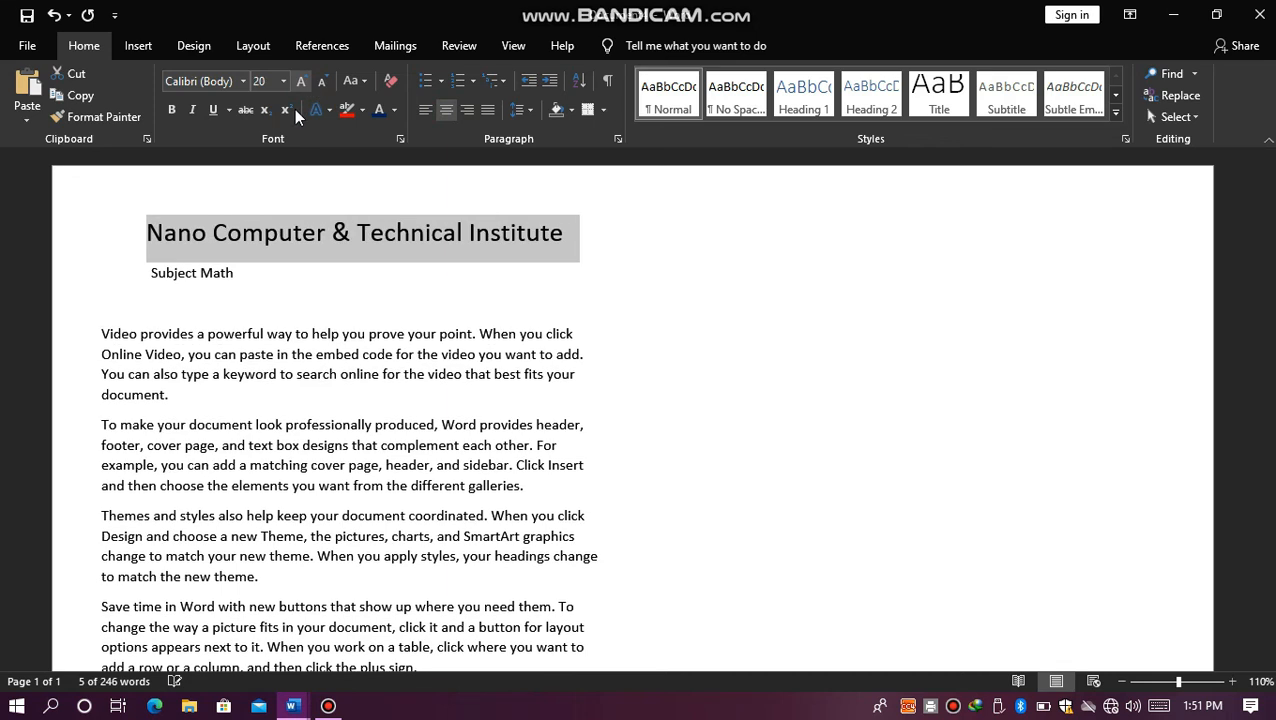
Step: Center the "Subject Math" line and set its font size to 16 pt
left_click(151, 276)
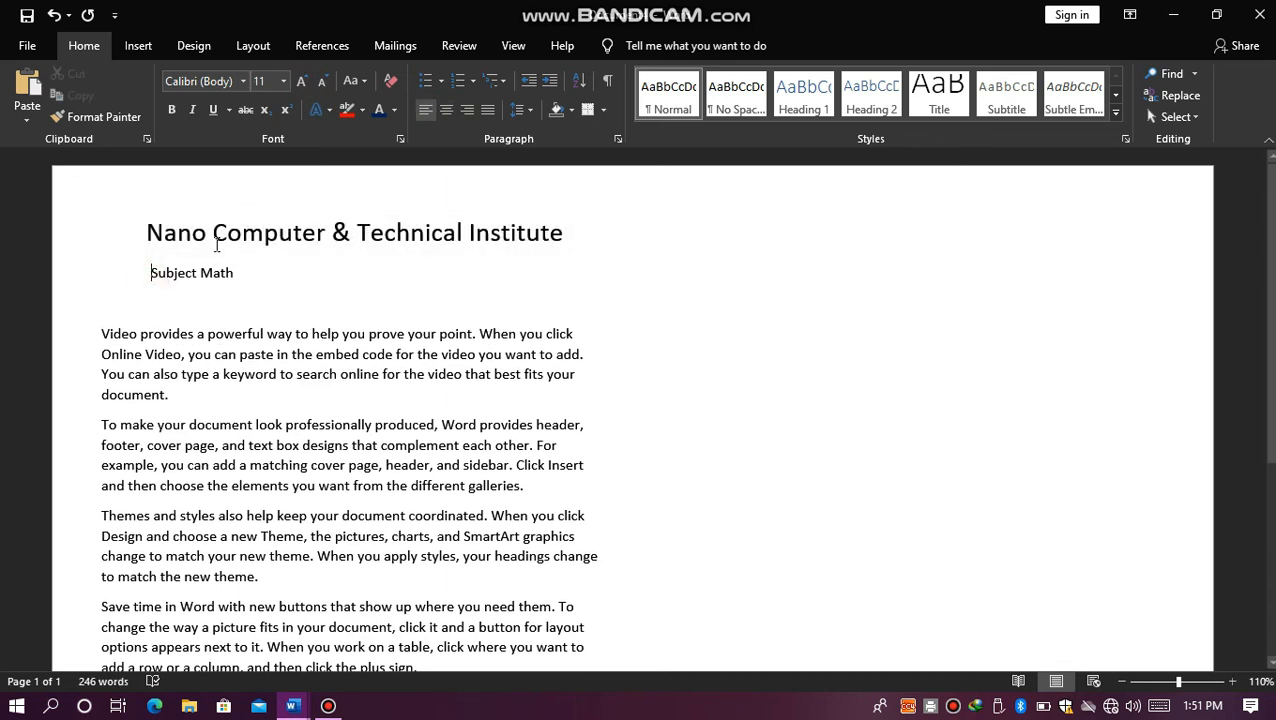
left_click(448, 112)
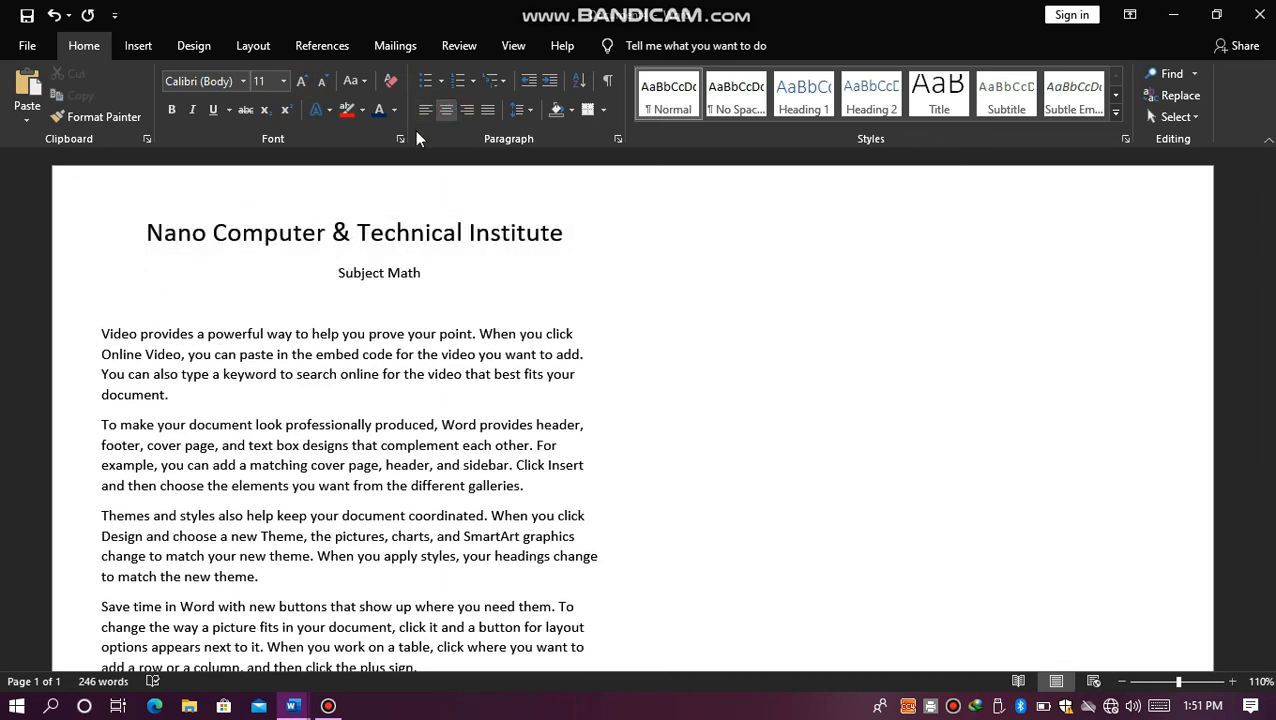
left_click_drag(427, 270, 341, 290)
left_click(301, 81)
left_click(301, 81)
left_click(301, 81)
left_click(301, 81)
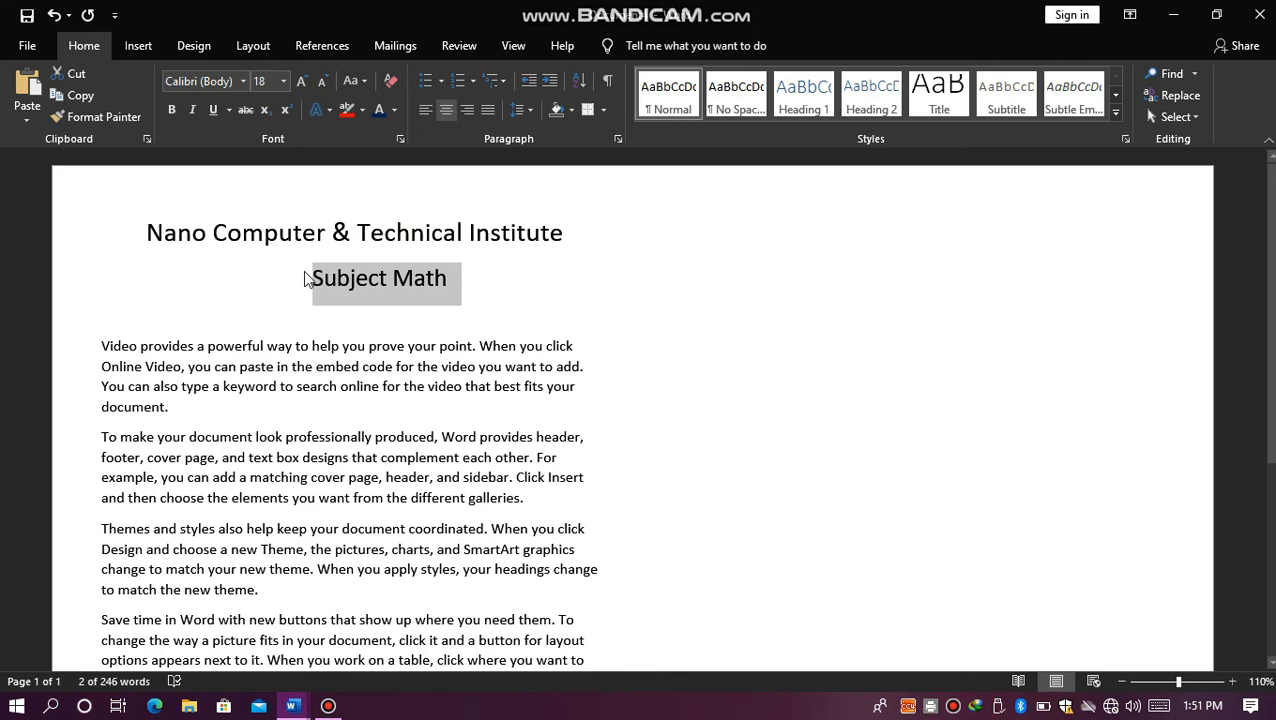
left_click(321, 81)
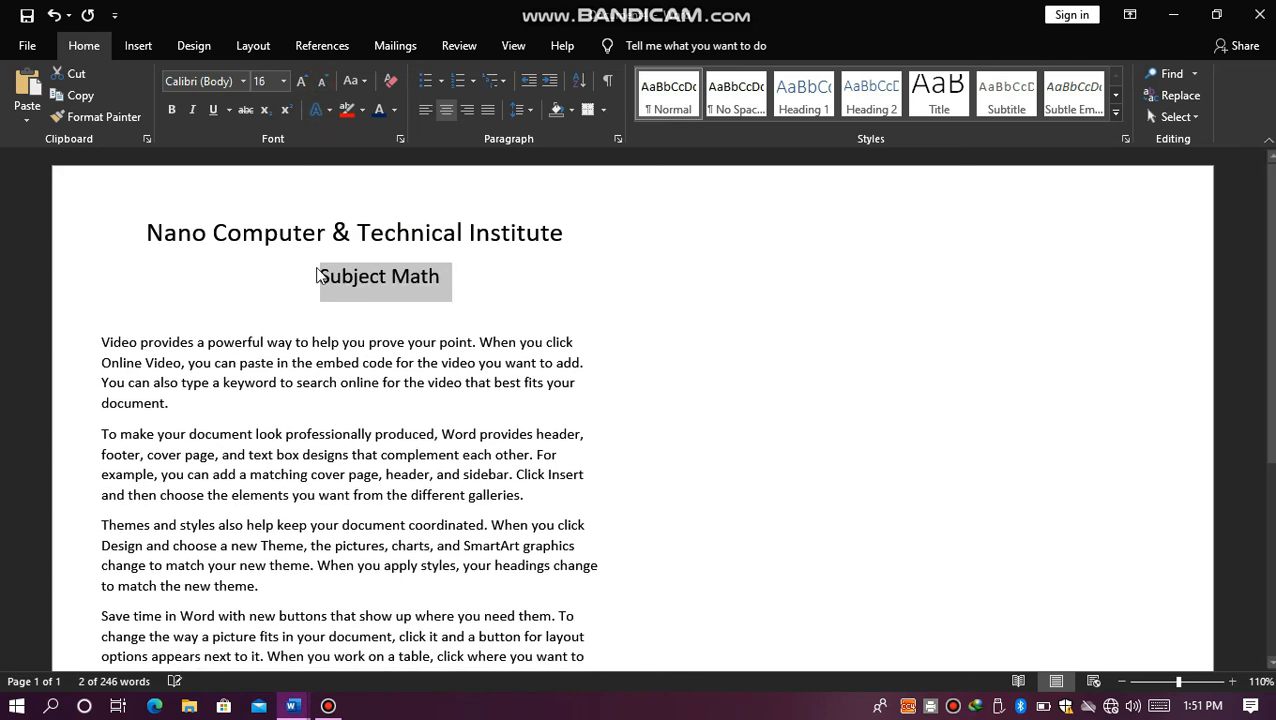
Step: Left-align the "Subject Math" line and indent it by tab stops so it sits roughly centered under the institute name
left_click(320, 276)
key("ctrl+l")
key("Home")
key("Tab")
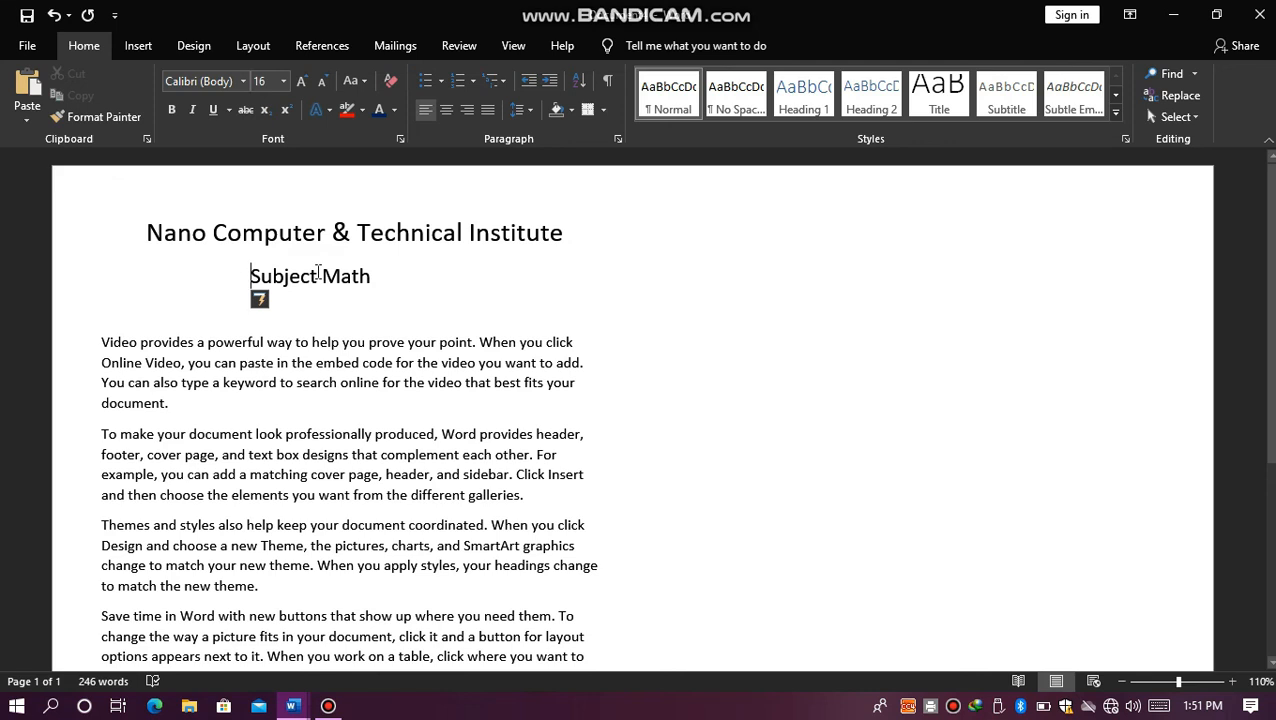
key("Tab")
left_click(580, 438)
scroll(1271, 296, "down", 1)
left_click_drag(1272, 296, 1150, 232)
left_click(829, 196)
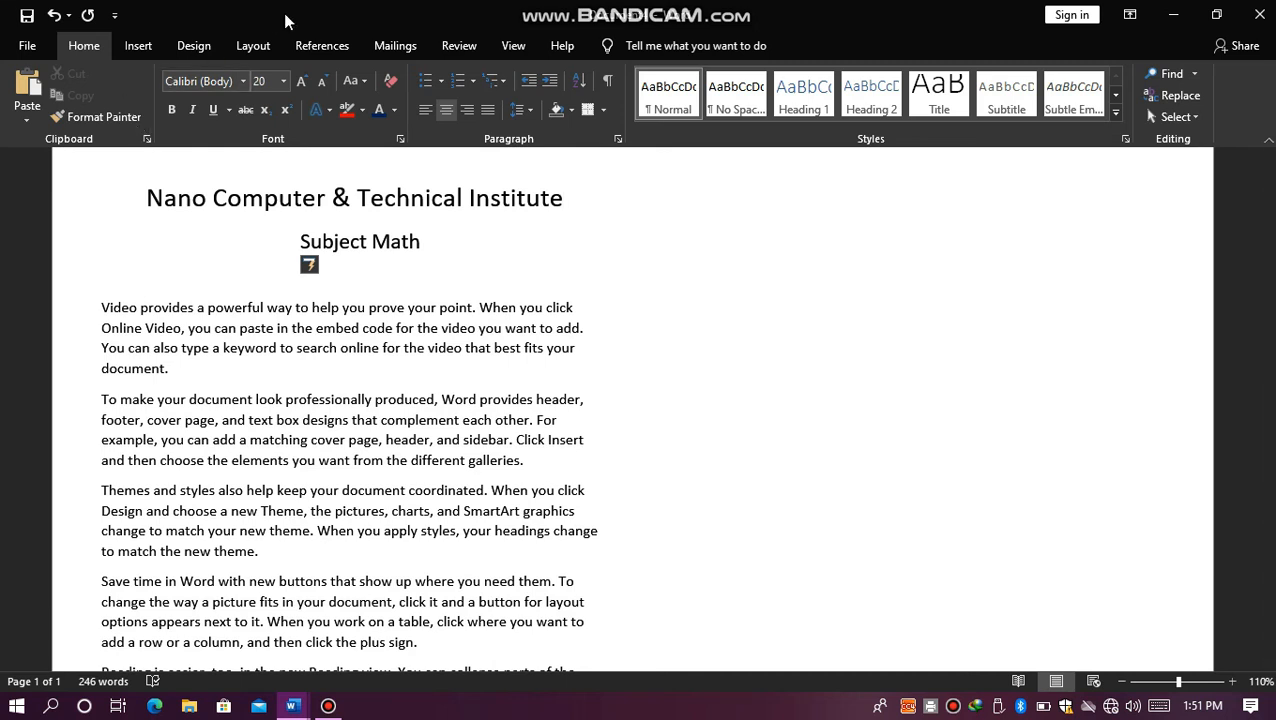
Step: Set the page orientation to Landscape
left_click(253, 45)
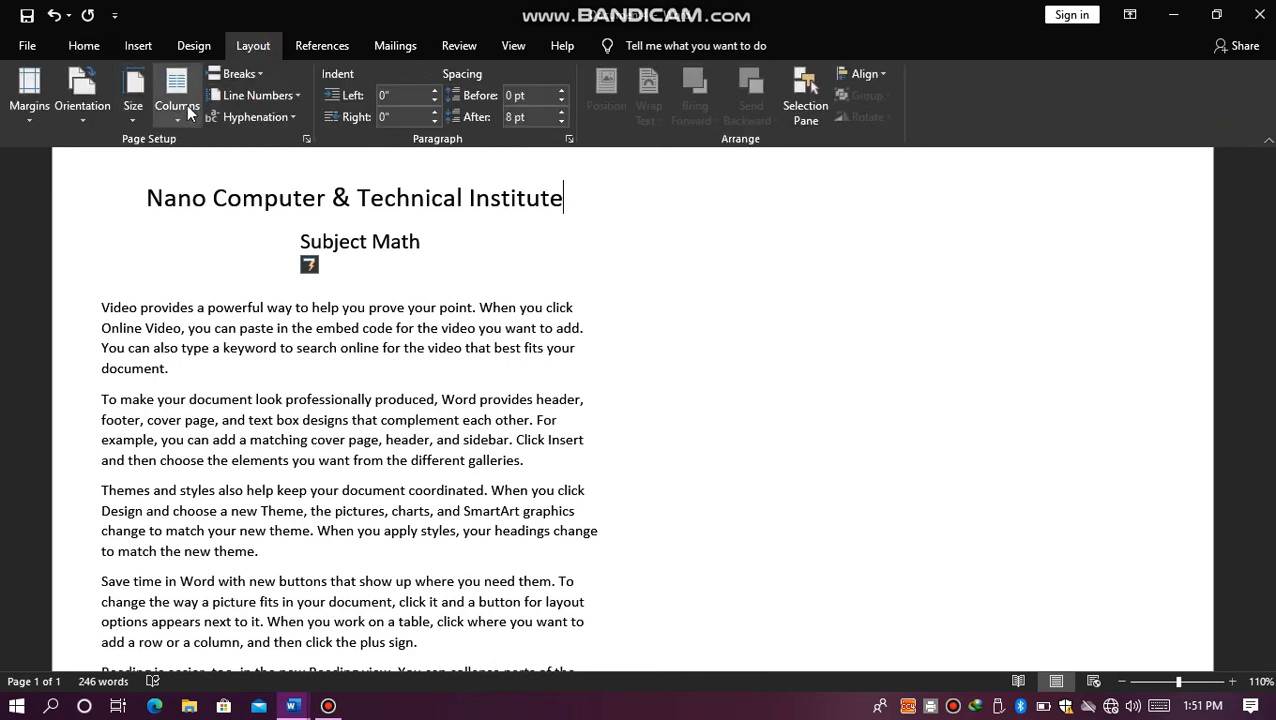
left_click(82, 100)
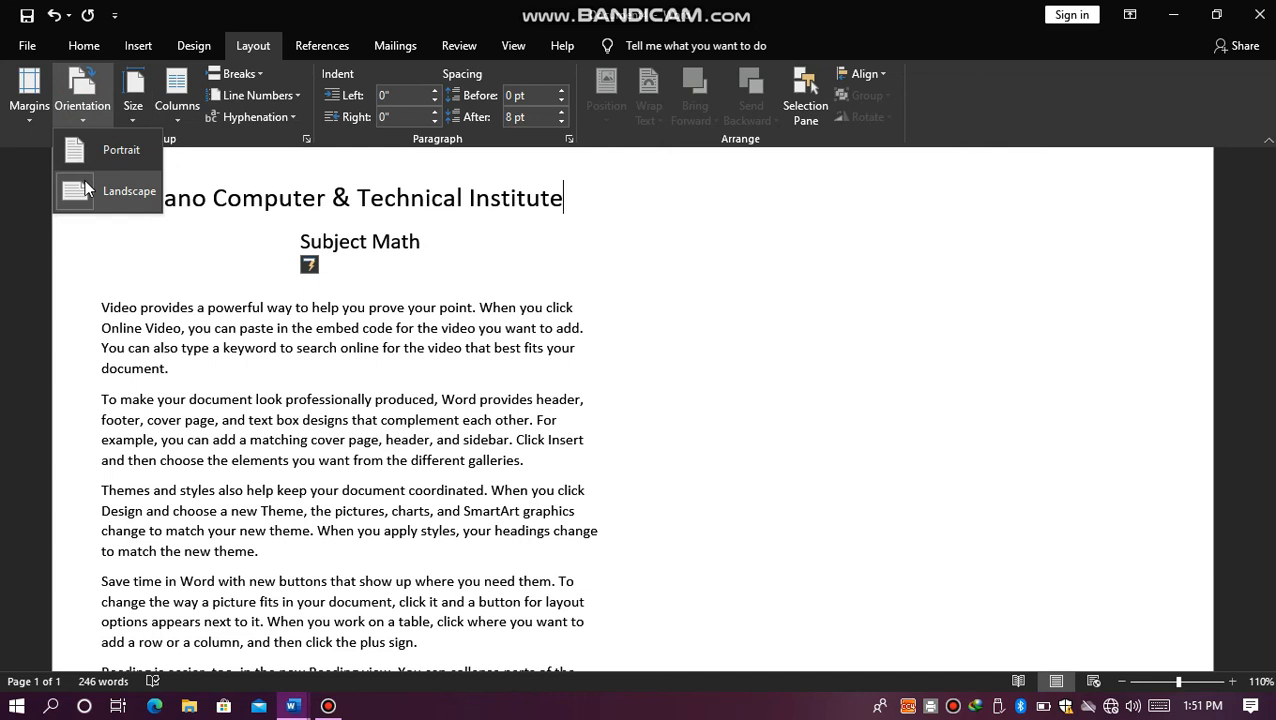
left_click(87, 189)
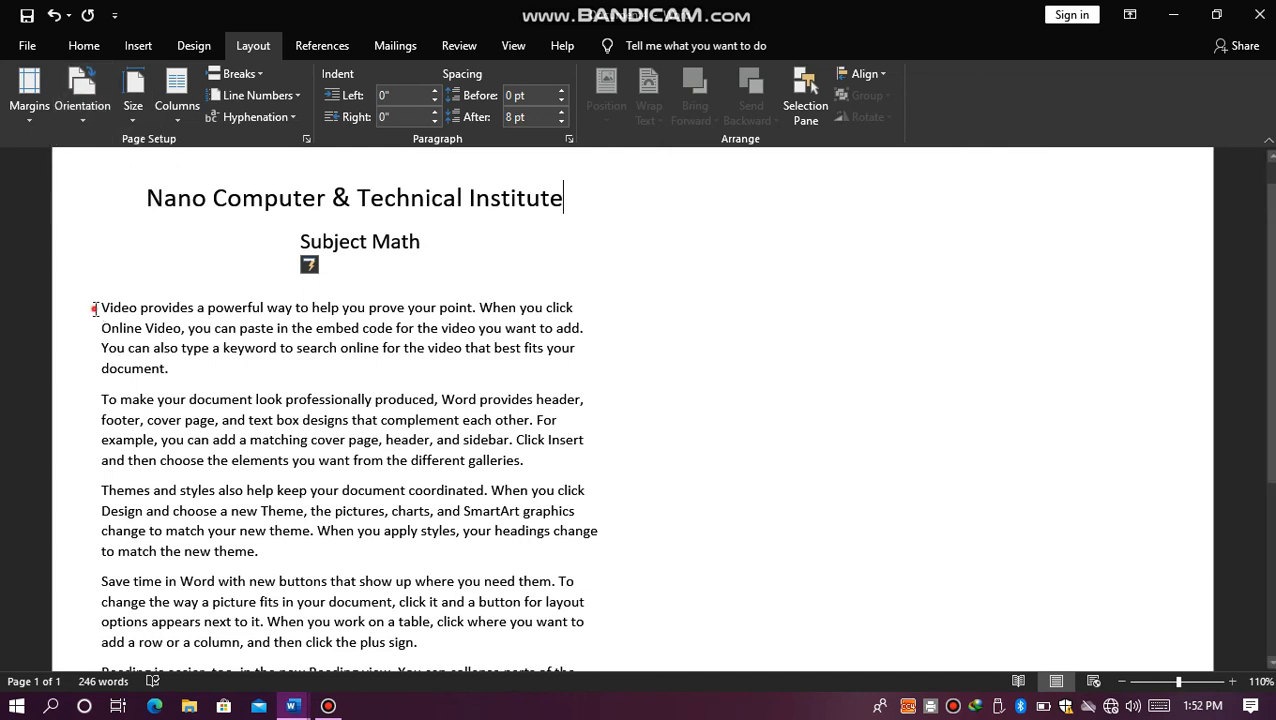
Step: Paste a second copy of the sample paragraphs at the end of the text so it flows into the second column
left_click_drag(101, 307, 672, 691)
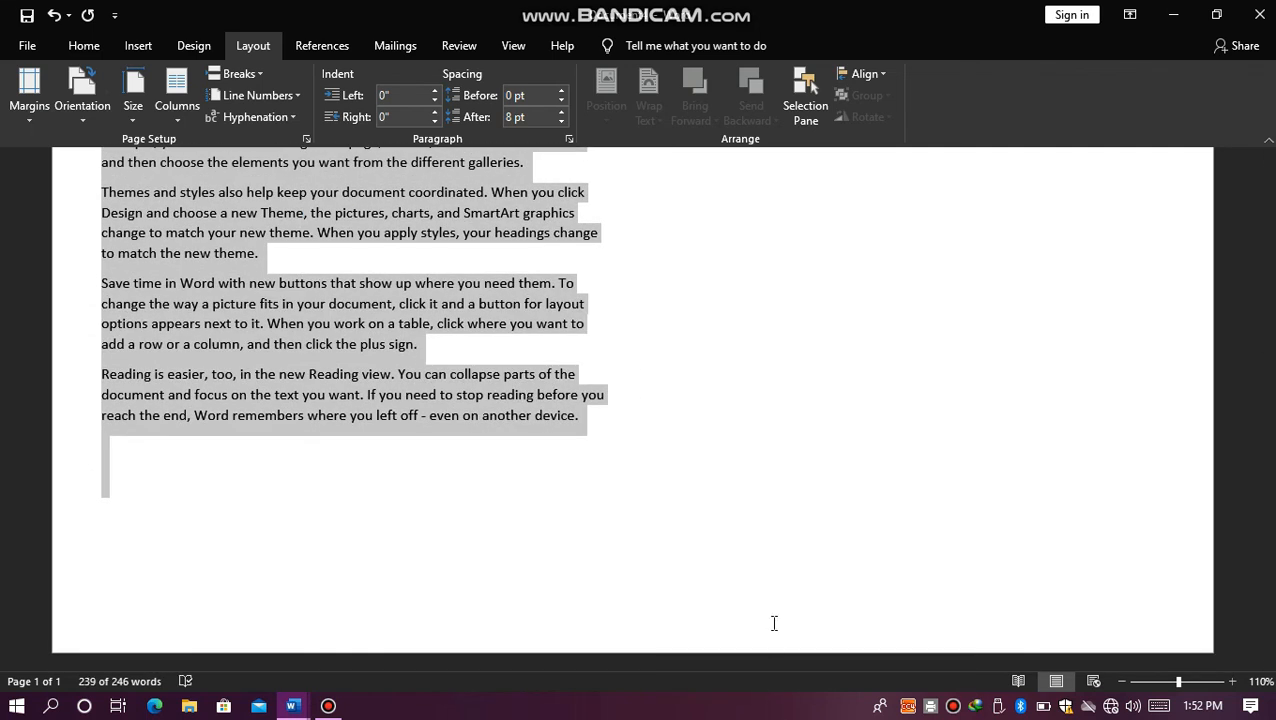
left_click(637, 483)
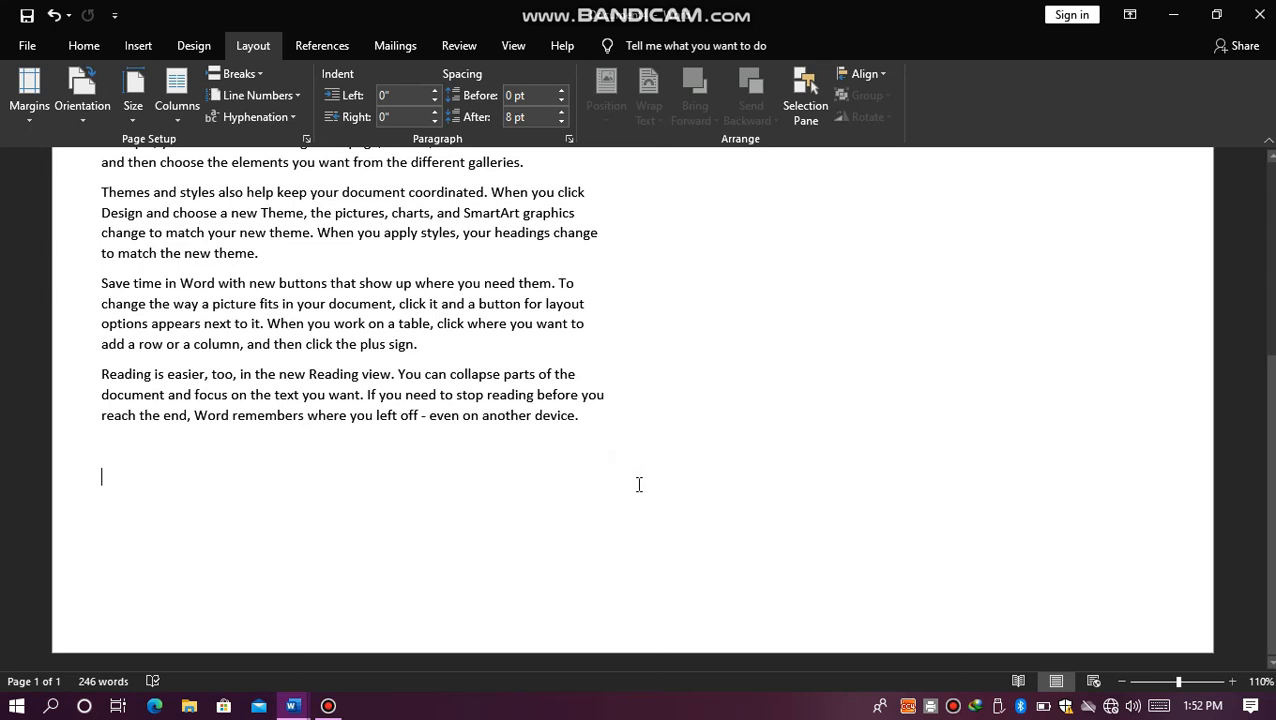
key("ctrl+v")
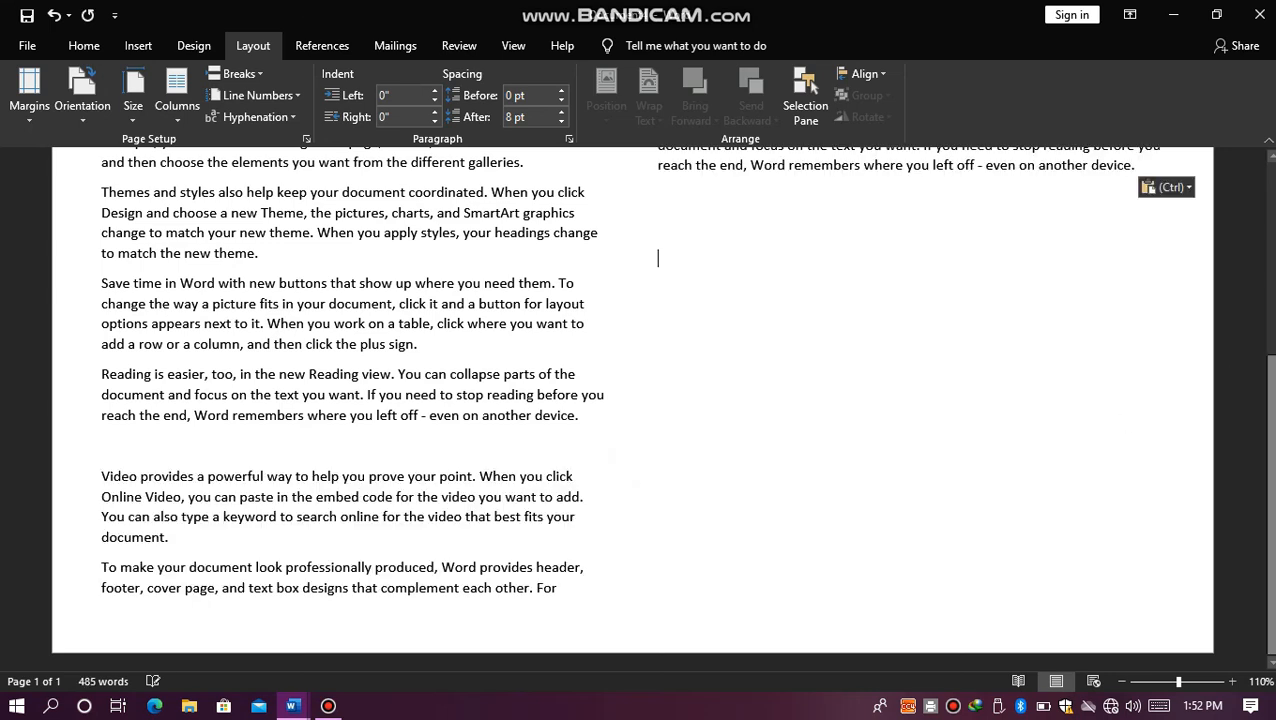
scroll(1260, 210, "up", 6)
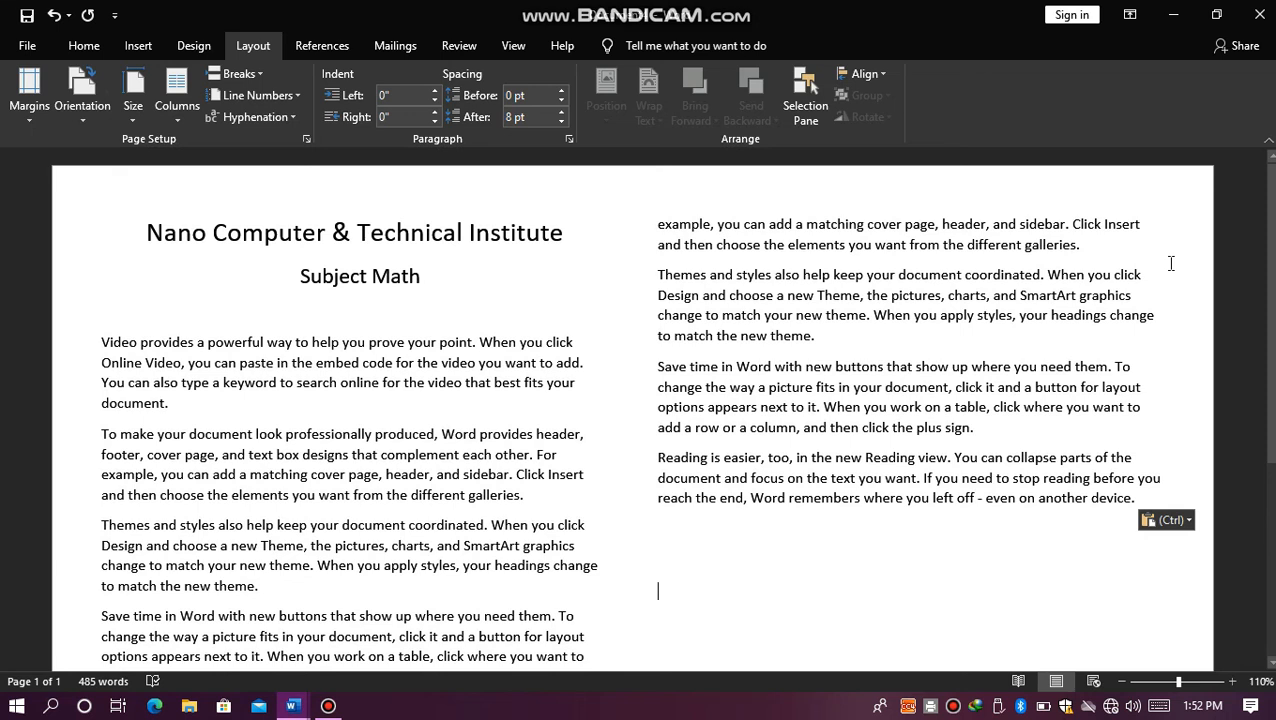
Step: Check the two-column page in the print preview and return to the document without closing it
key("ctrl+p")
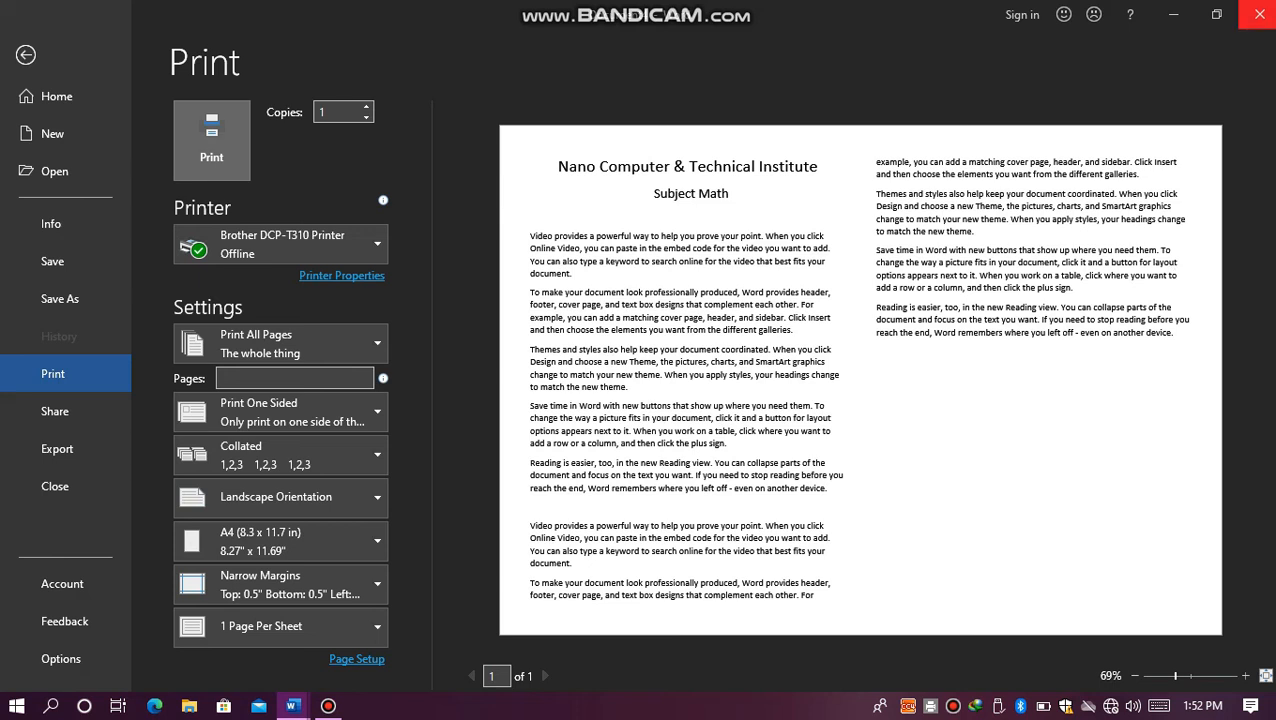
key("Escape")
left_click(1268, 11)
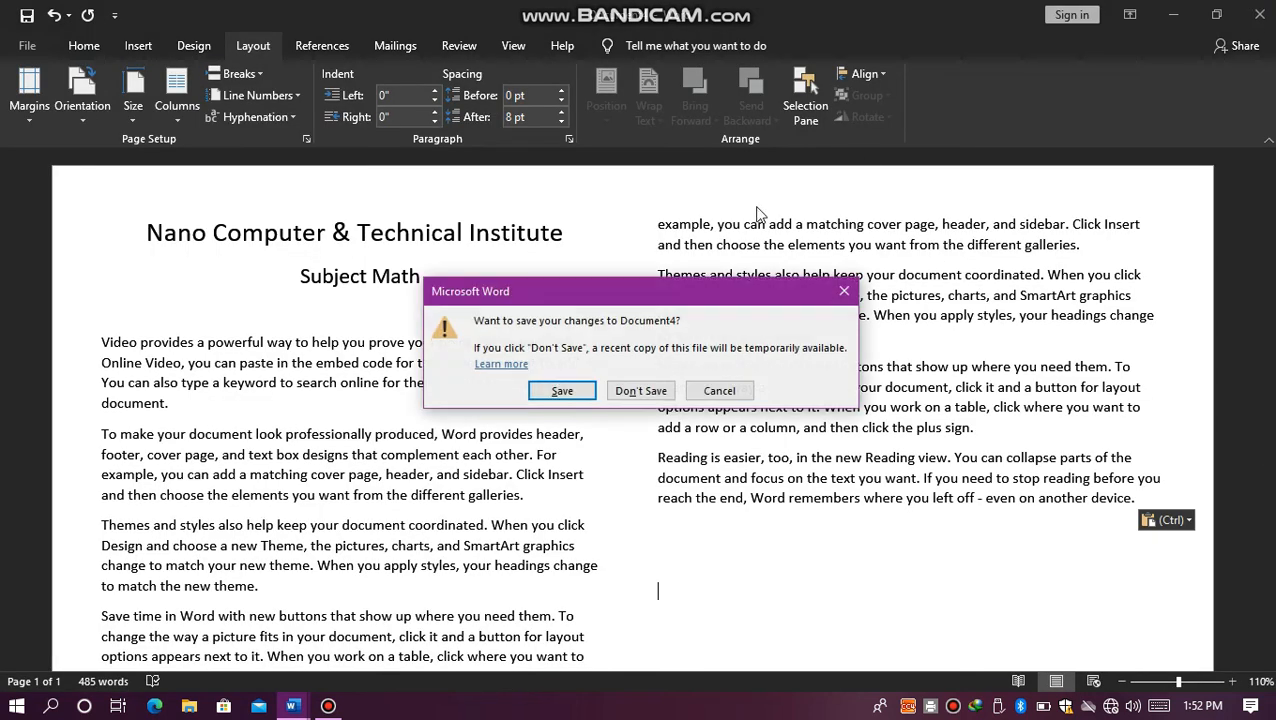
left_click(849, 287)
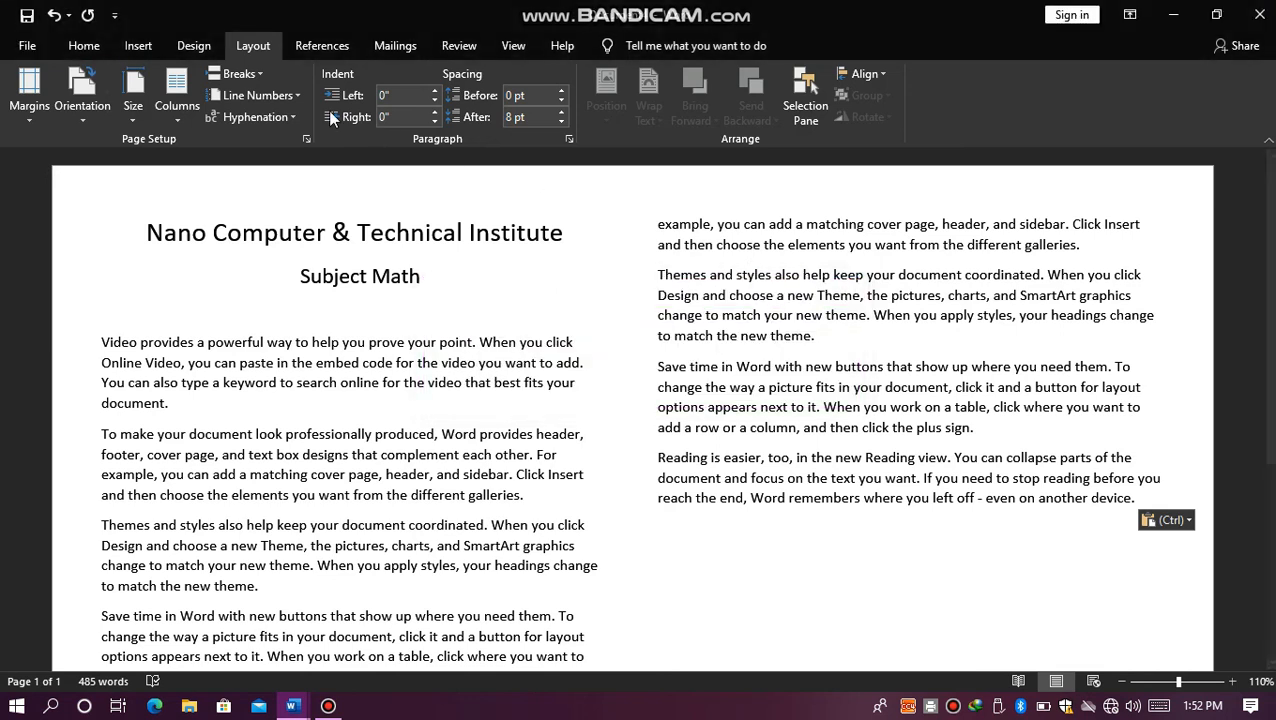
Step: View the available page and section breaks, then try continuous line numbering and set it back to None
left_click(255, 74)
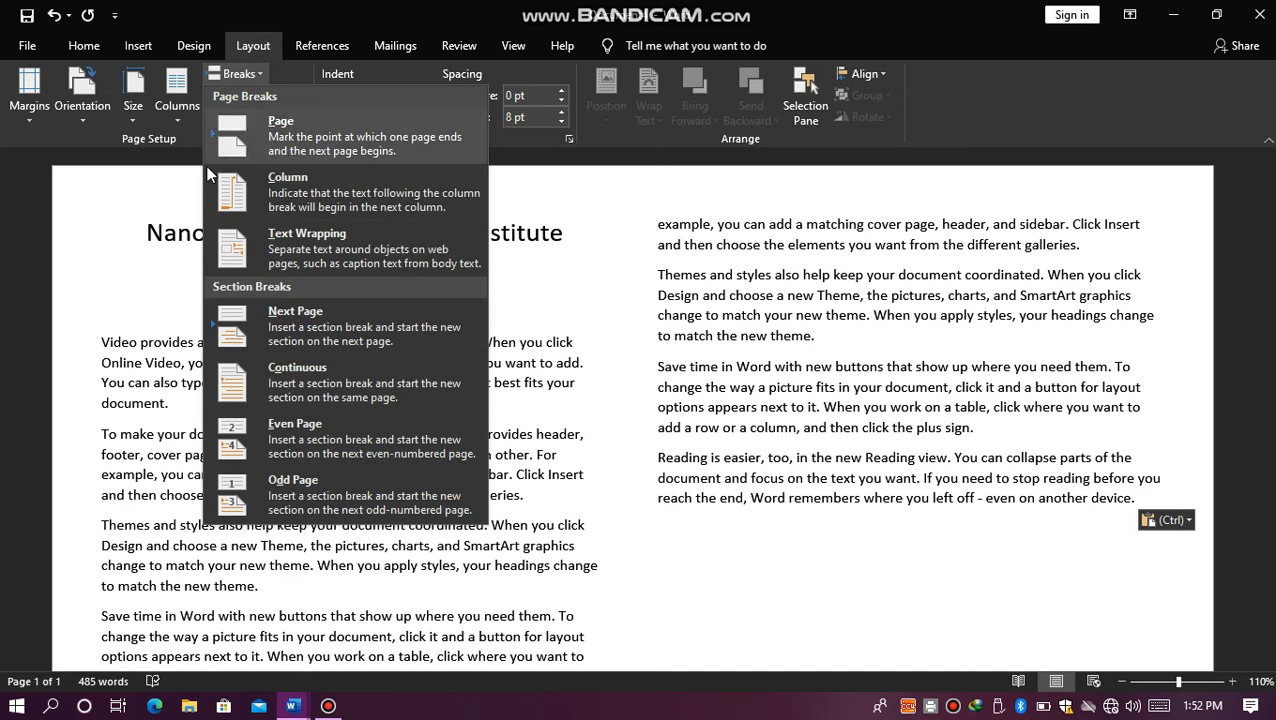
left_click(165, 281)
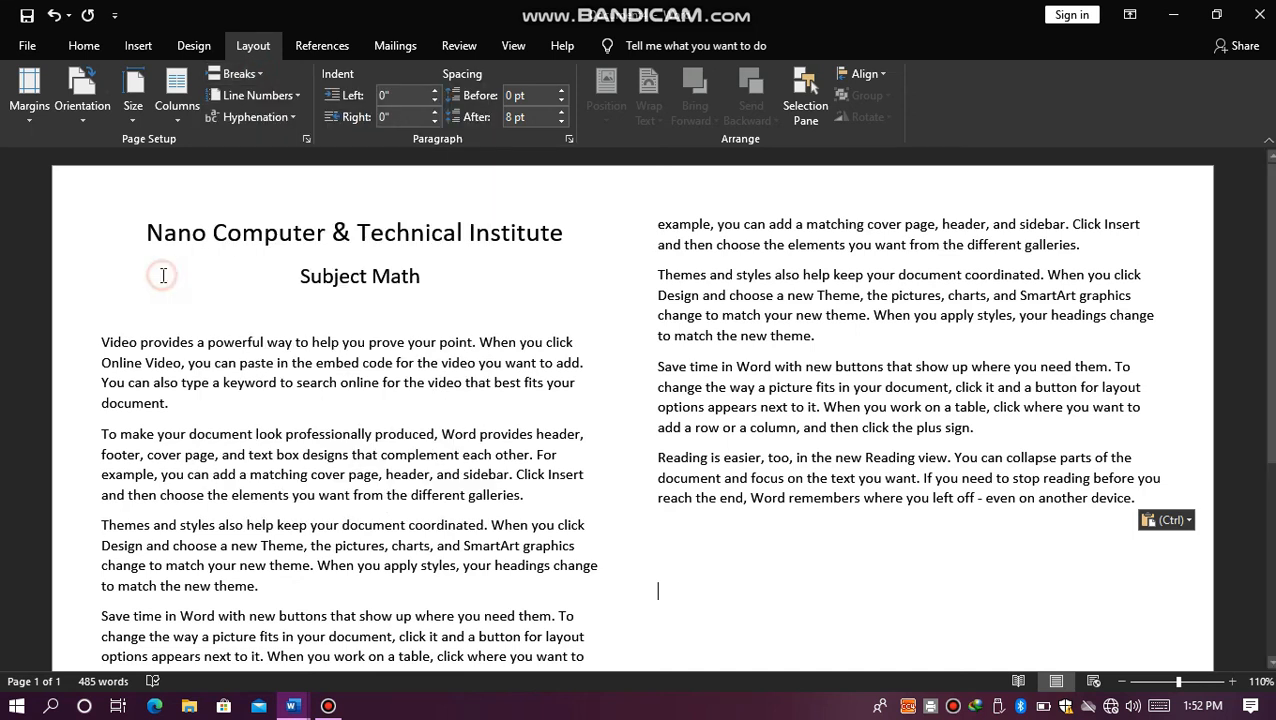
left_click(262, 95)
left_click(252, 139)
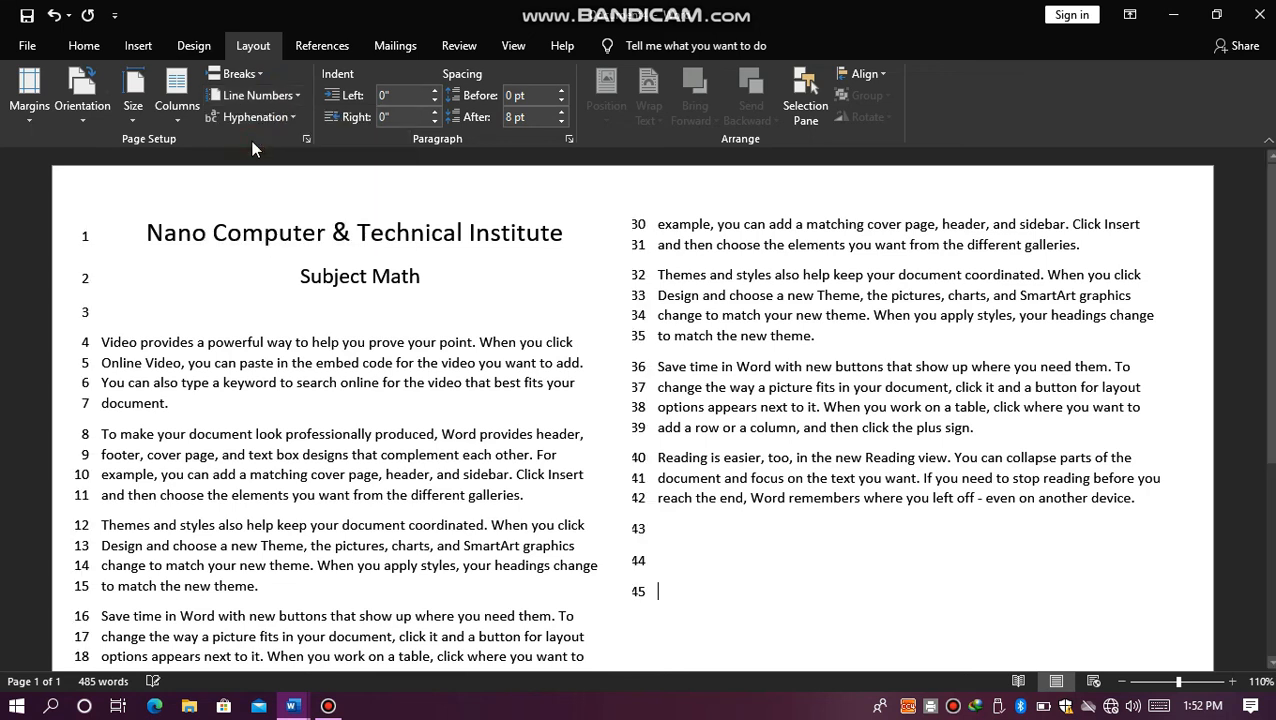
left_click(268, 96)
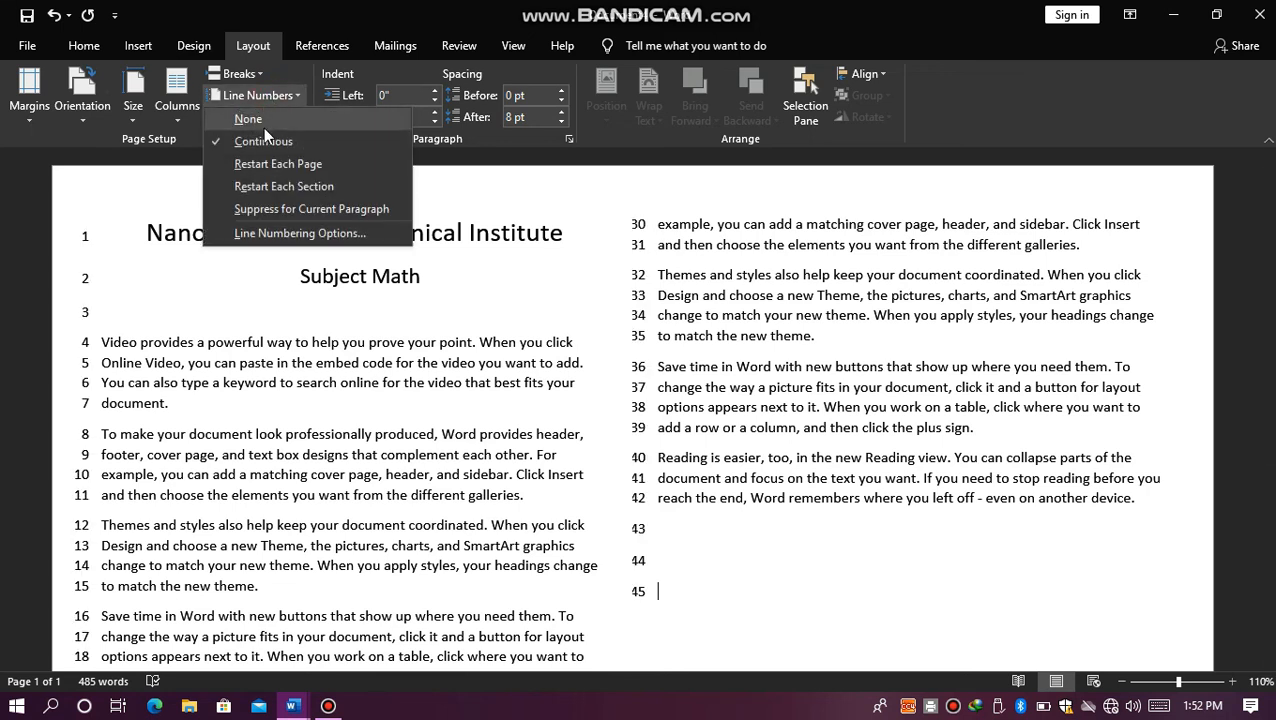
left_click(263, 124)
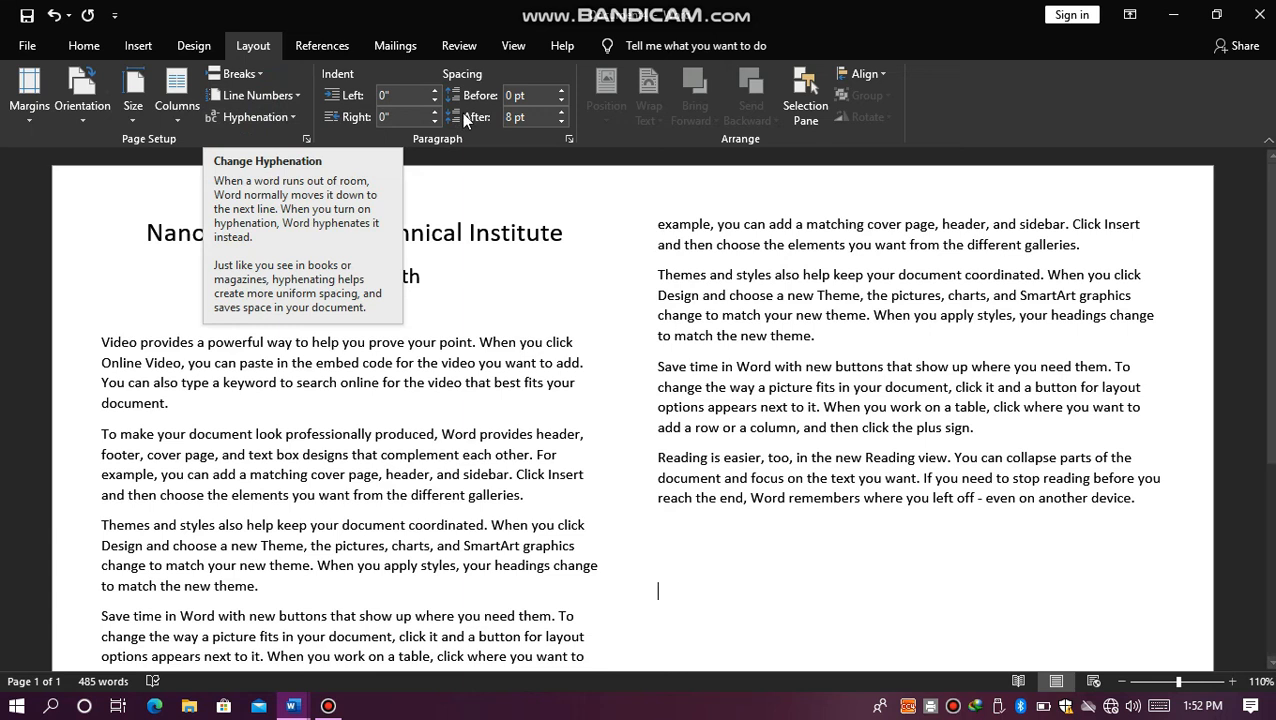
Step: Set the left indent of the first body paragraph, beginning "Video provides", to 0.4"
left_click(435, 90)
left_click(435, 90)
left_click(435, 90)
left_click(435, 90)
left_click(435, 90)
left_click(437, 92)
left_click(560, 342)
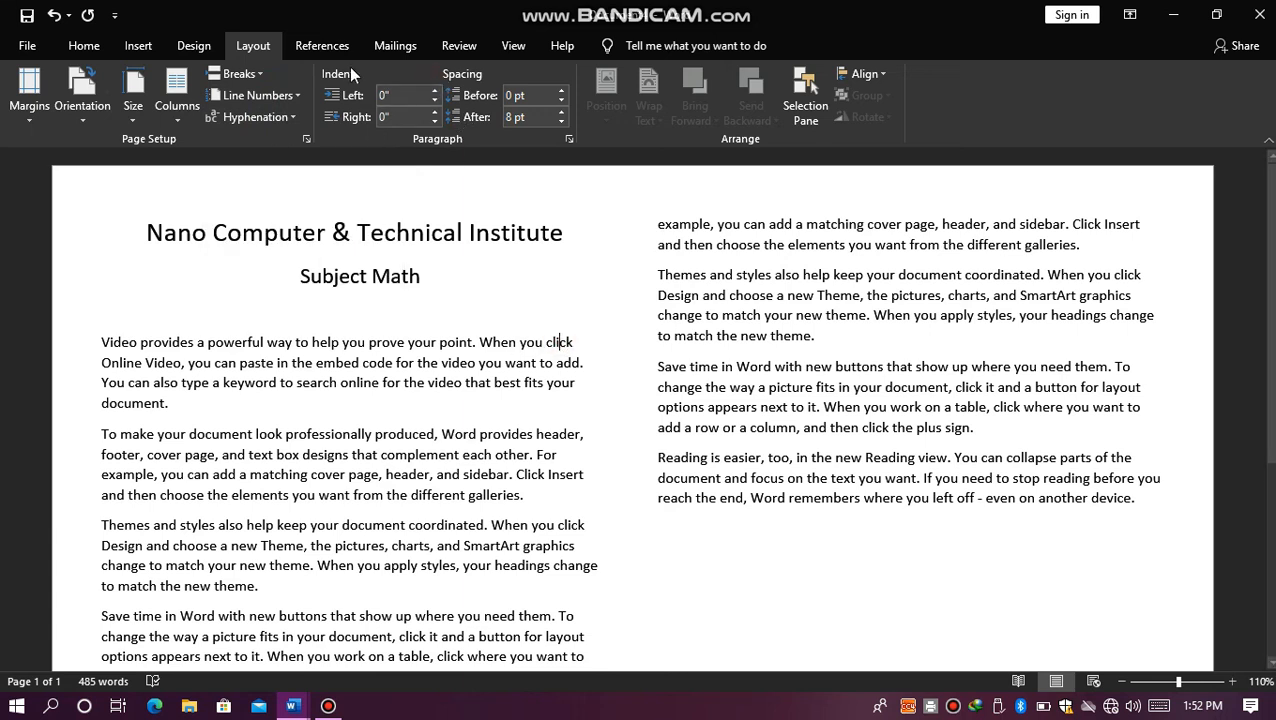
left_click(435, 91)
left_click(435, 91)
left_click(435, 91)
left_click(435, 91)
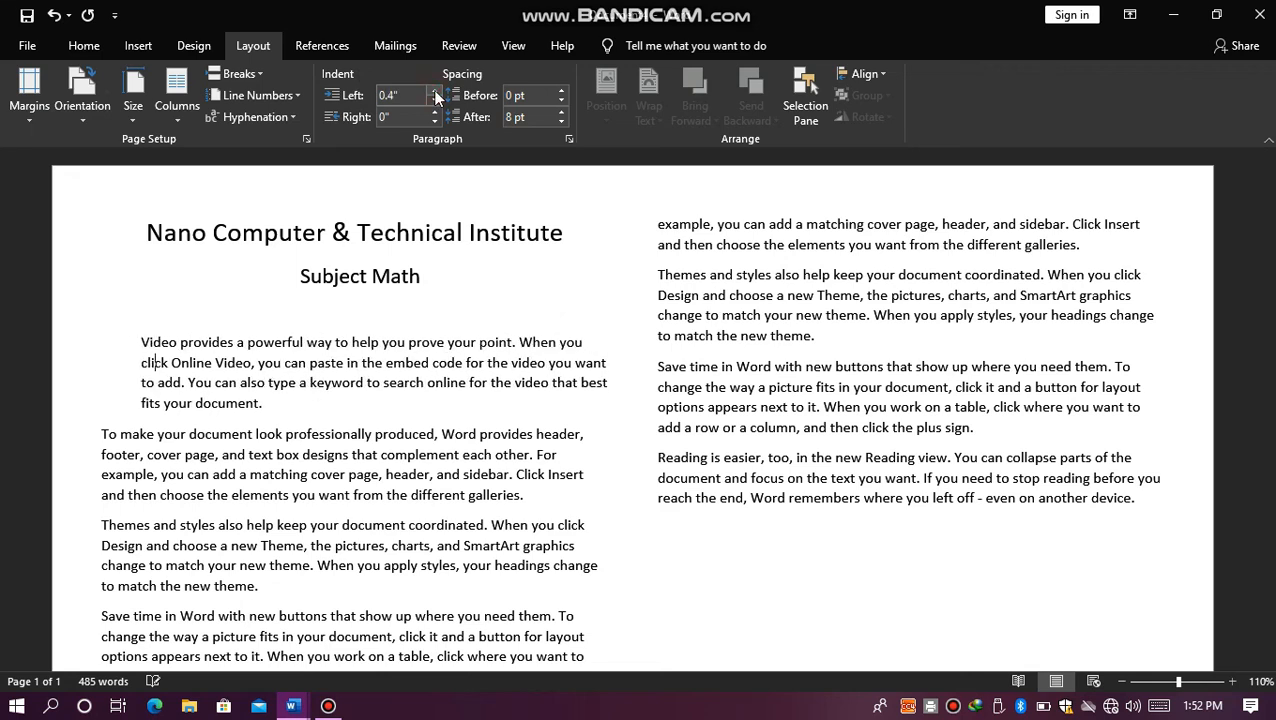
left_click(434, 101)
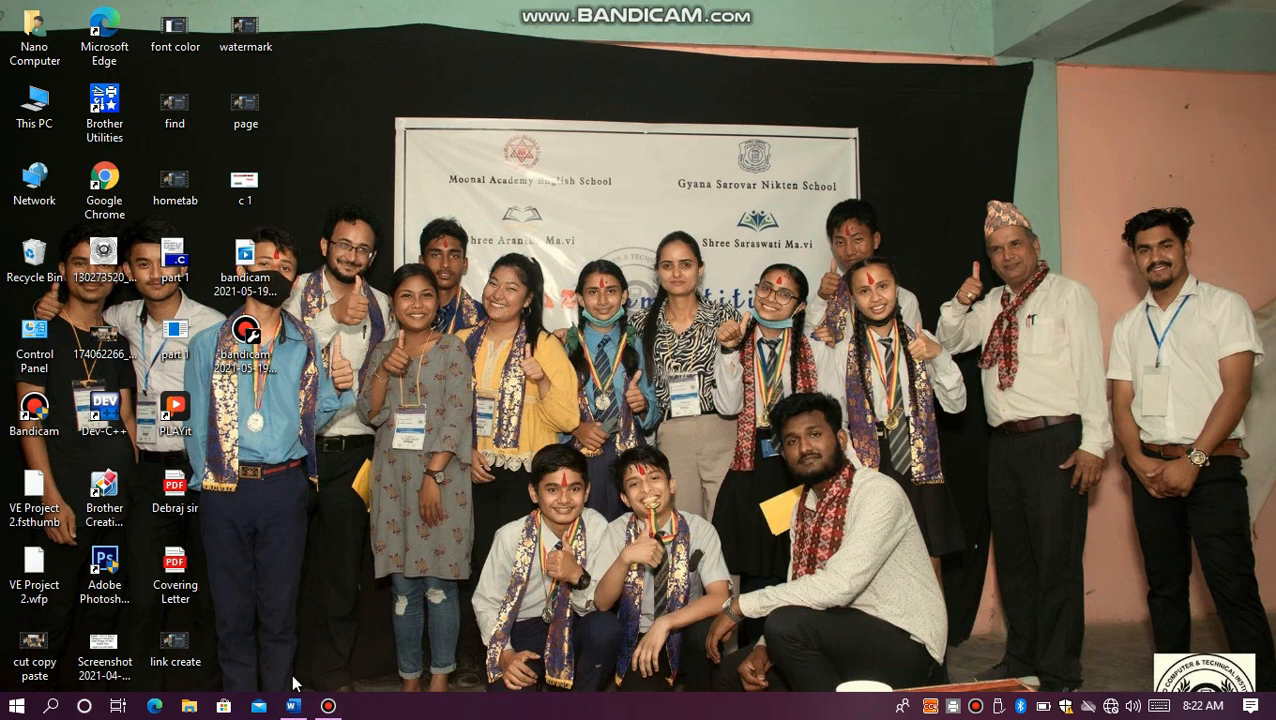
Step: Switch to the blank Word document Document6 and set the font to Preeti at size 48
mouse_move(295, 712)
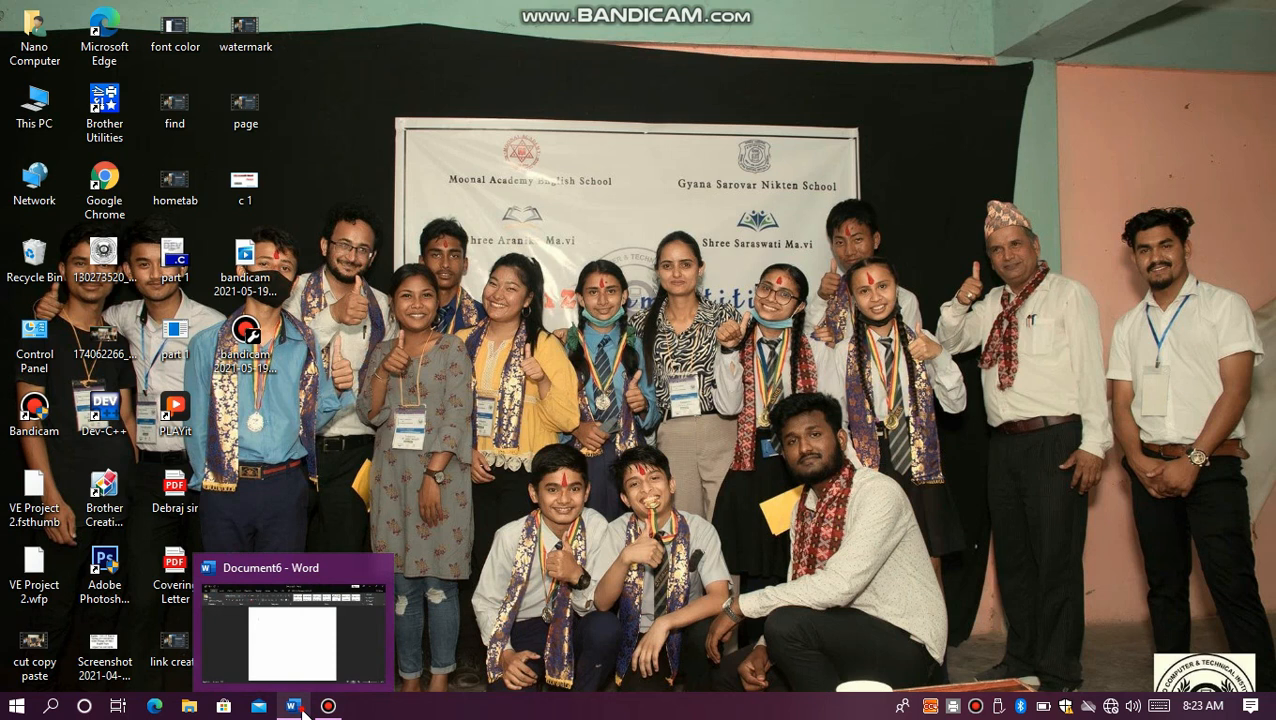
left_click(292, 706)
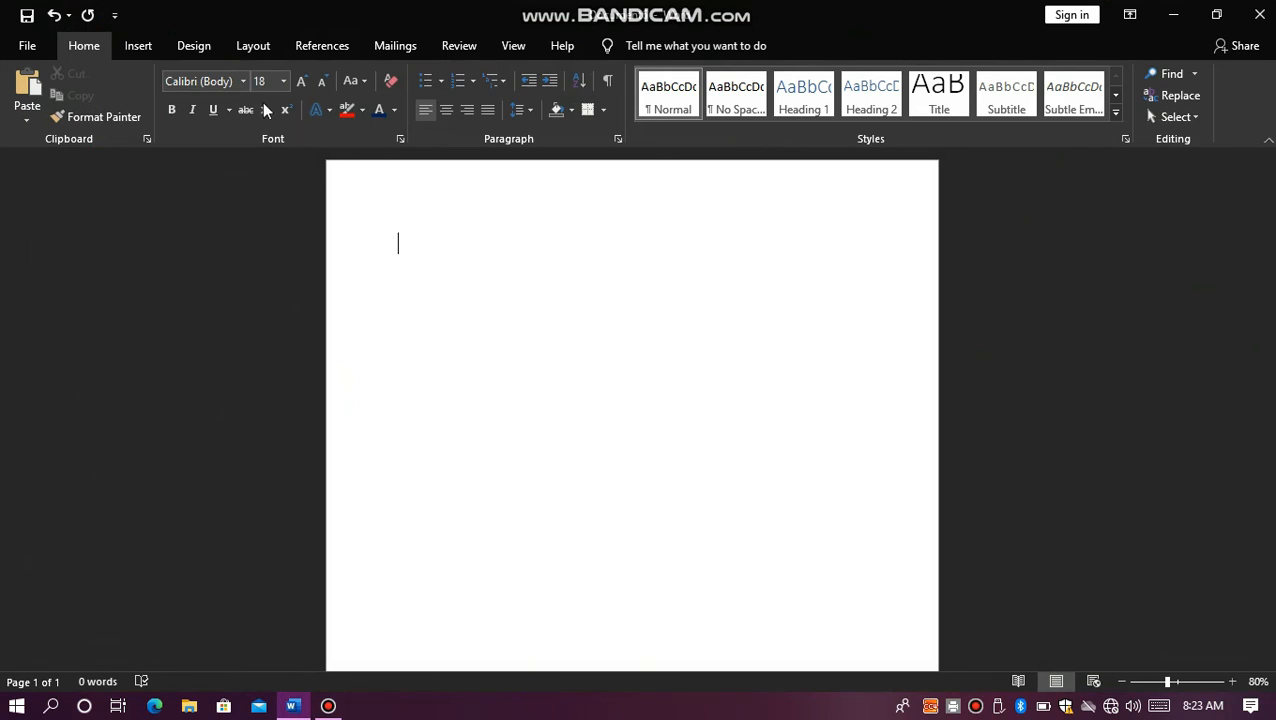
left_click(221, 81)
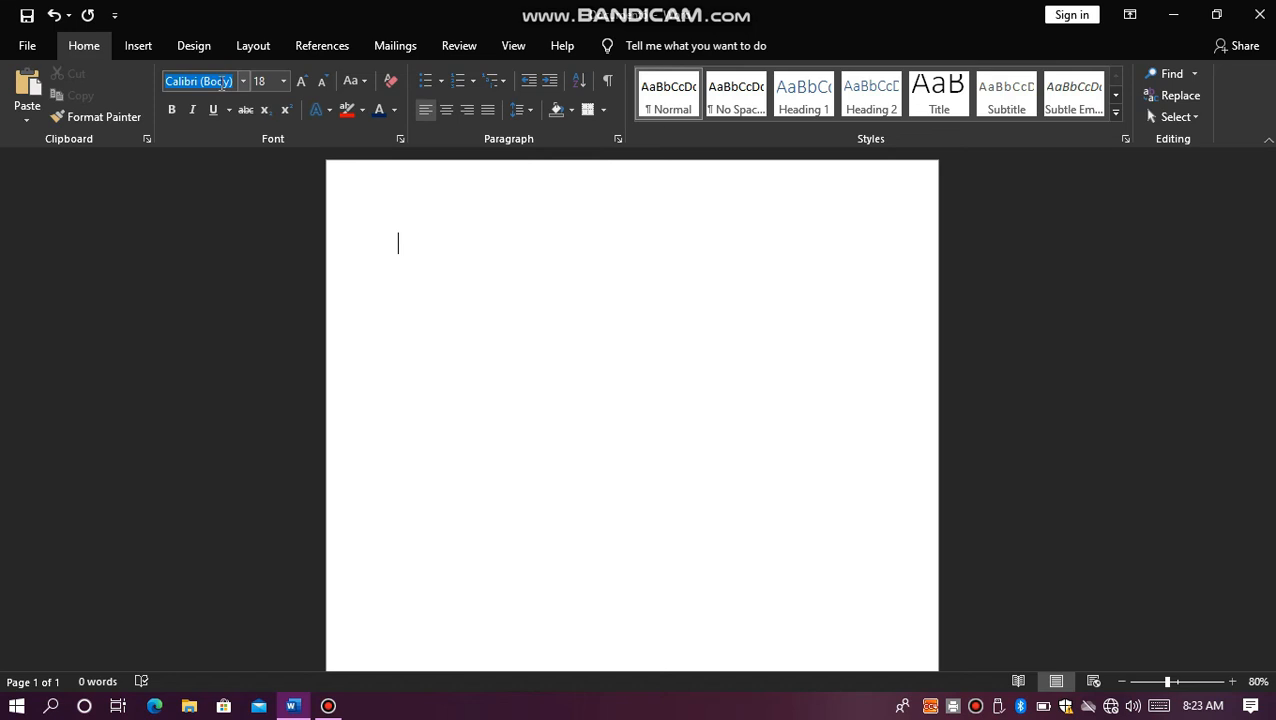
type("Preeti")
key("Return")
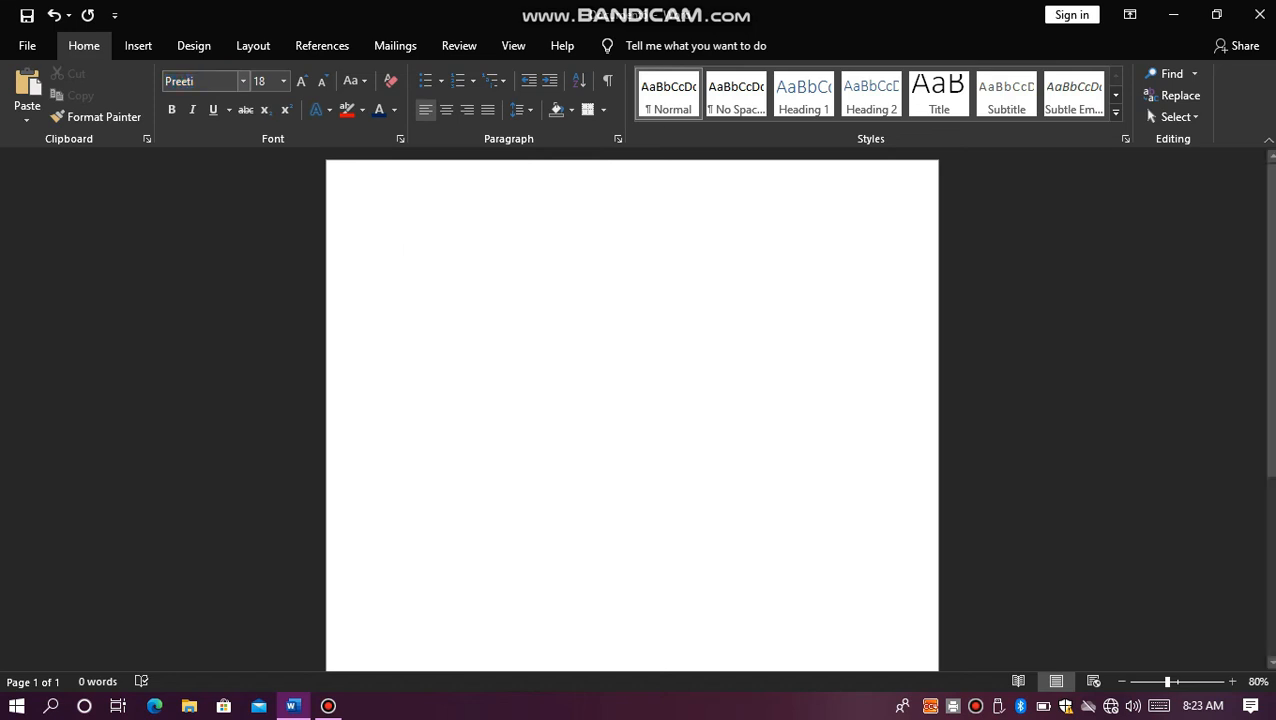
left_click(306, 82)
left_click(301, 81)
left_click(301, 81)
left_click(301, 81)
left_click(301, 81)
Step: Enter the sample Nepali characters "ऋअतअत ाअ ज" on the first line of the page
left_click(448, 254)
type("cctct  fc'")
key("BackSpace")
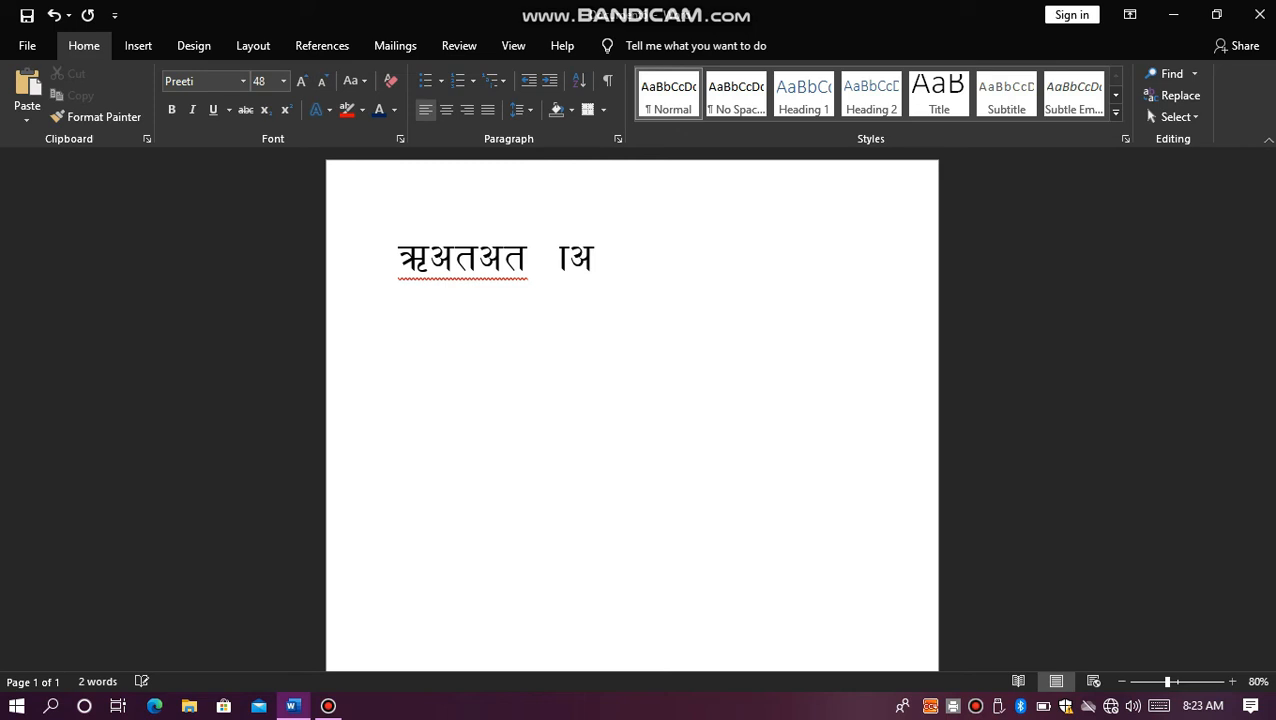
type("h")
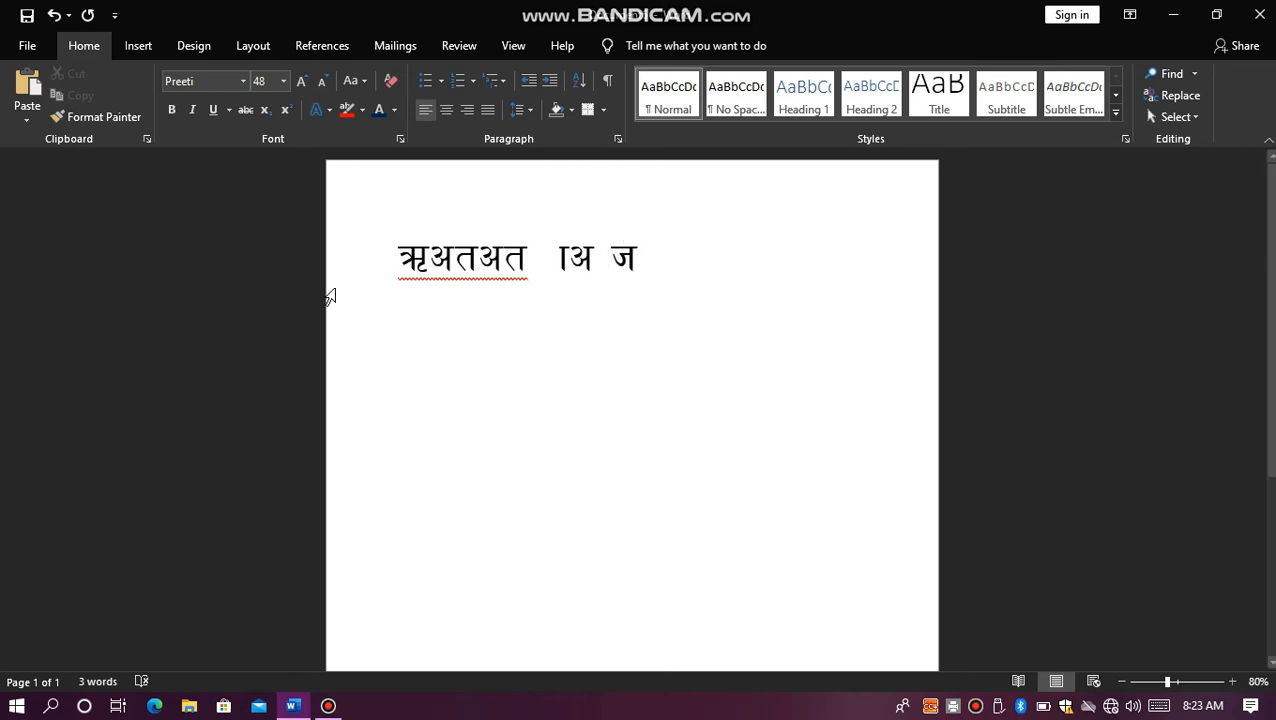
Step: Add a second line below in the Aakriti font with the sample characters "वखगथअगअतअ"
left_click(217, 80)
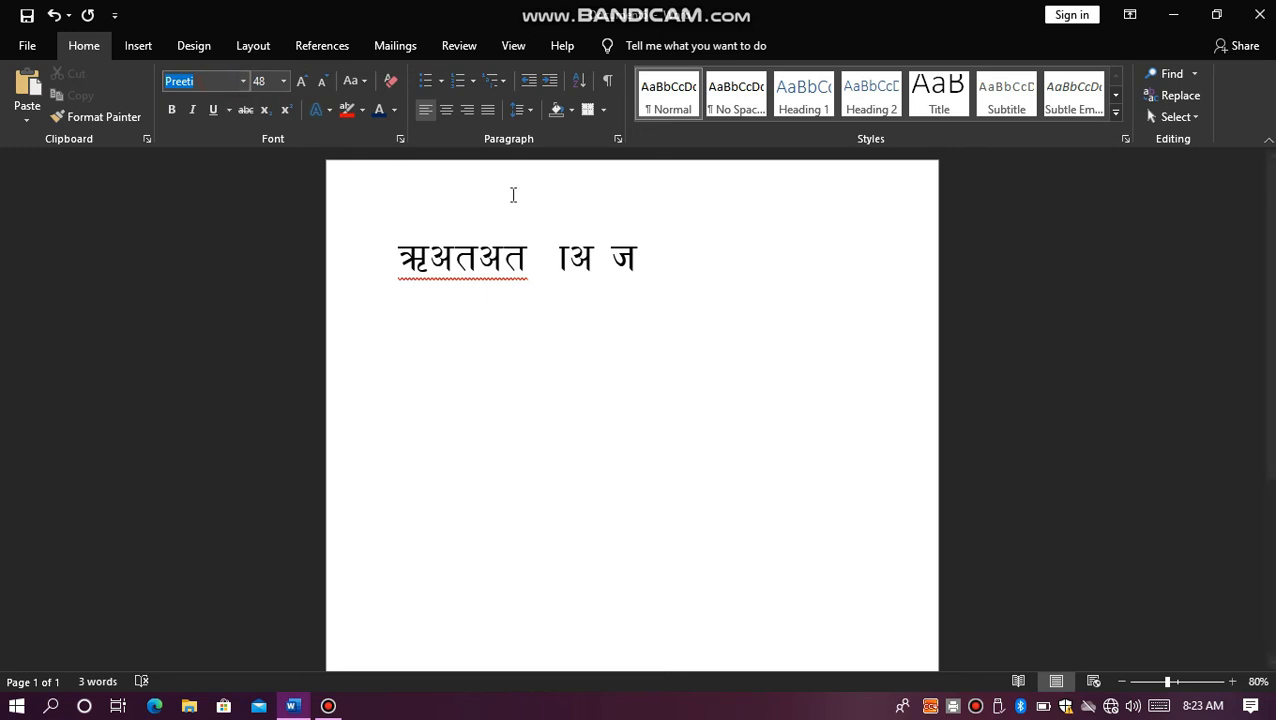
left_click(735, 265)
key("Return")
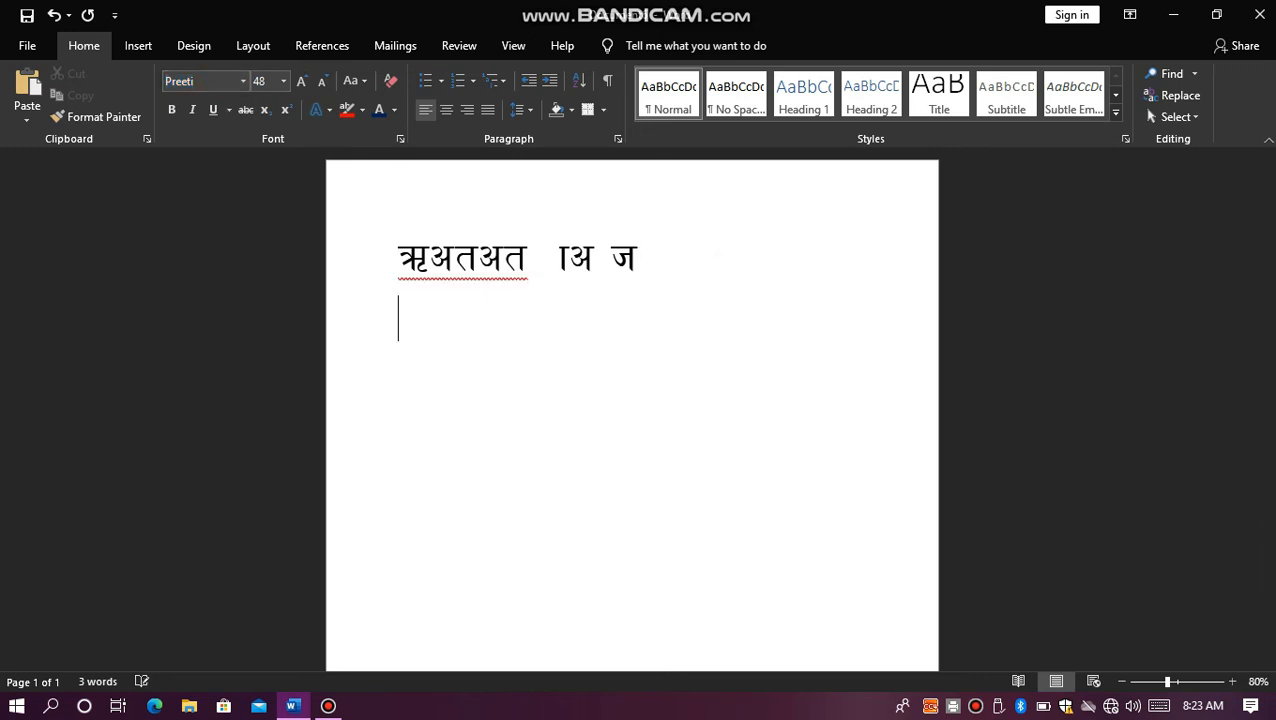
left_click(208, 83)
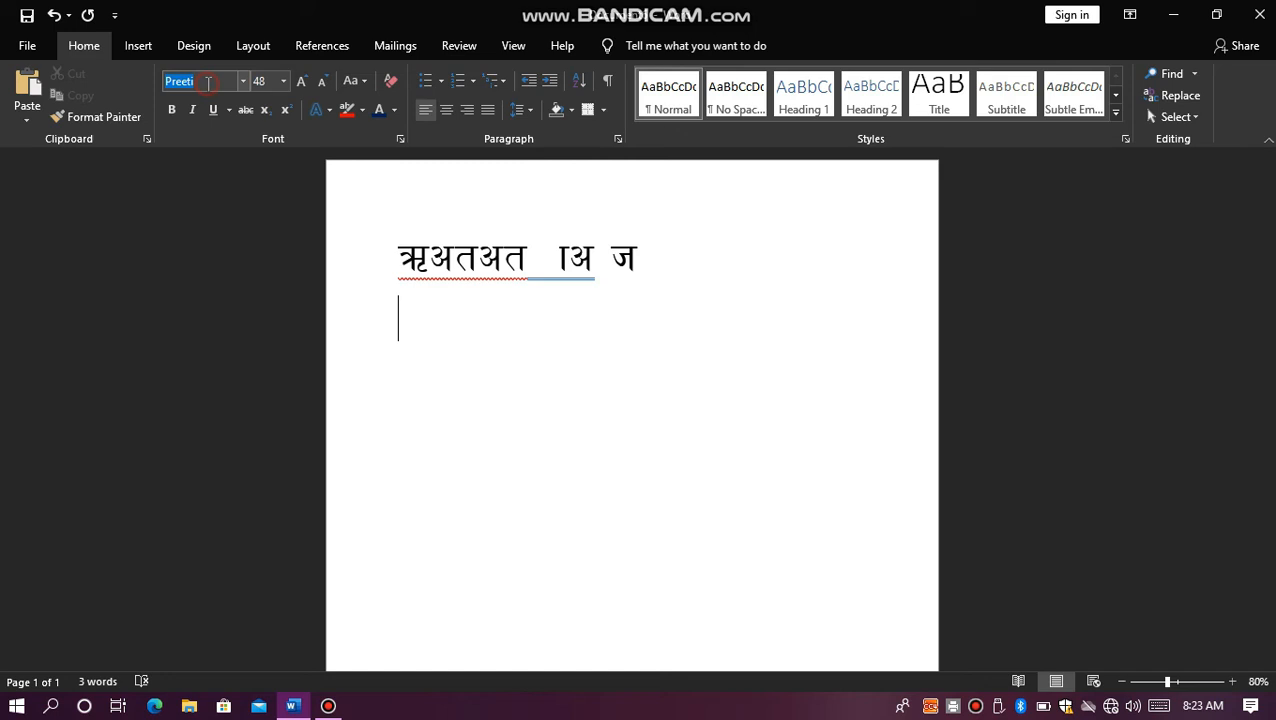
type("Aakri")
key("Return")
type("वखग")
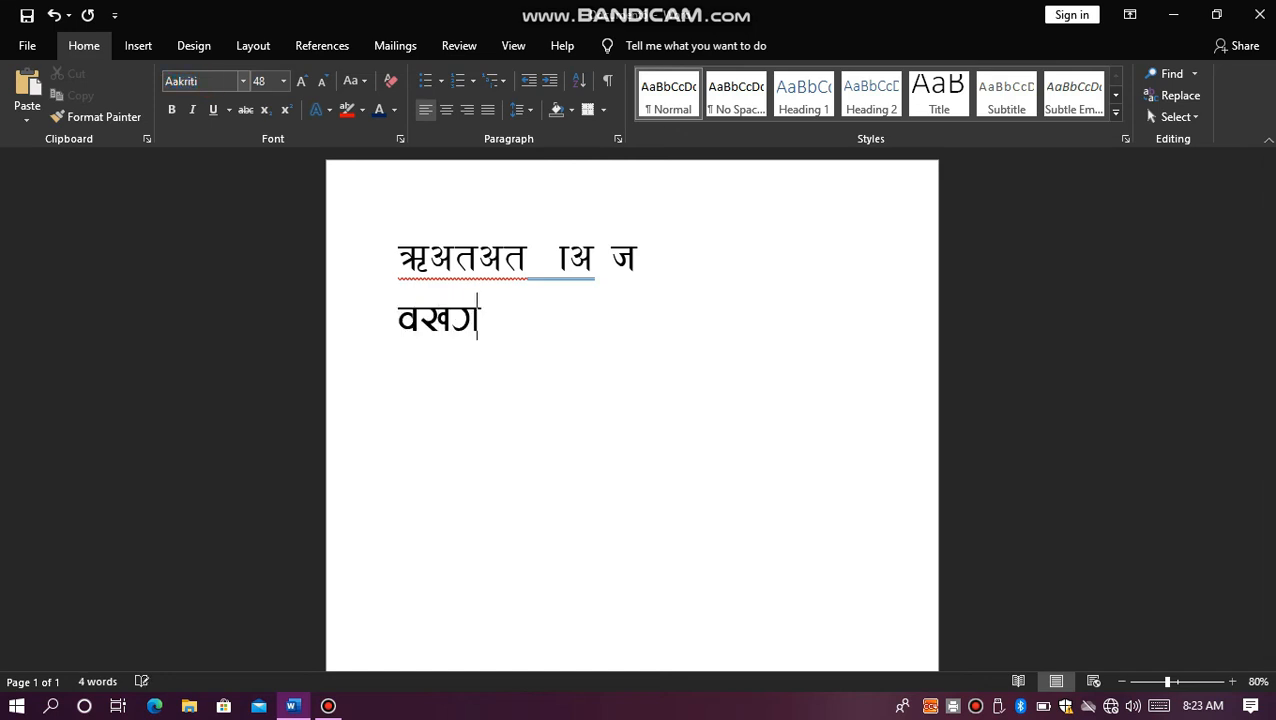
type("थअगअतअ")
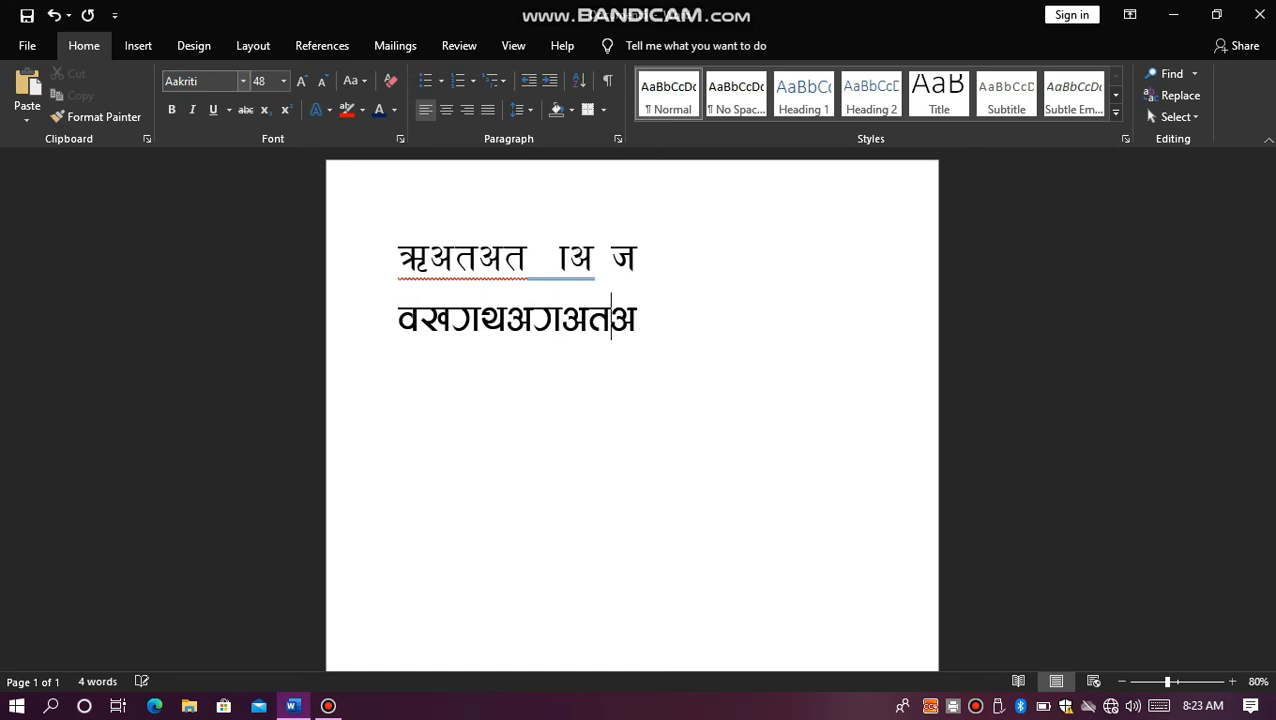
Step: Start a third line and set its font to the one whose name begins with "Kan"
key("Return")
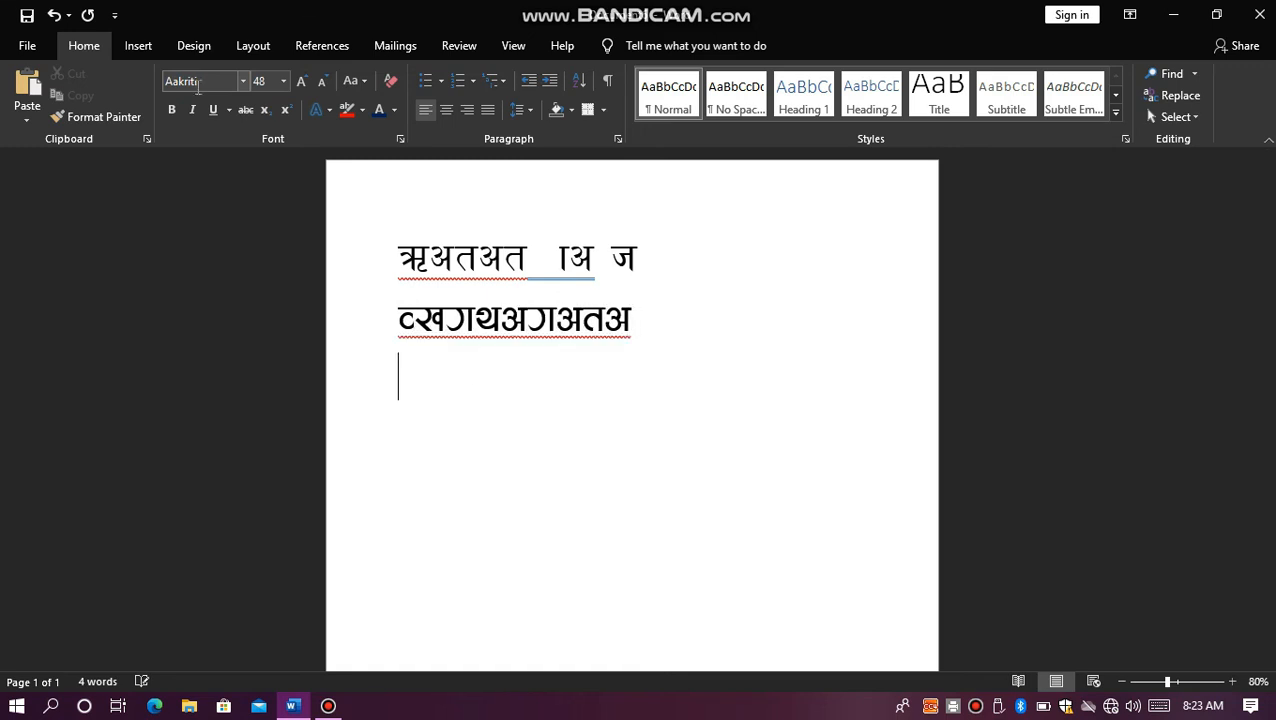
left_click(204, 79)
type("Kanchan")
key("Return")
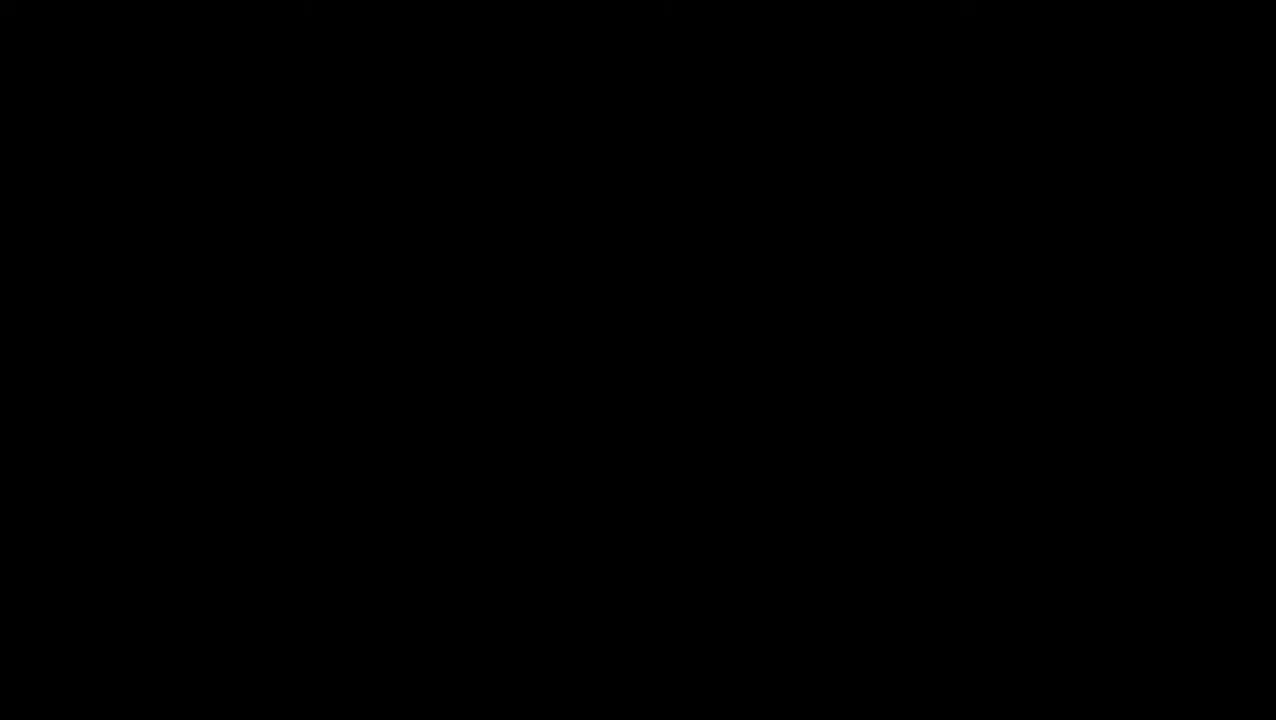